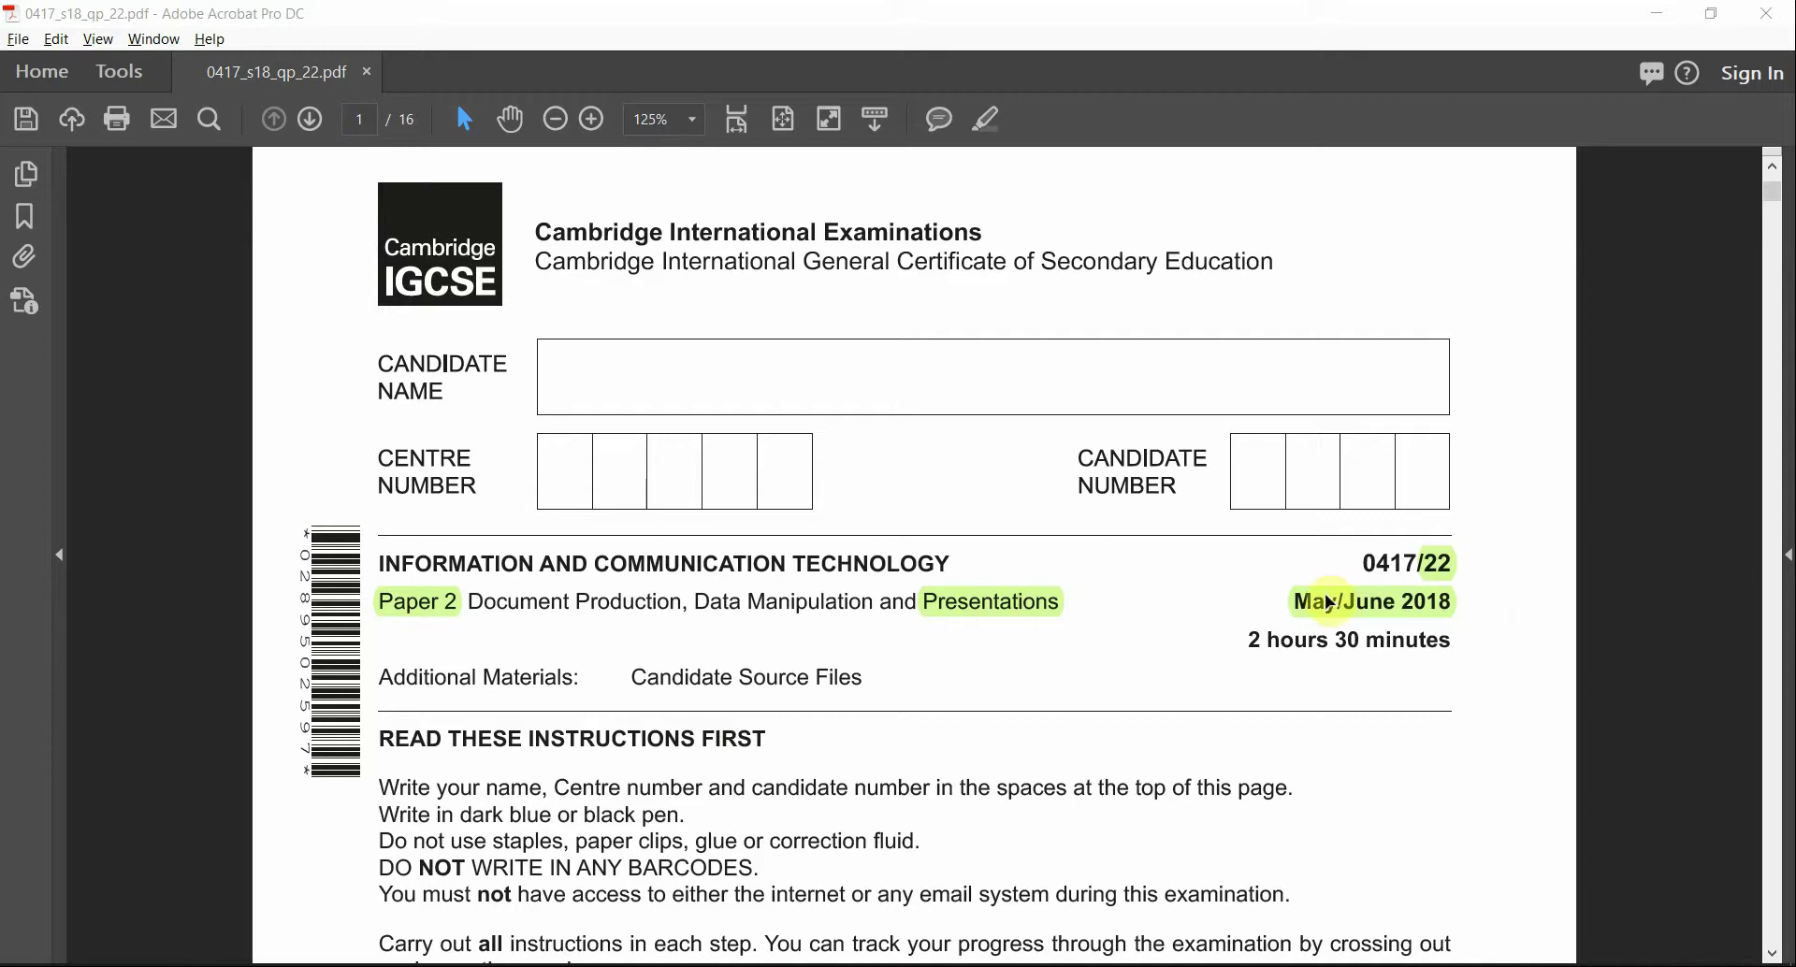
- Check the exam paper's cover details and find Task 6 – Presentation on page 13, zoomed to 150%
{"action": "left_click", "coordinate": [1389, 610]}
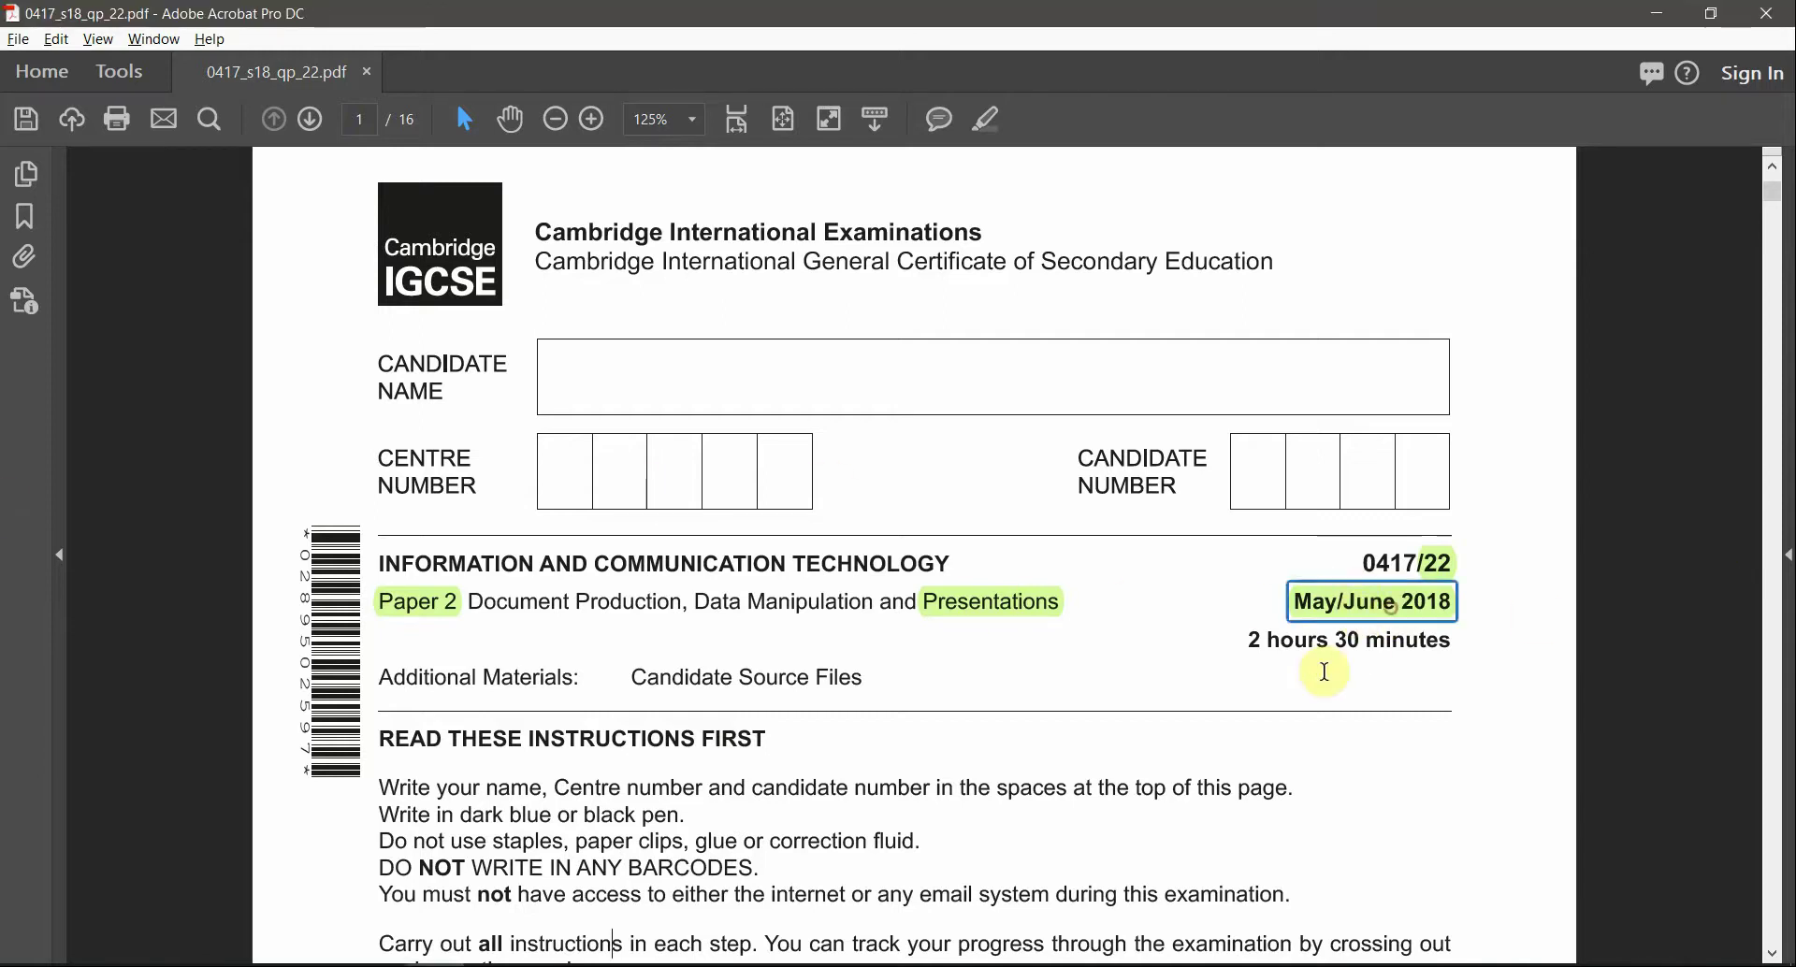
{"action": "left_click", "coordinate": [1436, 562]}
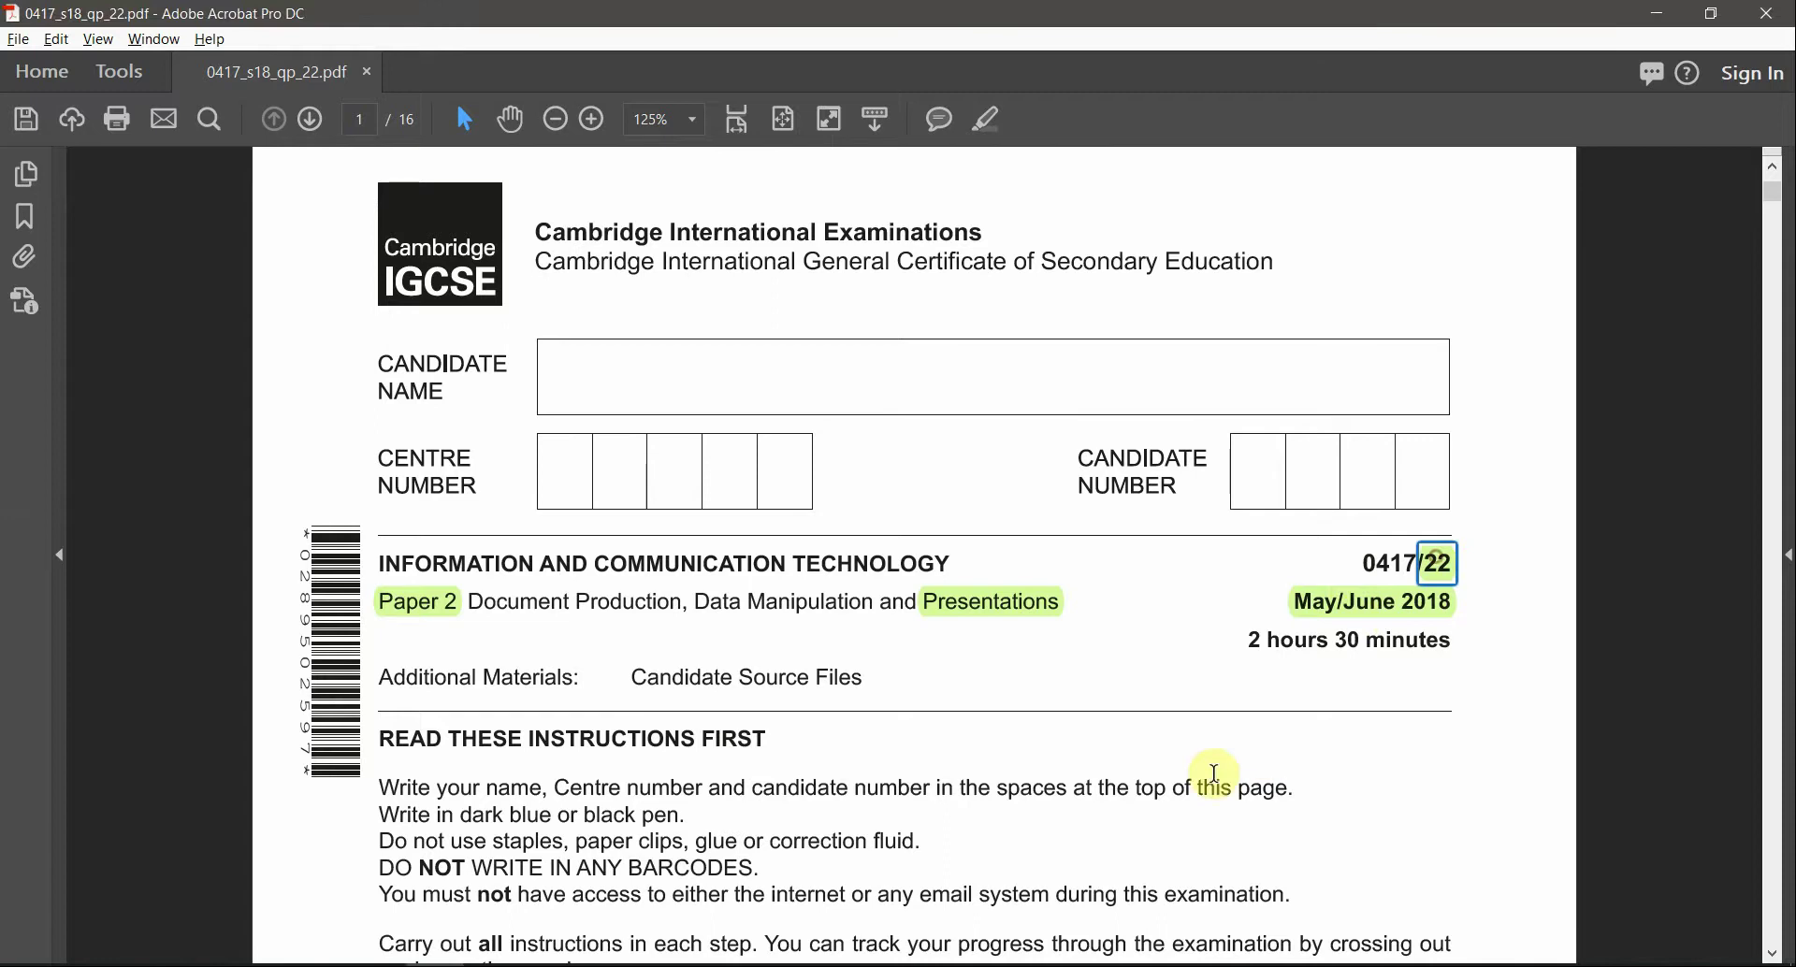
{"action": "left_click", "coordinate": [1000, 603]}
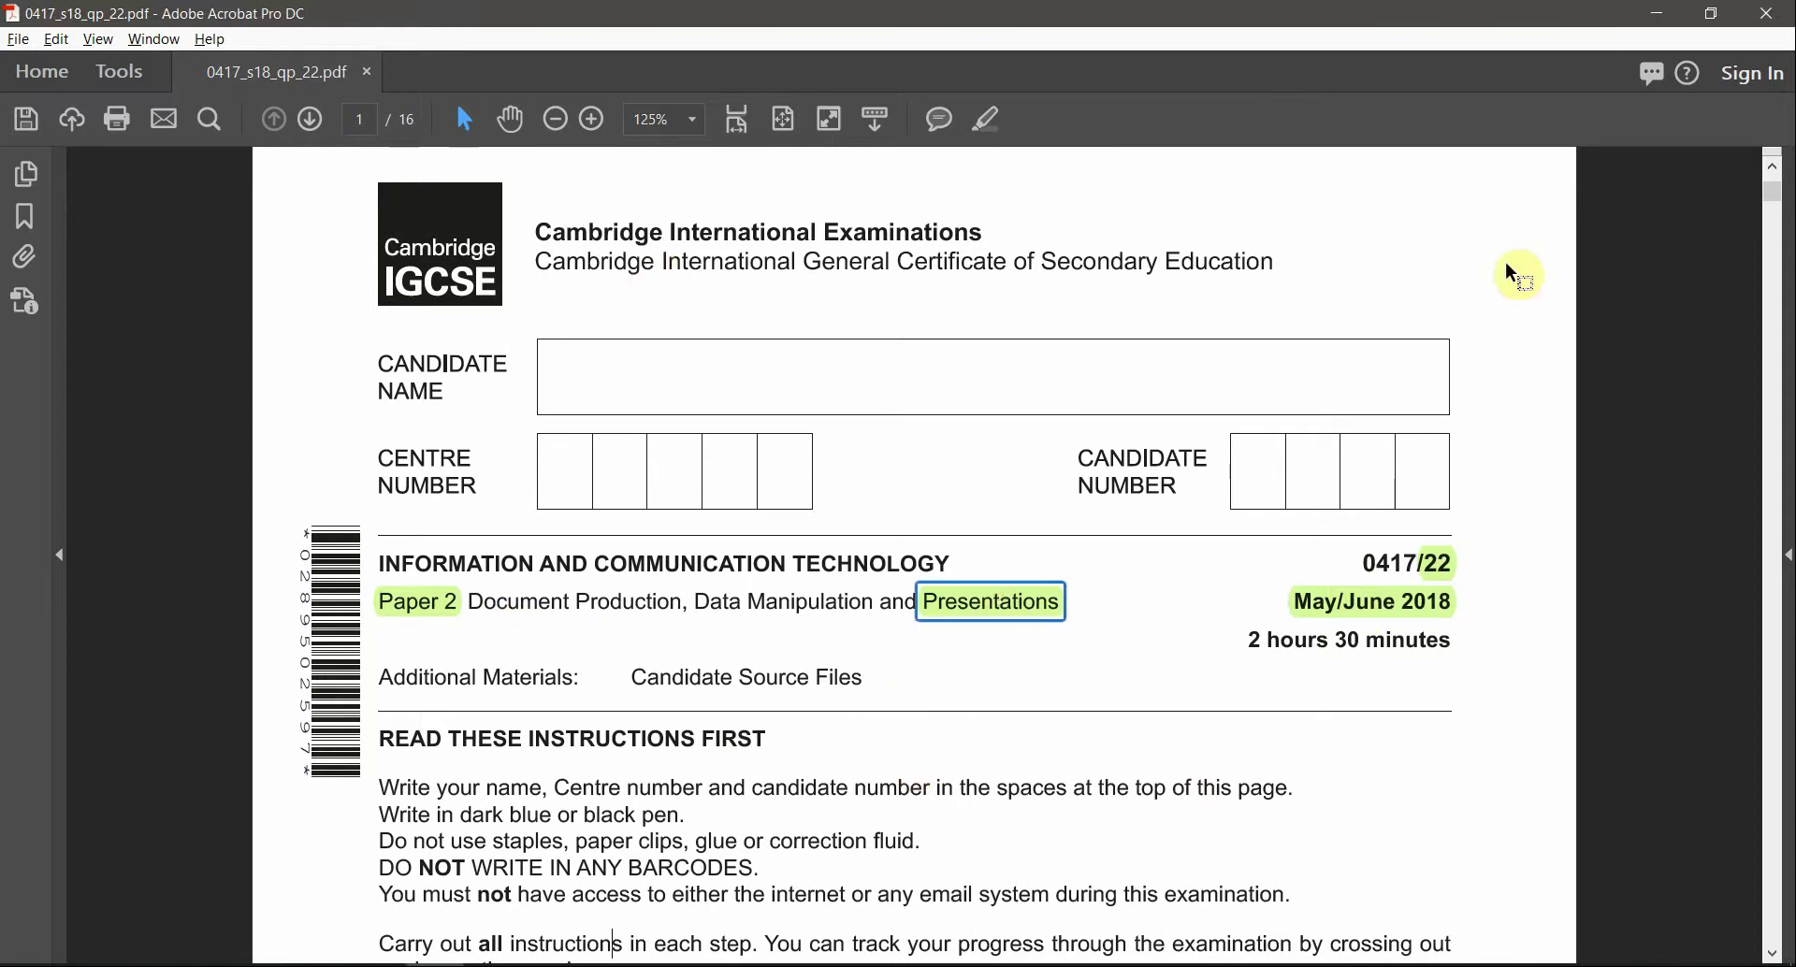
{"action": "left_click_drag", "start_coordinate": [1758, 196], "coordinate": [1742, 781]}
{"action": "scroll", "coordinate": [1417, 849], "scroll_direction": "down", "scroll_amount": 2}
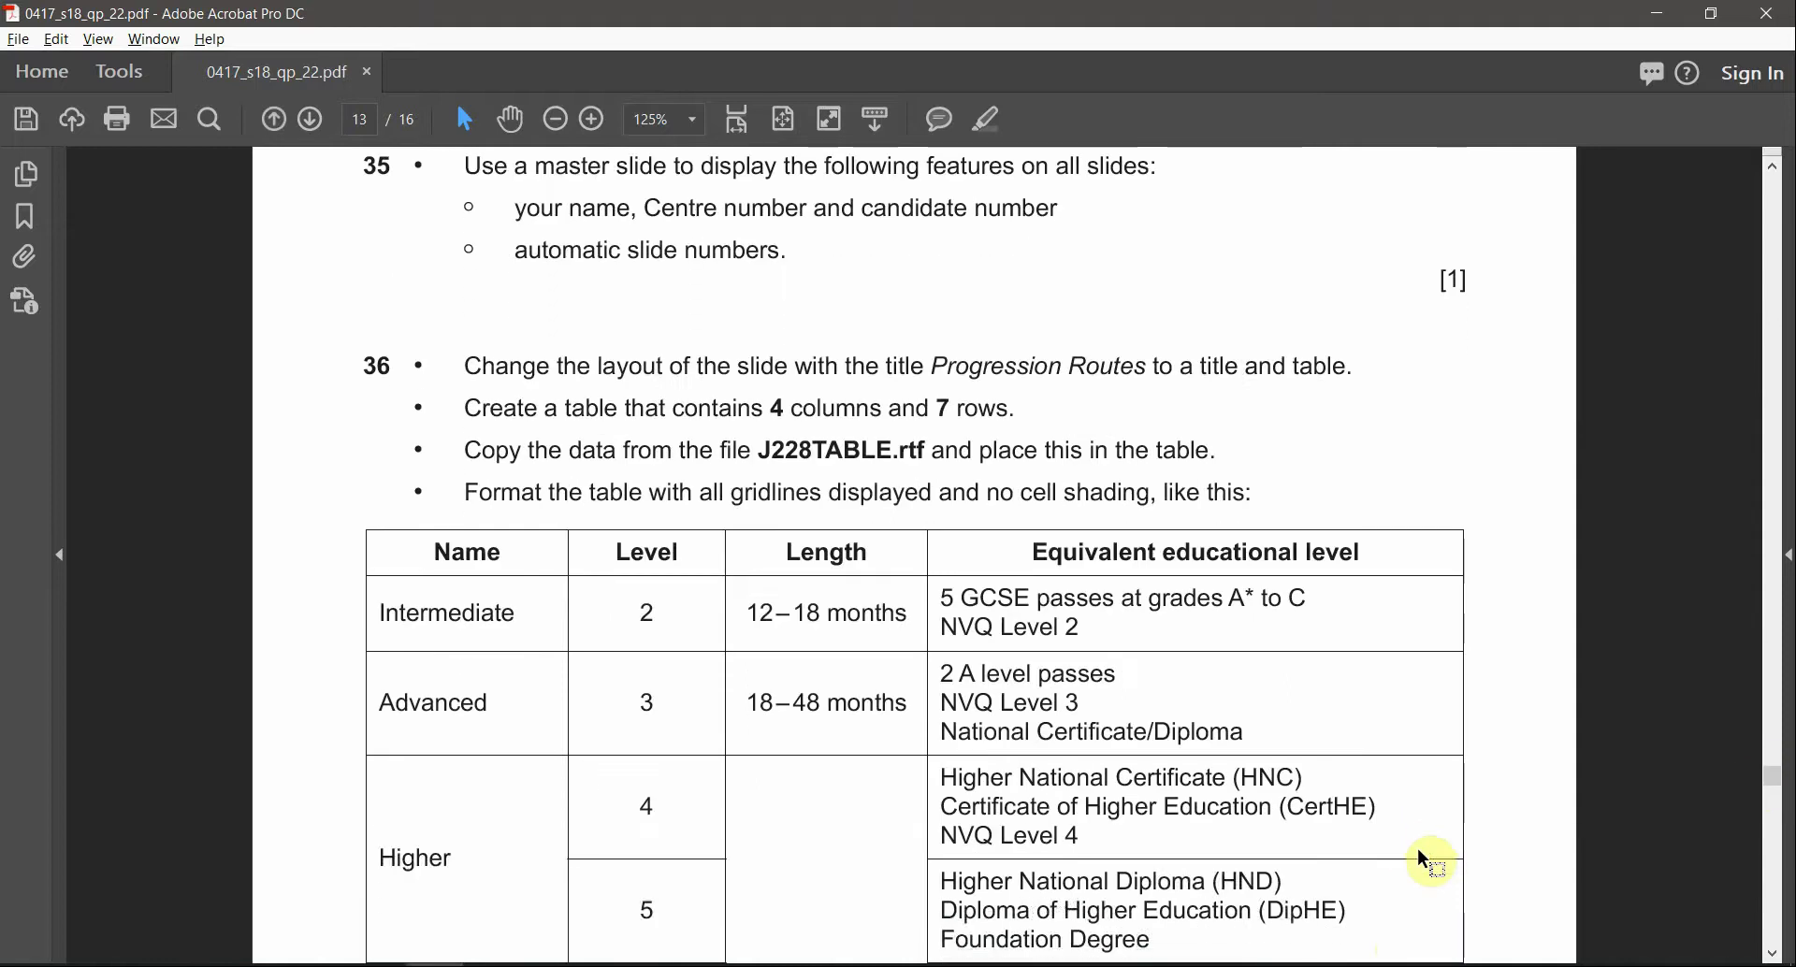
{"action": "key", "text": "ctrl+minus"}
{"action": "scroll", "coordinate": [1415, 842], "scroll_direction": "up", "scroll_amount": 1}
{"action": "scroll", "coordinate": [1053, 253], "scroll_direction": "up", "scroll_amount": 1, "text": "ctrl"}
{"action": "scroll", "coordinate": [1060, 381], "scroll_direction": "up", "scroll_amount": 1}
{"action": "scroll", "coordinate": [1058, 389], "scroll_direction": "up", "scroll_amount": 1, "text": "ctrl"}
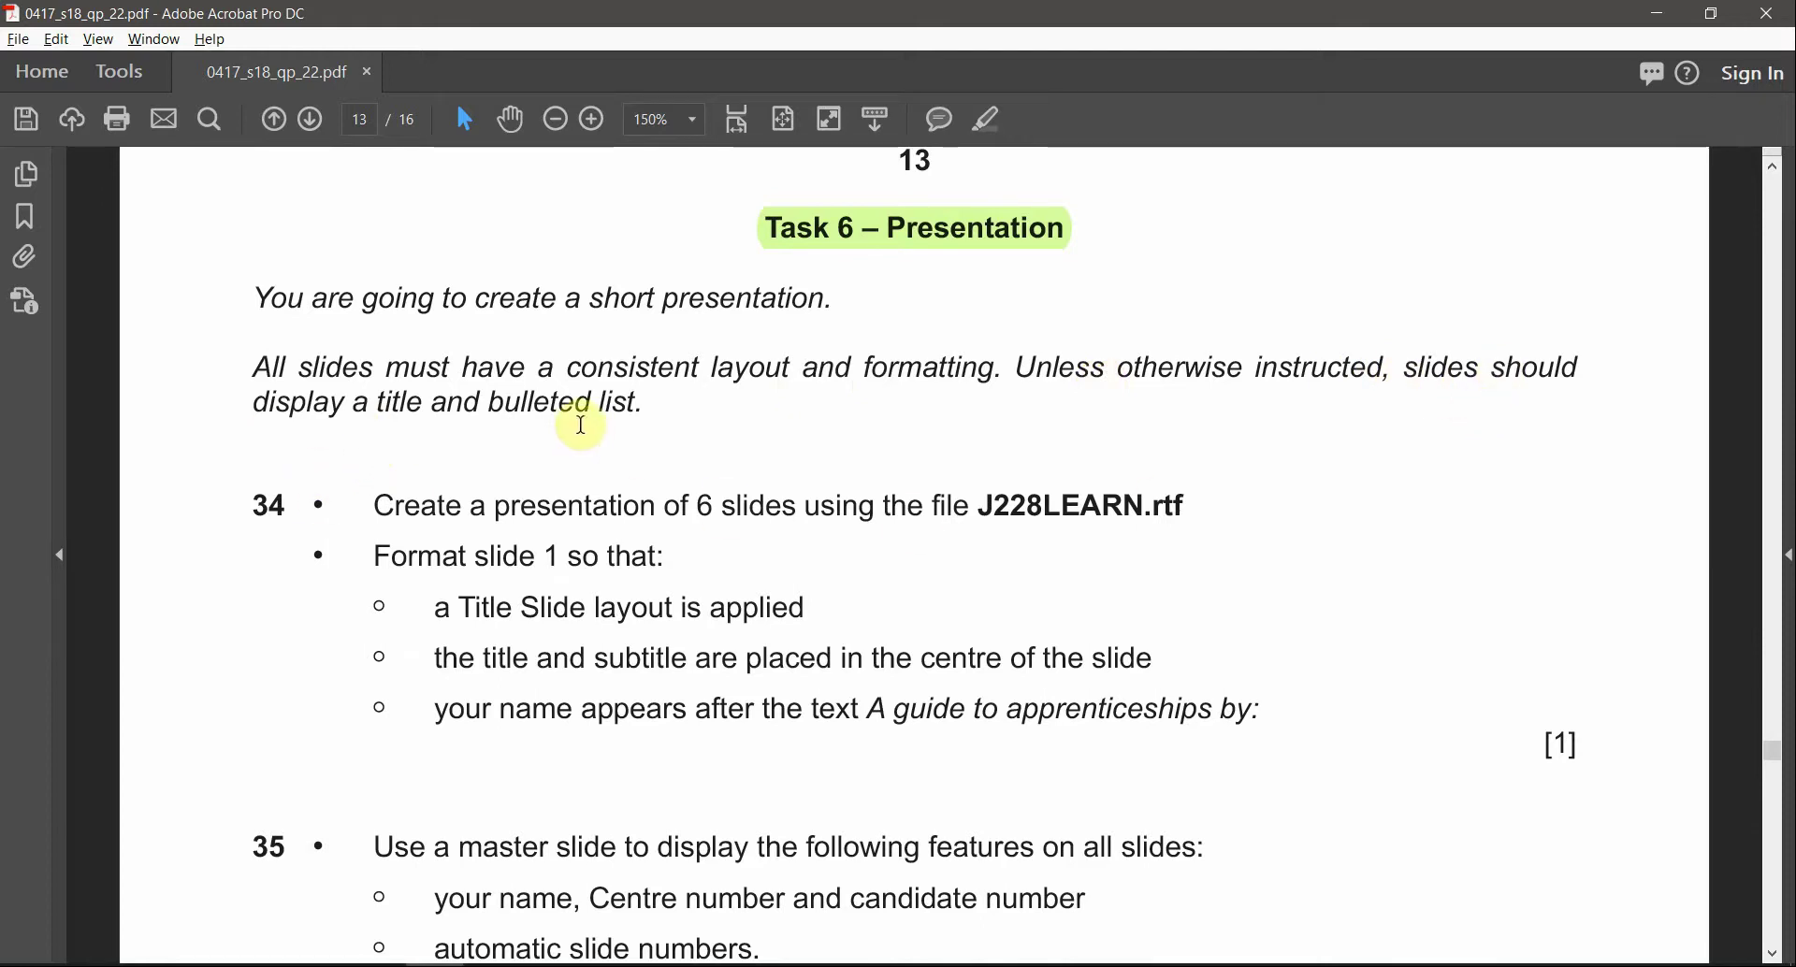
- Read step 34's source file name in the exam paper and locate J228LEARN.rtf in the source files folder
{"action": "scroll", "coordinate": [782, 507], "scroll_direction": "down", "scroll_amount": 3}
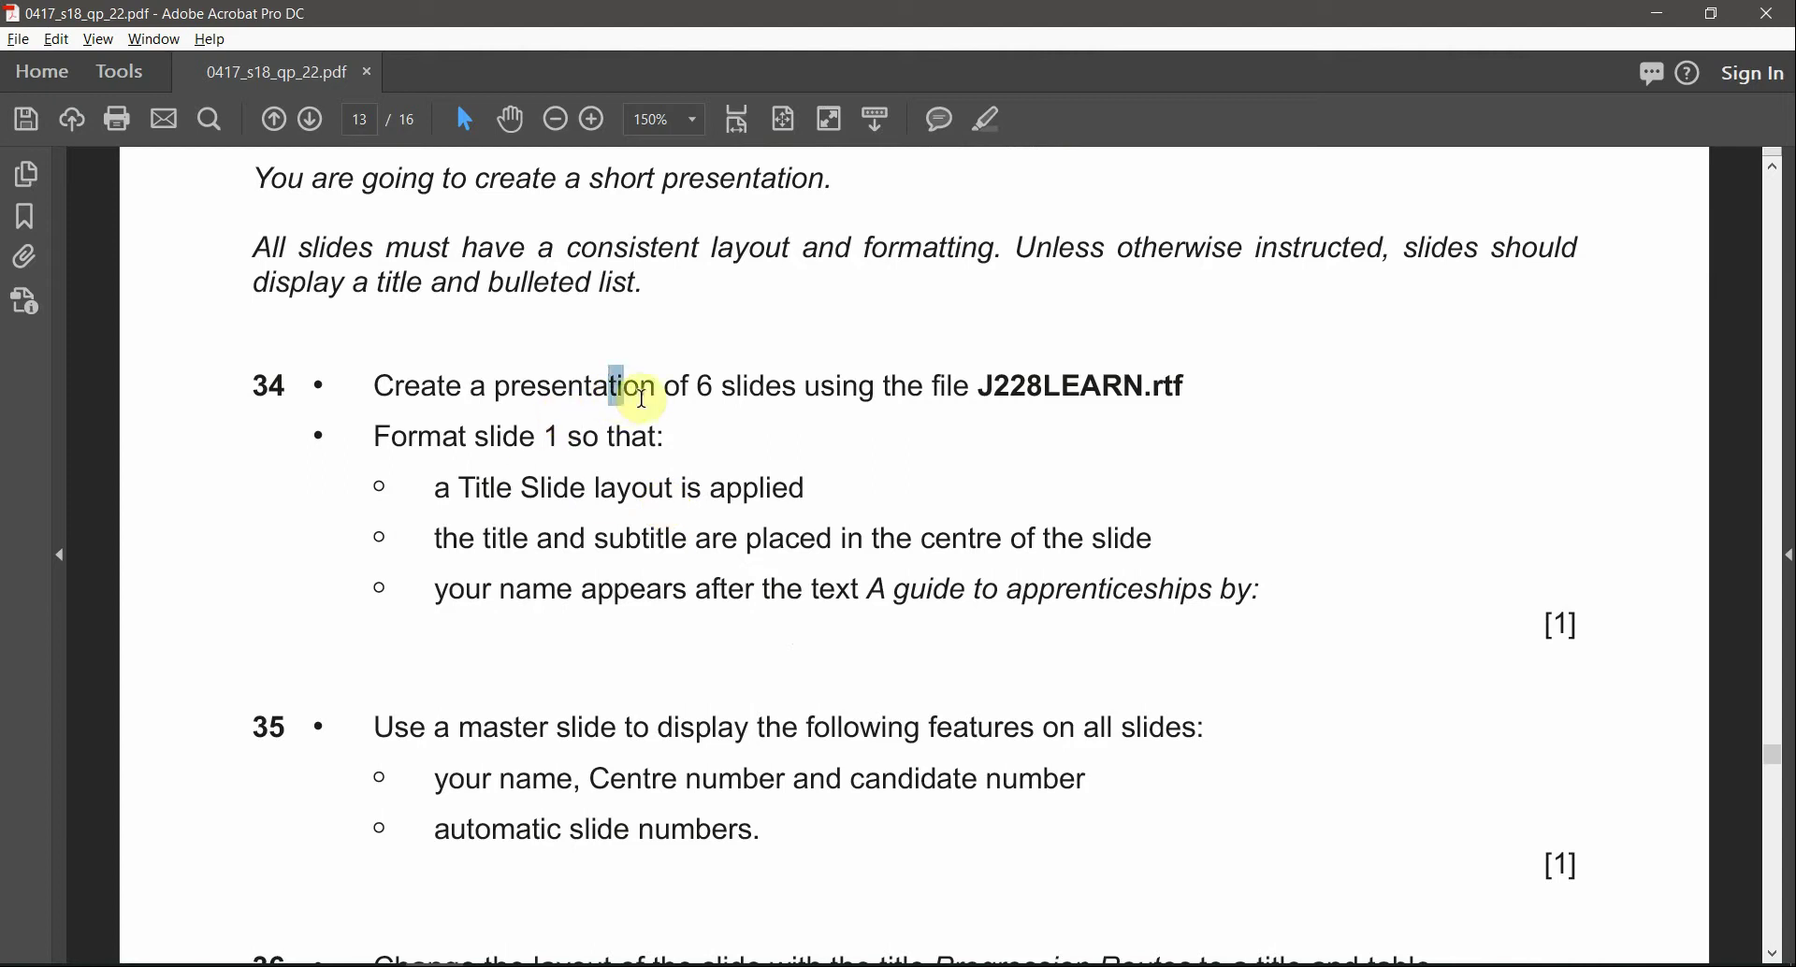
{"action": "left_click", "coordinate": [1017, 391]}
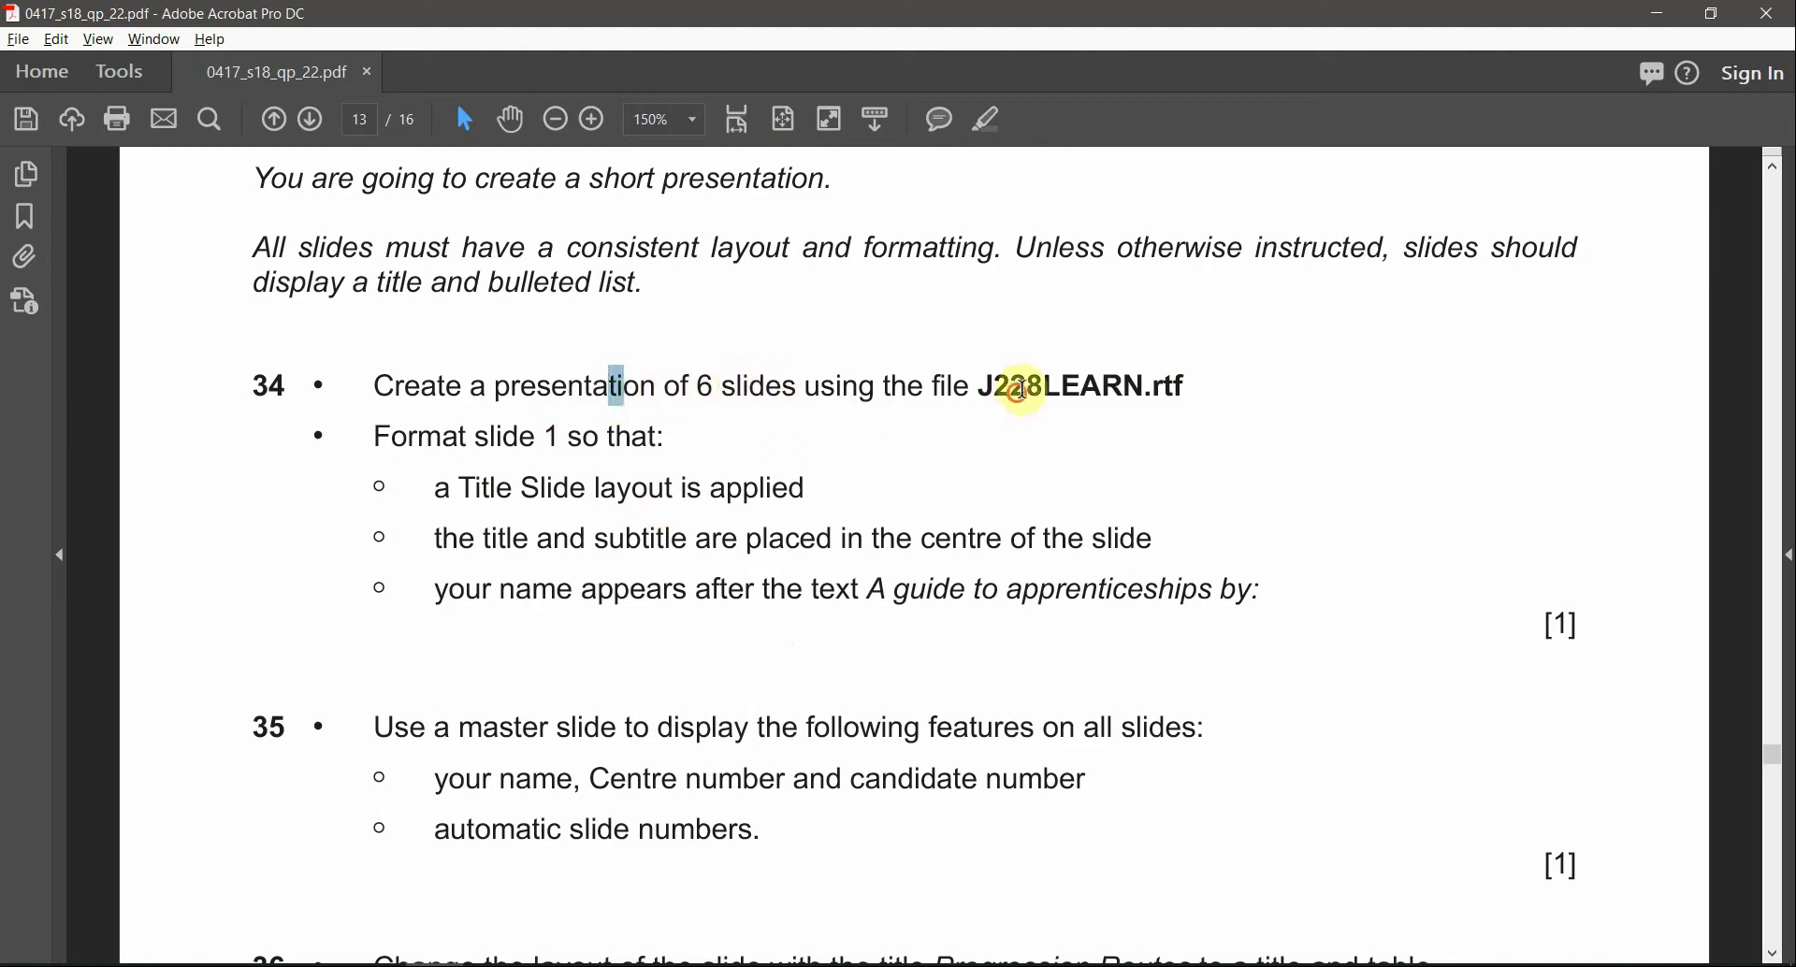
{"action": "left_click_drag", "start_coordinate": [1136, 391], "coordinate": [1176, 391]}
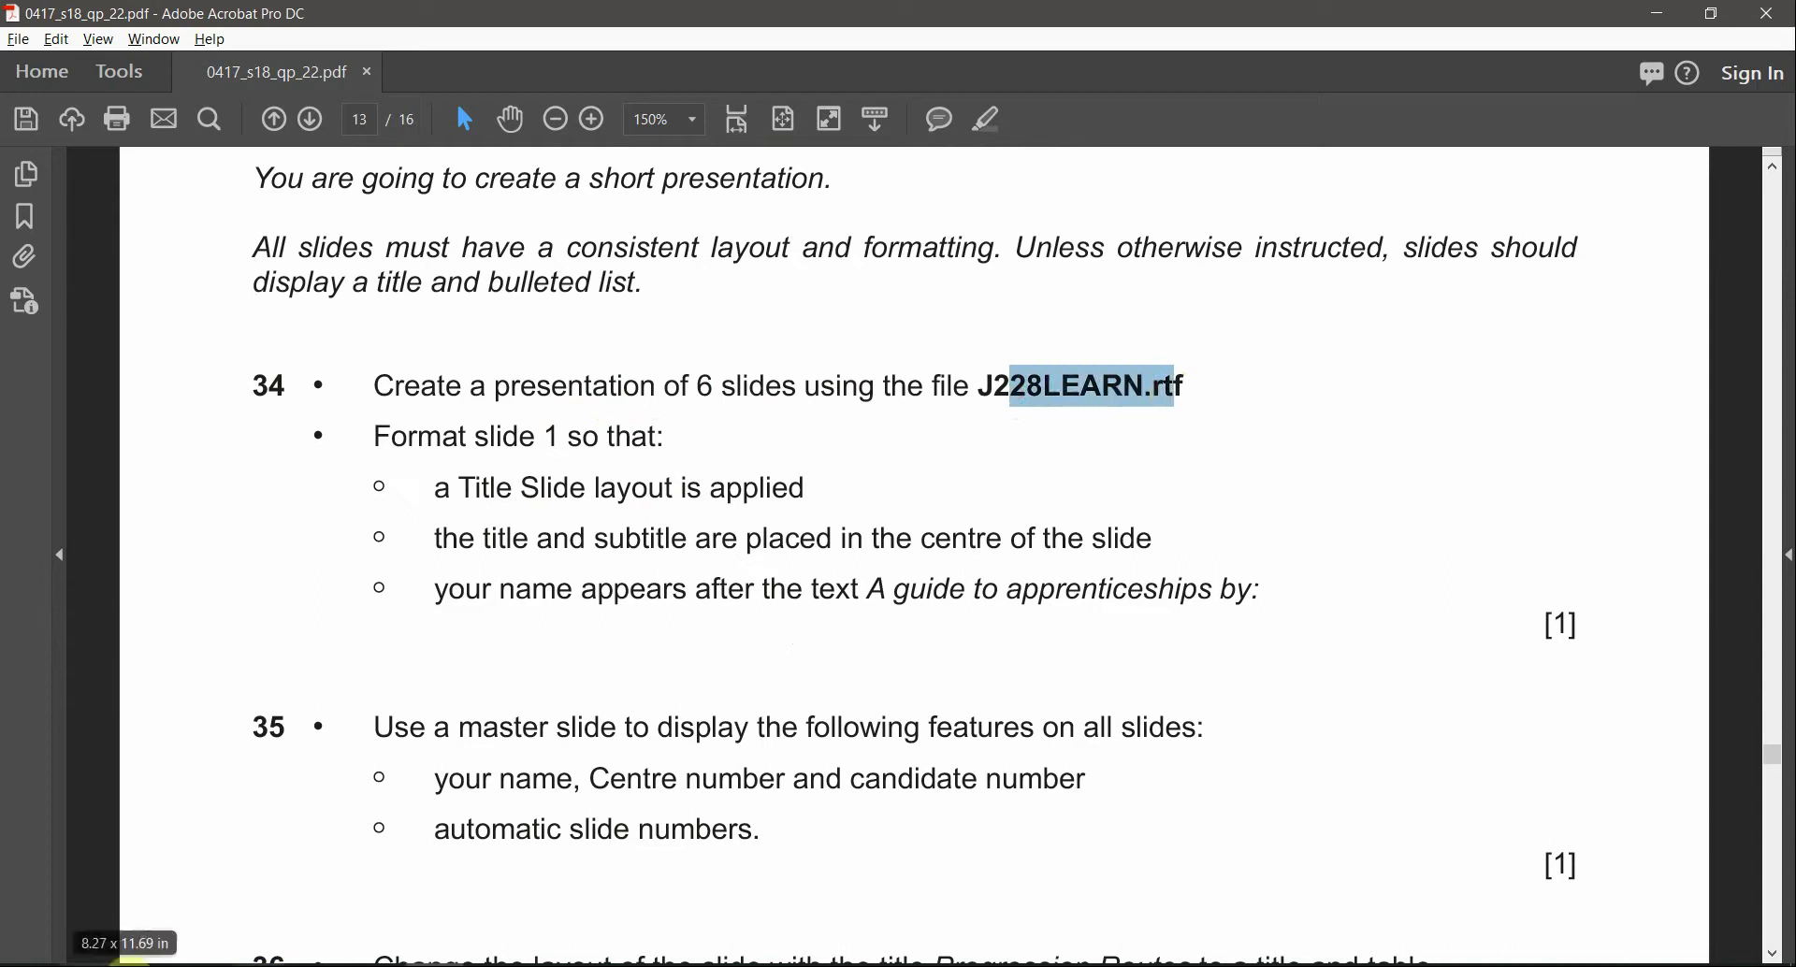
{"action": "left_click", "coordinate": [267, 963]}
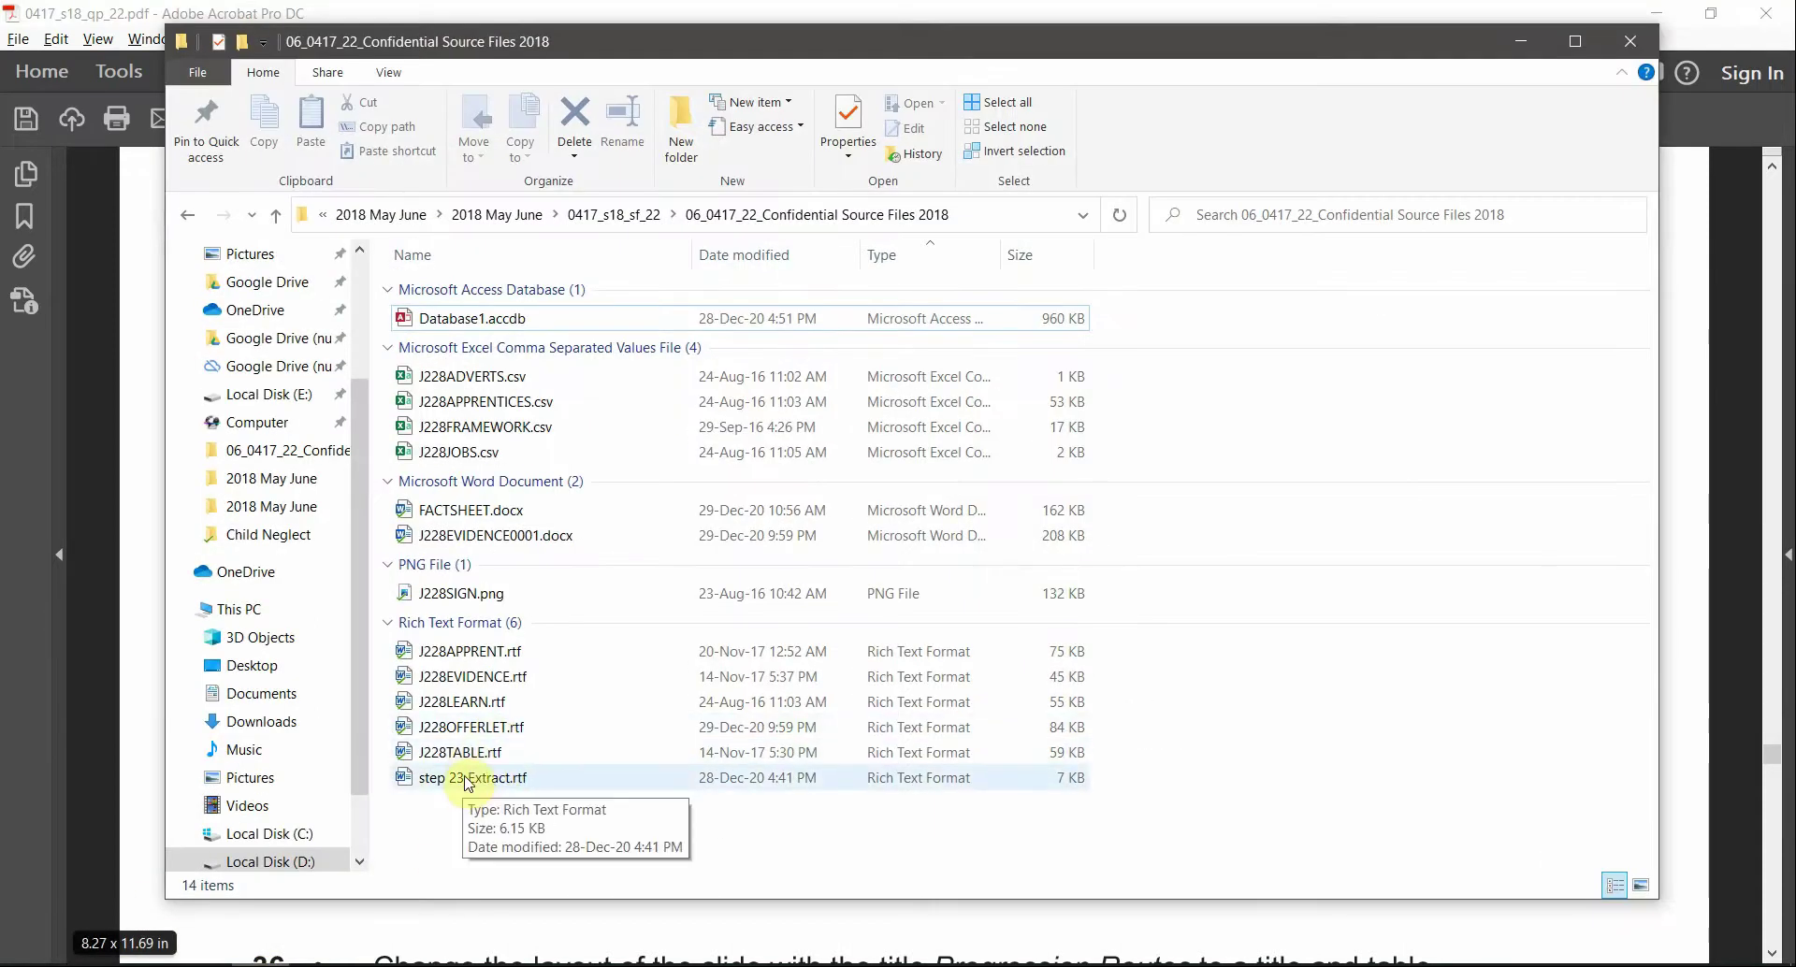
{"action": "left_click", "coordinate": [473, 702]}
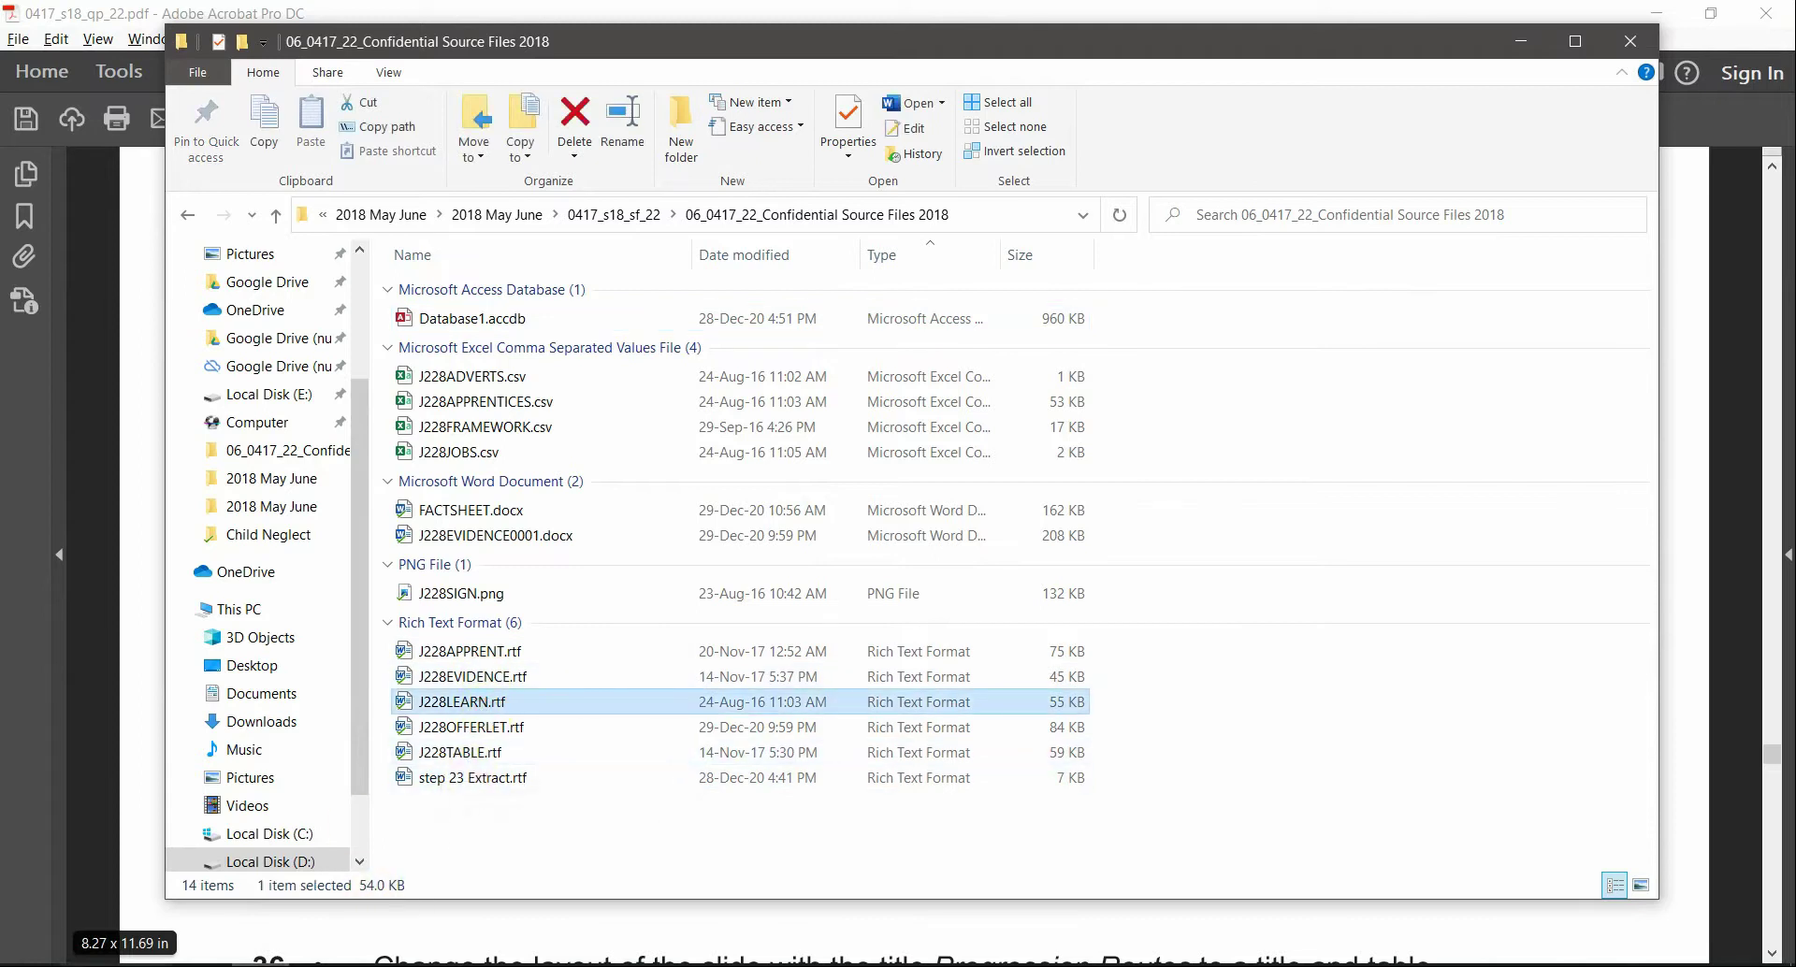
- Start PowerPoint and browse the computer for a file to open
{"action": "key", "text": "super"}
{"action": "left_click", "coordinate": [451, 267]}
{"action": "left_click", "coordinate": [435, 587]}
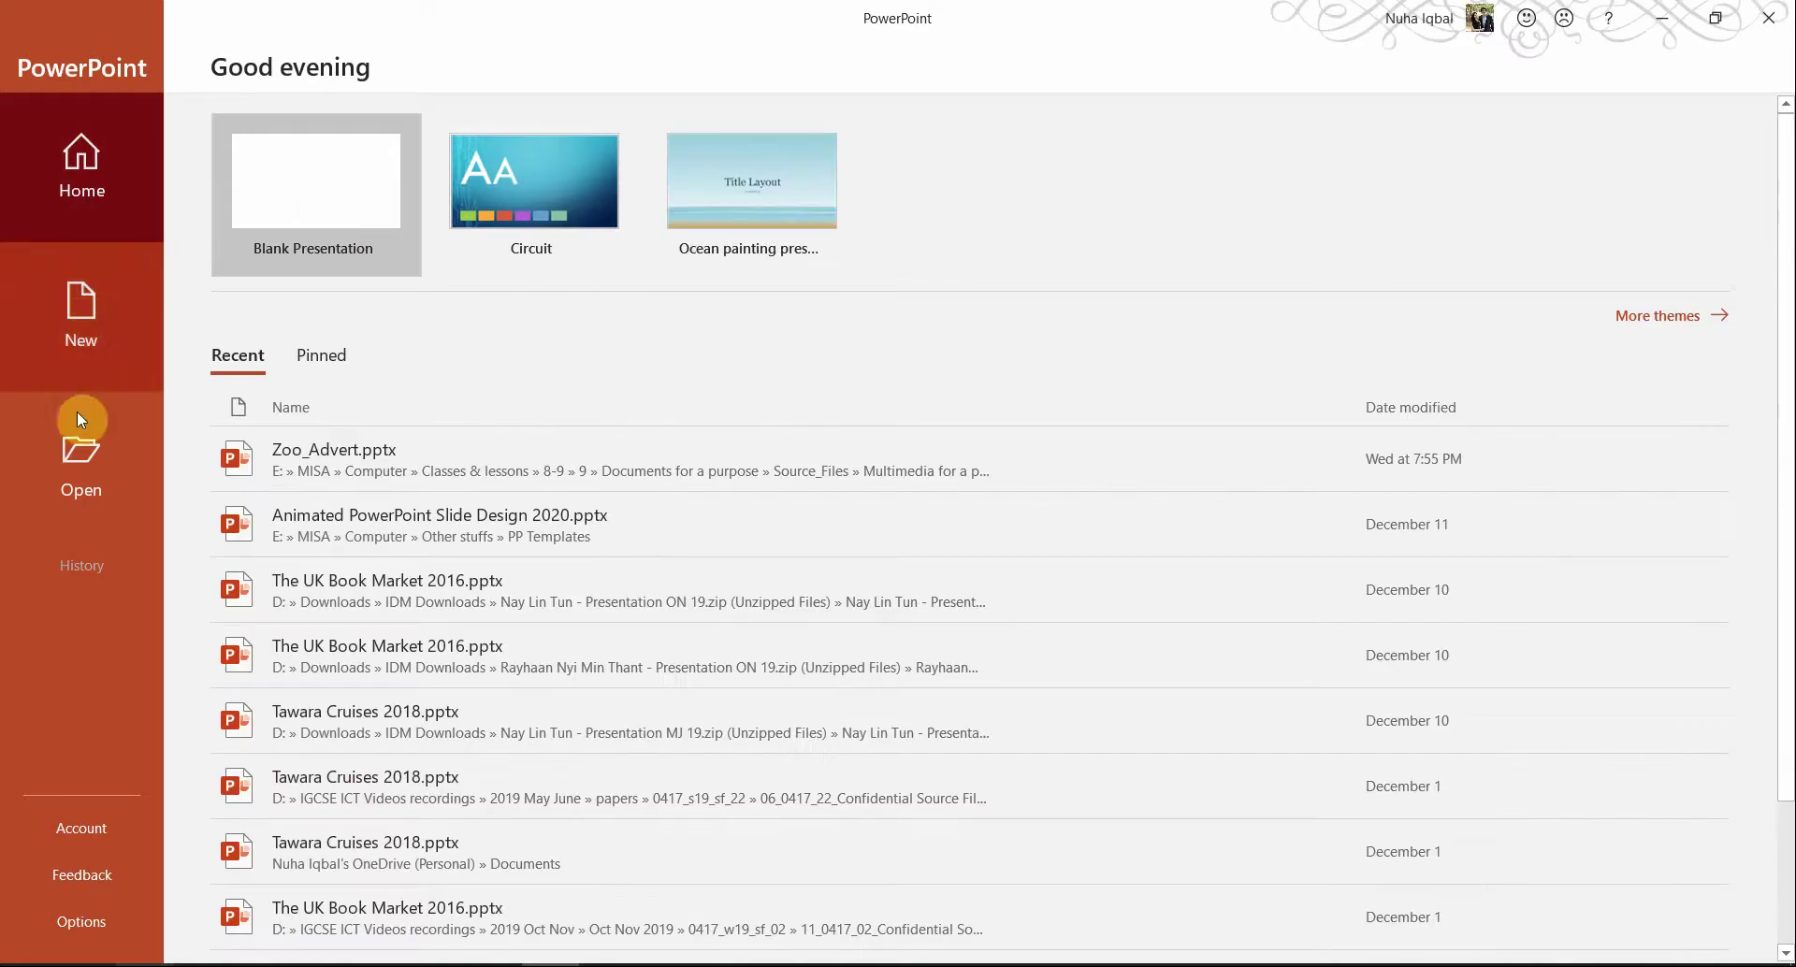
{"action": "left_click", "coordinate": [94, 465]}
{"action": "left_click", "coordinate": [420, 433]}
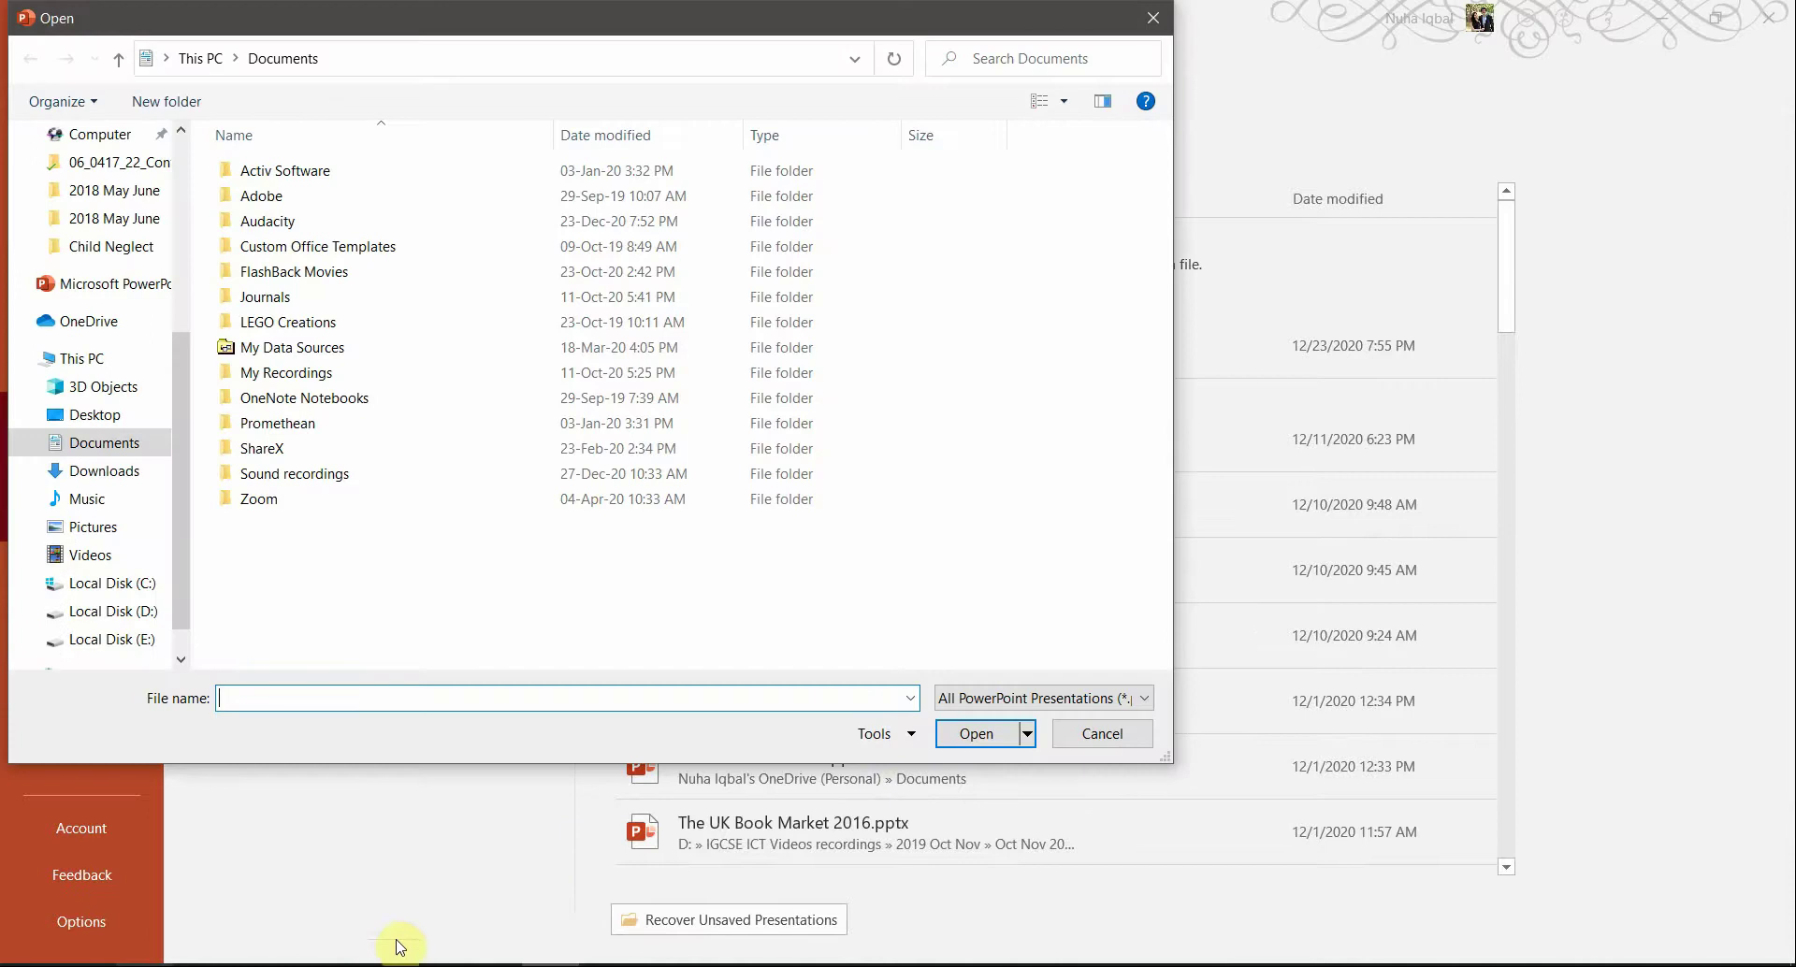
- Copy the source folder's path from File Explorer and point PowerPoint's Open dialog to 06_0417_22_Confidential Source Files 2018
{"action": "left_click", "coordinate": [767, 823]}
{"action": "left_click", "coordinate": [1038, 214]}
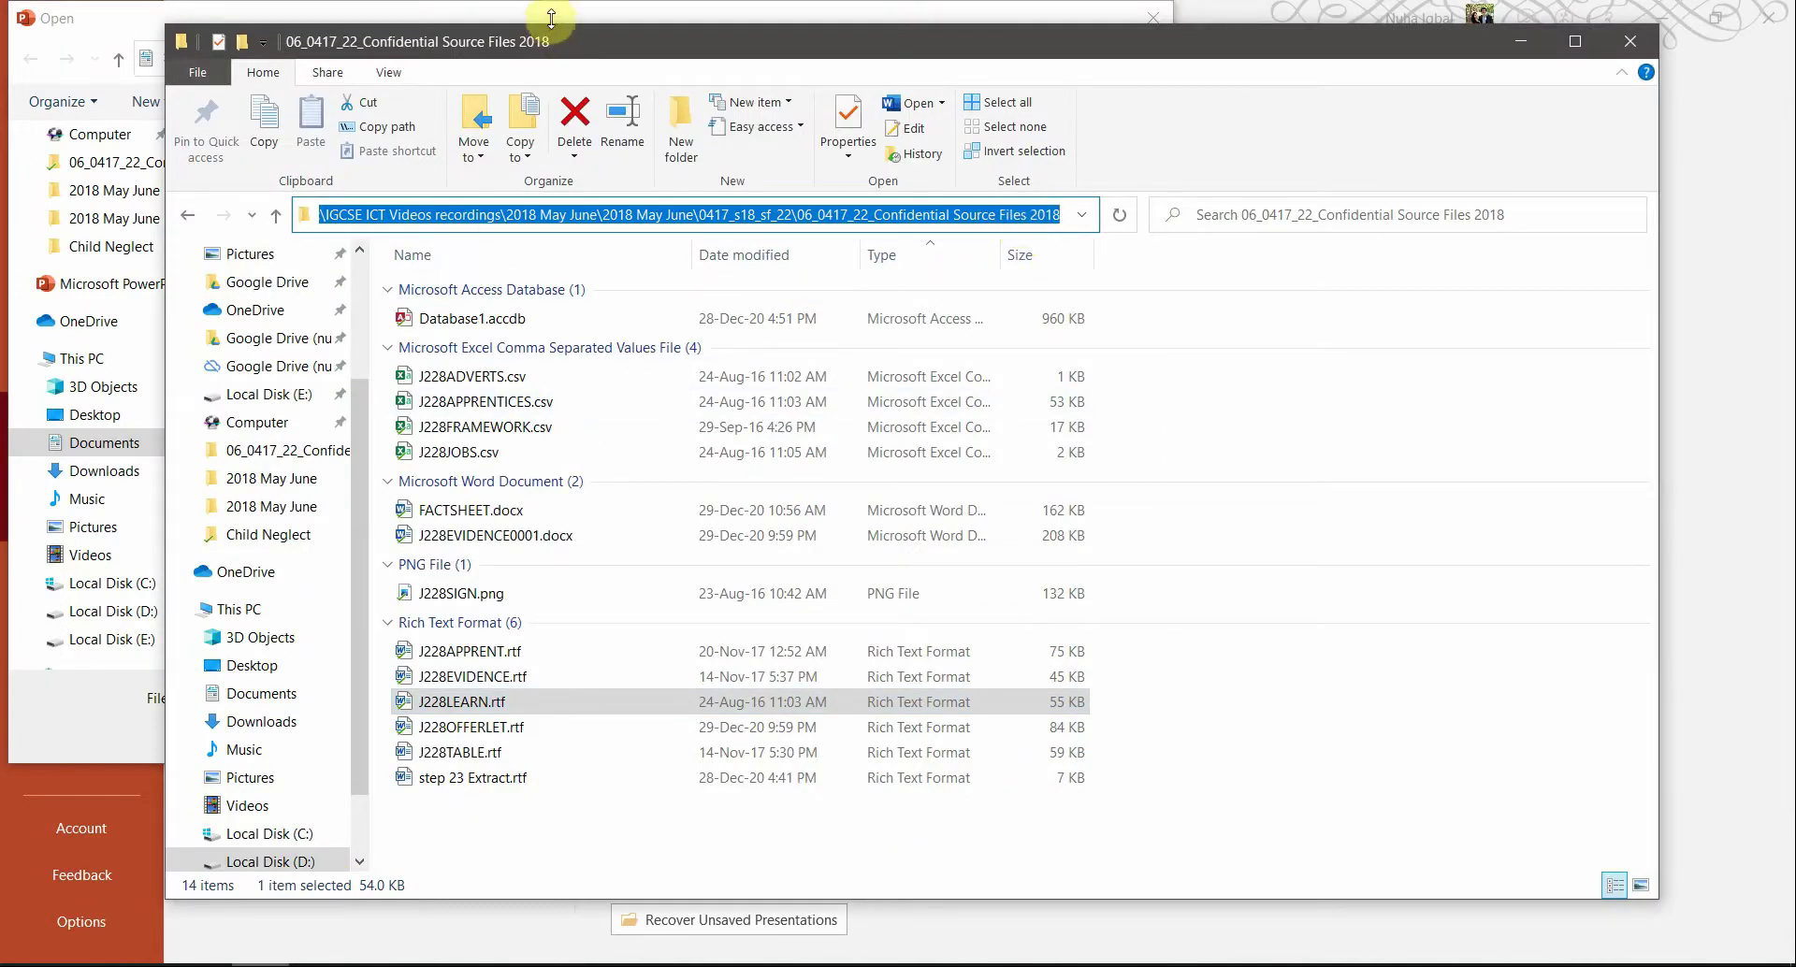
{"action": "left_click", "coordinate": [551, 19]}
{"action": "type", "text": "D:\\IGCSE ICT Videos recordings\\2018 May June\\2018 May June\\0417_s18_sf_22\\06_0417_22_Confidential Source Files 2018"}
{"action": "key", "text": "Return"}
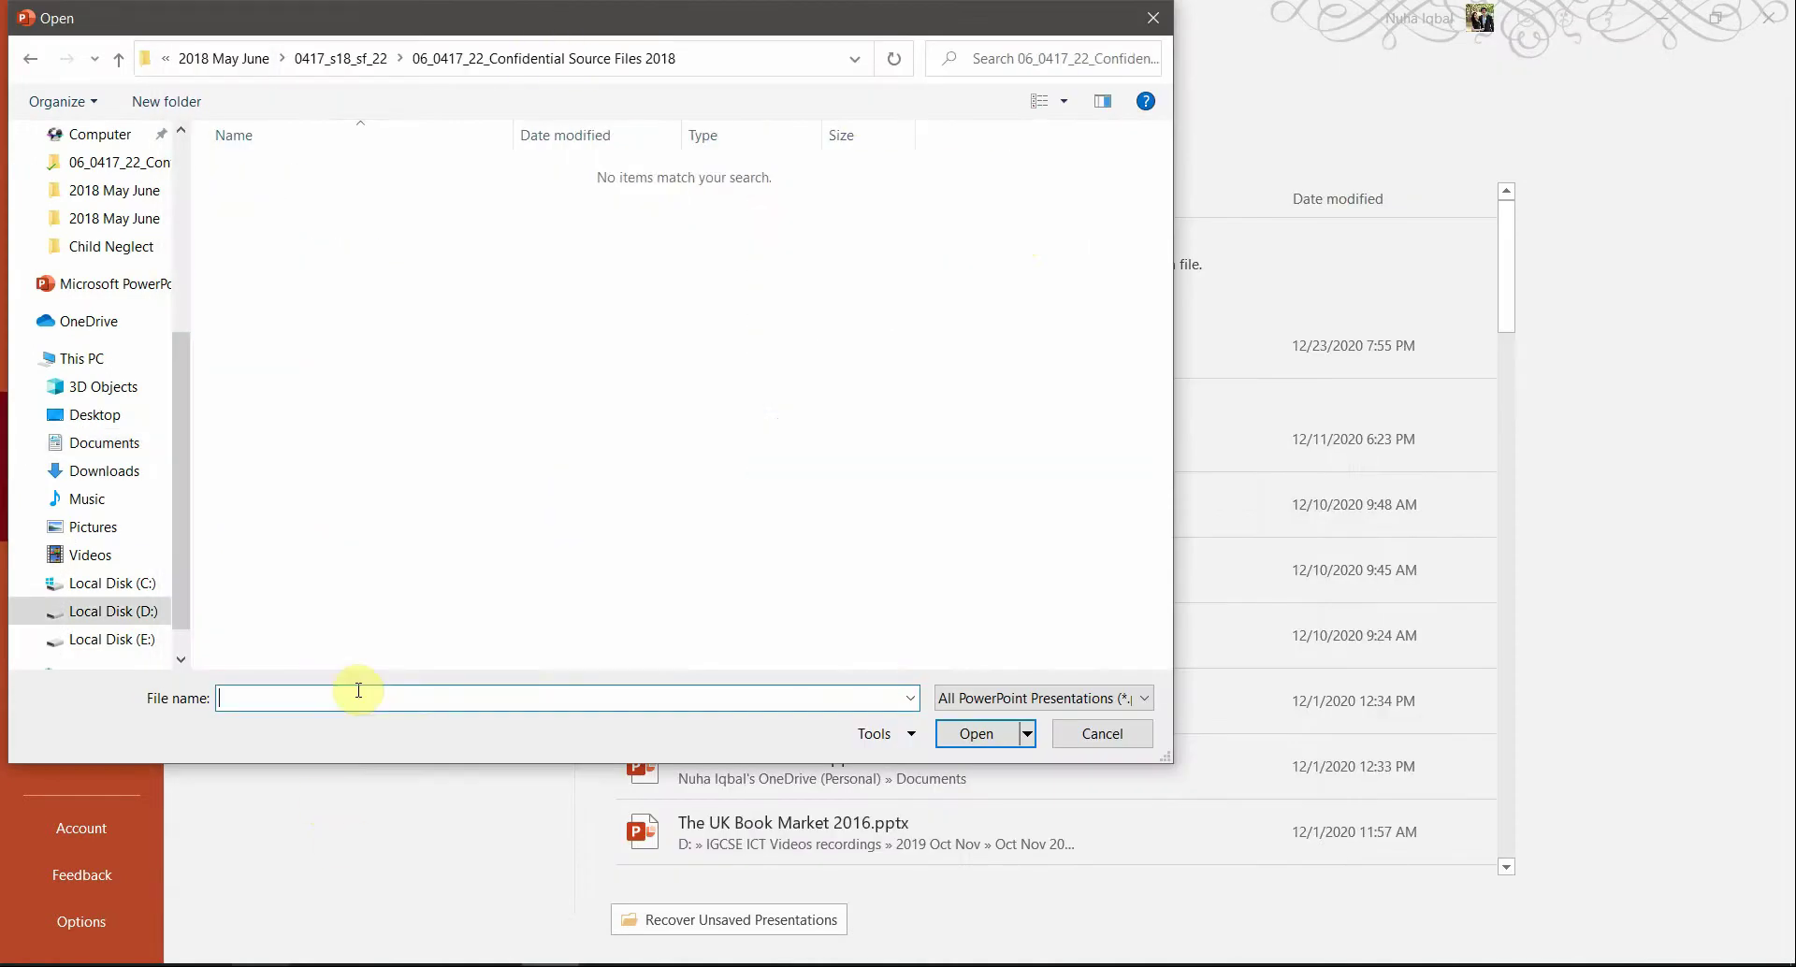
- Show all file types, sort the files by type and open J228LEARN.rtf as a presentation
{"action": "left_click", "coordinate": [954, 700]}
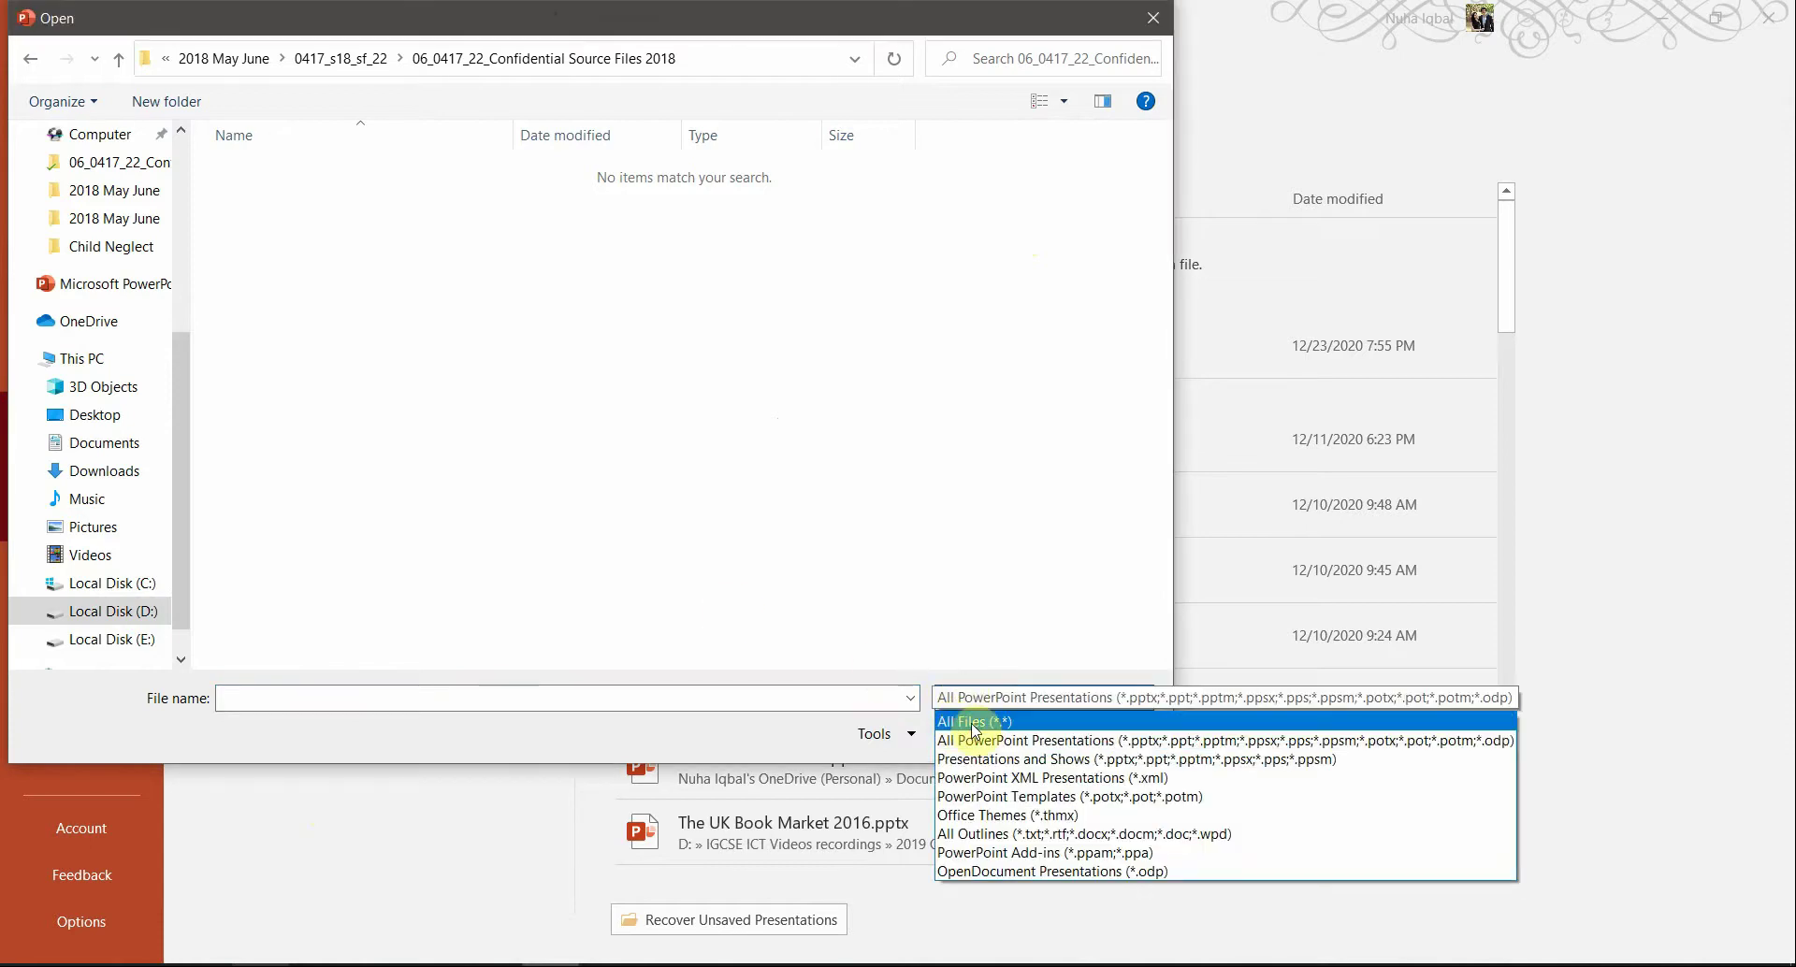
{"action": "left_click", "coordinate": [972, 722]}
{"action": "left_click", "coordinate": [715, 137]}
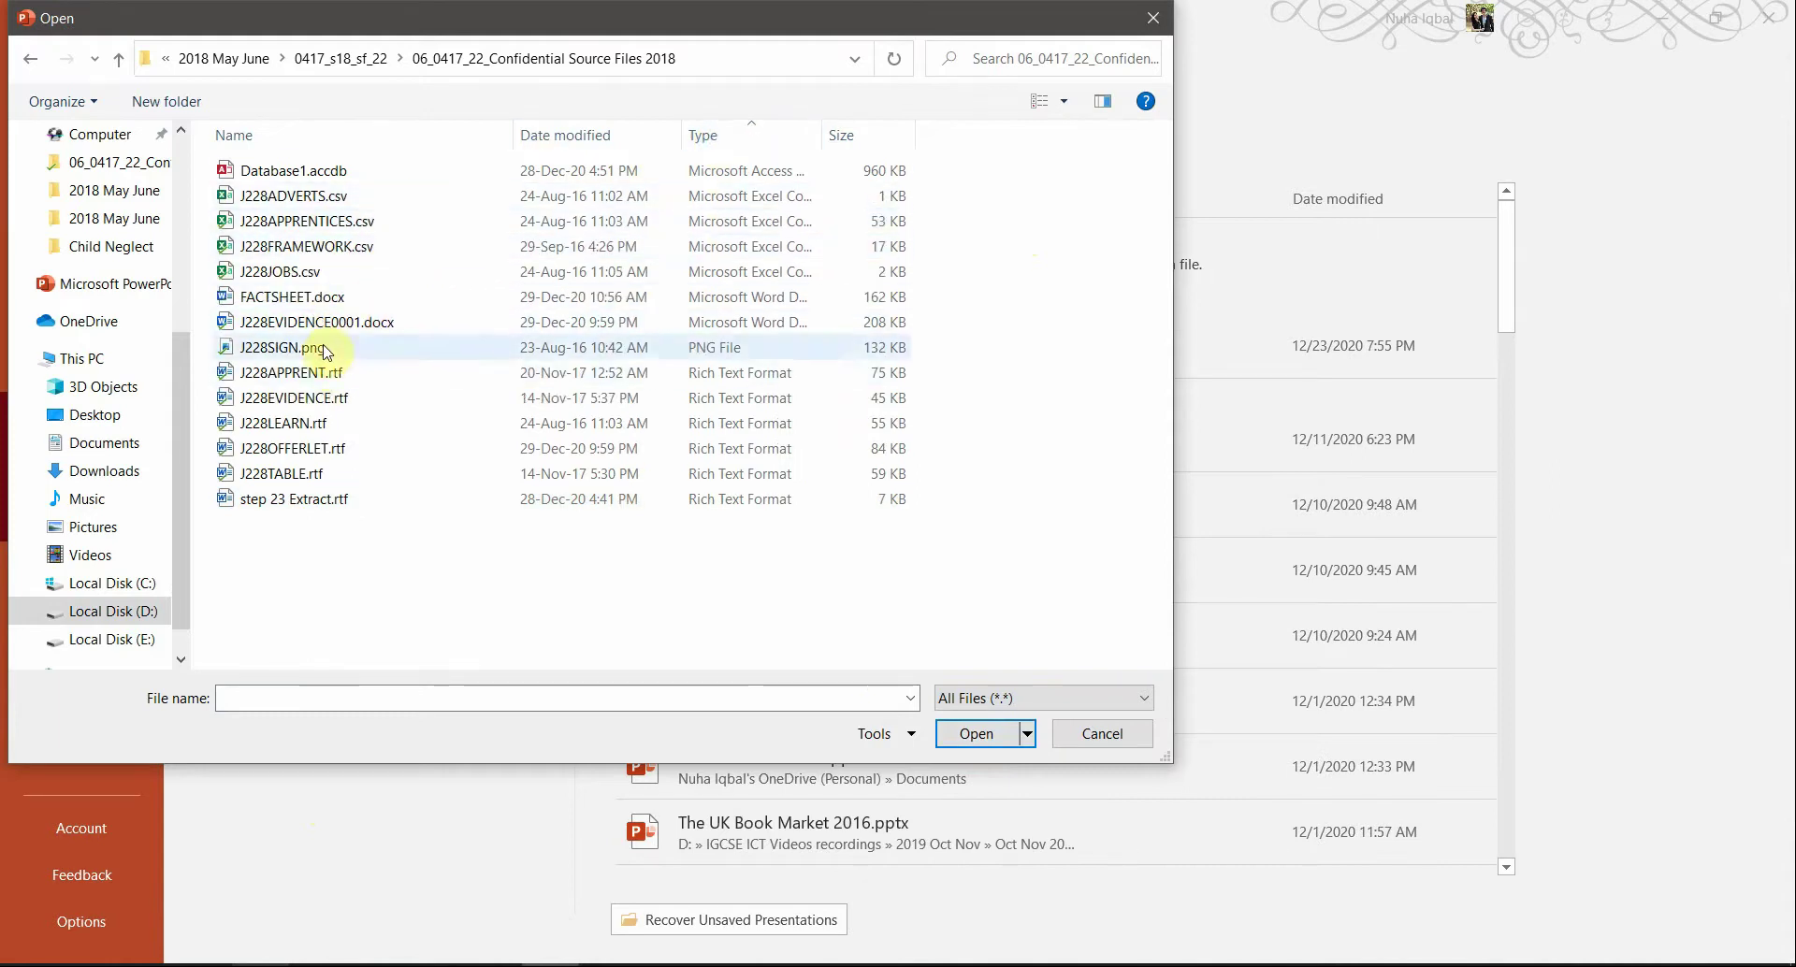
{"action": "left_click", "coordinate": [312, 426]}
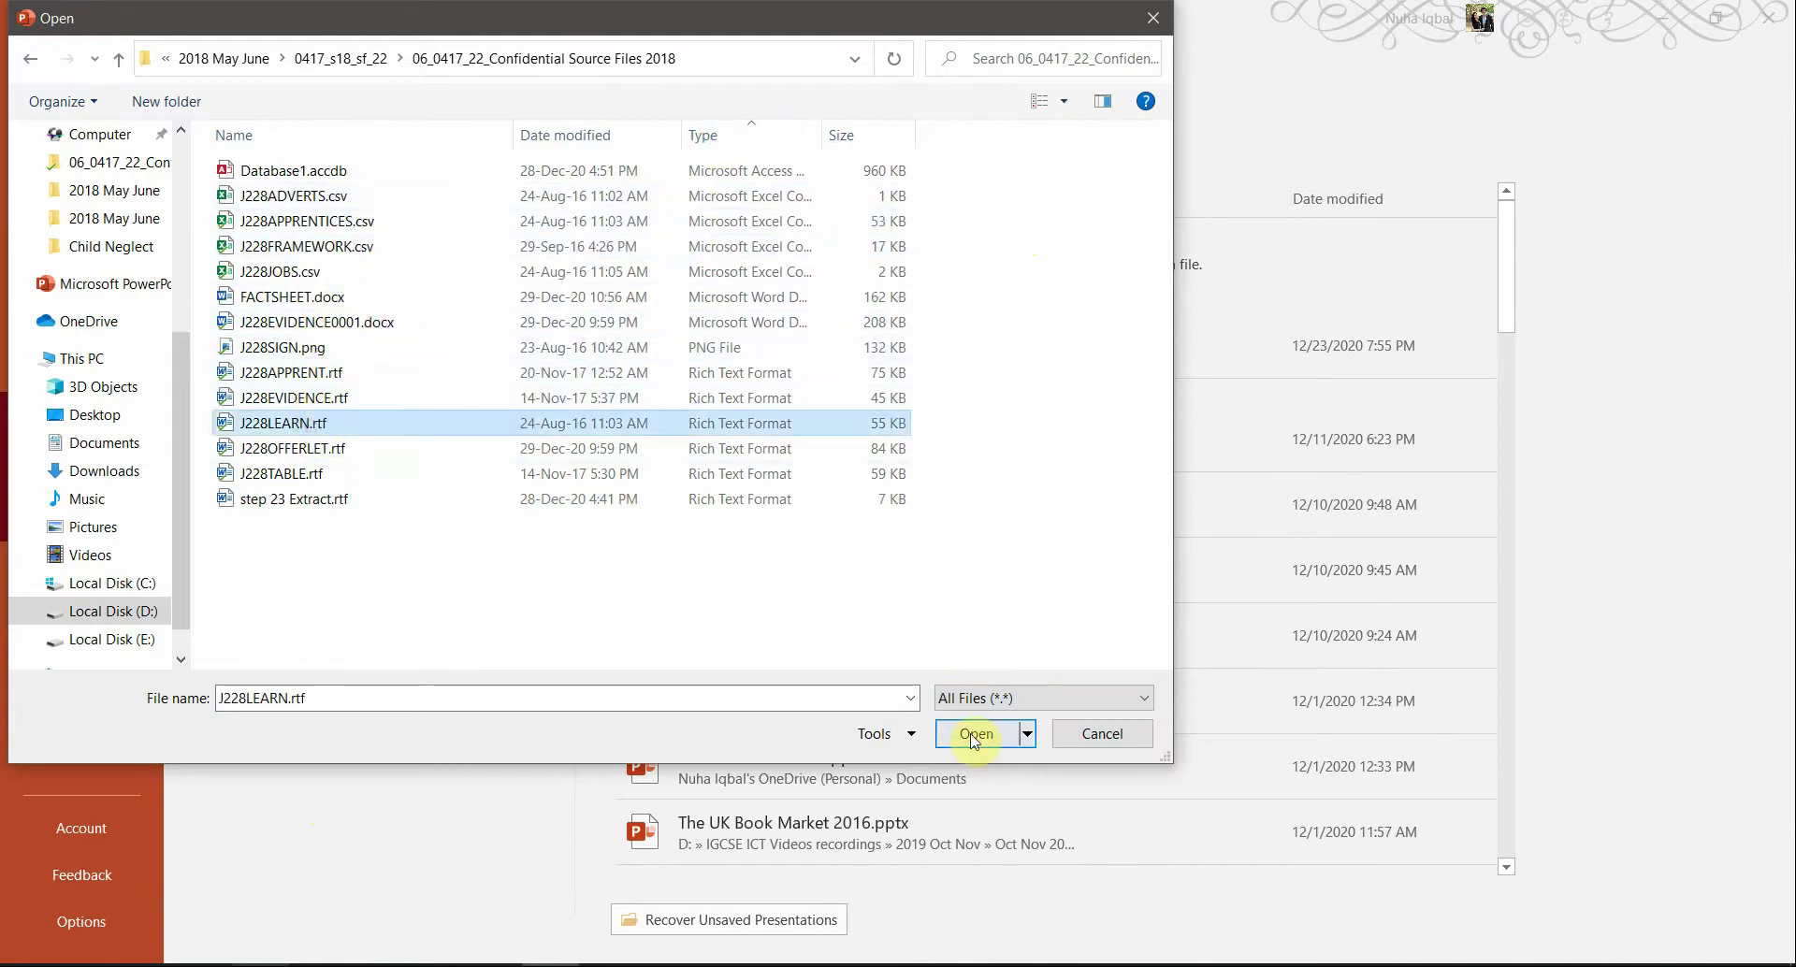
{"action": "left_click", "coordinate": [974, 736]}
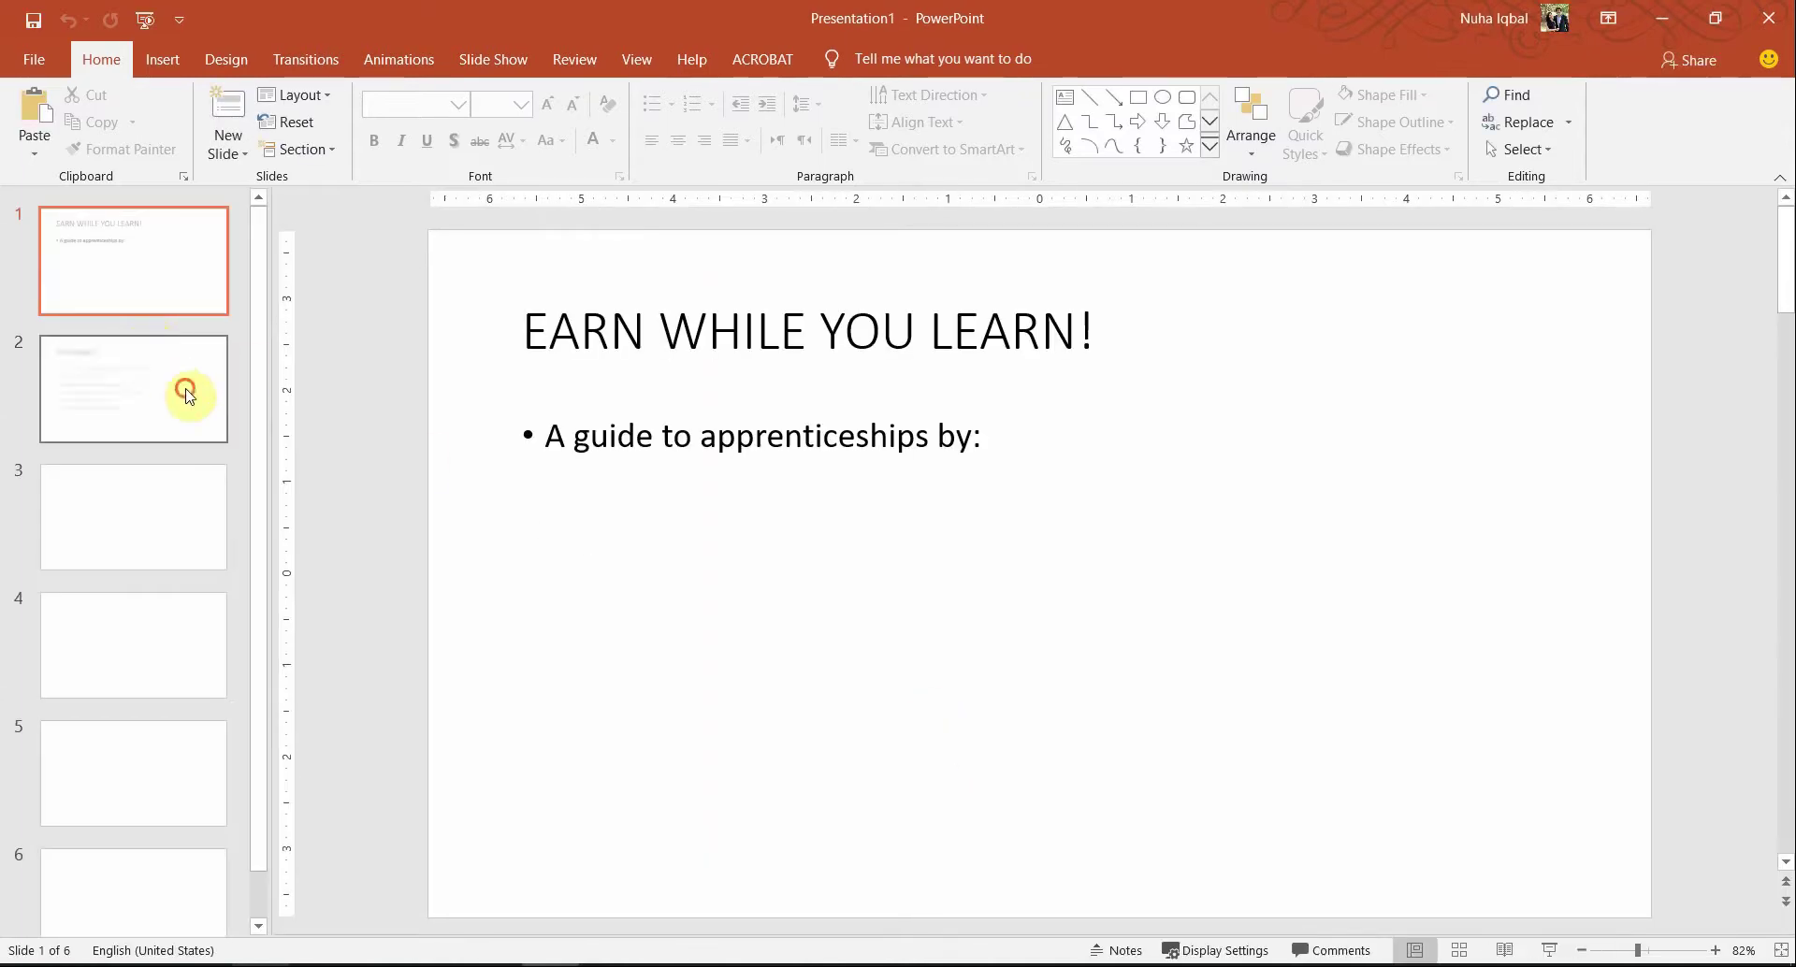
- Look through the imported slides and return to slide 1
{"action": "left_click", "coordinate": [178, 388]}
{"action": "left_click", "coordinate": [178, 514]}
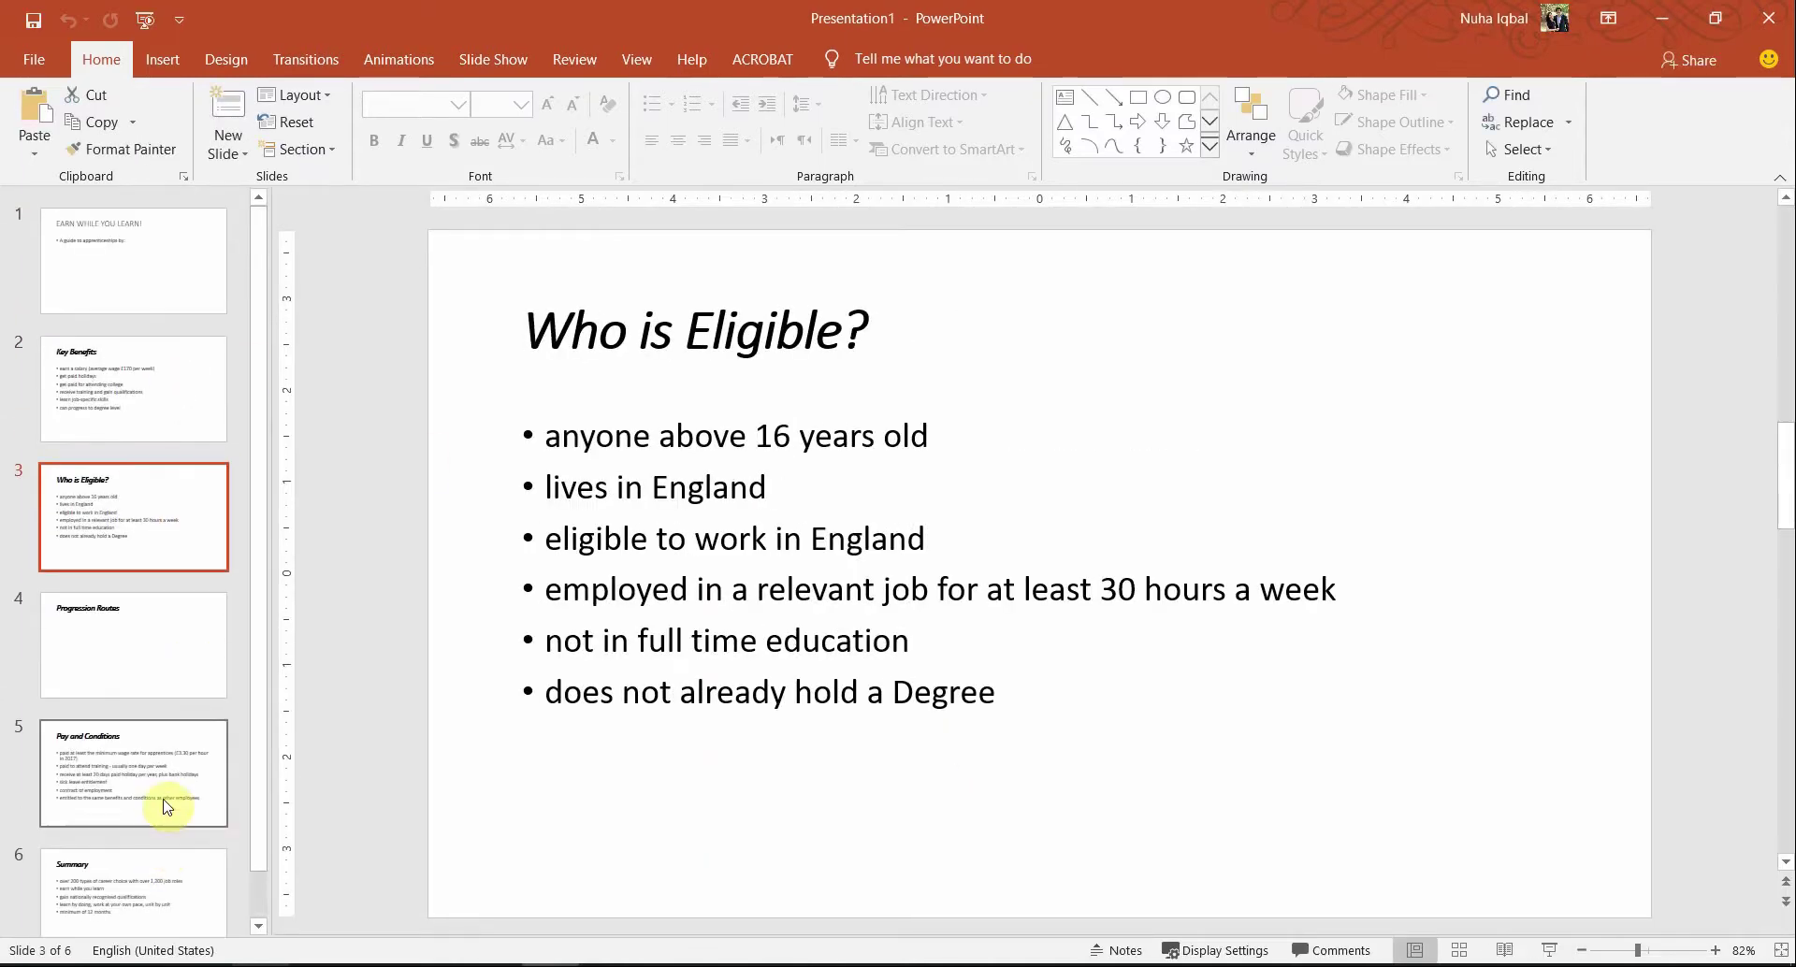
{"action": "left_click", "coordinate": [137, 281]}
- Switch to the exam paper in Acrobat and highlight "slide 1" and "Title Slide" in step 34
{"action": "key", "text": "alt+Tab"}
{"action": "key", "text": "alt+Tab"}
{"action": "left_click", "coordinate": [476, 437]}
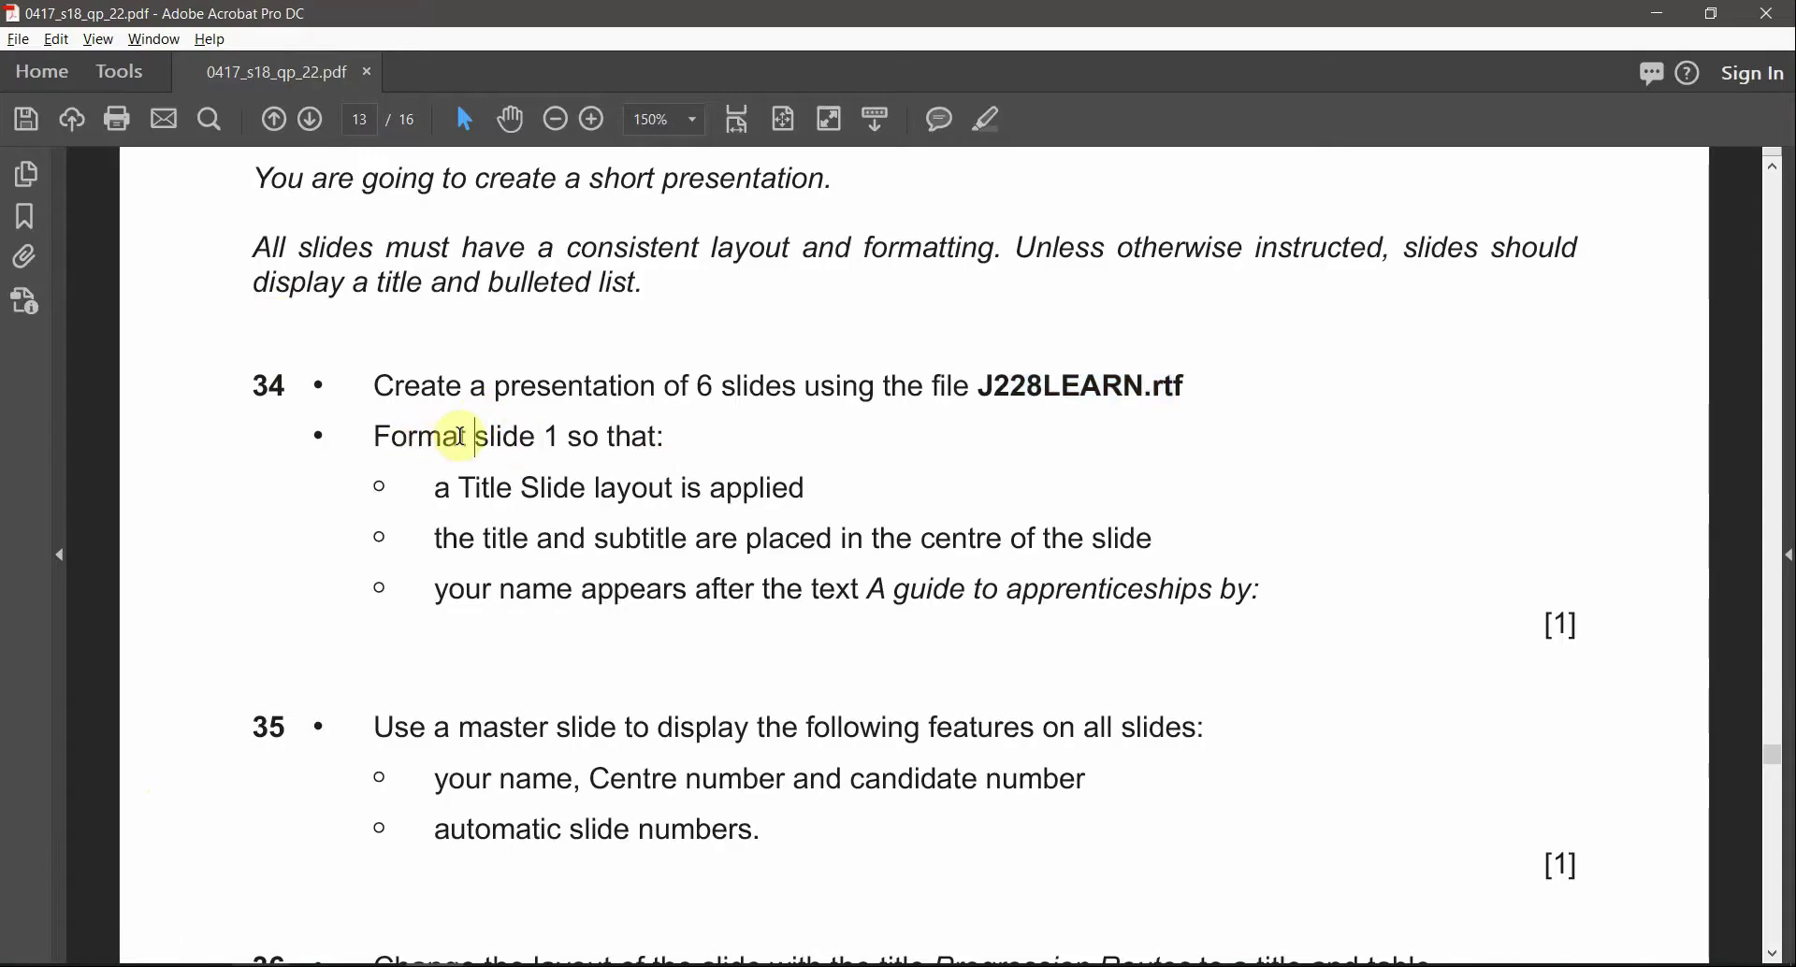
{"action": "left_click_drag", "start_coordinate": [472, 437], "coordinate": [593, 389]}
{"action": "left_click", "coordinate": [977, 124]}
{"action": "left_click_drag", "start_coordinate": [458, 488], "coordinate": [588, 489]}
{"action": "left_click", "coordinate": [988, 119]}
- Switch to PowerPoint and apply the Title Slide layout to slide 1
{"action": "key", "text": "alt+Tab"}
{"action": "right_click", "coordinate": [121, 236]}
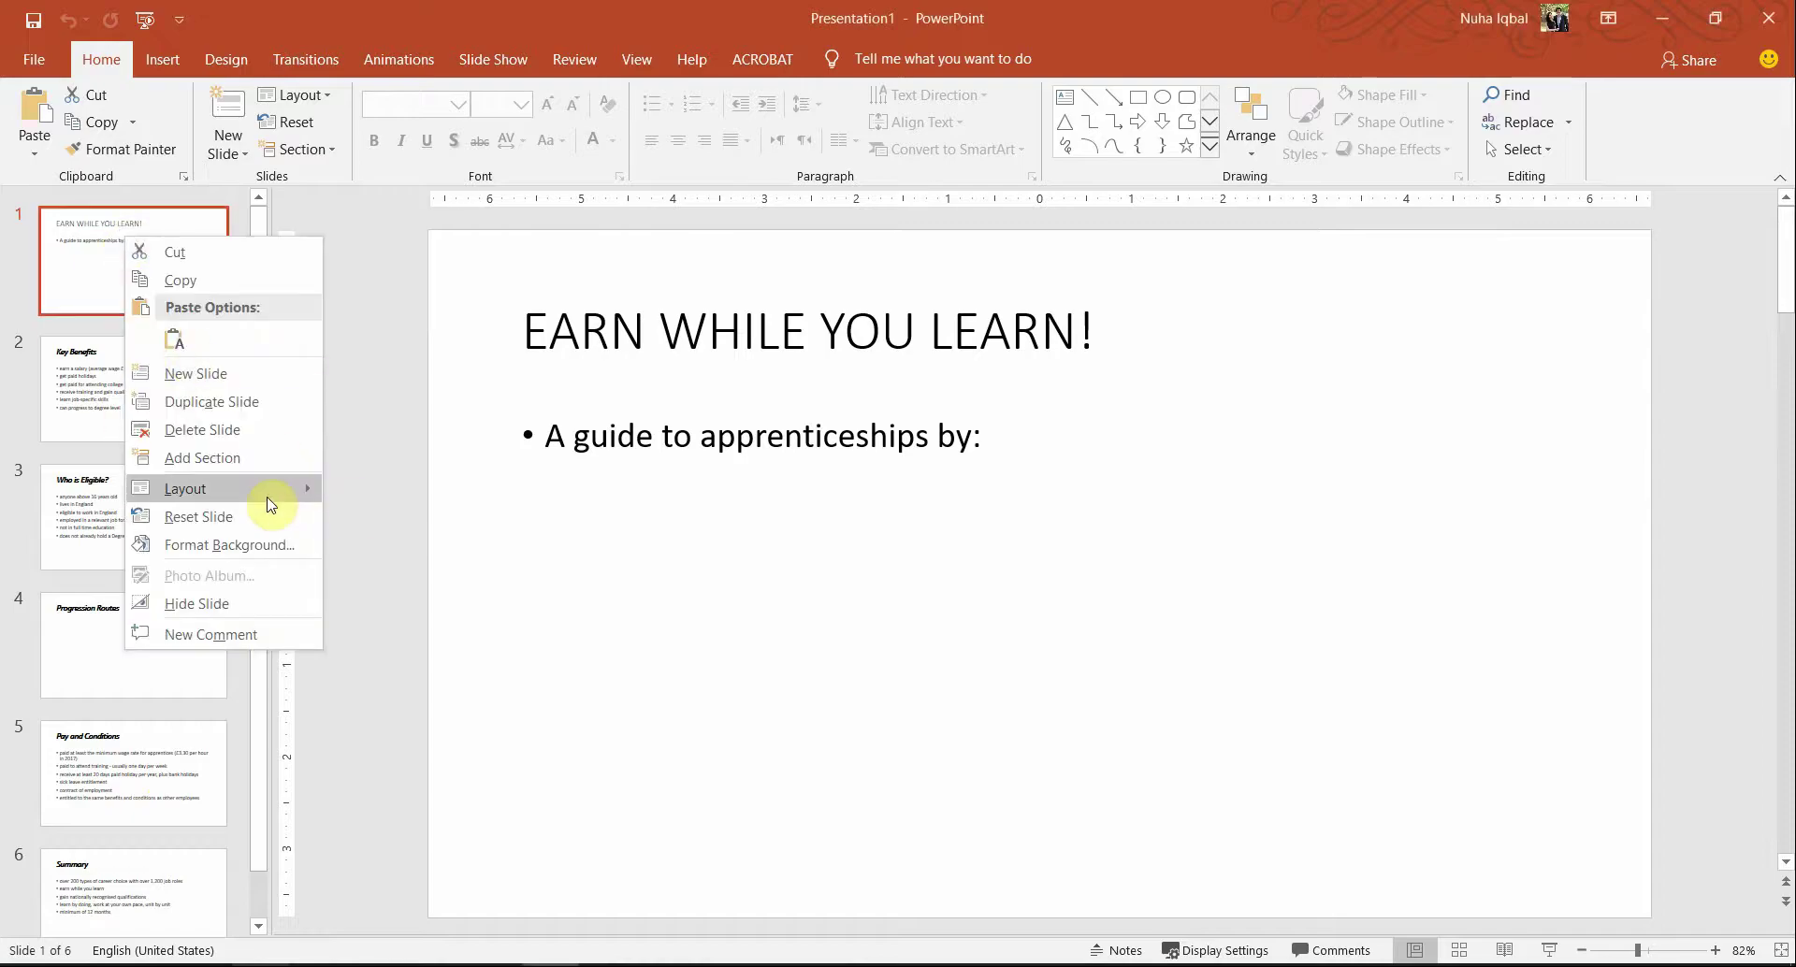
{"action": "mouse_move", "coordinate": [282, 487]}
{"action": "left_click", "coordinate": [379, 523]}
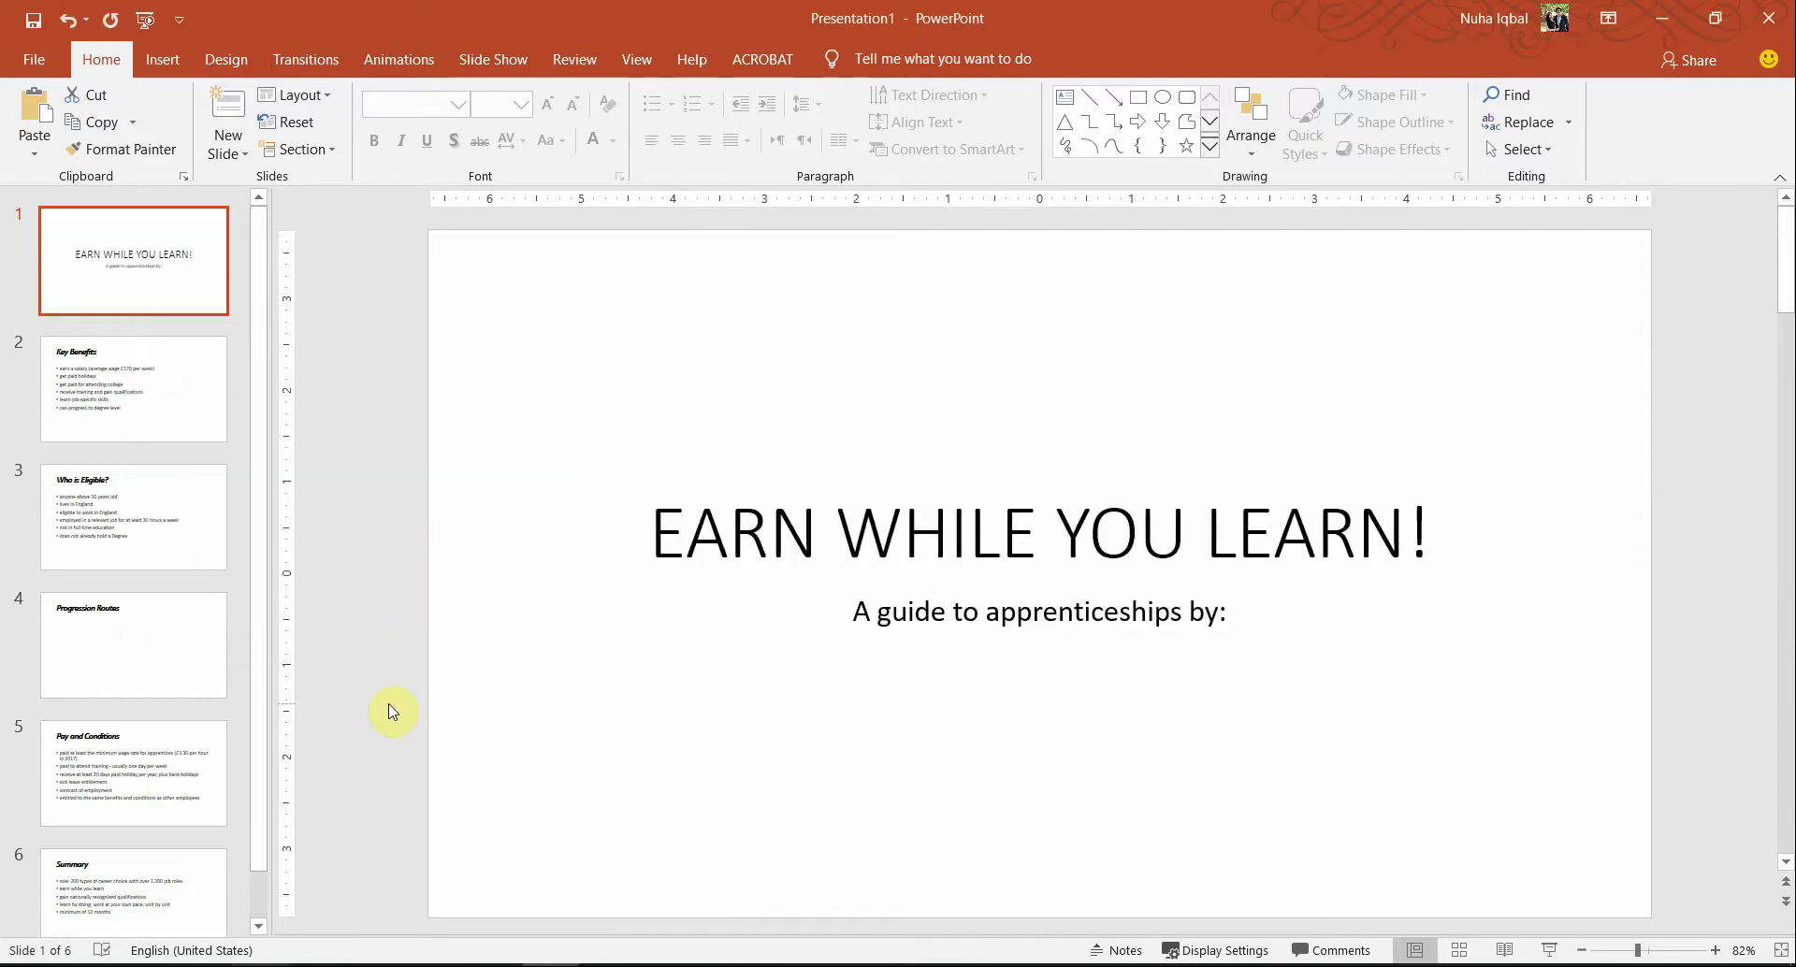
- Check the centring requirement in the exam paper, then try left alignment on slide 1's subtitle and restore centre alignment
{"action": "key", "text": "alt+Tab"}
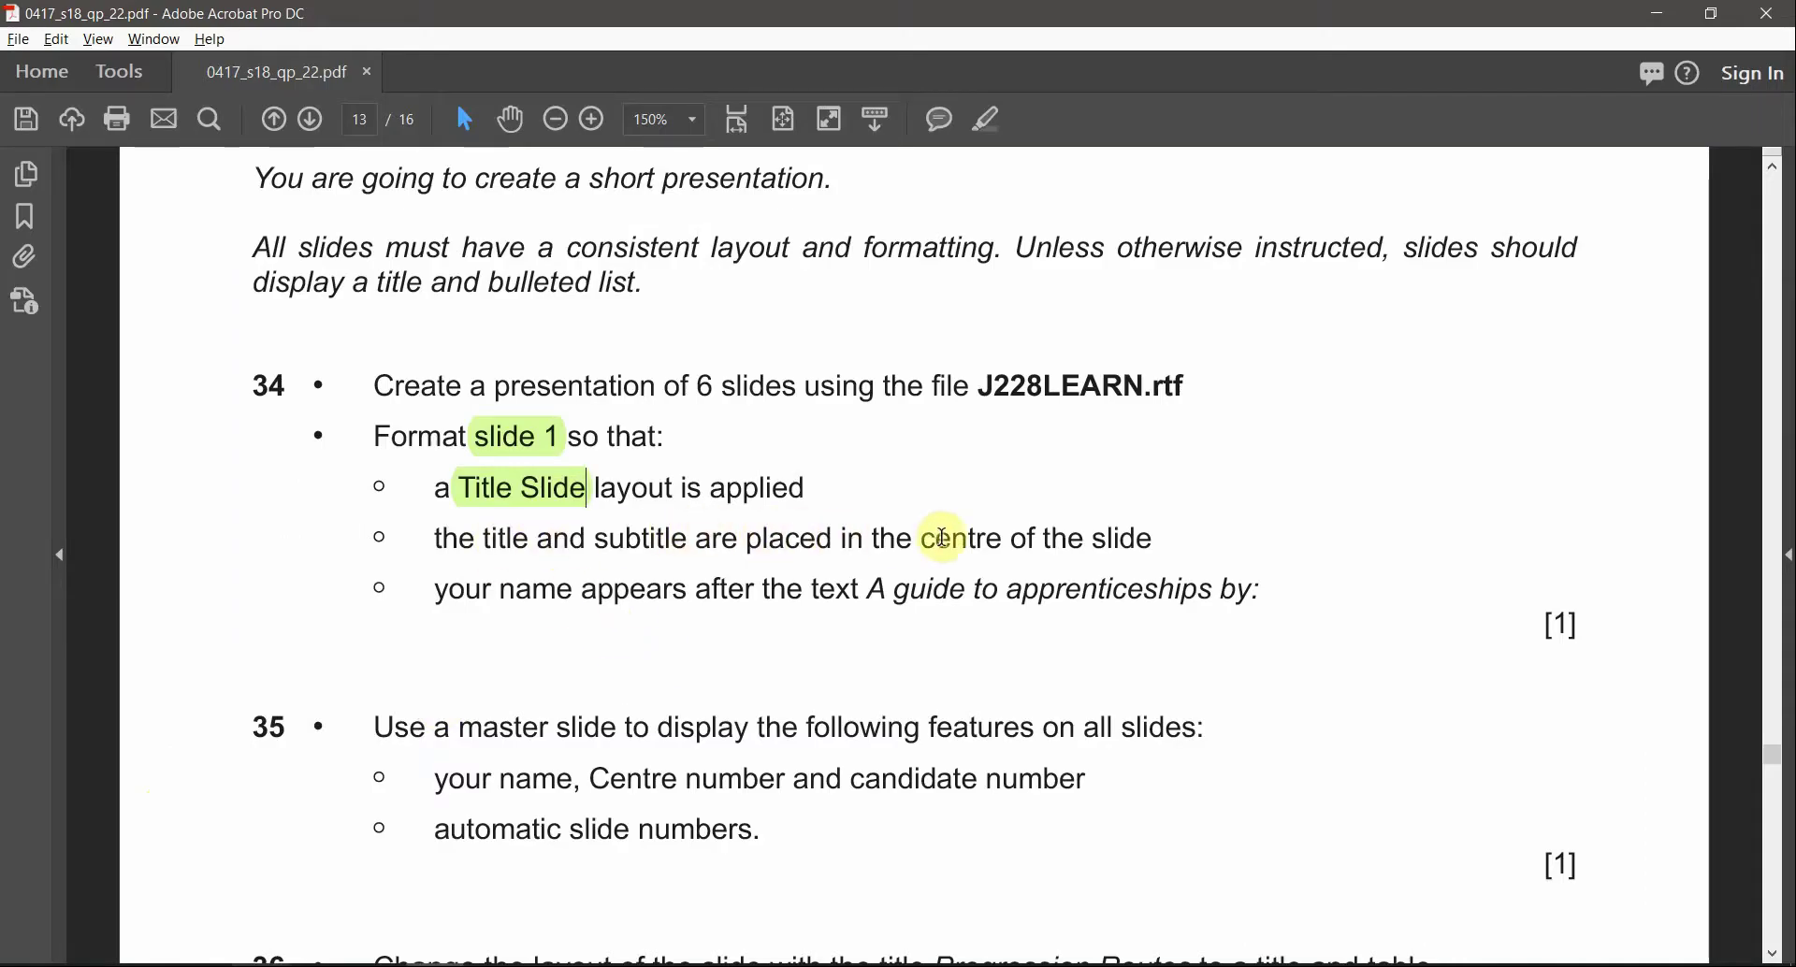
{"action": "key", "text": "alt+Tab"}
{"action": "left_click", "coordinate": [885, 530]}
{"action": "left_click", "coordinate": [916, 608]}
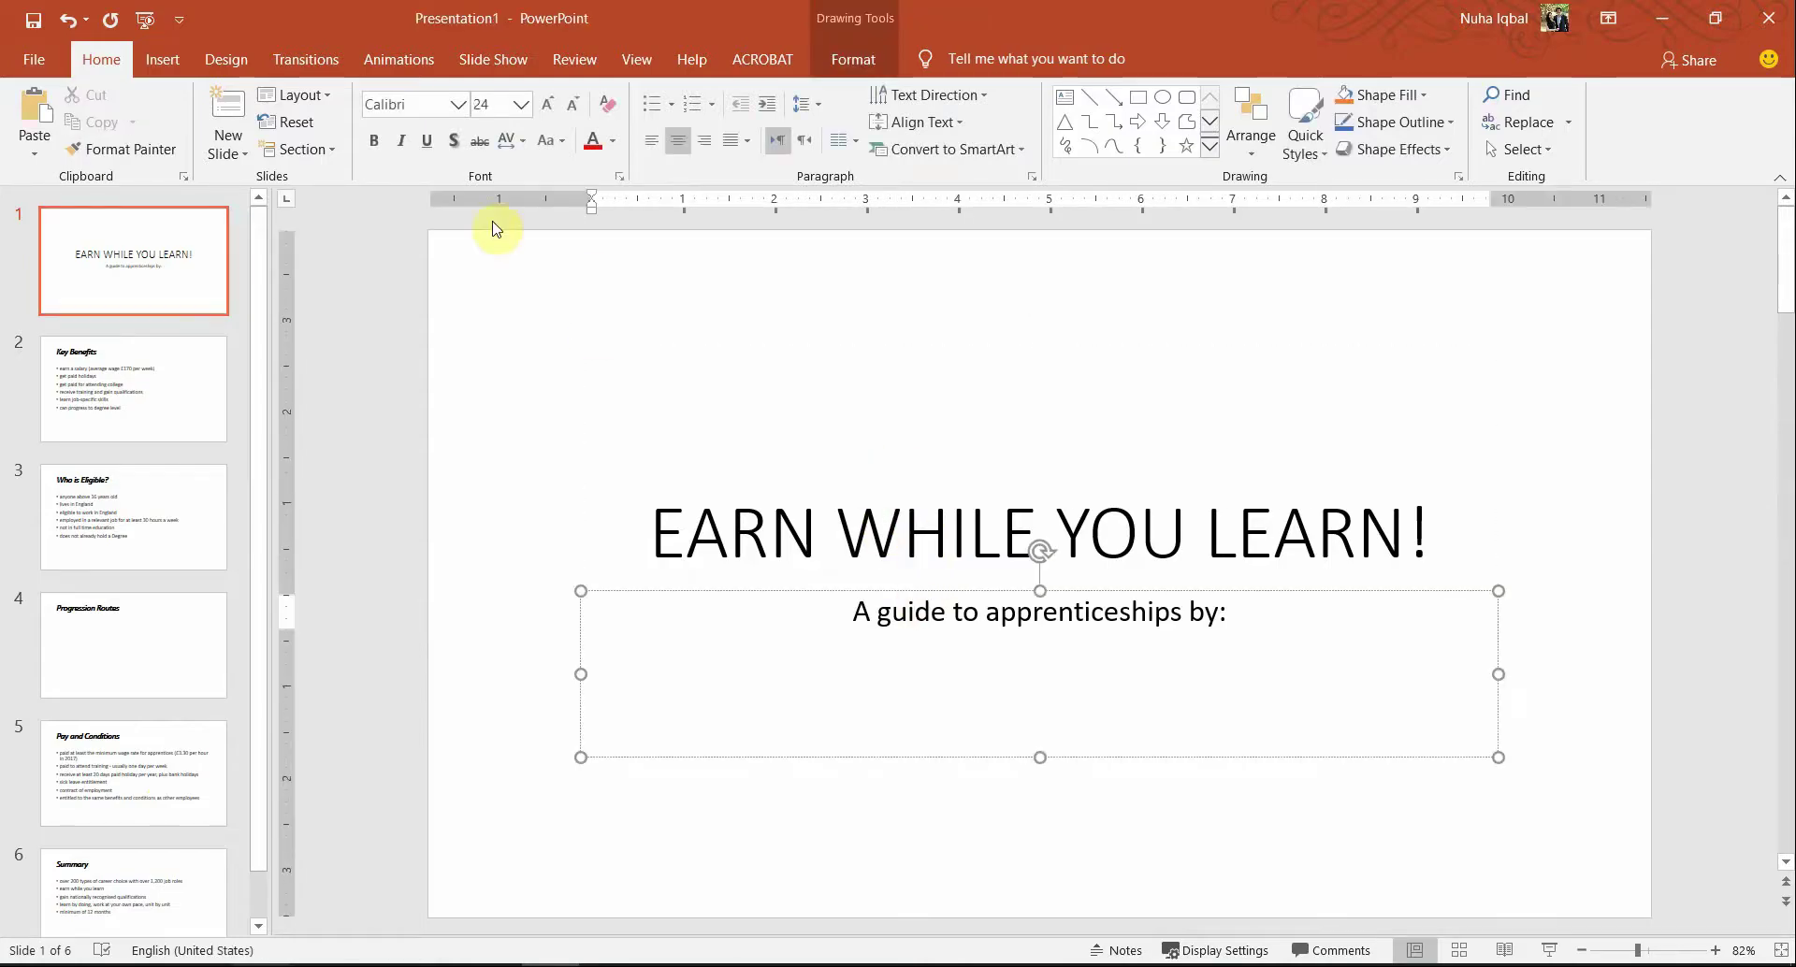
{"action": "left_click", "coordinate": [653, 144]}
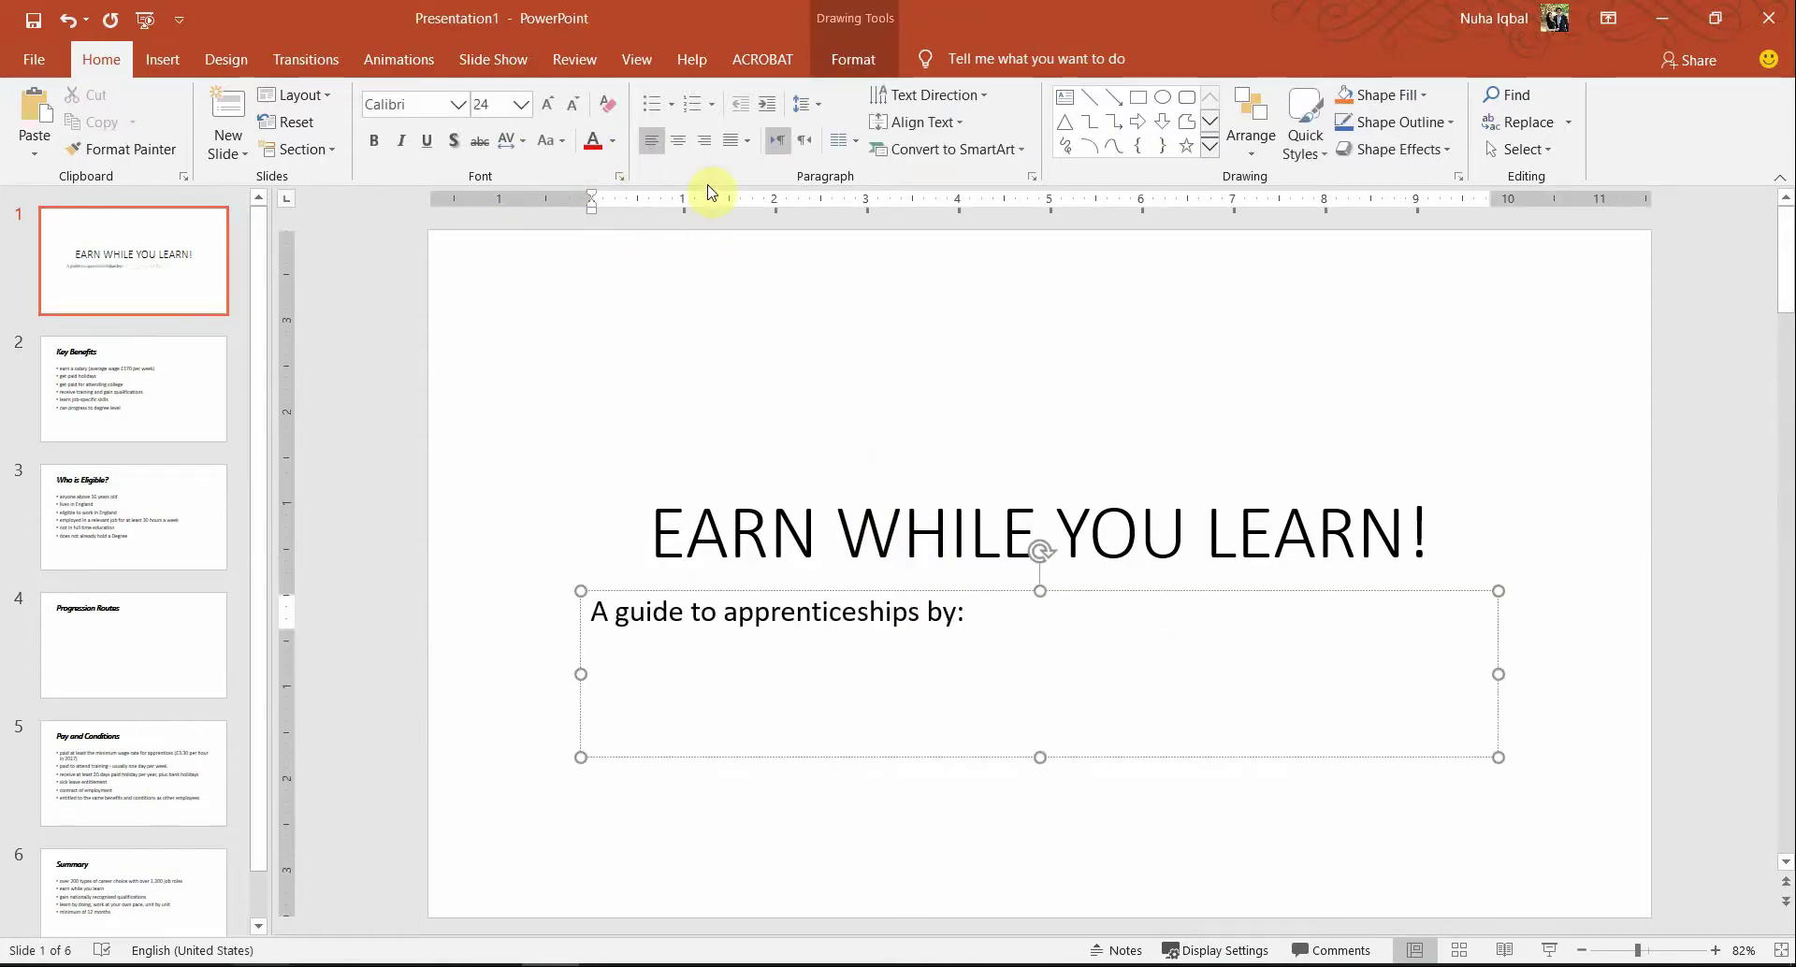
{"action": "left_click", "coordinate": [677, 140]}
- Switch to the exam paper, highlight "in the centre" in step 34 and select "A guide to apprenticeships"
{"action": "key", "text": "alt+Tab"}
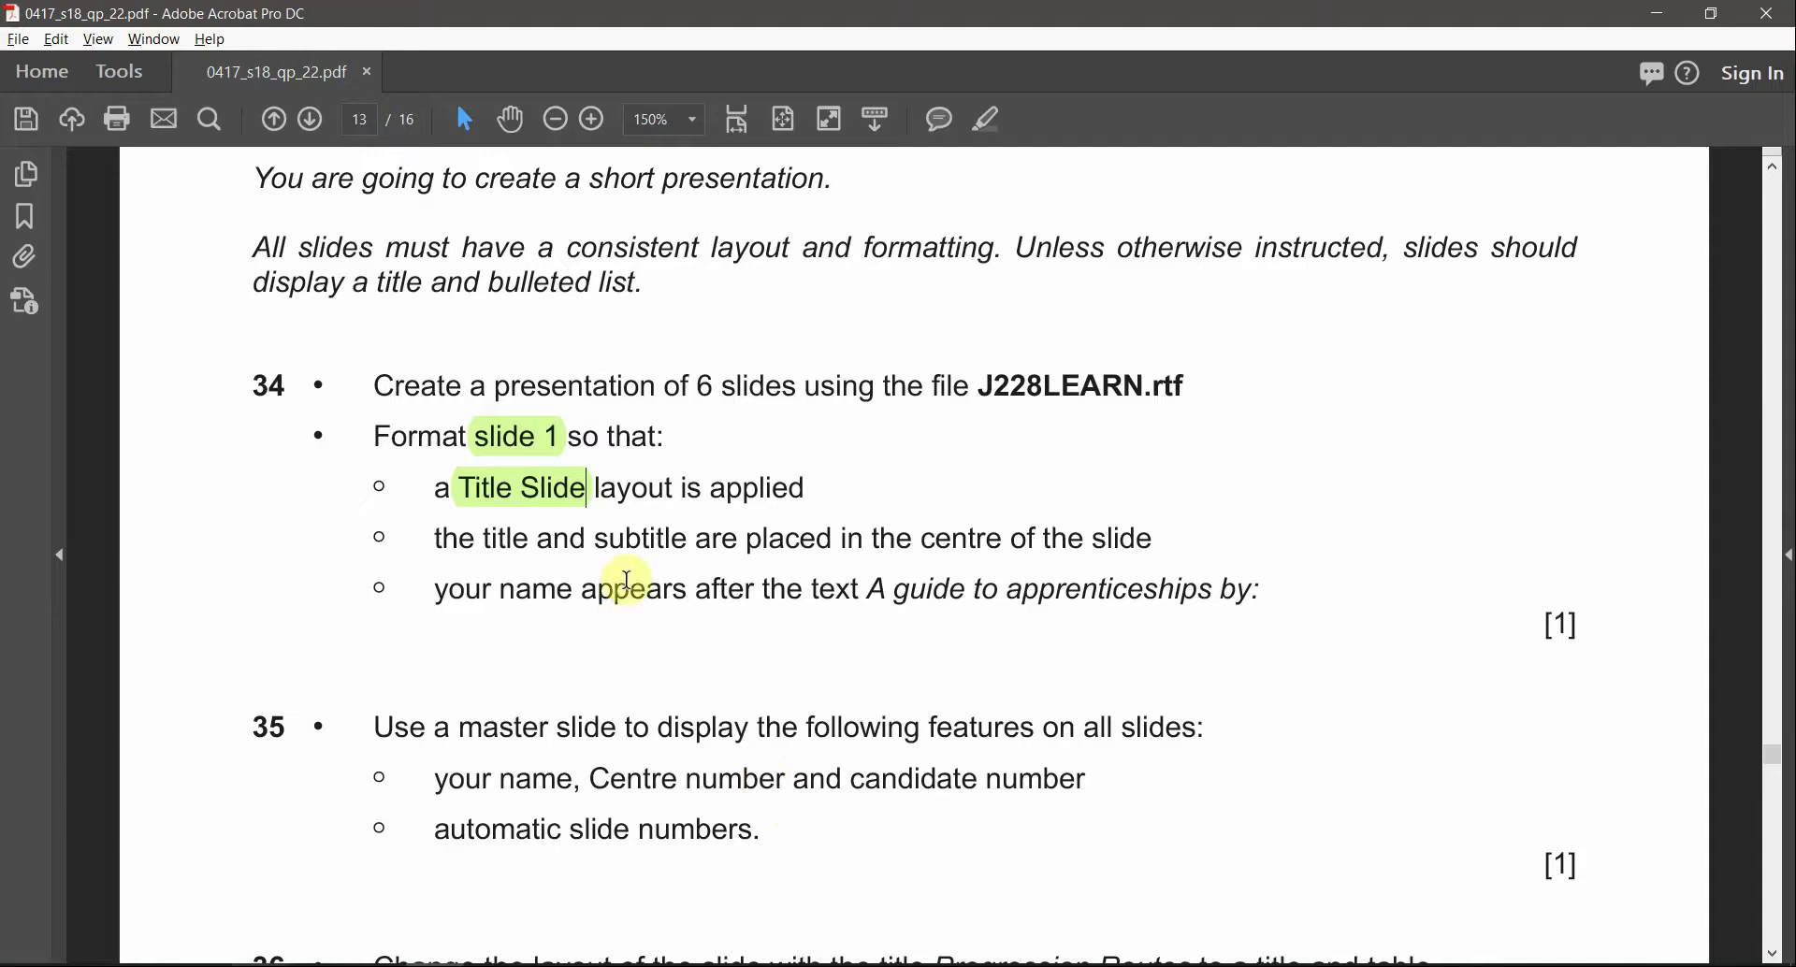
{"action": "left_click_drag", "start_coordinate": [1003, 540], "coordinate": [841, 541]}
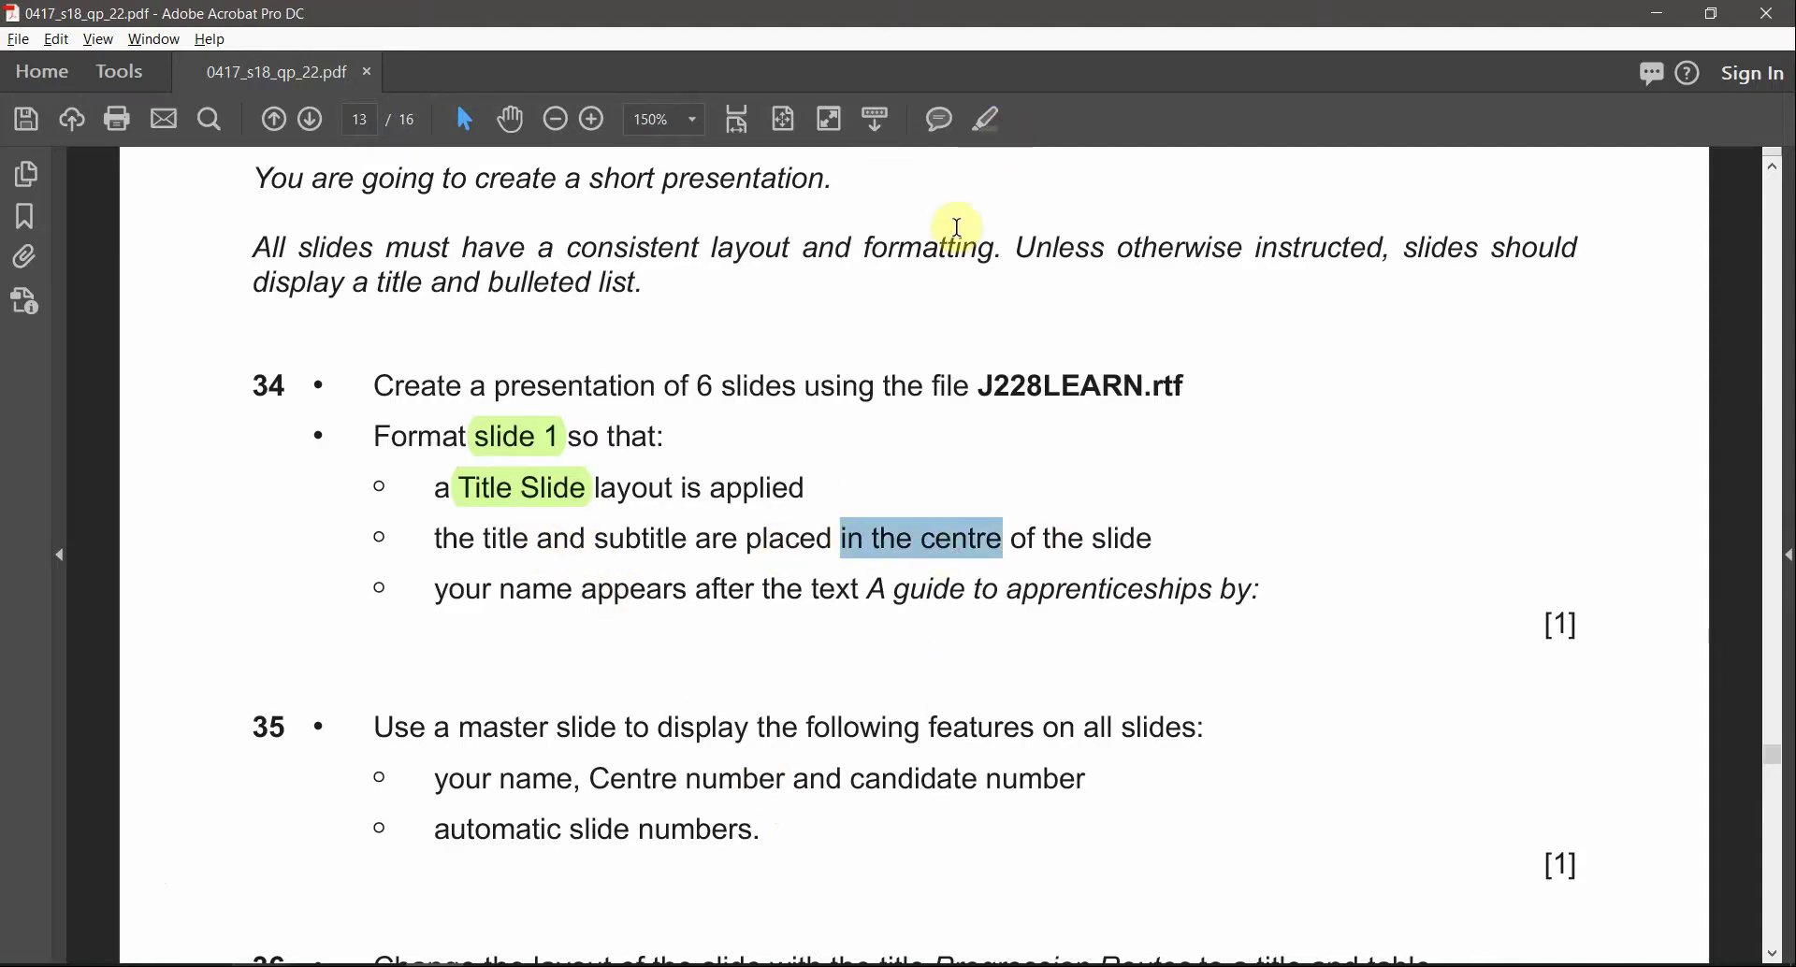
{"action": "left_click", "coordinate": [994, 114]}
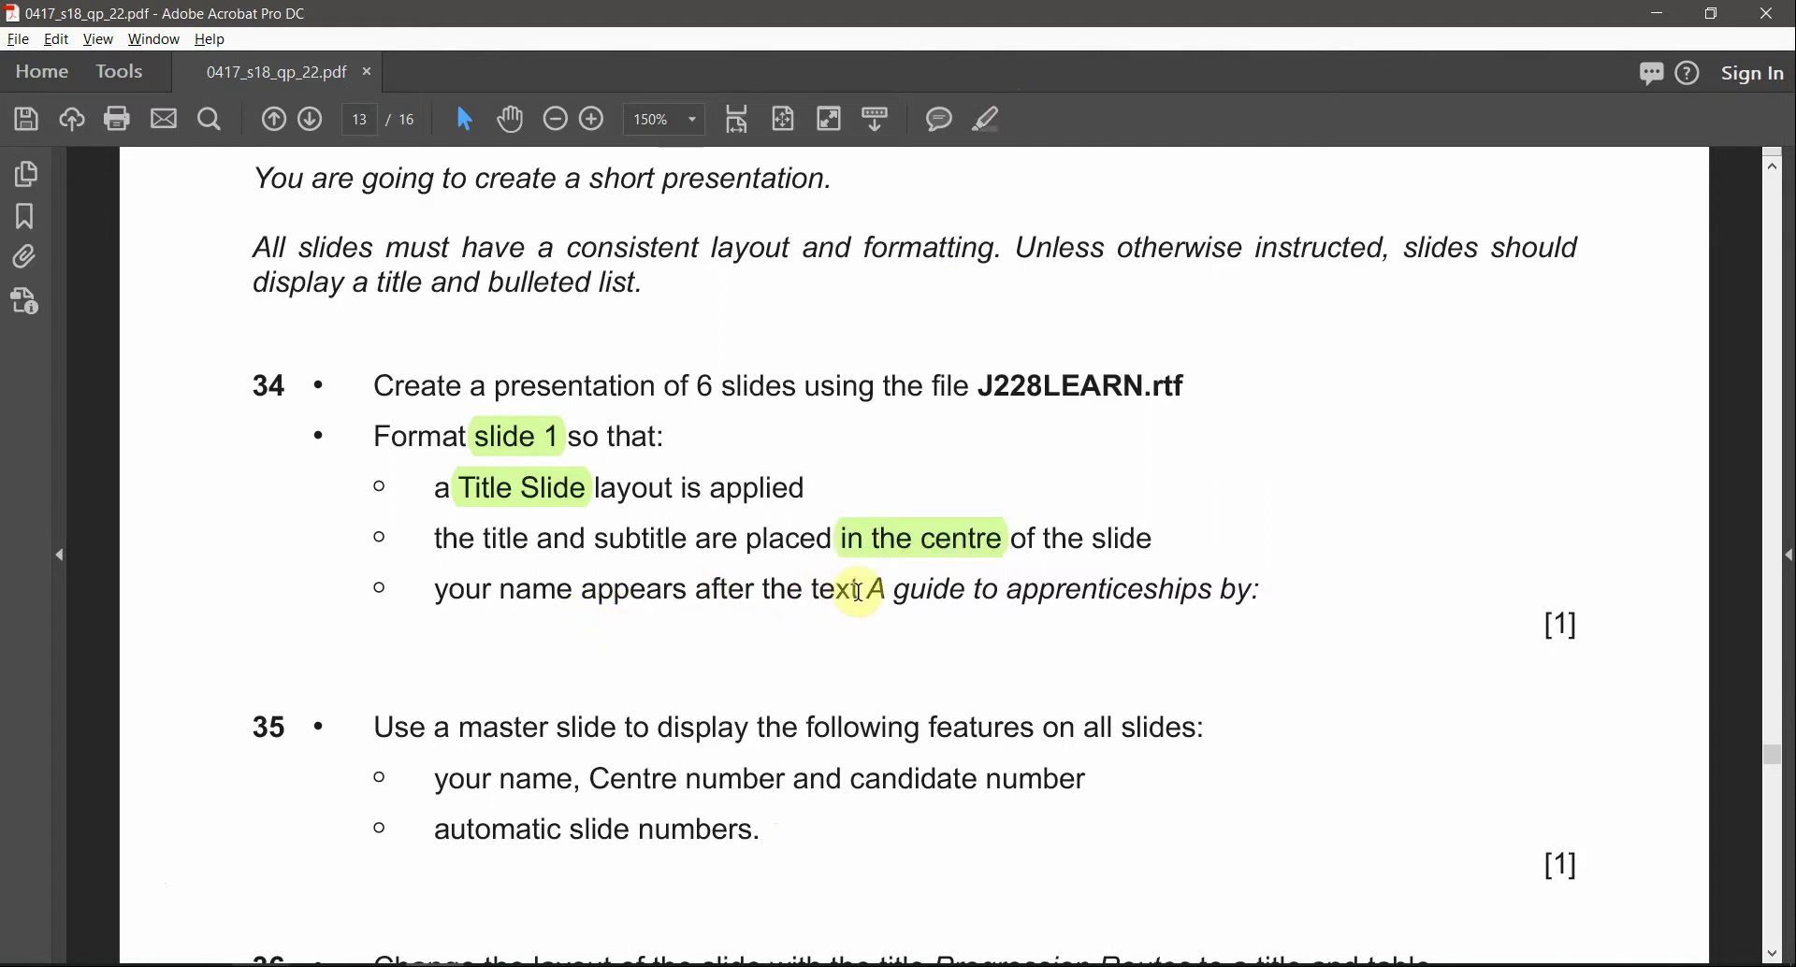
{"action": "left_click_drag", "start_coordinate": [896, 589], "coordinate": [1071, 580]}
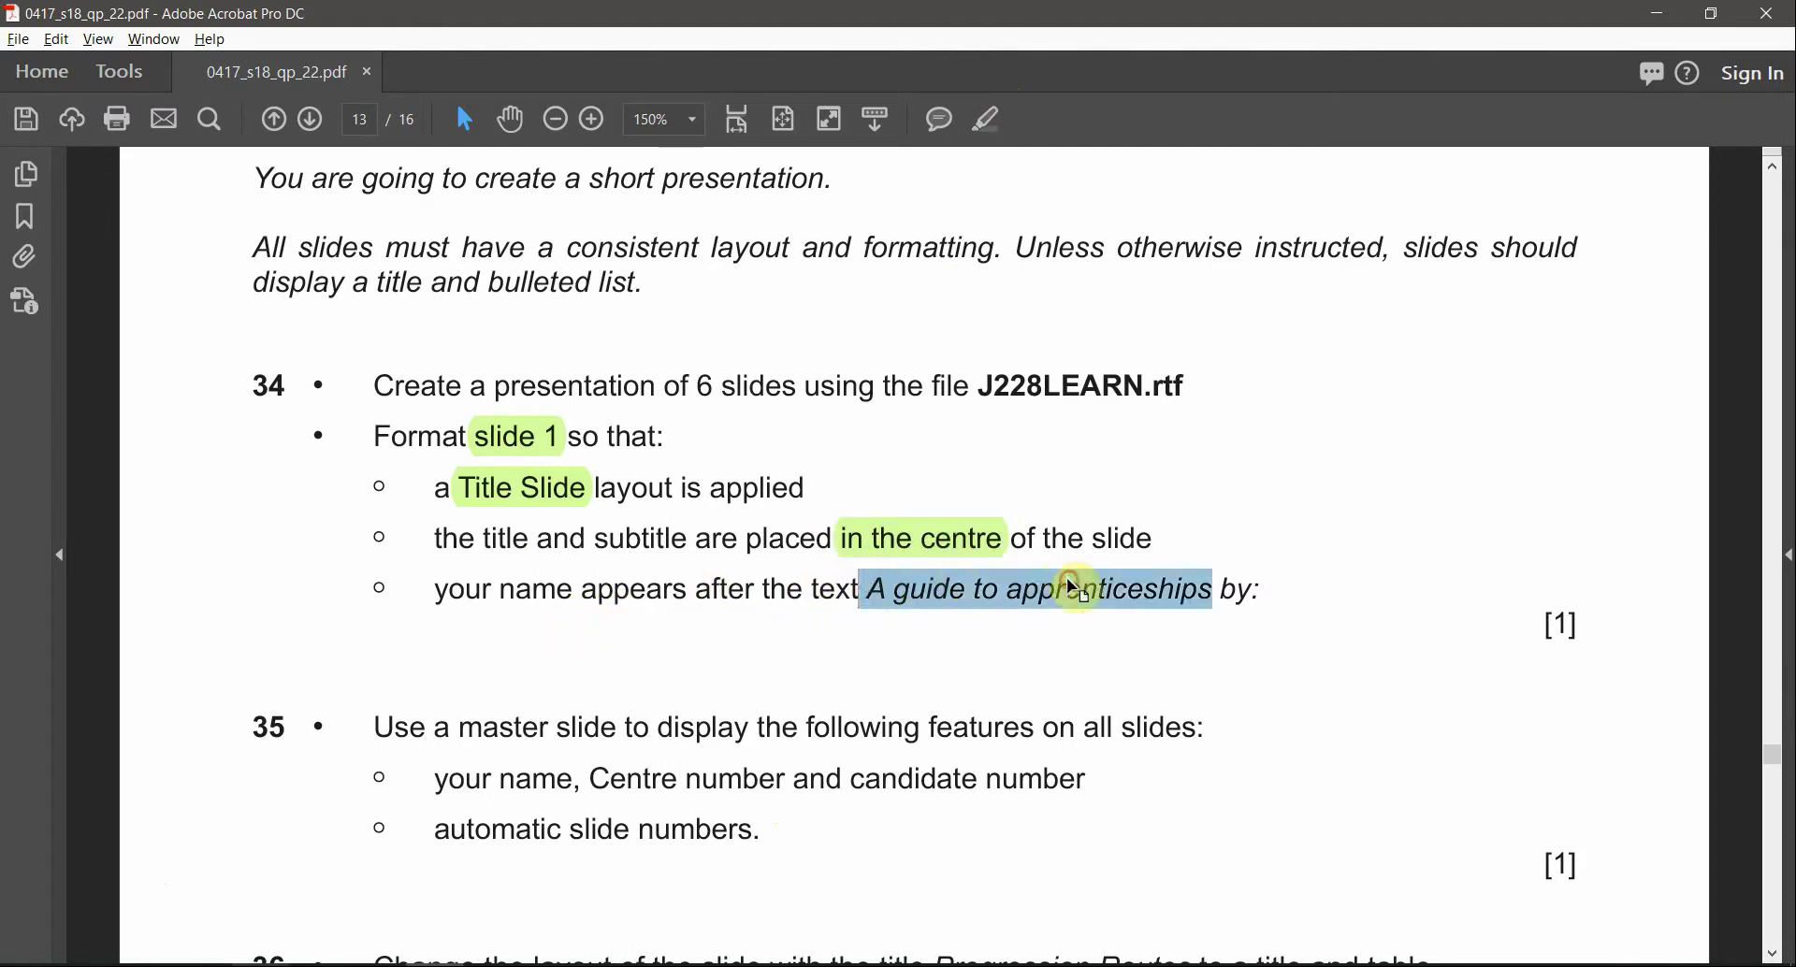
- Switch to PowerPoint and add the candidate's name after "A guide to apprenticeships by:" in slide 1's subtitle
{"action": "key", "text": "alt+Tab"}
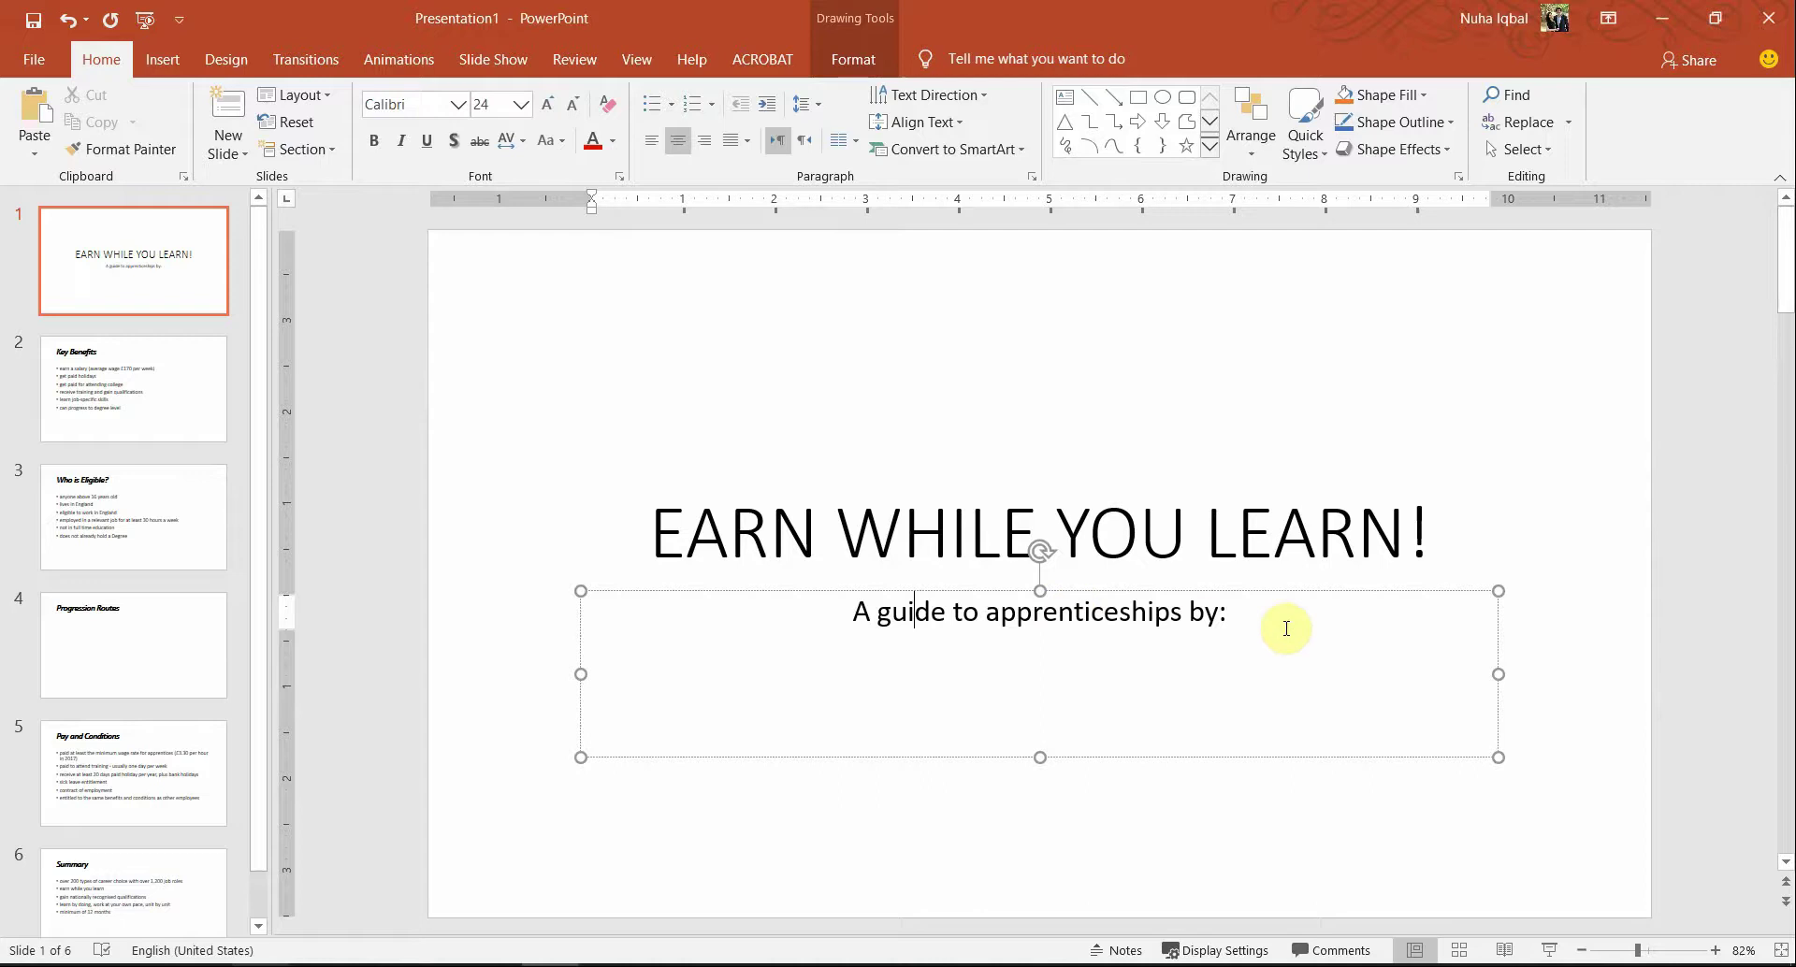
{"action": "left_click", "coordinate": [1282, 629]}
{"action": "type", "text": "Nuha"}
- Switch to the exam paper and highlight the selected text "A guide to apprenticeships" in step 34
{"action": "key", "text": "alt+Tab"}
{"action": "scroll", "coordinate": [792, 741], "scroll_direction": "down", "scroll_amount": 1}
{"action": "left_click", "coordinate": [987, 120]}
{"action": "scroll", "coordinate": [881, 757], "scroll_direction": "down", "scroll_amount": 1}
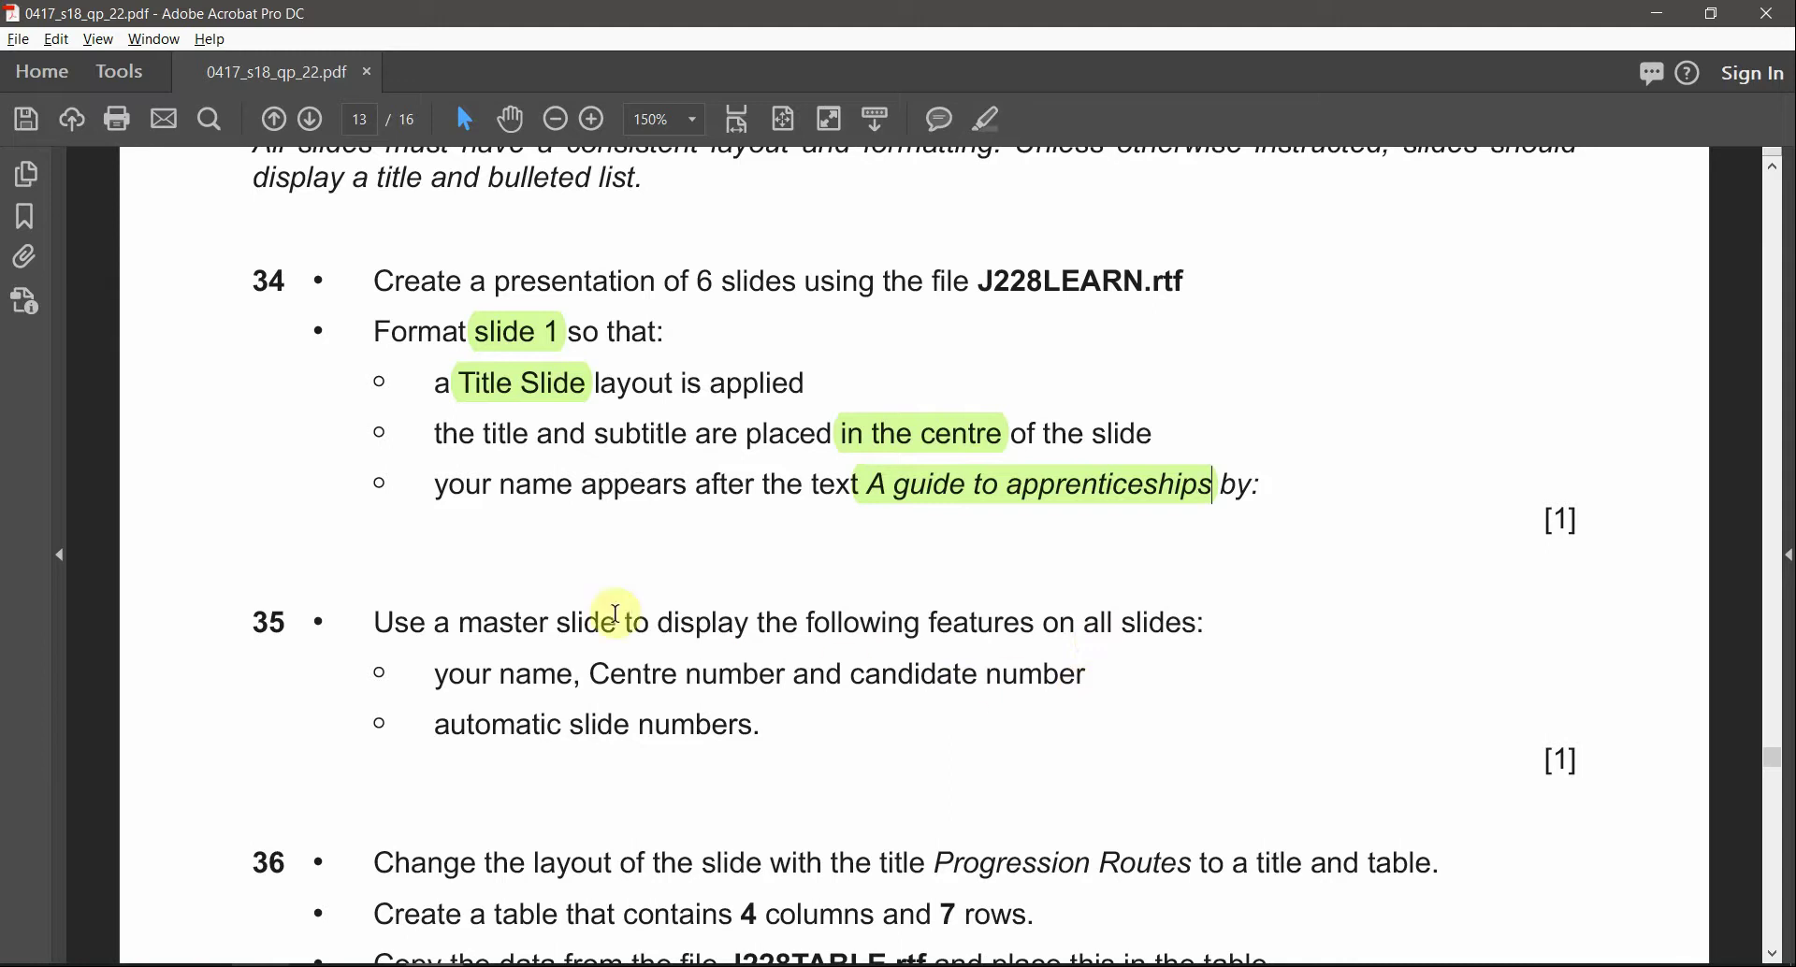
- In step 35 of the exam paper, highlight "master slide", "your name, Centre number and candidate" and "slide numbers."
{"action": "left_click_drag", "start_coordinate": [459, 625], "coordinate": [617, 619]}
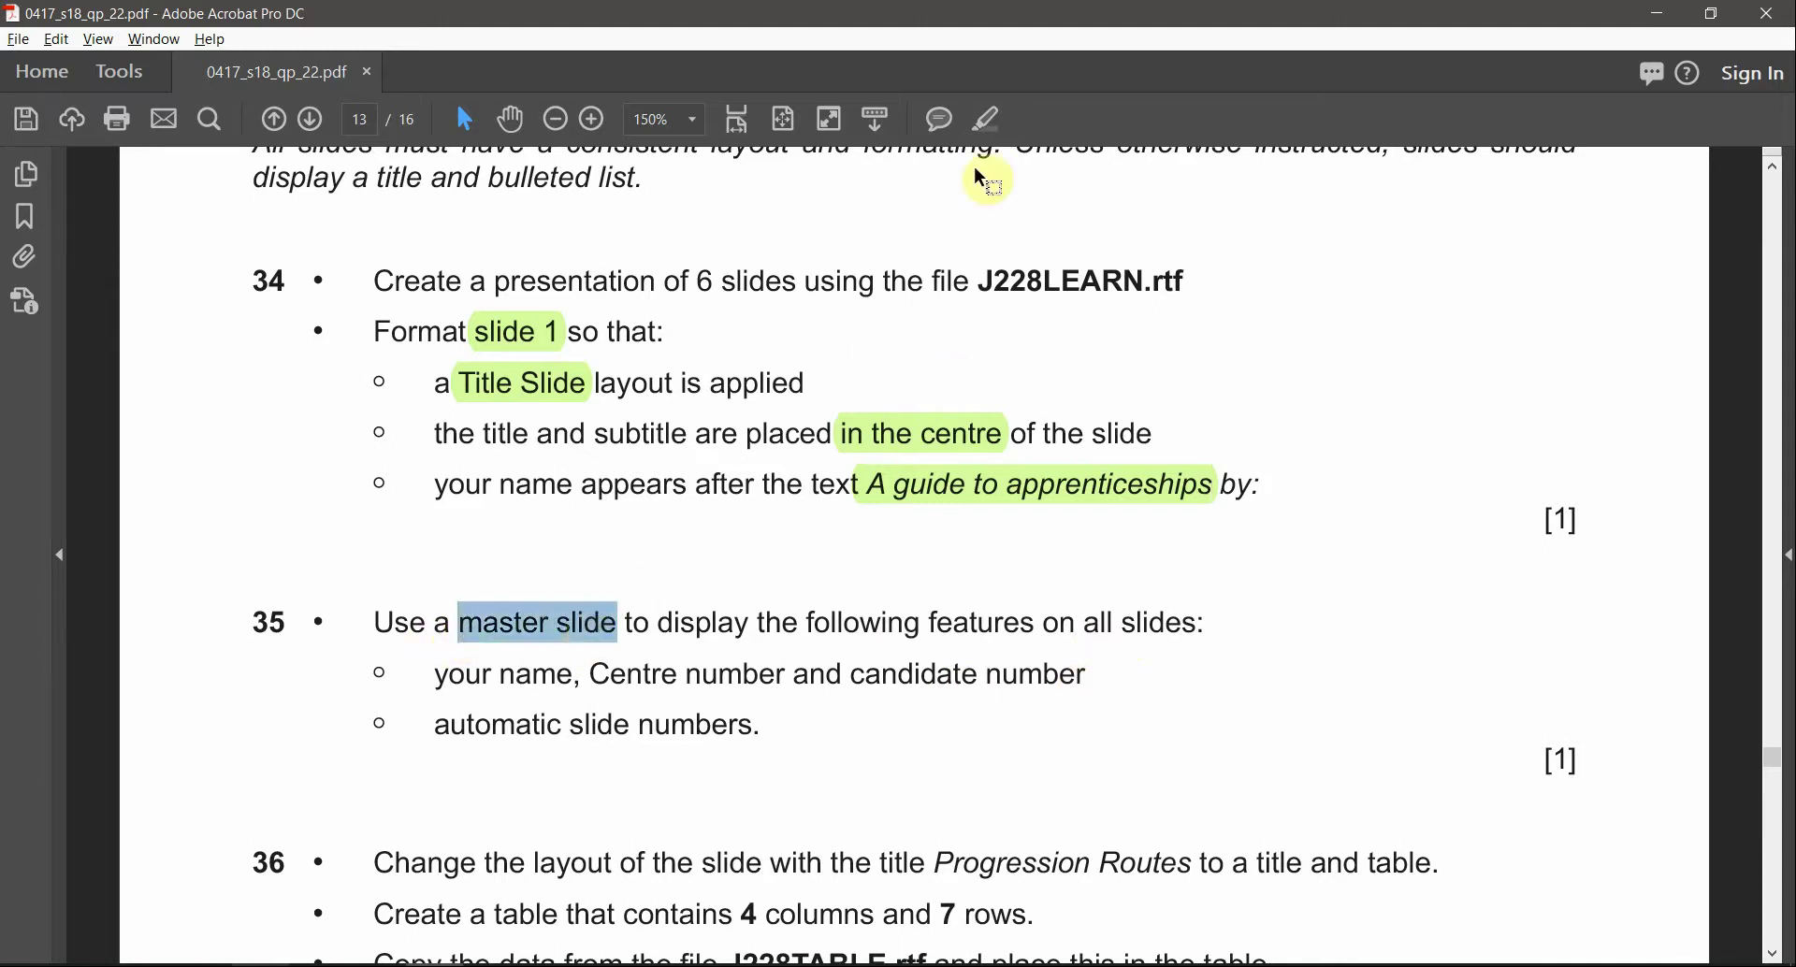
{"action": "left_click", "coordinate": [988, 122]}
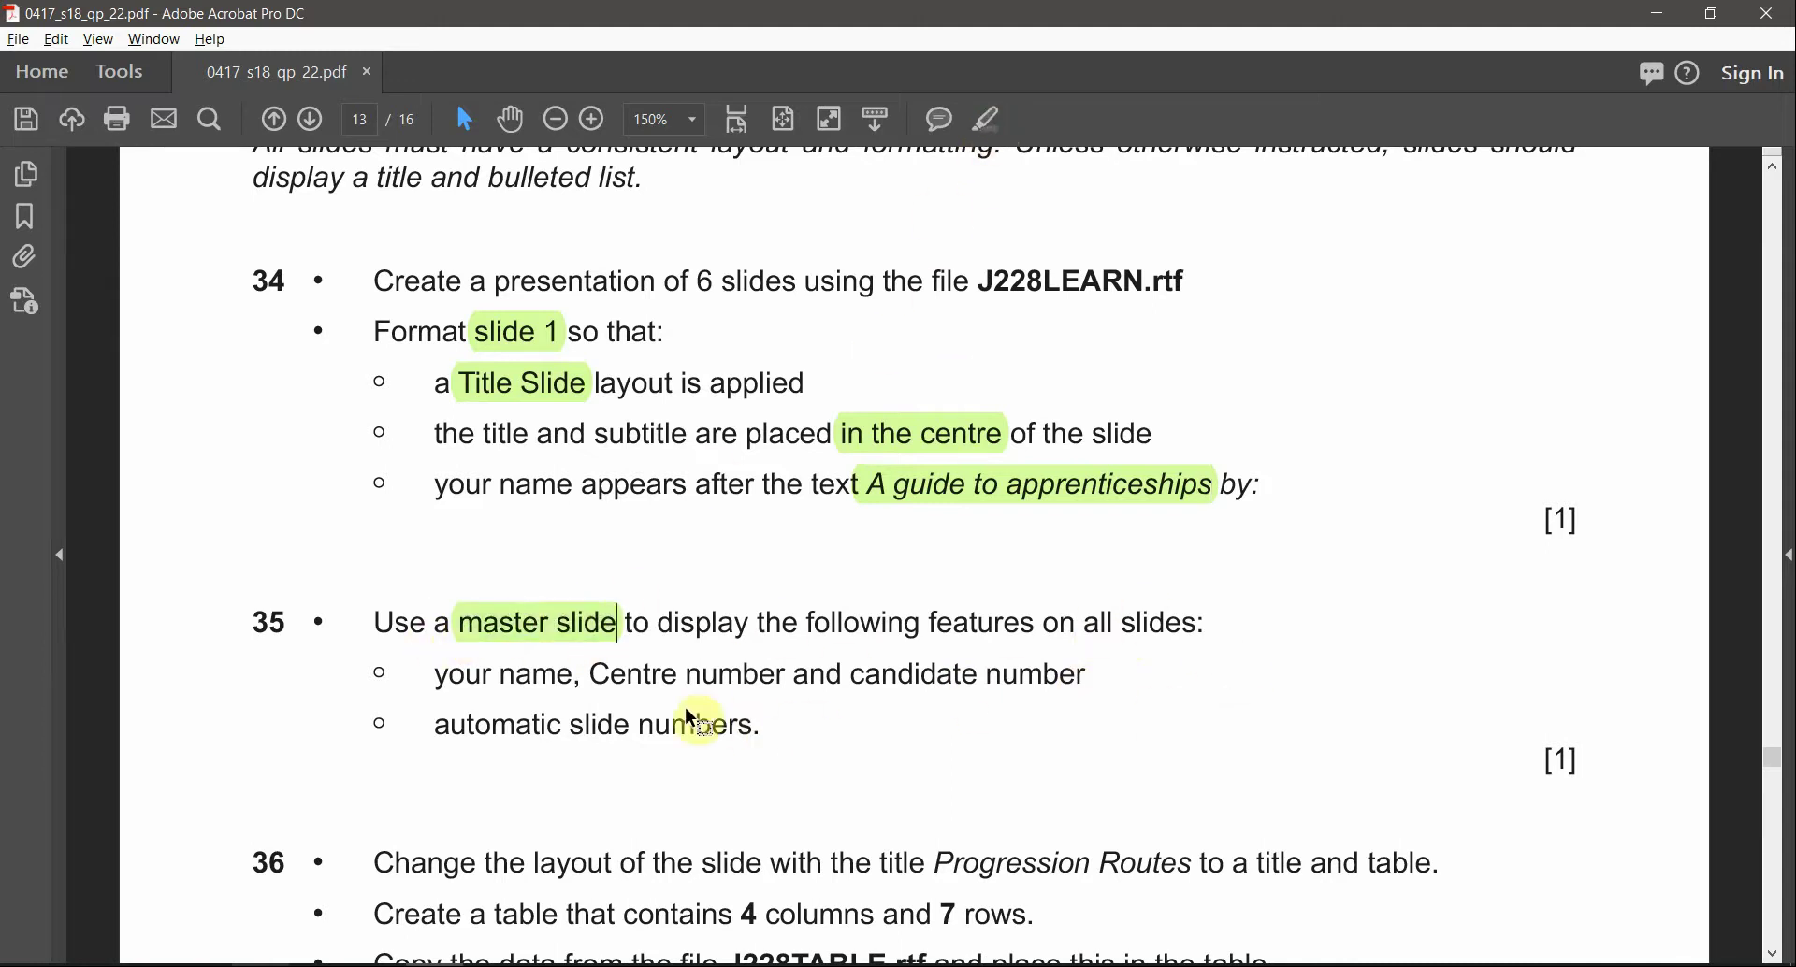
{"action": "left_click_drag", "start_coordinate": [441, 669], "coordinate": [966, 693]}
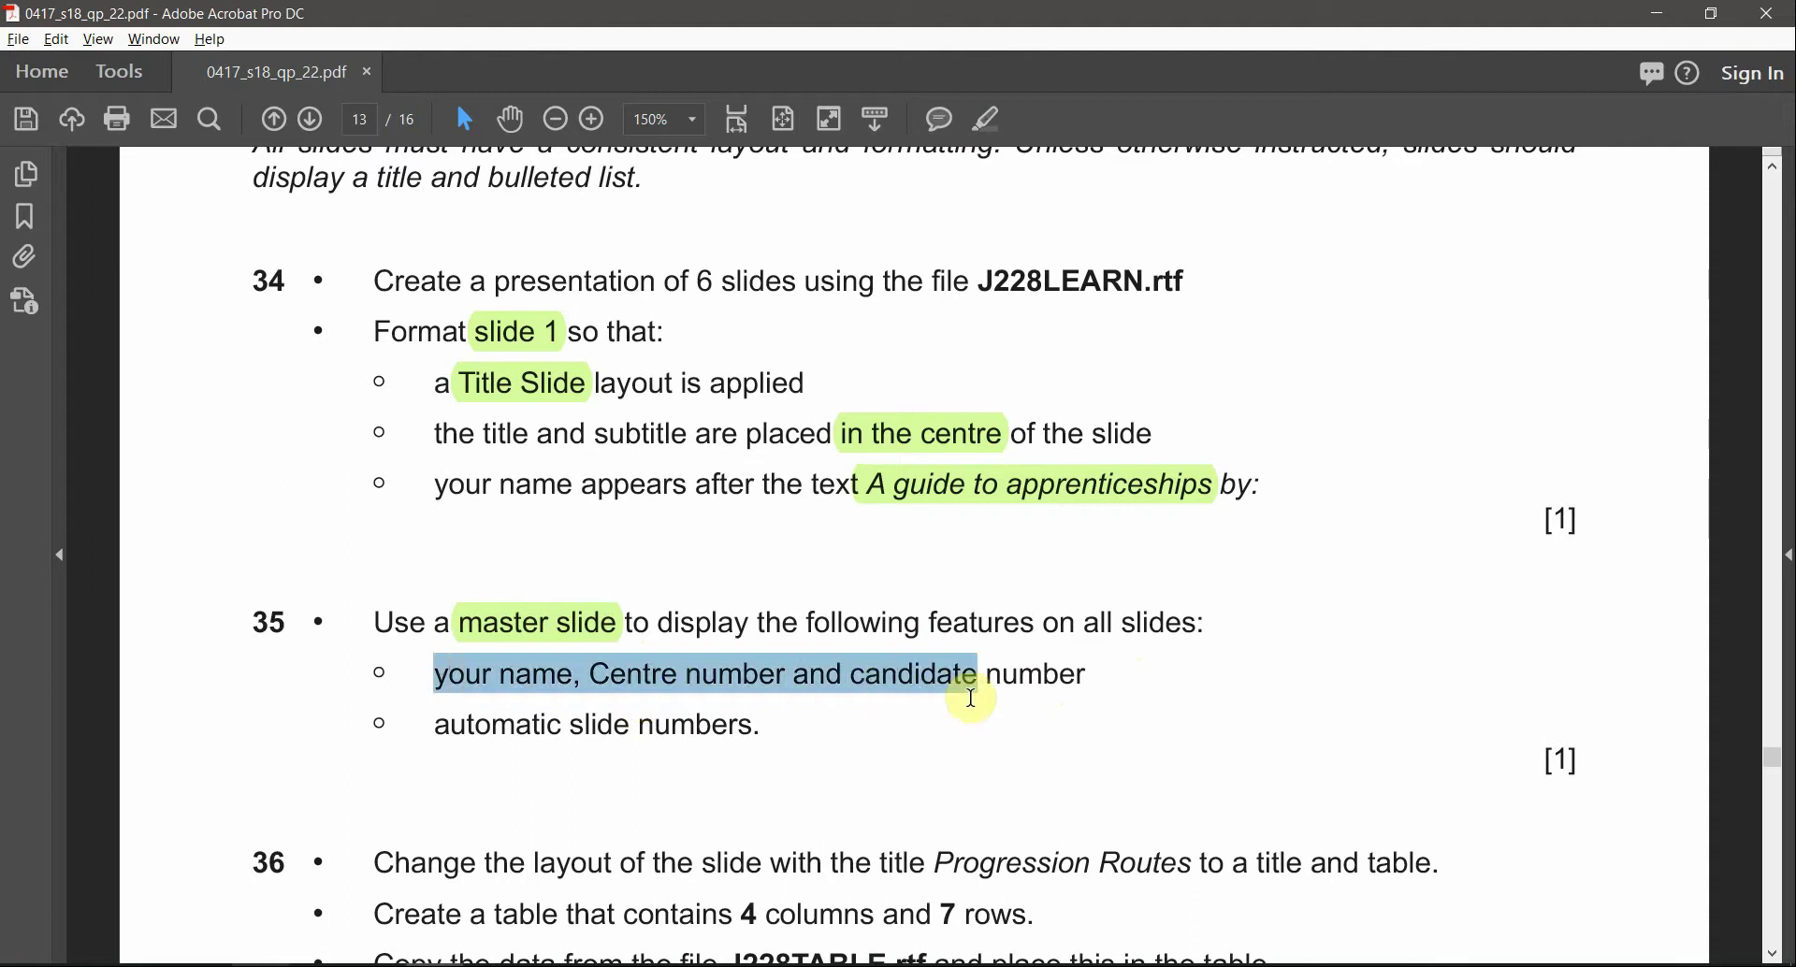
{"action": "left_click", "coordinate": [998, 124]}
{"action": "left_click_drag", "start_coordinate": [438, 727], "coordinate": [571, 728]}
{"action": "left_click", "coordinate": [779, 731]}
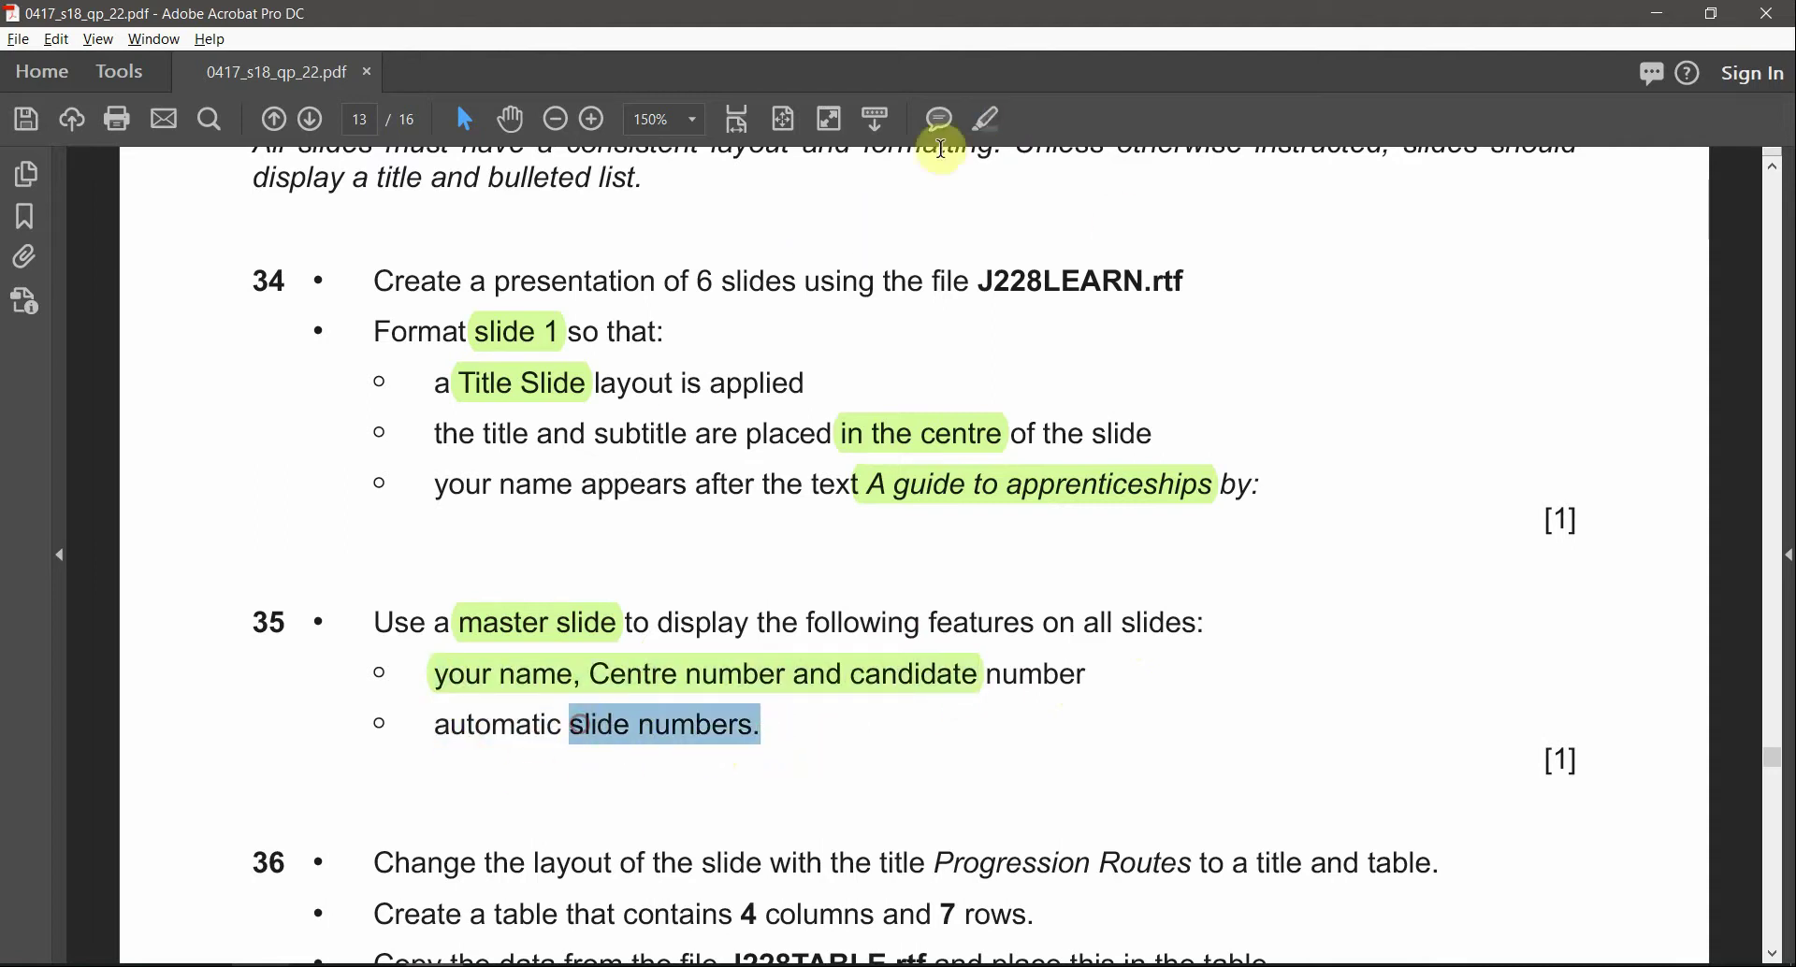
{"action": "left_click", "coordinate": [988, 119]}
{"action": "scroll", "coordinate": [946, 675], "scroll_direction": "down", "scroll_amount": 1}
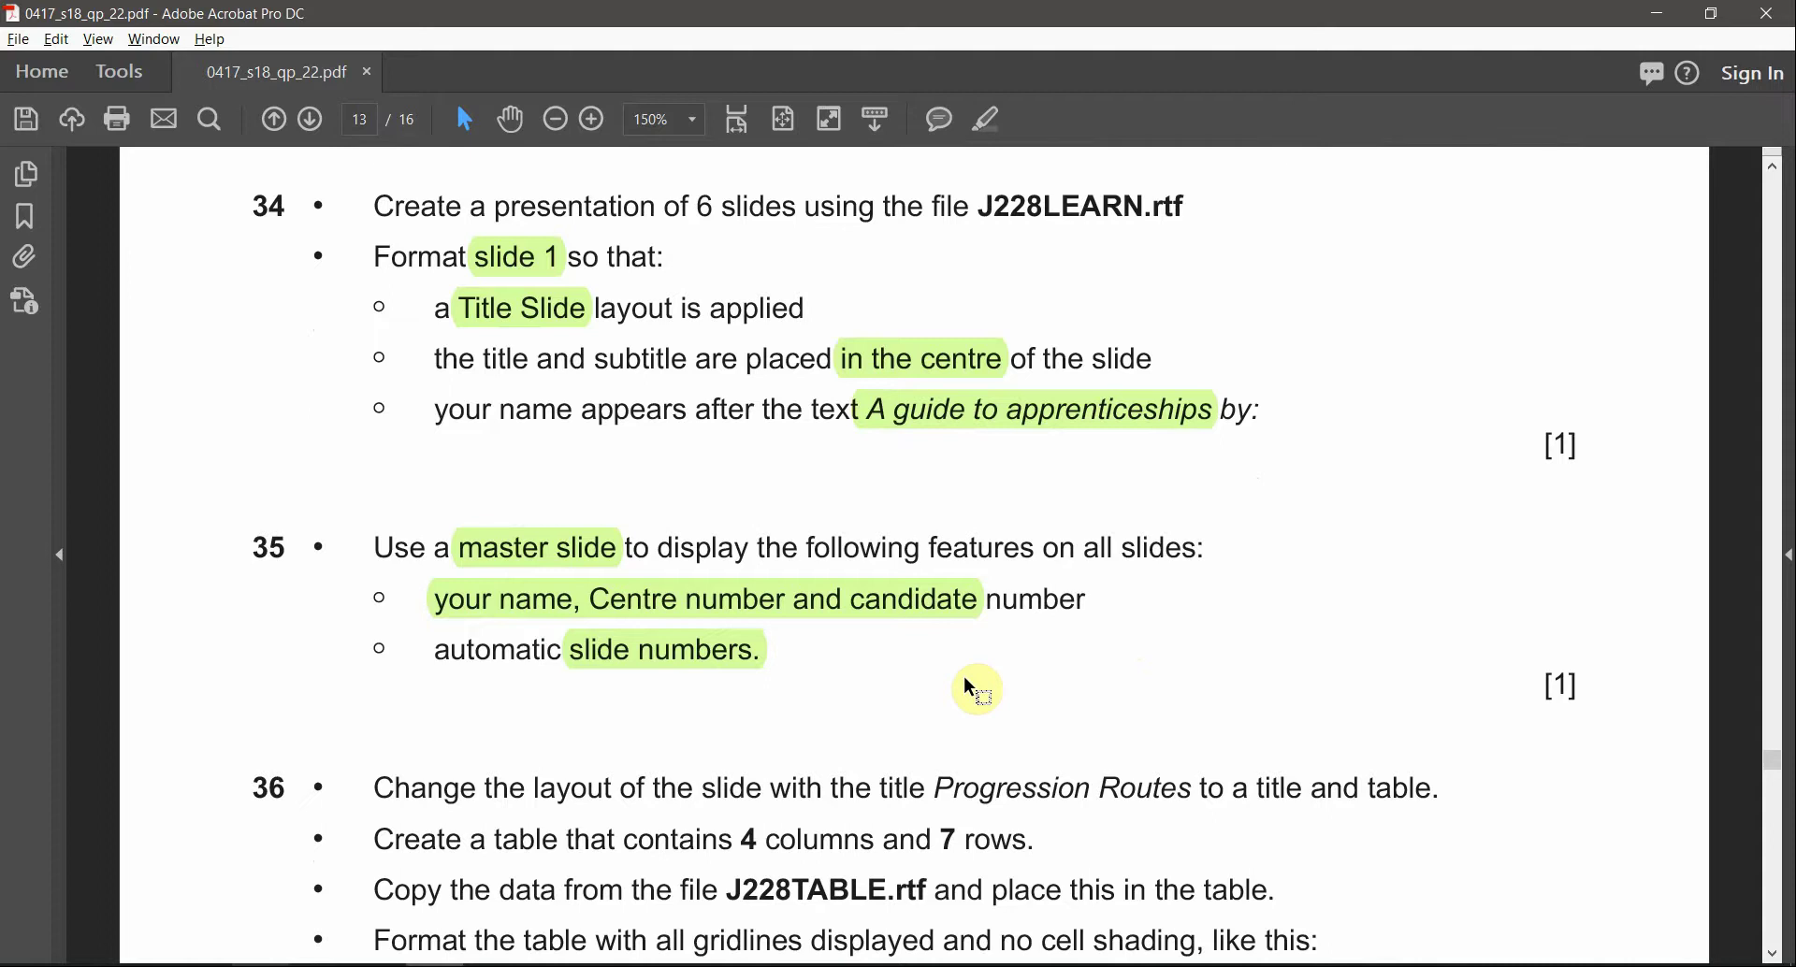
- Switch to PowerPoint, enter Slide Master view and open the Header and Footer settings for the top-level master slide
{"action": "key", "text": "alt+Tab"}
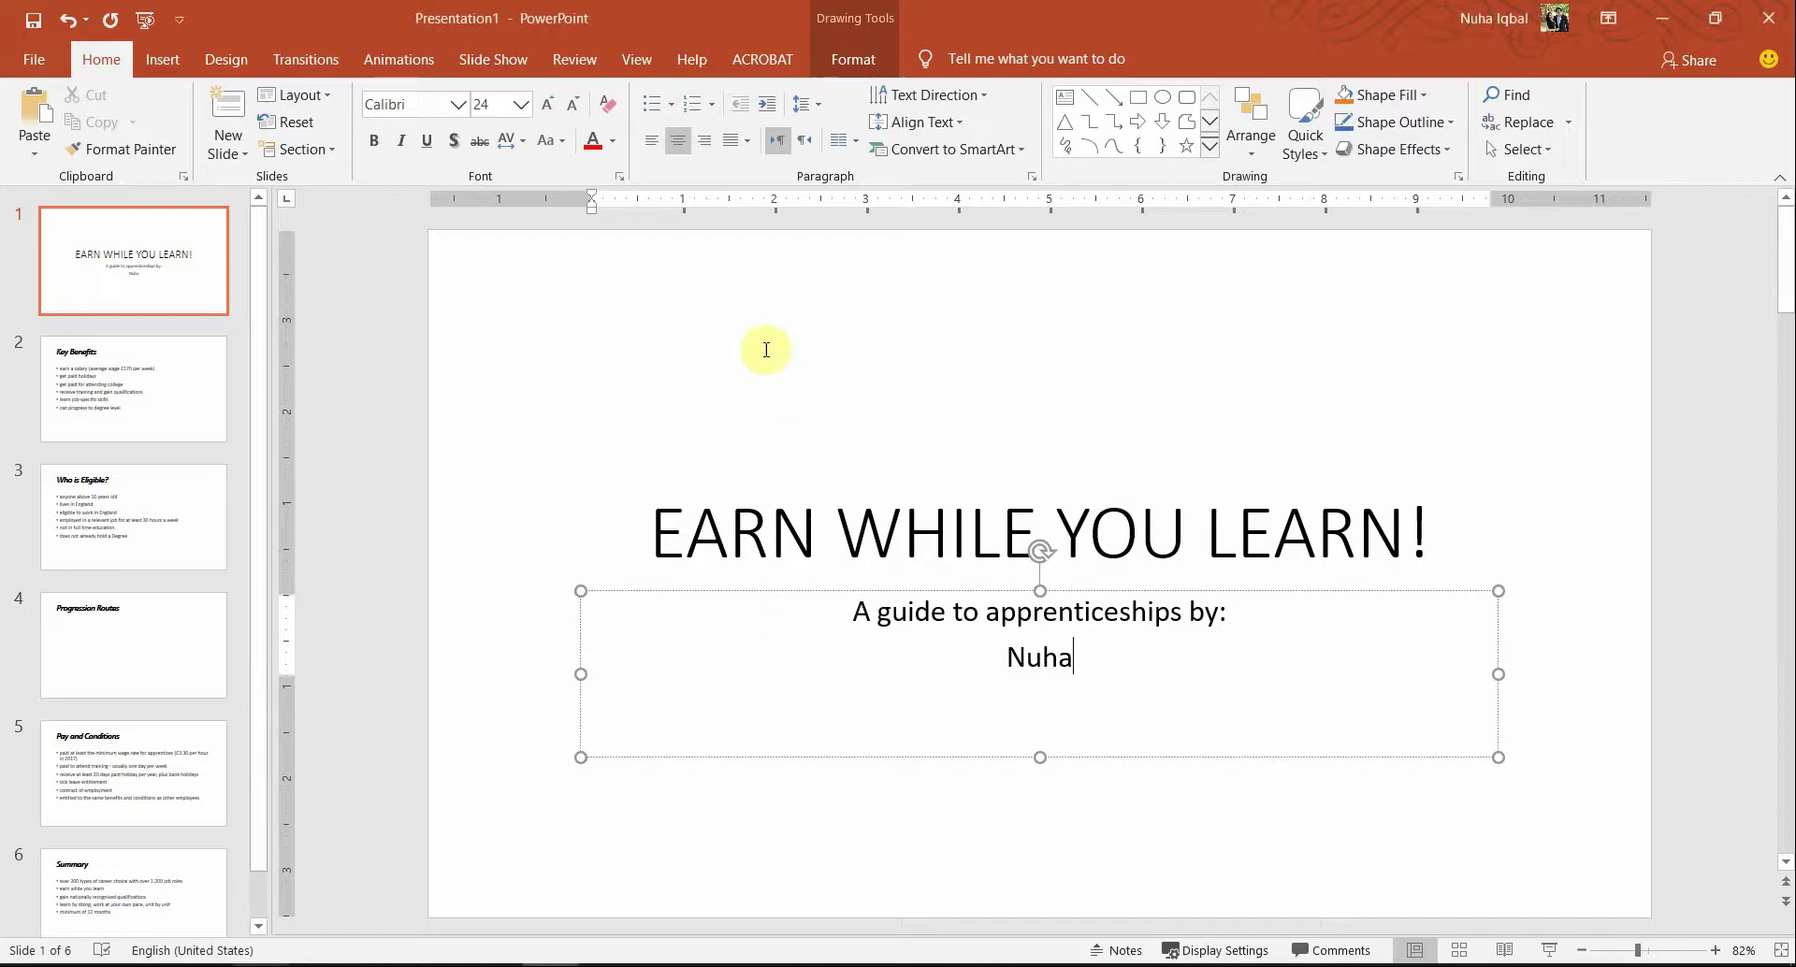
{"action": "left_click", "coordinate": [632, 56]}
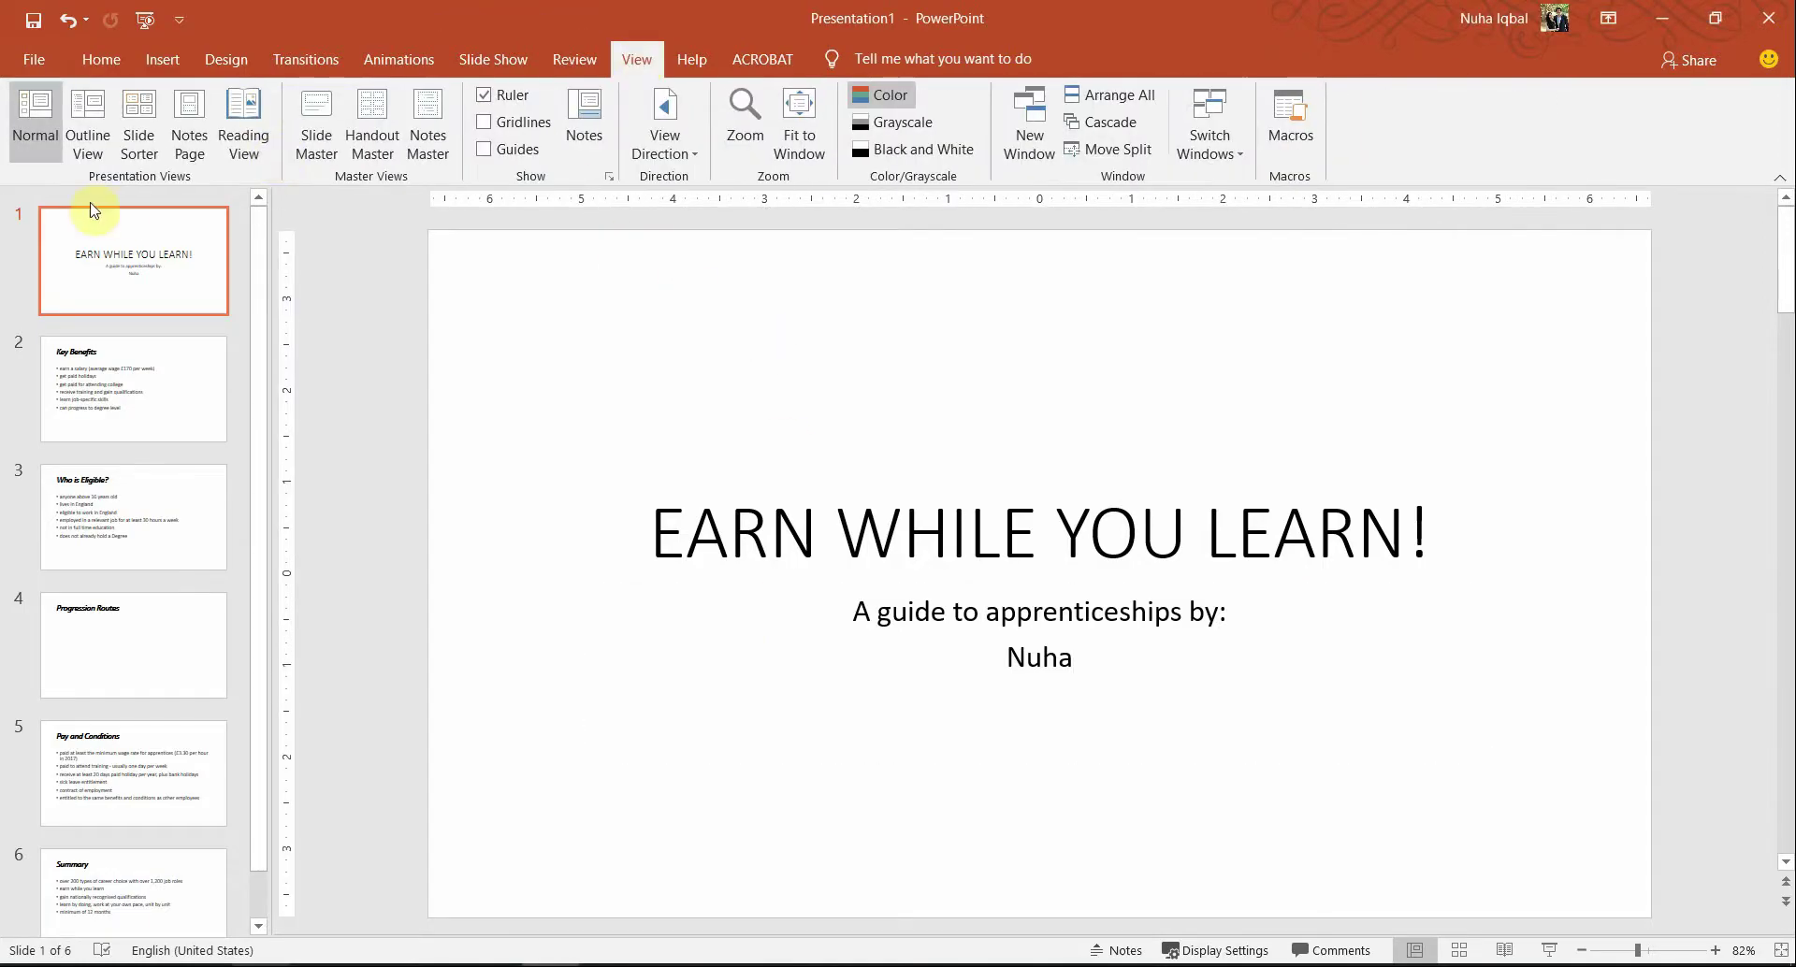
{"action": "left_click", "coordinate": [316, 131]}
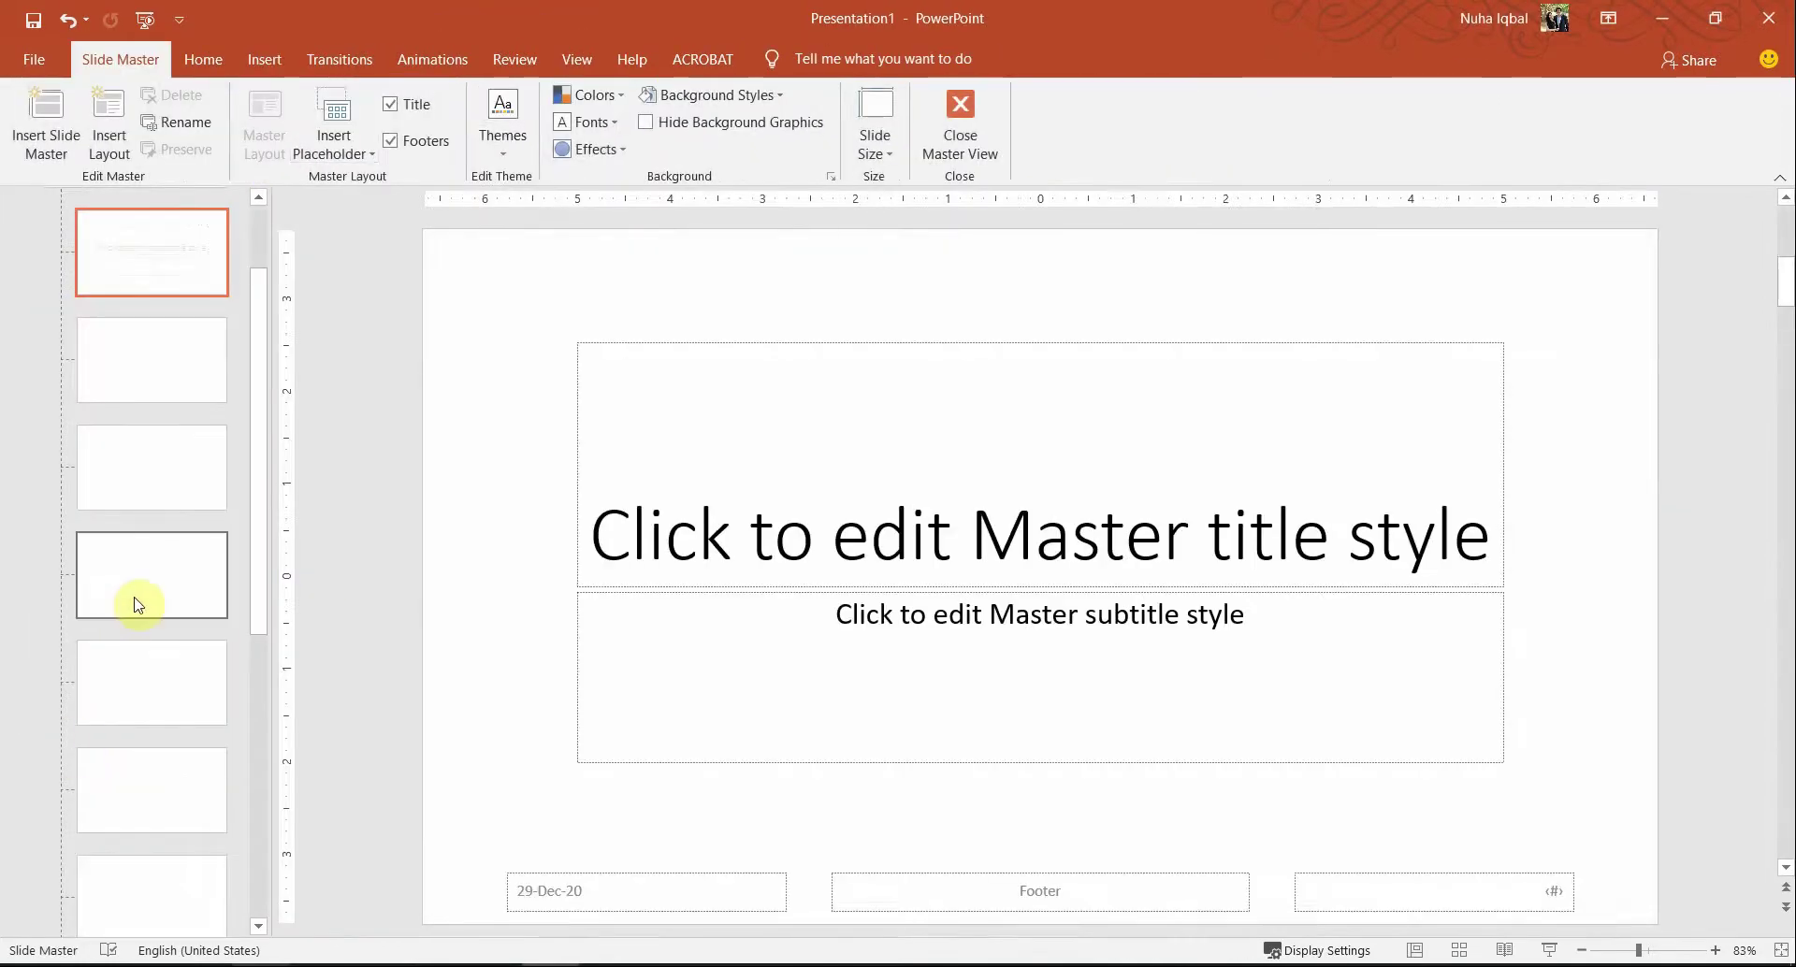
{"action": "left_click", "coordinate": [101, 292]}
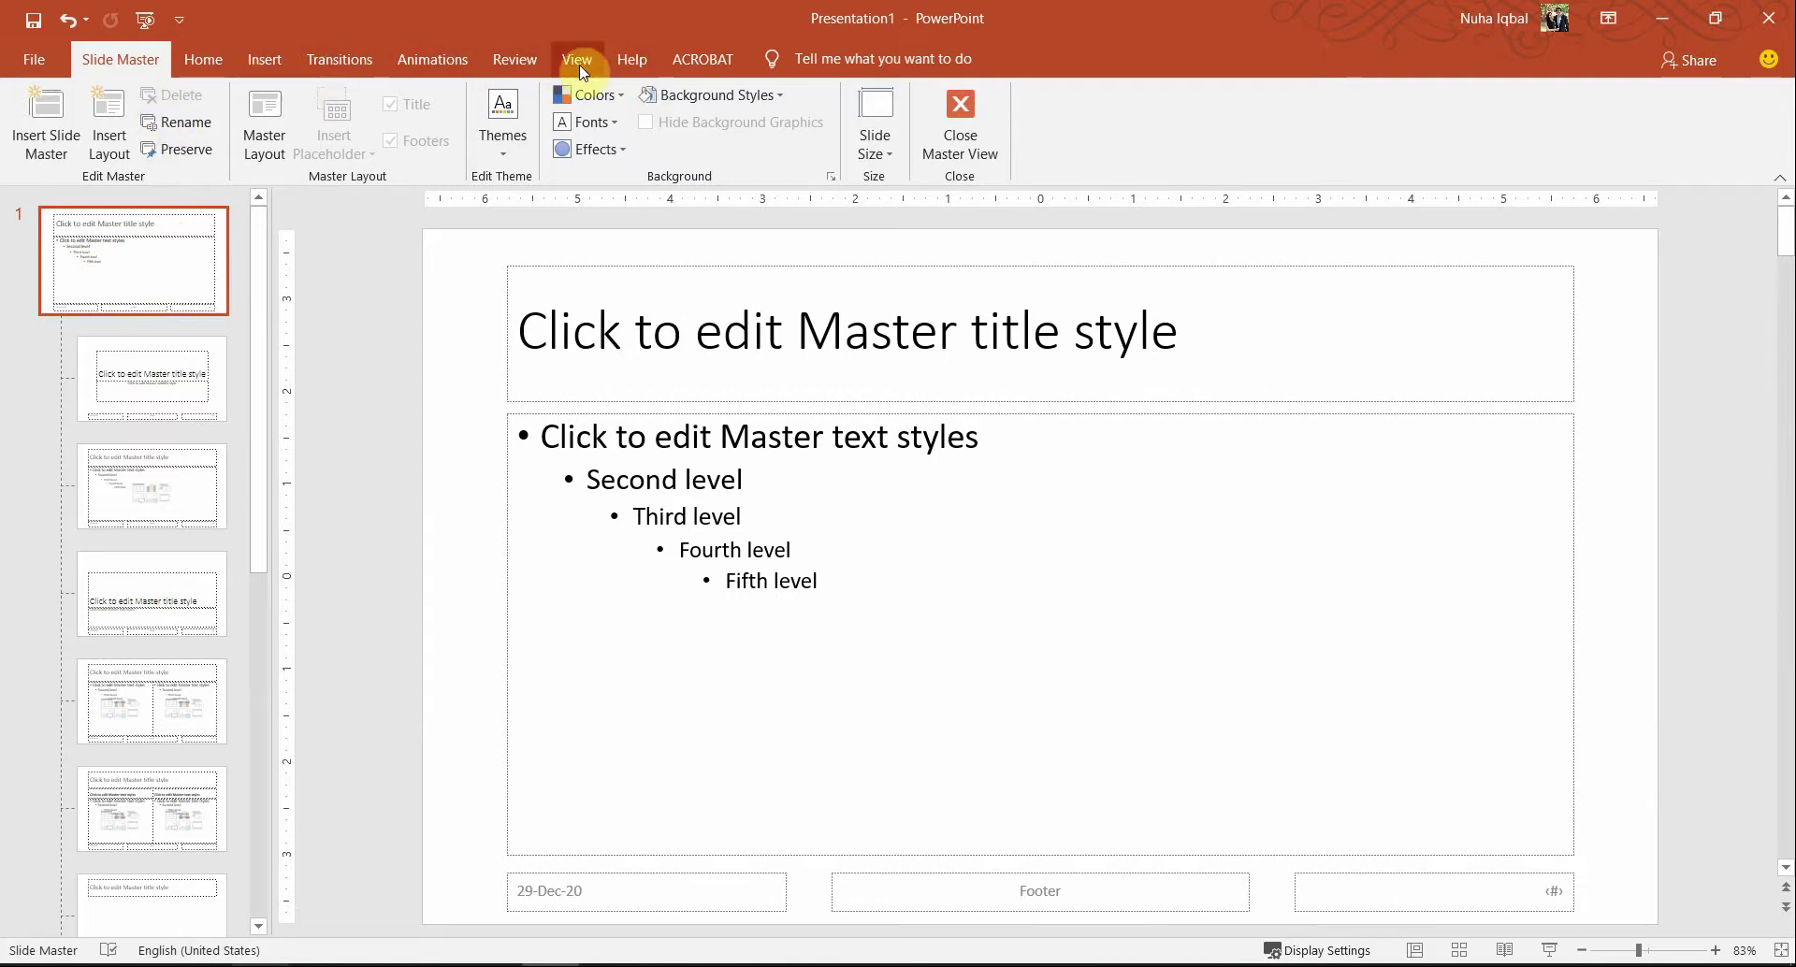
{"action": "left_click", "coordinate": [265, 59]}
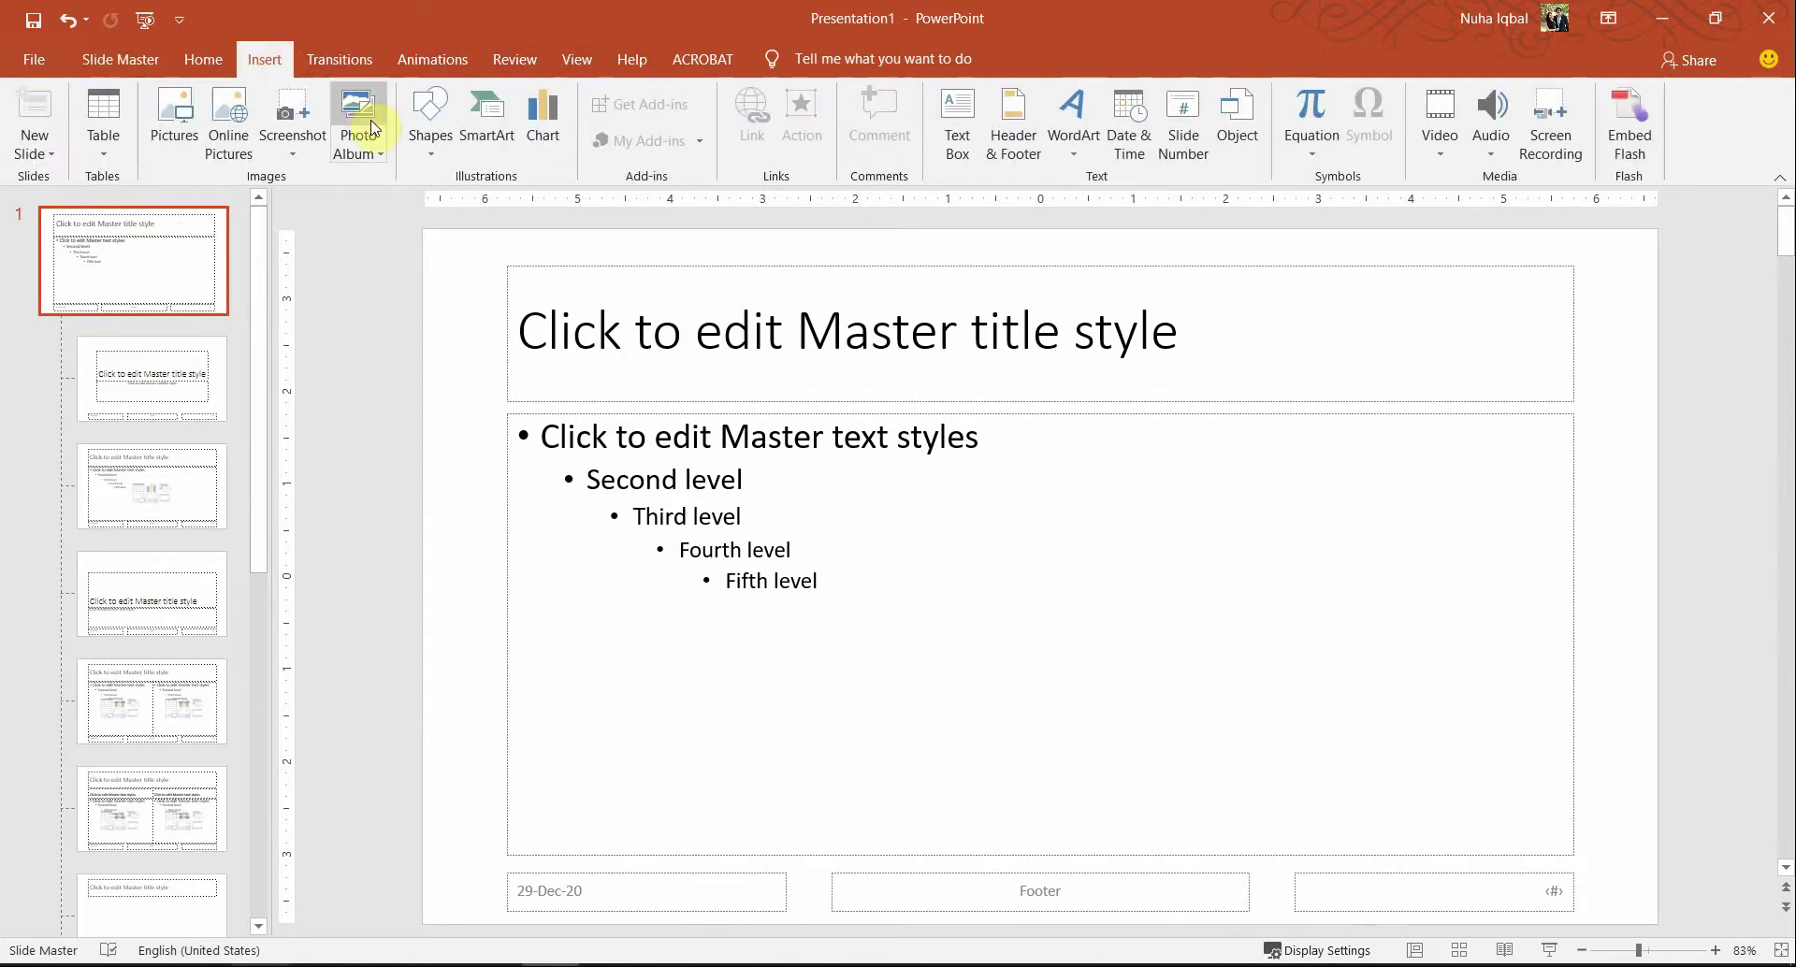
{"action": "left_click", "coordinate": [1021, 128]}
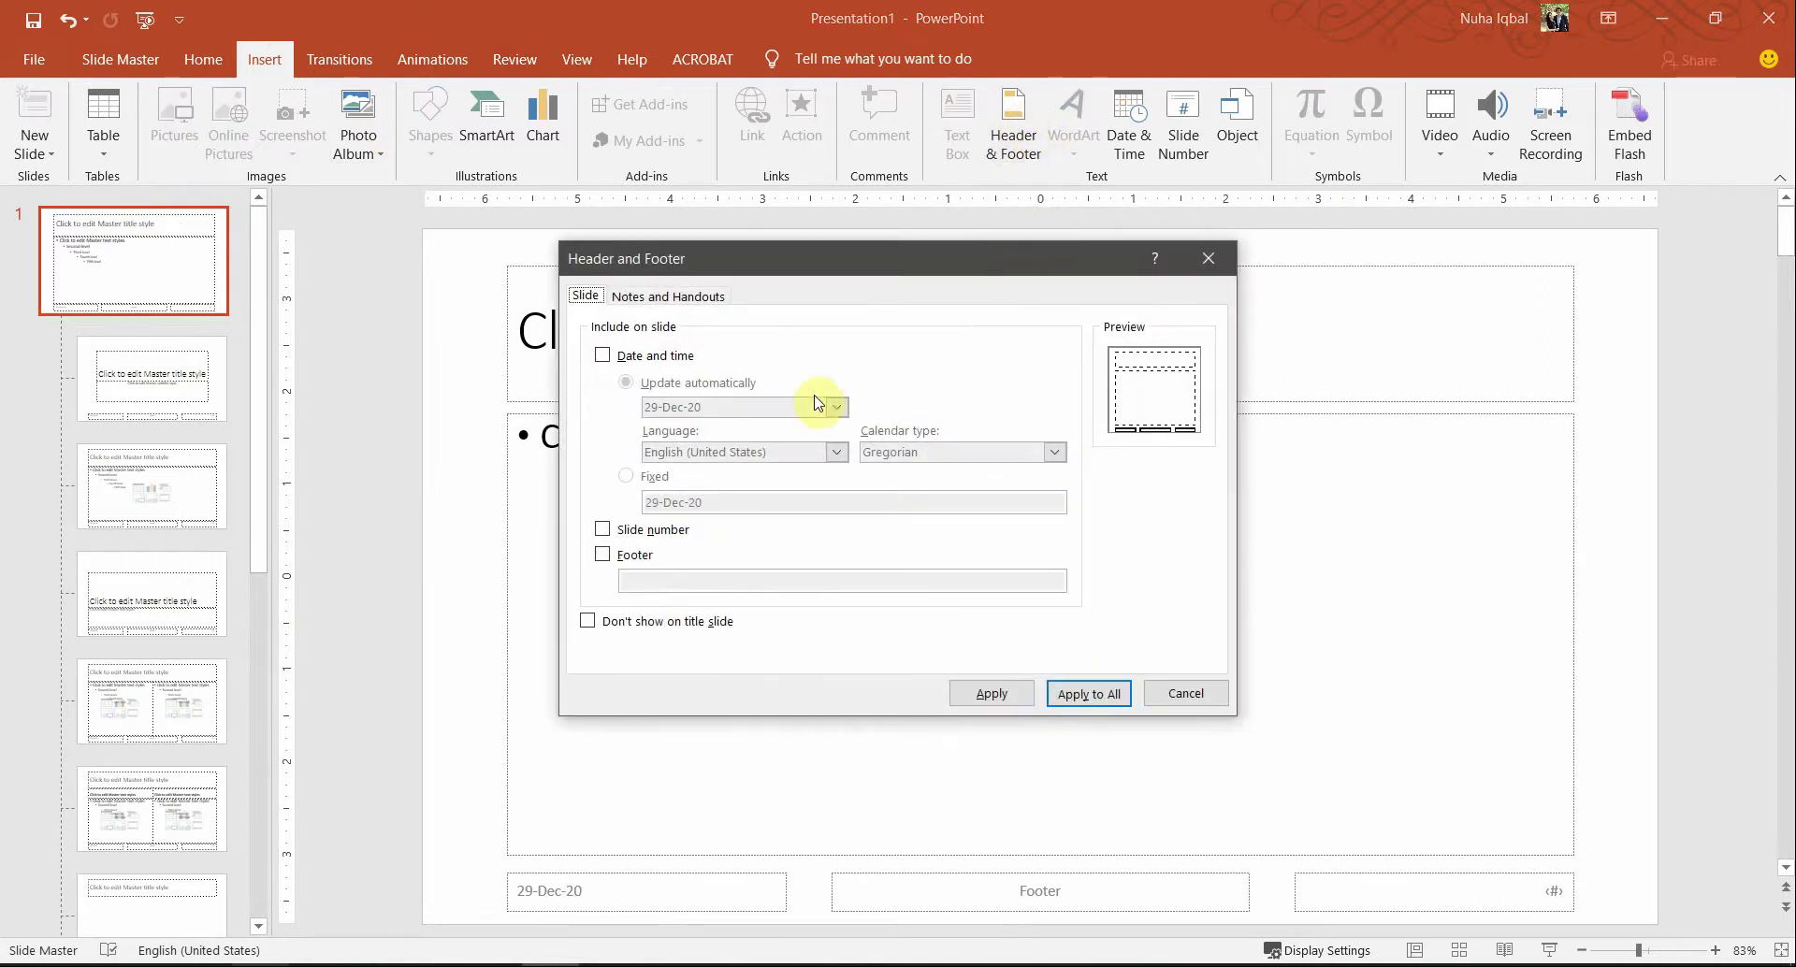
{"action": "left_click_drag", "start_coordinate": [886, 267], "coordinate": [922, 261]}
- Check step 35 in the exam paper, then enable the footer and enter the candidate's name, centre number and candidate number
{"action": "key", "text": "alt+Tab"}
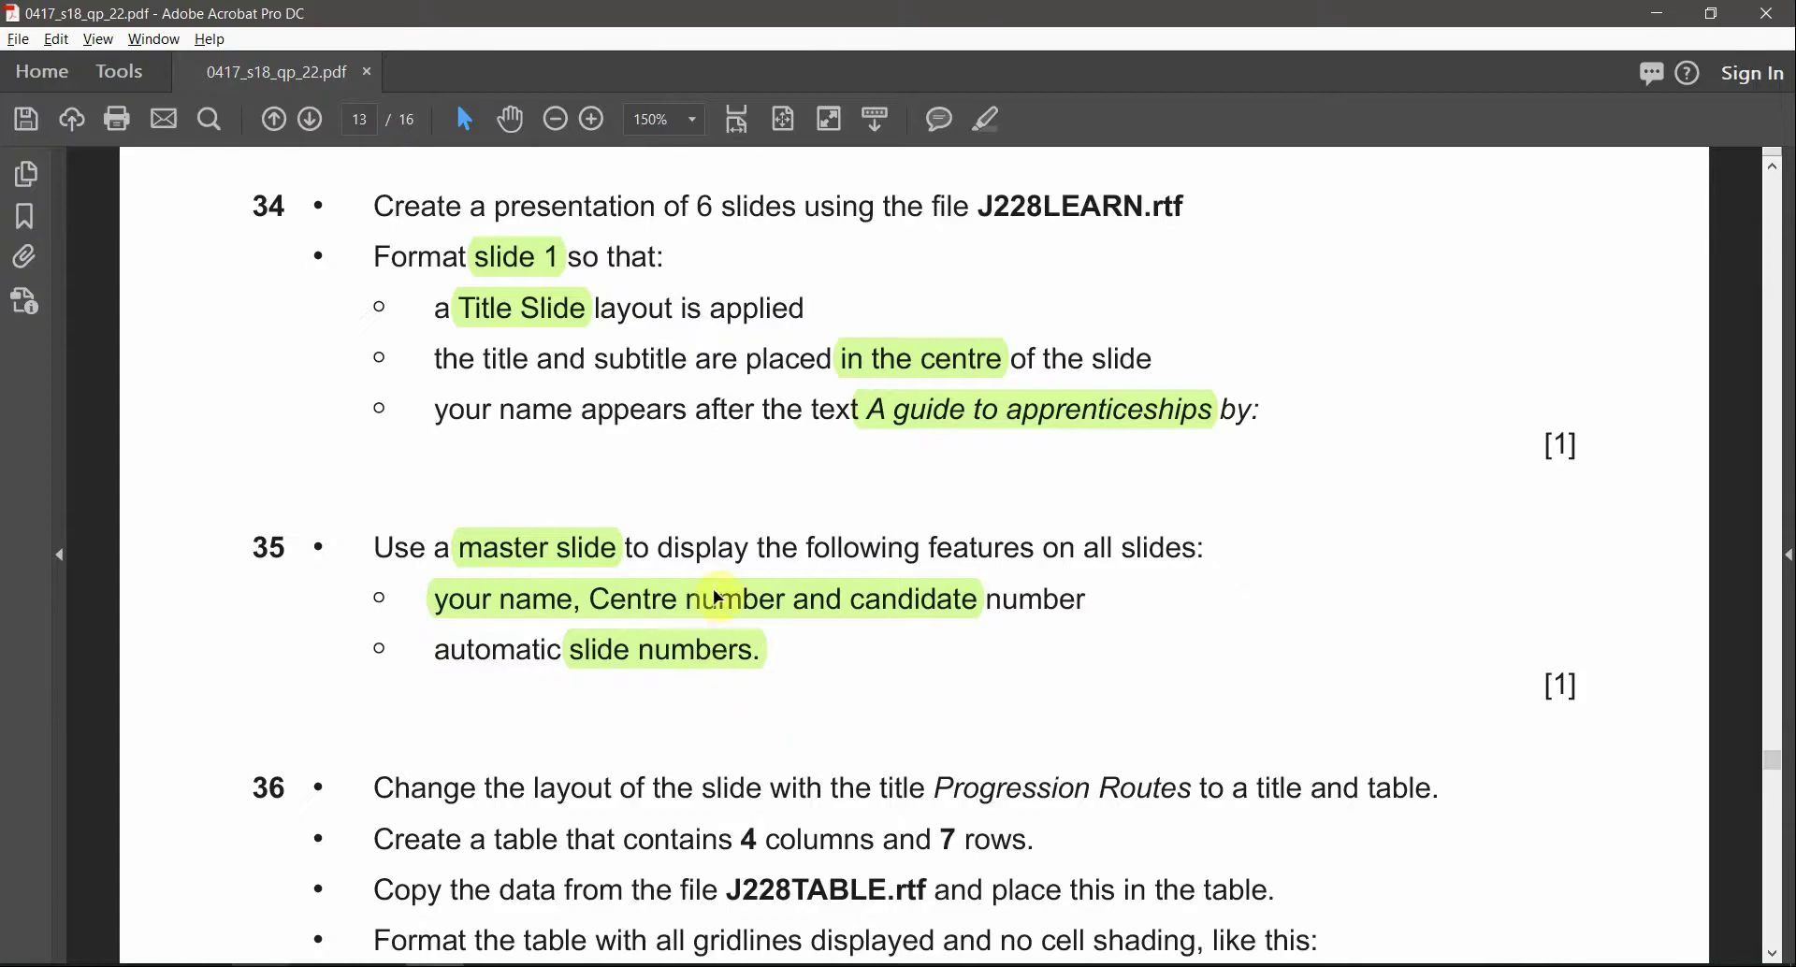
{"action": "left_click", "coordinate": [728, 608]}
{"action": "key", "text": "alt+Tab"}
{"action": "left_click", "coordinate": [645, 554]}
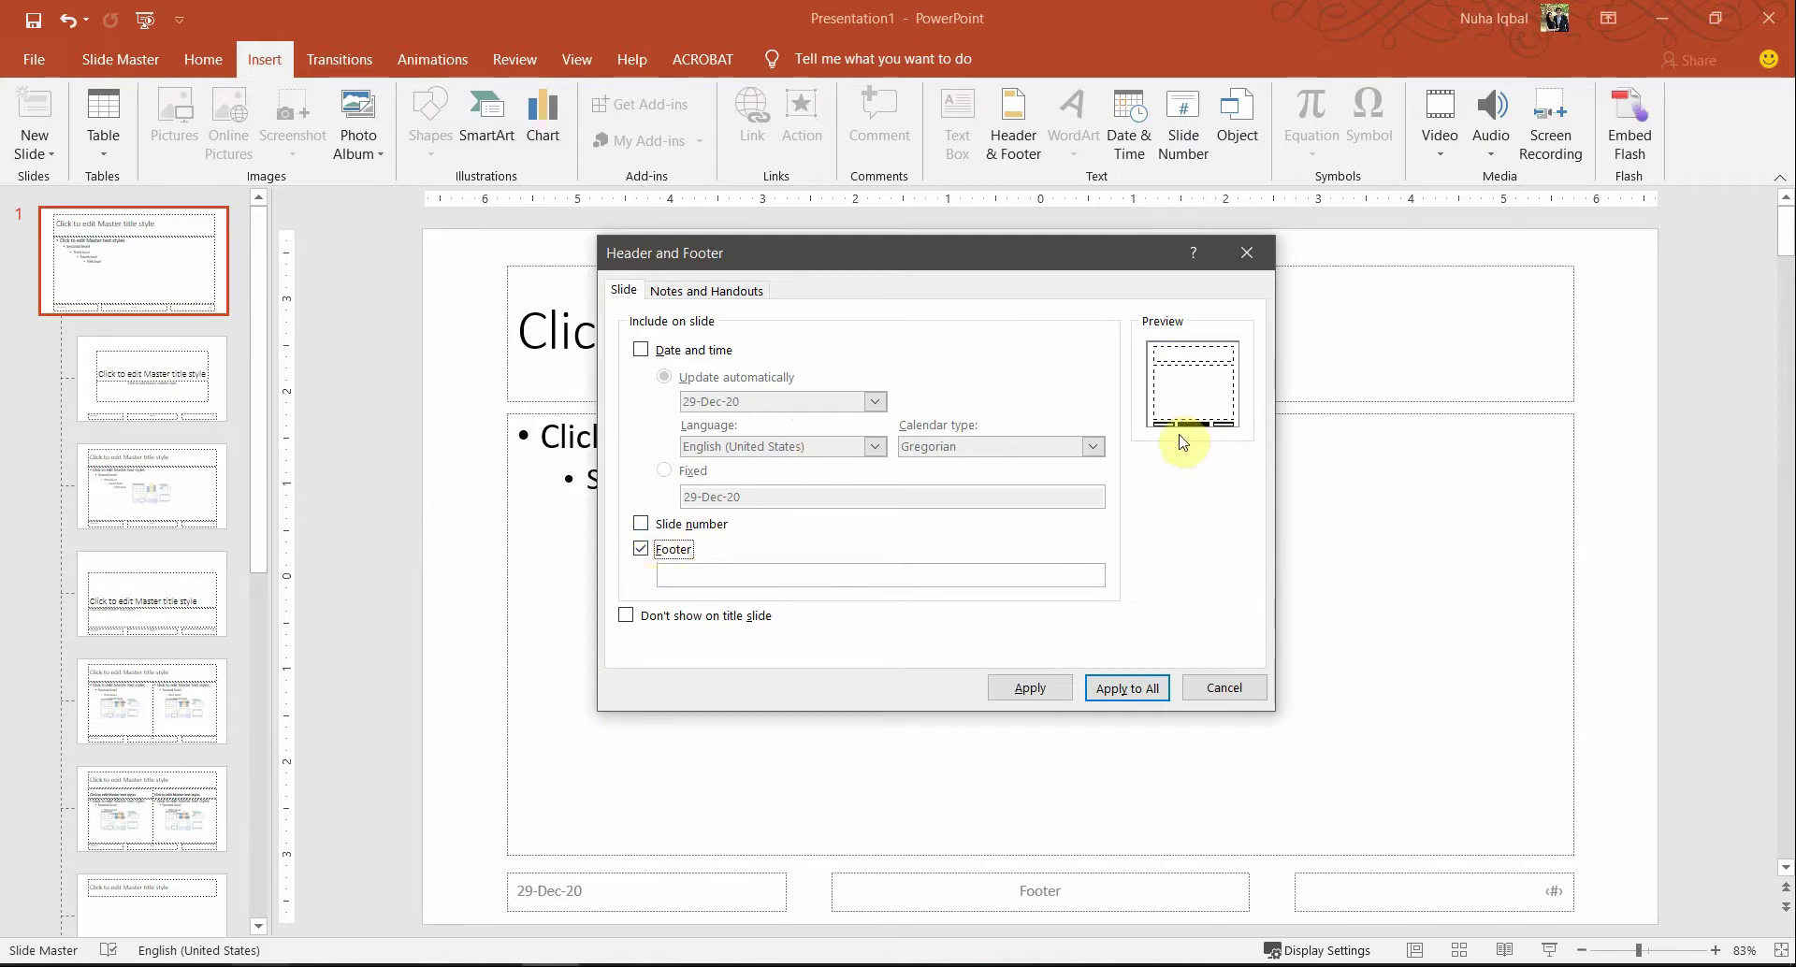
{"action": "left_click", "coordinate": [641, 549]}
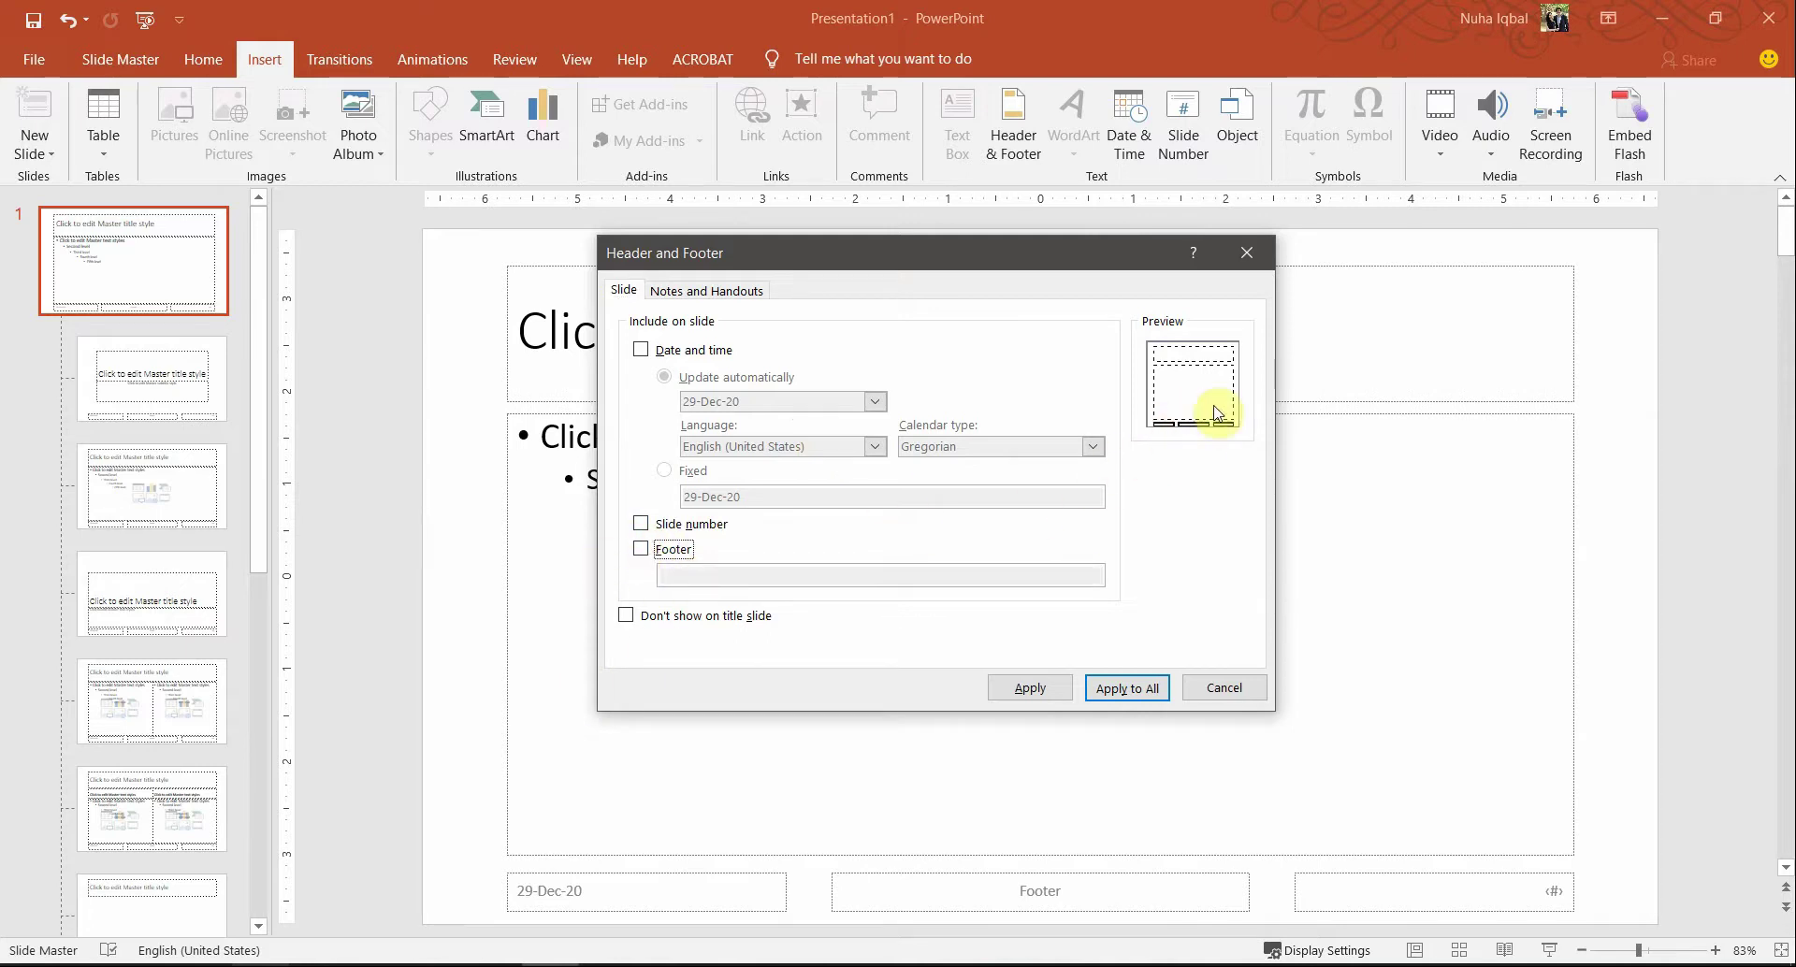
{"action": "left_click", "coordinate": [671, 552]}
{"action": "left_click", "coordinate": [907, 576]}
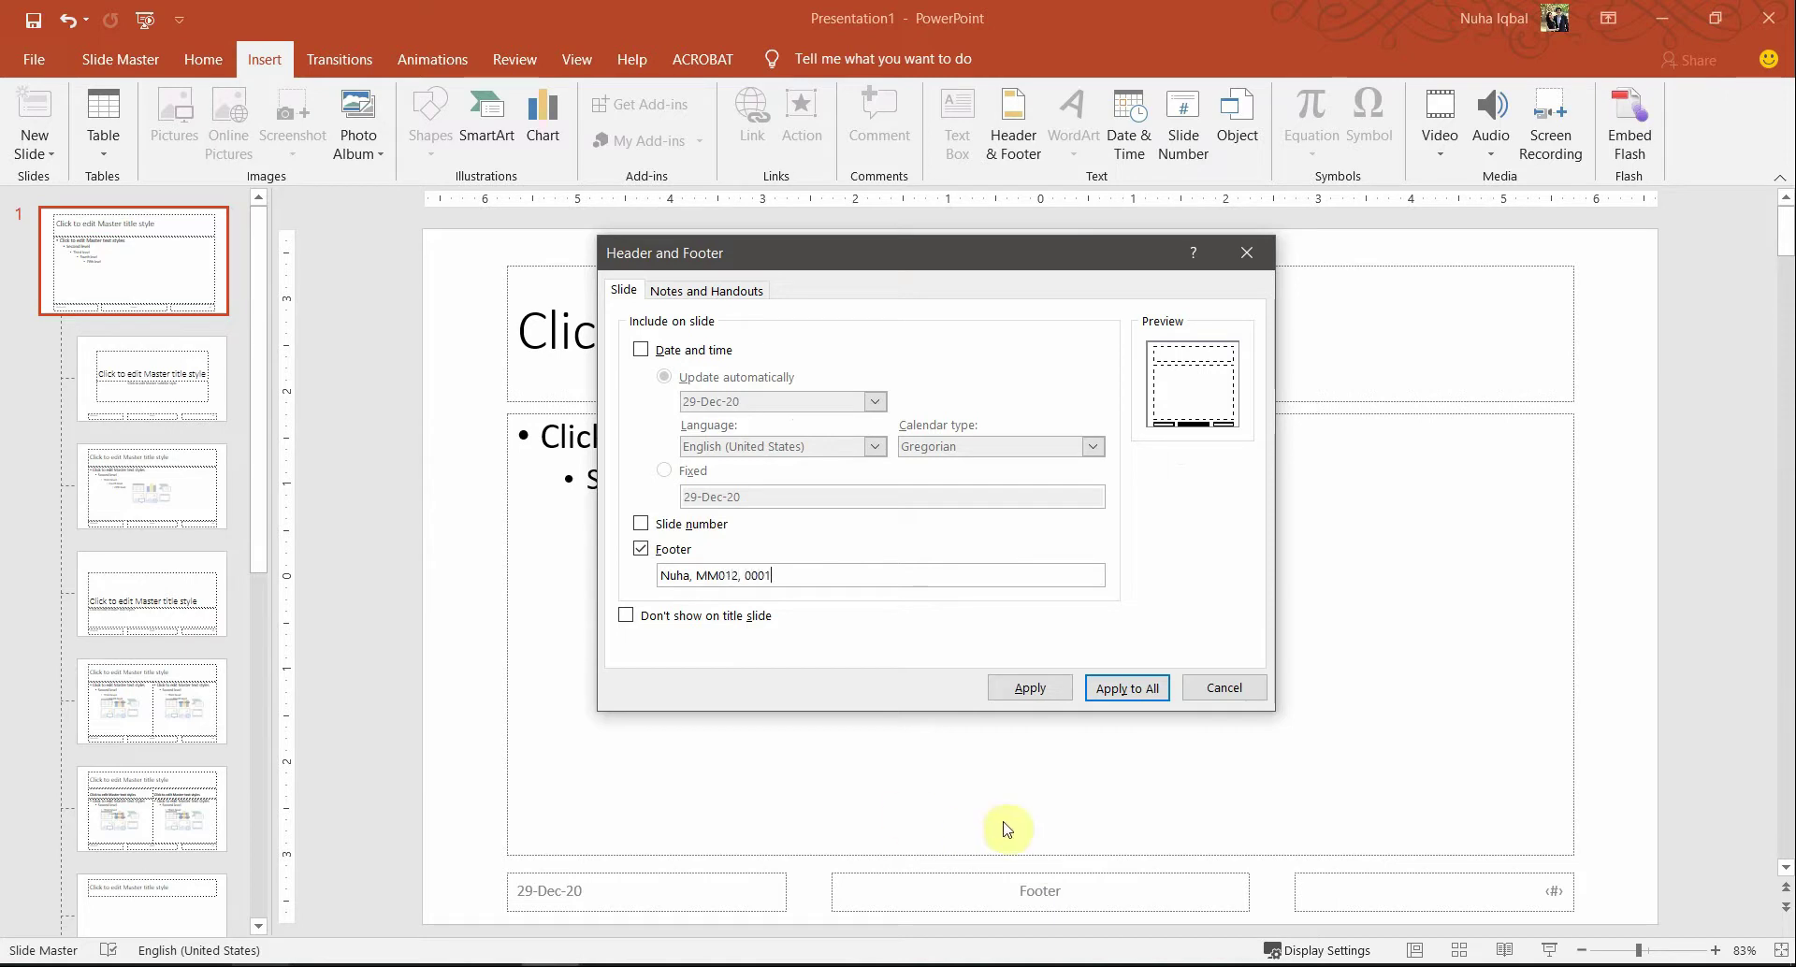
- Check the slide number requirement in the exam paper, then enable slide numbers and apply the header and footer settings to all slides
{"action": "key", "text": "alt+Tab"}
{"action": "left_click", "coordinate": [619, 647]}
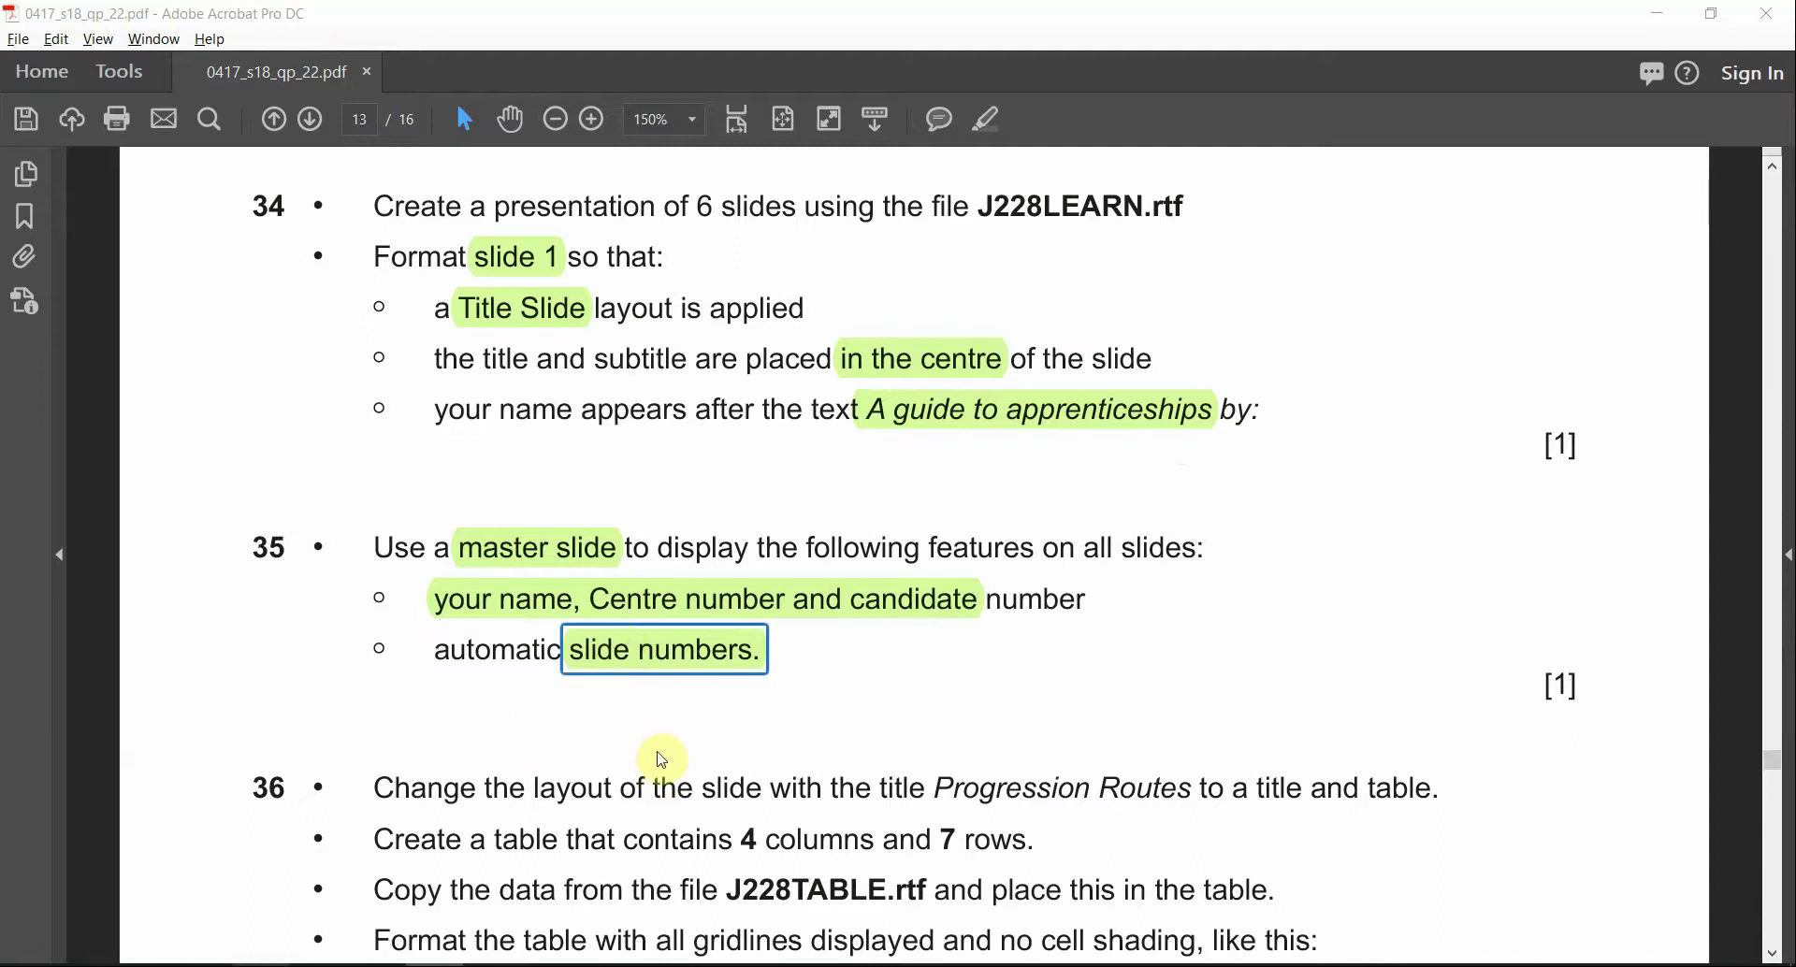
{"action": "key", "text": "alt+Tab"}
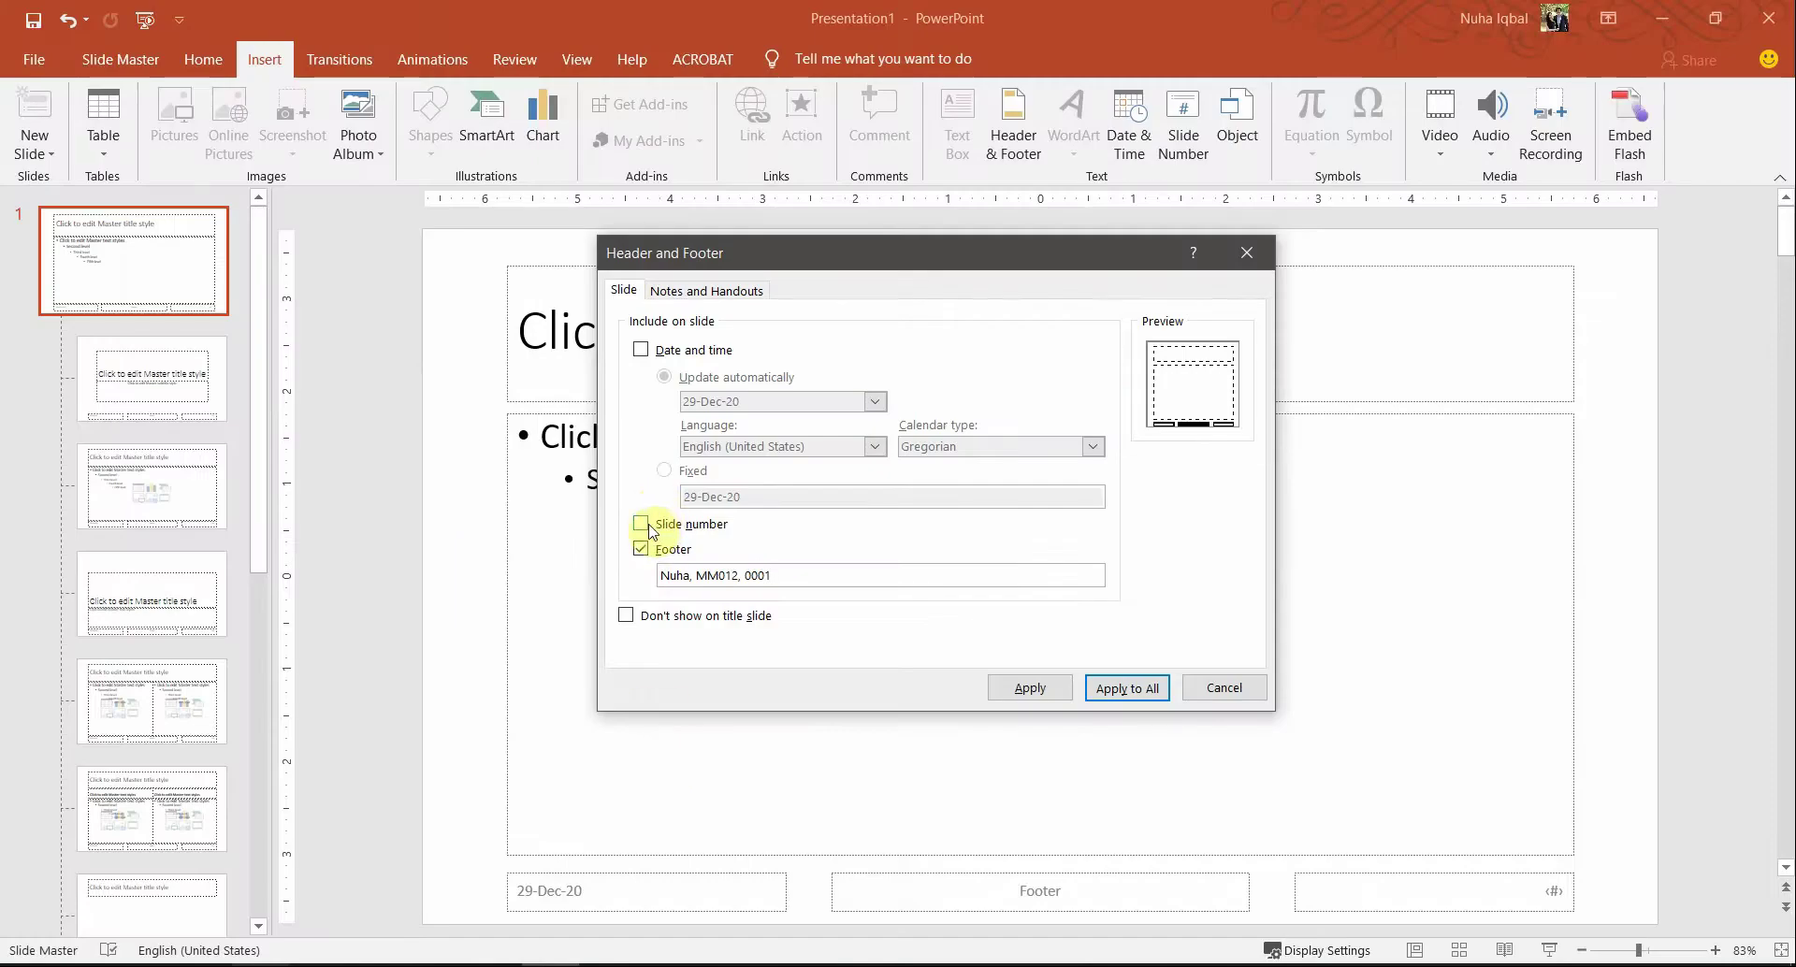
{"action": "left_click", "coordinate": [645, 524]}
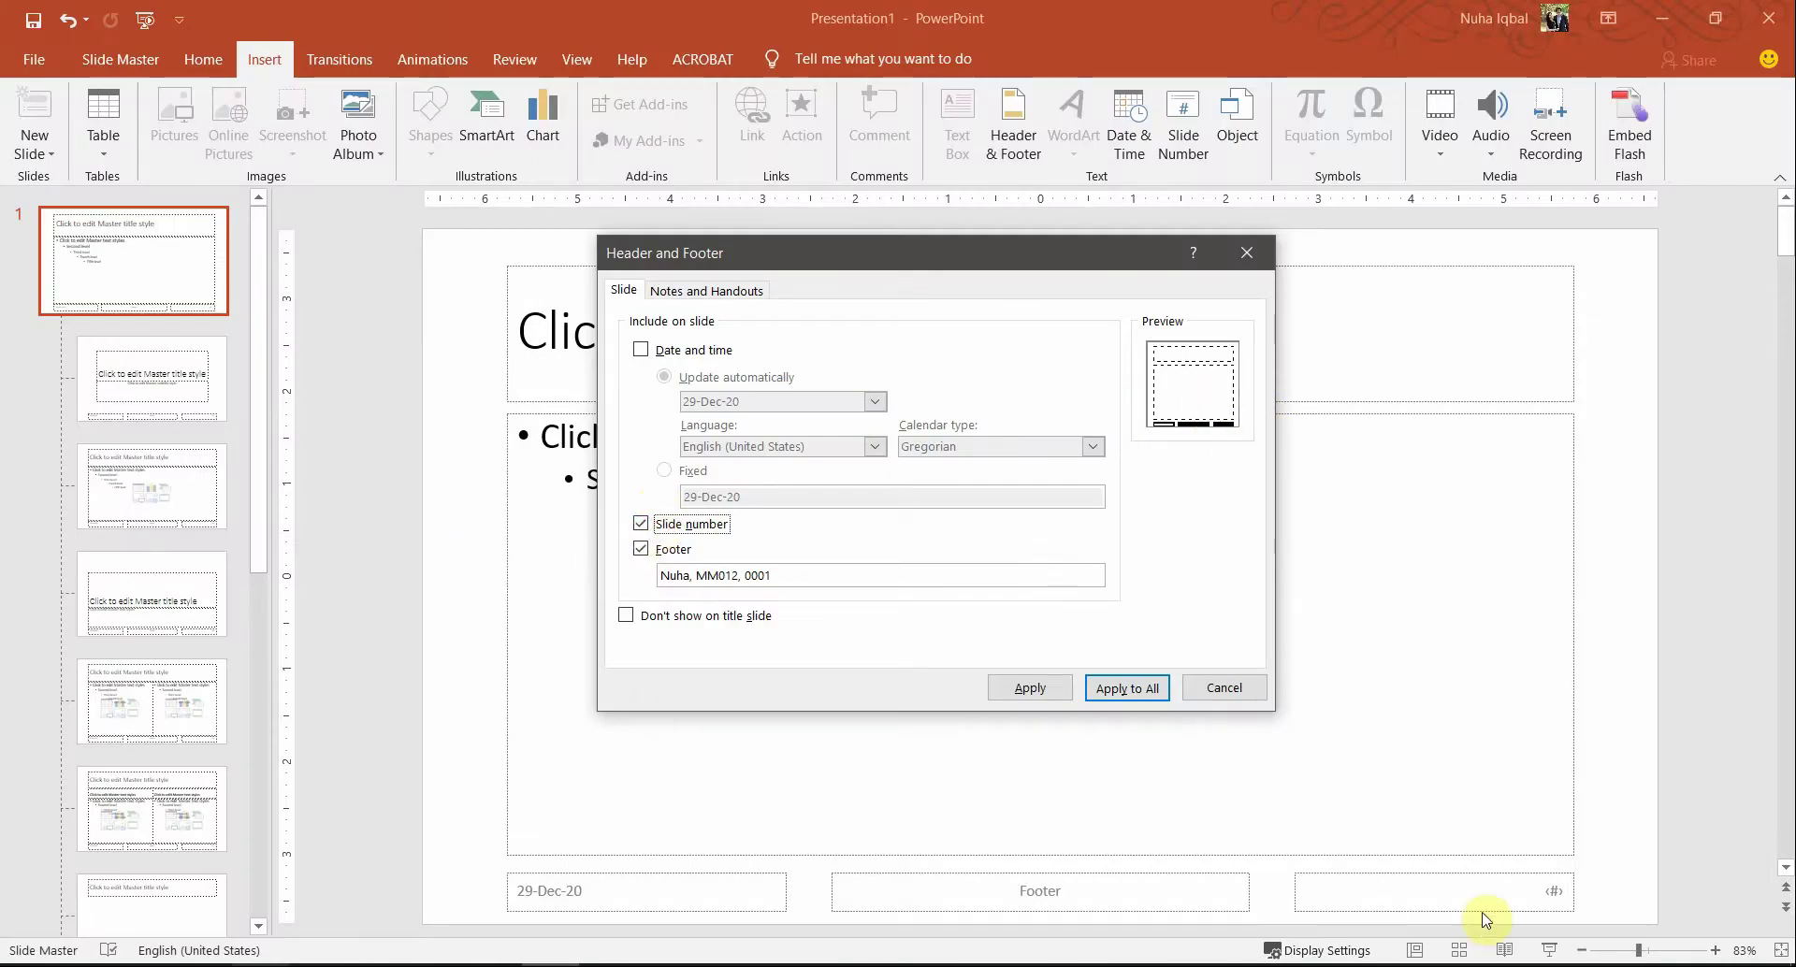
{"action": "left_click", "coordinate": [1112, 693]}
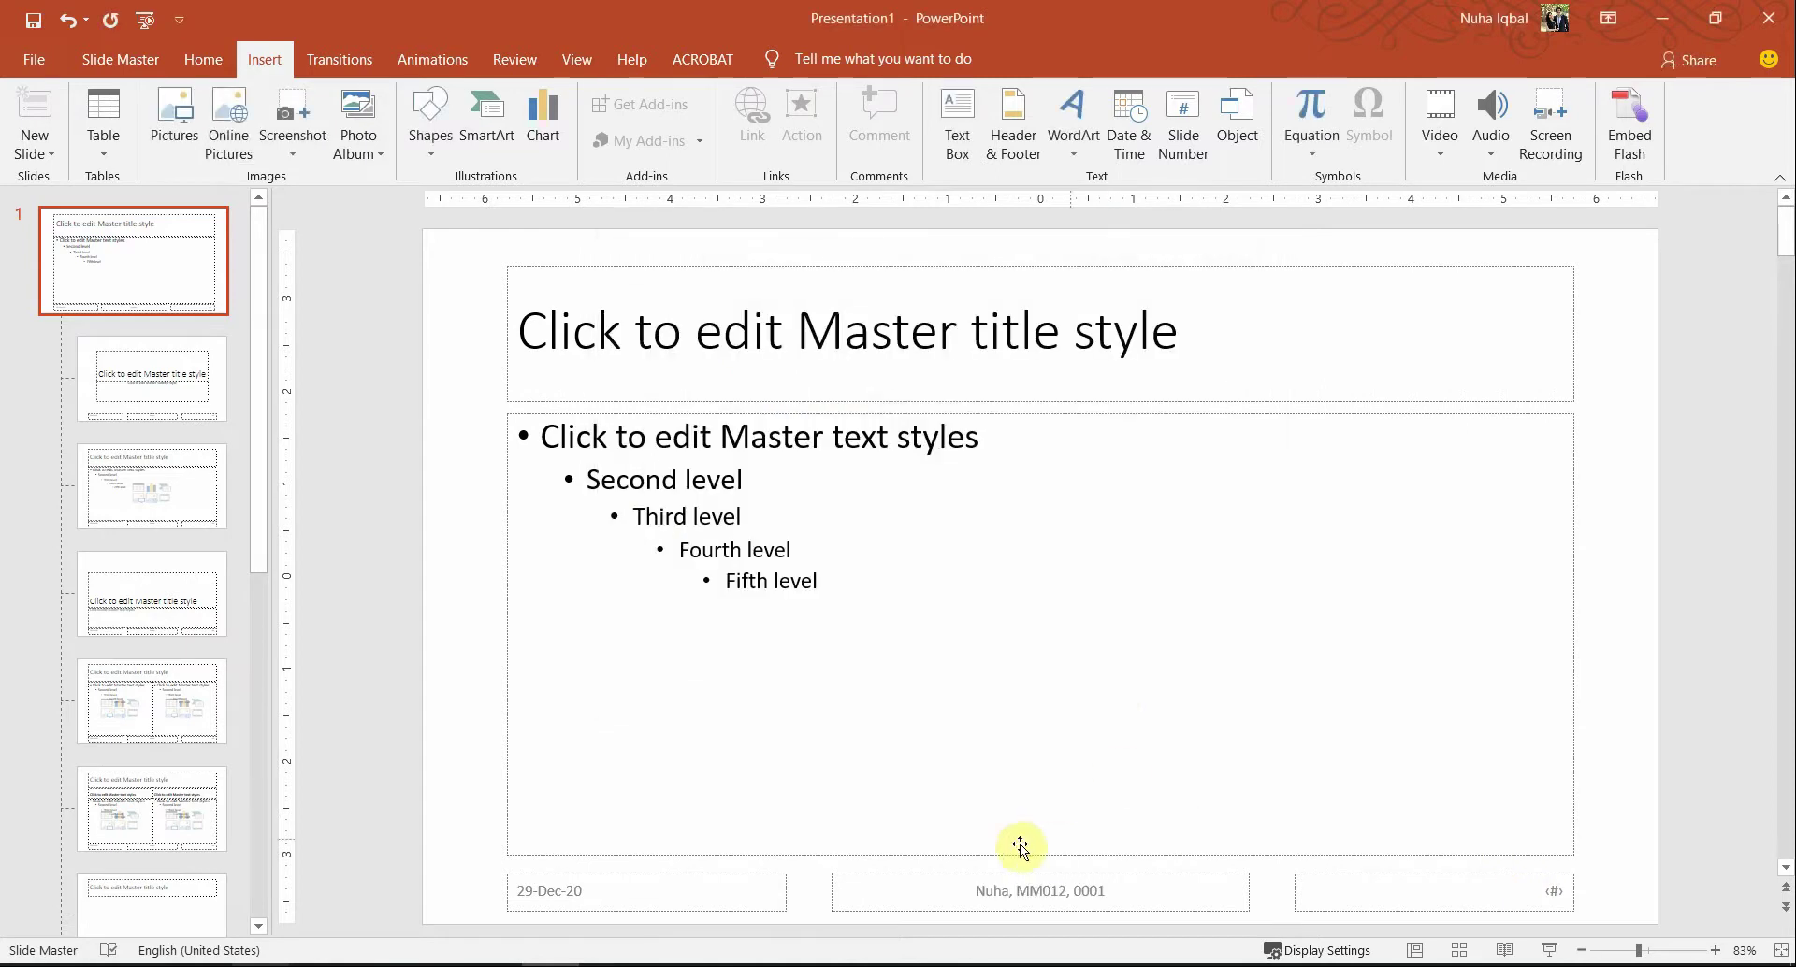
- Close Slide Master view and check the footer text and slide number on slides 1 to 4
{"action": "left_click", "coordinate": [140, 59]}
{"action": "left_click", "coordinate": [973, 126]}
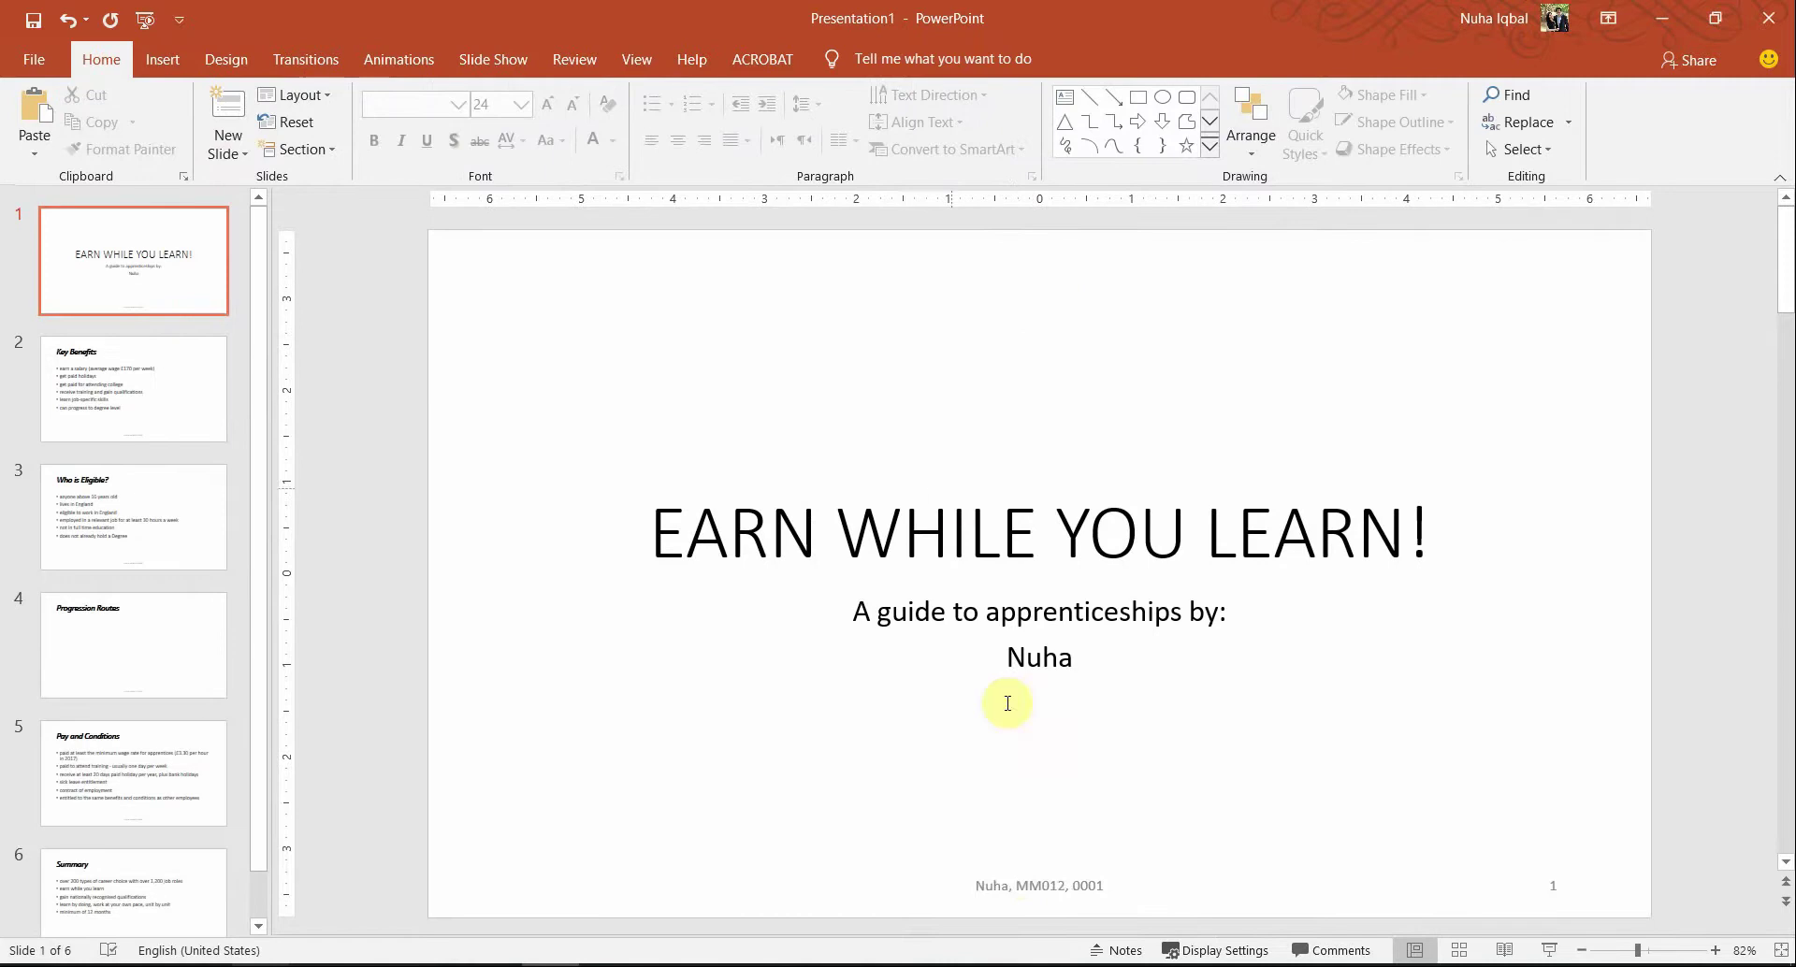
{"action": "left_click", "coordinate": [1026, 874]}
{"action": "left_click", "coordinate": [1566, 886]}
{"action": "left_click", "coordinate": [193, 418]}
{"action": "left_click", "coordinate": [180, 513]}
{"action": "left_click", "coordinate": [181, 634]}
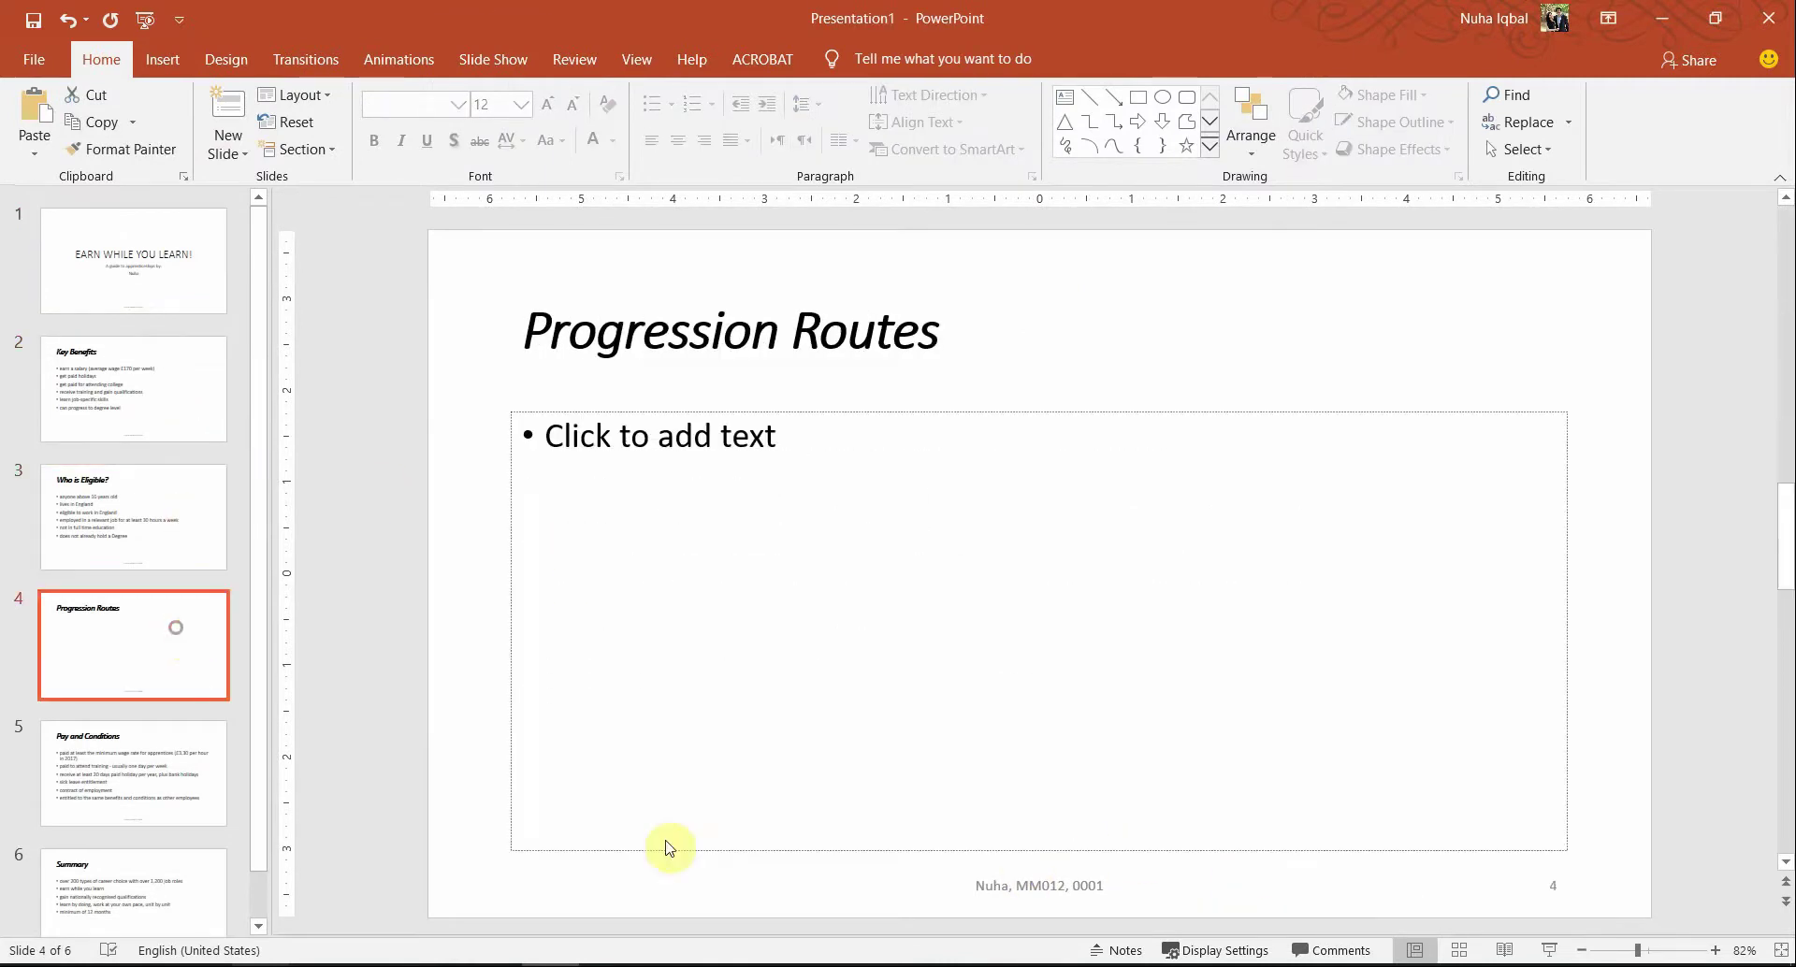
- Reopen Slide Master view and select the top-level master slide
{"action": "left_click", "coordinate": [621, 65]}
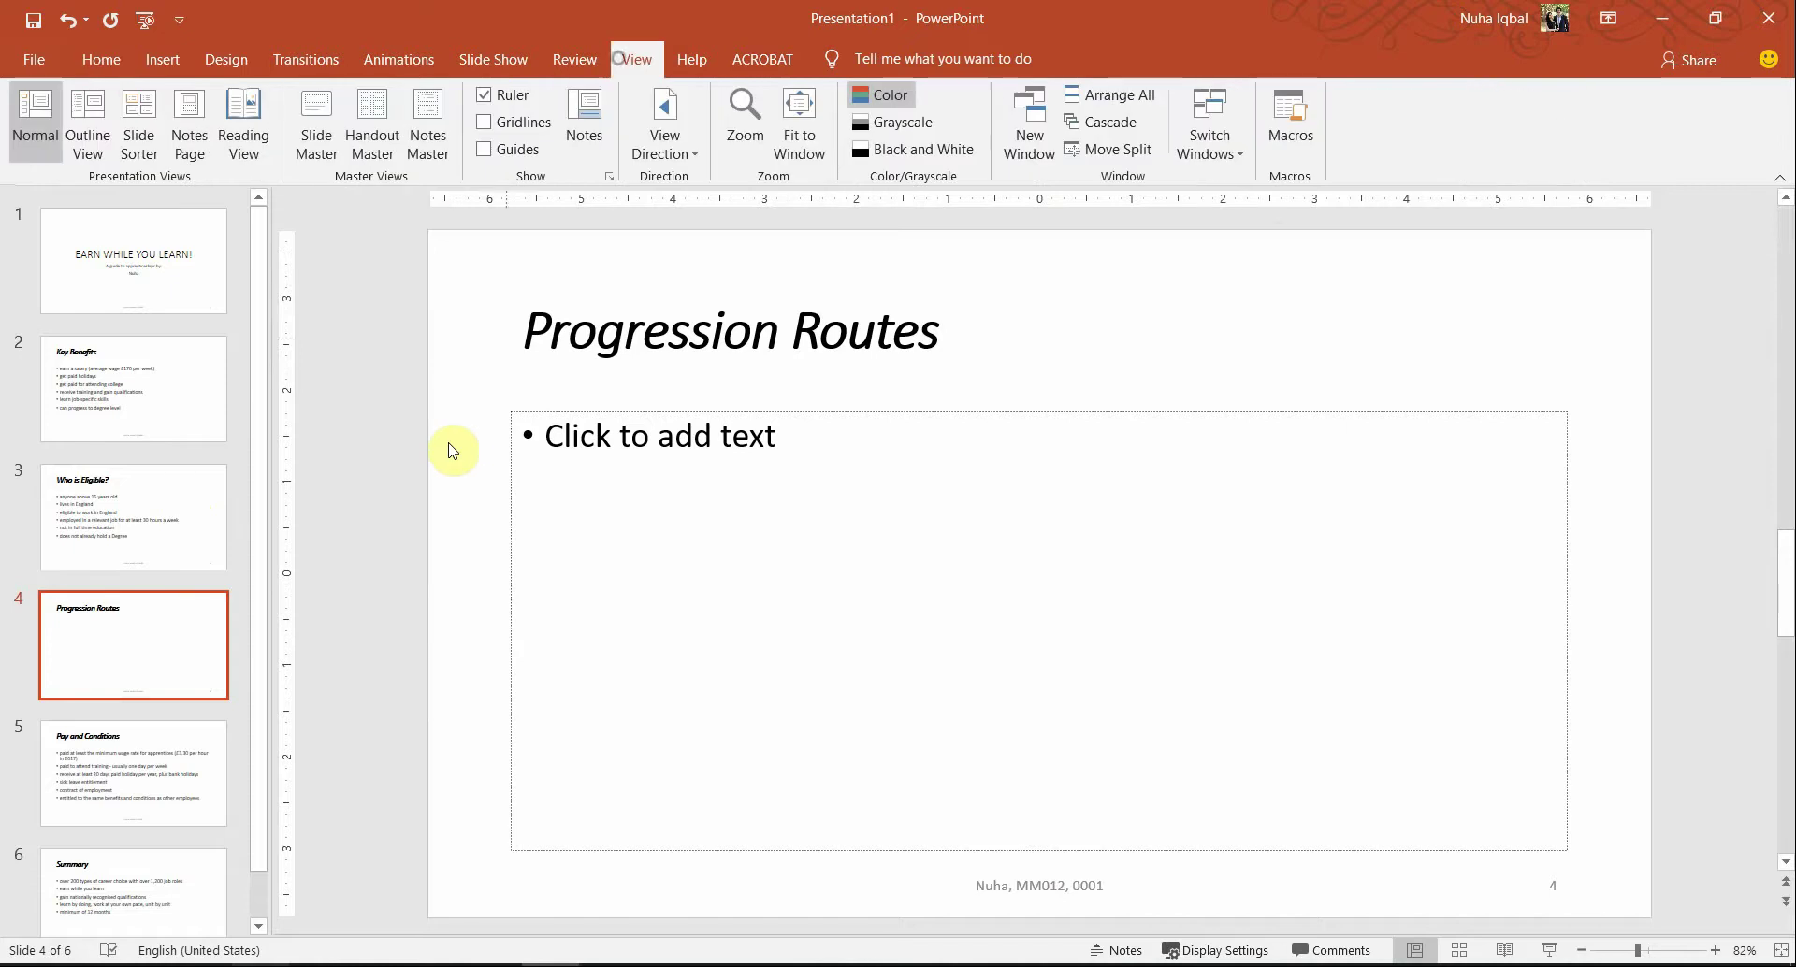
{"action": "left_click", "coordinate": [316, 126]}
{"action": "scroll", "coordinate": [215, 428], "scroll_direction": "down", "scroll_amount": 5}
{"action": "scroll", "coordinate": [218, 428], "scroll_direction": "up", "scroll_amount": 5}
{"action": "left_click", "coordinate": [168, 241]}
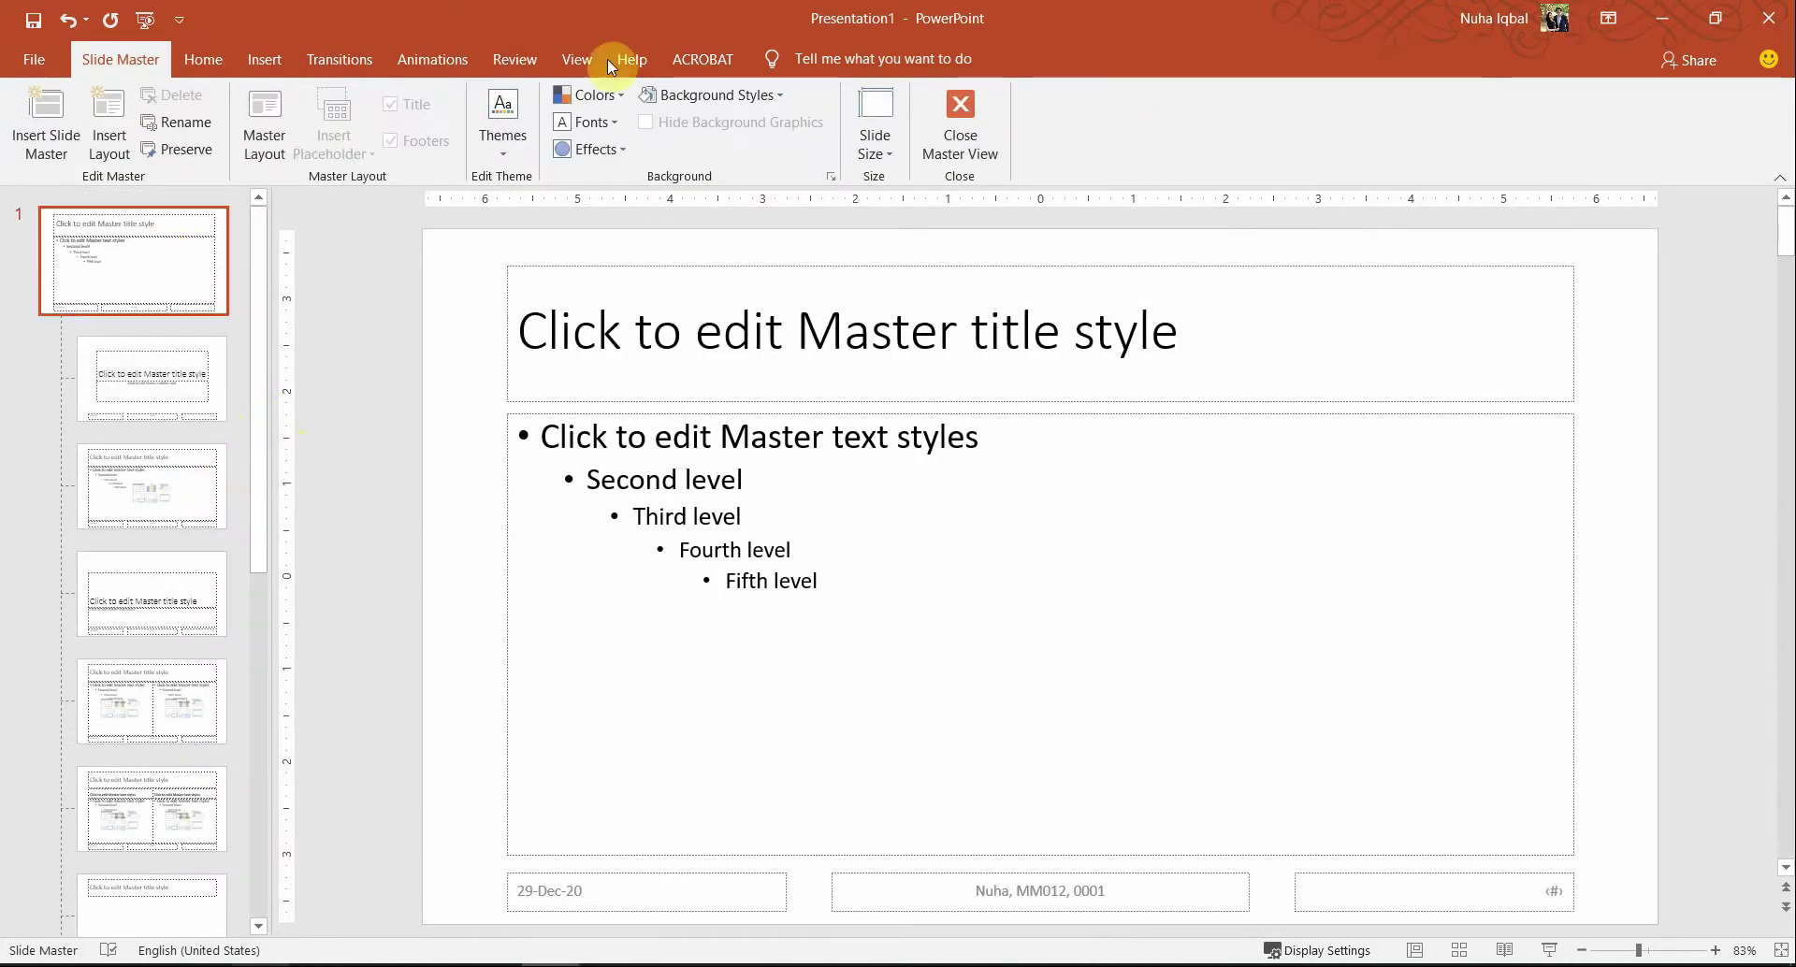
- Review the master's Header and Footer settings and close them without making changes
{"action": "left_click", "coordinate": [262, 59]}
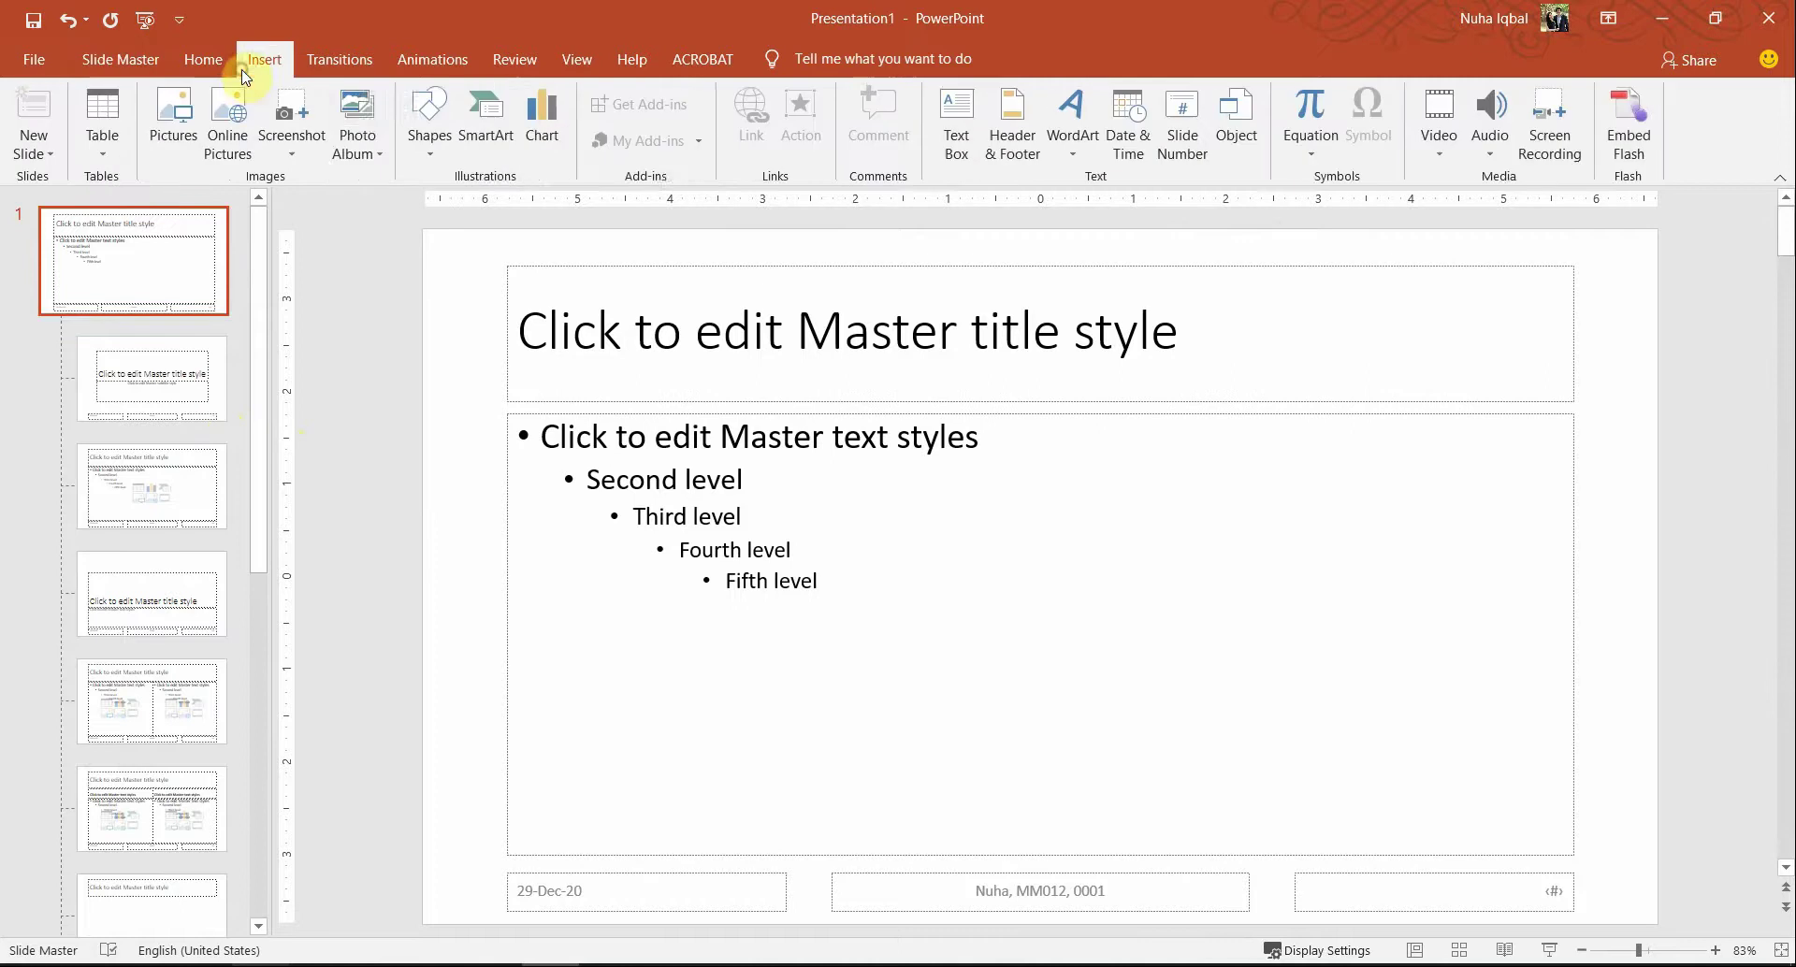
{"action": "left_click", "coordinate": [1026, 131]}
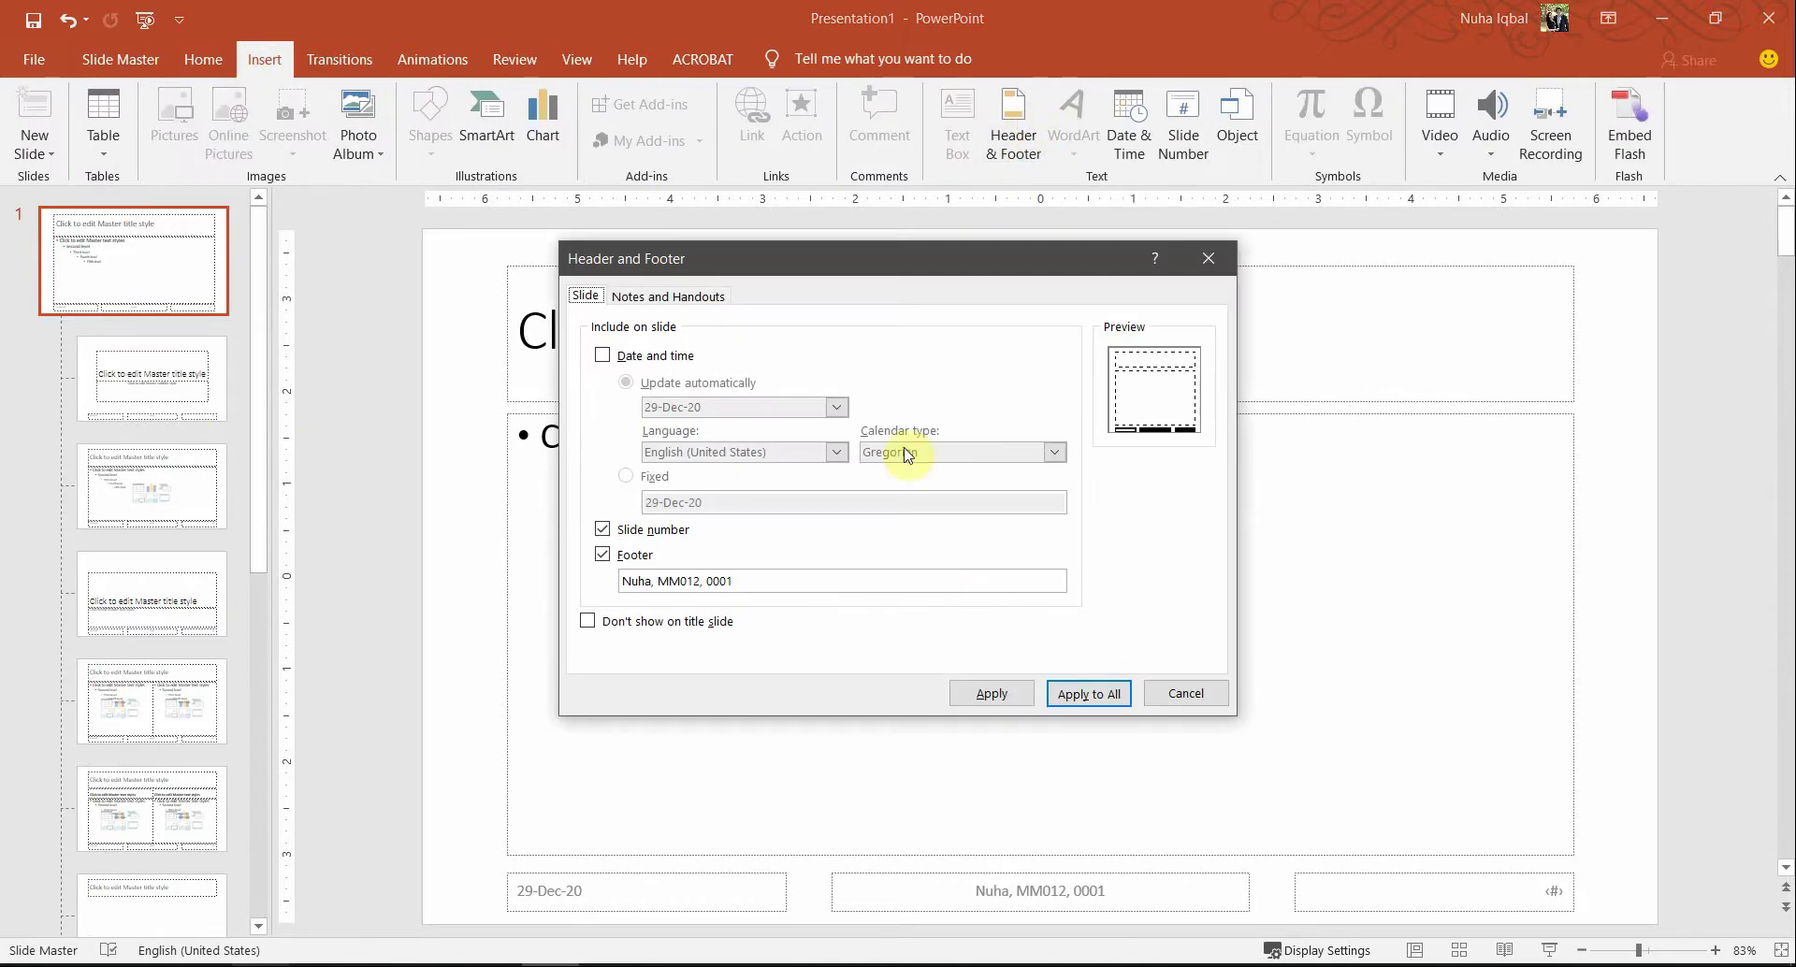
{"action": "left_click", "coordinate": [1194, 692]}
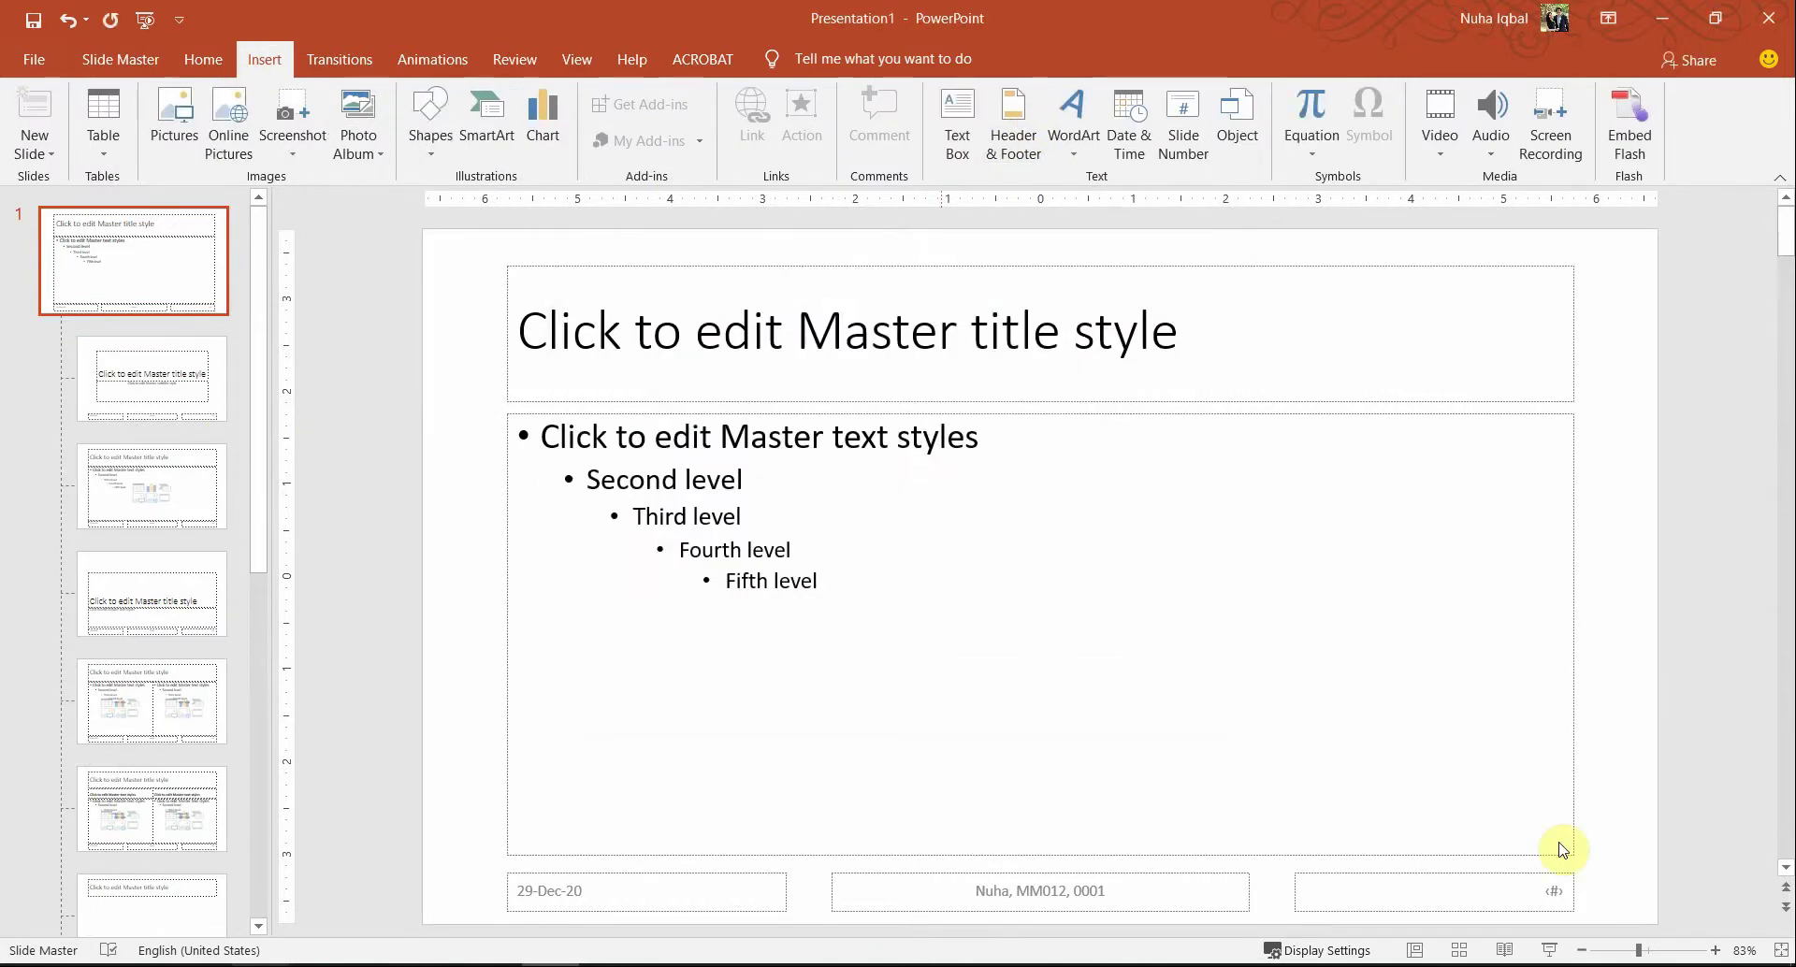
- Delete the date placeholder from the top-level master slide
{"action": "left_click", "coordinate": [100, 269]}
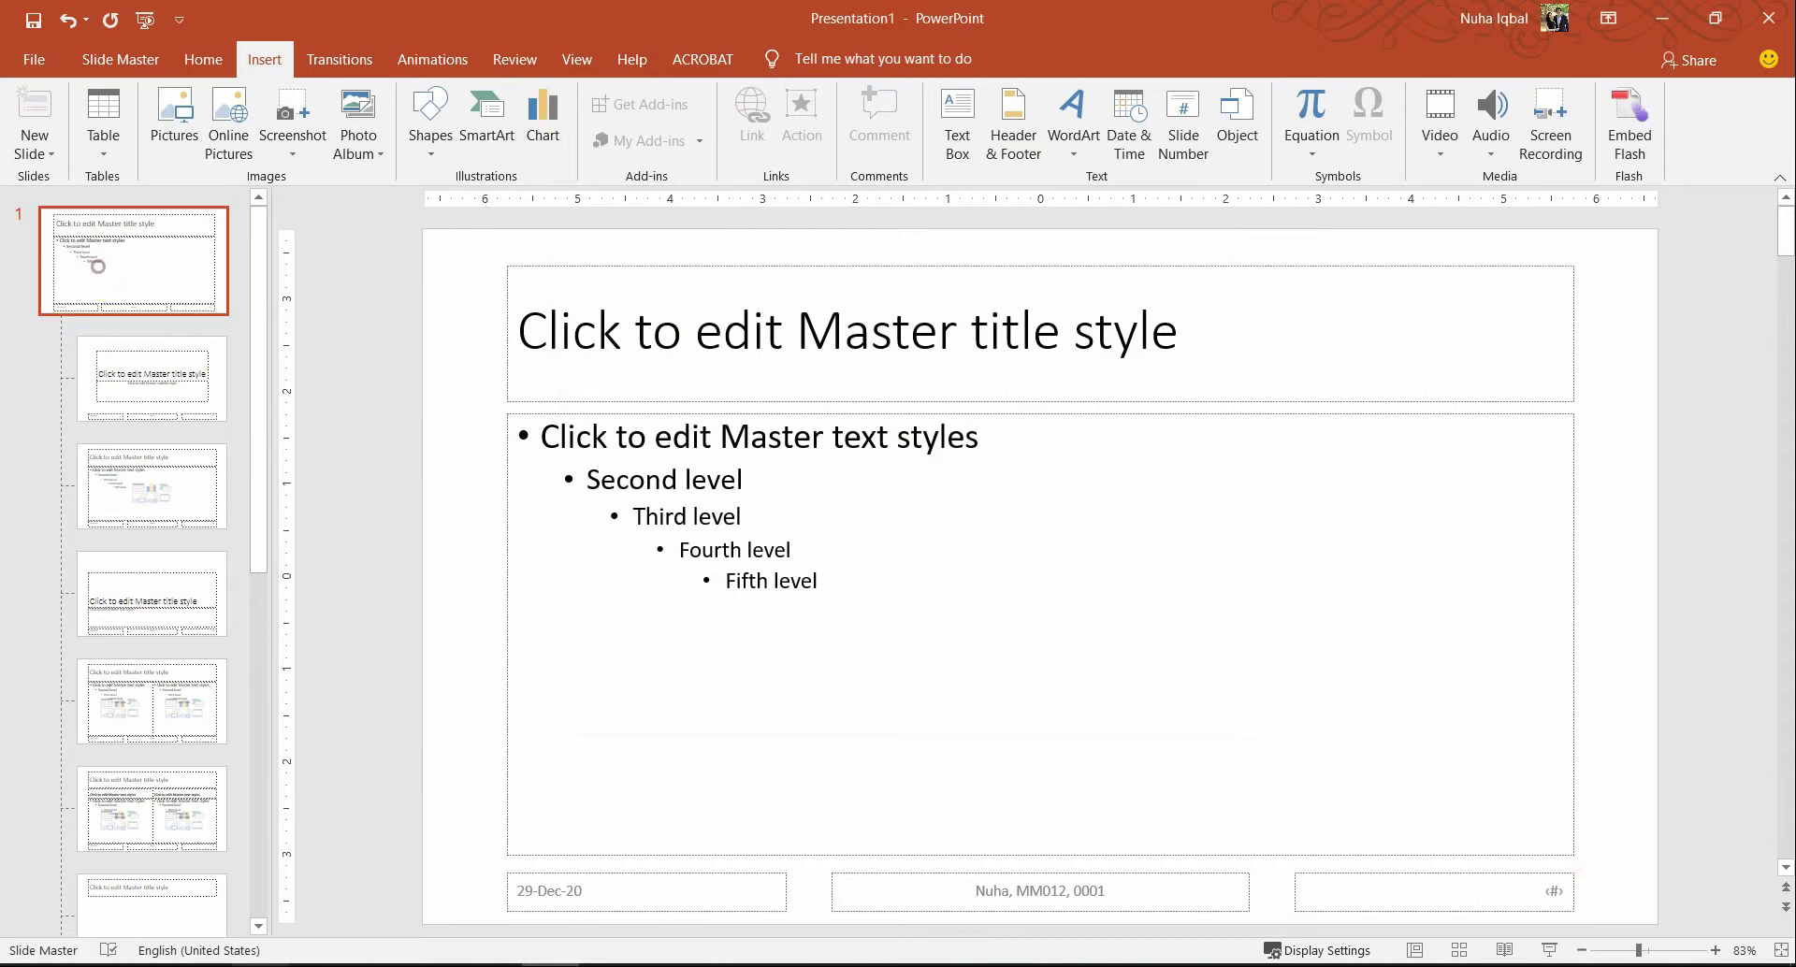
{"action": "left_click", "coordinate": [635, 910]}
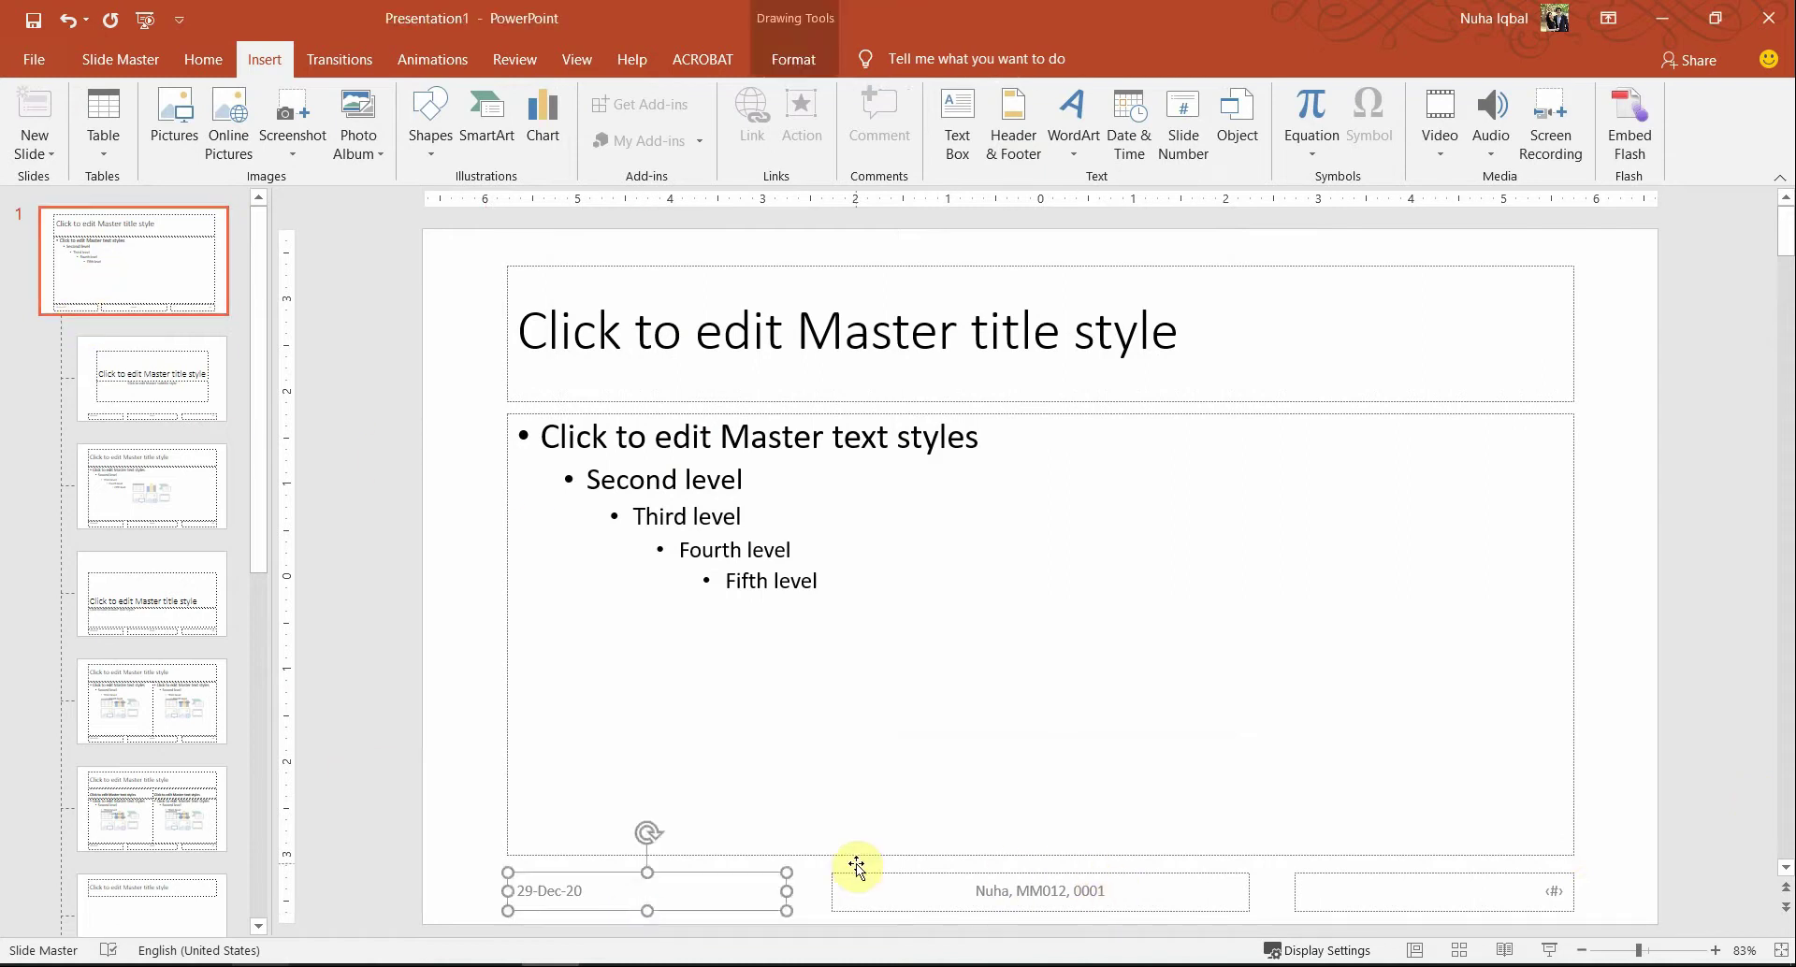
{"action": "key", "text": "Delete"}
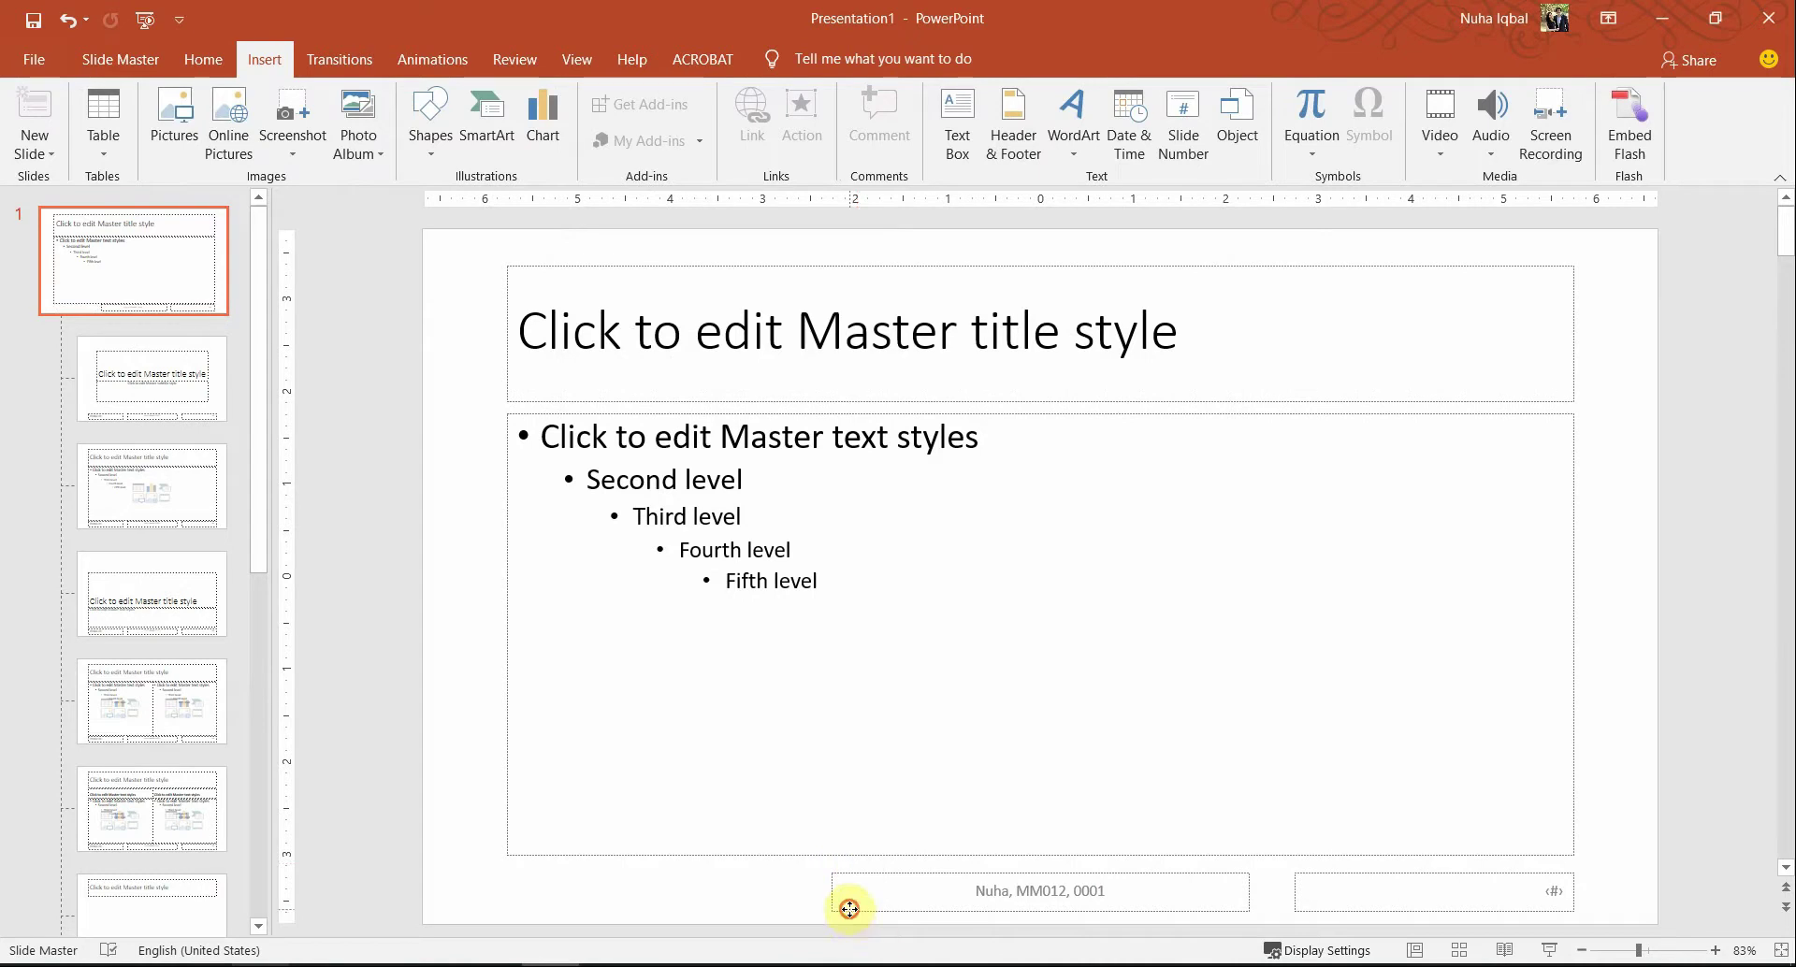
- Move the master's footer placeholder to the left margin in place of the date and left-align its text
{"action": "left_click_drag", "start_coordinate": [848, 908], "coordinate": [521, 910]}
{"action": "key", "text": "Escape"}
{"action": "left_click", "coordinate": [747, 899]}
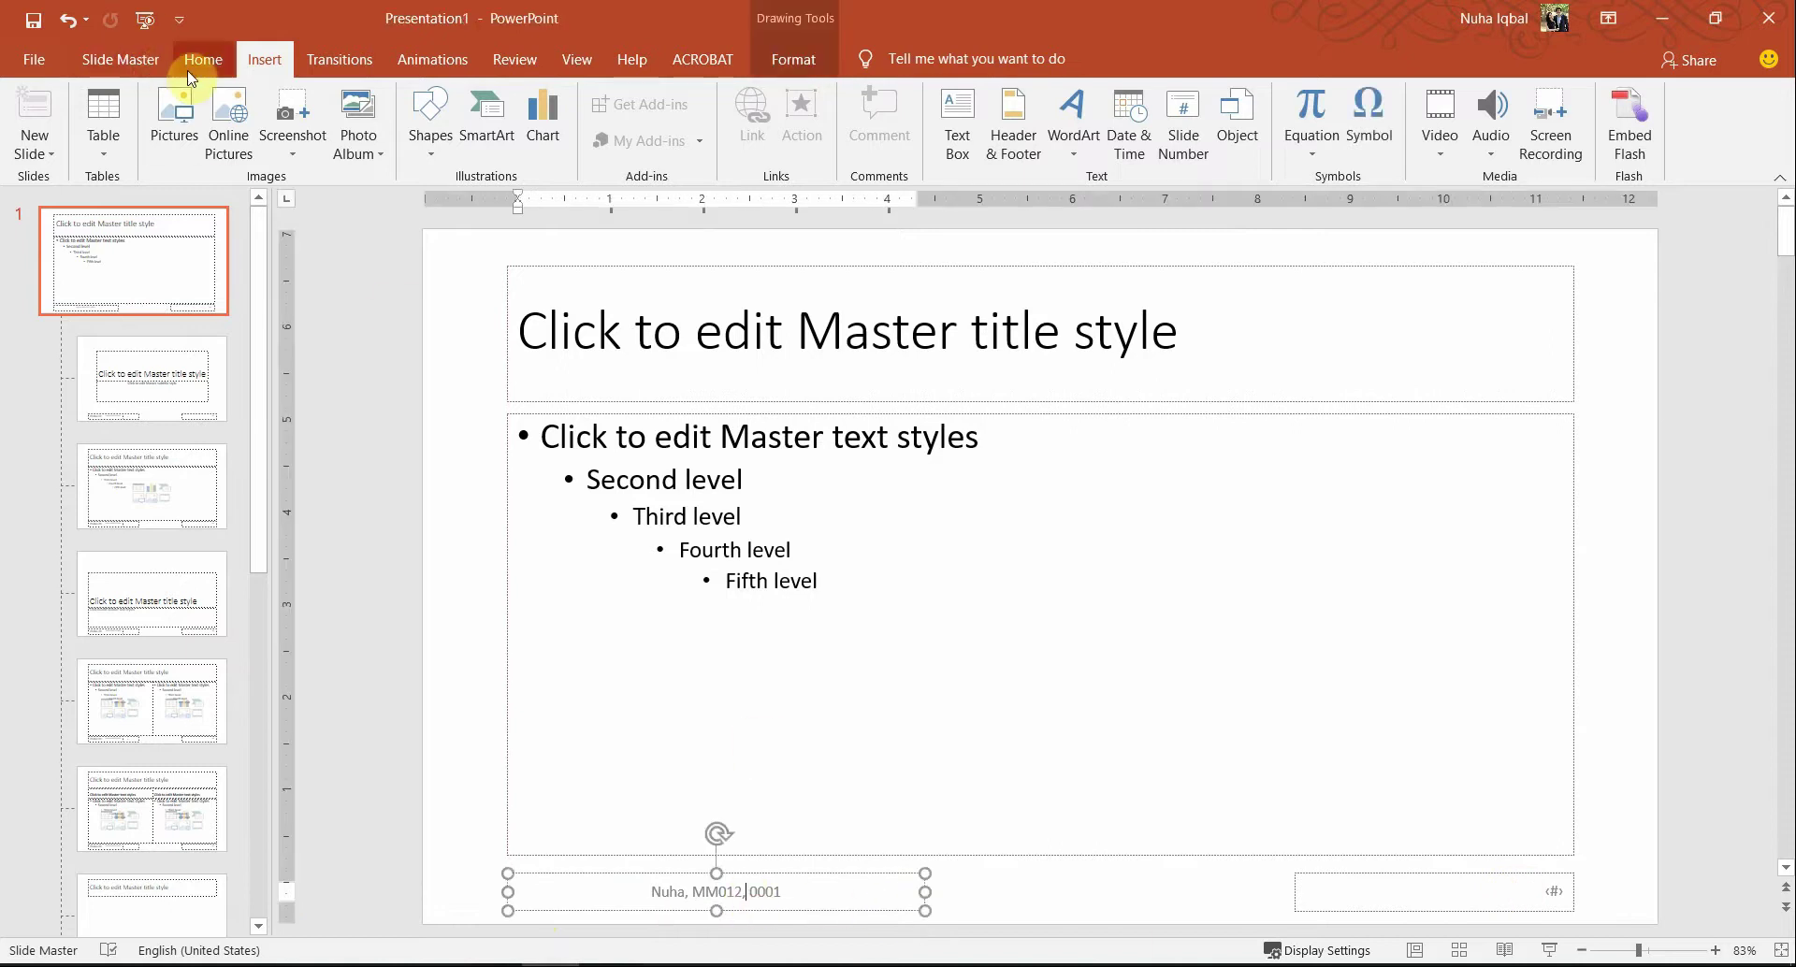
{"action": "left_click", "coordinate": [203, 58]}
{"action": "left_click", "coordinate": [636, 143]}
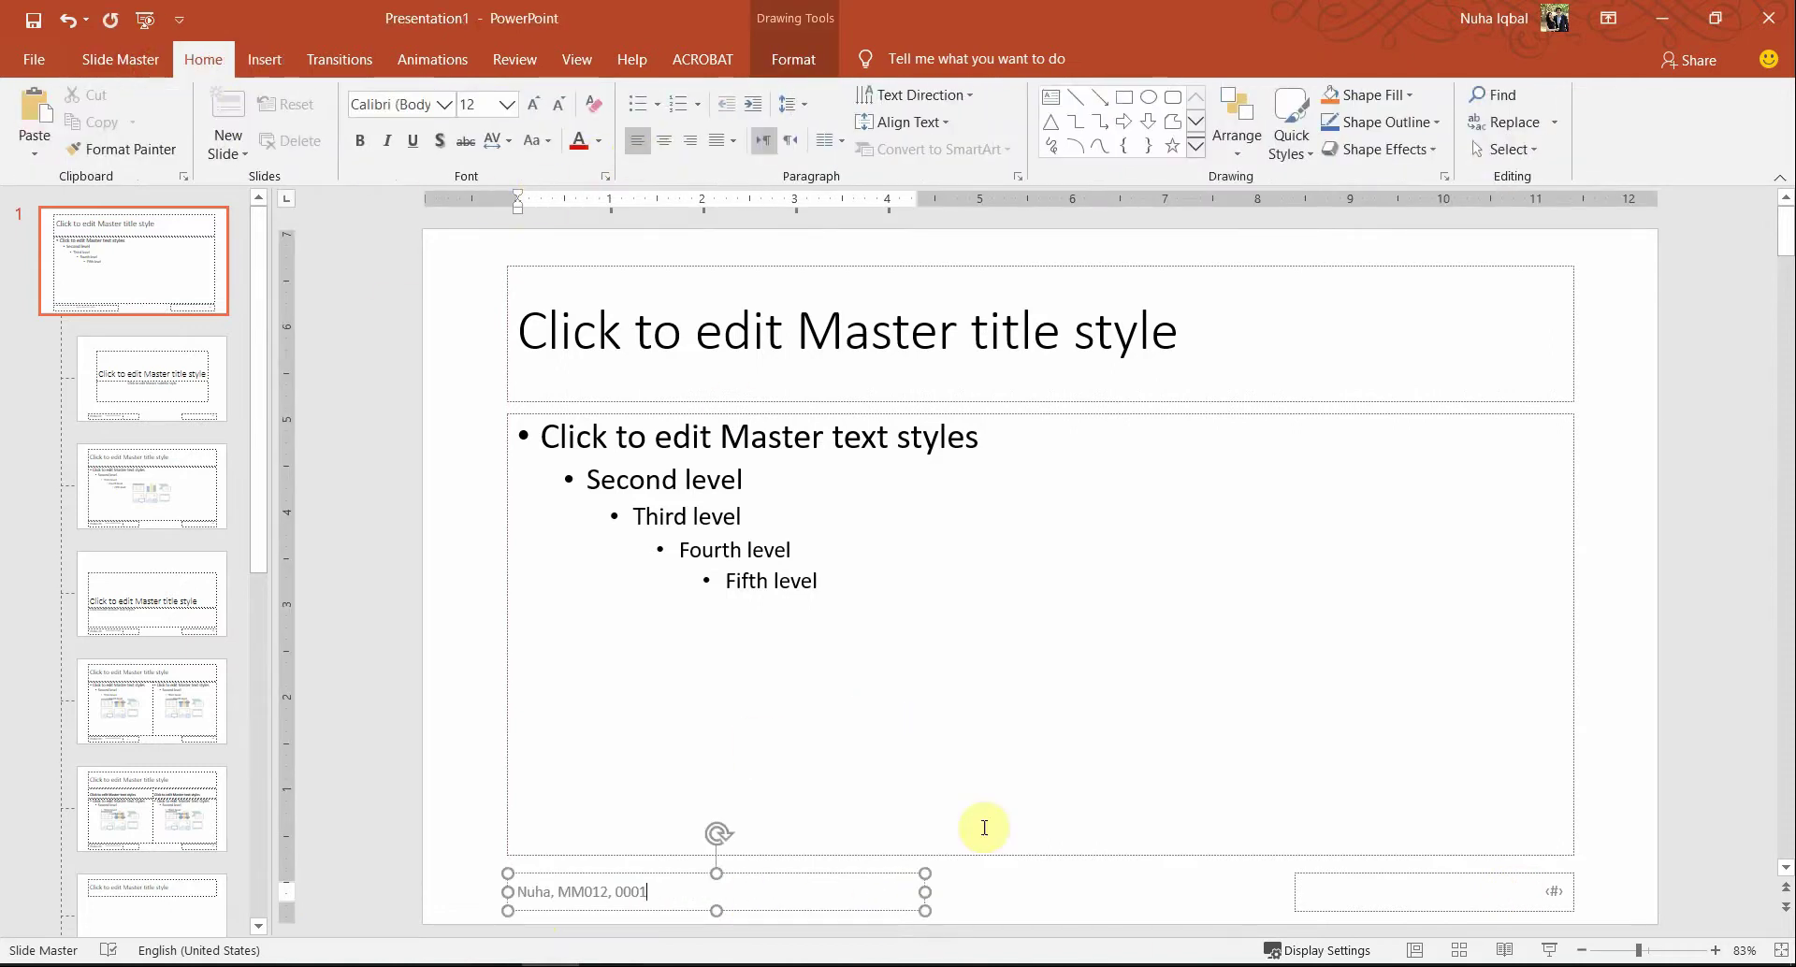
- Check the slide number placeholder's alignment on the master slide, then close Slide Master view
{"action": "left_click", "coordinate": [1499, 893]}
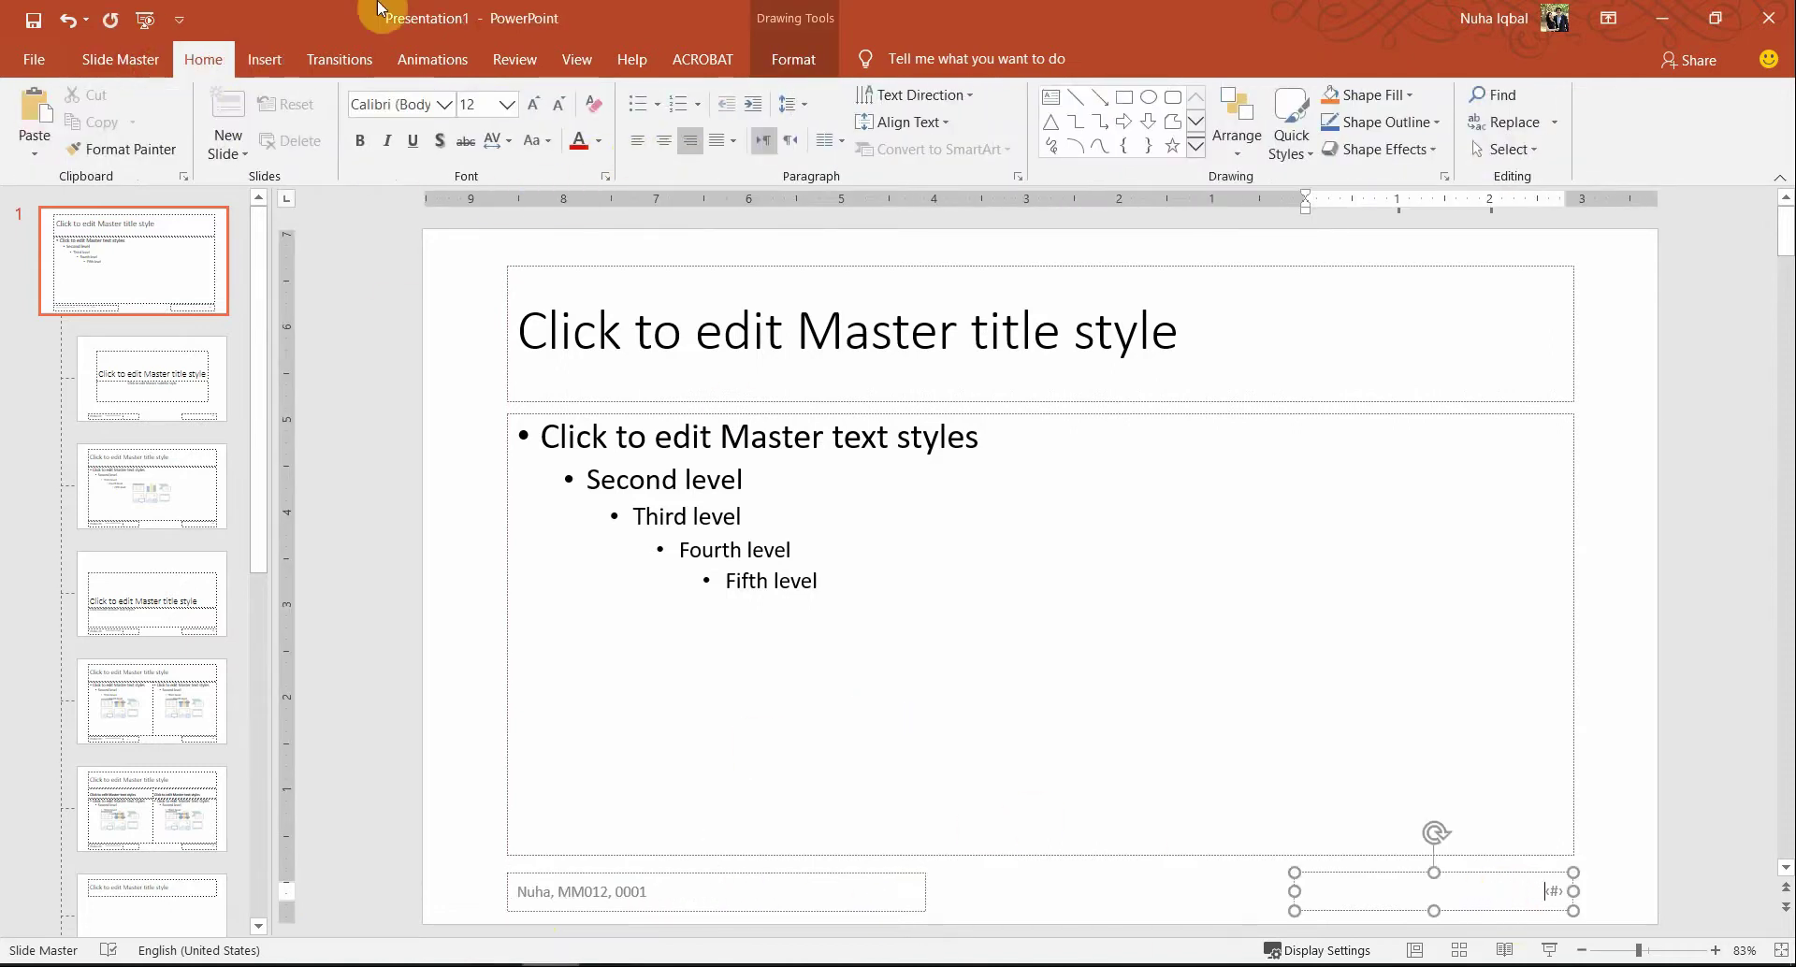
{"action": "left_click", "coordinate": [806, 60]}
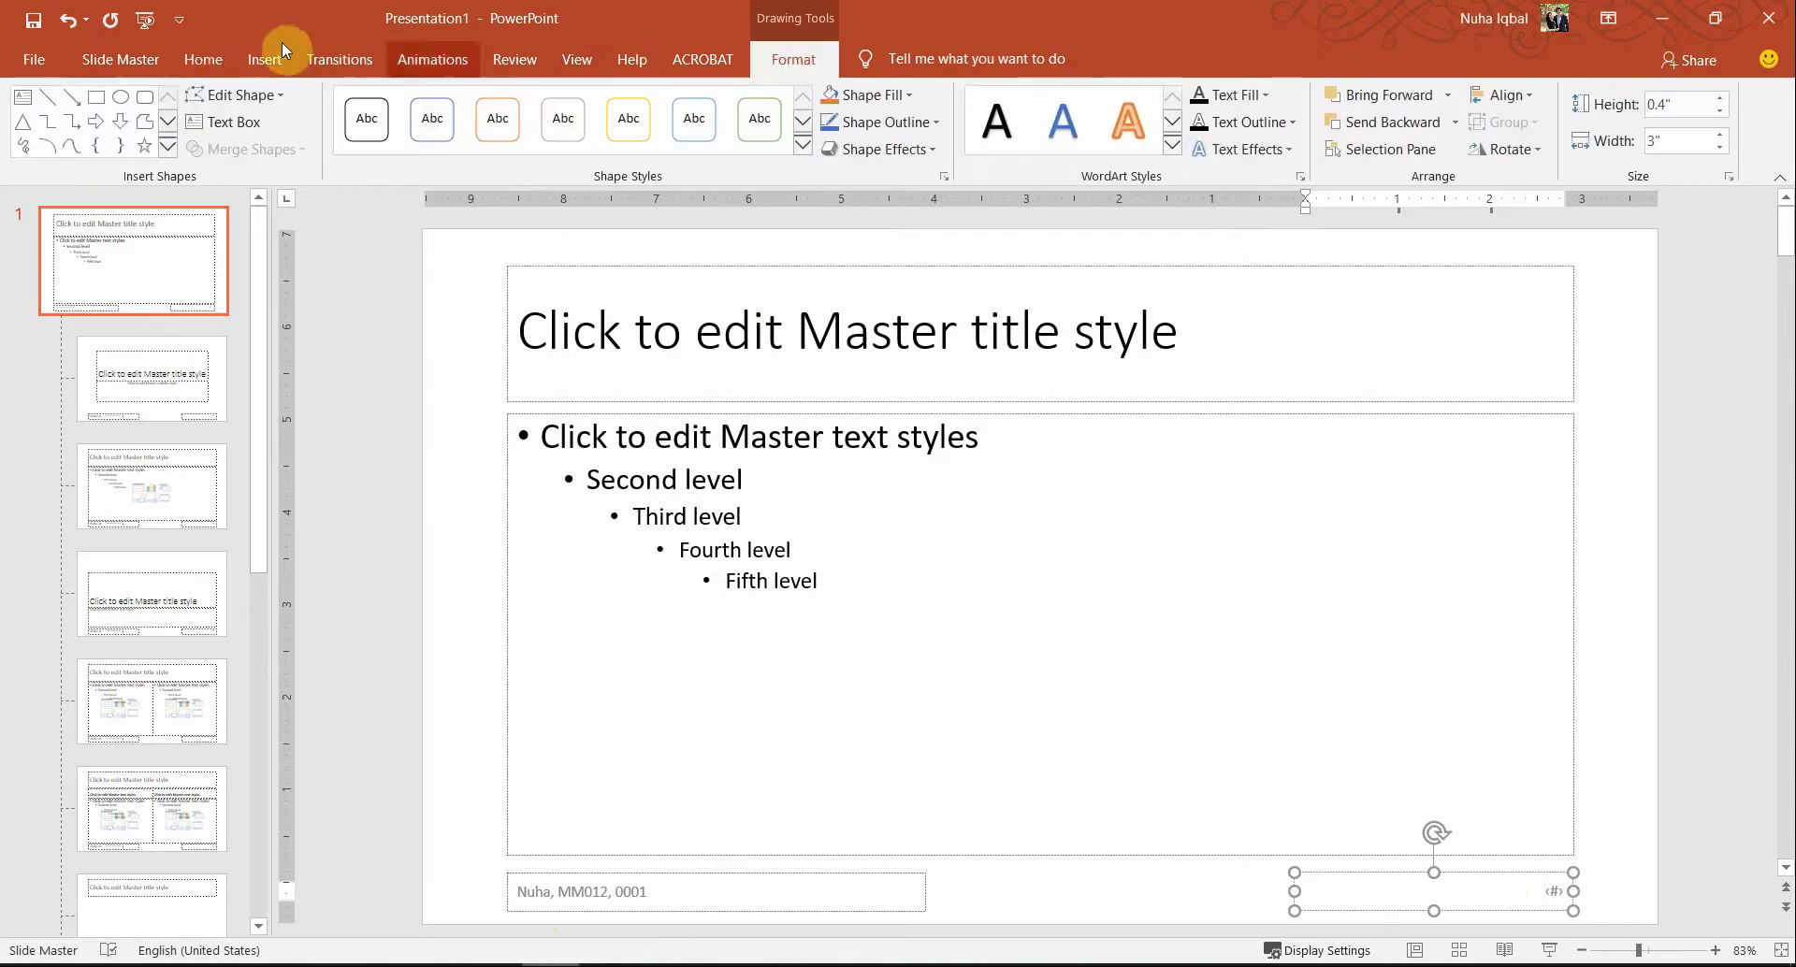
{"action": "left_click", "coordinate": [121, 58]}
{"action": "left_click", "coordinate": [962, 108]}
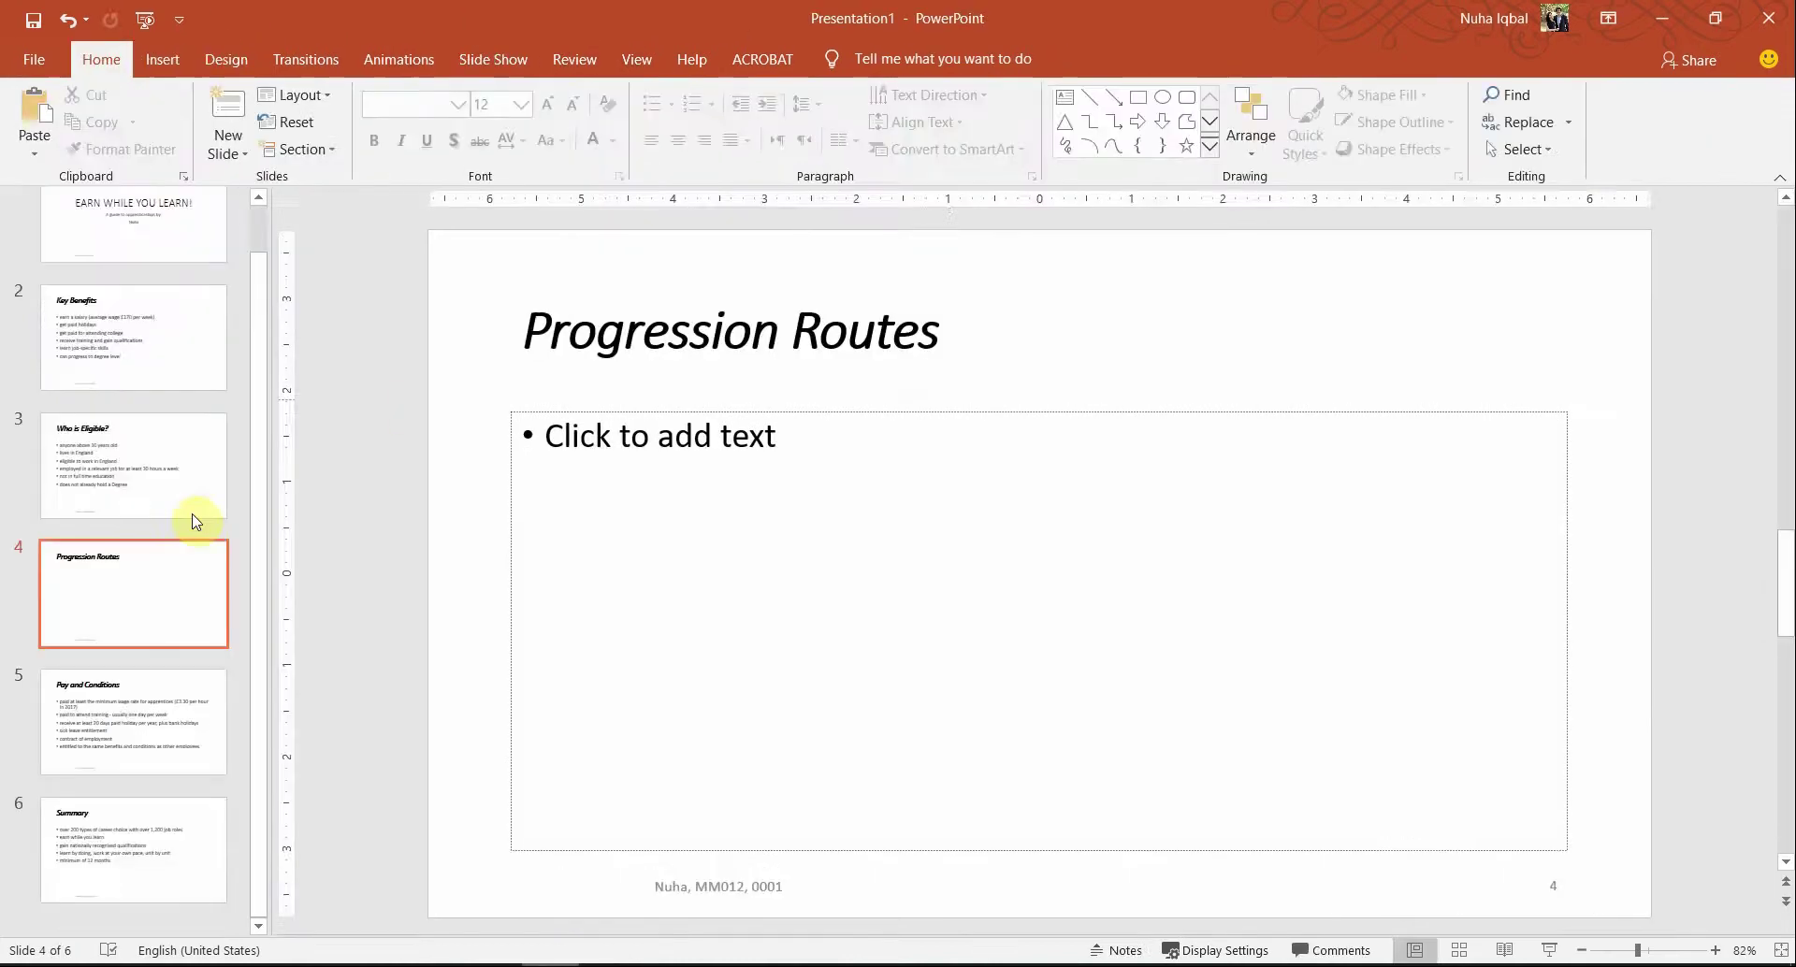
- Check the repositioned footer and the slide number on slides 2, 3 and 4
{"action": "left_click", "coordinate": [125, 349]}
{"action": "left_click", "coordinate": [144, 433]}
{"action": "left_click", "coordinate": [132, 617]}
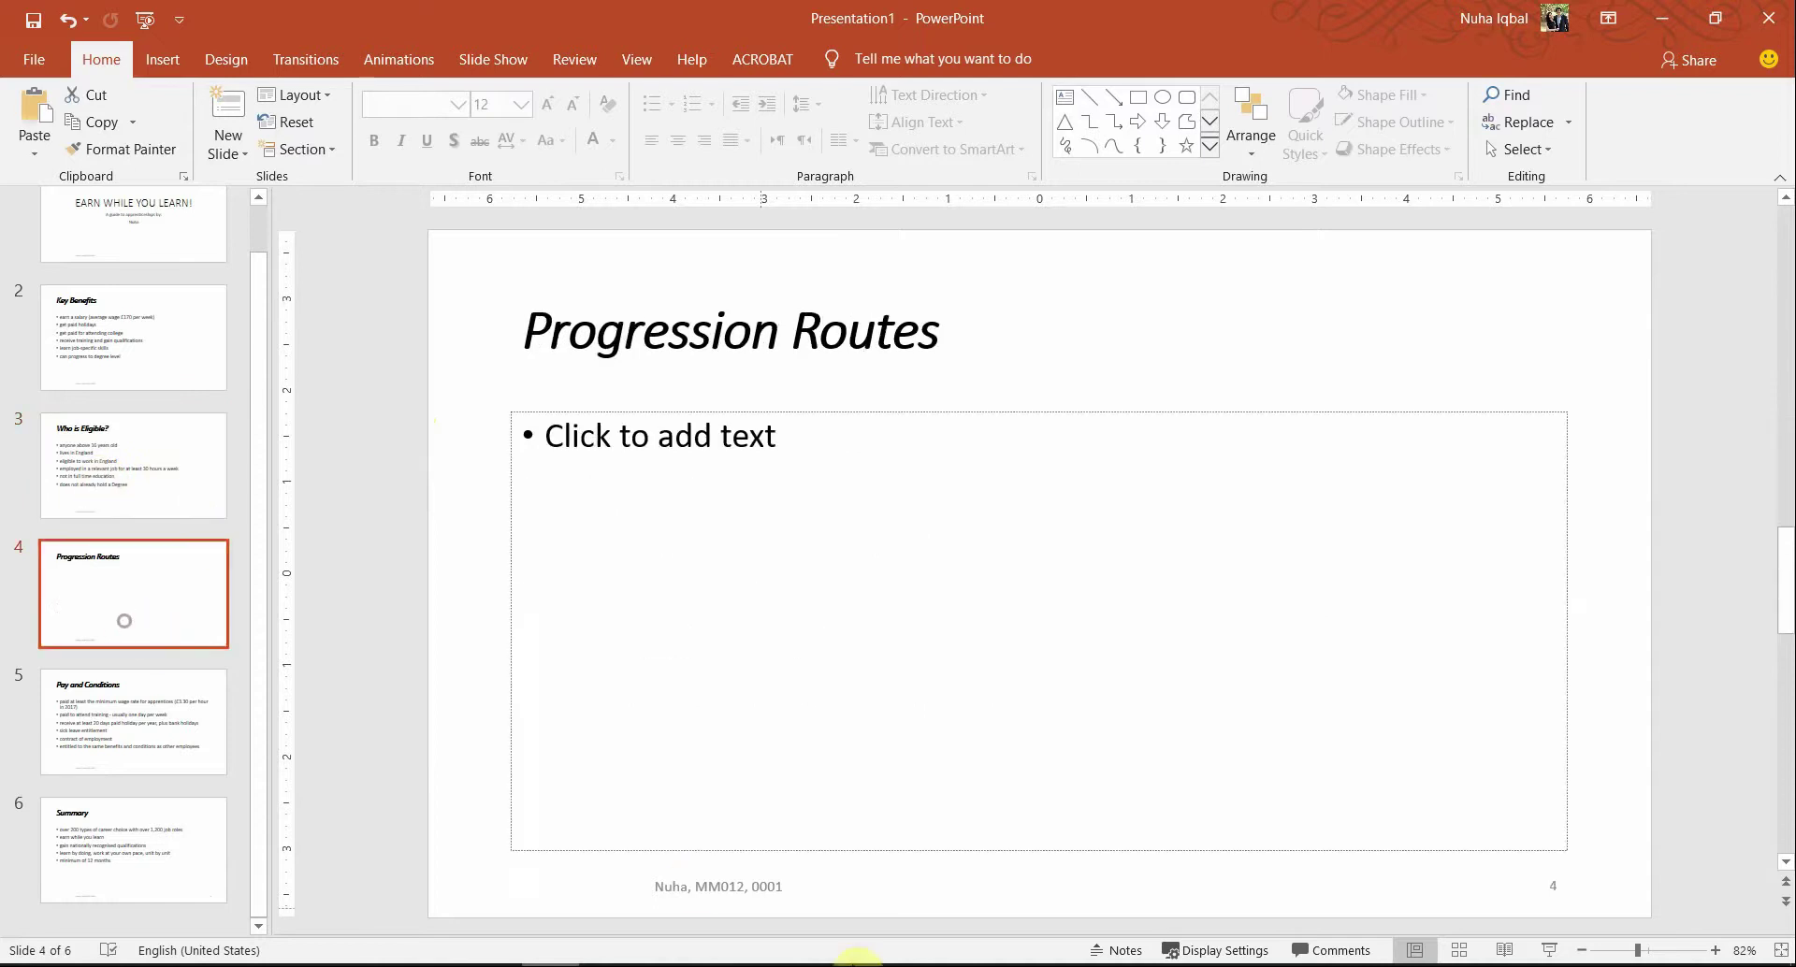
- Check the footer text position on the Progression Routes slide and on slide 1
{"action": "left_click", "coordinate": [689, 897]}
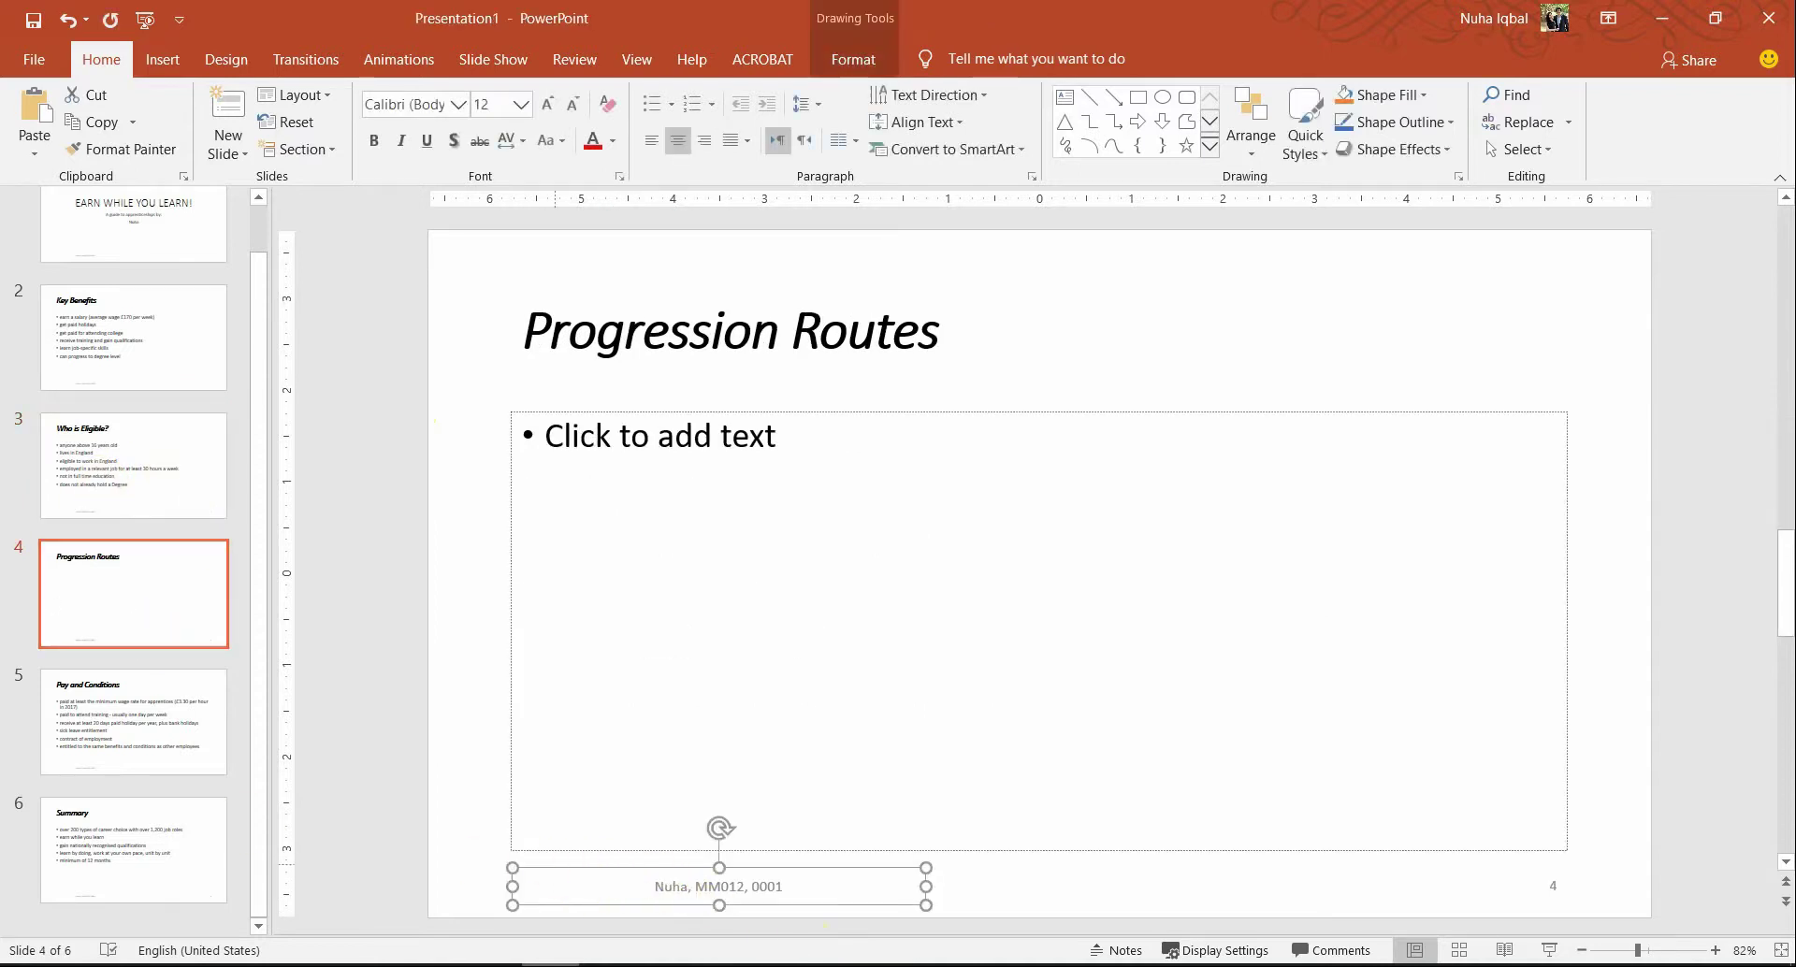
{"action": "scroll", "coordinate": [169, 523], "scroll_direction": "up", "scroll_amount": 1}
{"action": "left_click", "coordinate": [160, 510]}
{"action": "left_click", "coordinate": [157, 301]}
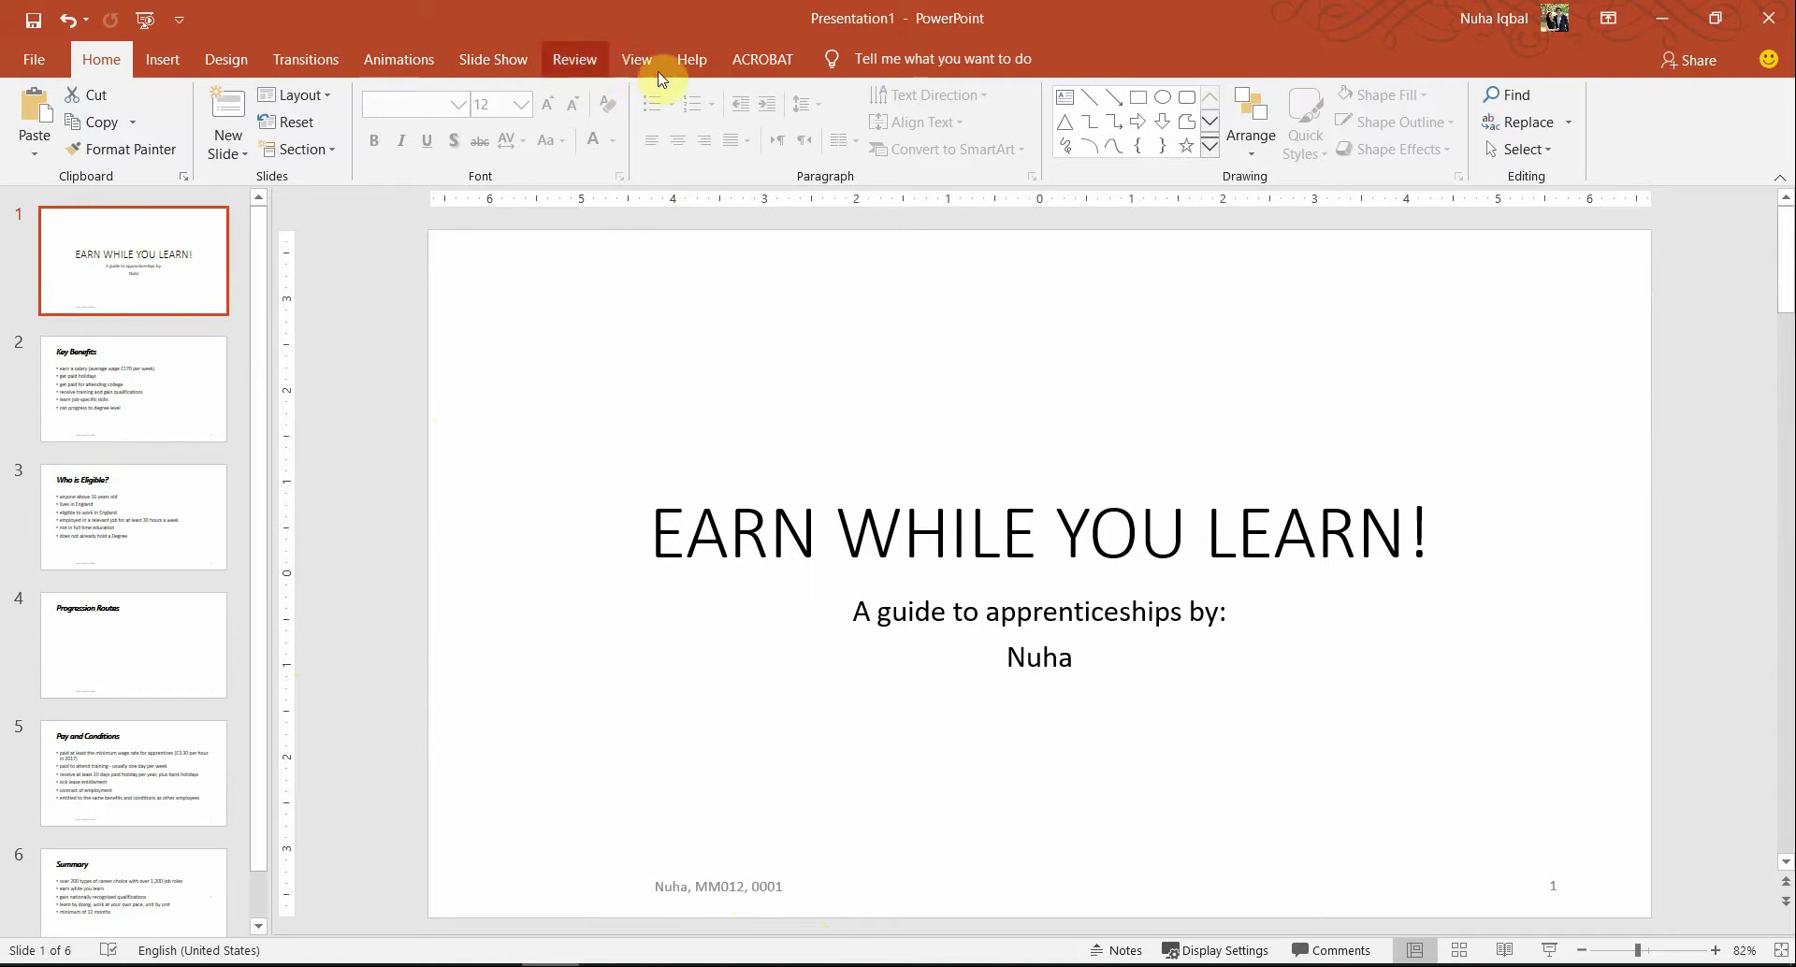
- In Slide Master view, narrow the top-level master's footer placeholder to fit its text, extend its left edge slightly outward, and close the view
{"action": "left_click", "coordinate": [659, 62]}
{"action": "left_click", "coordinate": [320, 150]}
{"action": "scroll", "coordinate": [149, 392], "scroll_direction": "up", "scroll_amount": 1}
{"action": "left_click", "coordinate": [166, 286]}
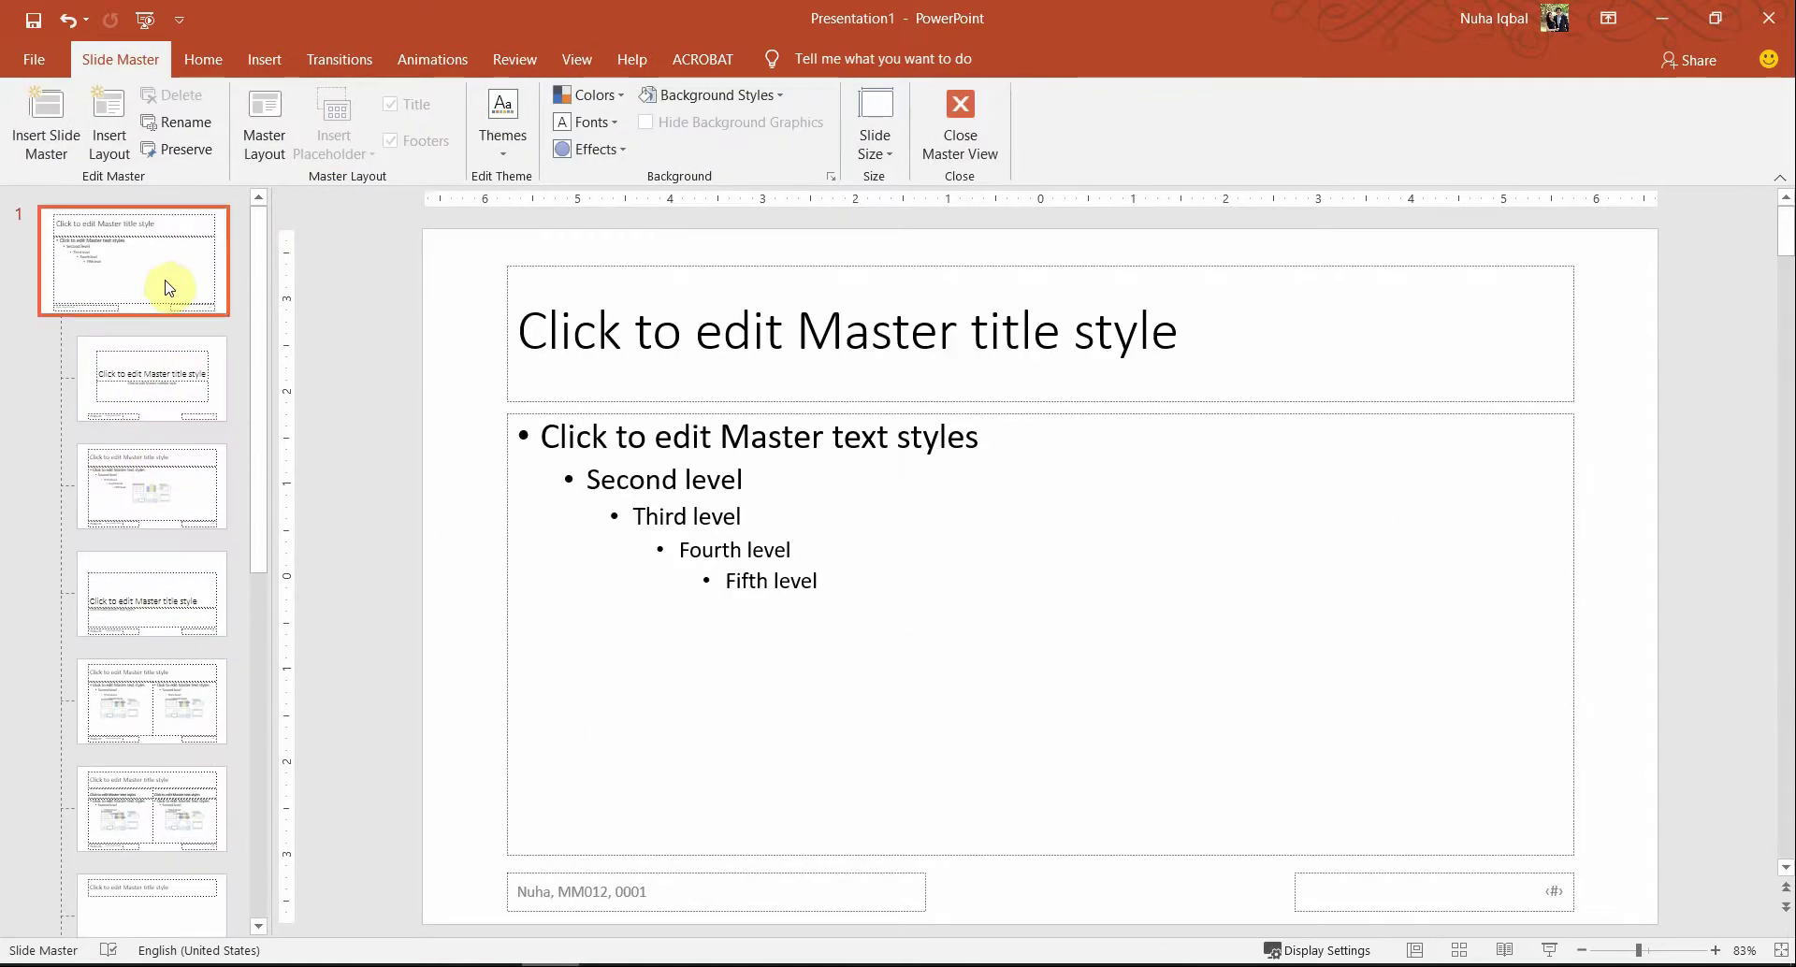
{"action": "left_click", "coordinate": [538, 896]}
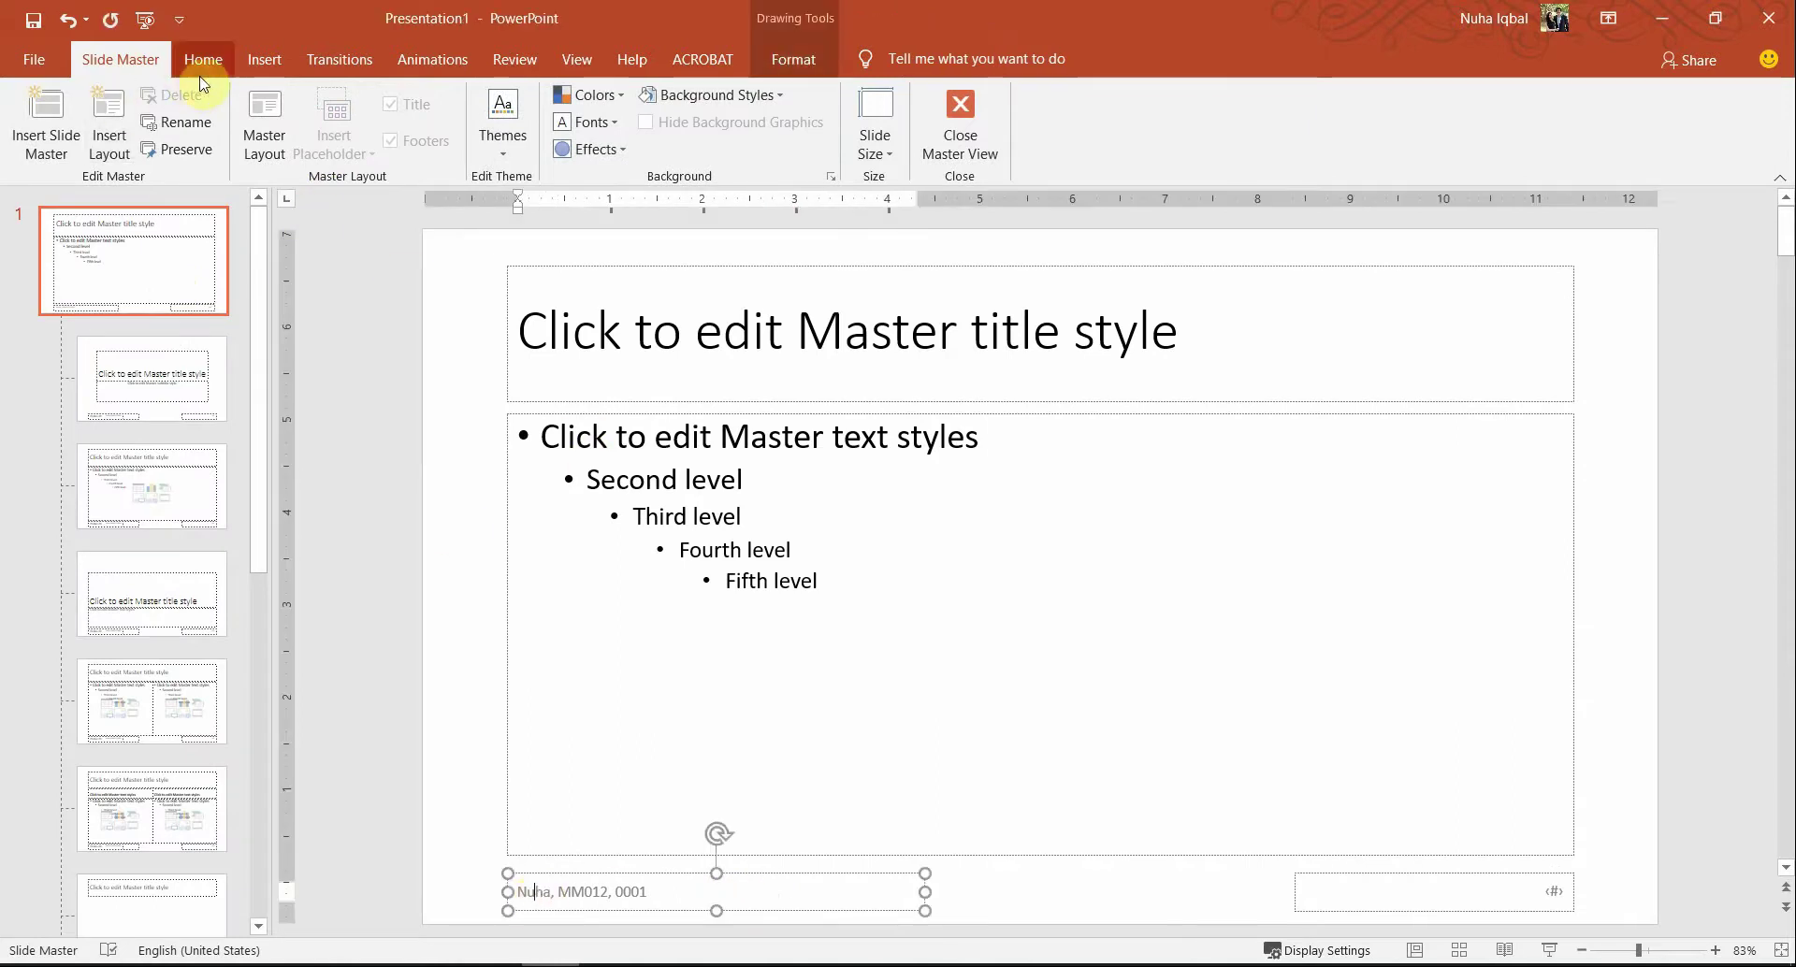
{"action": "left_click", "coordinate": [203, 59]}
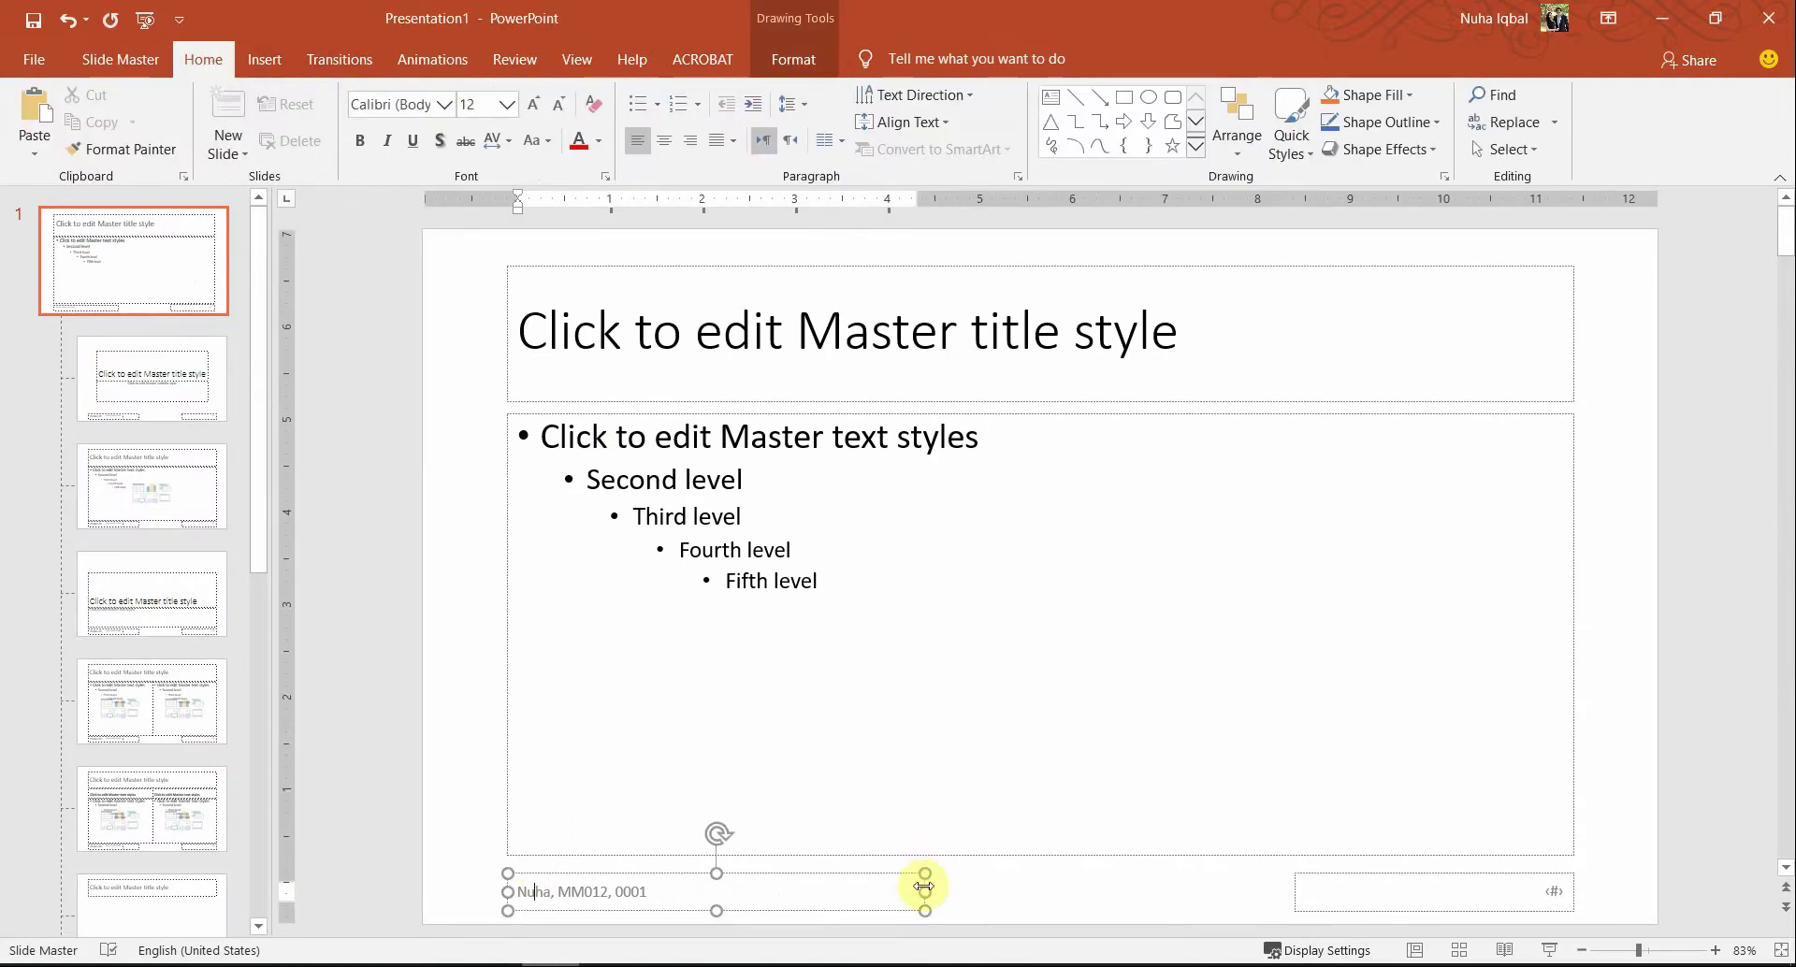
{"action": "left_click_drag", "start_coordinate": [925, 891], "coordinate": [688, 892]}
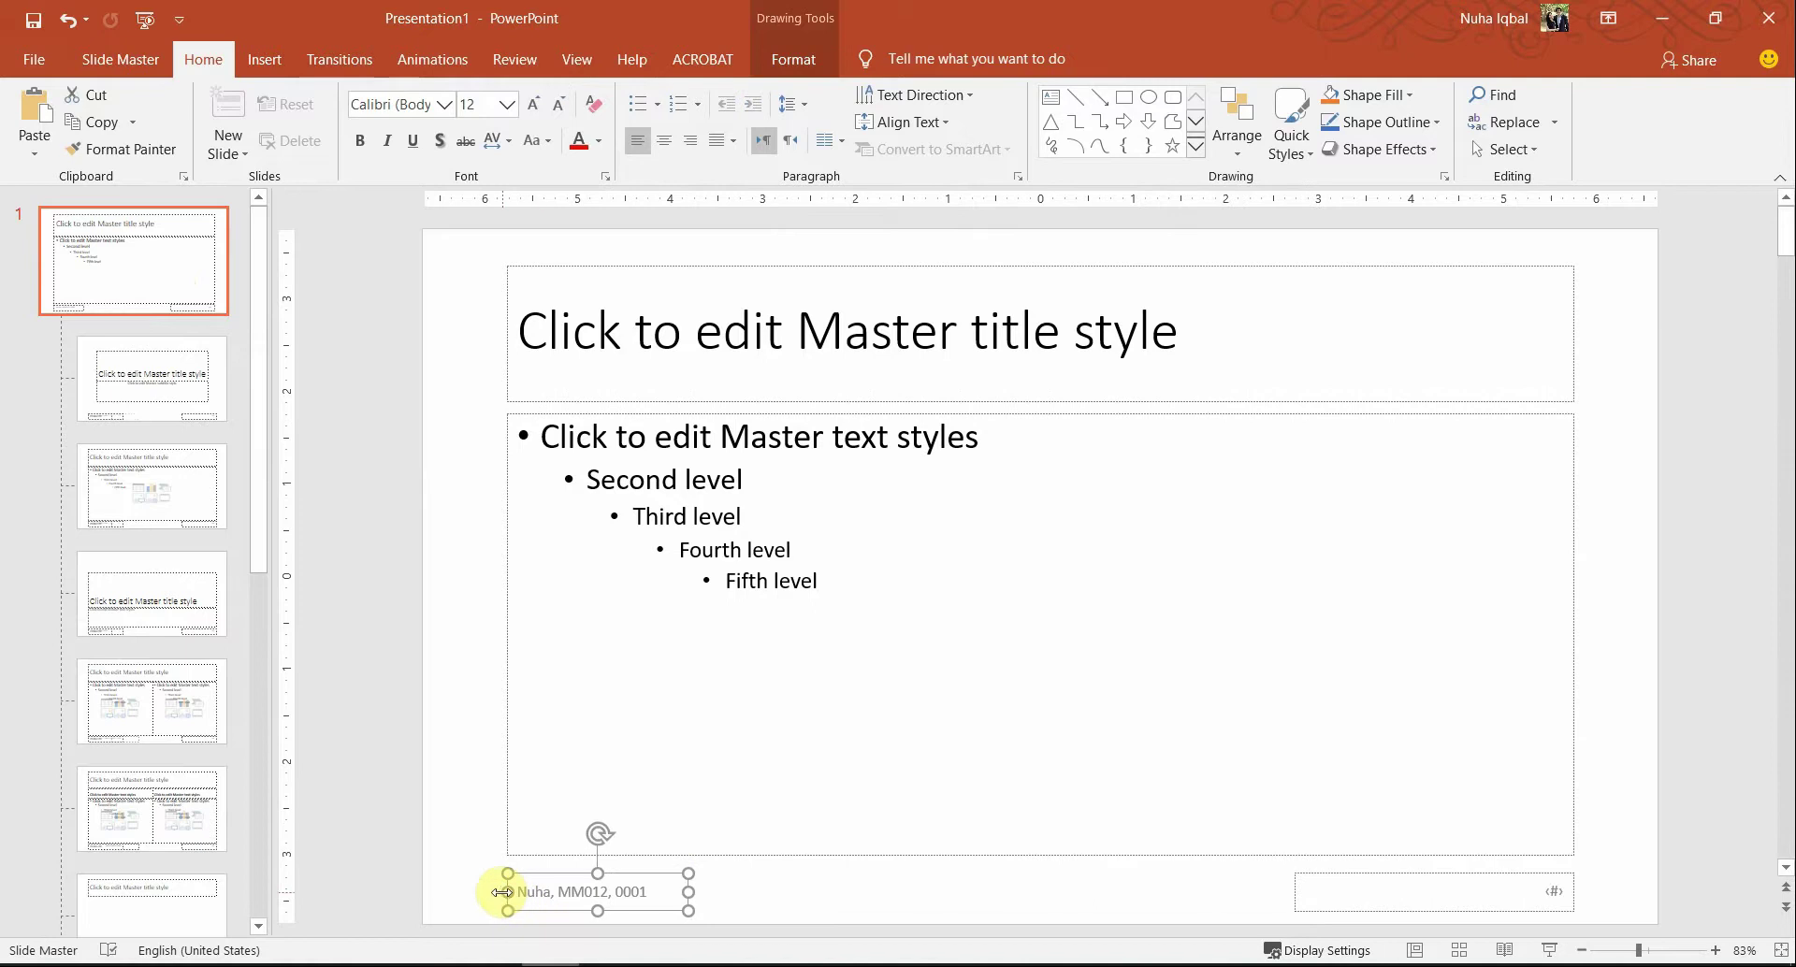
{"action": "left_click_drag", "start_coordinate": [504, 891], "coordinate": [495, 892]}
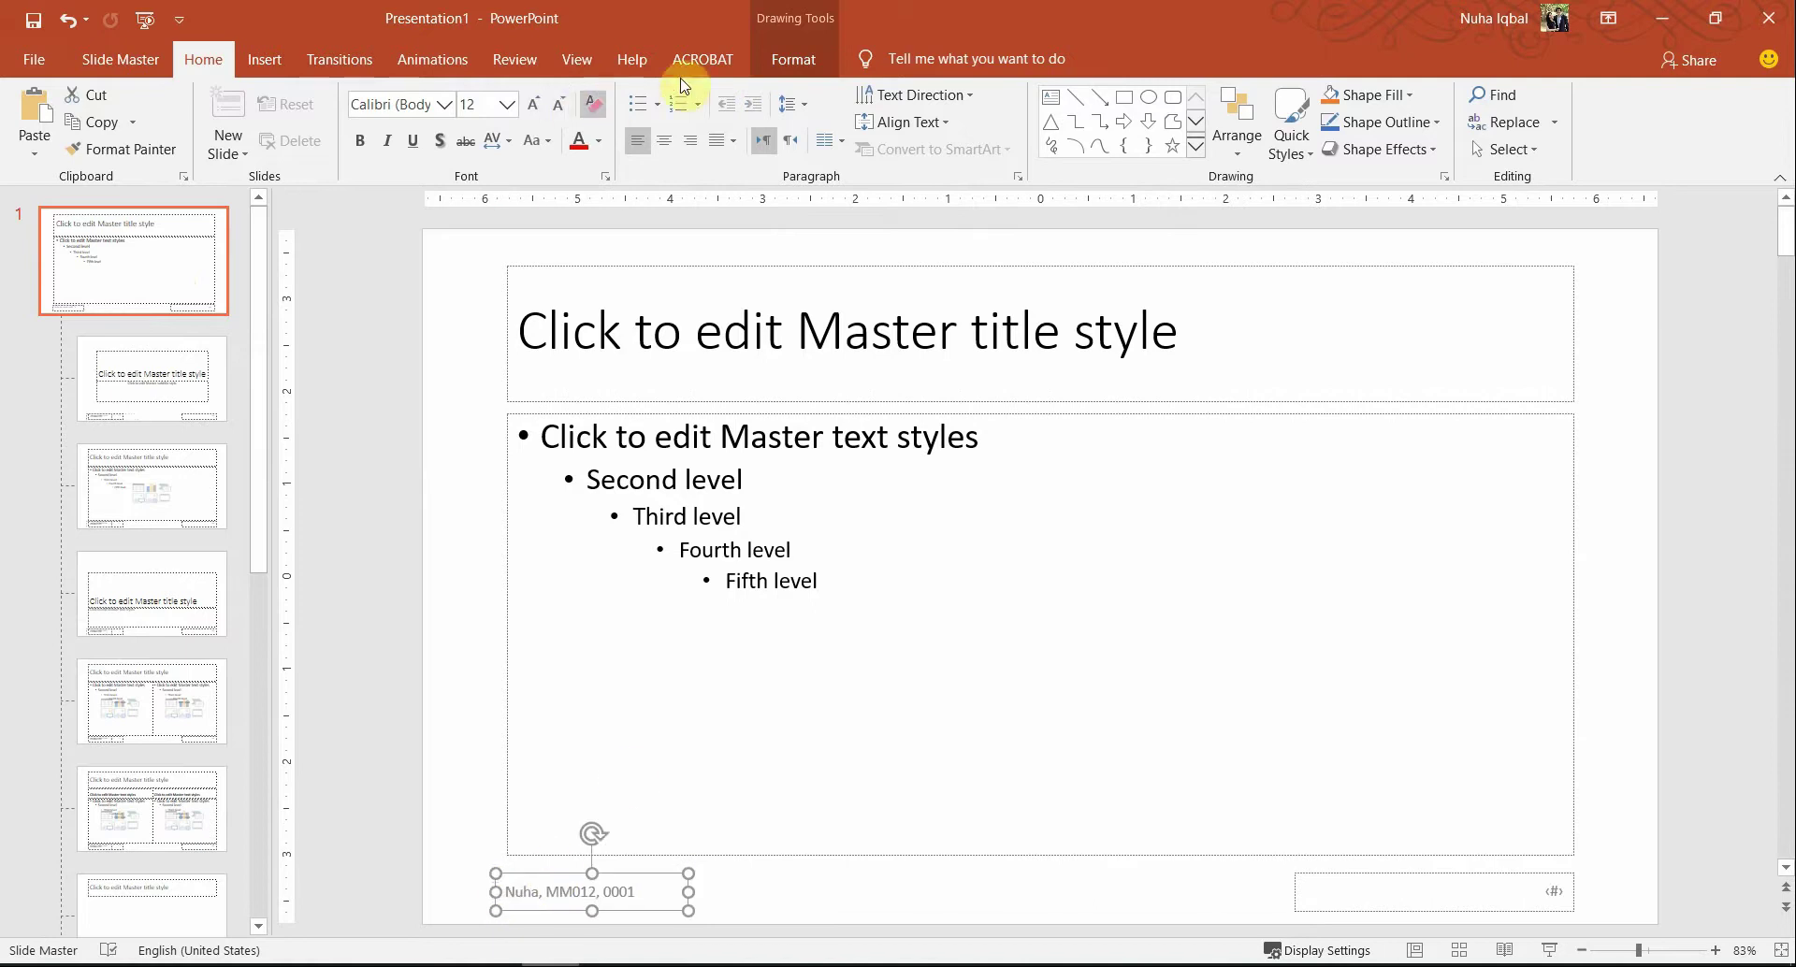
{"action": "left_click", "coordinate": [757, 62]}
{"action": "left_click", "coordinate": [126, 59]}
{"action": "left_click", "coordinate": [955, 131]}
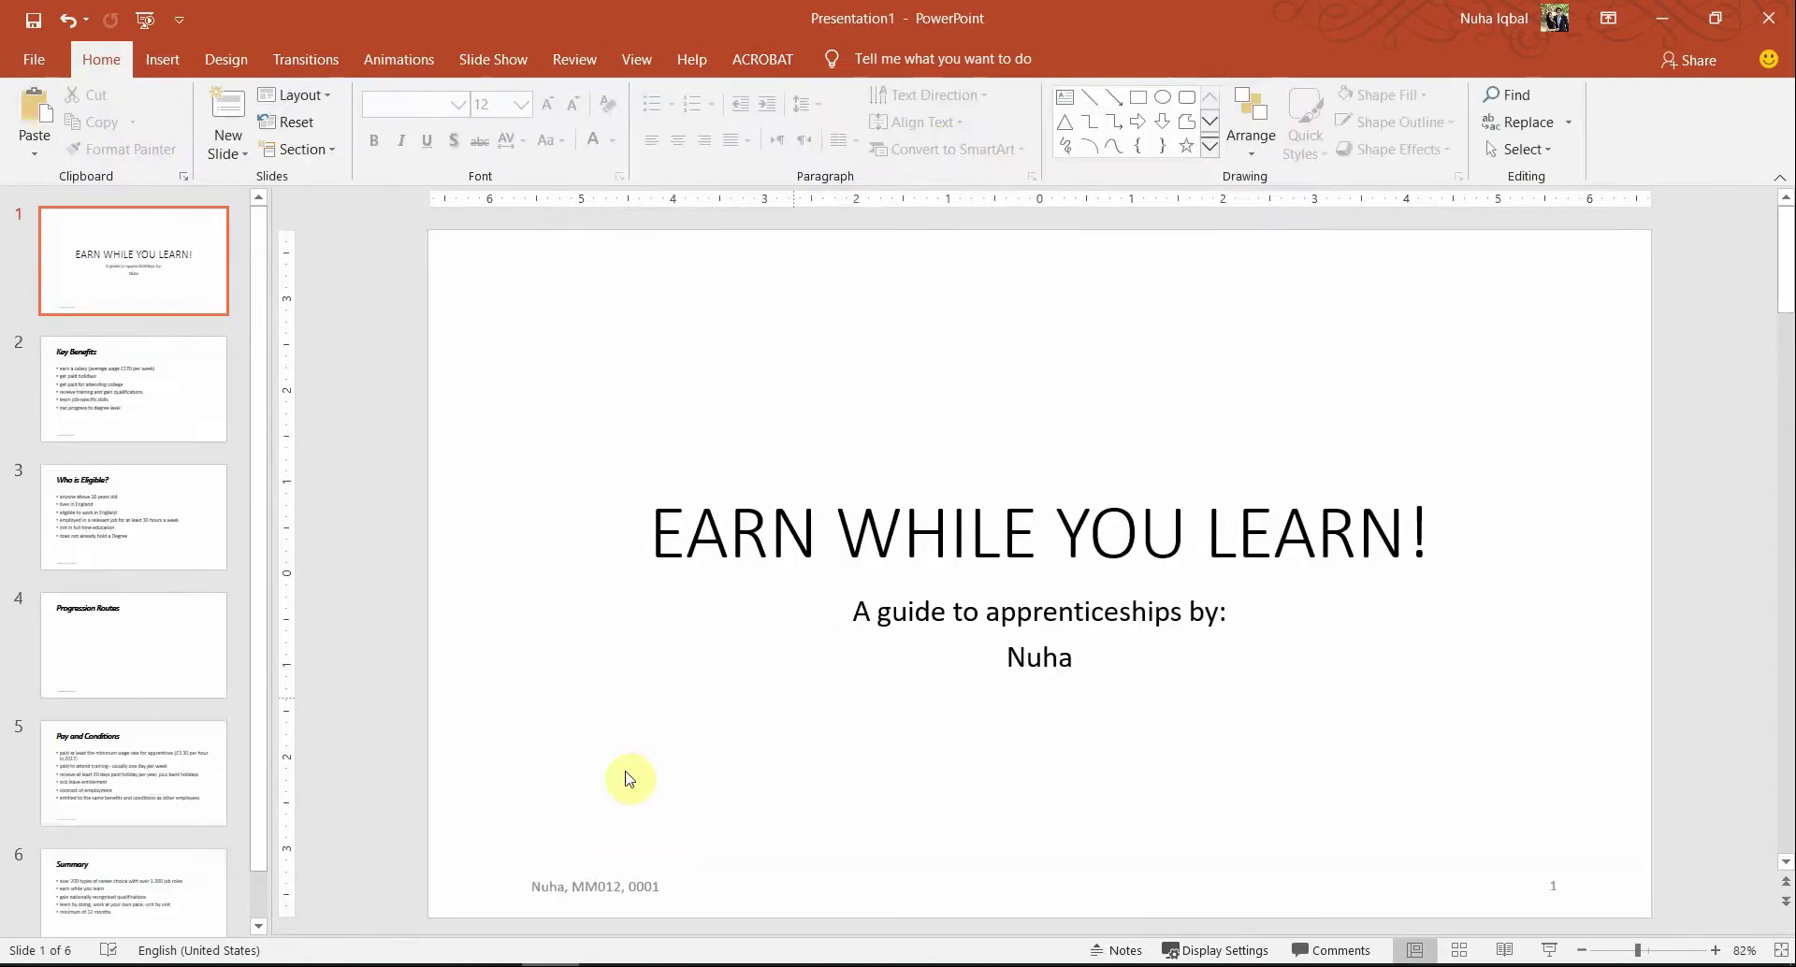
- Check the adjusted footer and the slide number on slides 2 to 5
{"action": "left_click", "coordinate": [169, 369]}
{"action": "left_click", "coordinate": [168, 496]}
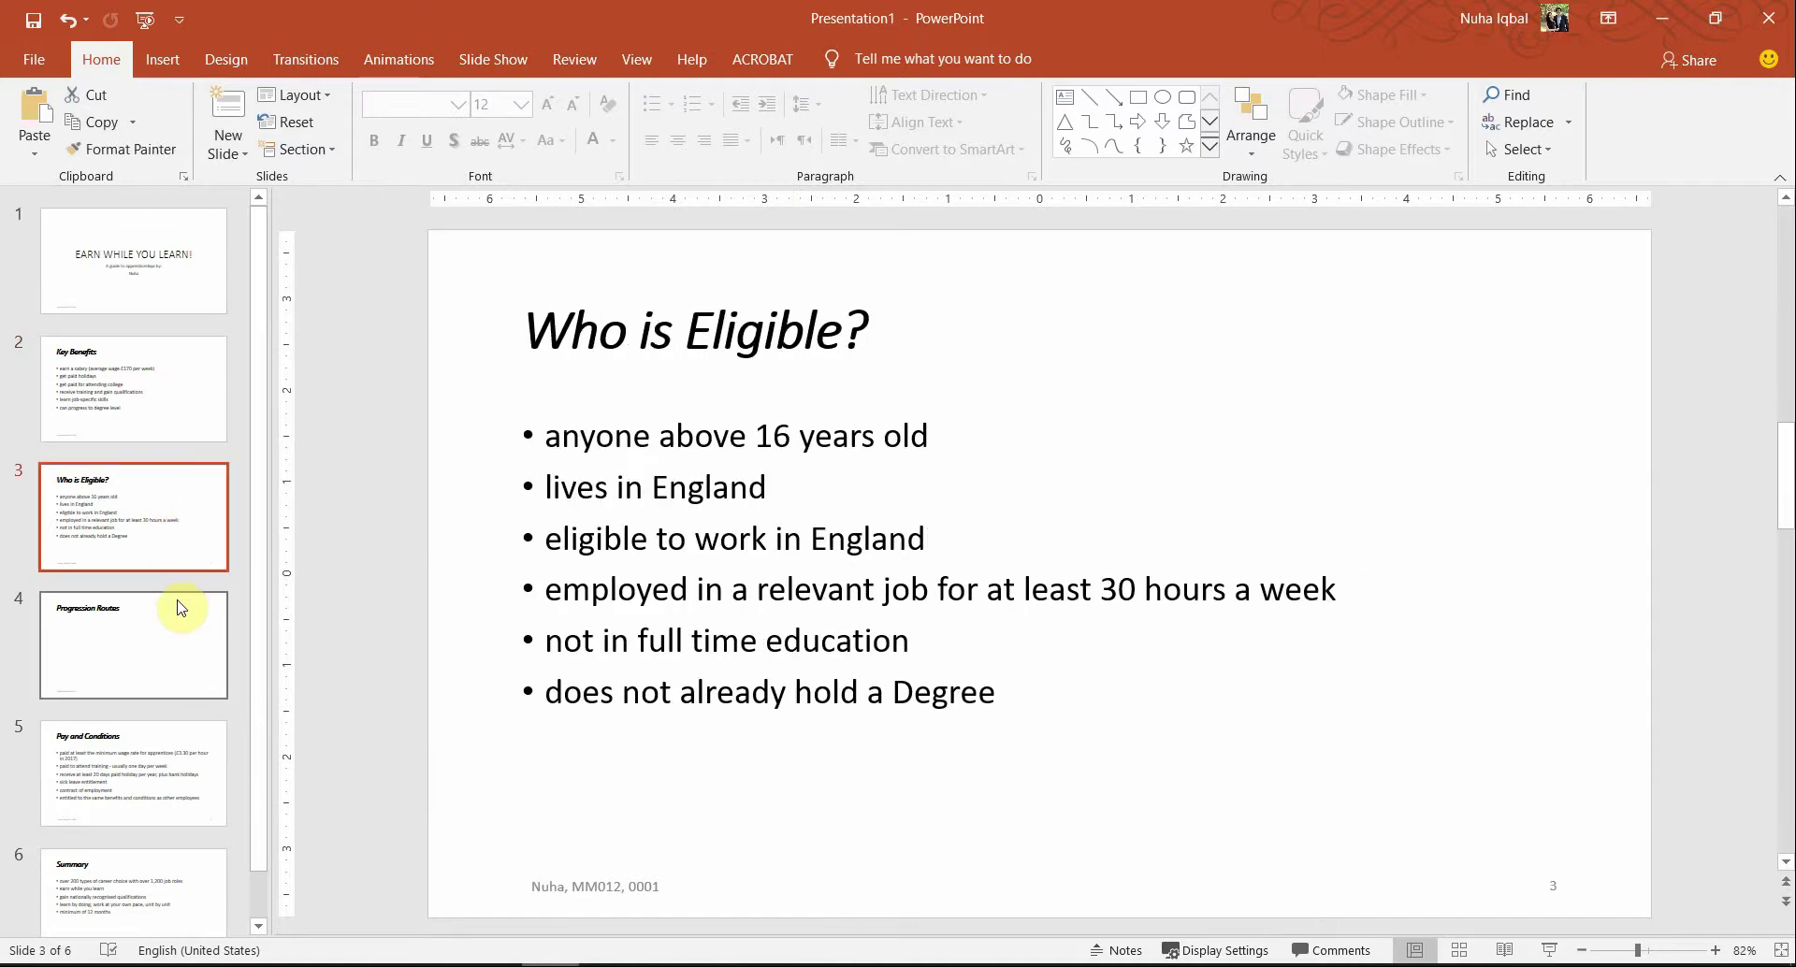
{"action": "left_click", "coordinate": [180, 636]}
{"action": "left_click", "coordinate": [155, 749]}
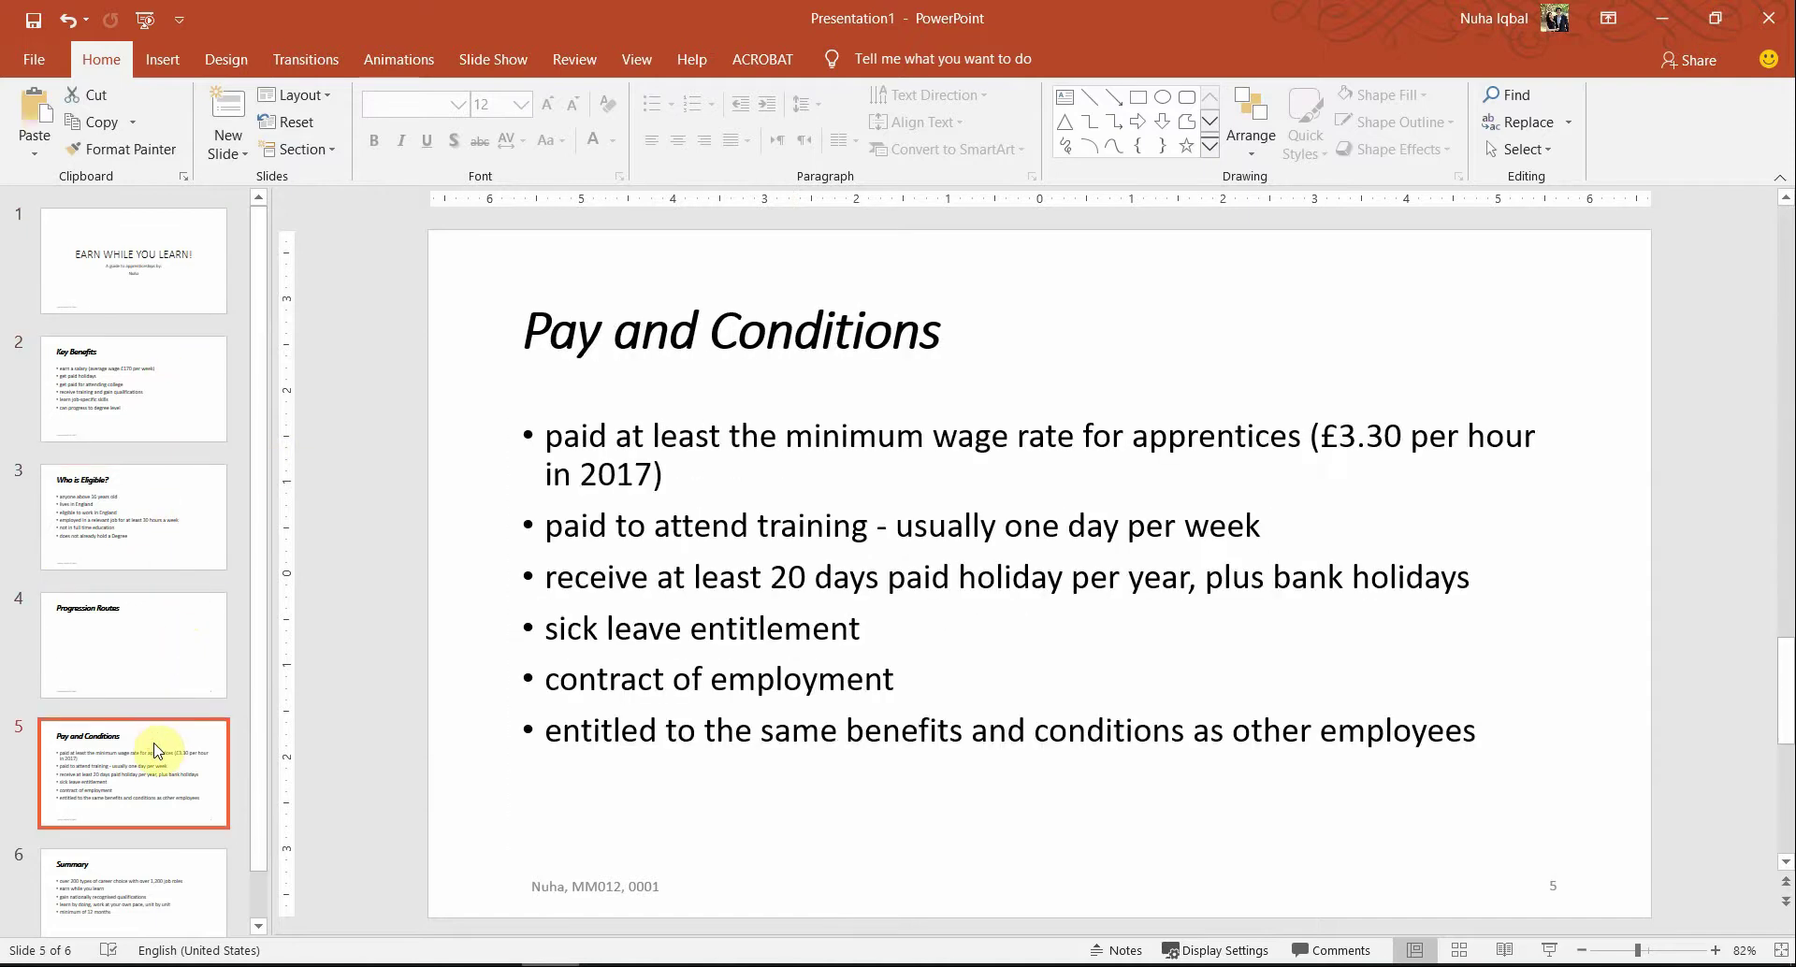
- Switch to the exam paper PDF, go to question 36 and highlight the slide title "Progression Routes"
{"action": "key", "text": "alt+Tab"}
{"action": "scroll", "coordinate": [734, 817], "scroll_direction": "down", "scroll_amount": 2}
{"action": "scroll", "coordinate": [653, 641], "scroll_direction": "down", "scroll_amount": 1}
{"action": "scroll", "coordinate": [659, 658], "scroll_direction": "down", "scroll_amount": 2, "text": "ctrl"}
{"action": "scroll", "coordinate": [664, 647], "scroll_direction": "down", "scroll_amount": 1, "text": "ctrl"}
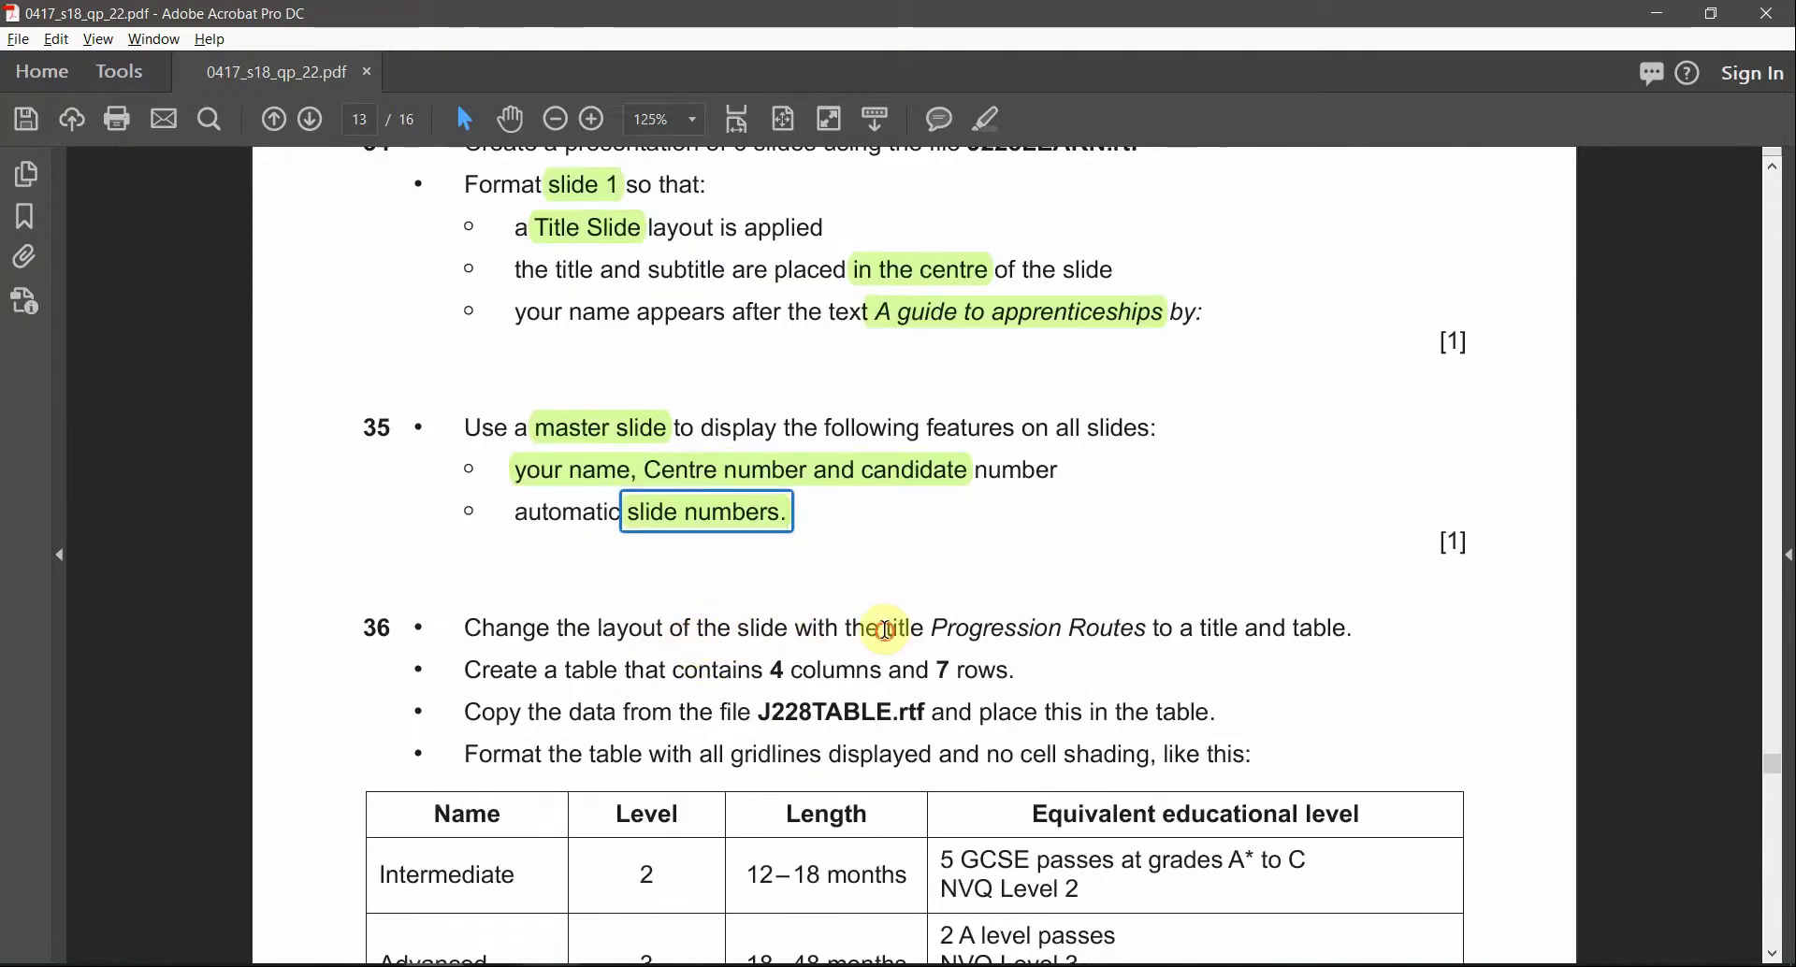
{"action": "left_click_drag", "start_coordinate": [947, 628], "coordinate": [1150, 632]}
{"action": "left_click", "coordinate": [1010, 631]}
{"action": "left_click_drag", "start_coordinate": [931, 628], "coordinate": [1142, 629]}
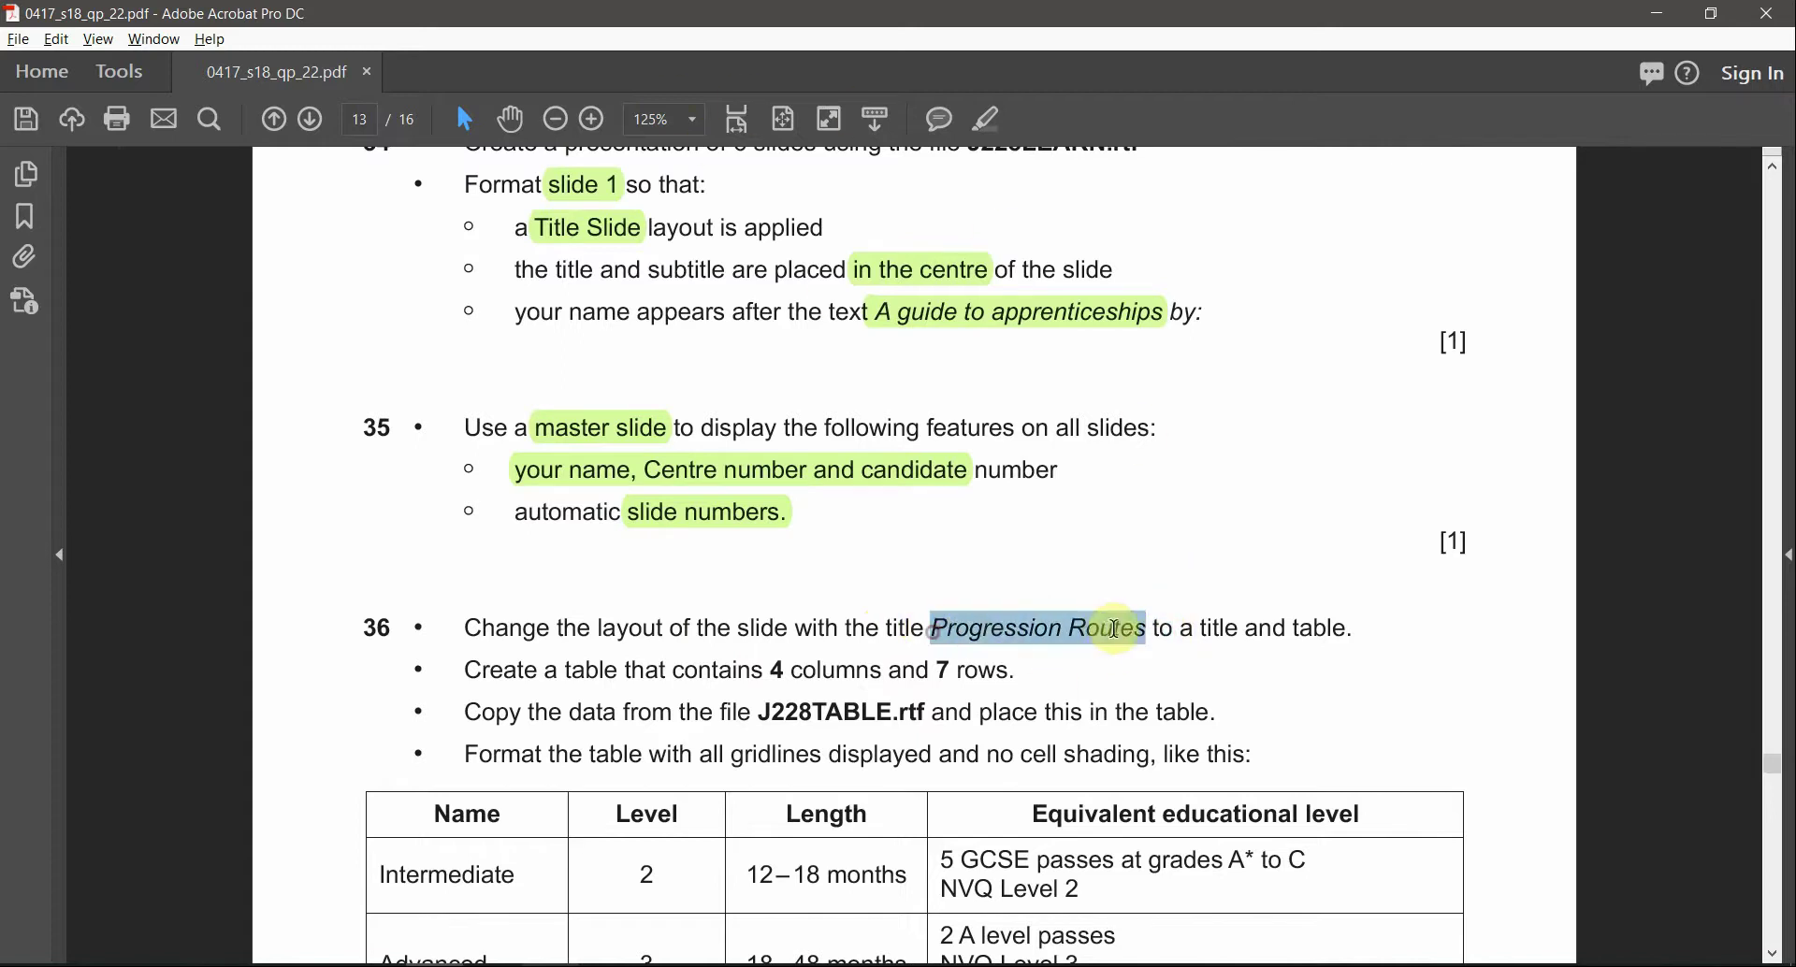
{"action": "left_click", "coordinate": [985, 140]}
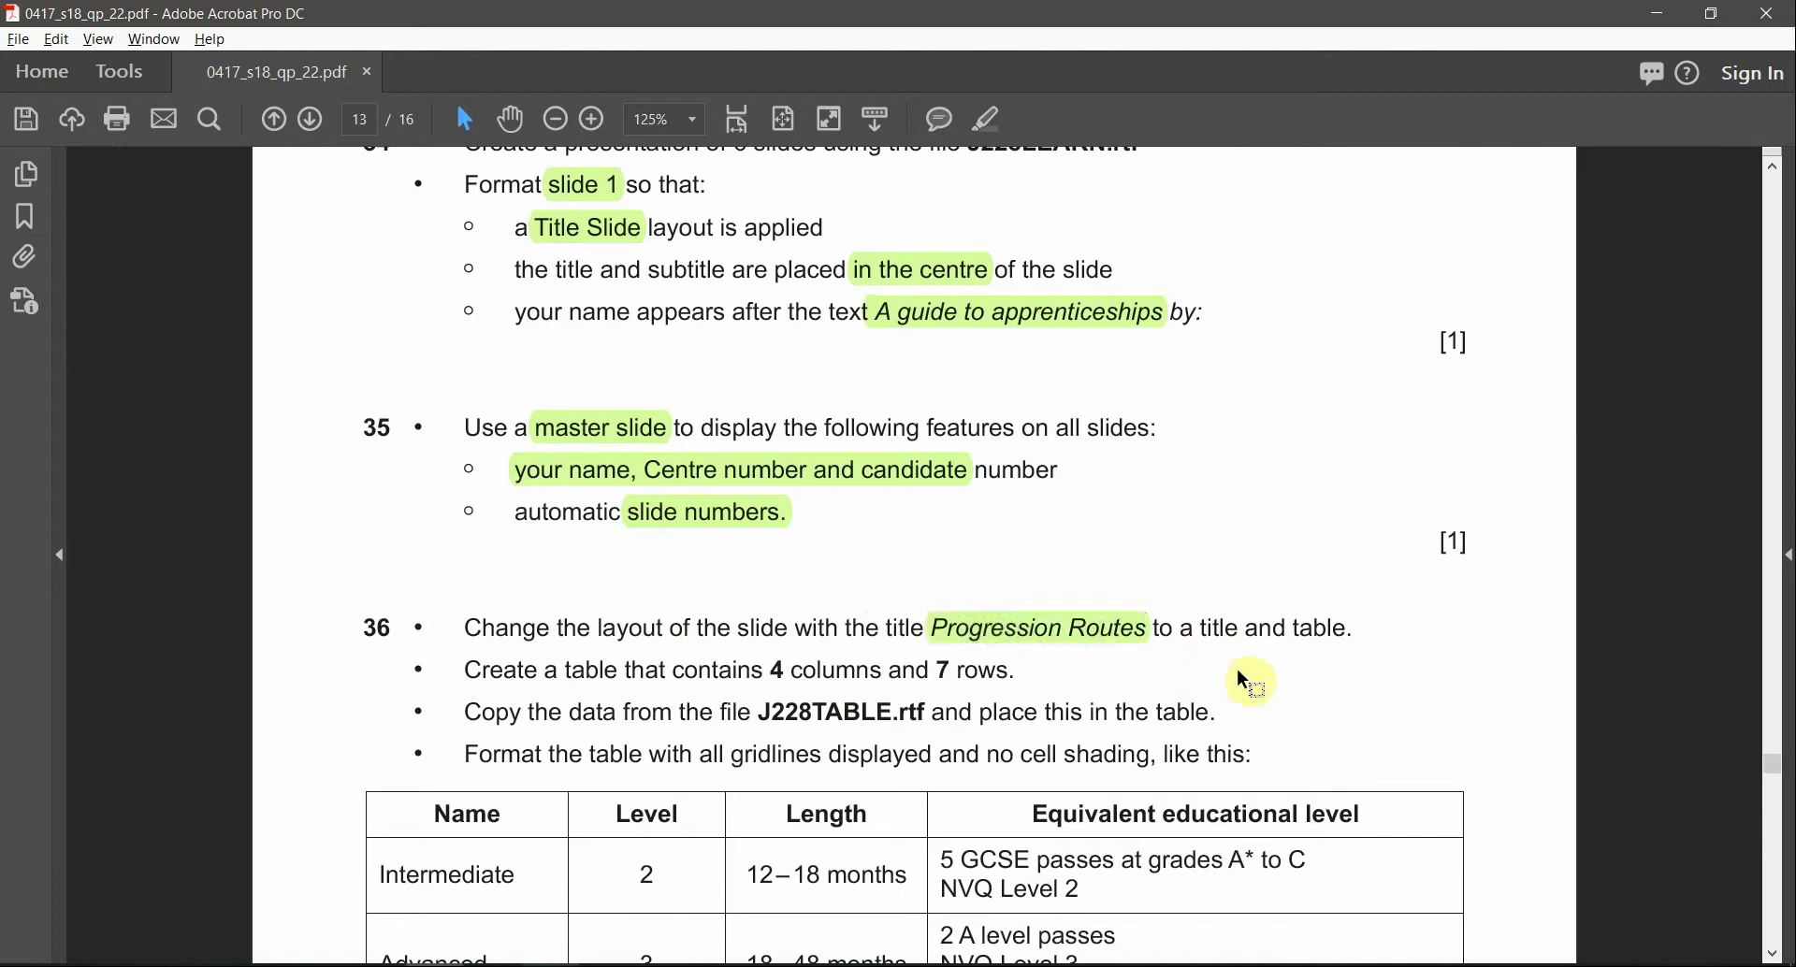
- Compare question 36's layout instruction in the exam paper with the Progression Routes slide in PowerPoint
{"action": "key", "text": "alt+Tab"}
{"action": "key", "text": "alt+Tab"}
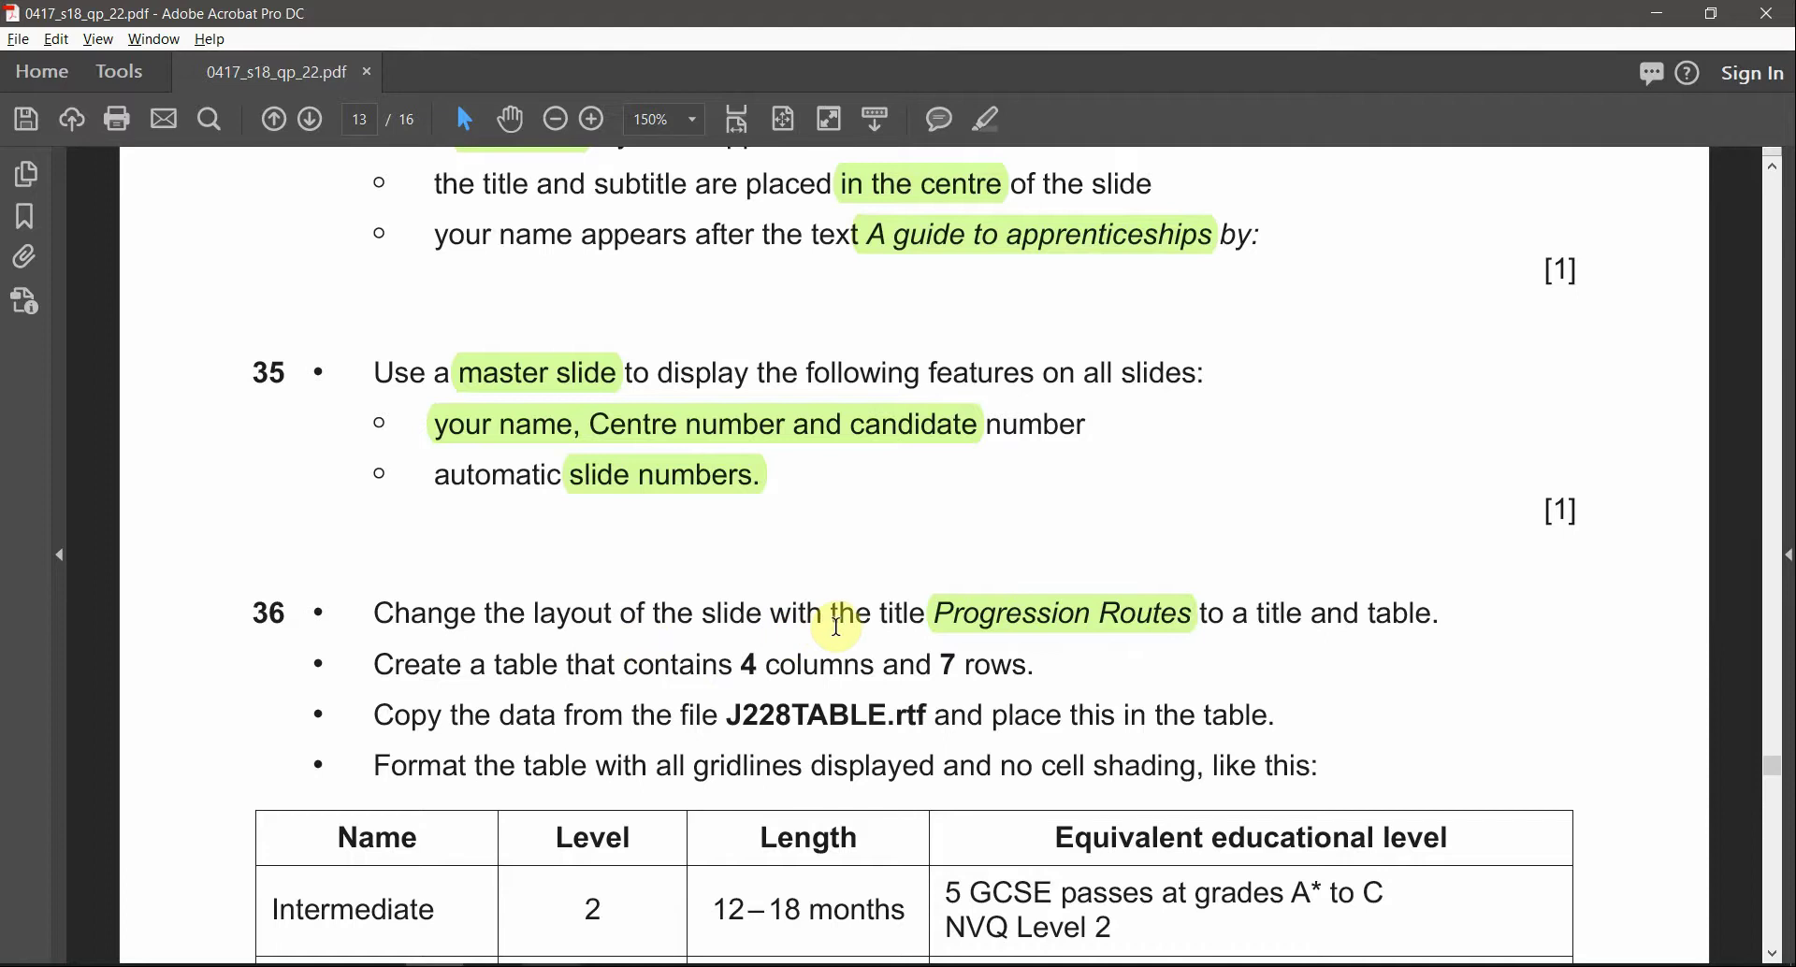
{"action": "key", "text": "alt+Tab"}
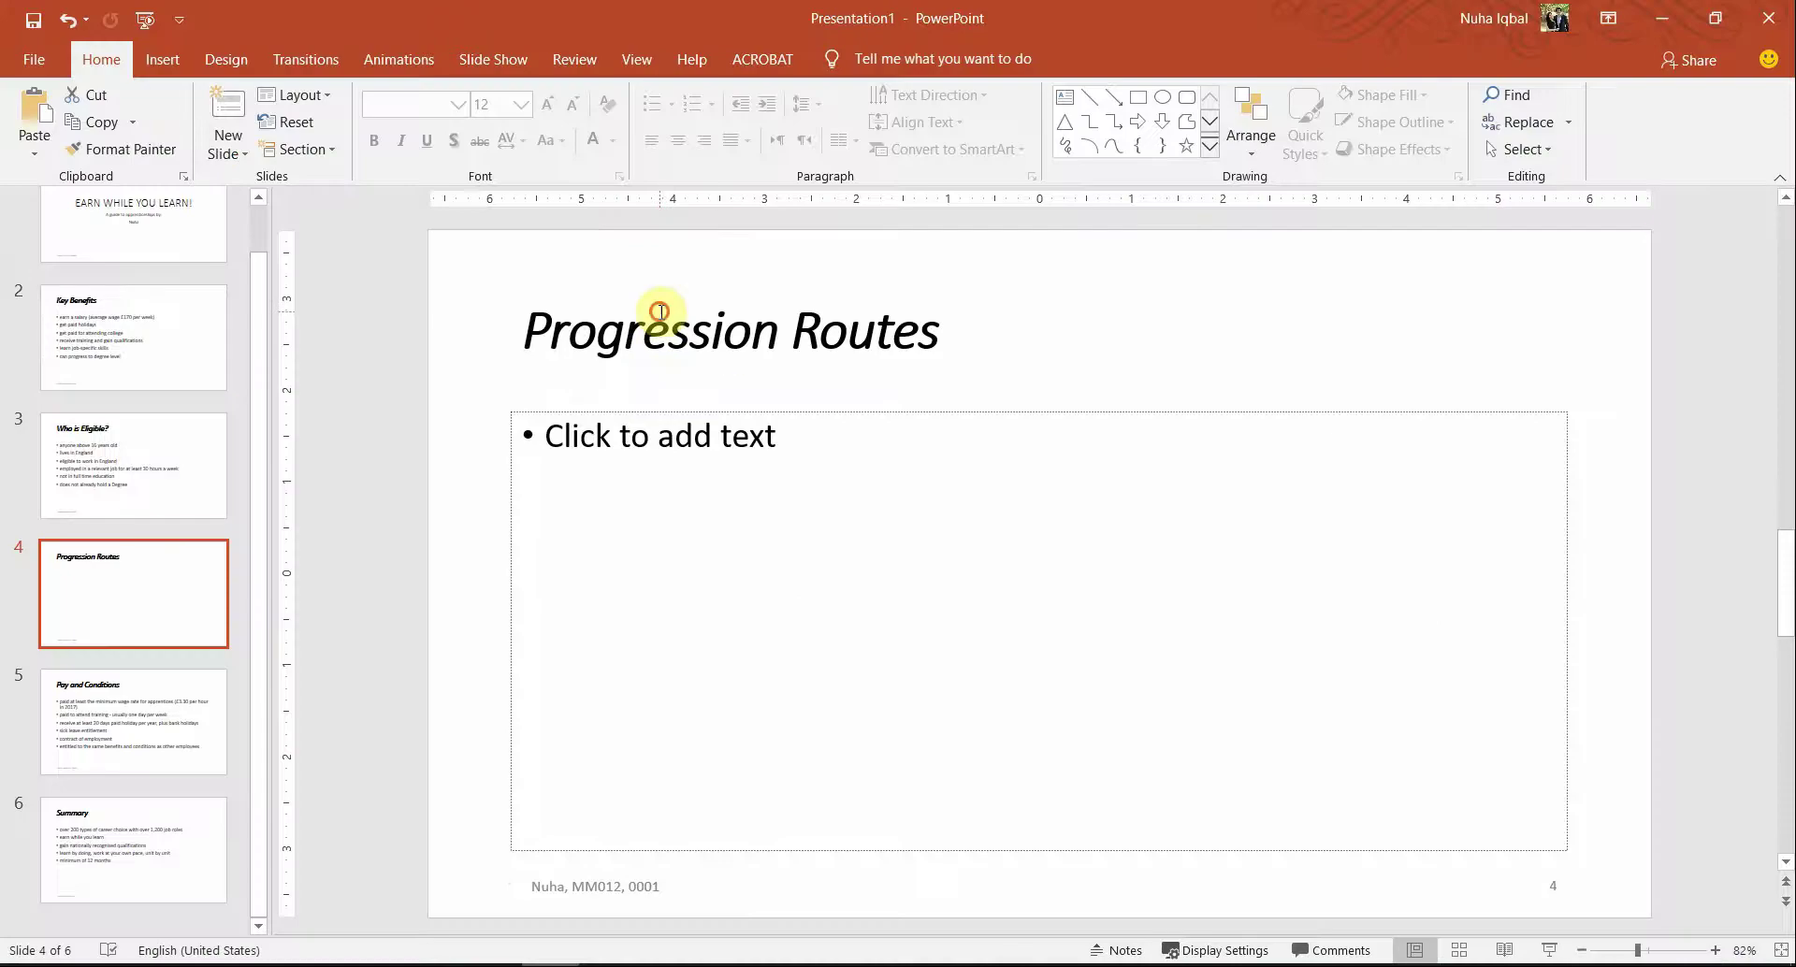
{"action": "left_click", "coordinate": [665, 333]}
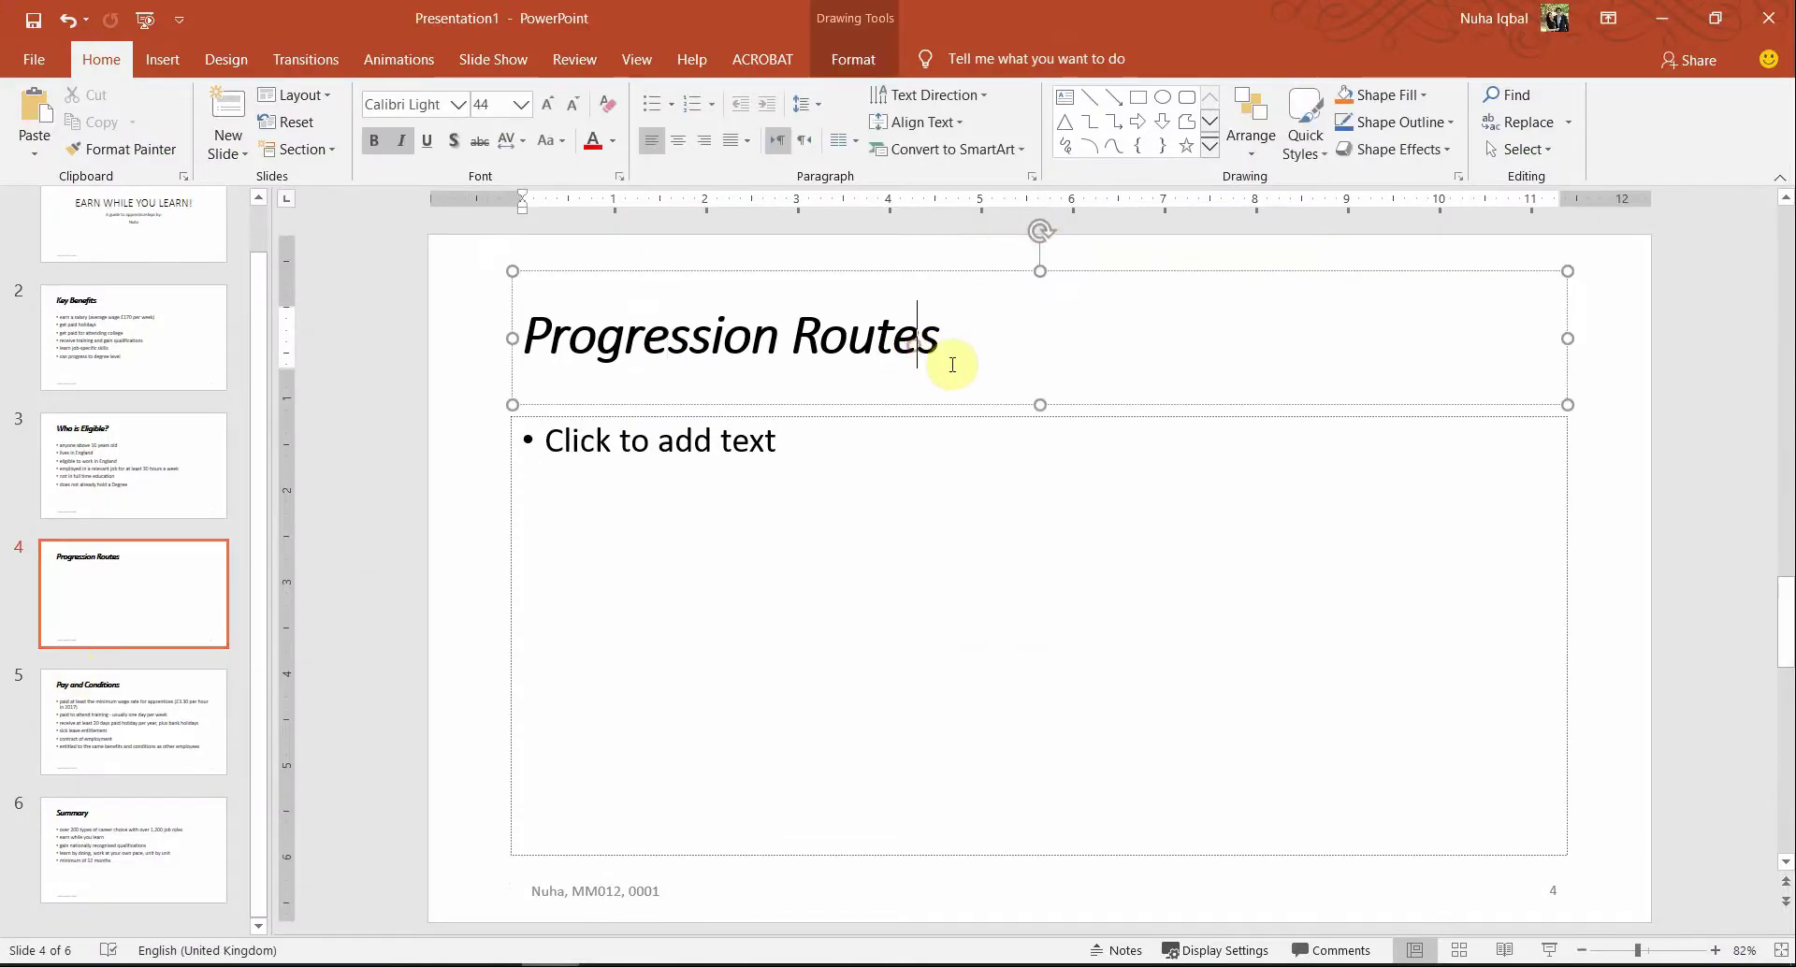
{"action": "left_click_drag", "start_coordinate": [842, 349], "coordinate": [574, 353]}
{"action": "key", "text": "alt+Tab"}
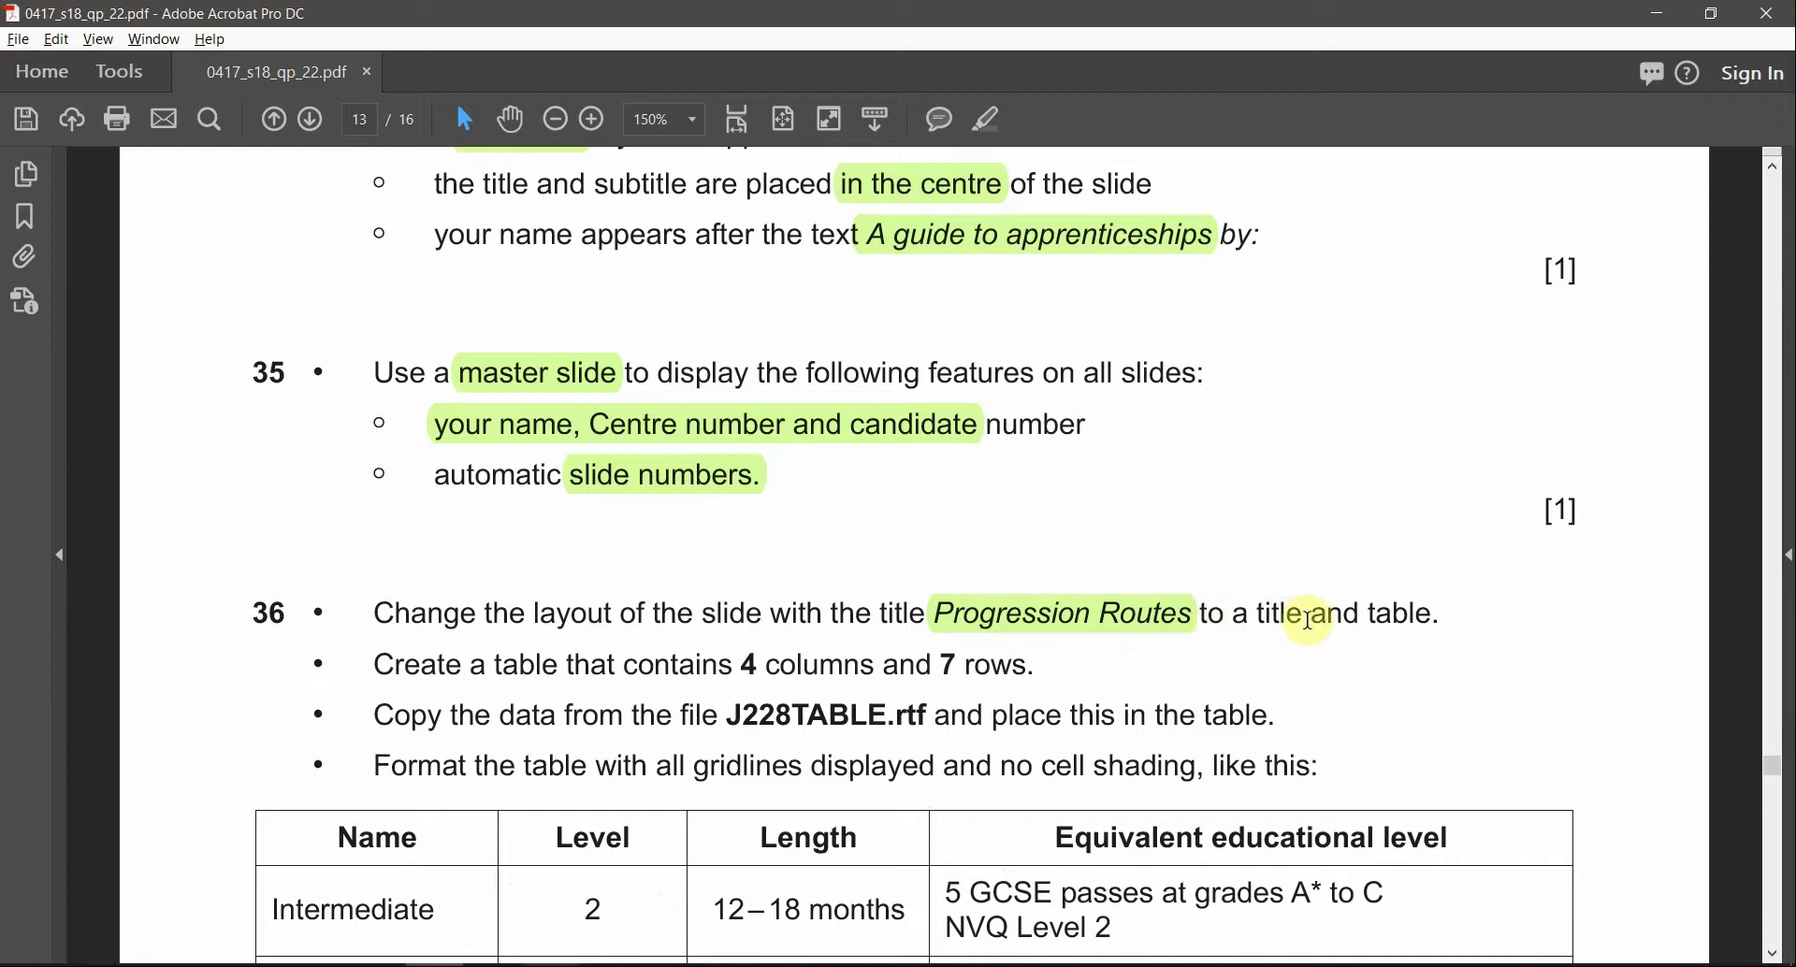
{"action": "key", "text": "alt+Tab"}
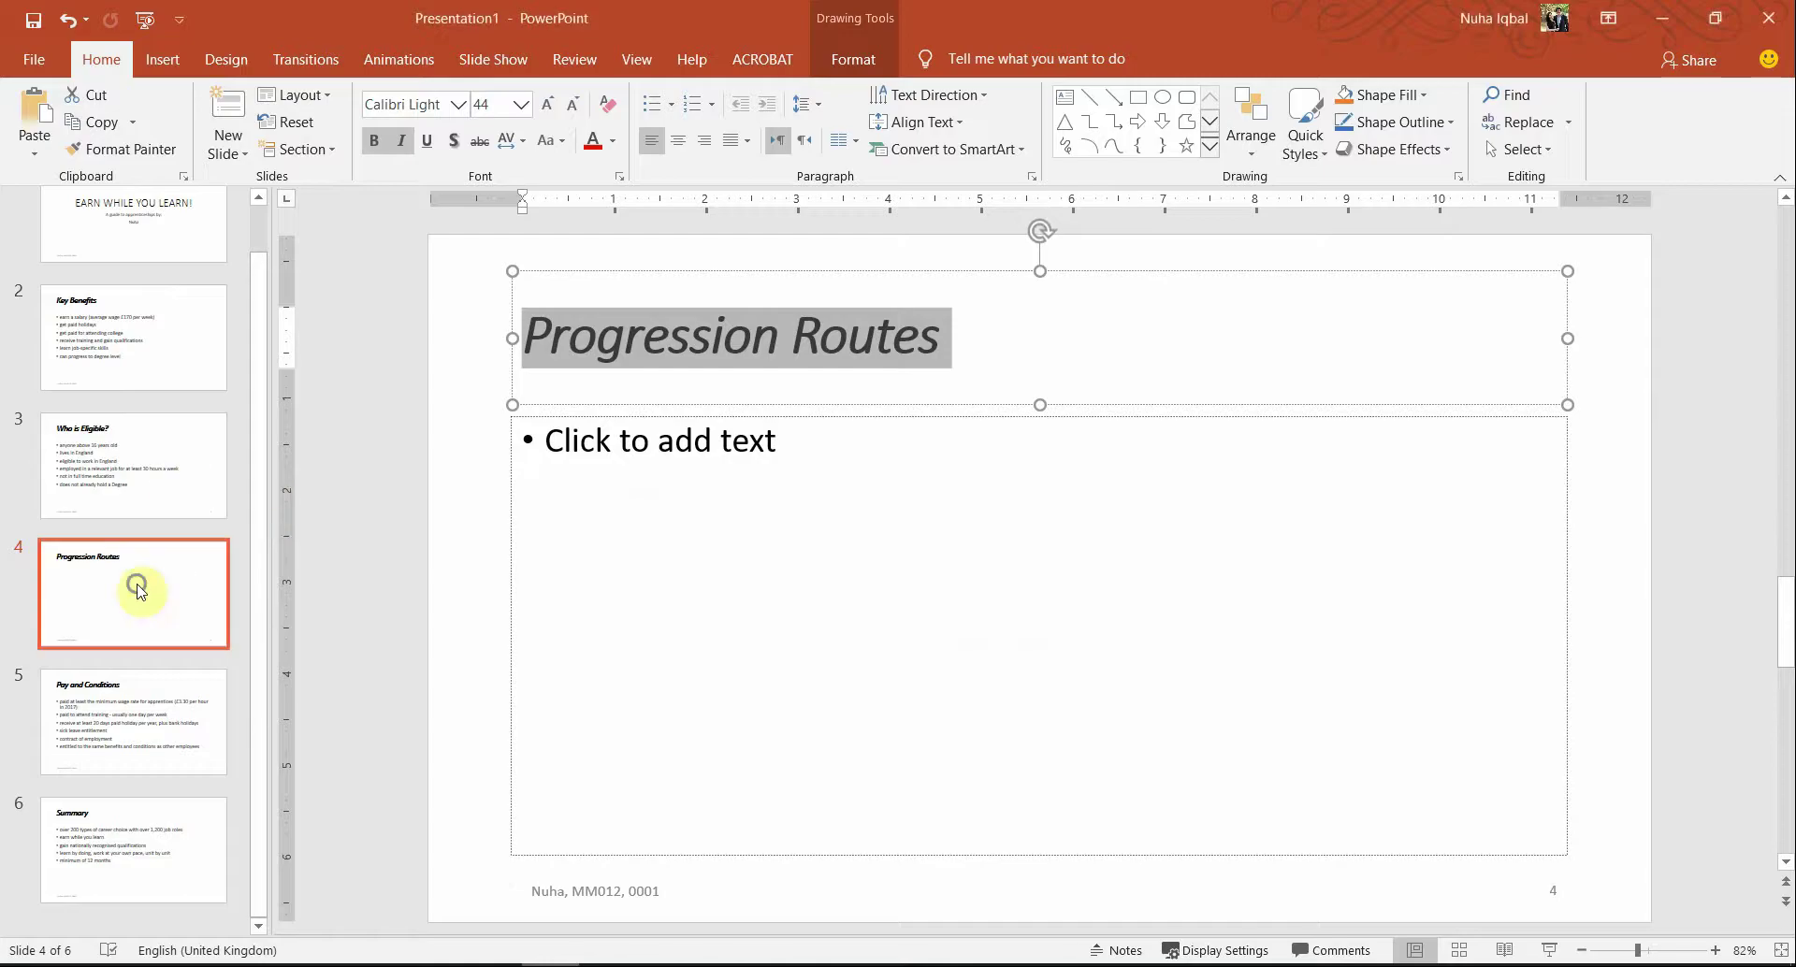
- Change the layout of slide 4, Progression Routes, to Title and Content and start inserting a table in its content placeholder
{"action": "right_click", "coordinate": [140, 591]}
{"action": "mouse_move", "coordinate": [225, 428]}
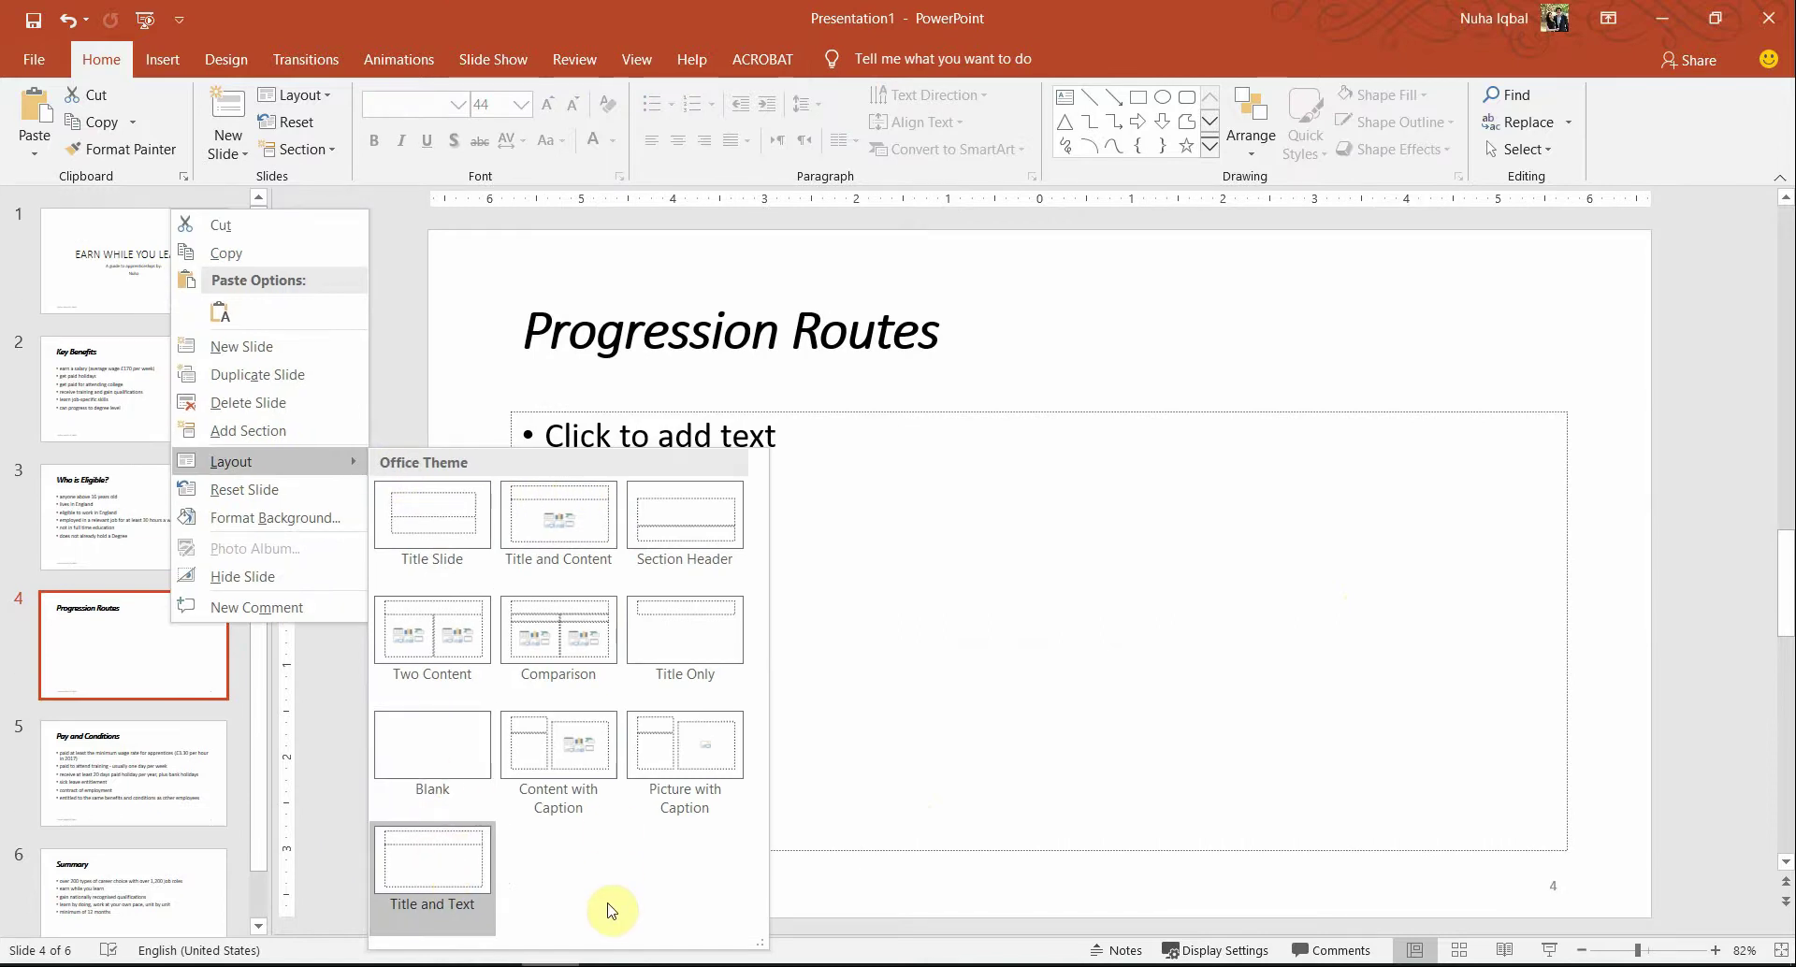
{"action": "left_click", "coordinate": [512, 542]}
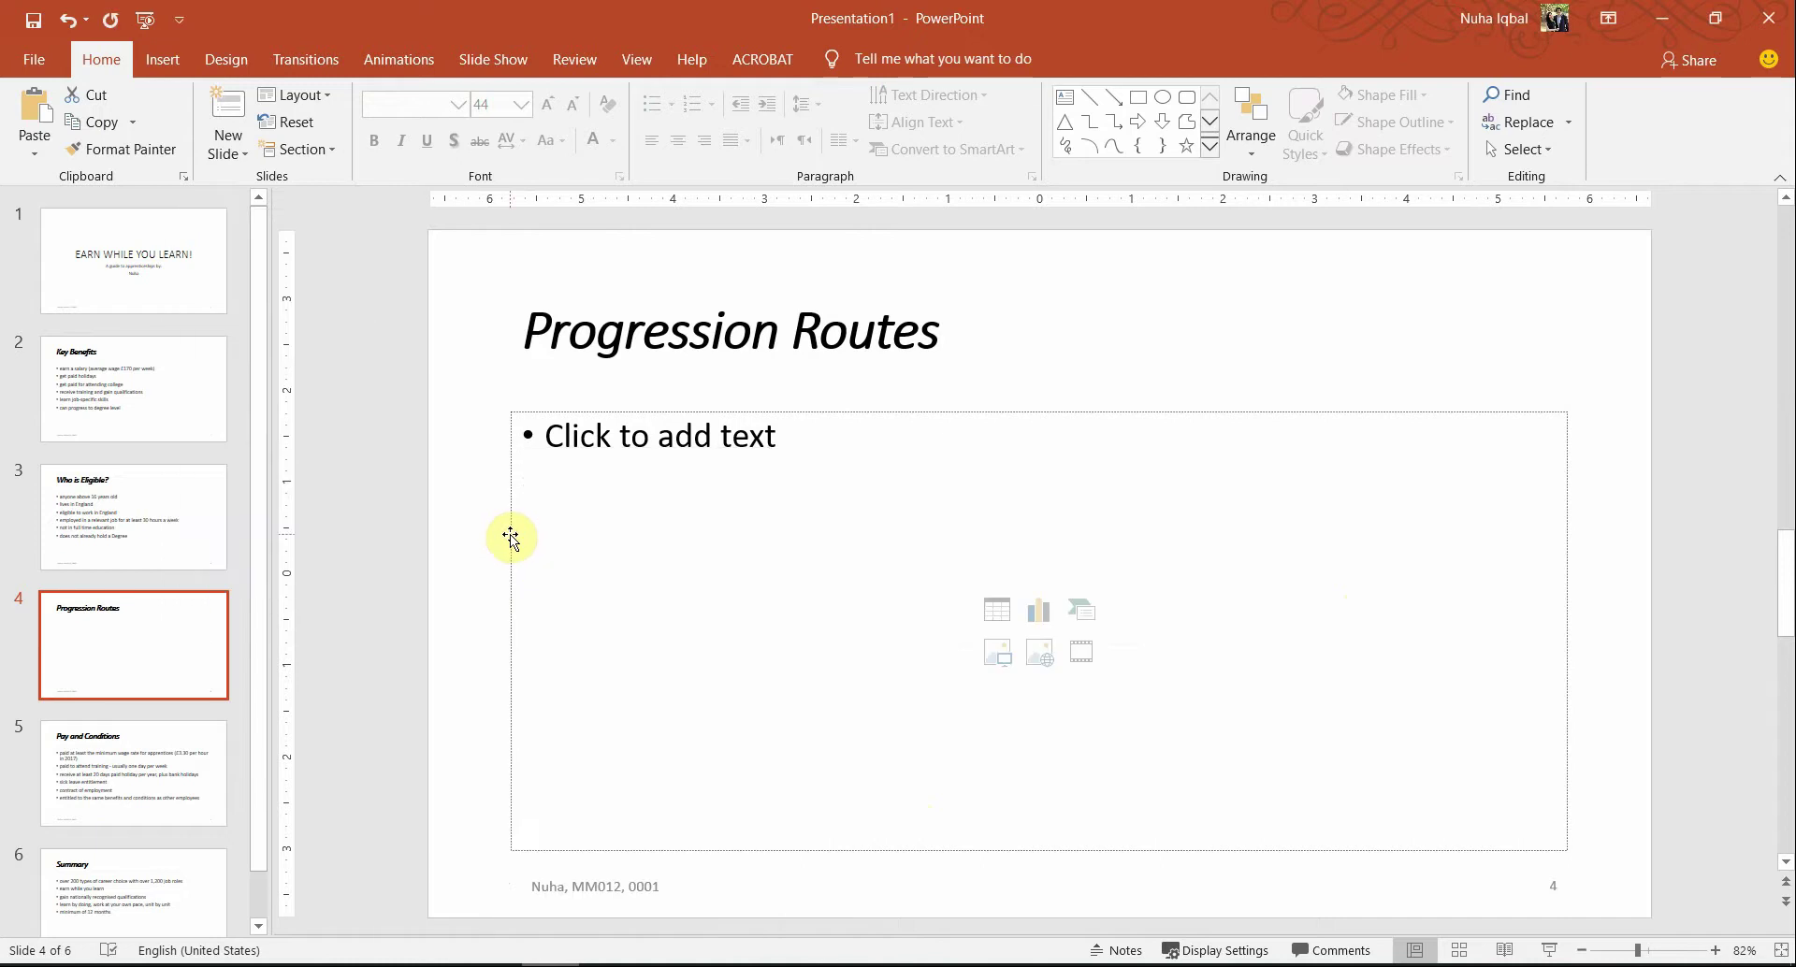
{"action": "left_click", "coordinate": [995, 625]}
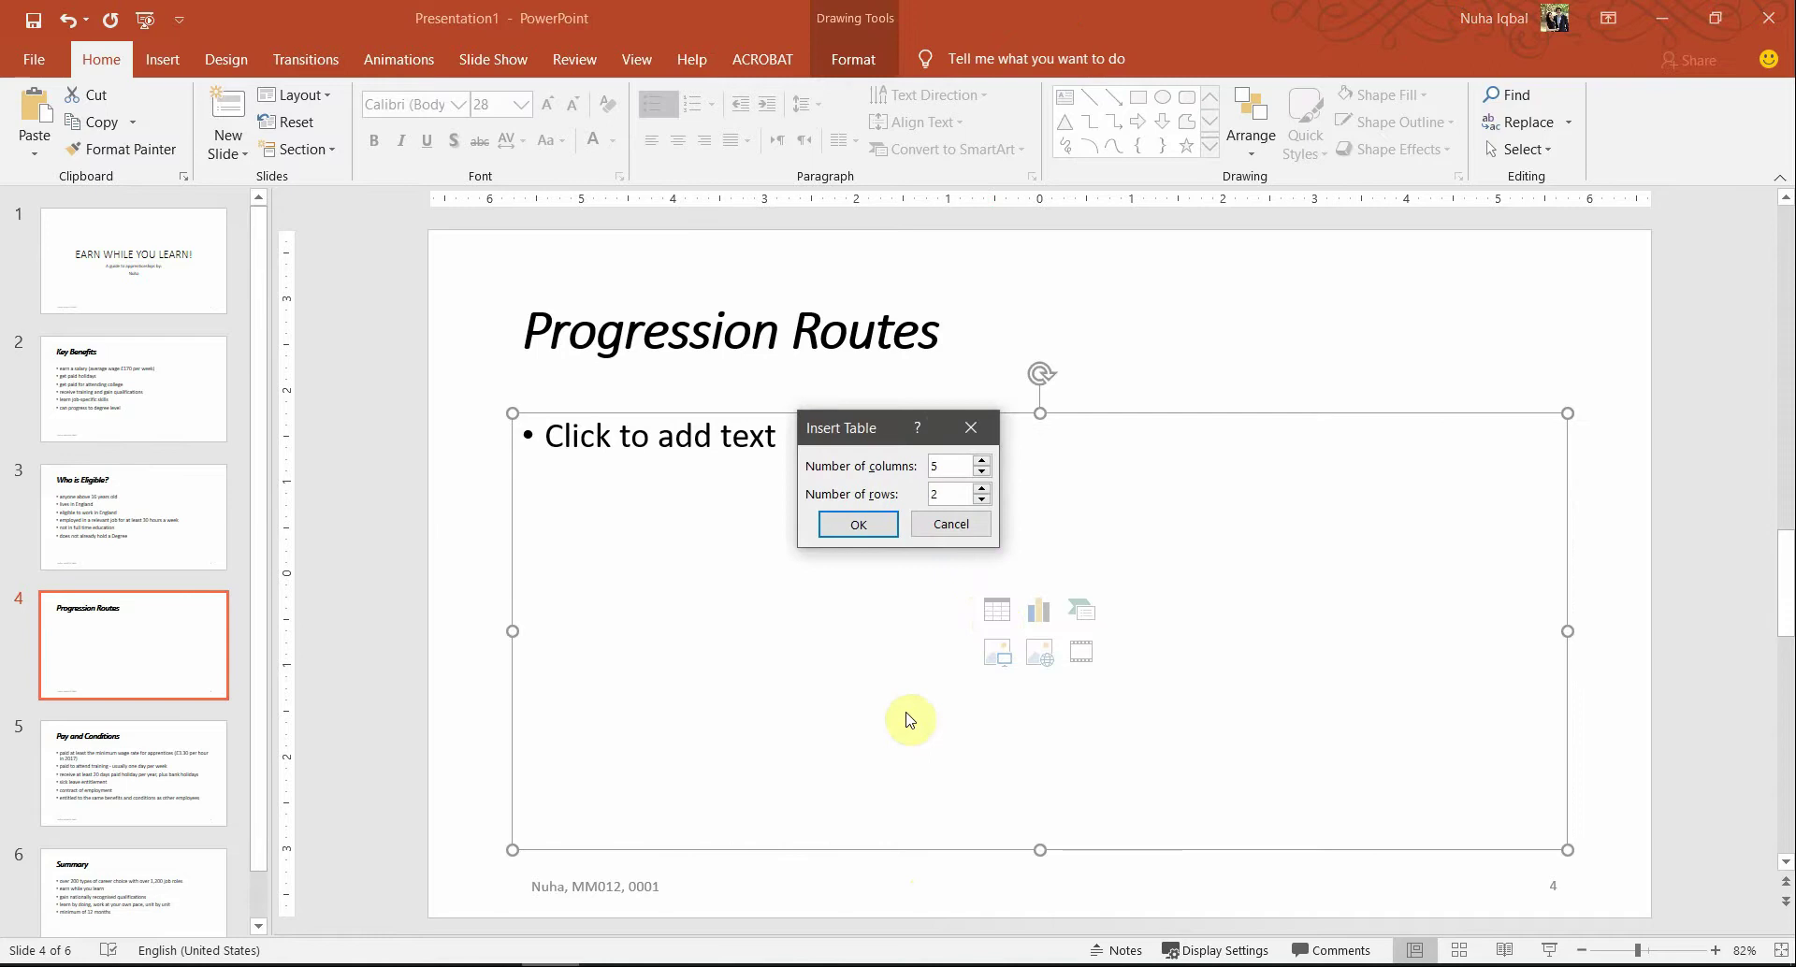
- Switch to the exam paper and highlight "4 columns and 7 rows." in question 36
{"action": "key", "text": "alt+Tab"}
{"action": "scroll", "coordinate": [999, 736], "scroll_direction": "down", "scroll_amount": 1}
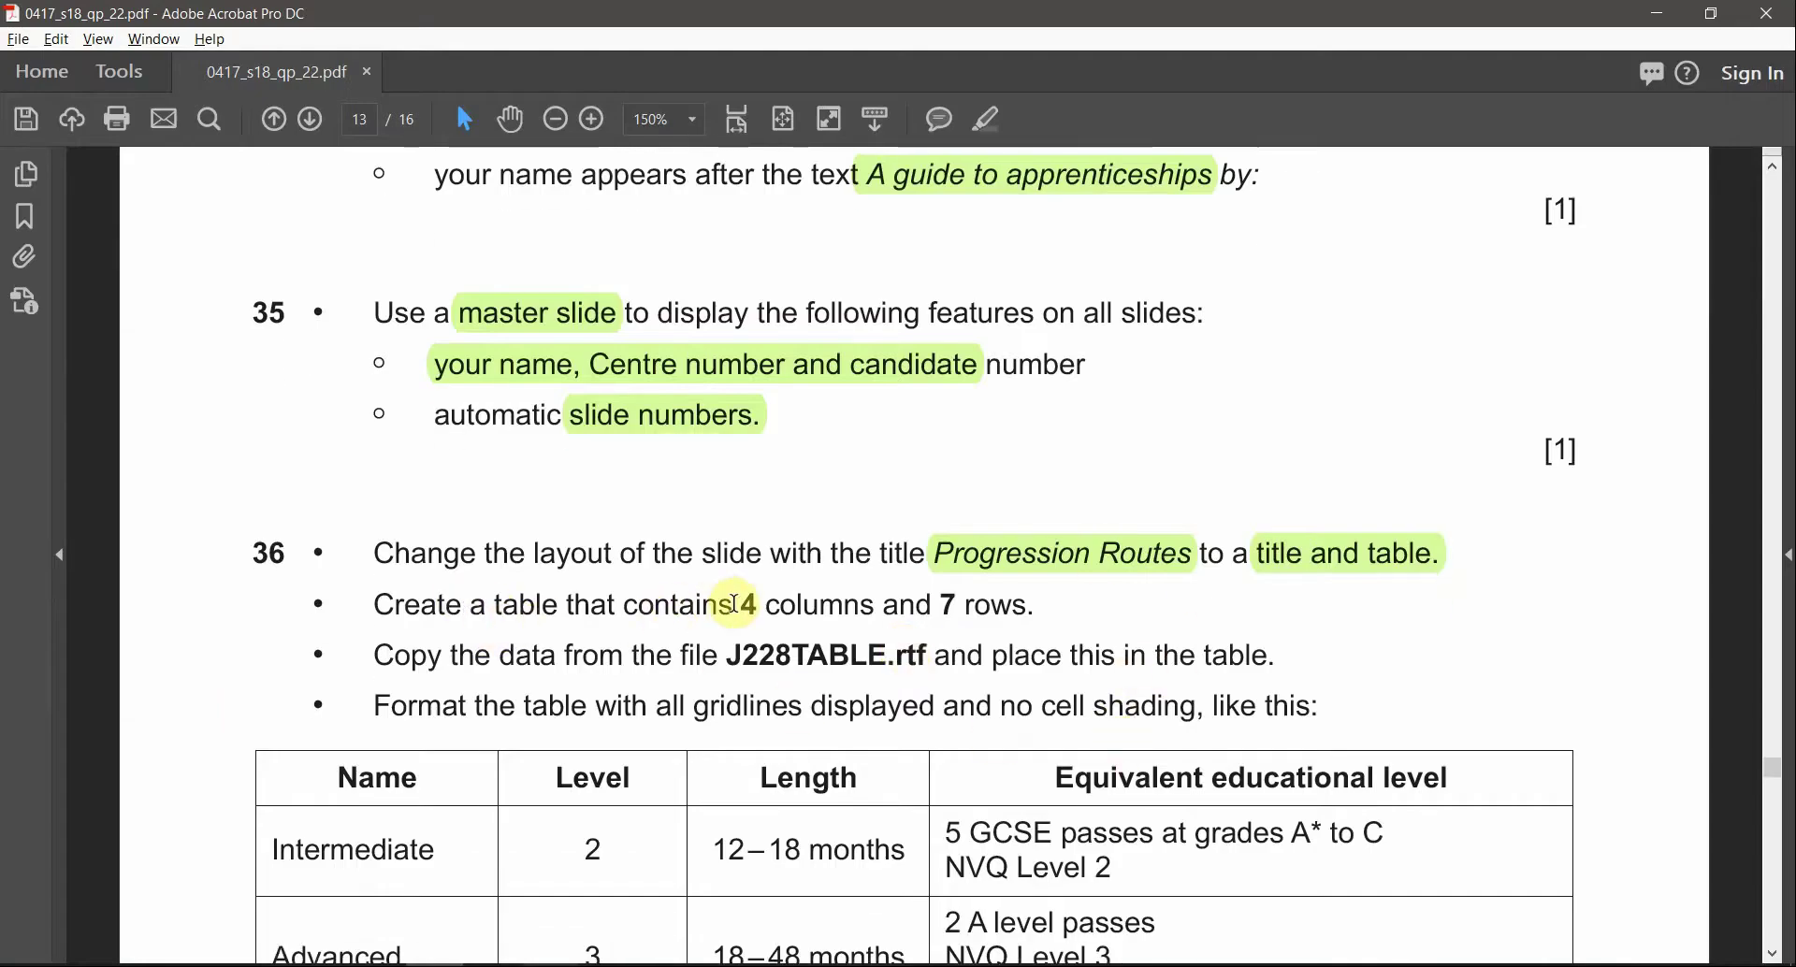
{"action": "left_click_drag", "start_coordinate": [733, 604], "coordinate": [1038, 587]}
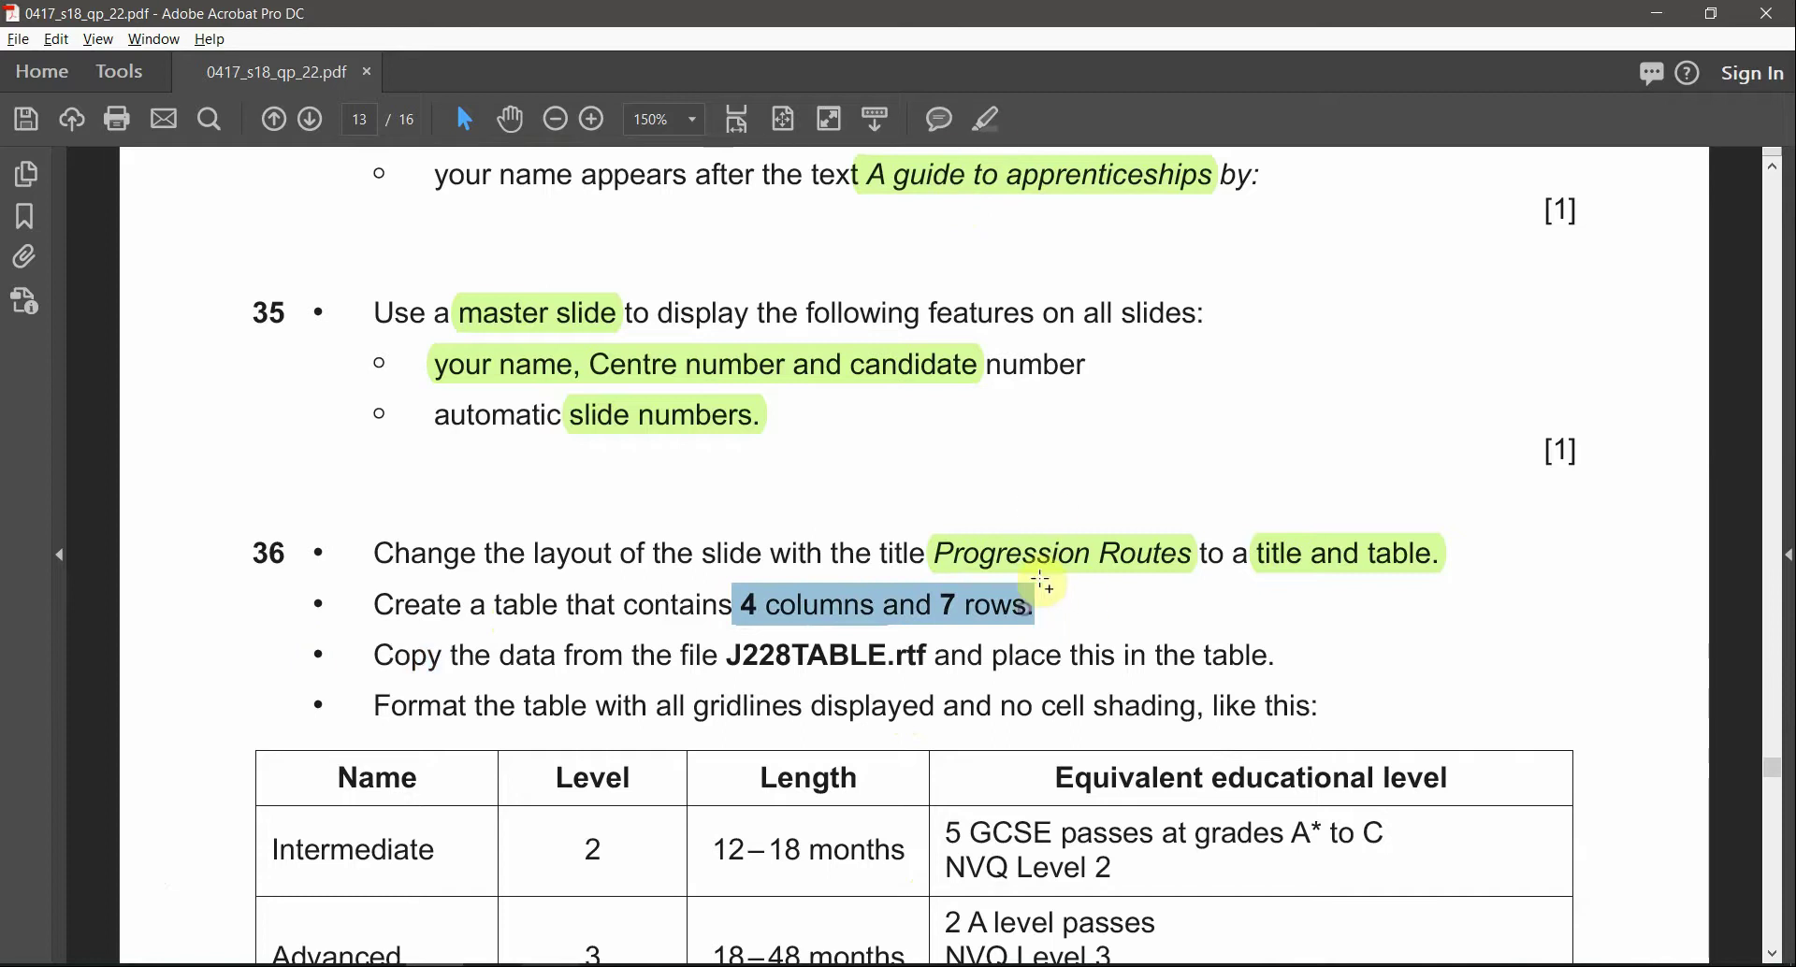
{"action": "left_click", "coordinate": [988, 121]}
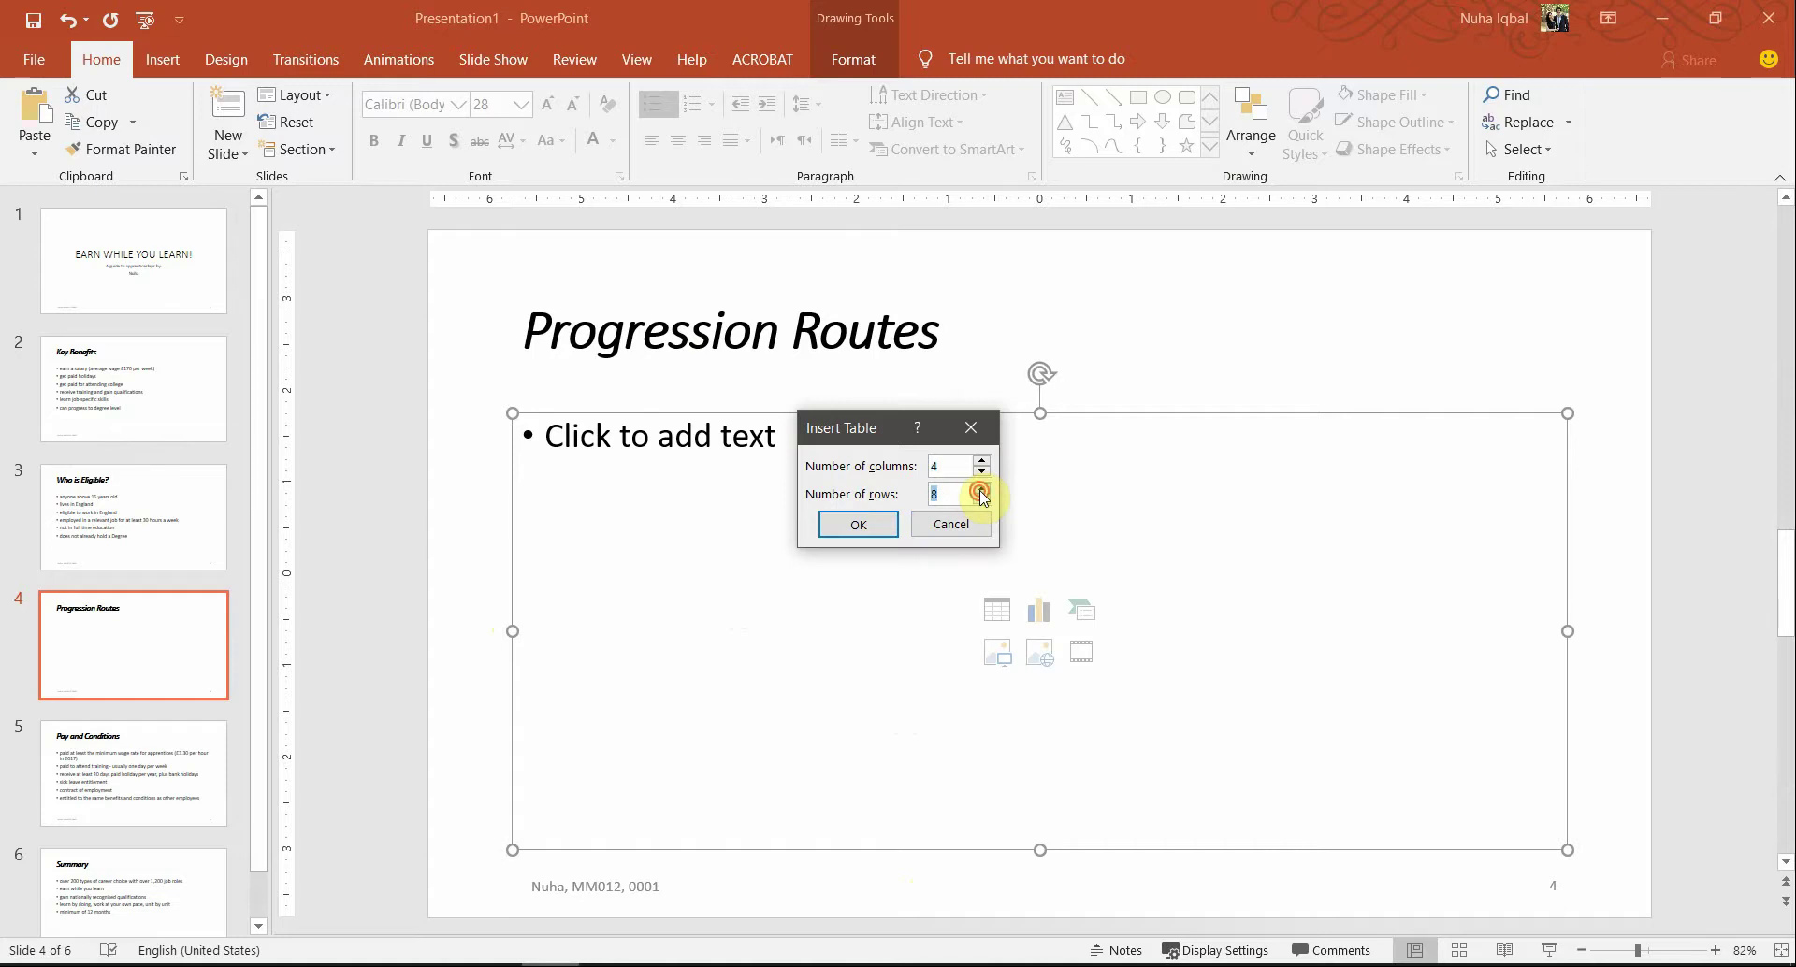
- Recheck the required table size in the exam paper and insert a table of 4 columns and 7 rows on slide 4
{"action": "key", "text": "alt+Tab"}
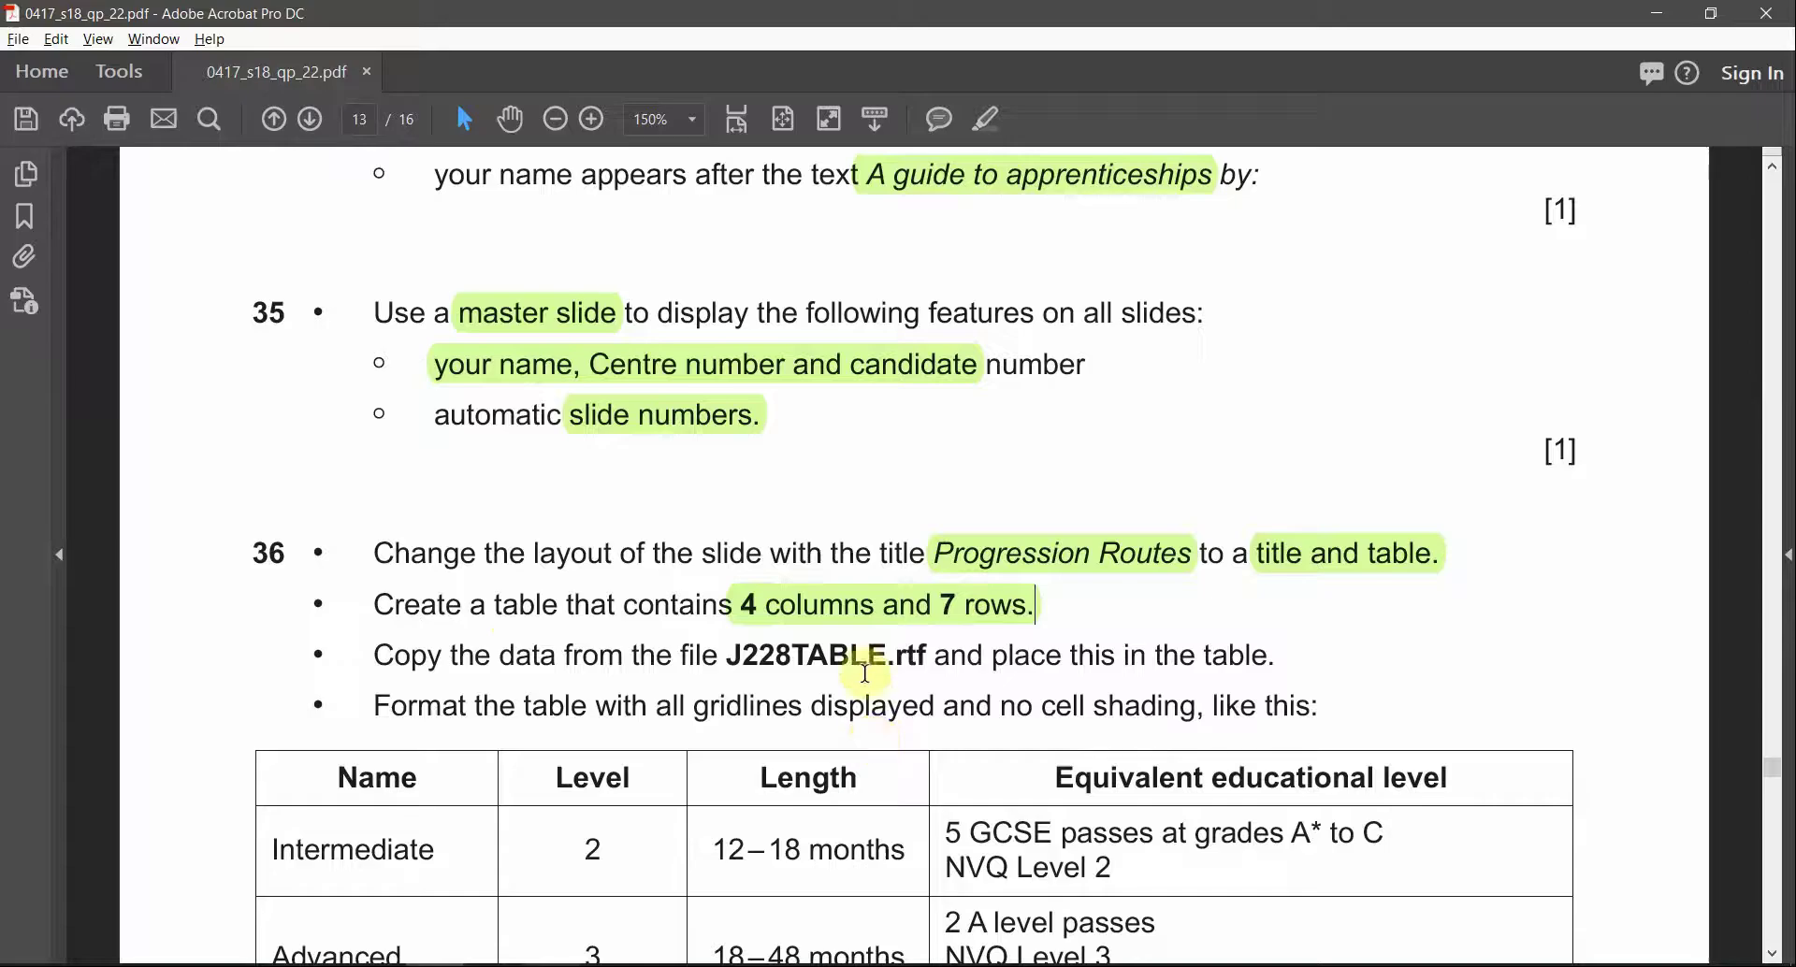
{"action": "key", "text": "alt+Tab"}
{"action": "left_click", "coordinate": [856, 524]}
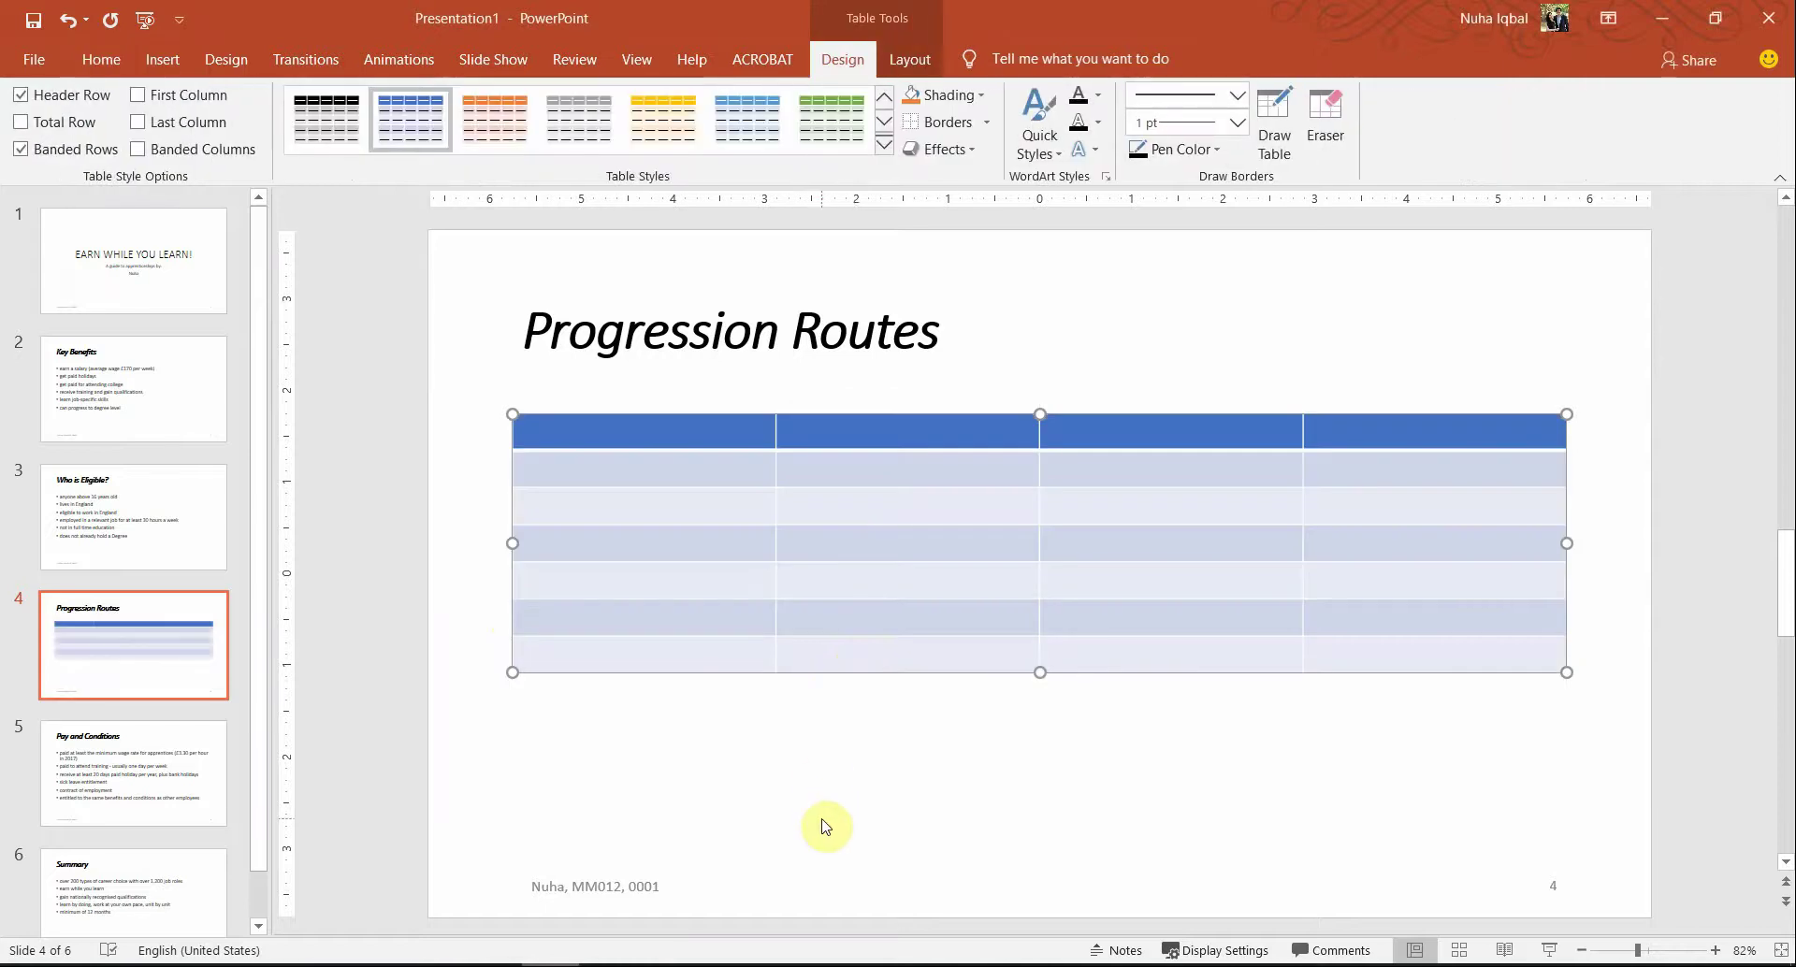
- Check the source file name in question 36 and open J228TABLE.rtf in Word from the 06_0417_22_Confidential Source Files 2018 folder
{"action": "key", "text": "alt+Tab"}
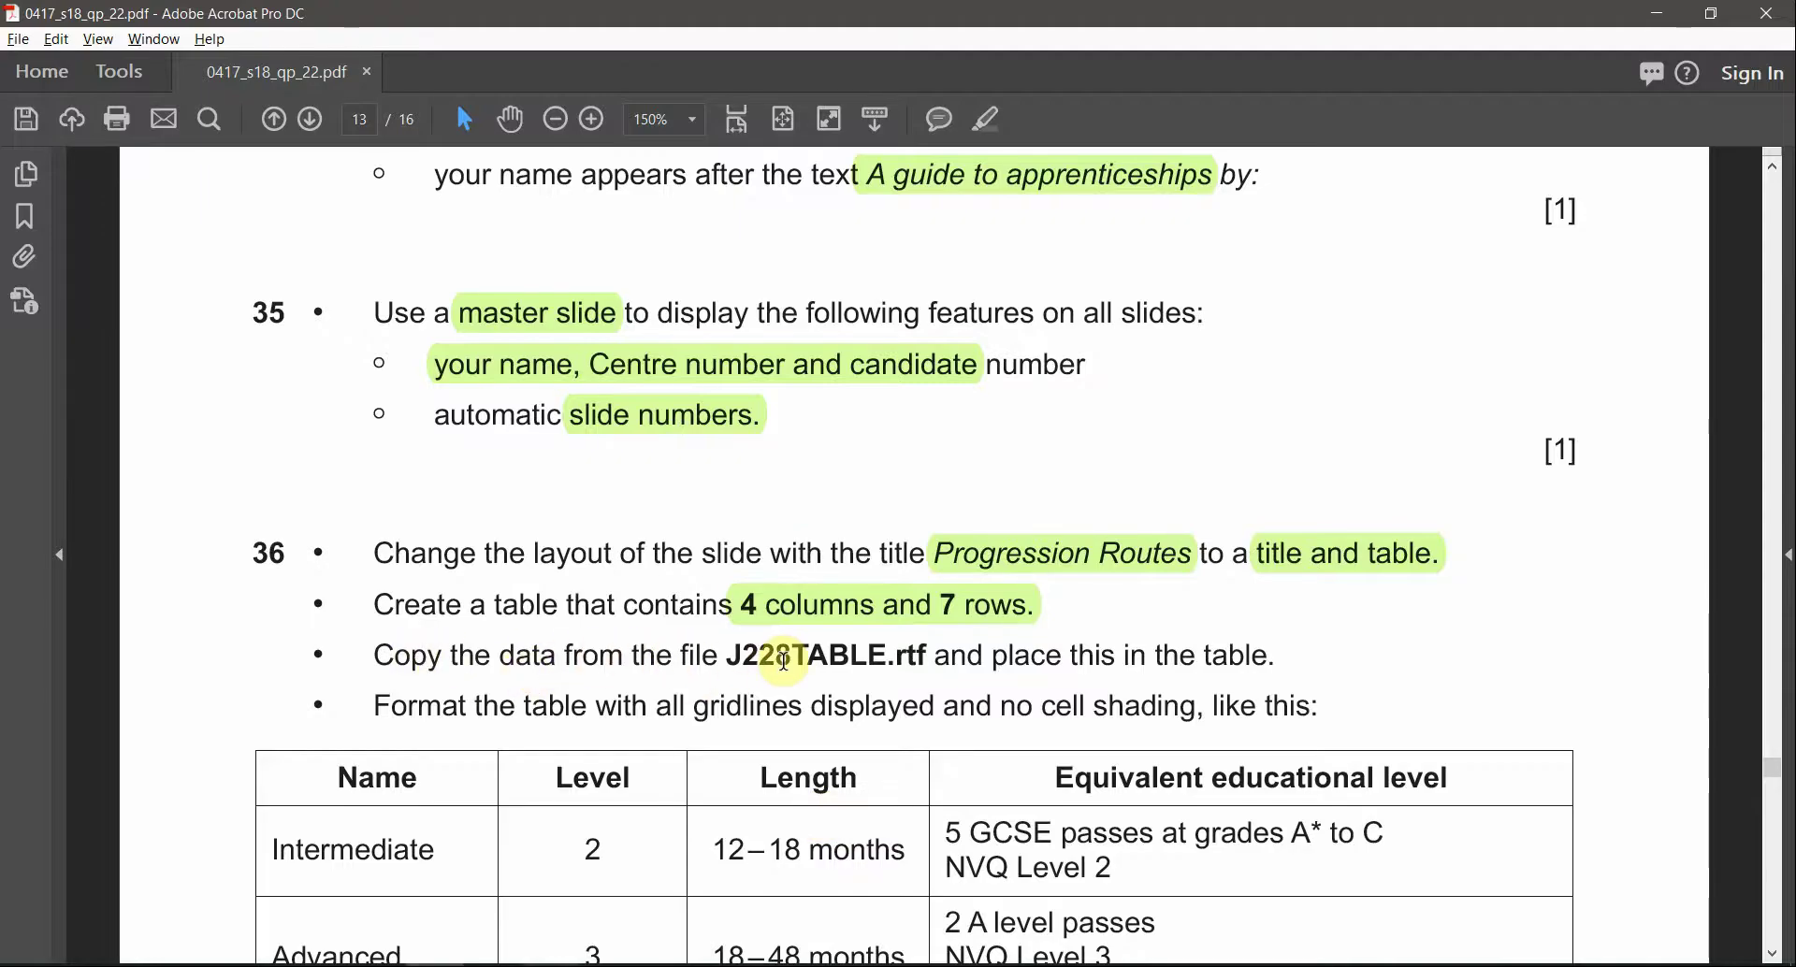
{"action": "left_click_drag", "start_coordinate": [792, 659], "coordinate": [982, 658]}
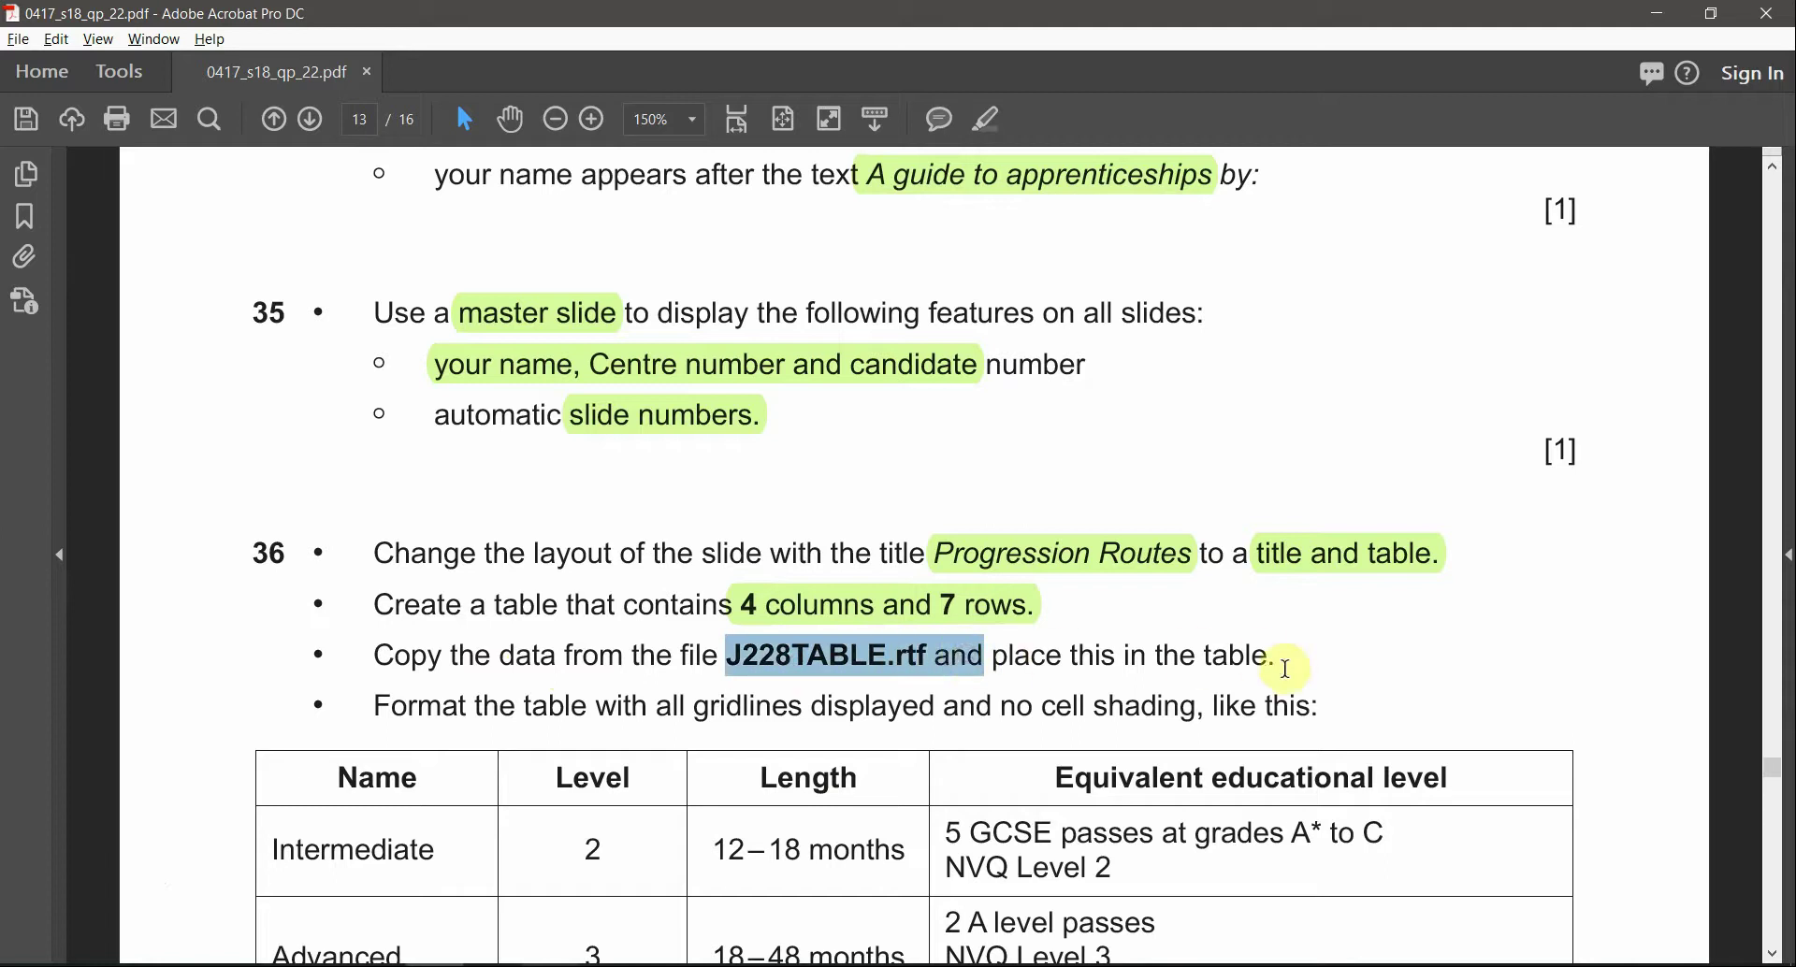
{"action": "key", "text": "alt+Tab"}
{"action": "key", "text": "alt+Tab"}
{"action": "left_click", "coordinate": [478, 753]}
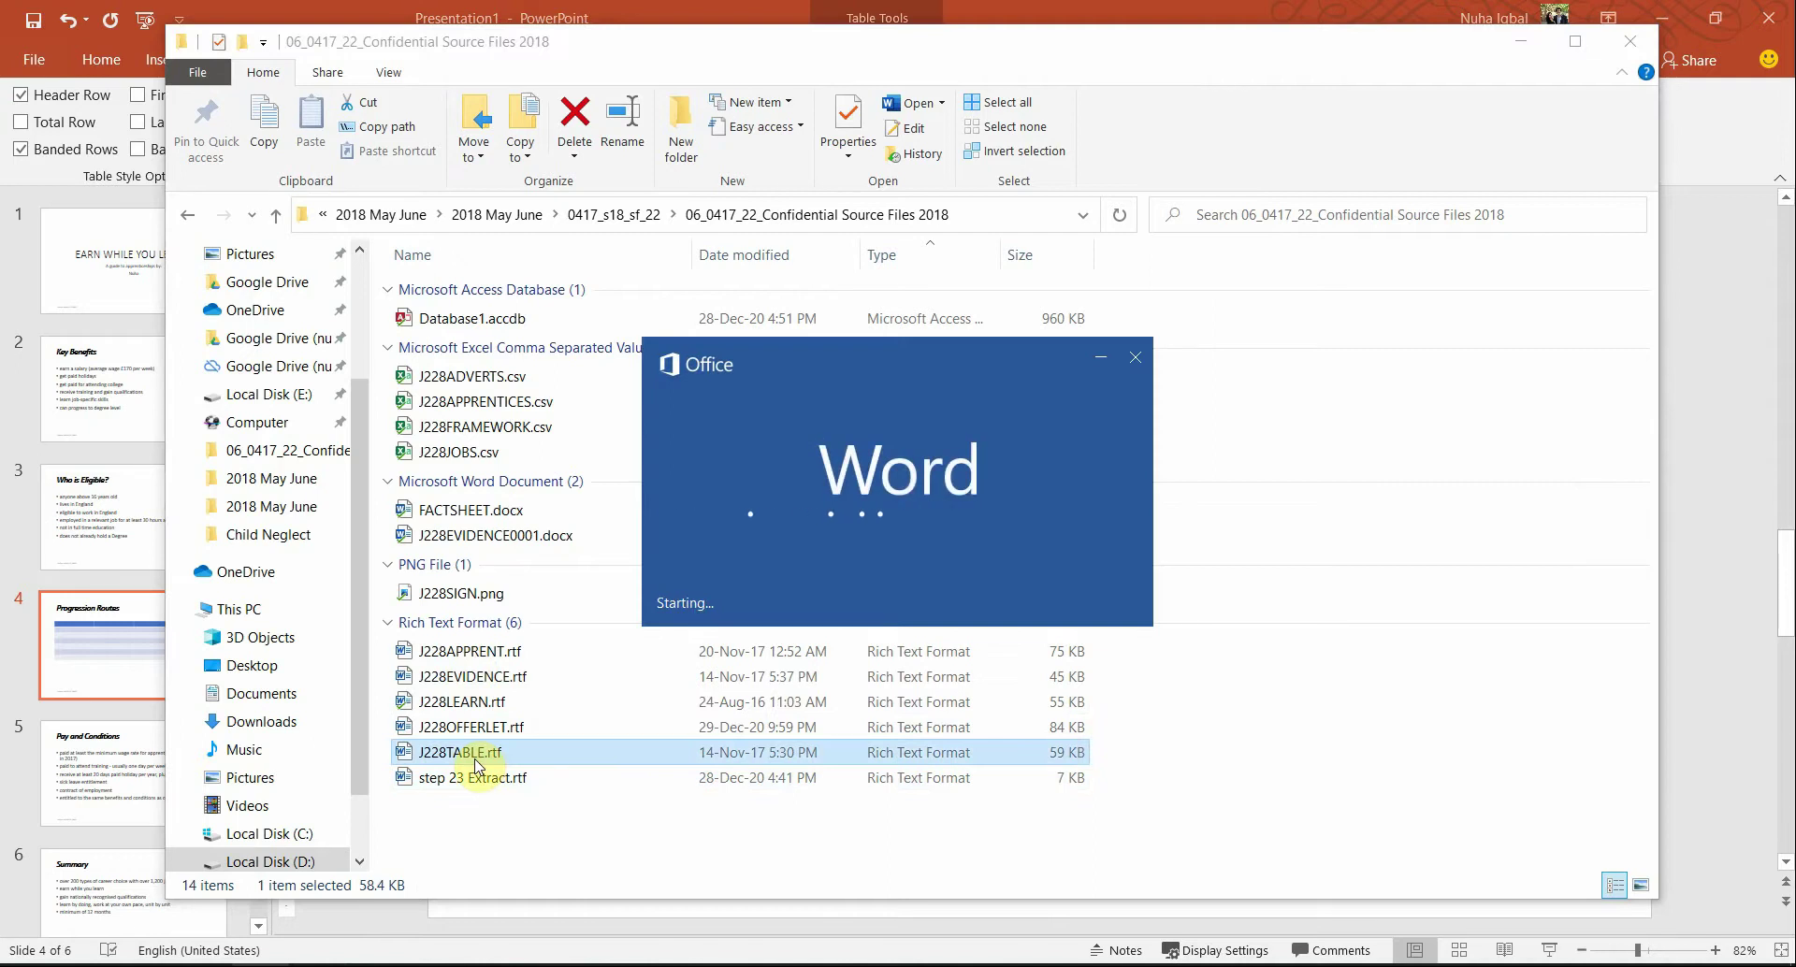
{"action": "scroll", "coordinate": [1160, 582], "scroll_direction": "up", "scroll_amount": 6}
{"action": "scroll", "coordinate": [1111, 592], "scroll_direction": "up", "scroll_amount": 2}
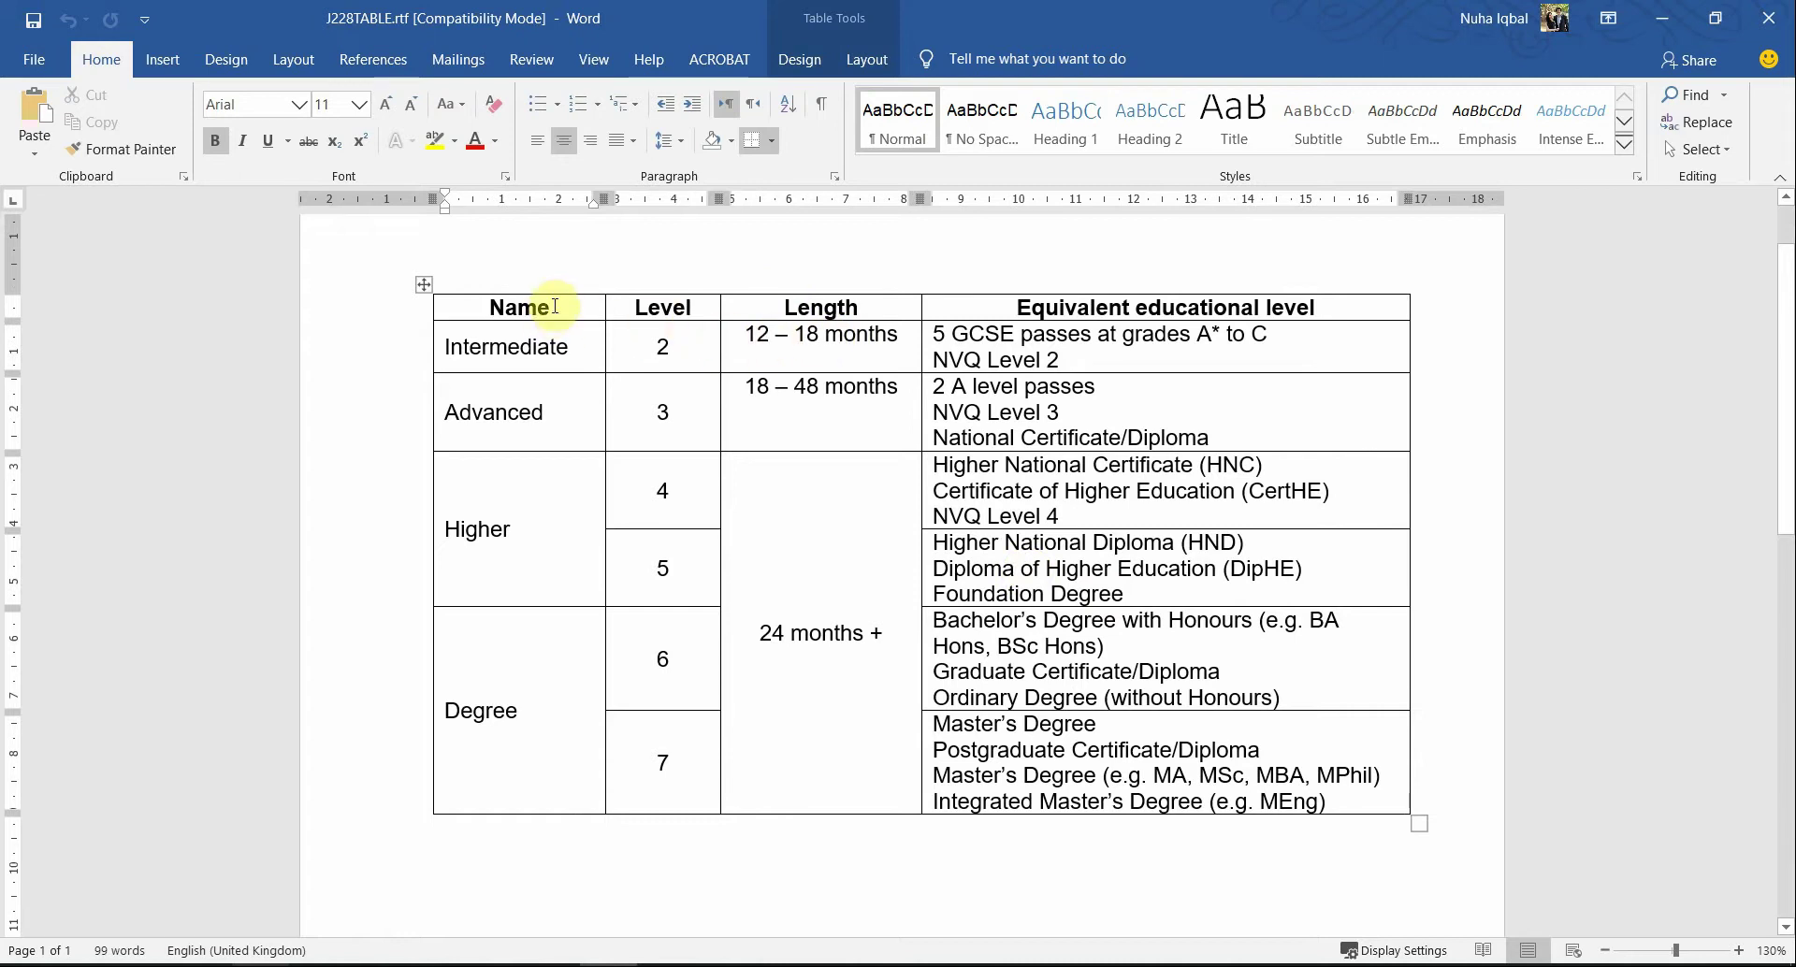
- Copy all the cells of the table in J228TABLE.rtf and paste them into the empty table on the Progression Routes slide in PowerPoint
{"action": "left_click_drag", "start_coordinate": [551, 311], "coordinate": [529, 677]}
{"action": "left_click_drag", "start_coordinate": [646, 762], "coordinate": [664, 290]}
{"action": "left_click", "coordinate": [581, 420]}
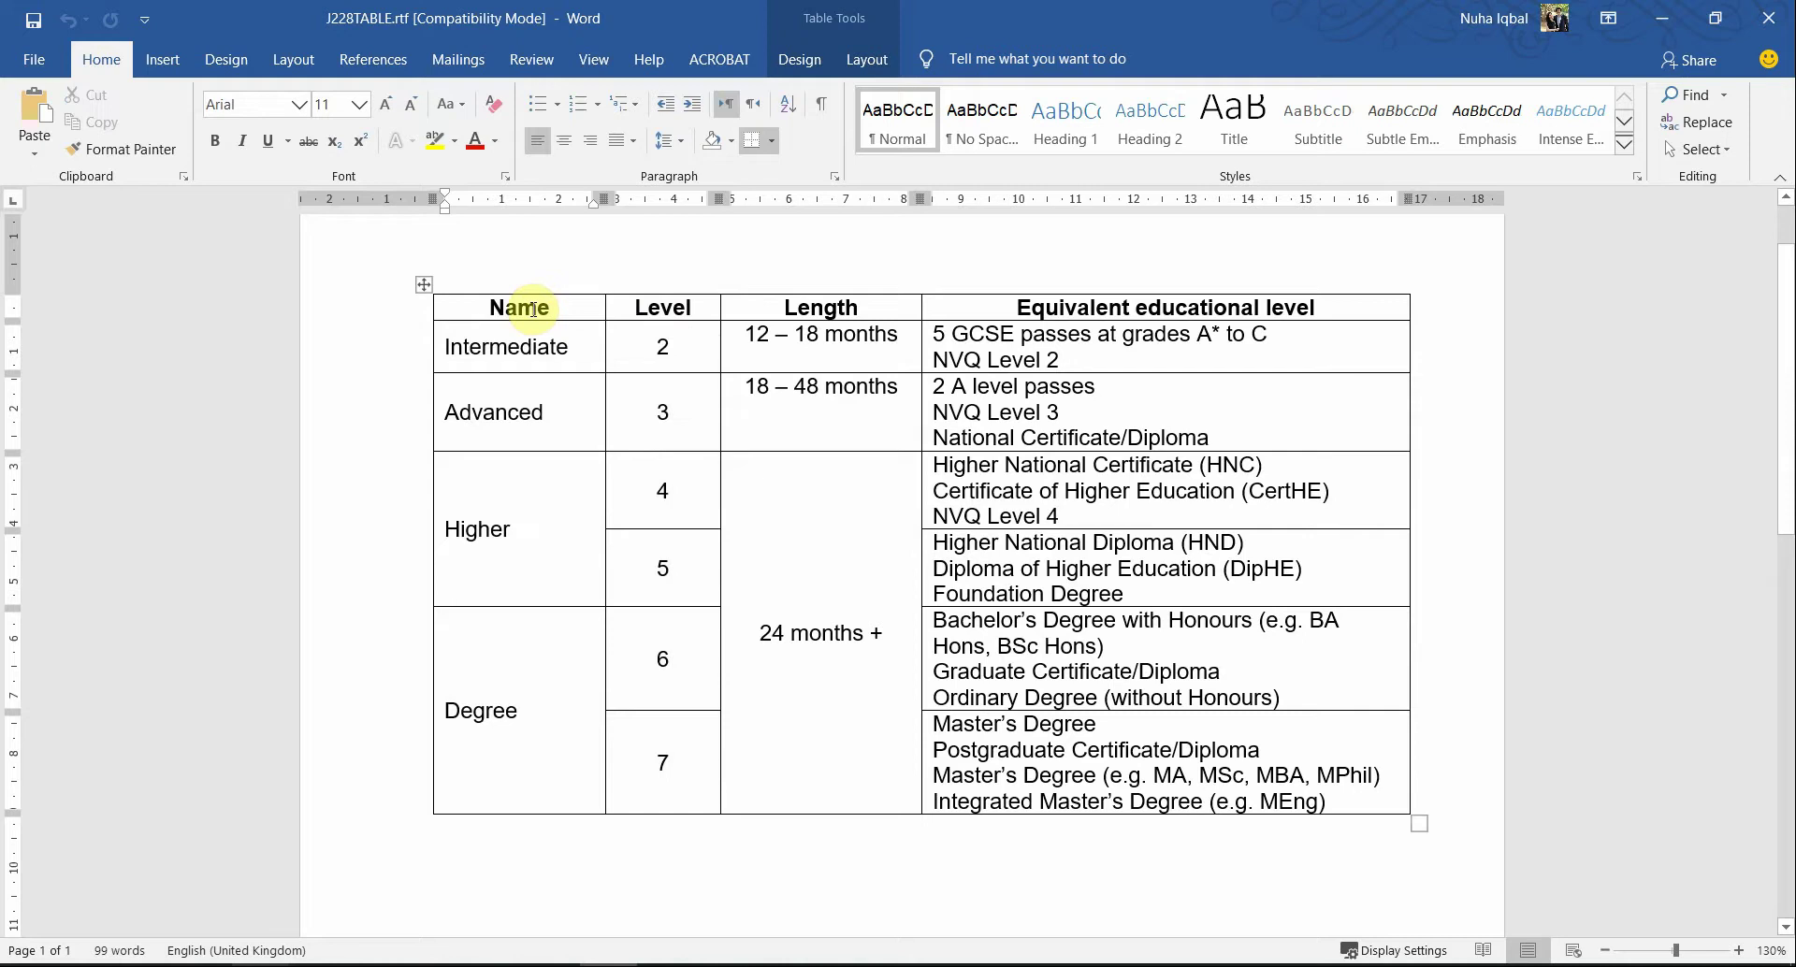
{"action": "mouse_move", "coordinate": [532, 310]}
{"action": "left_mouse_down"}
{"action": "mouse_move", "coordinate": [944, 673]}
{"action": "mouse_move", "coordinate": [998, 758]}
{"action": "left_mouse_up"}
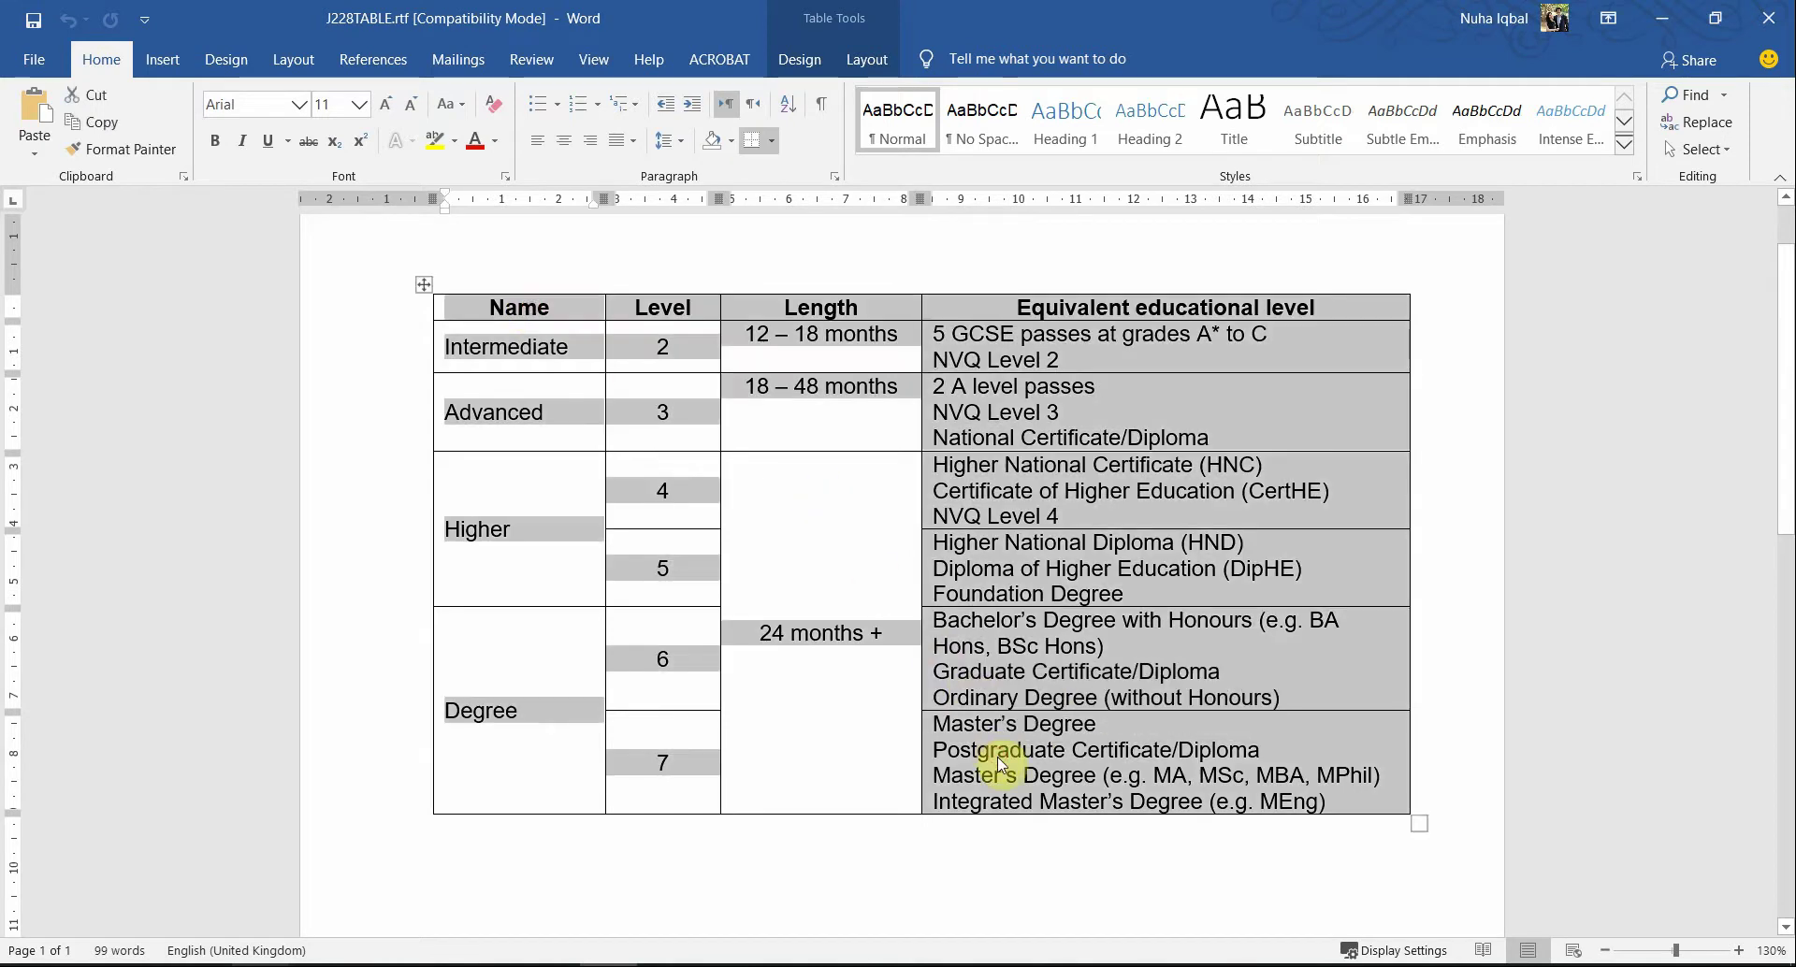
{"action": "key", "text": "alt+Tab"}
{"action": "key", "text": "alt+Tab"}
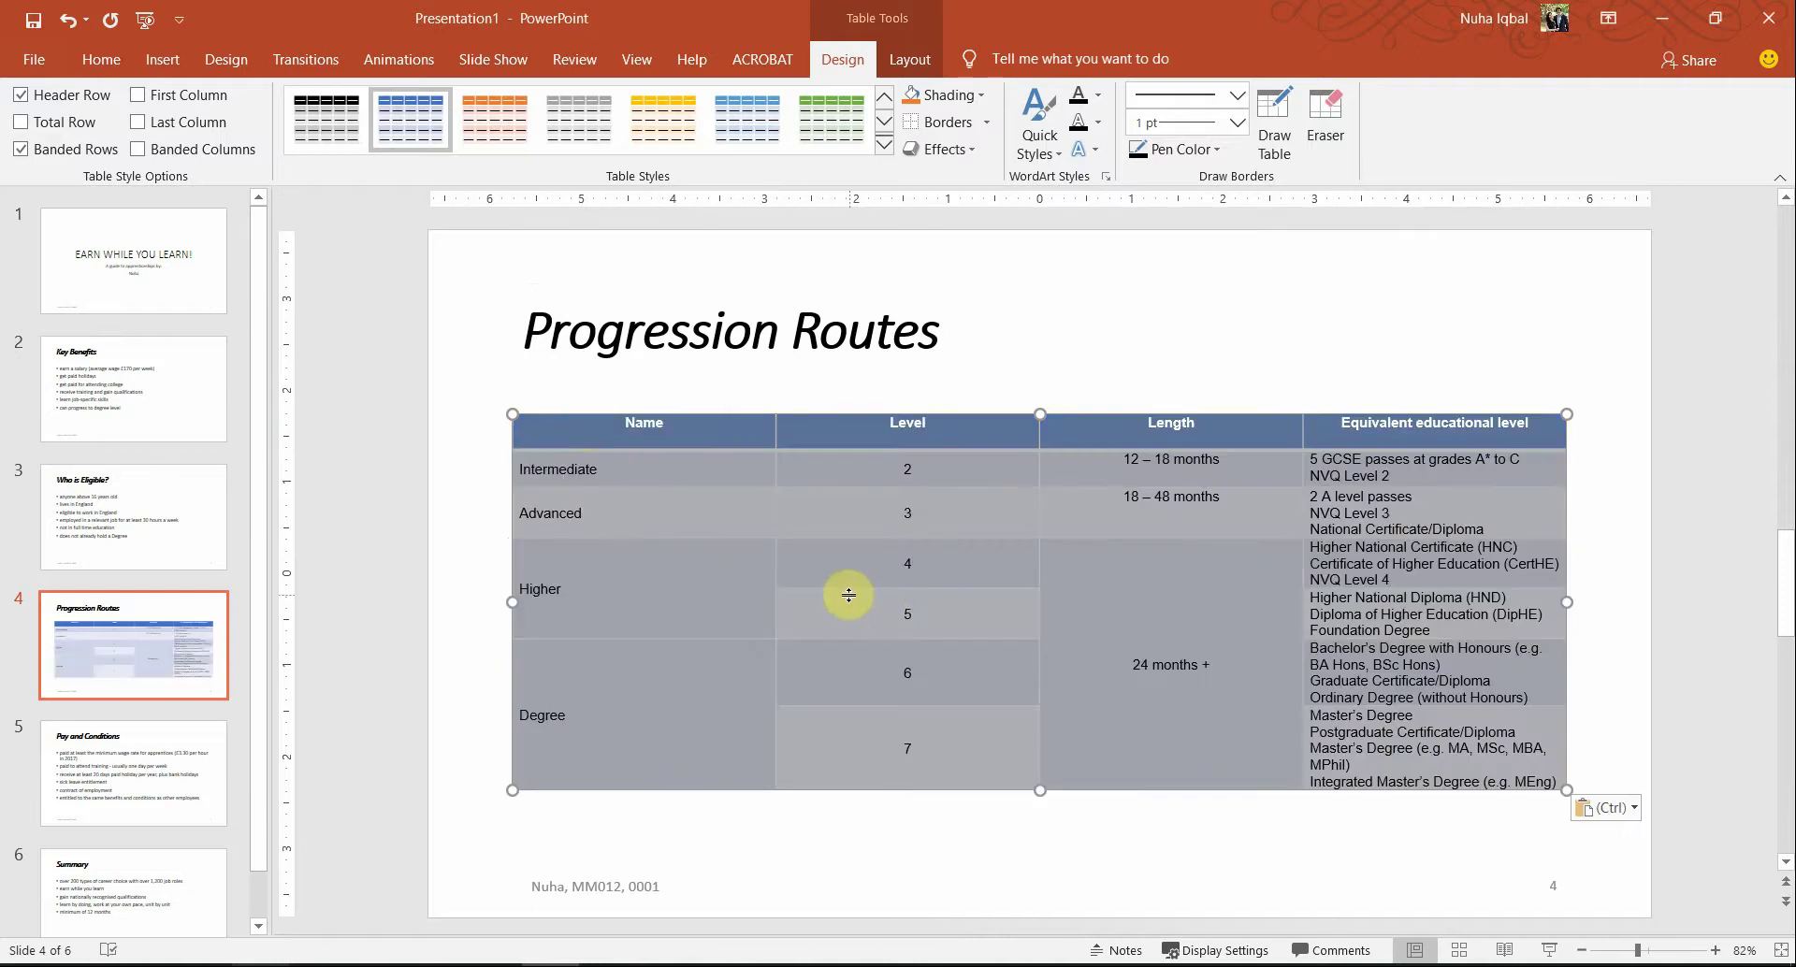
{"action": "left_click", "coordinate": [841, 616]}
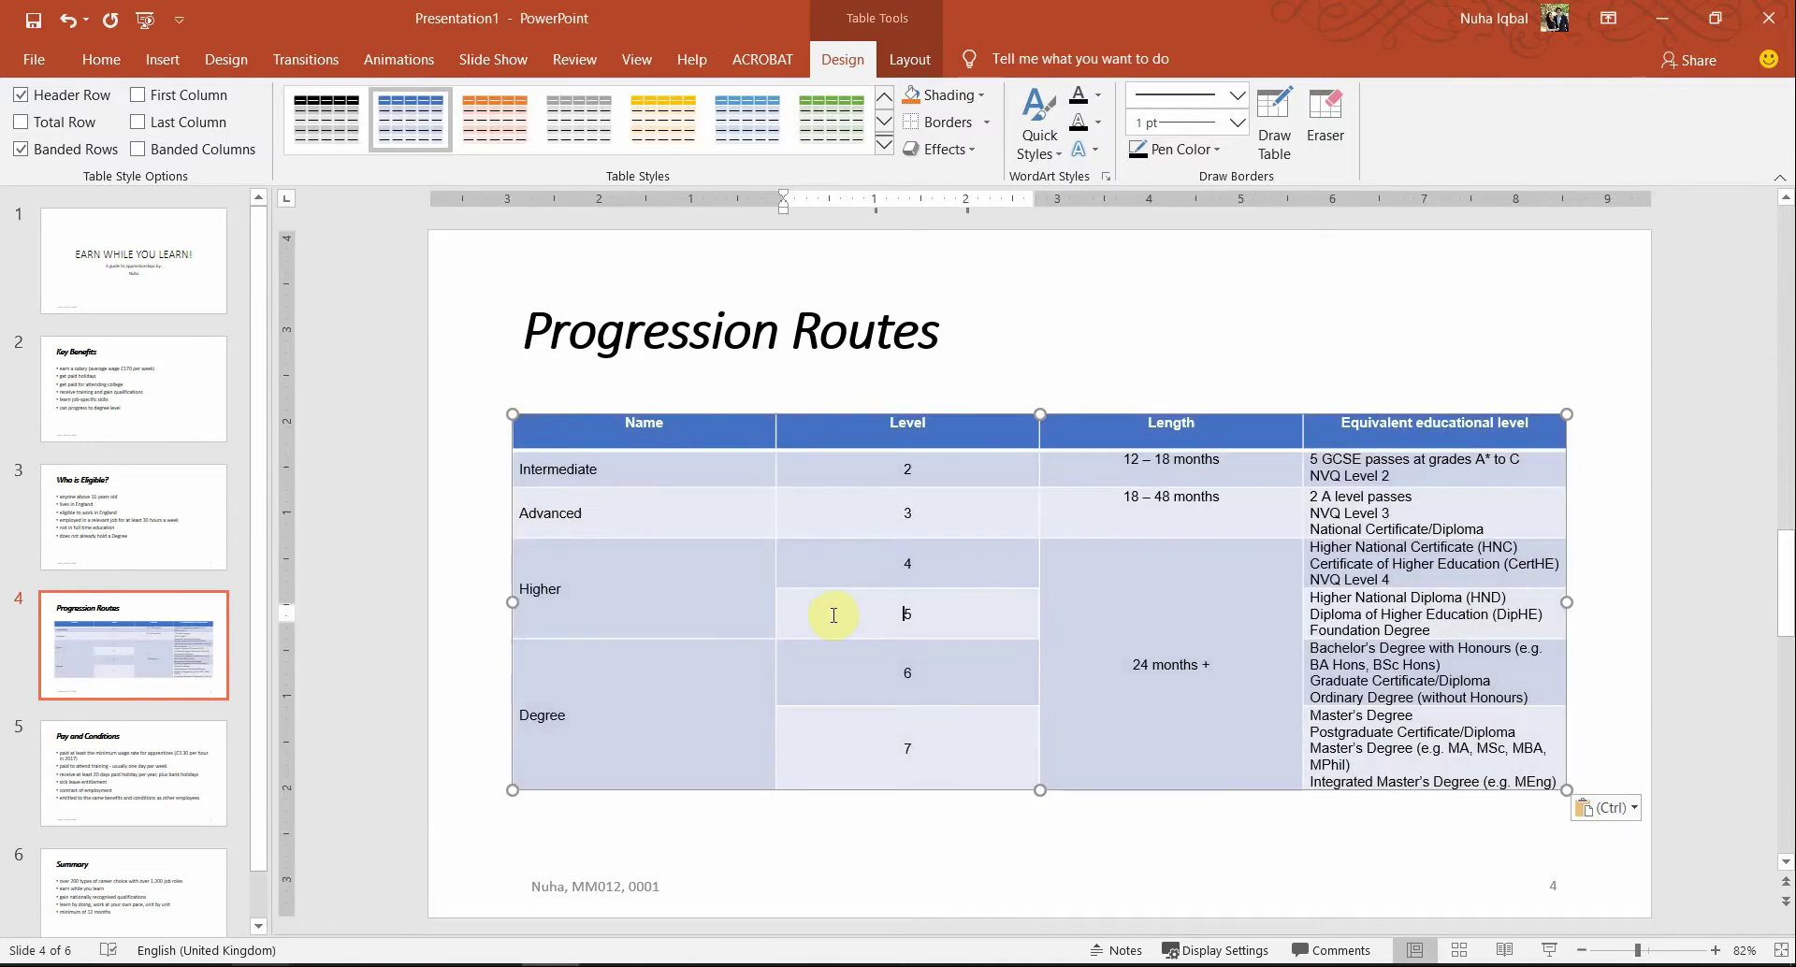
- Switch to J228TABLE.rtf in Word, copy all the cells of its table again and return to the presentation
{"action": "key", "text": "alt+Tab"}
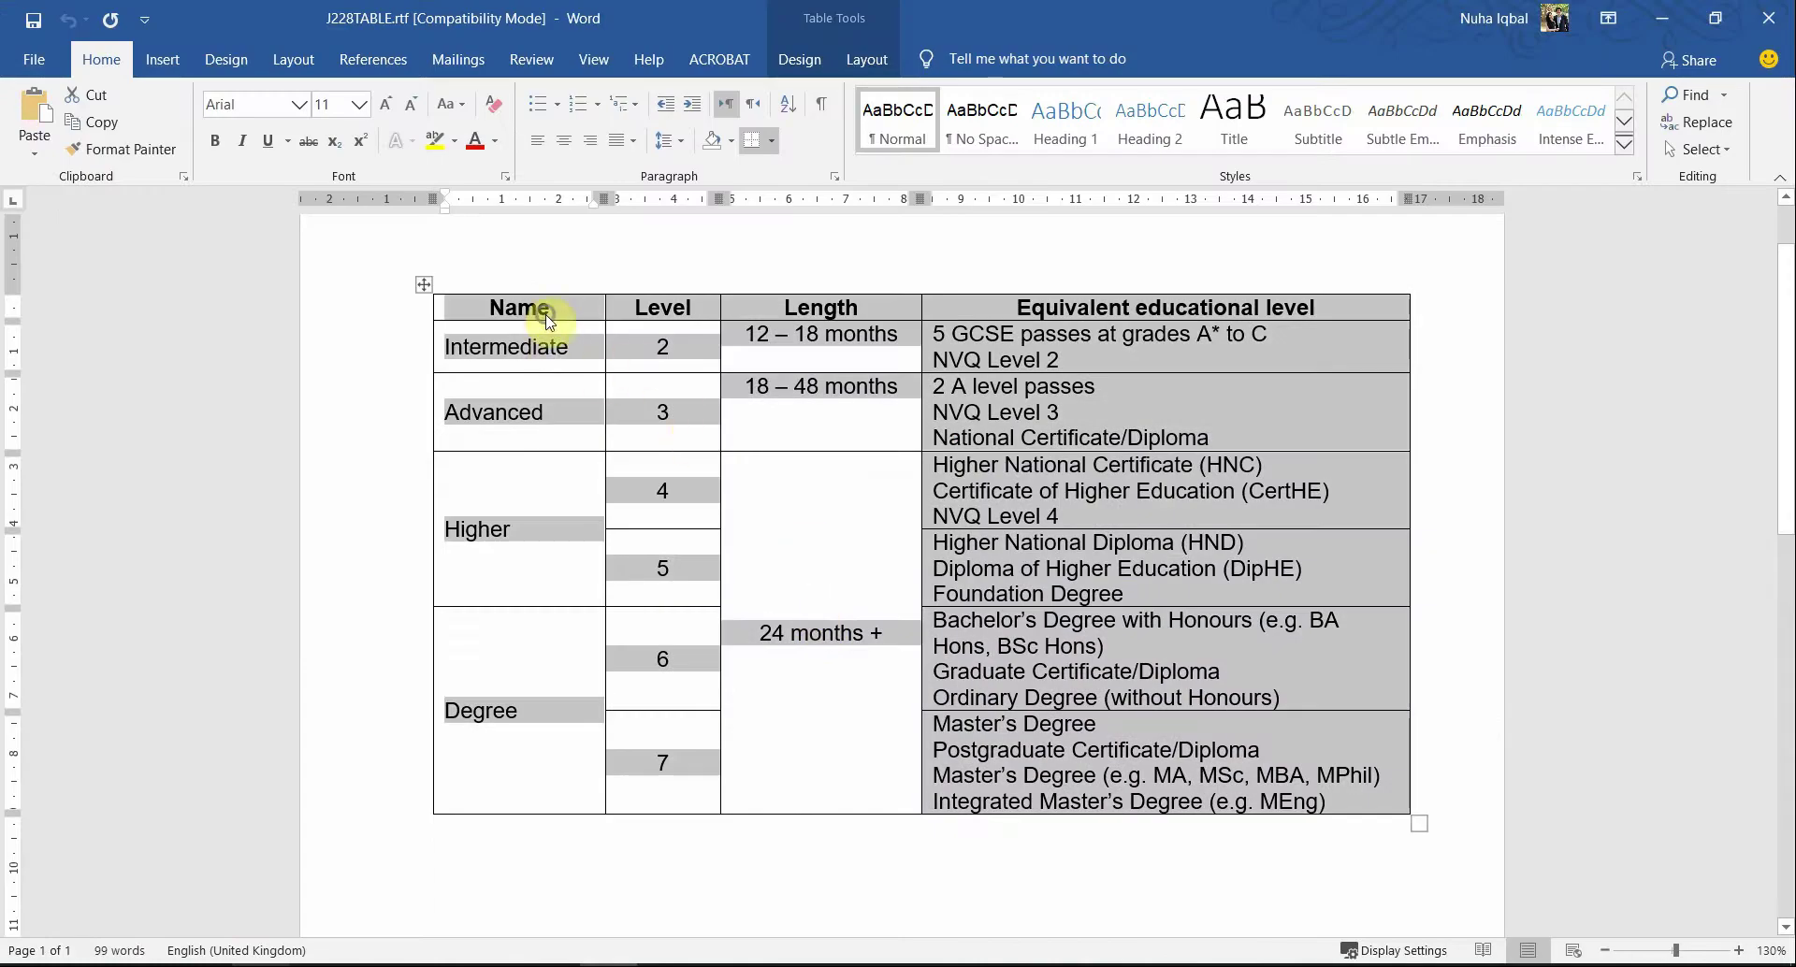
{"action": "right_click", "coordinate": [549, 323]}
{"action": "left_click", "coordinate": [500, 307]}
{"action": "left_click", "coordinate": [506, 309]}
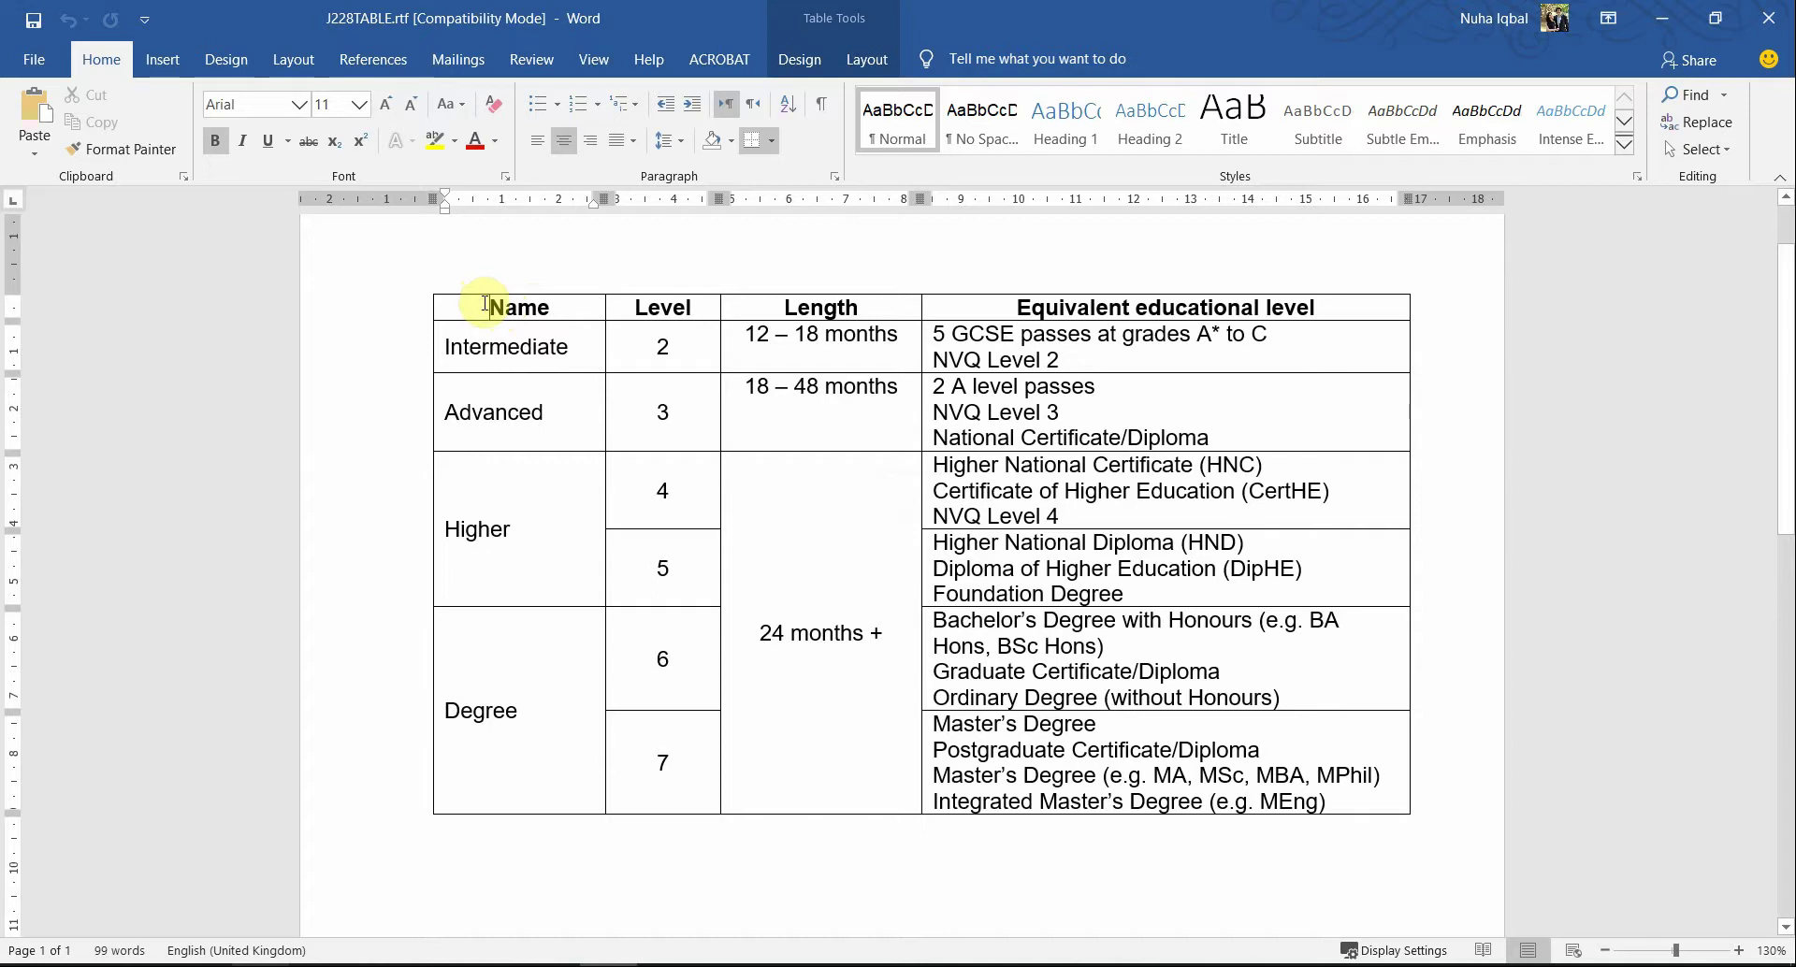
{"action": "mouse_move", "coordinate": [486, 304]}
{"action": "left_mouse_down"}
{"action": "mouse_move", "coordinate": [805, 561]}
{"action": "mouse_move", "coordinate": [966, 749]}
{"action": "mouse_move", "coordinate": [1194, 790]}
{"action": "left_mouse_up"}
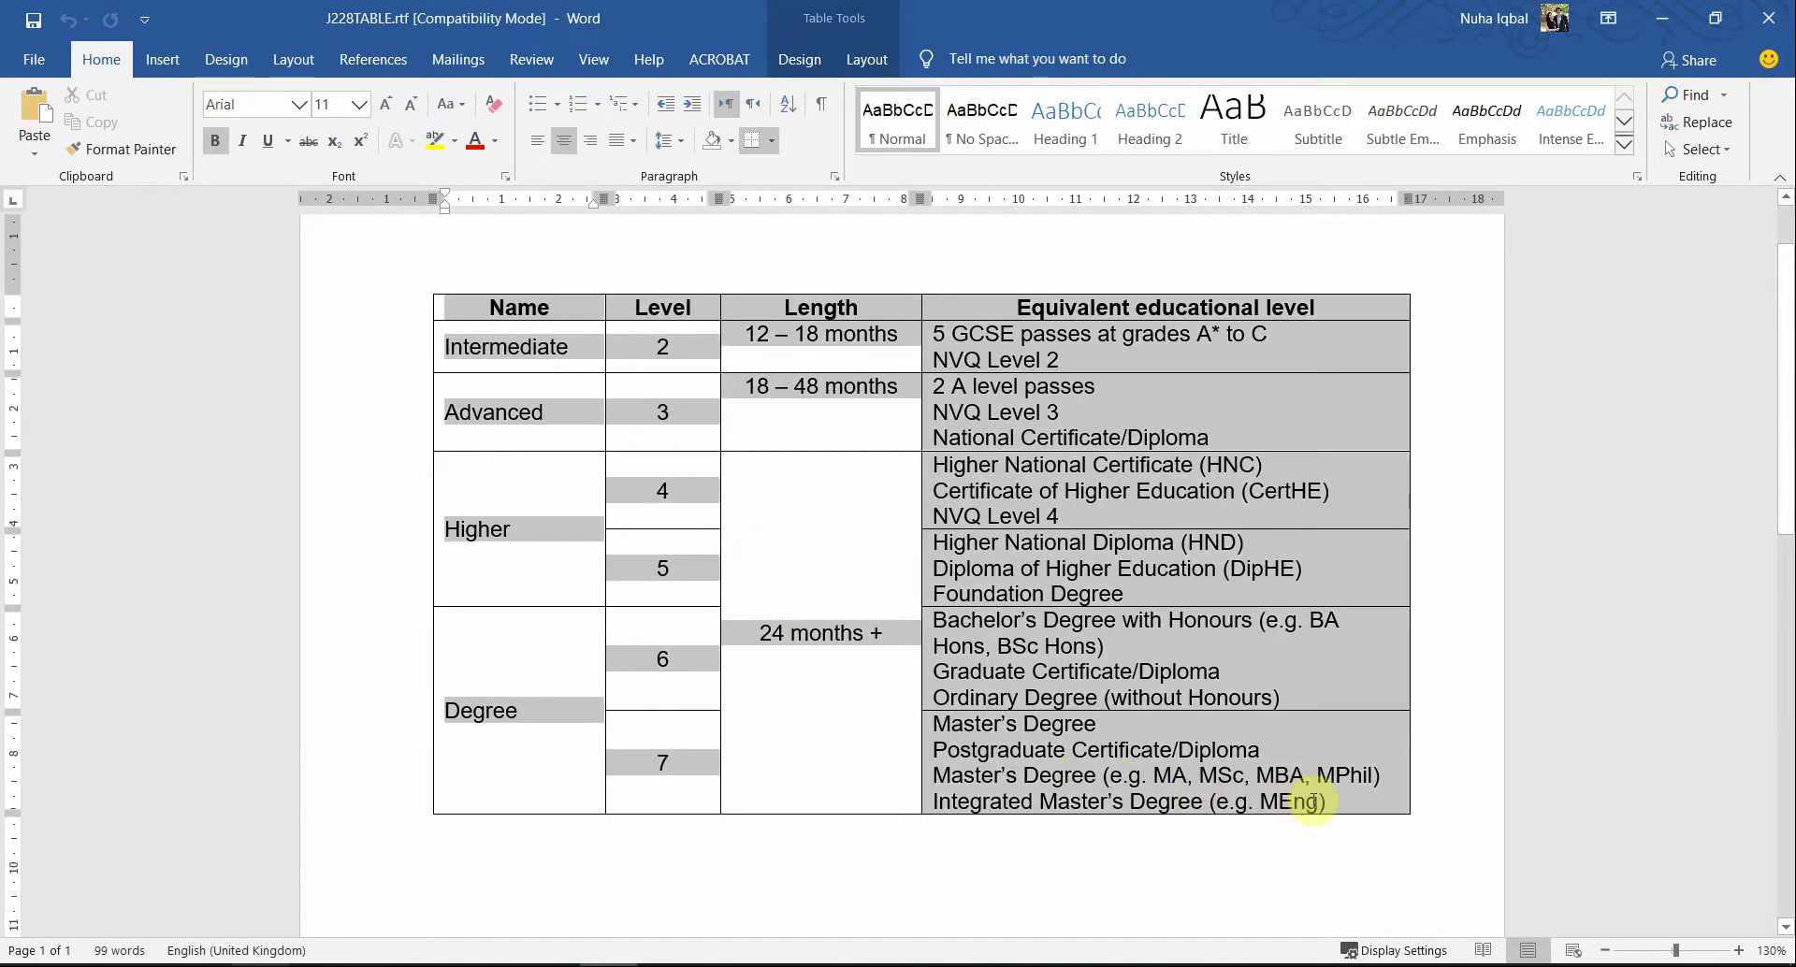
{"action": "right_click", "coordinate": [1201, 775]}
{"action": "left_click", "coordinate": [1321, 418]}
{"action": "key", "text": "alt+Tab"}
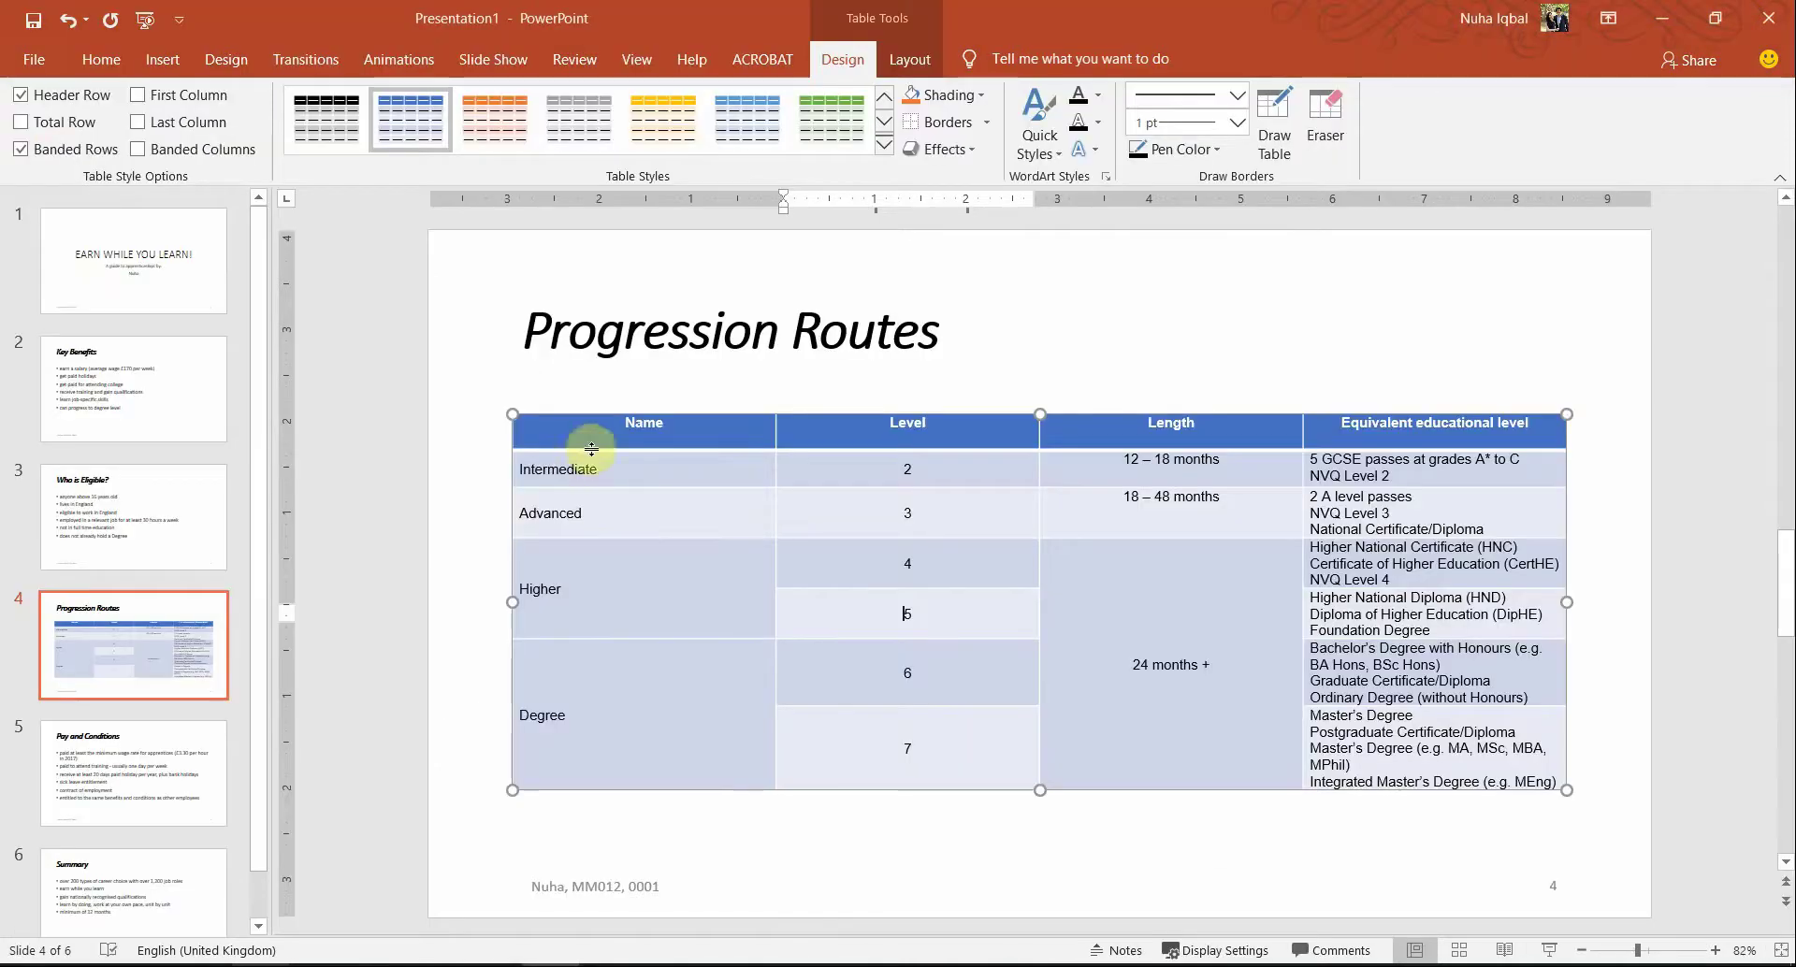
- Undo the last paste on slide 4 and paste the copied table data as text only over all cells of the empty table
{"action": "left_click", "coordinate": [603, 436]}
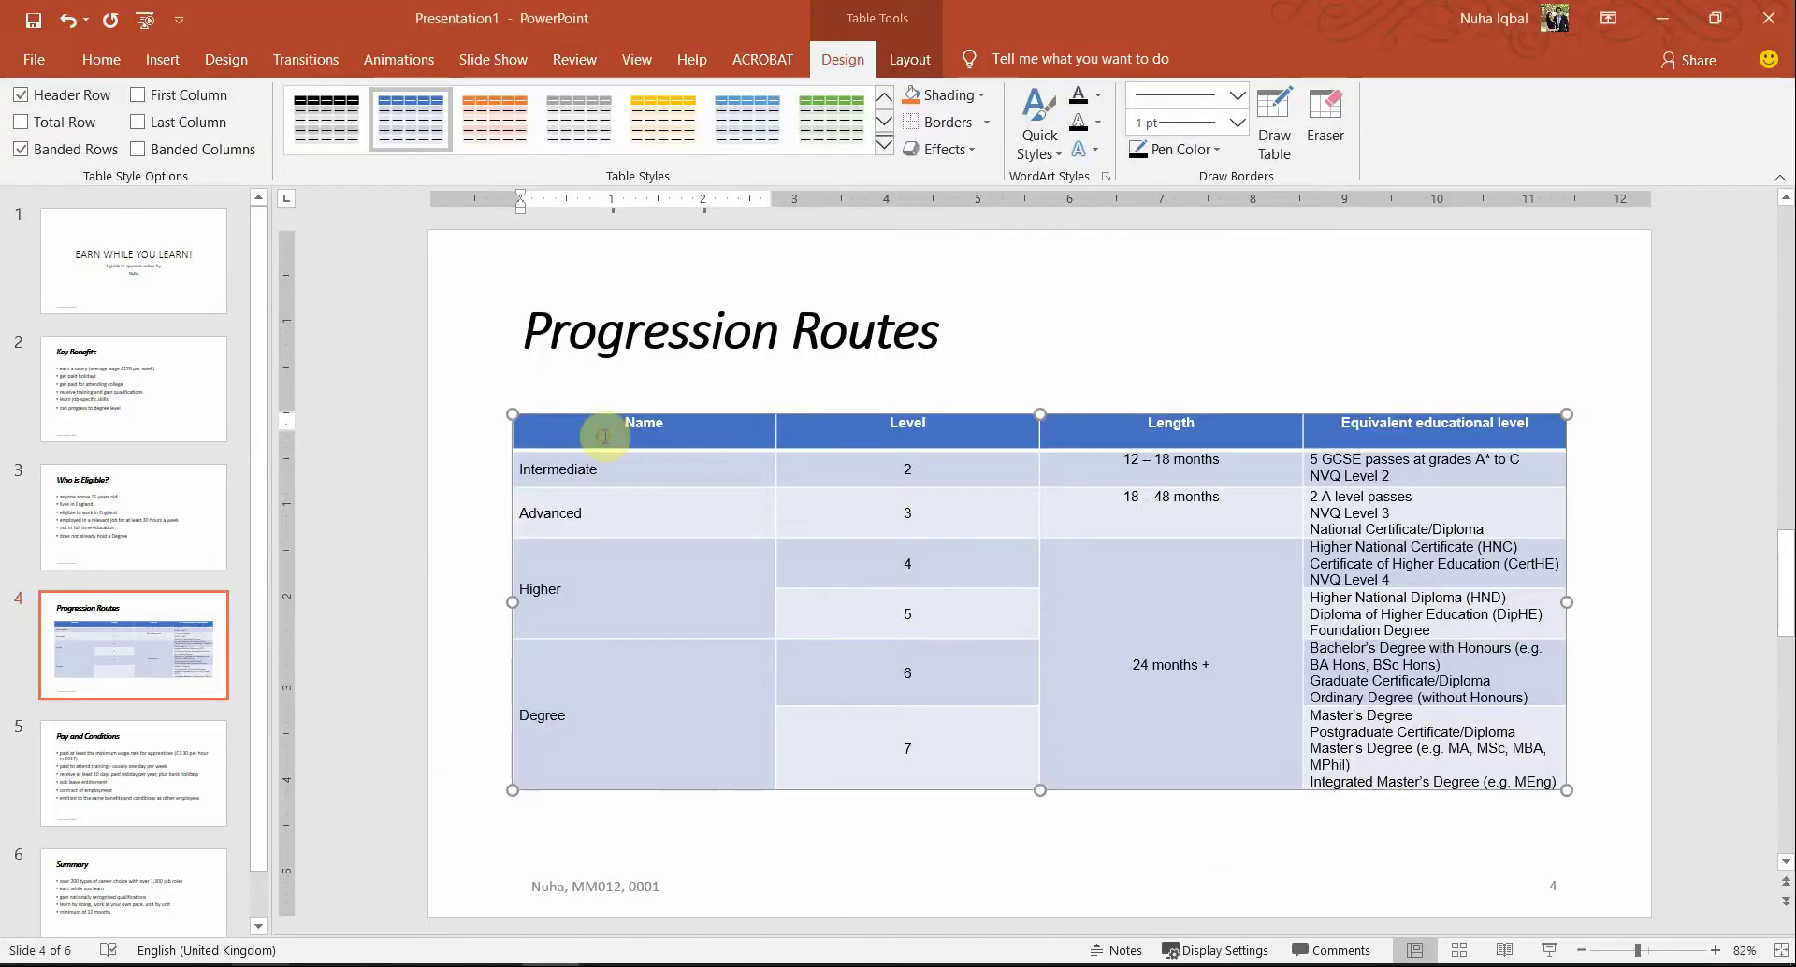
{"action": "key", "text": "ctrl+z"}
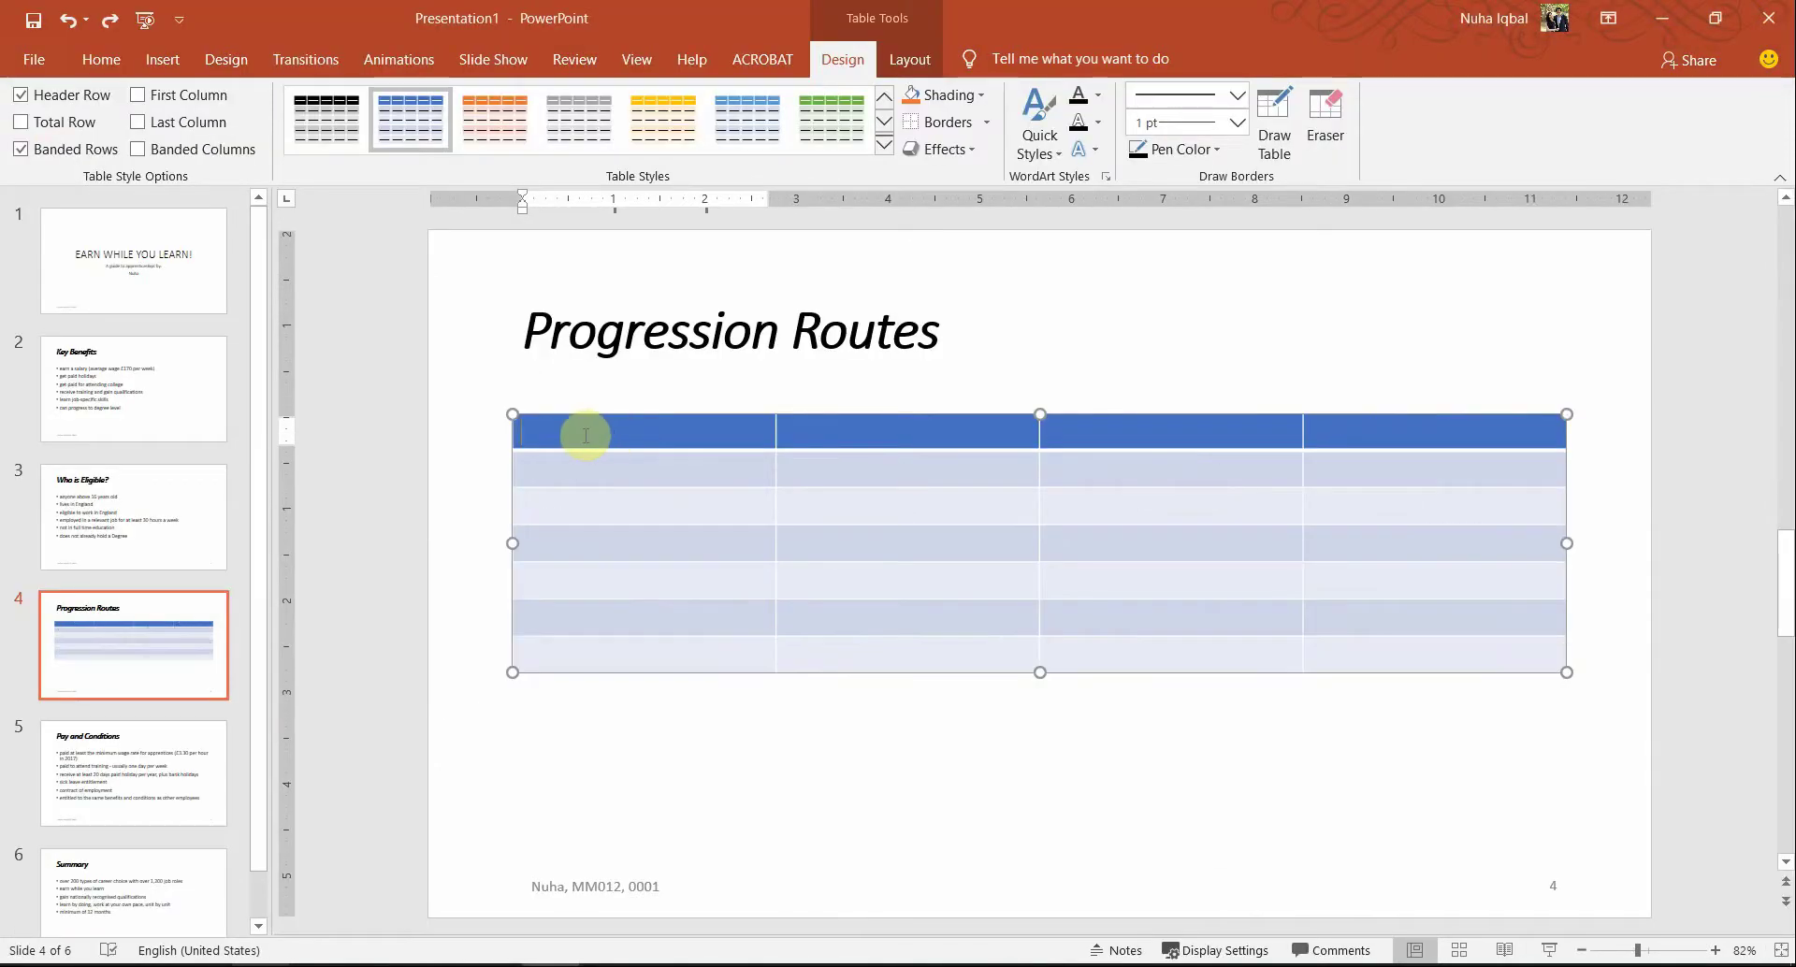
{"action": "left_click_drag", "start_coordinate": [586, 435], "coordinate": [1366, 645]}
{"action": "right_click", "coordinate": [1303, 610]}
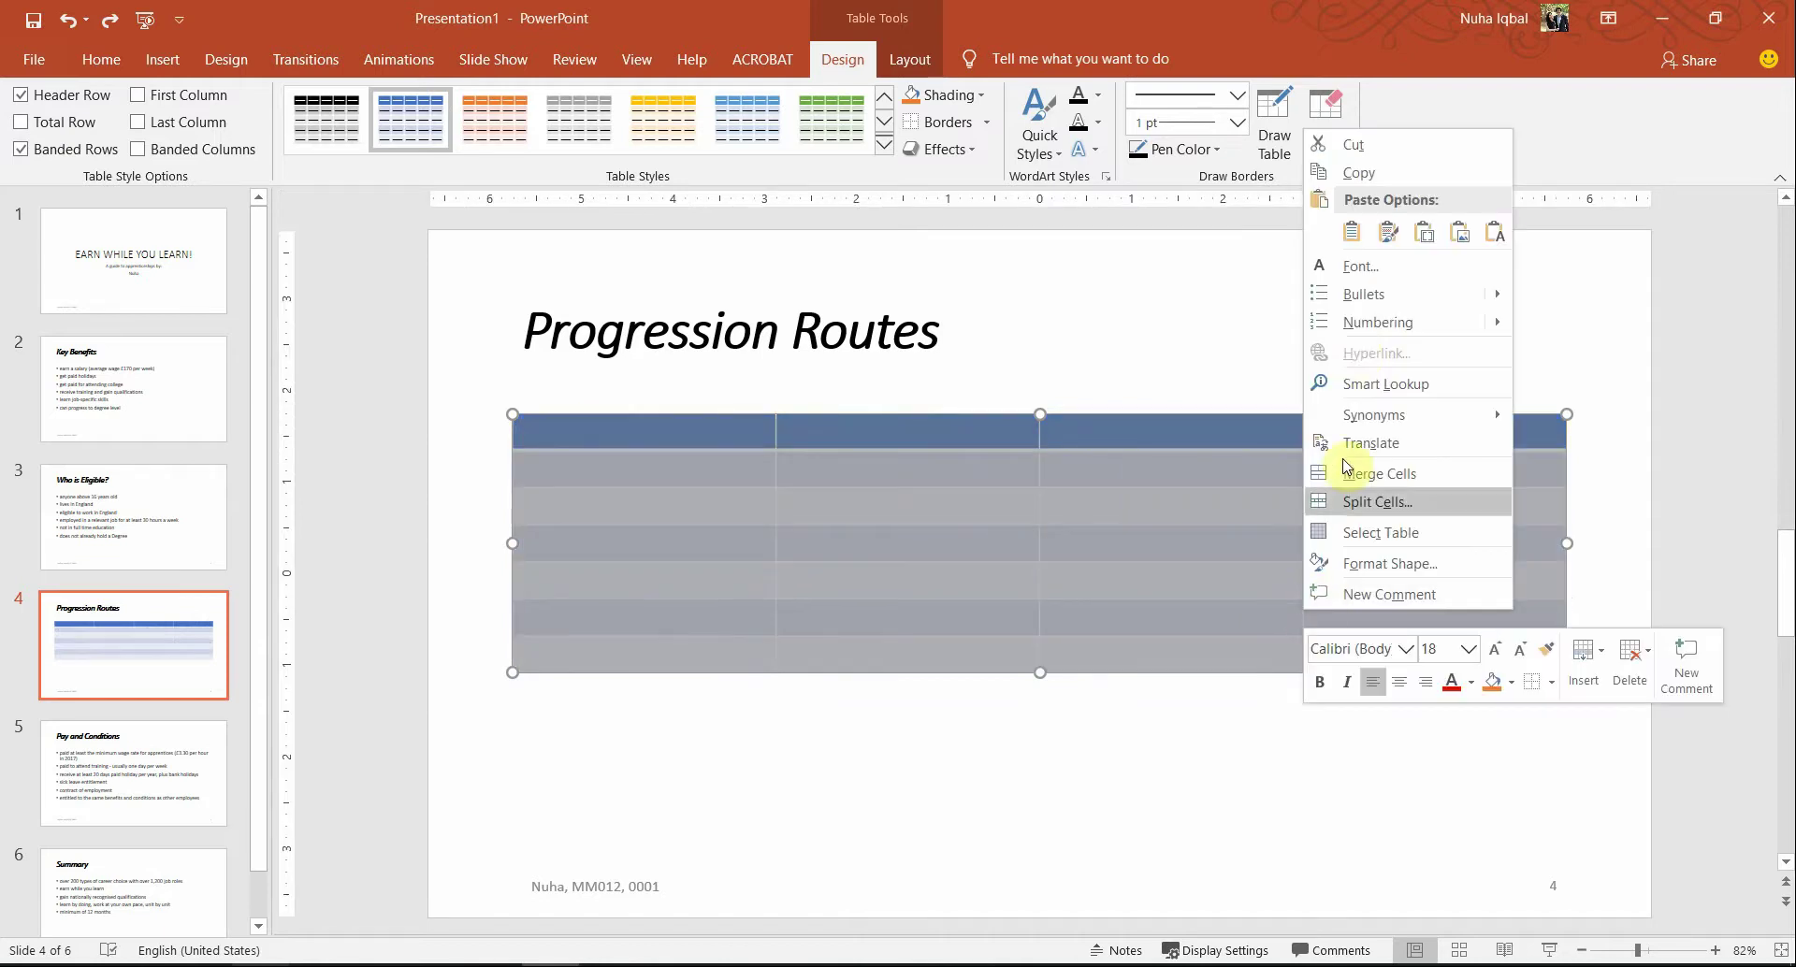
{"action": "left_click", "coordinate": [1499, 233]}
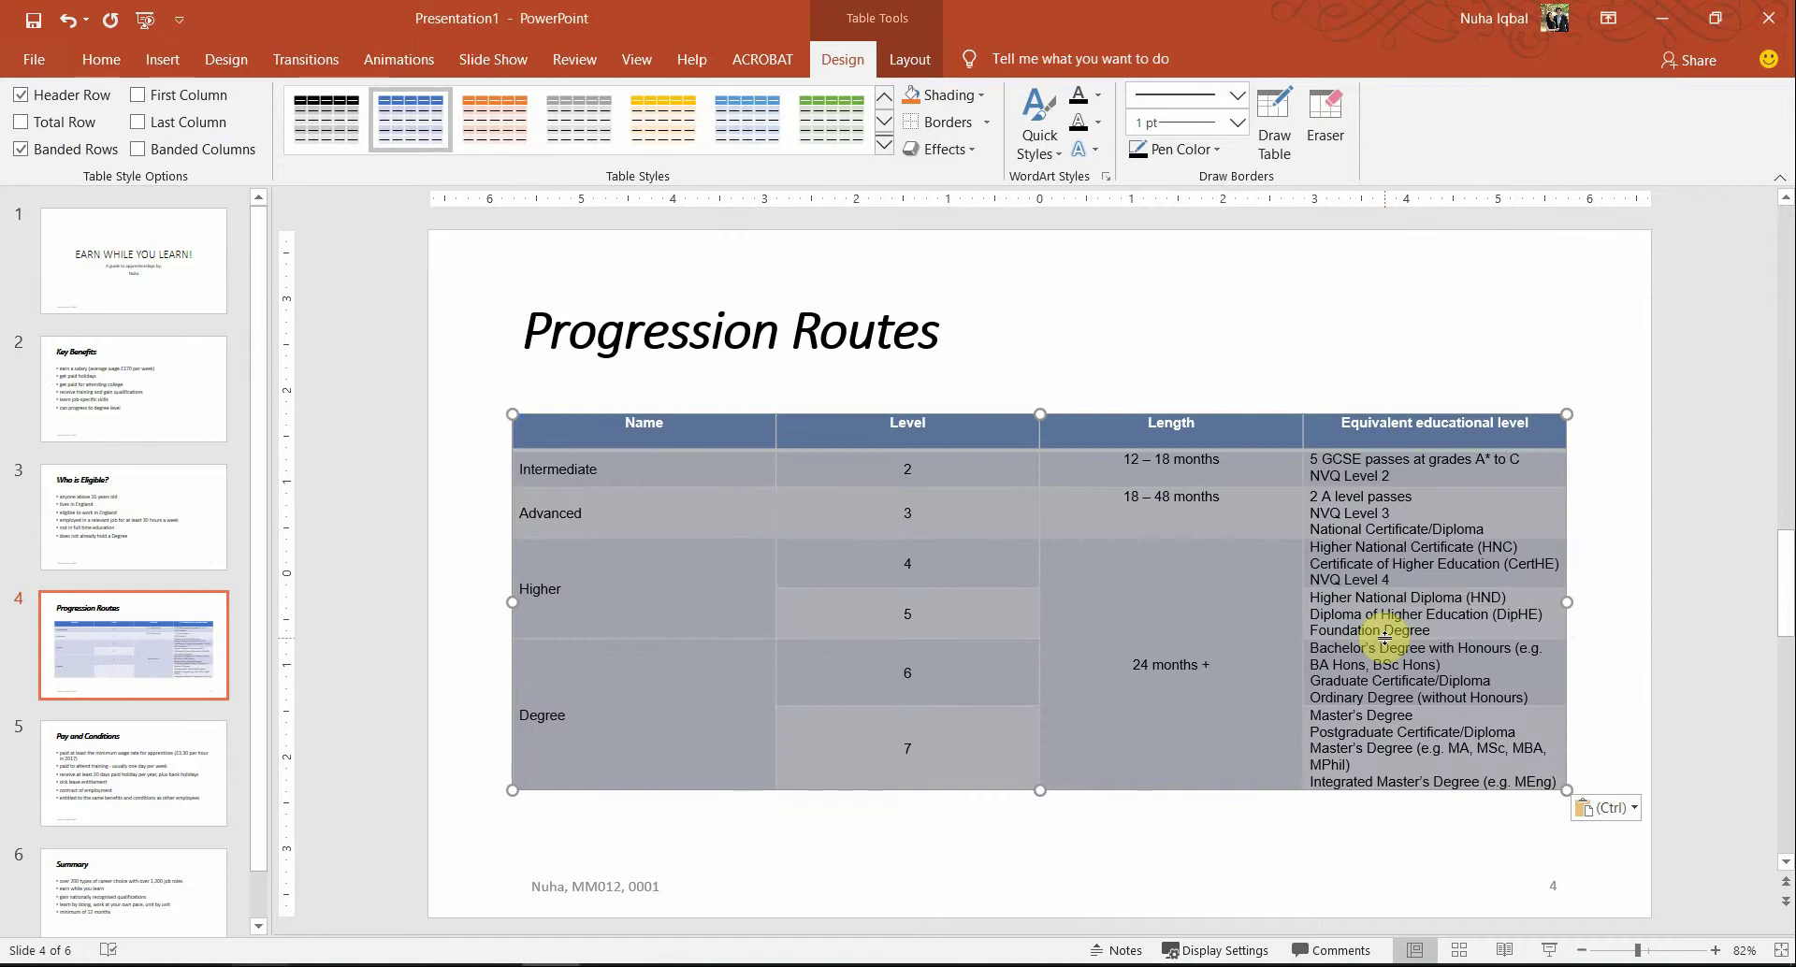
{"action": "right_click", "coordinate": [1282, 677]}
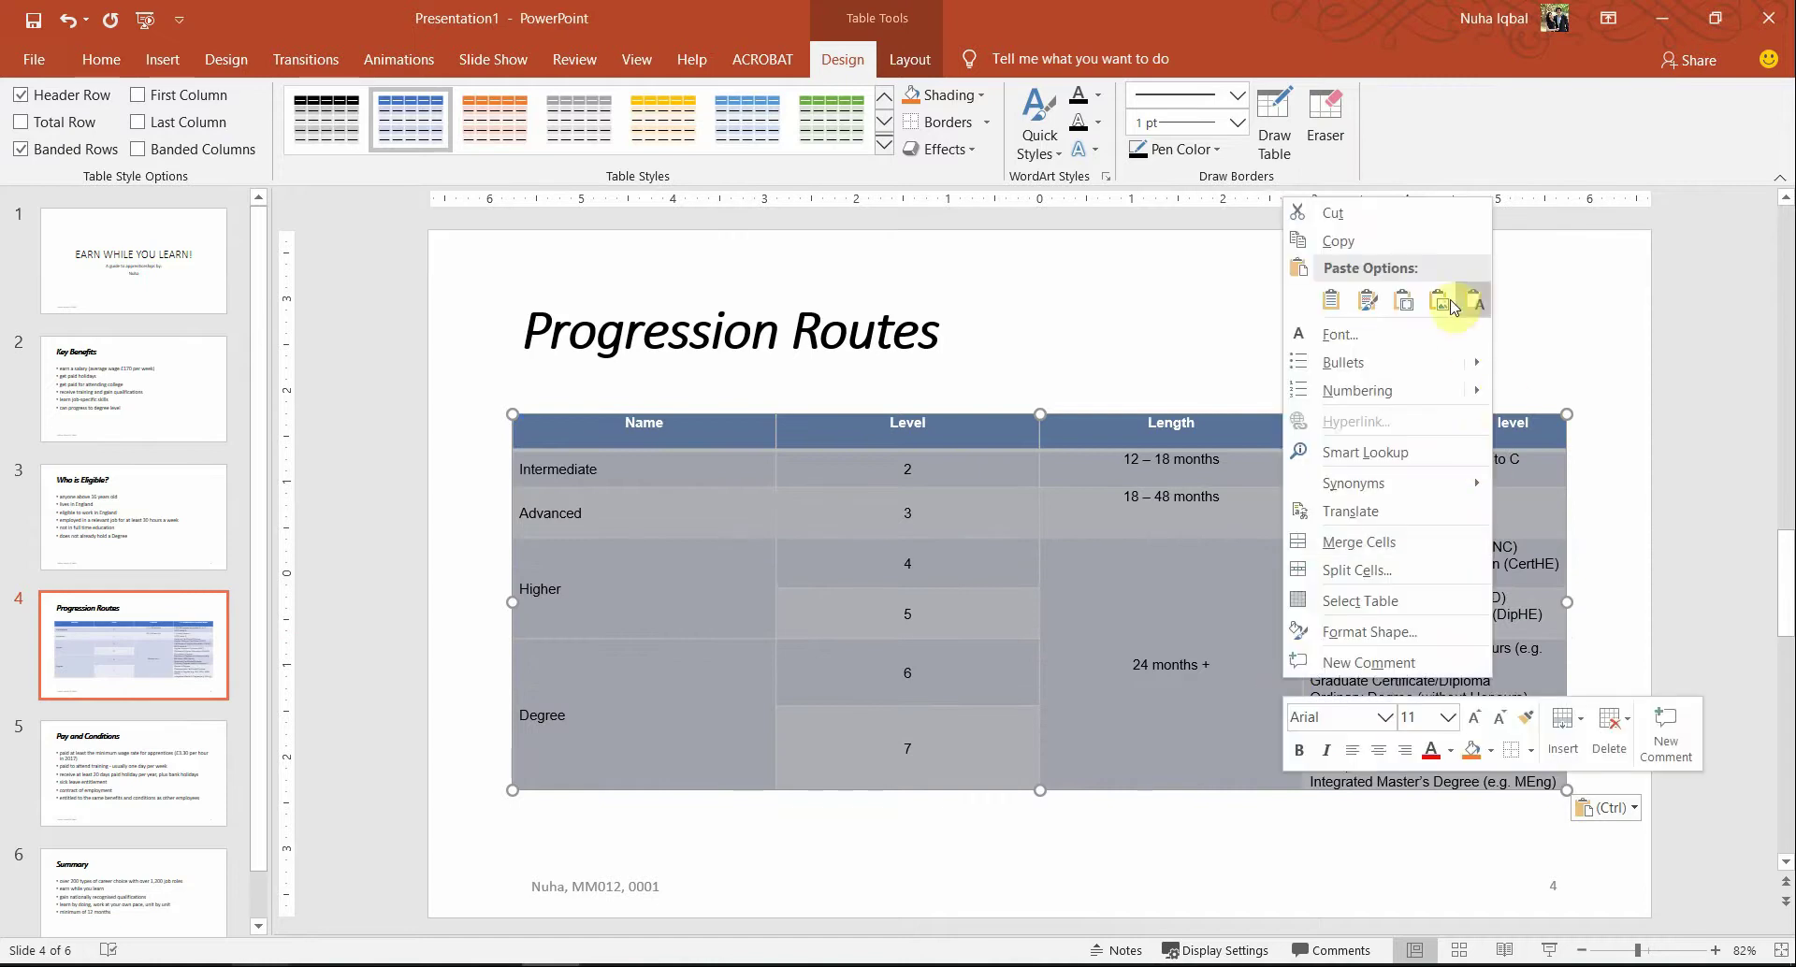
{"action": "left_click", "coordinate": [1365, 301]}
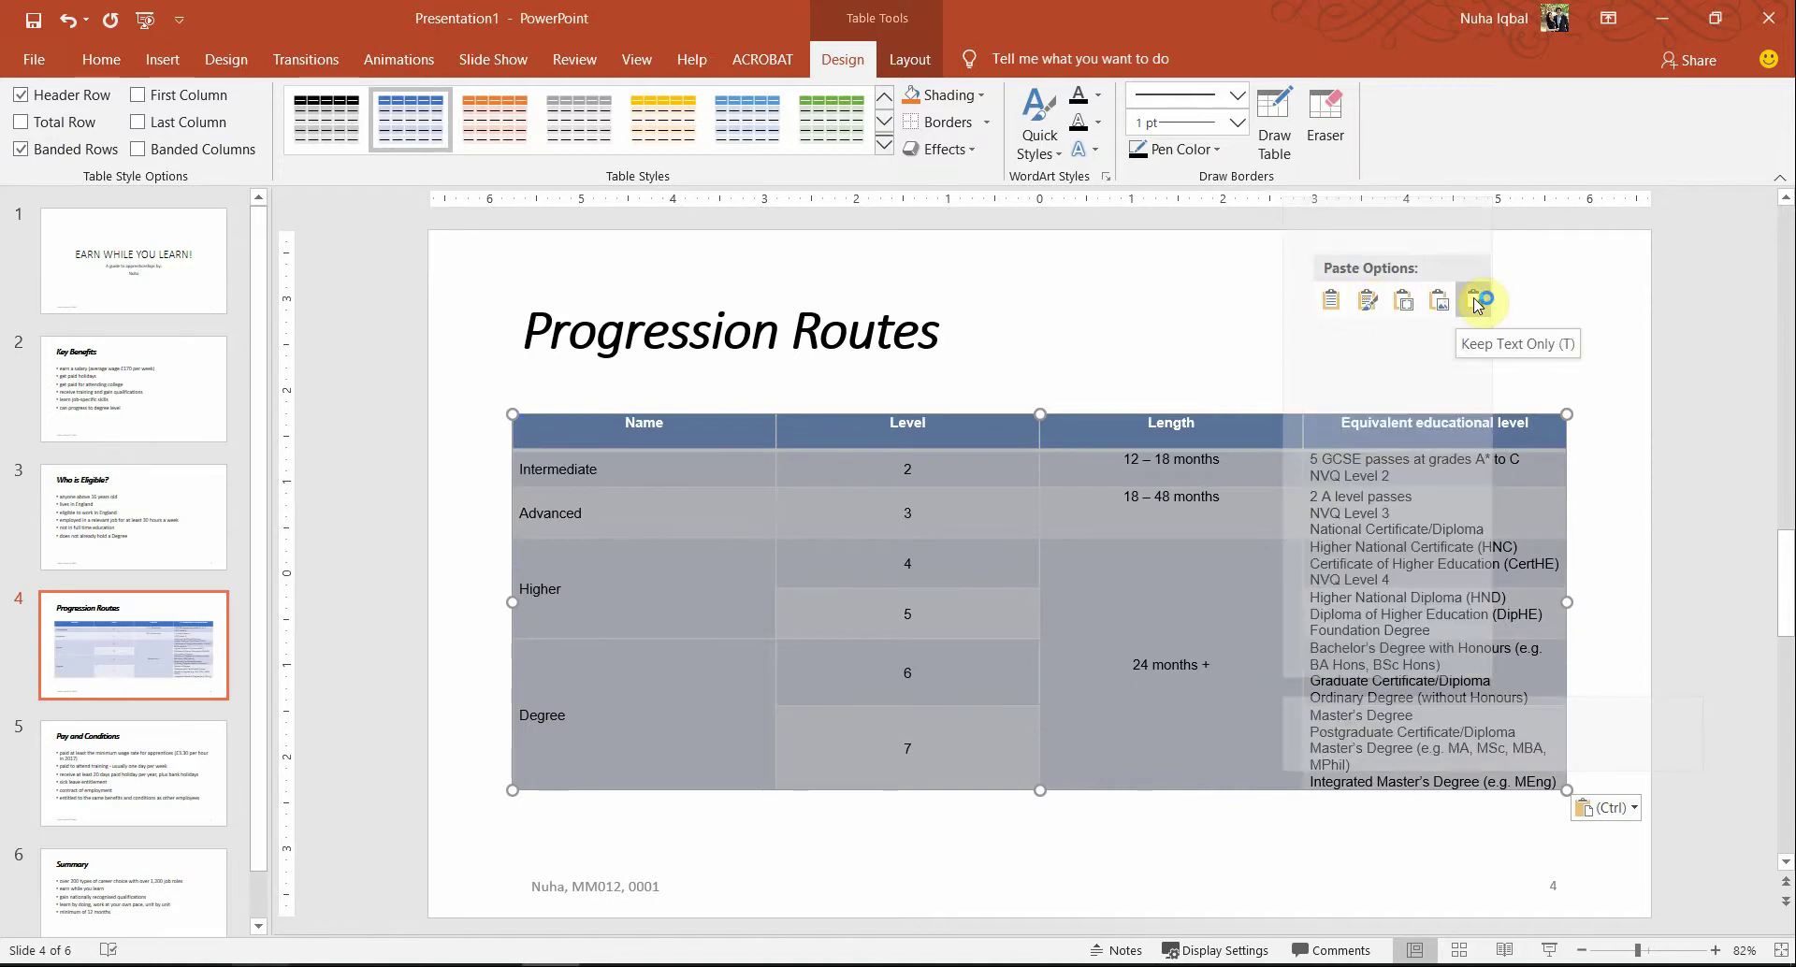
{"action": "left_click", "coordinate": [1476, 301]}
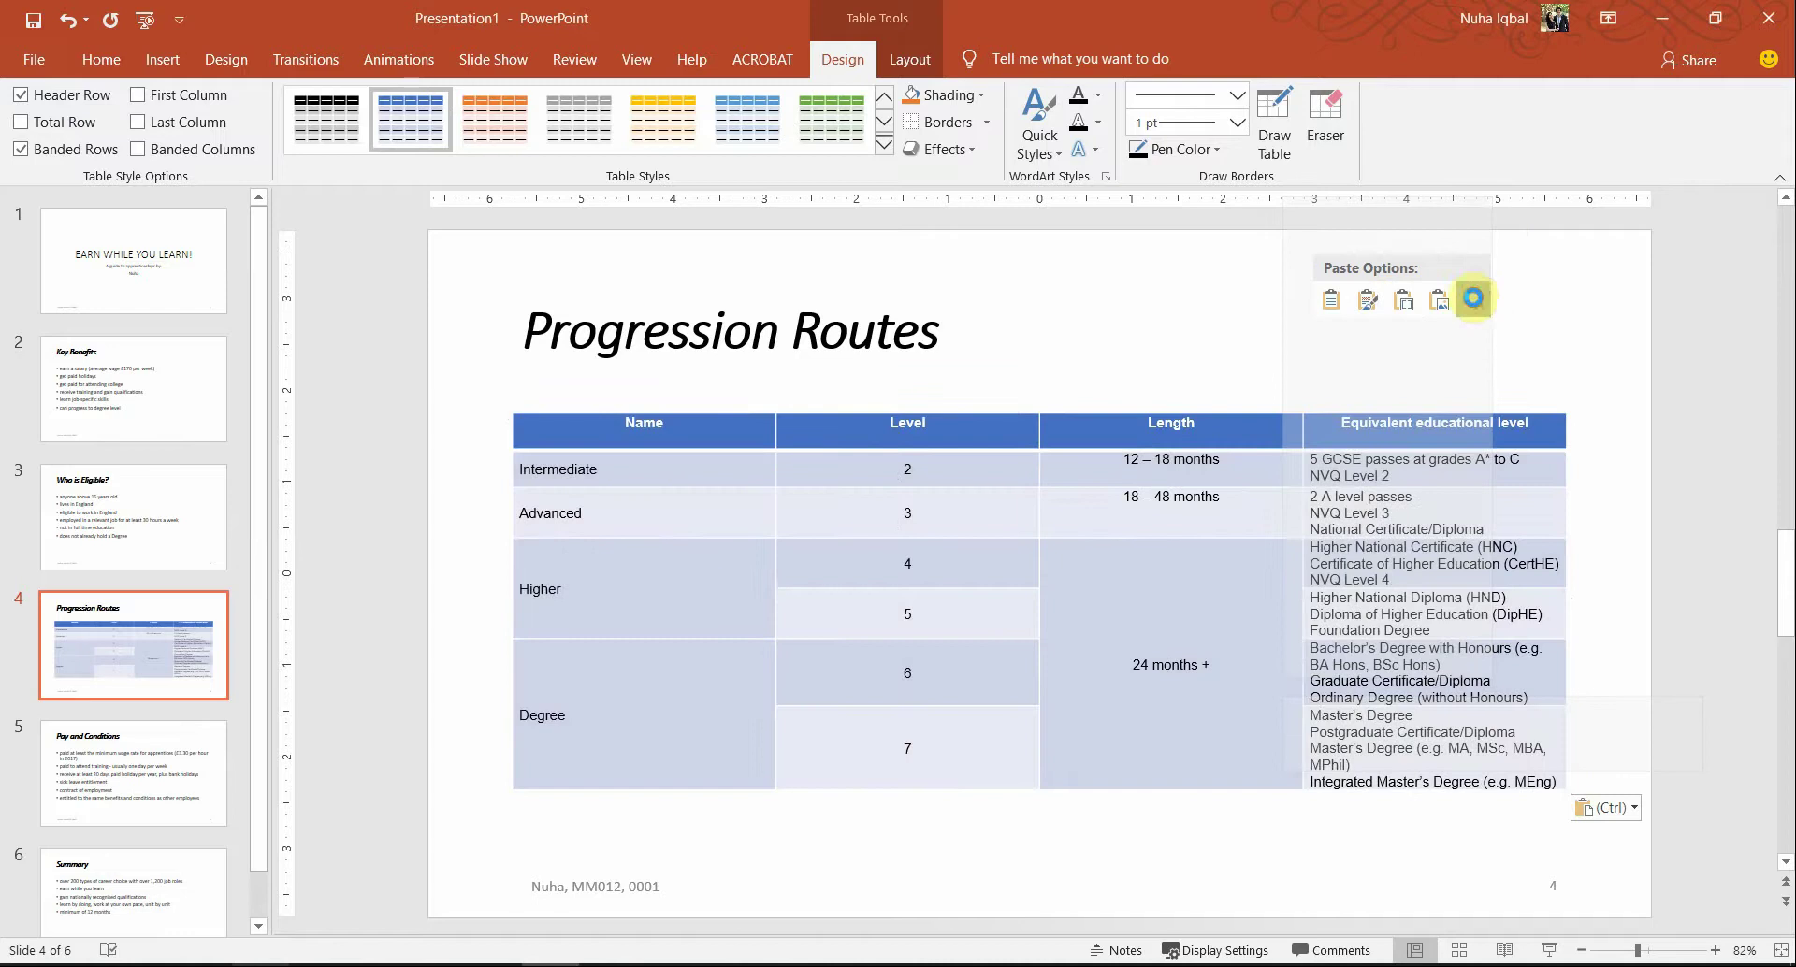
{"action": "left_click", "coordinate": [1251, 763]}
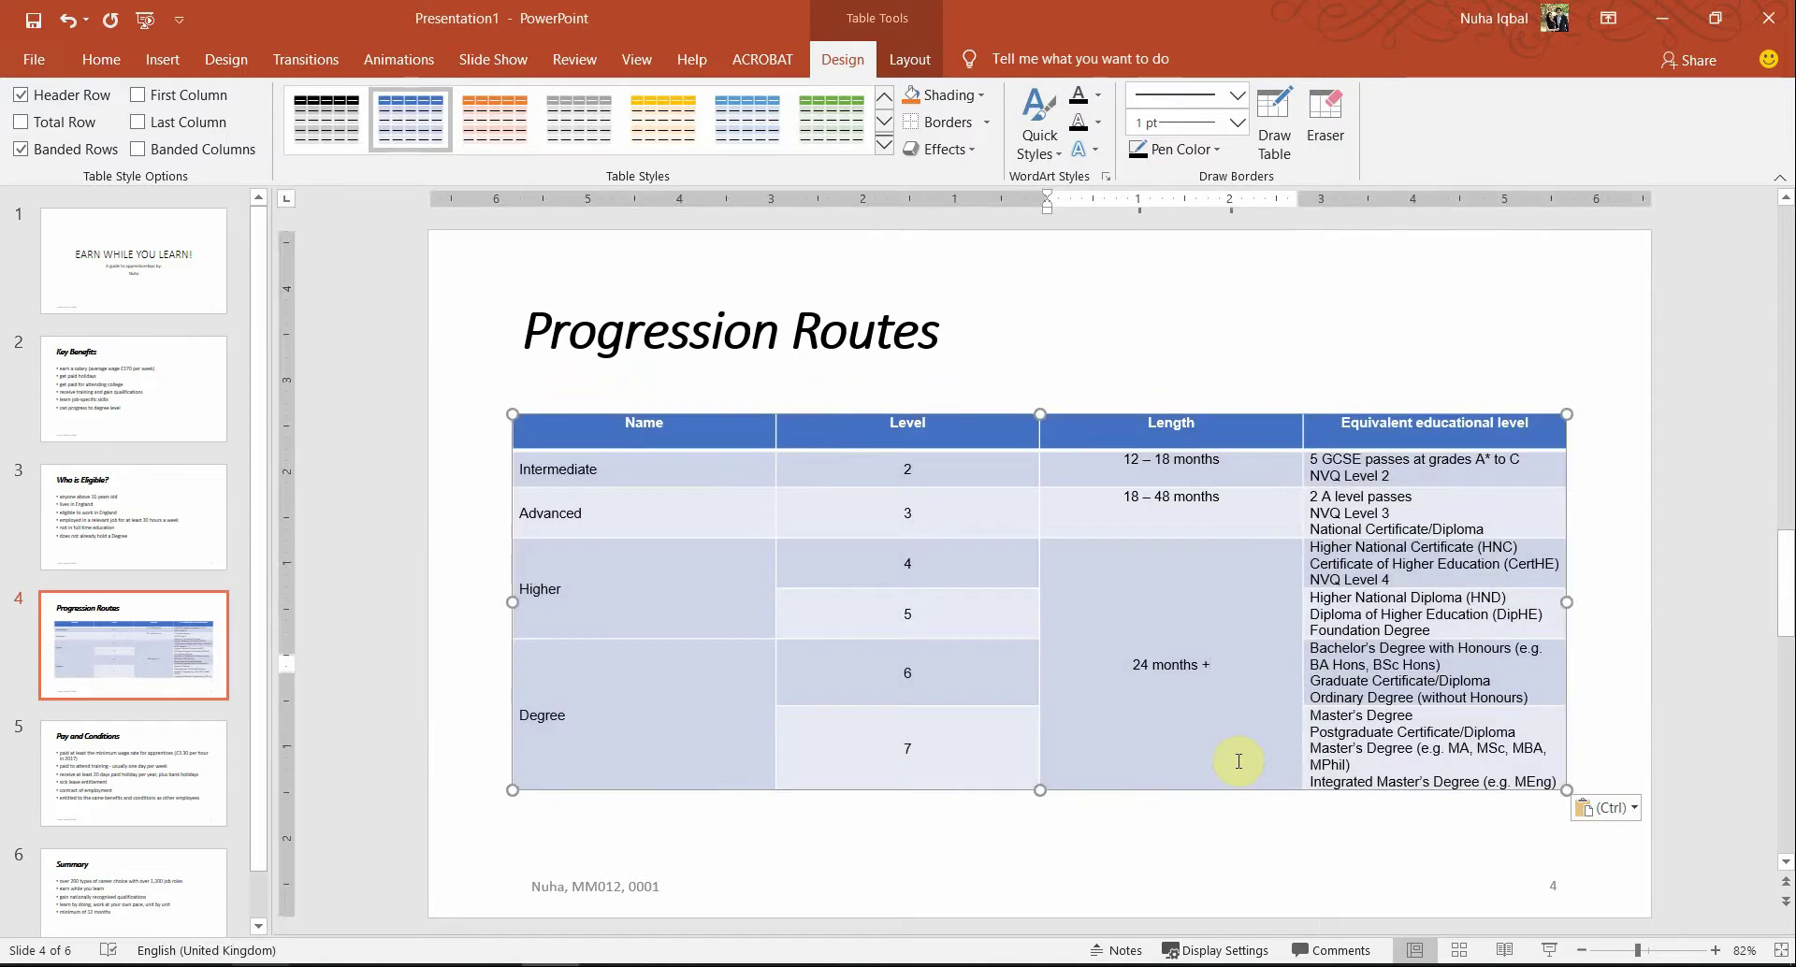
- Switch to the exam paper and highlight "gridlines displayed" in question 36
{"action": "key", "text": "alt+Tab"}
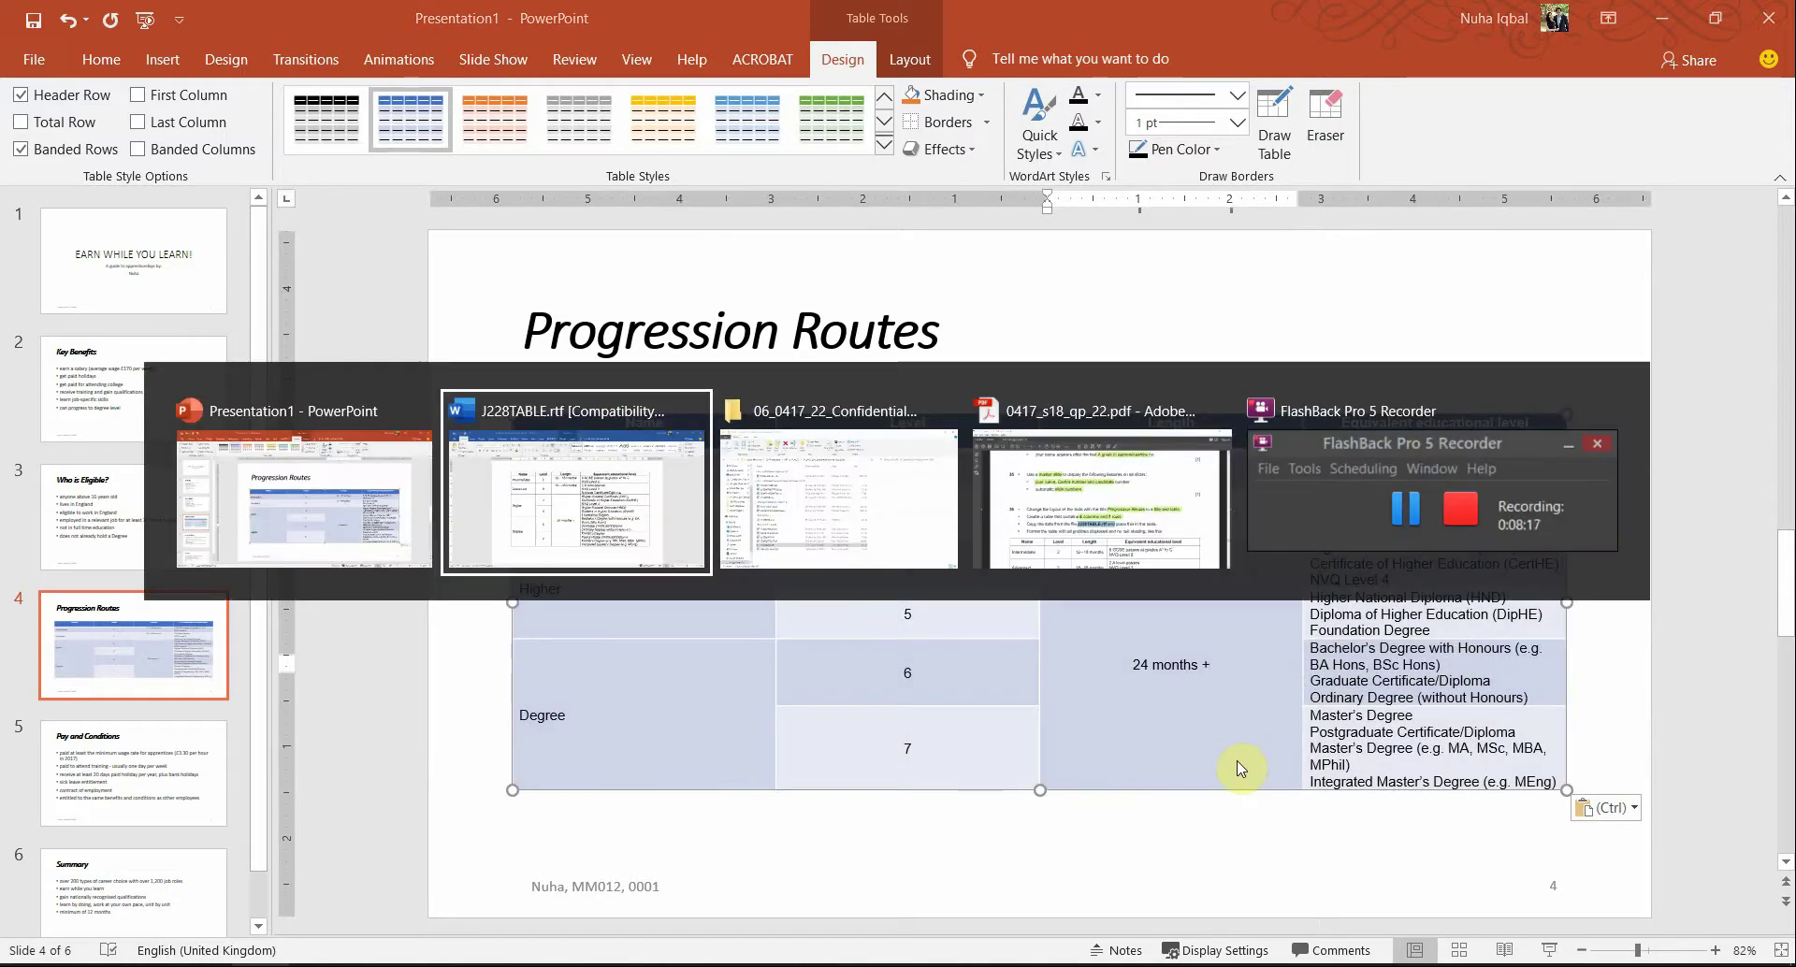
{"action": "key", "text": "alt+Tab"}
{"action": "key", "text": "alt+Tab"}
{"action": "scroll", "coordinate": [1022, 761], "scroll_direction": "down", "scroll_amount": 2}
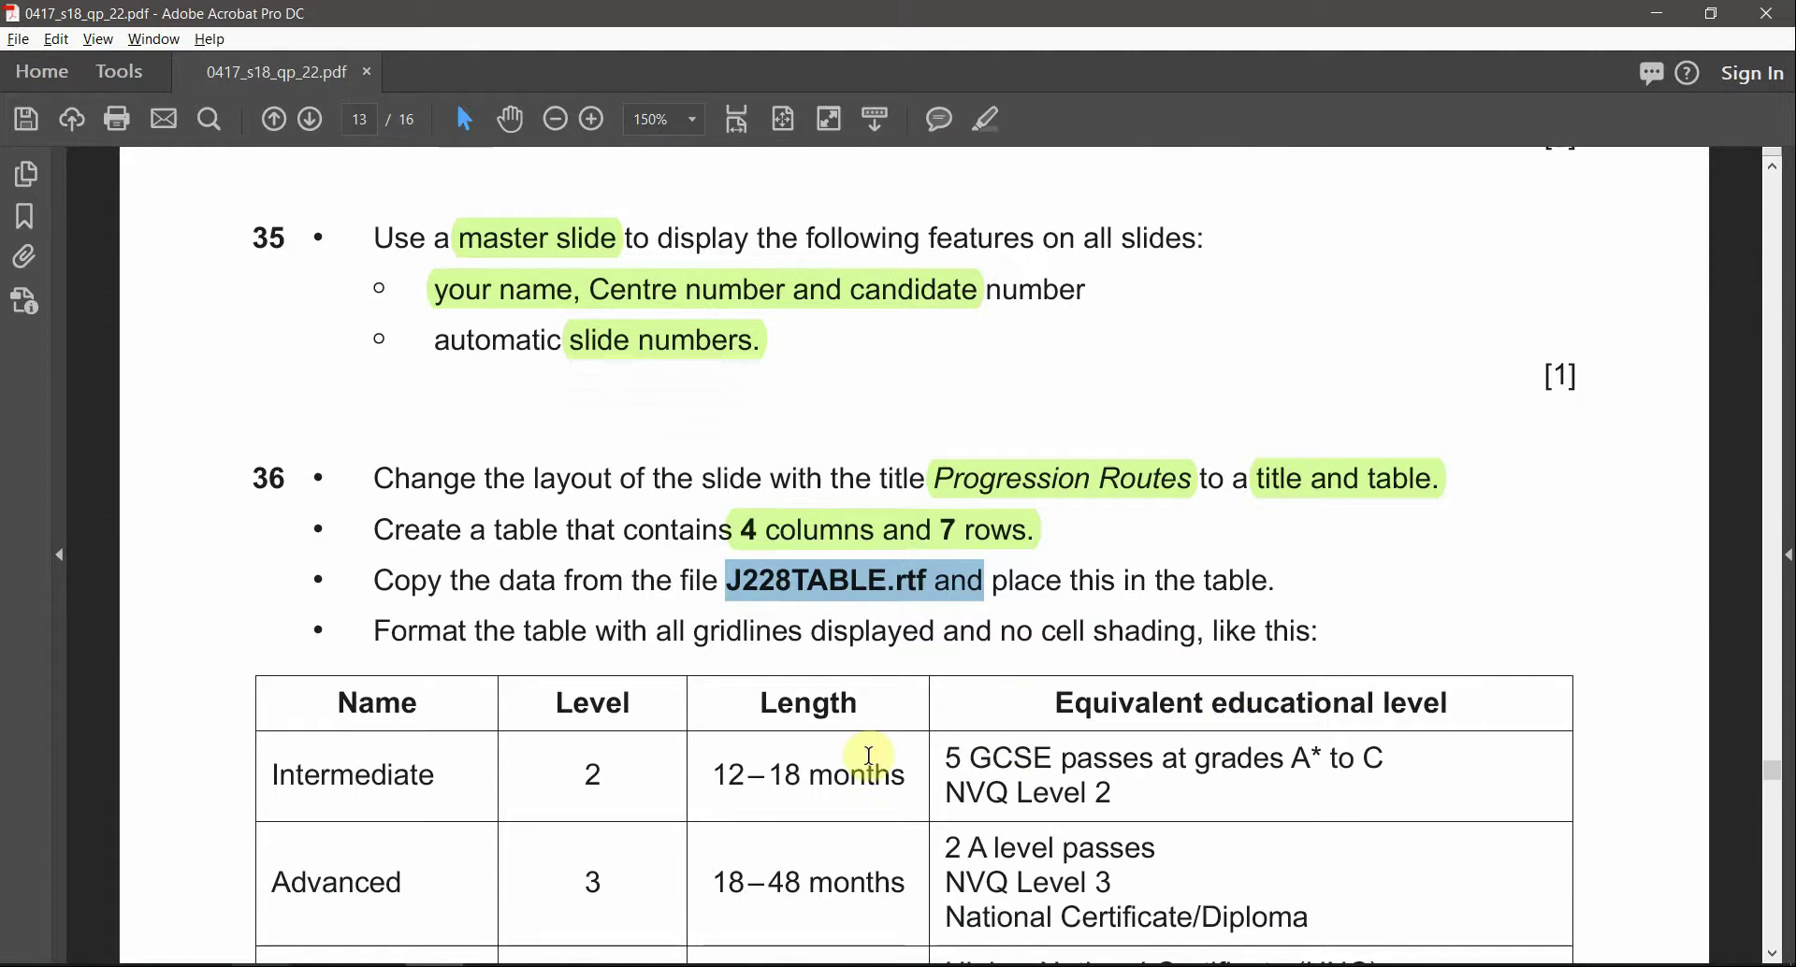
{"action": "left_click", "coordinate": [1071, 643]}
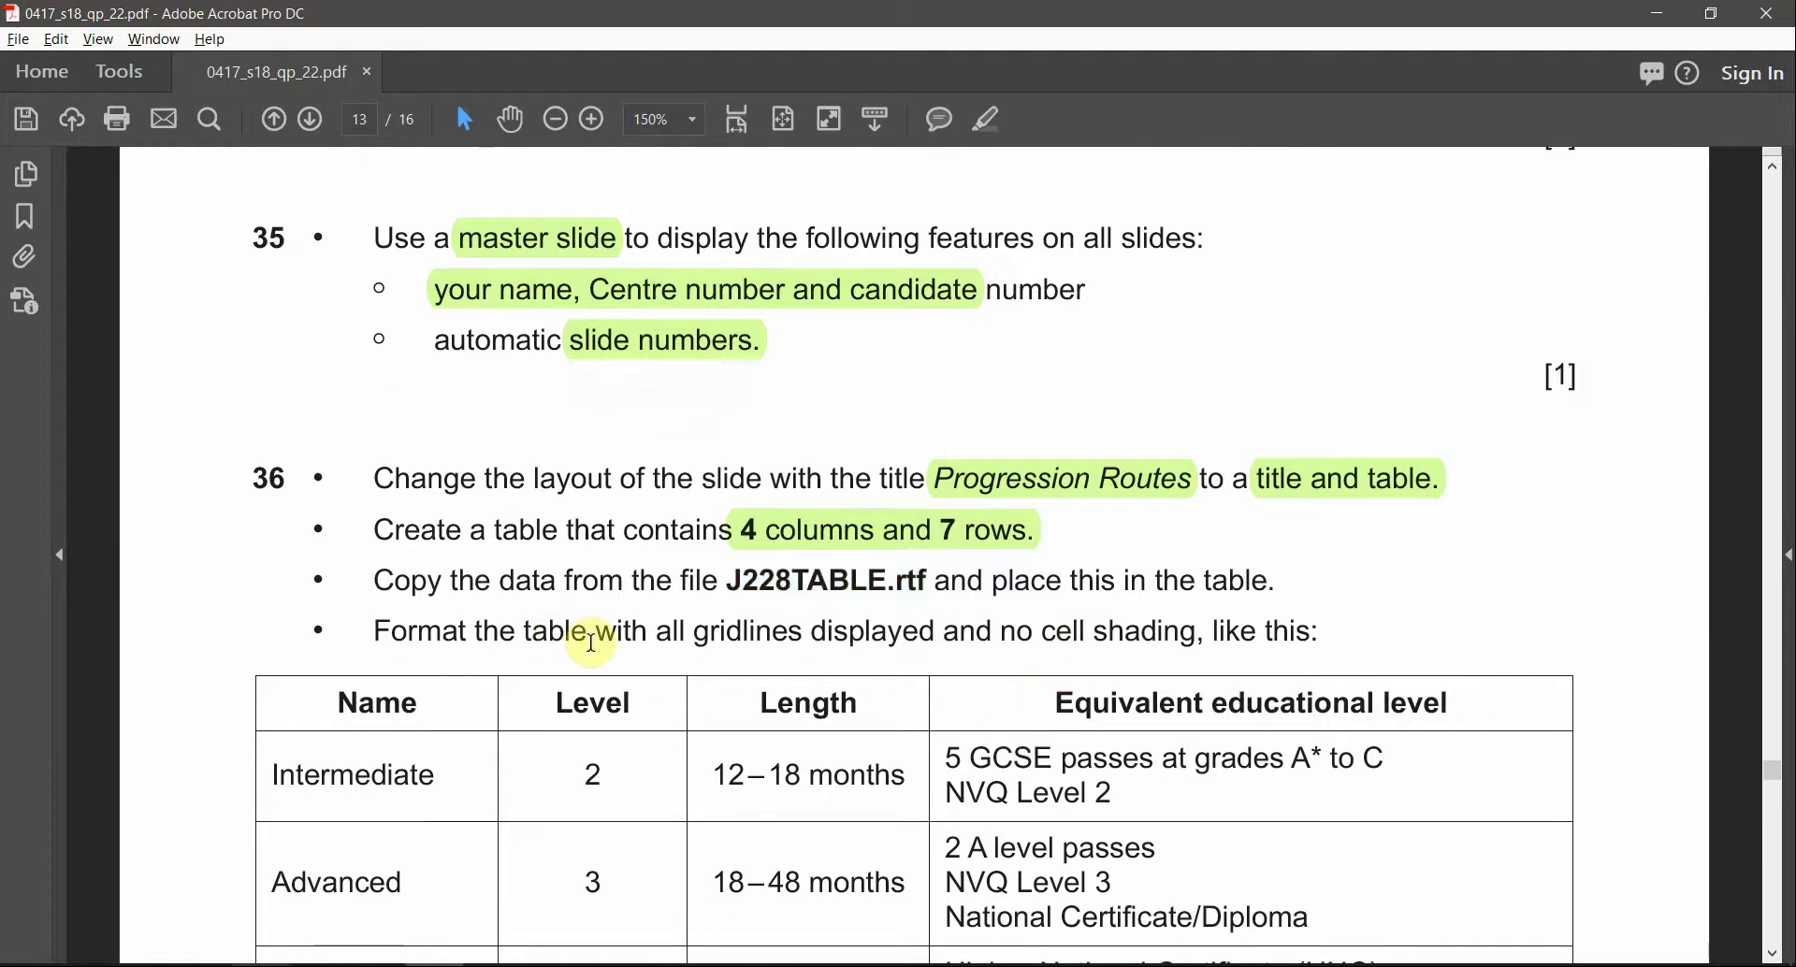
{"action": "mouse_move", "coordinate": [699, 634]}
{"action": "left_mouse_down"}
{"action": "mouse_move", "coordinate": [913, 629]}
{"action": "mouse_move", "coordinate": [699, 630]}
{"action": "left_mouse_up"}
{"action": "double_click", "coordinate": [934, 629]}
{"action": "left_click", "coordinate": [931, 629]}
{"action": "left_click", "coordinate": [989, 120]}
- Switch back to PowerPoint and apply all borders to the whole Progression Routes table
{"action": "key", "text": "alt+Tab"}
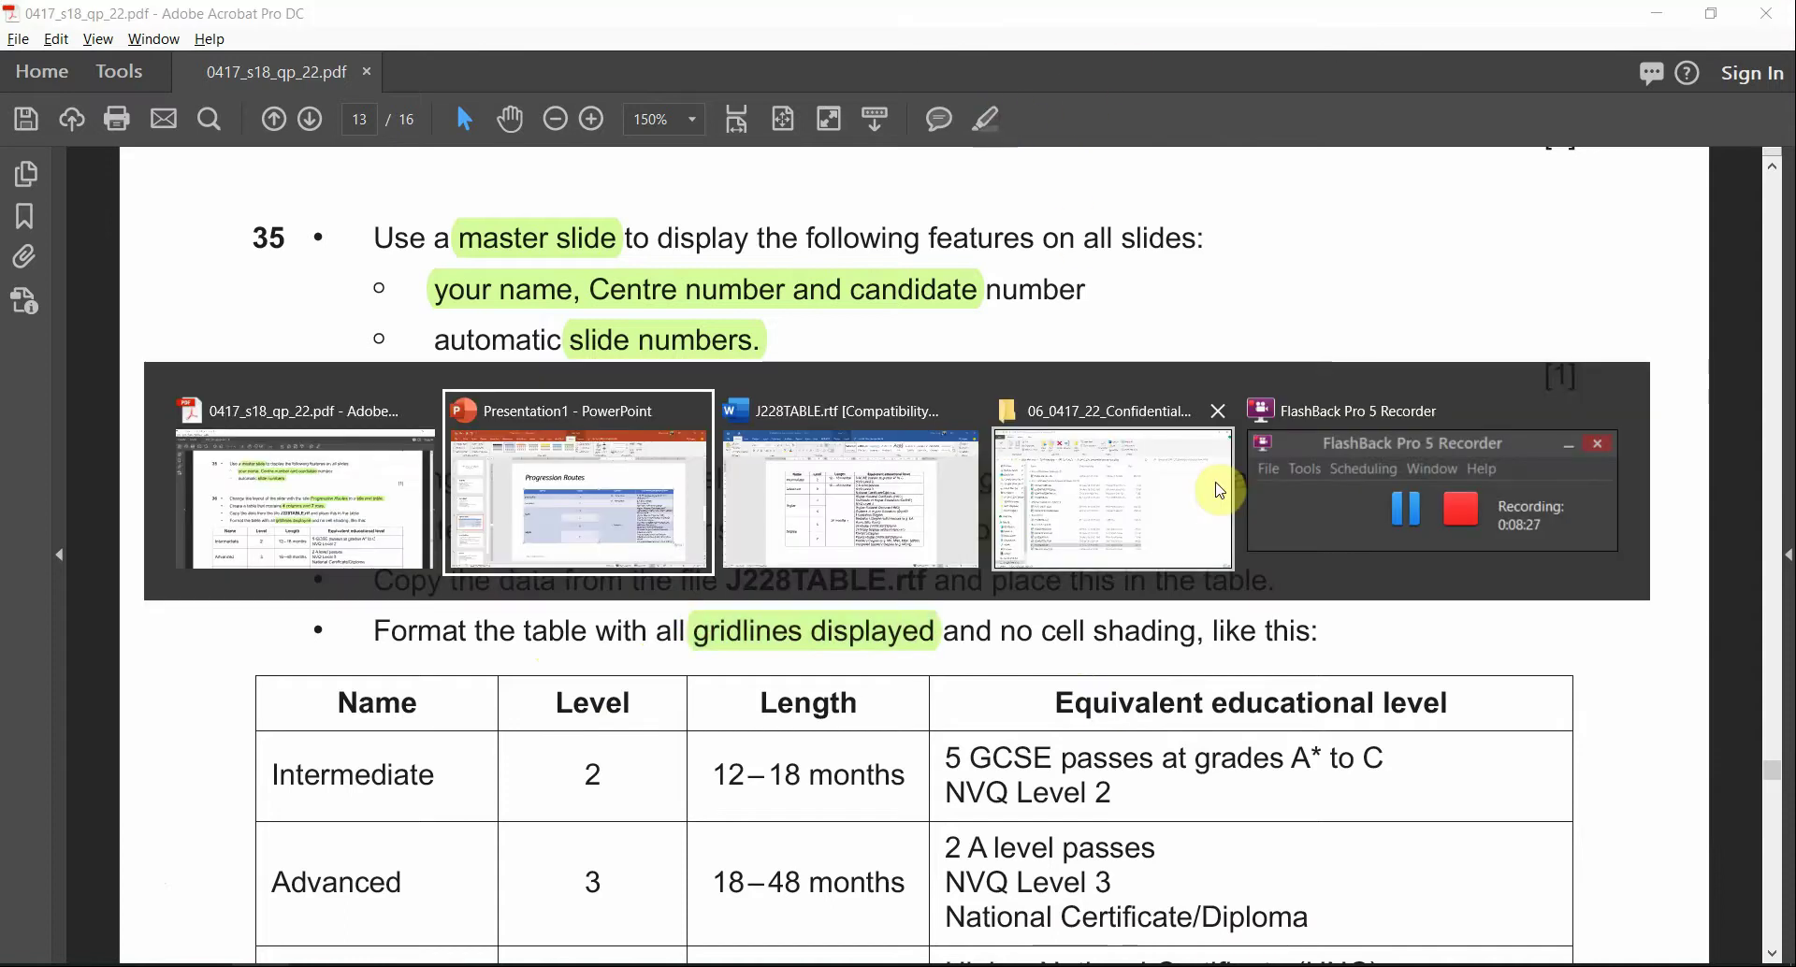
{"action": "key", "text": "Tab"}
{"action": "key", "text": "alt+Tab"}
{"action": "left_click", "coordinate": [875, 460]}
{"action": "left_click", "coordinate": [530, 411]}
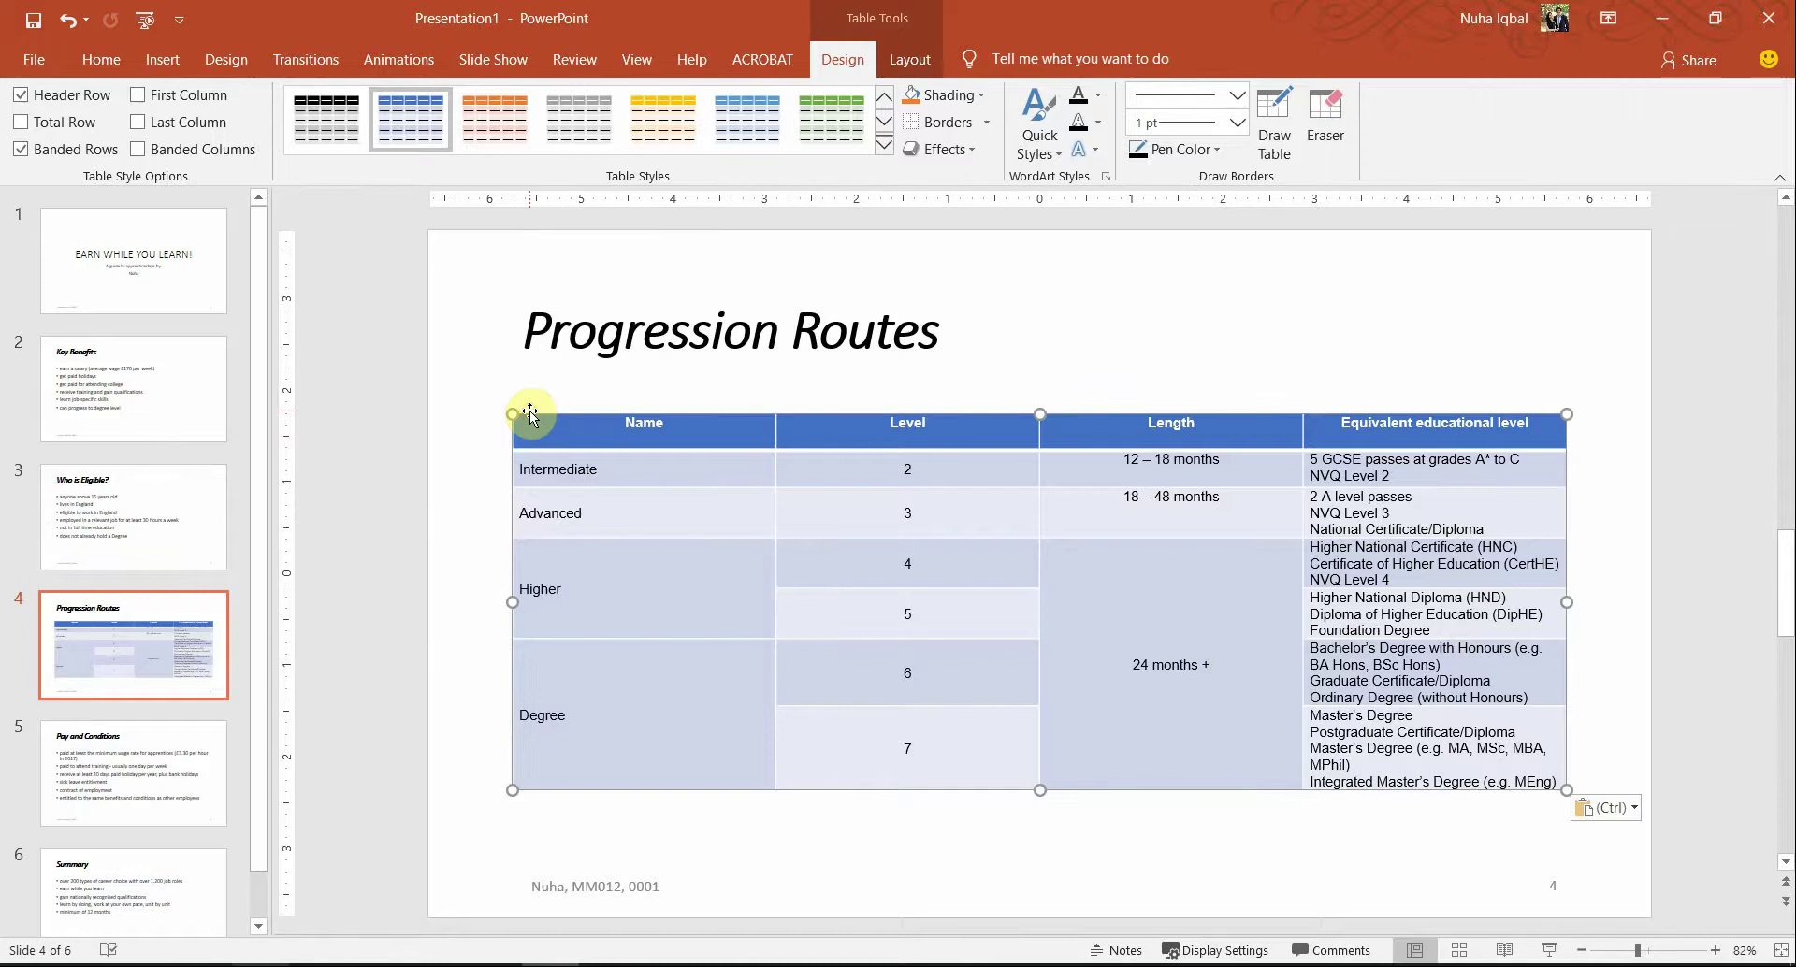
{"action": "left_click", "coordinate": [102, 60]}
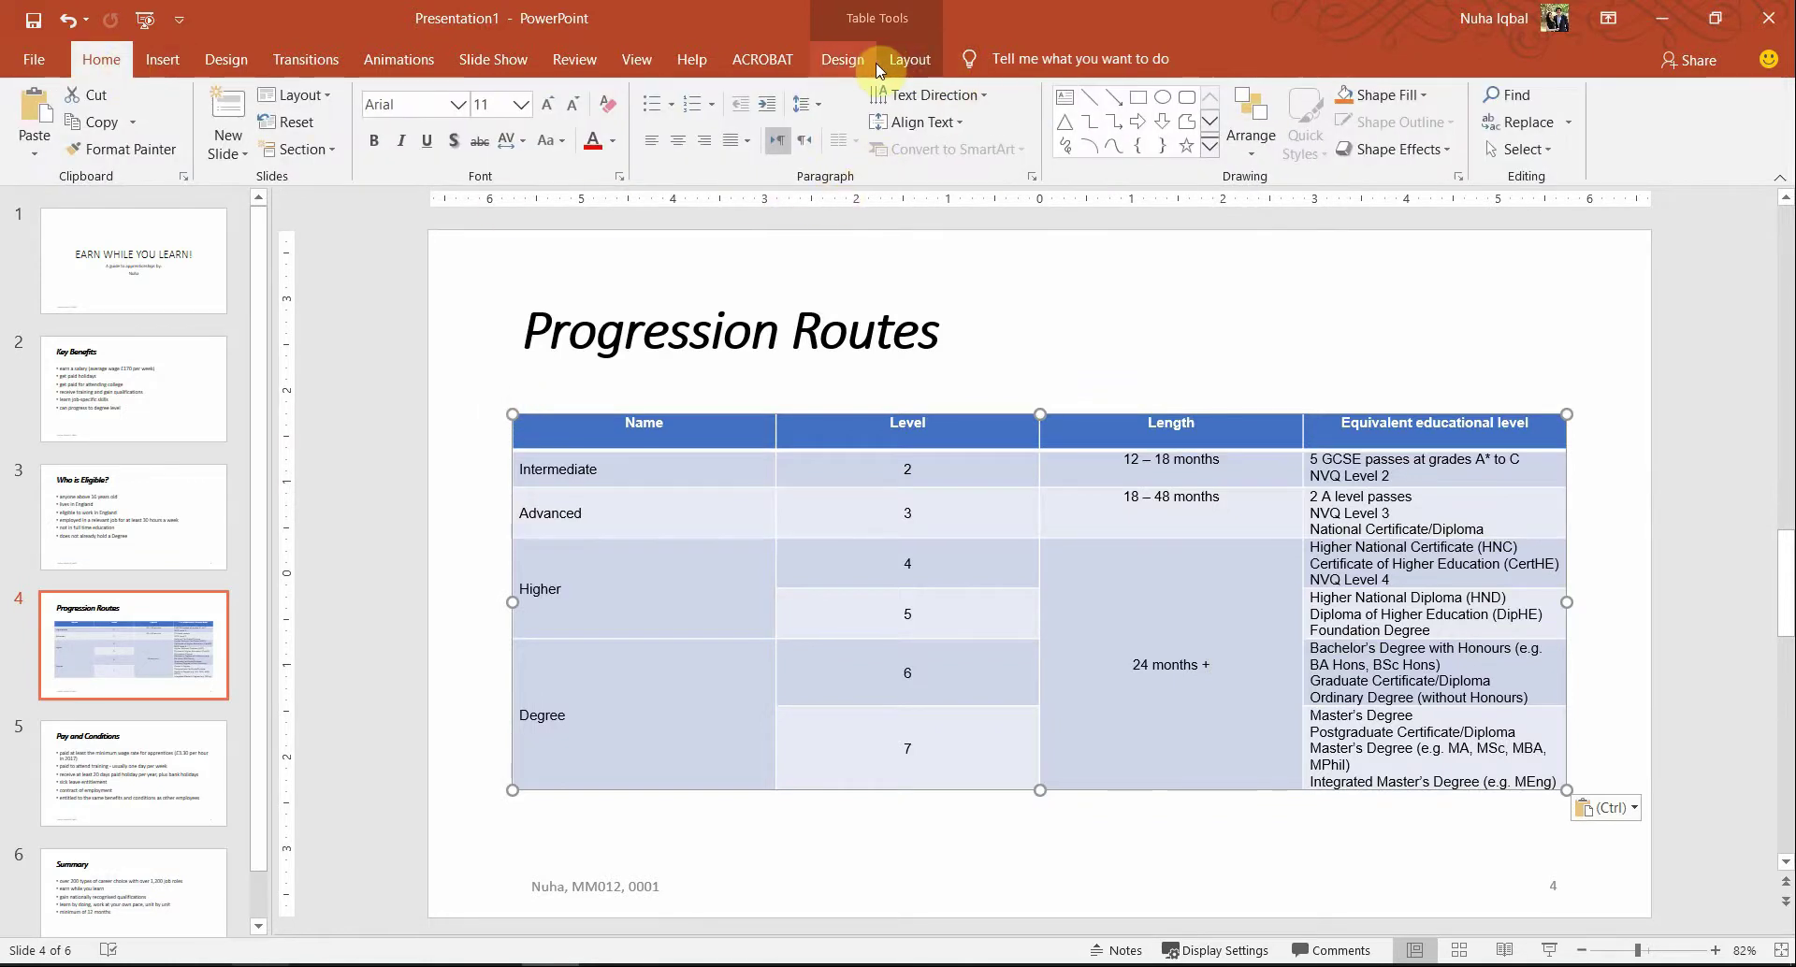
{"action": "left_click", "coordinate": [841, 64]}
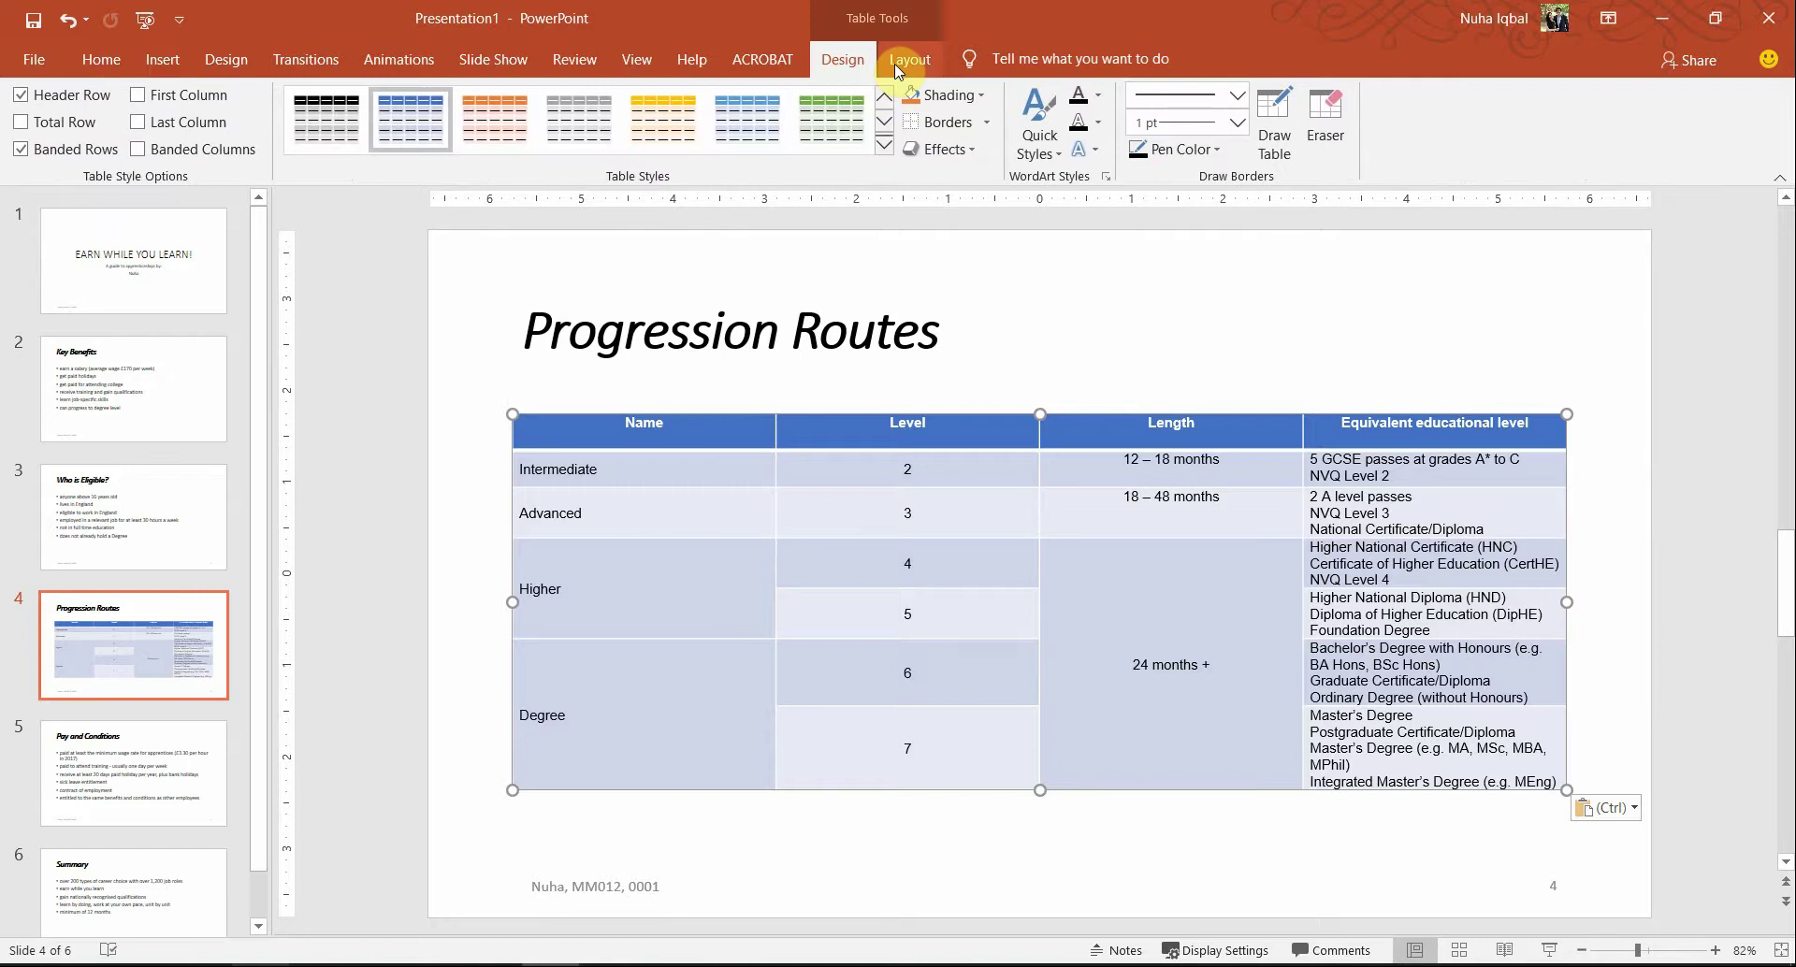
{"action": "left_click", "coordinate": [986, 129]}
{"action": "left_click", "coordinate": [969, 187]}
{"action": "left_click", "coordinate": [966, 561]}
- Check the "no cell shading" requirement in question 36 of the exam paper and return to the presentation
{"action": "key", "text": "alt+Tab"}
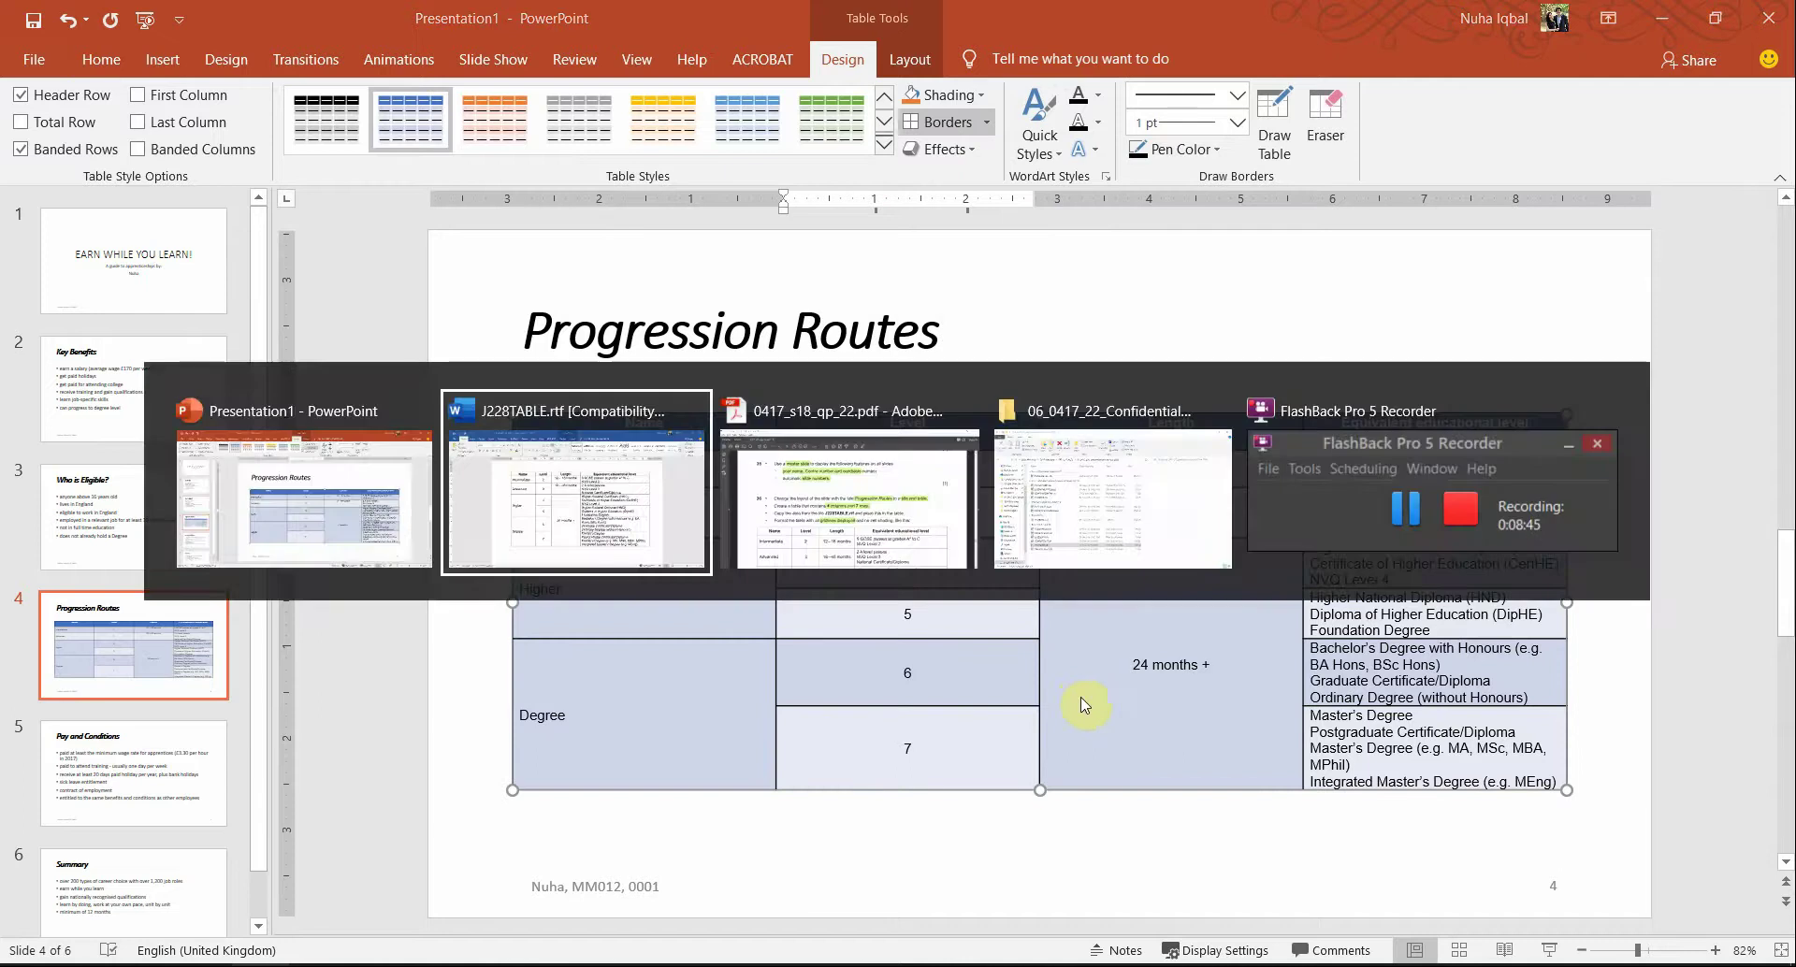
{"action": "key", "text": "alt+Tab"}
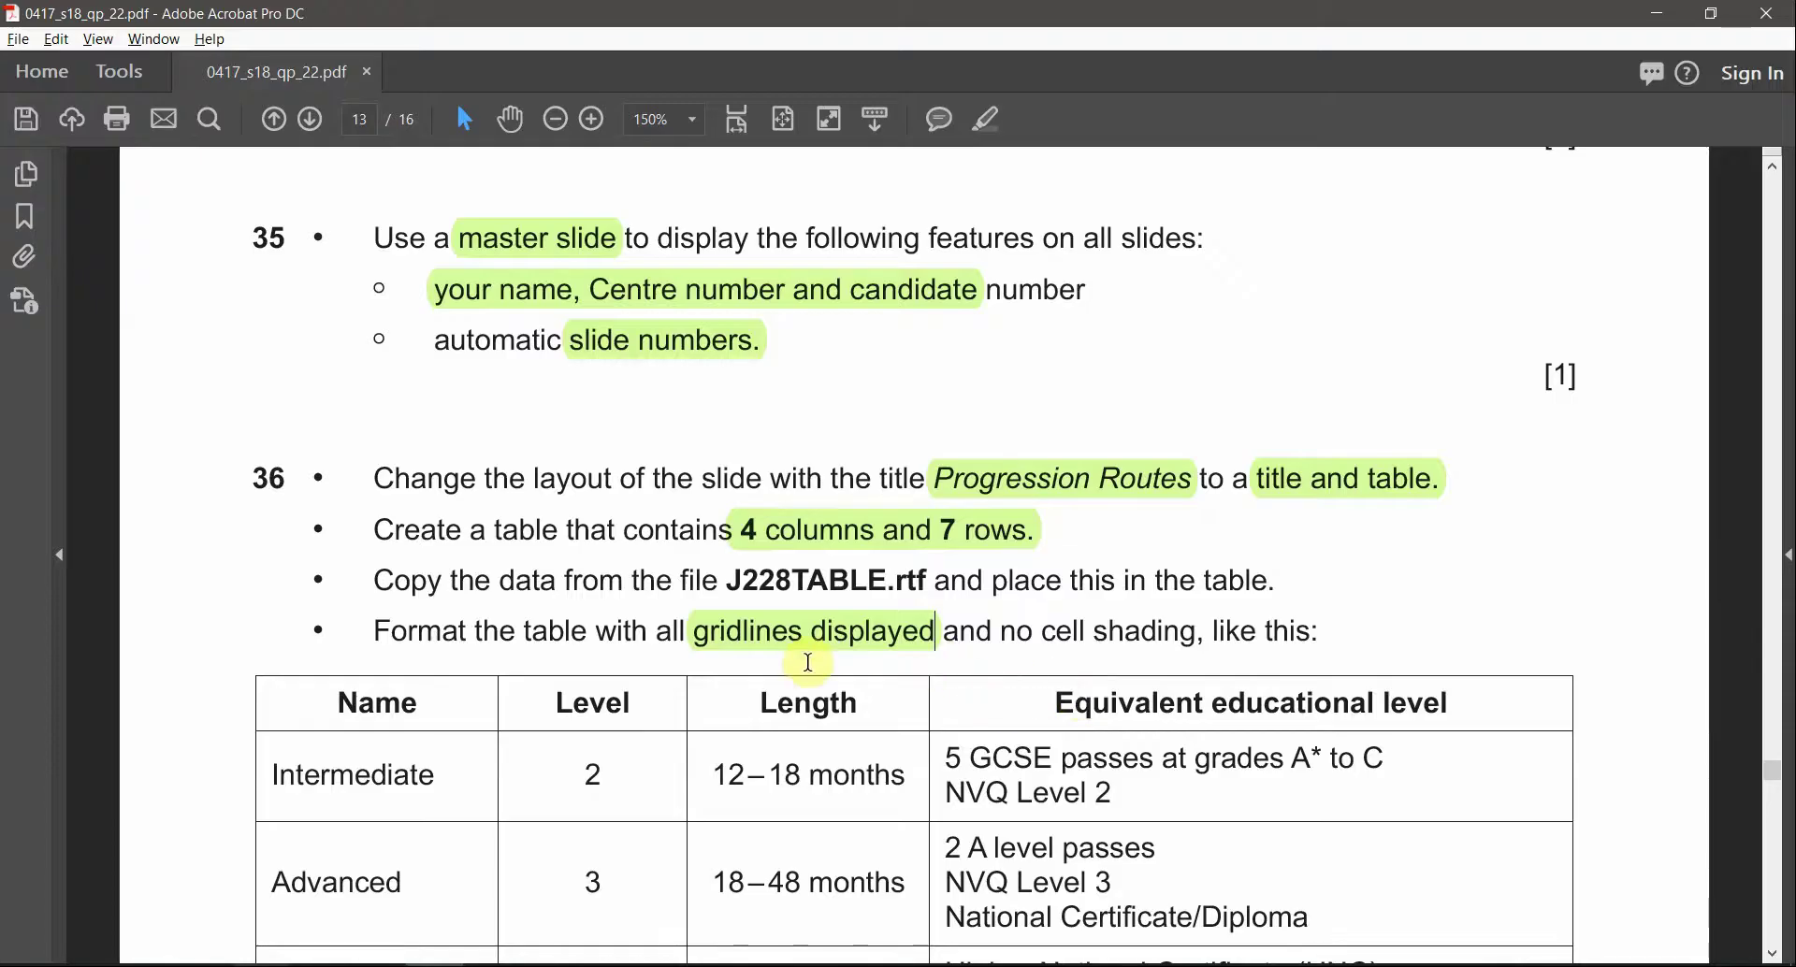
{"action": "left_click_drag", "start_coordinate": [1003, 632], "coordinate": [1178, 646]}
{"action": "key", "text": "alt+Tab"}
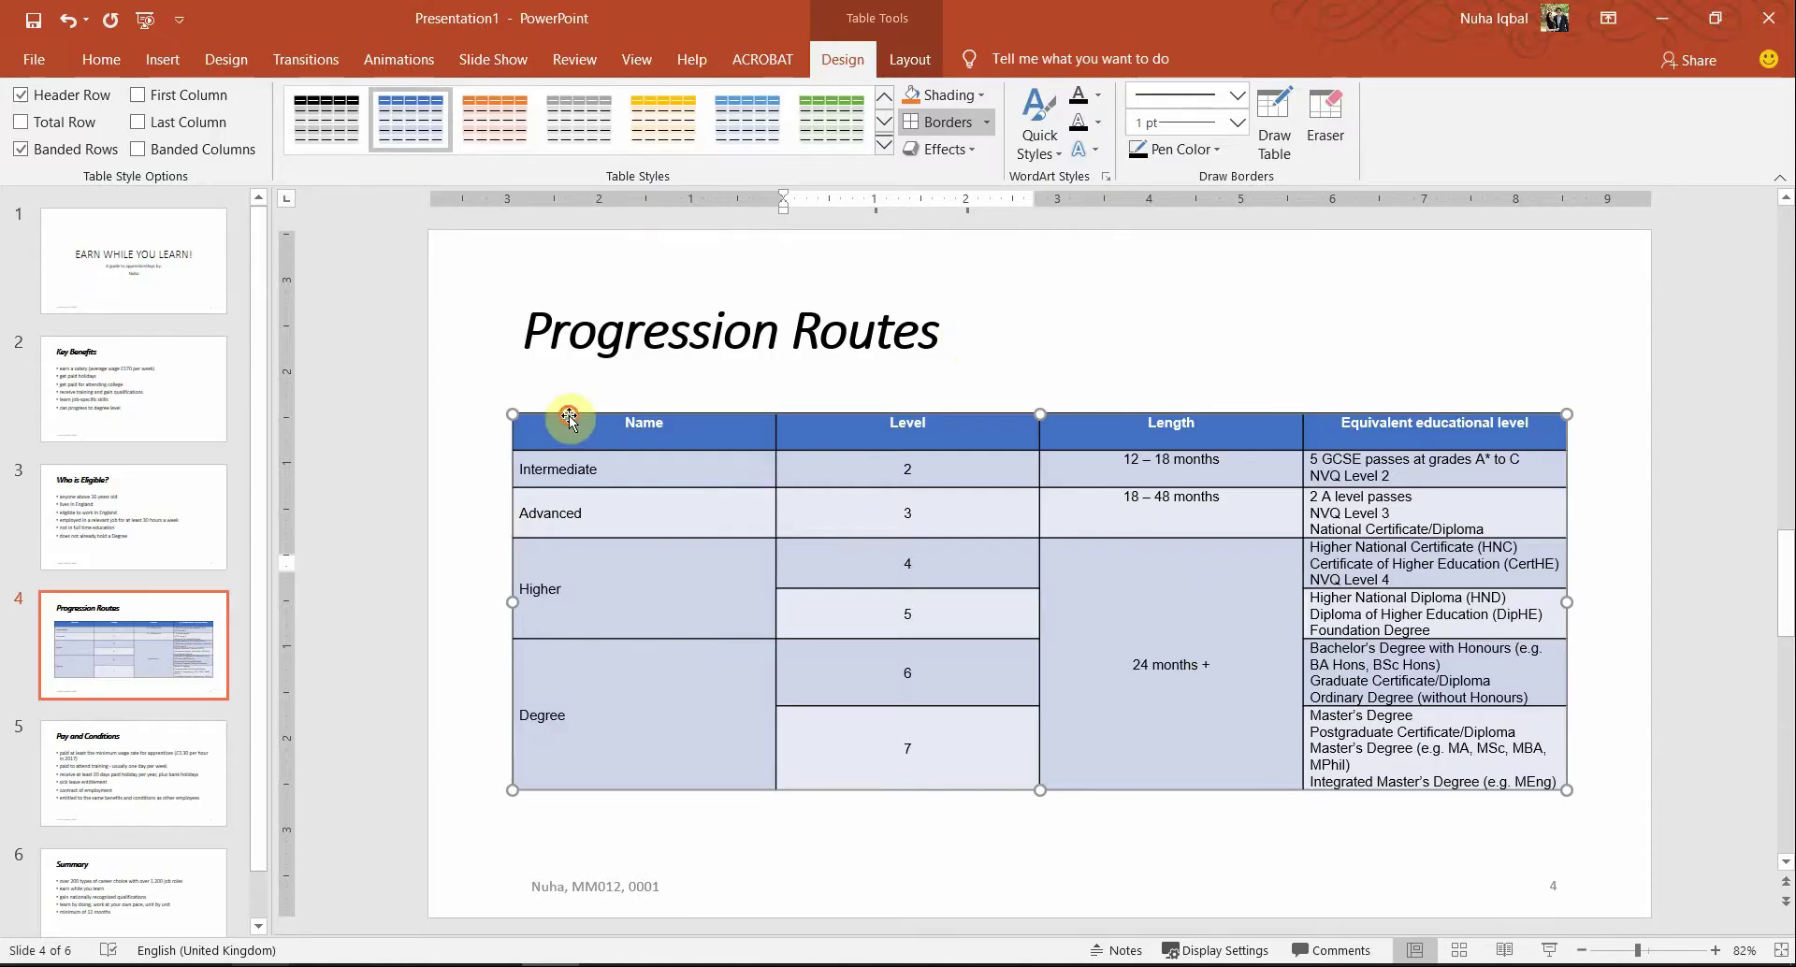
- Try the plain unshaded table style with black gridlines on the Progression Routes table
{"action": "left_click", "coordinate": [568, 418]}
{"action": "left_click", "coordinate": [1132, 496]}
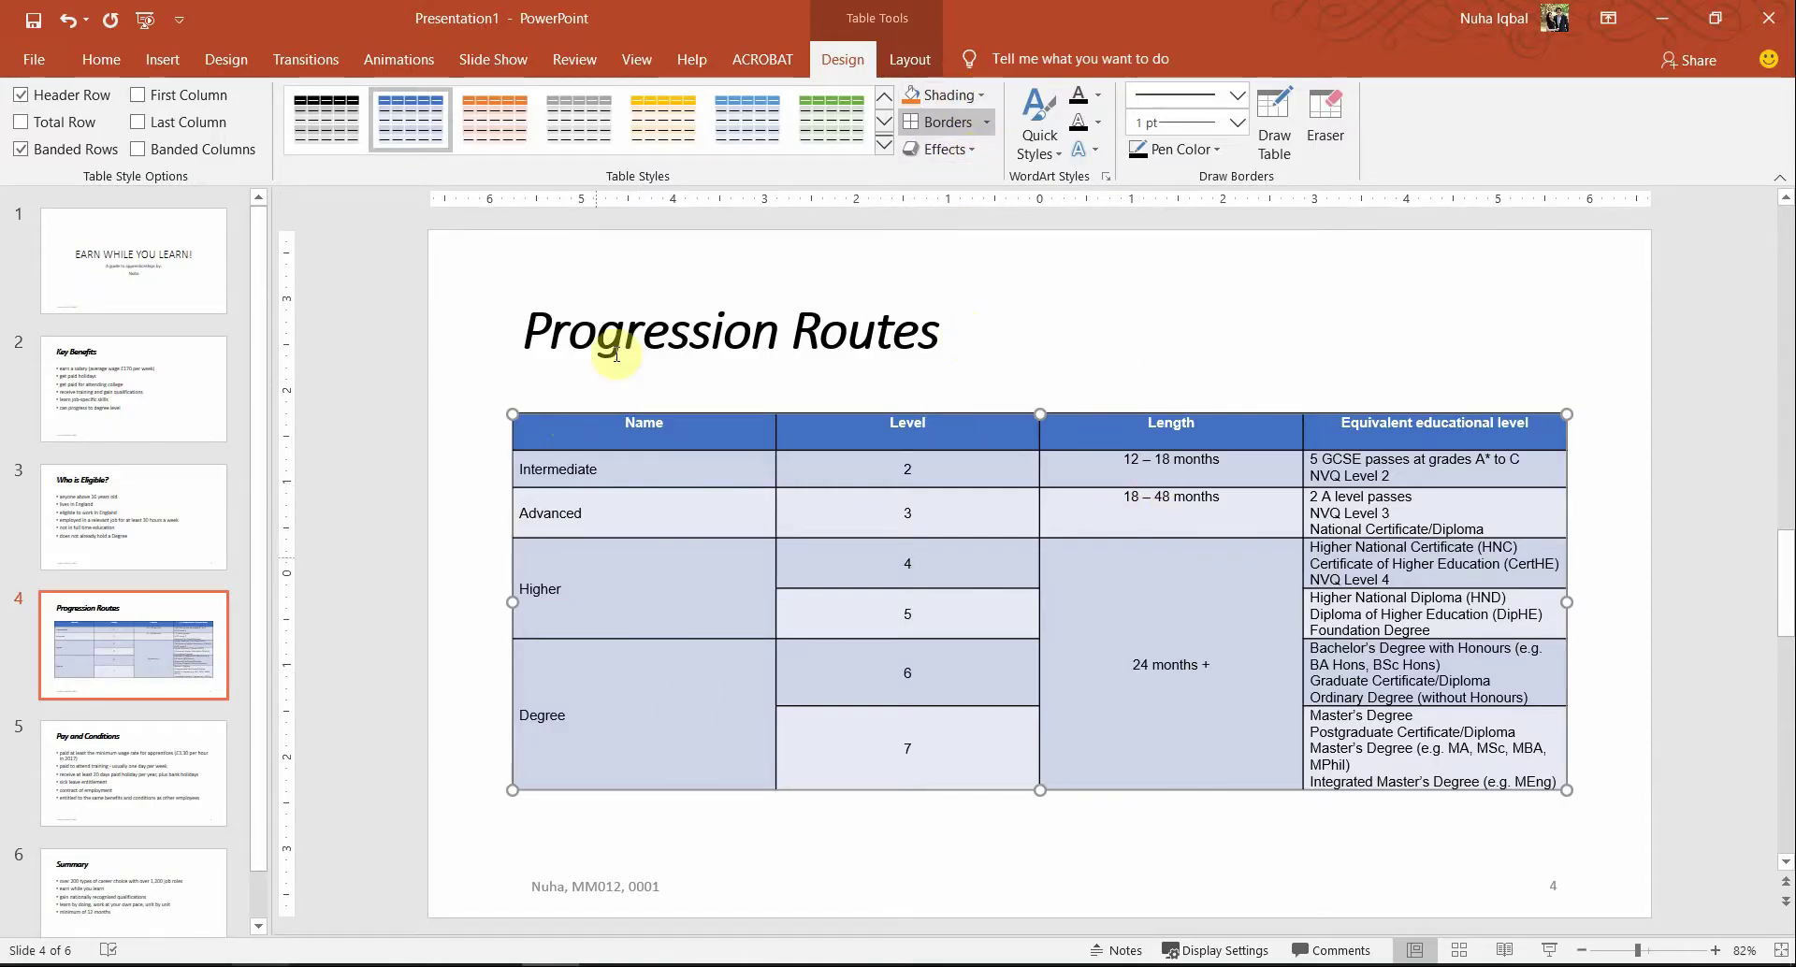
{"action": "left_click", "coordinate": [885, 147]}
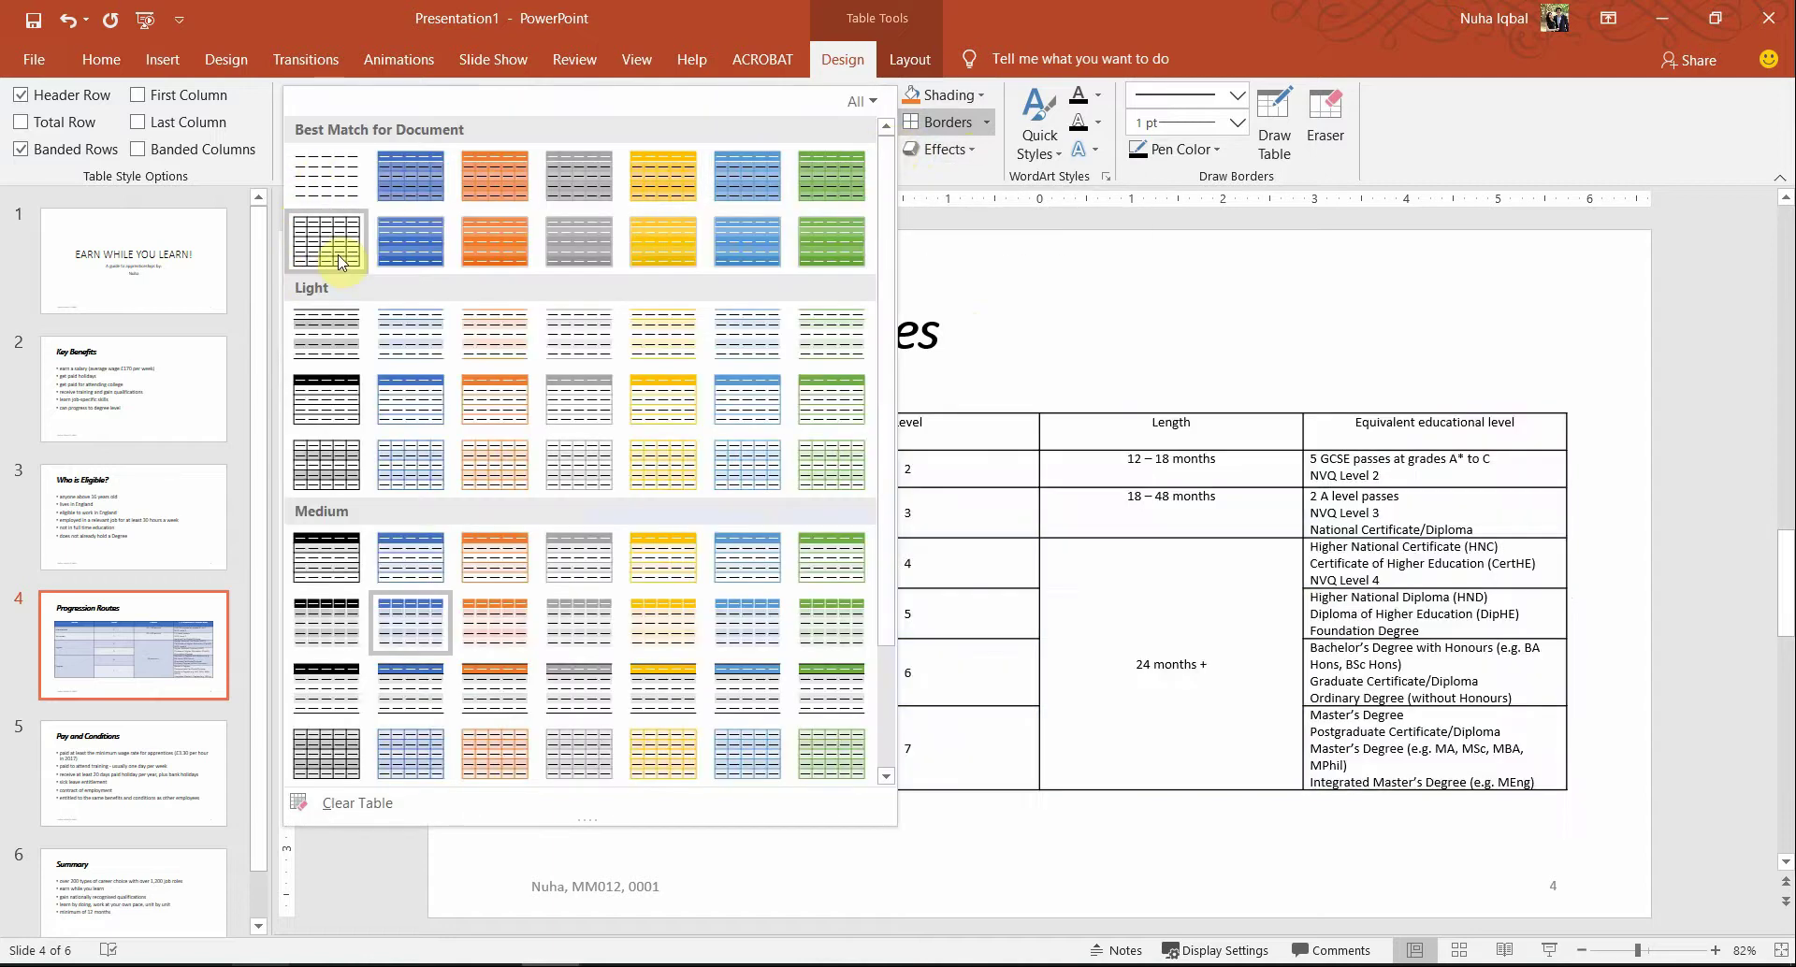
{"action": "scroll", "coordinate": [575, 589], "scroll_direction": "down", "scroll_amount": 2}
{"action": "scroll", "coordinate": [575, 596], "scroll_direction": "up", "scroll_amount": 2}
{"action": "left_click", "coordinate": [355, 227]}
{"action": "left_click", "coordinate": [579, 625]}
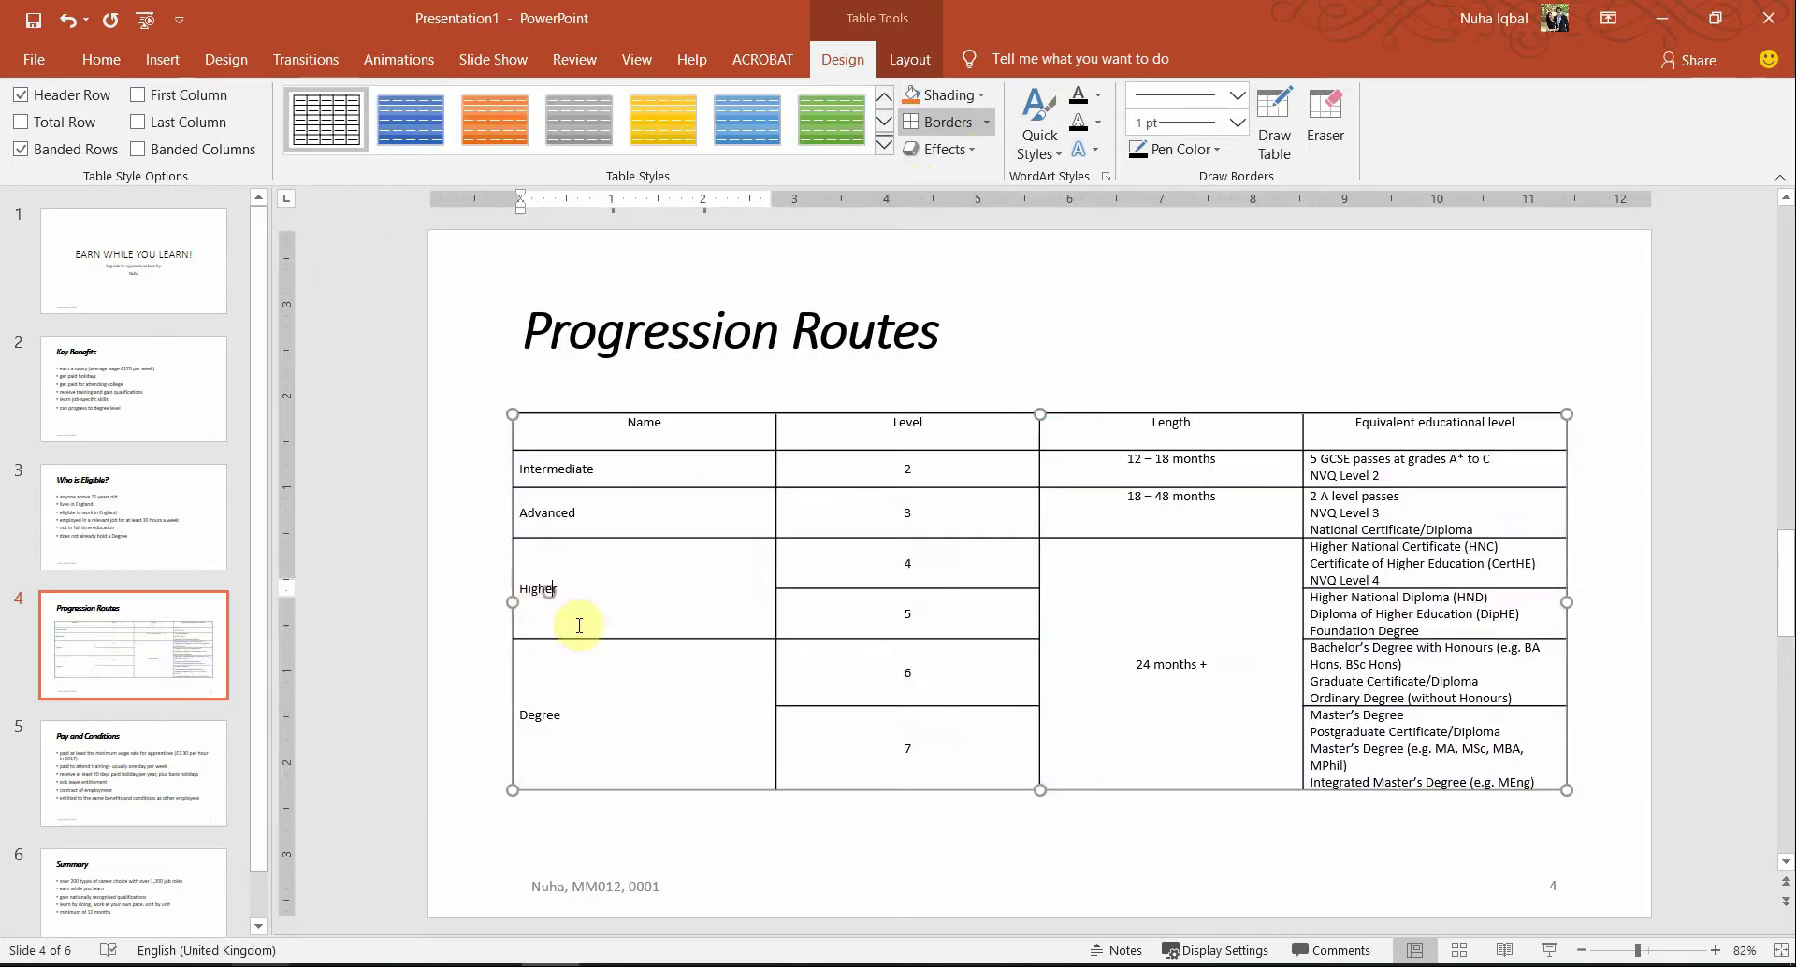
{"action": "left_click", "coordinate": [1008, 701]}
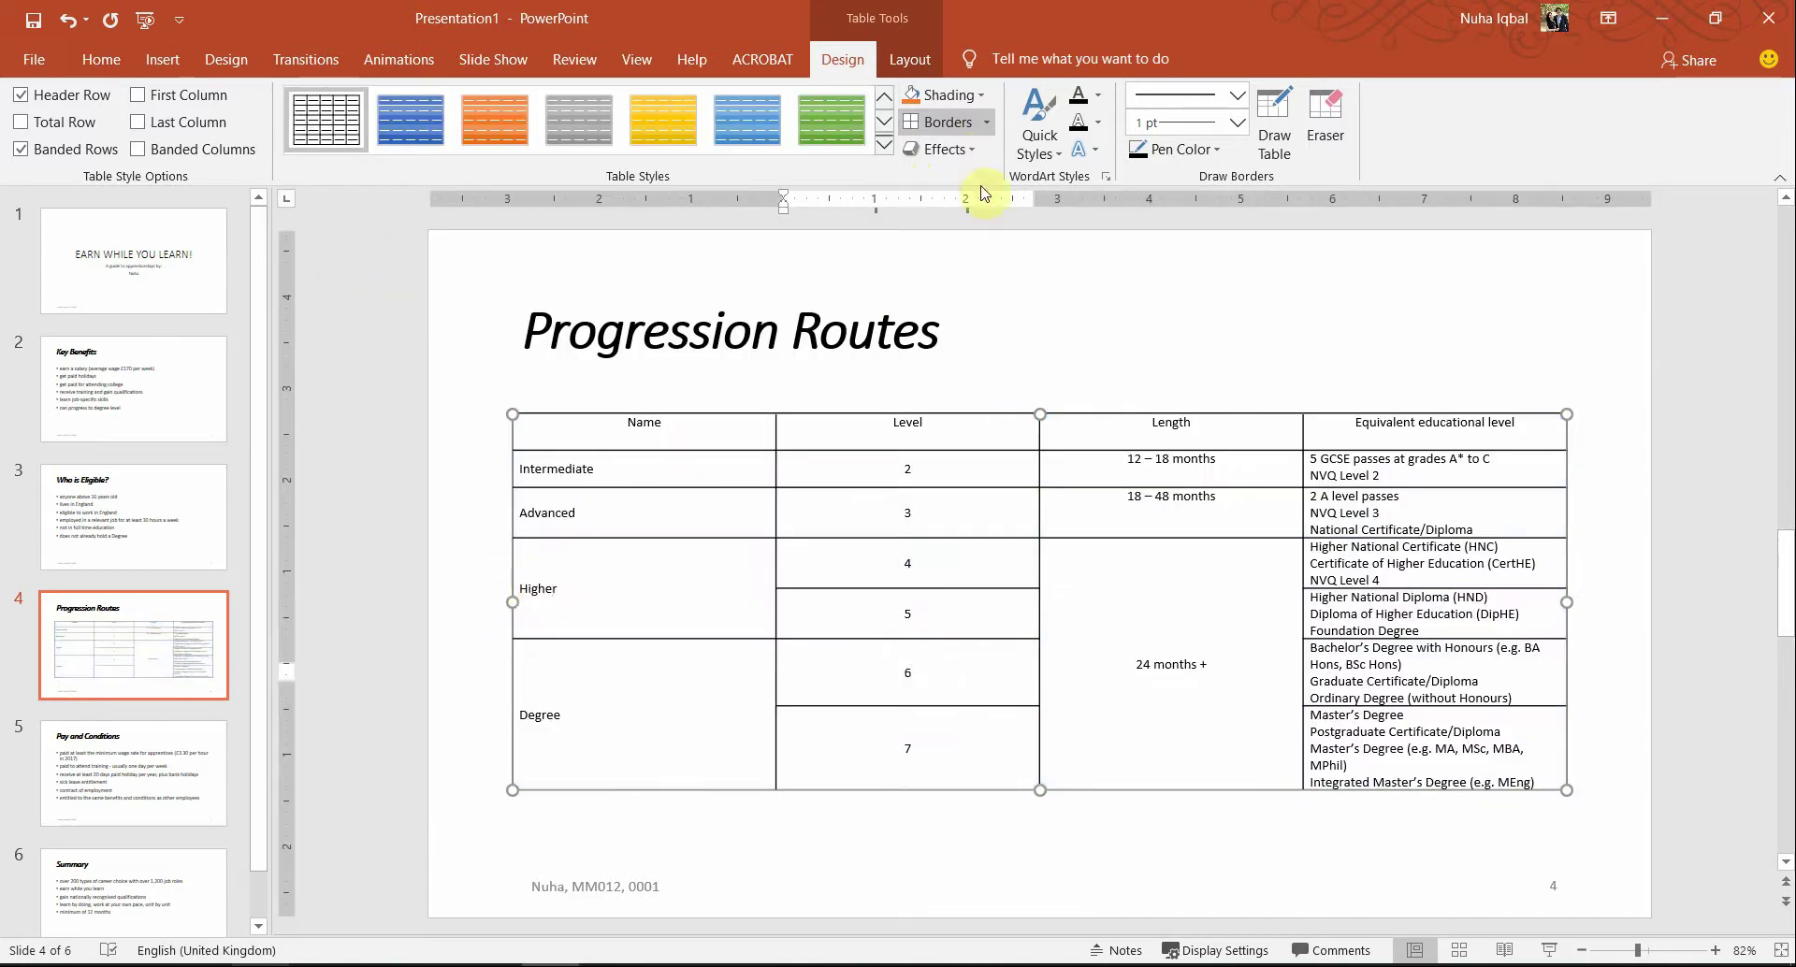
- Undo the table style change and set the shading of all the table's cells to No Fill
{"action": "mouse_move", "coordinate": [580, 433]}
{"action": "left_mouse_down"}
{"action": "mouse_move", "coordinate": [1276, 730]}
{"action": "mouse_move", "coordinate": [1484, 734]}
{"action": "left_mouse_up"}
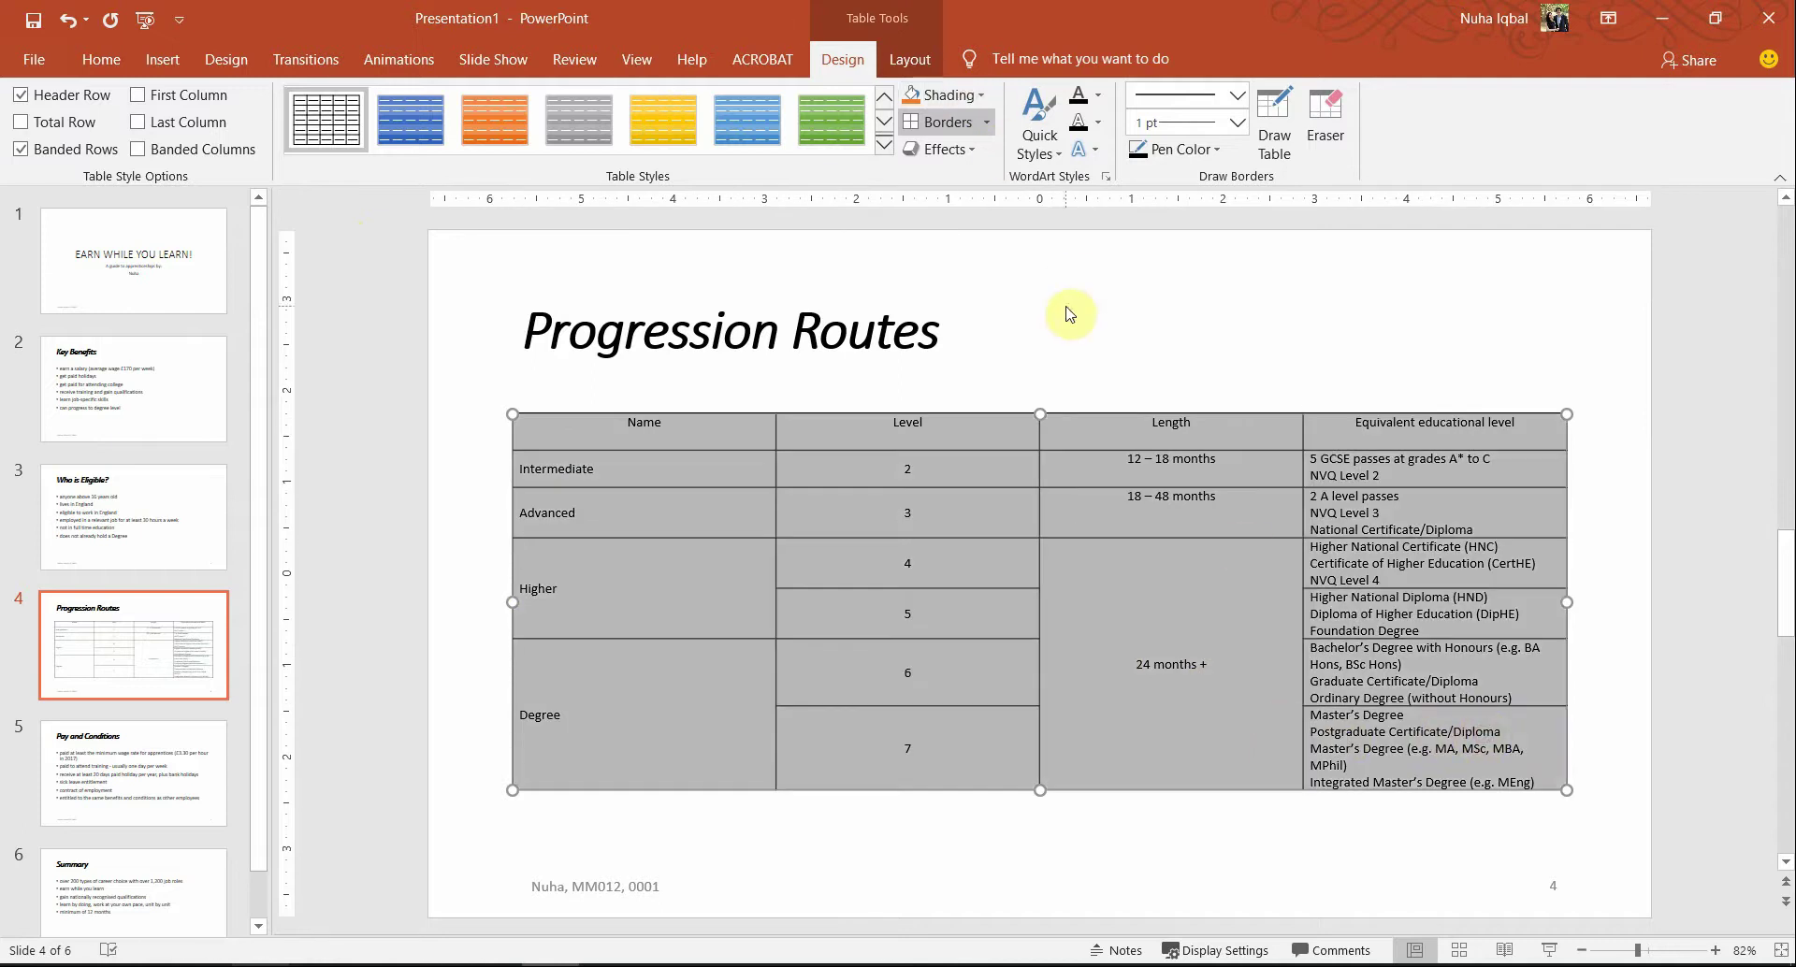
{"action": "left_click", "coordinate": [813, 513]}
{"action": "left_click", "coordinate": [648, 425]}
{"action": "left_click_drag", "start_coordinate": [648, 425], "coordinate": [1374, 717]}
{"action": "left_click", "coordinate": [958, 97]}
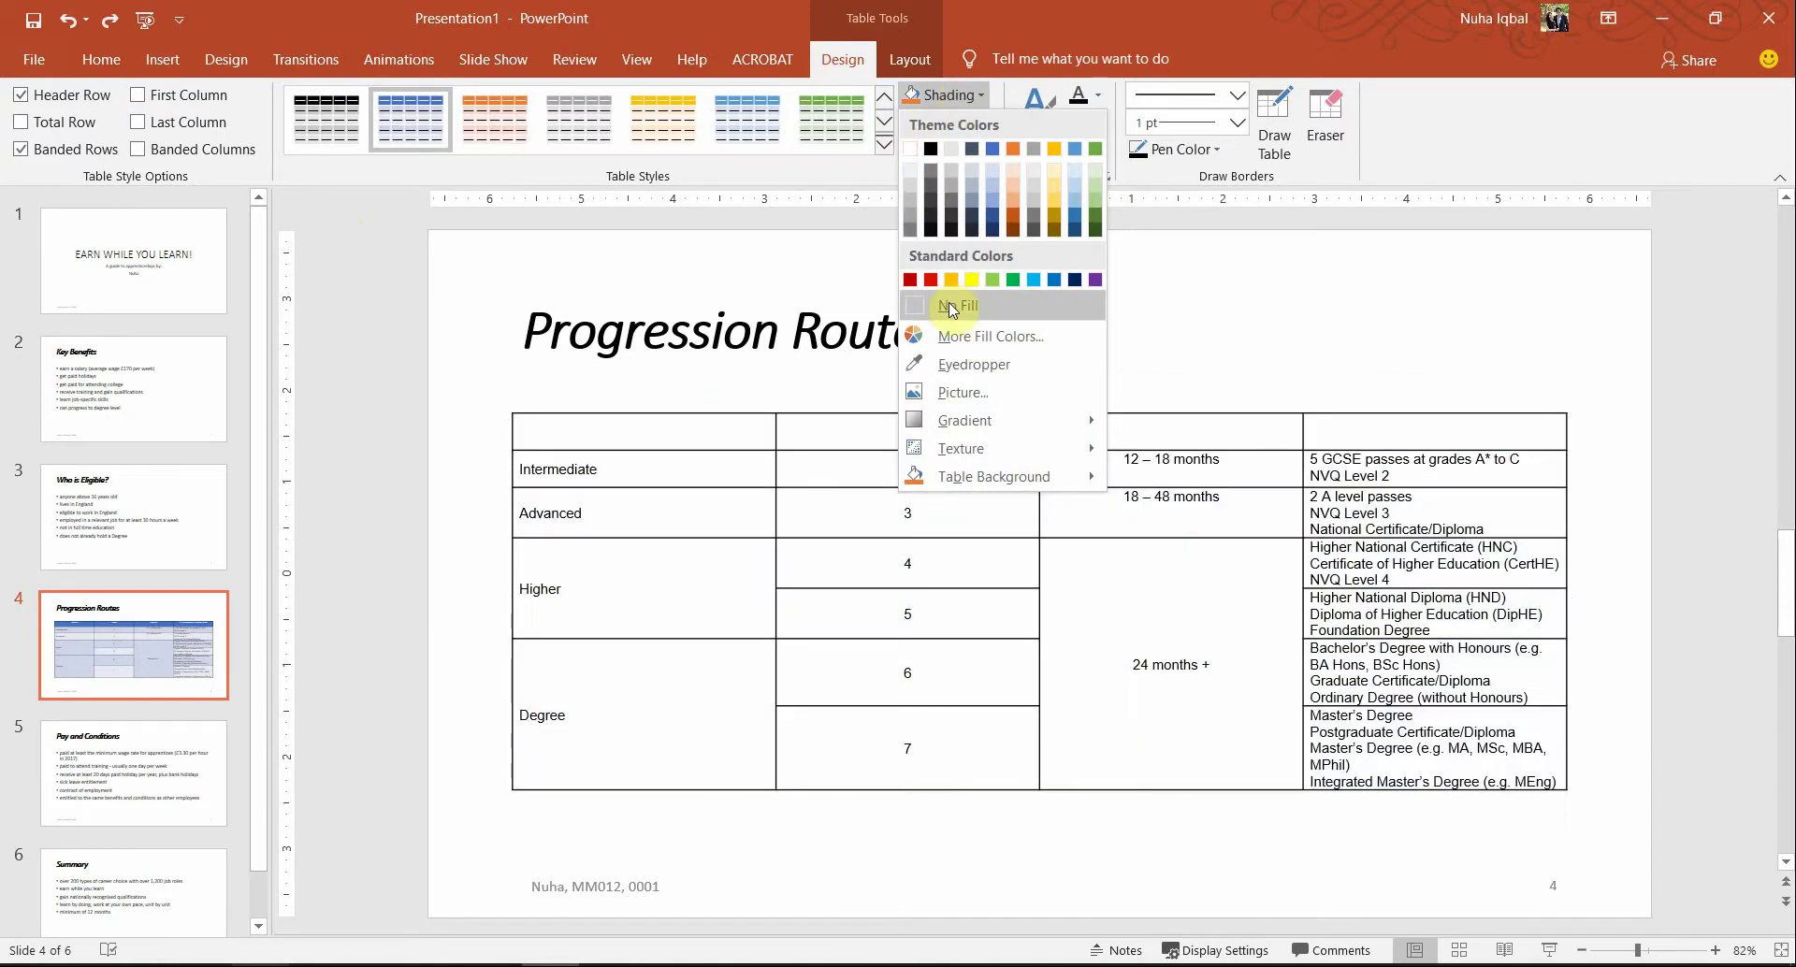
{"action": "left_click", "coordinate": [952, 306]}
{"action": "left_click", "coordinate": [1175, 749]}
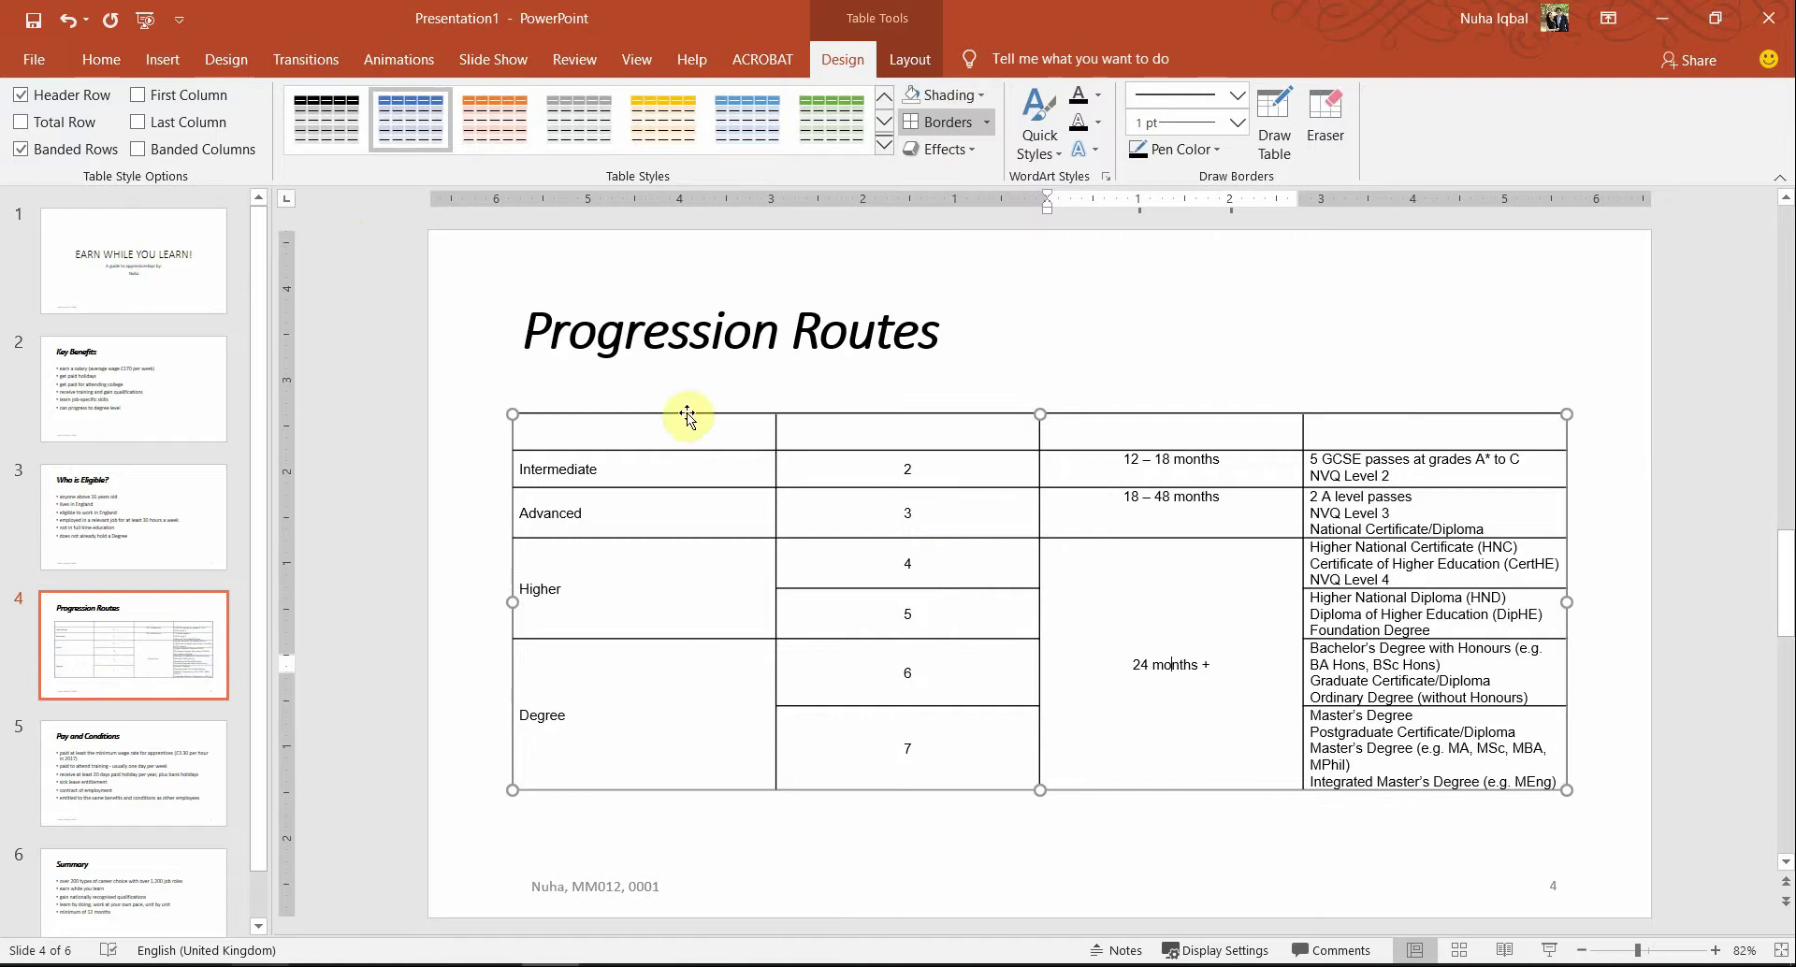
- Set the text colour of the table's header row to black
{"action": "left_click_drag", "start_coordinate": [699, 422], "coordinate": [1328, 428]}
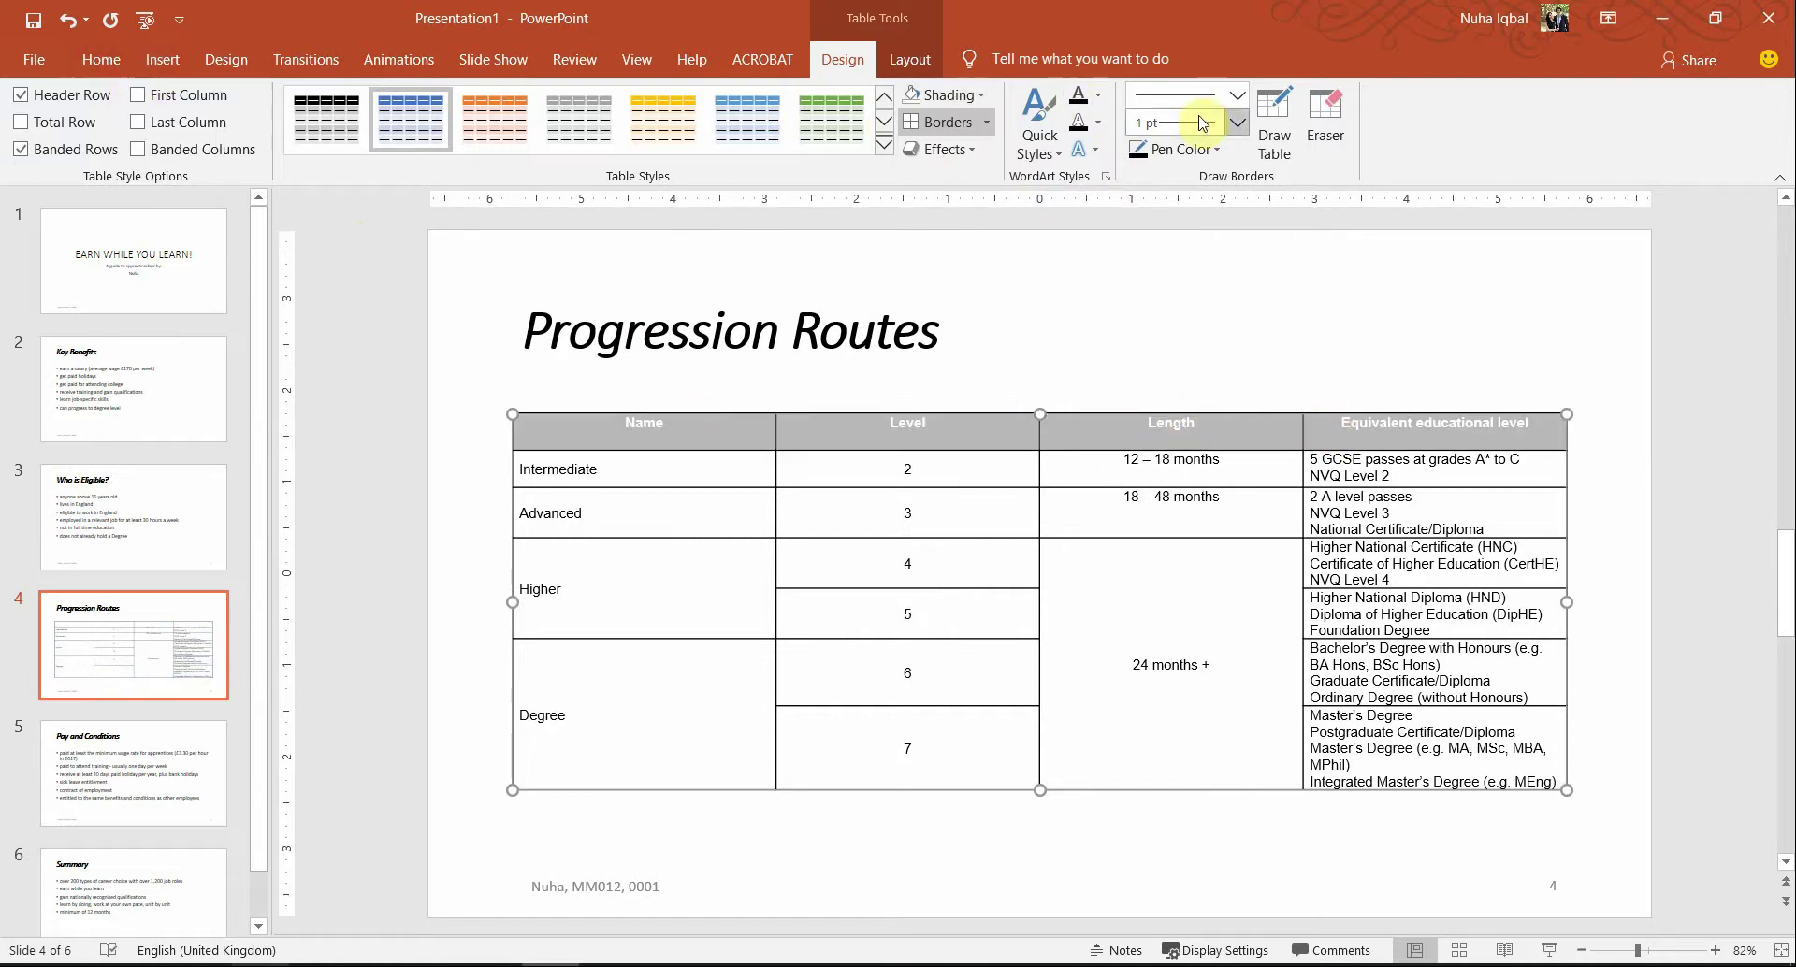
{"action": "left_click", "coordinate": [1088, 97]}
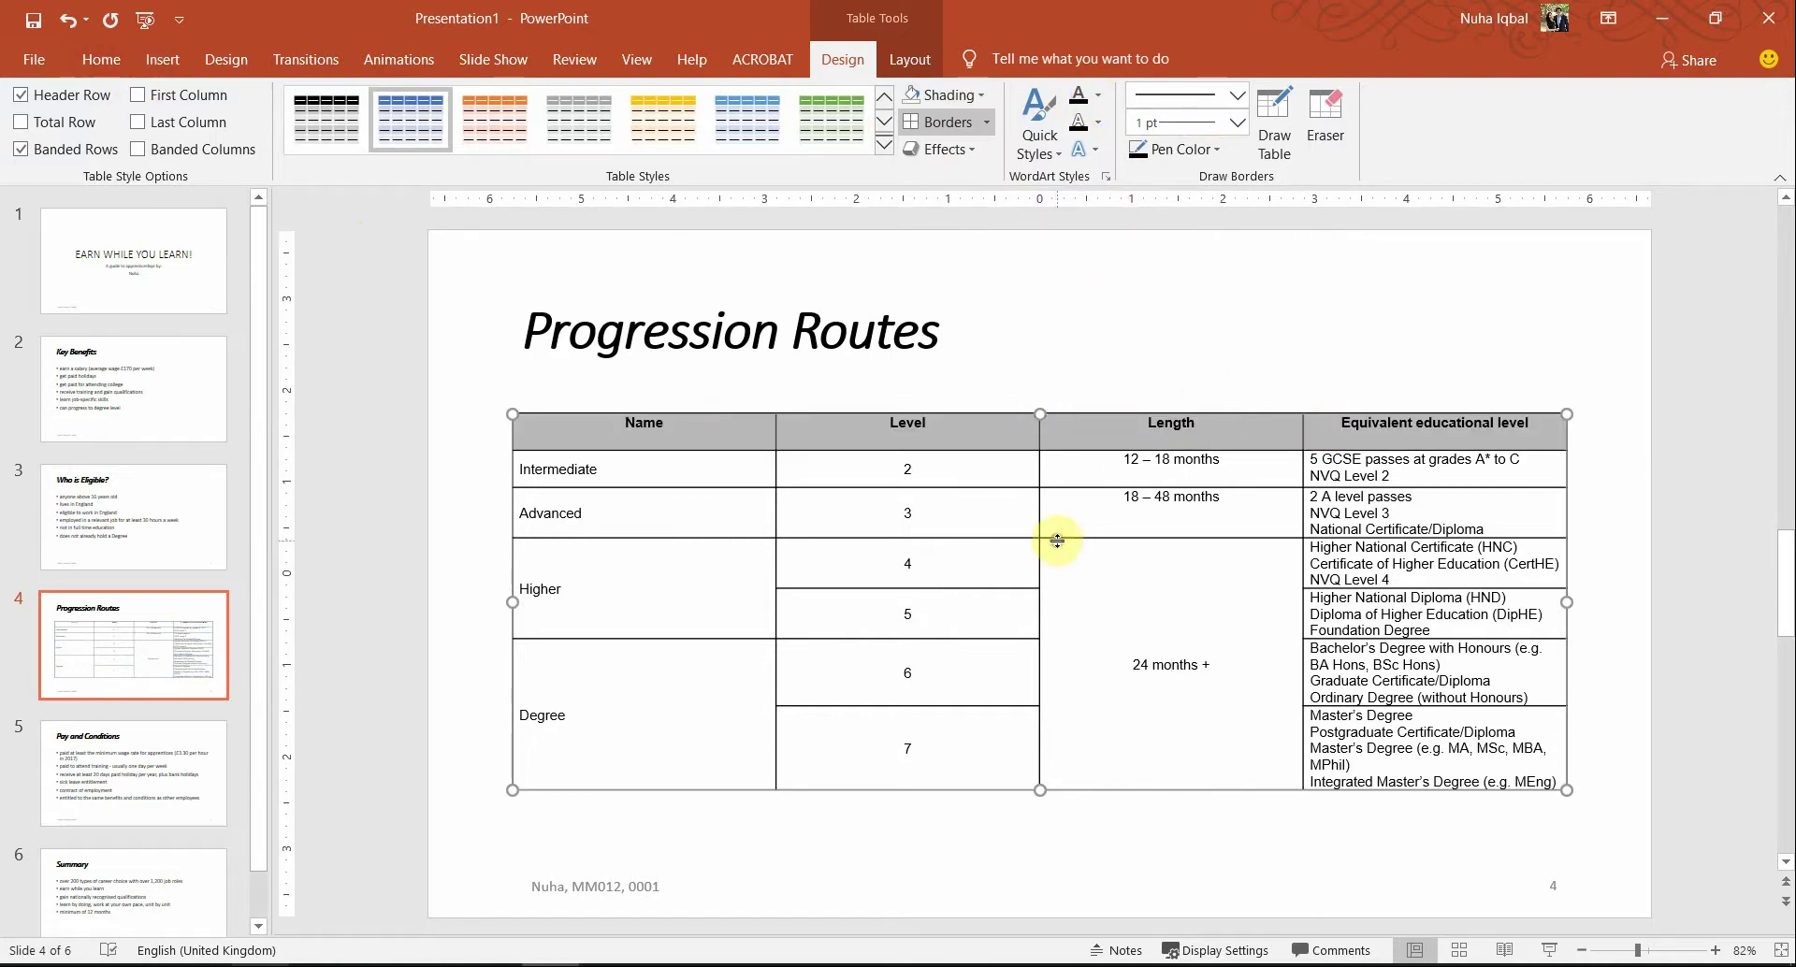
{"action": "left_click", "coordinate": [1077, 529]}
- Switch to the exam paper, show the whole sample table in question 36 and place the paper side by side with the presentation
{"action": "key", "text": "alt+Tab"}
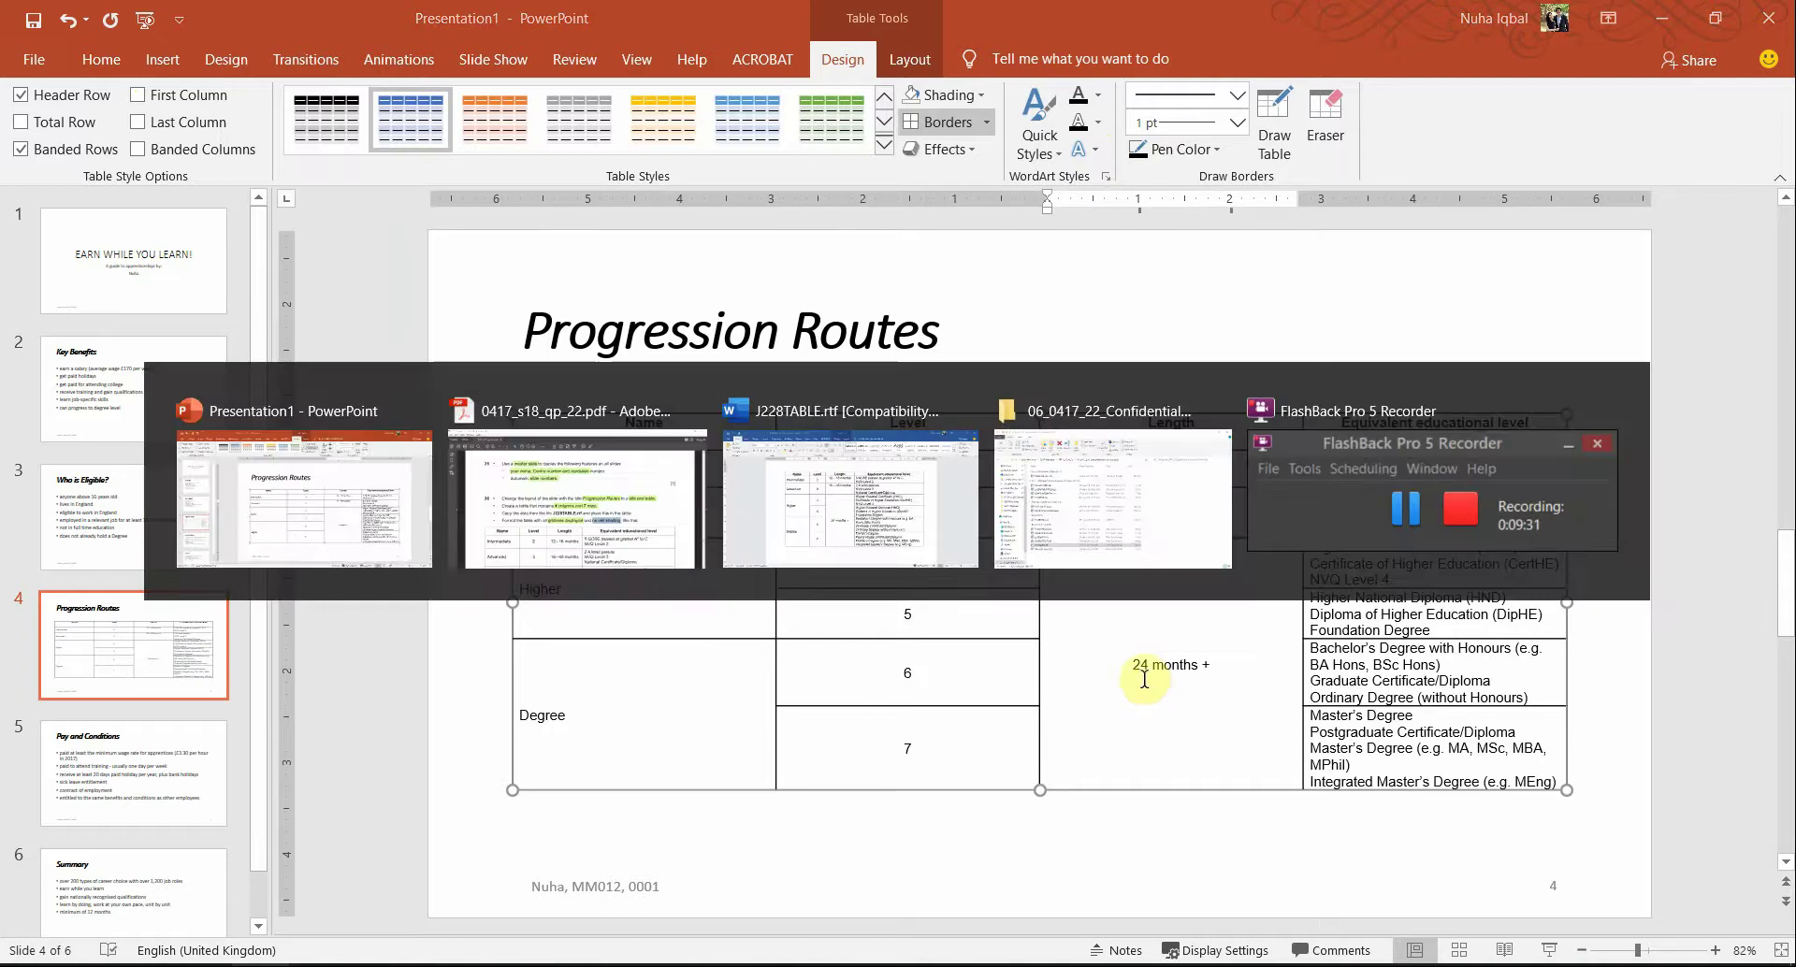
{"action": "scroll", "coordinate": [1024, 683], "scroll_direction": "down", "scroll_amount": 2}
{"action": "scroll", "coordinate": [1024, 683], "scroll_direction": "down", "scroll_amount": 2}
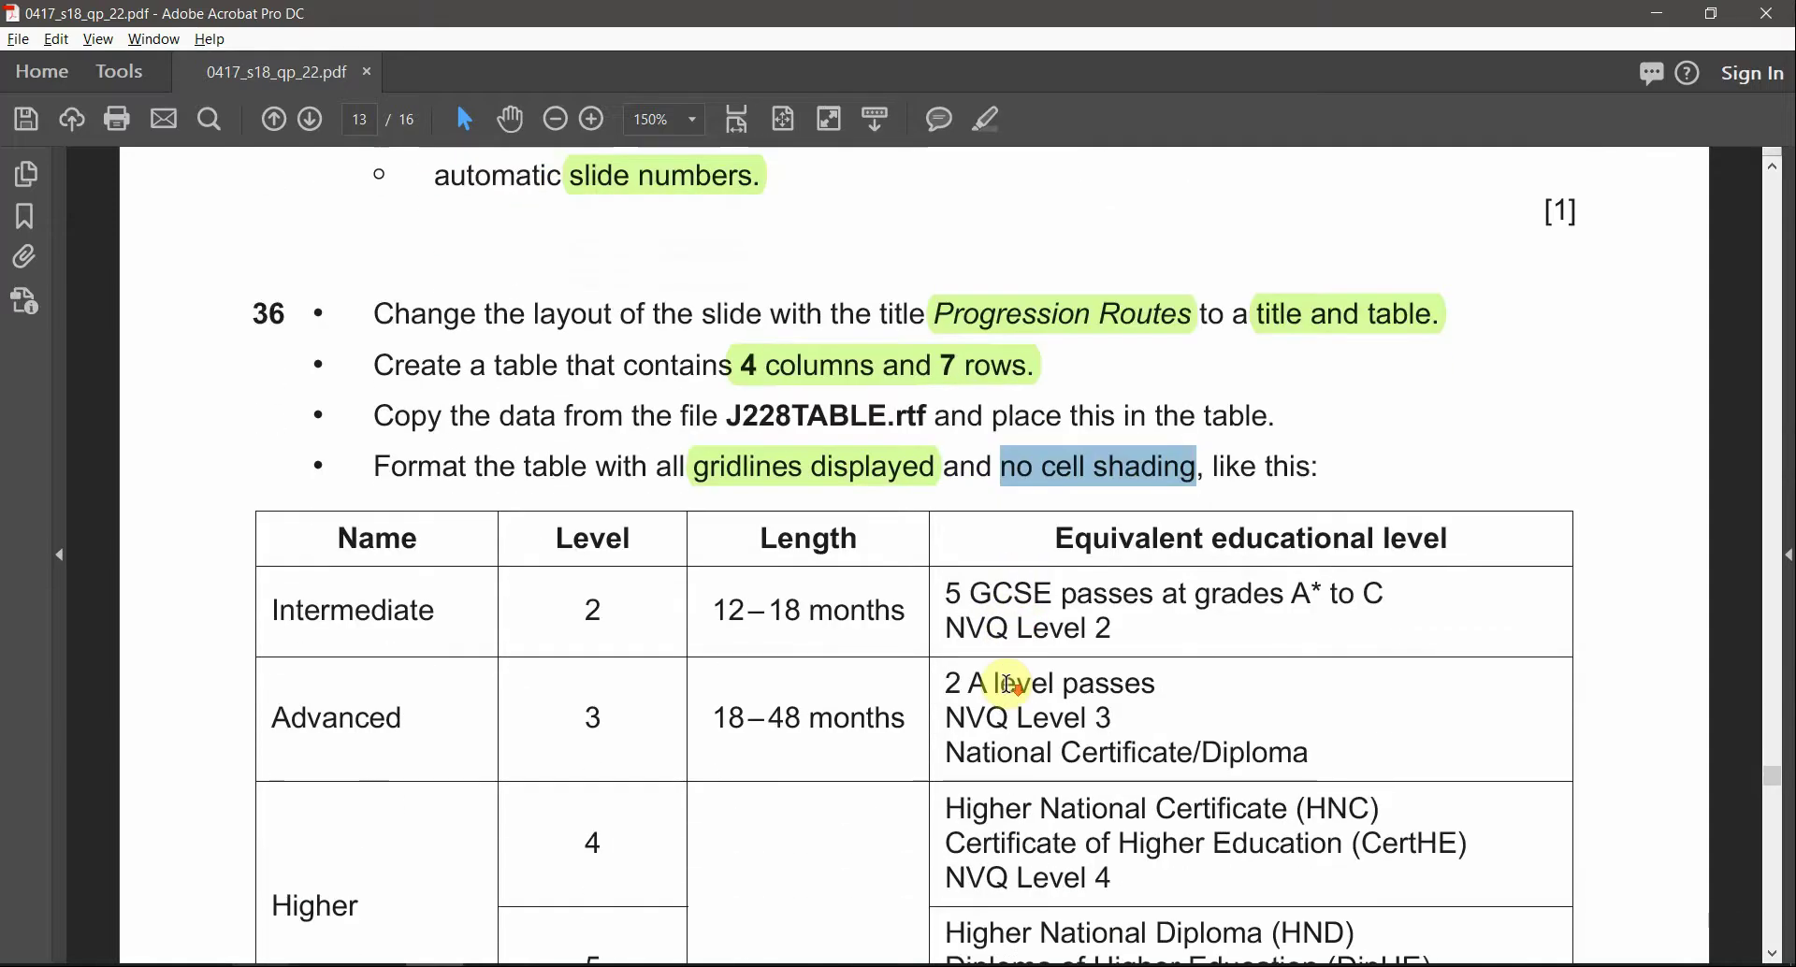
{"action": "scroll", "coordinate": [1015, 669], "scroll_direction": "down", "scroll_amount": 2, "text": "ctrl"}
{"action": "scroll", "coordinate": [1007, 658], "scroll_direction": "down", "scroll_amount": 3}
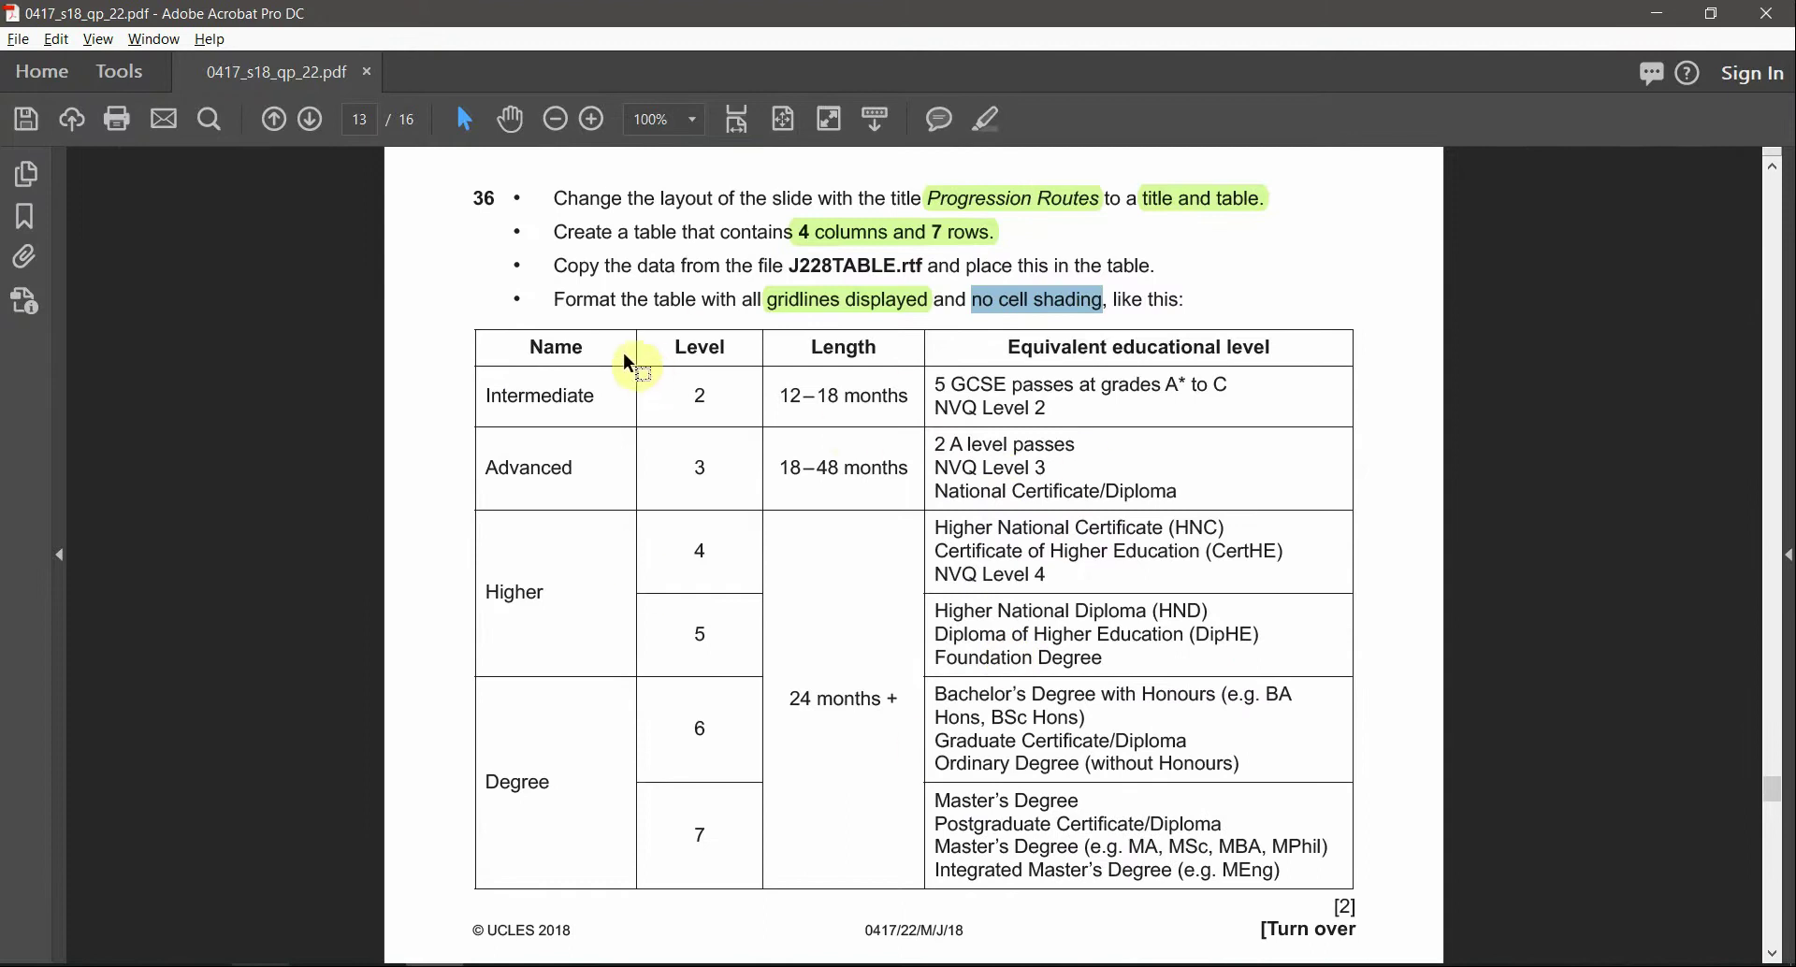
{"action": "left_click_drag", "start_coordinate": [634, 363], "coordinate": [1162, 782]}
{"action": "key", "text": "super+Down"}
{"action": "key", "text": "super+Right"}
{"action": "left_click", "coordinate": [580, 412]}
- Select all cells of the Progression Routes table and centre their text horizontally
{"action": "left_click", "coordinate": [354, 498]}
{"action": "left_click_drag", "start_coordinate": [353, 498], "coordinate": [694, 666]}
{"action": "scroll", "coordinate": [1520, 569], "scroll_direction": "down", "scroll_amount": 3}
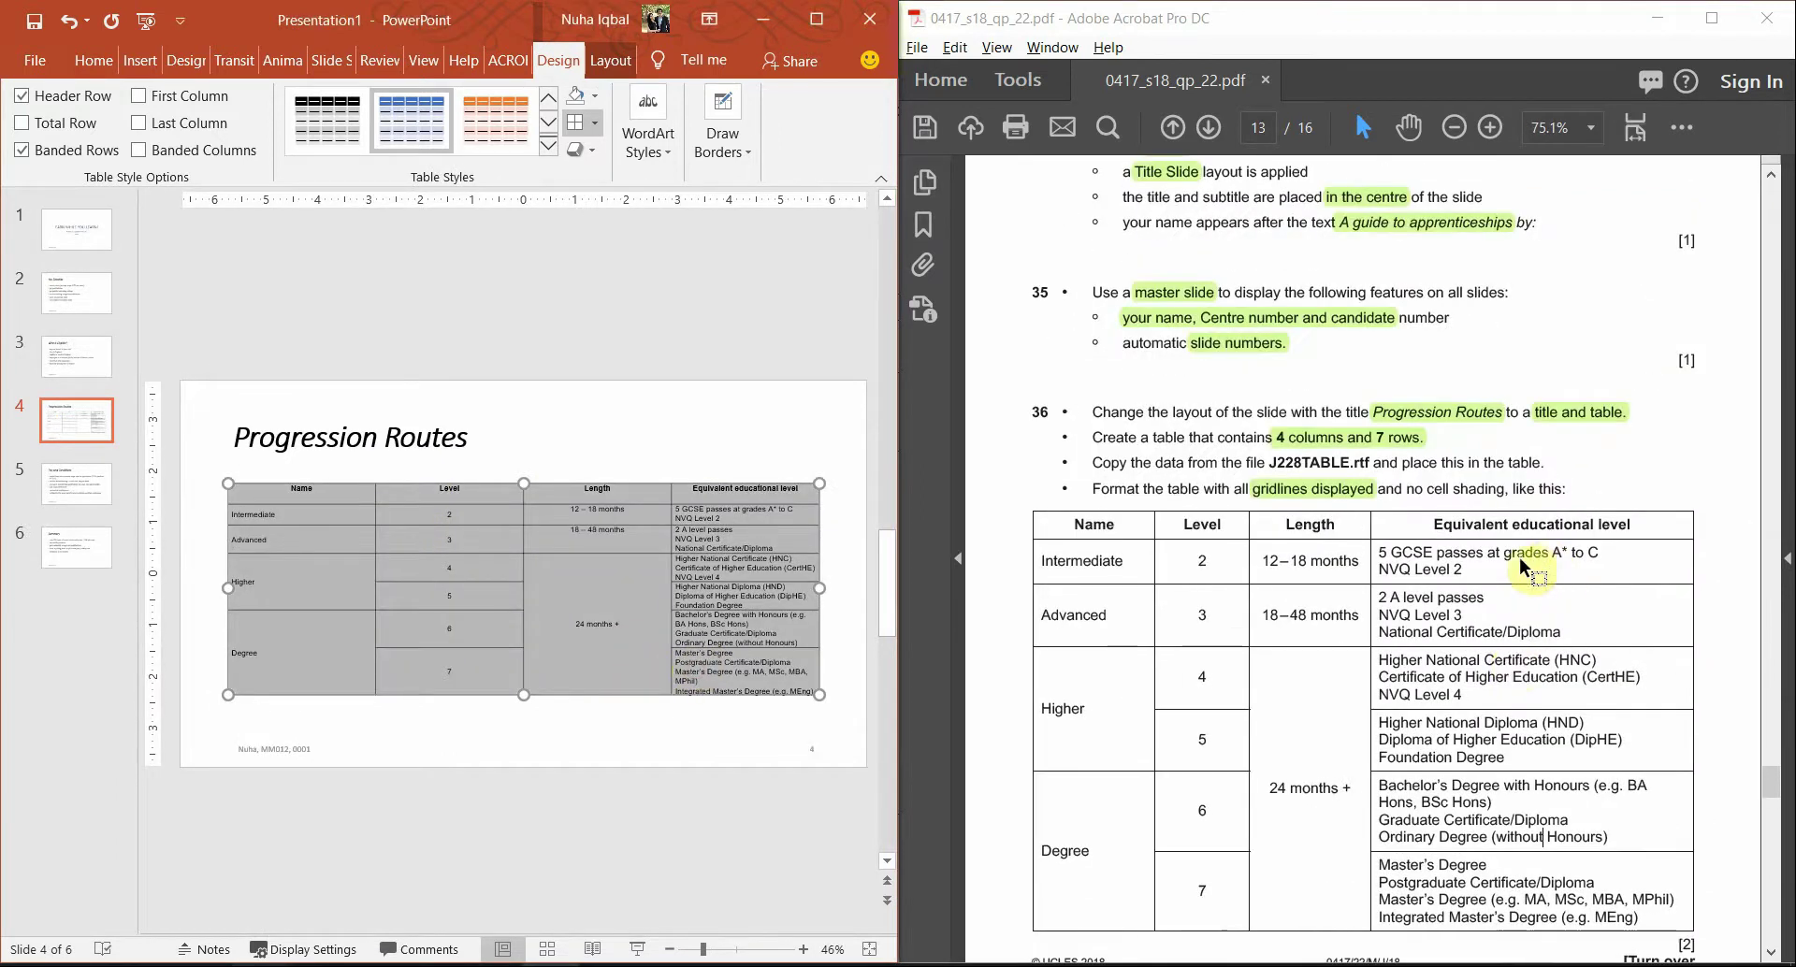
{"action": "scroll", "coordinate": [1516, 564], "scroll_direction": "down", "scroll_amount": 2}
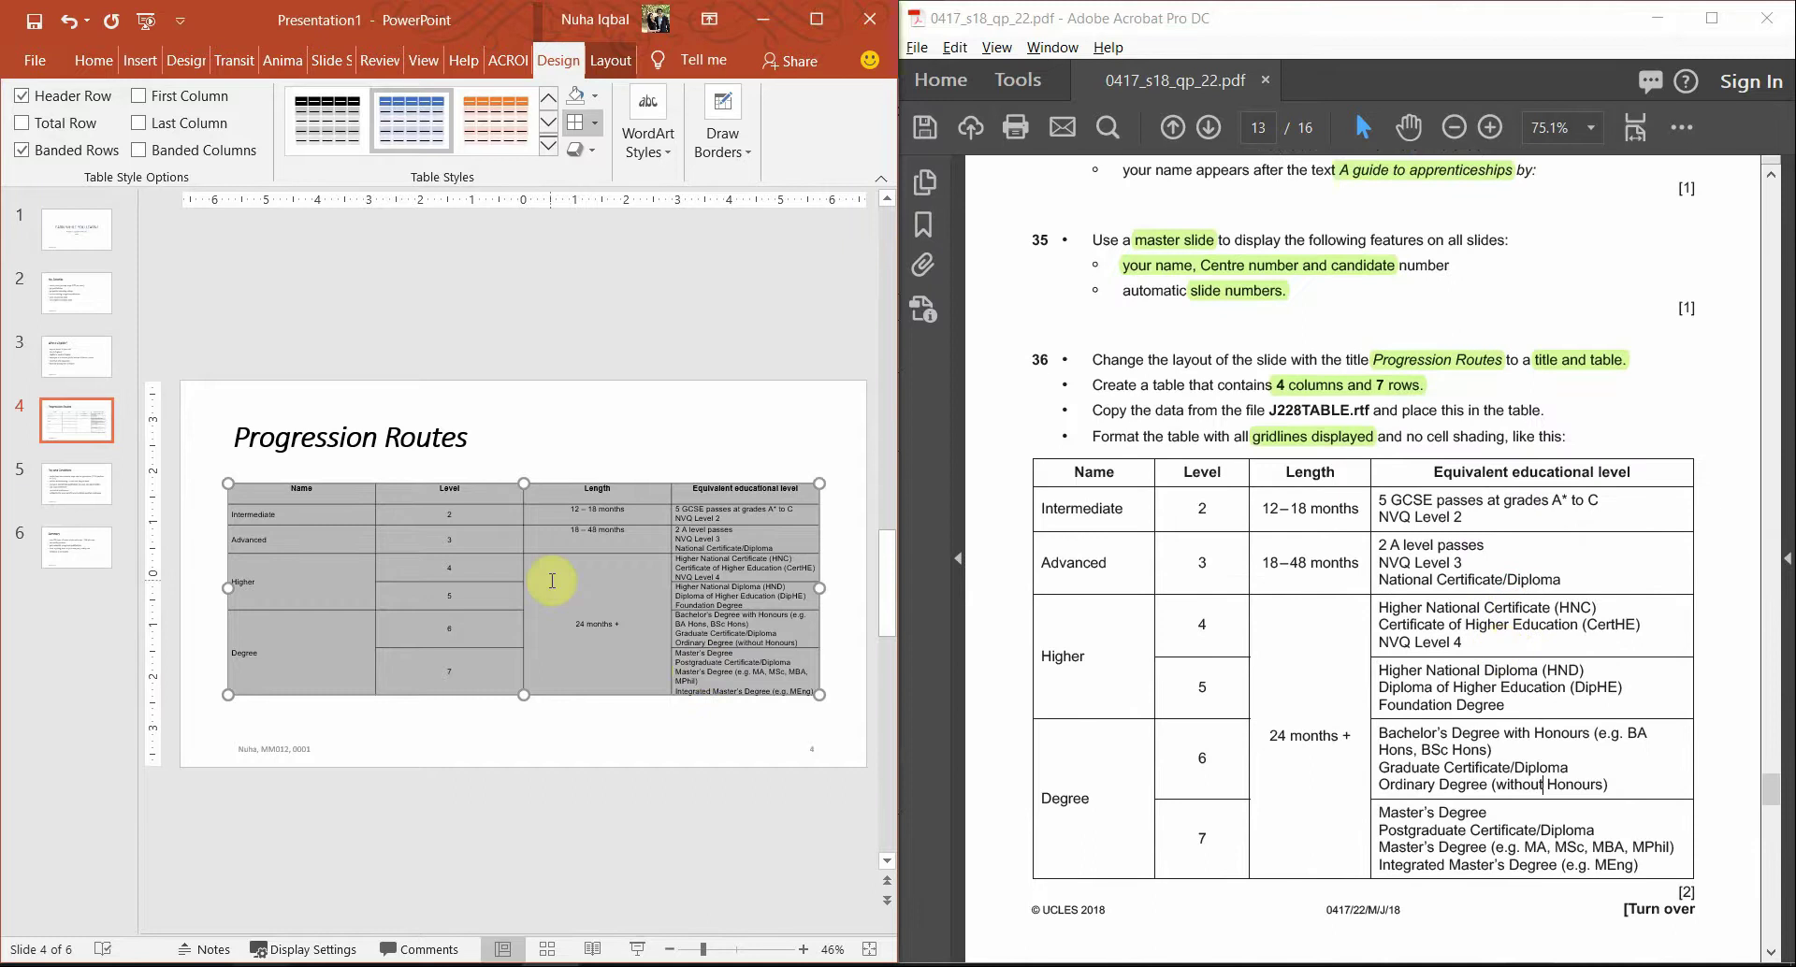
{"action": "left_click", "coordinate": [94, 60]}
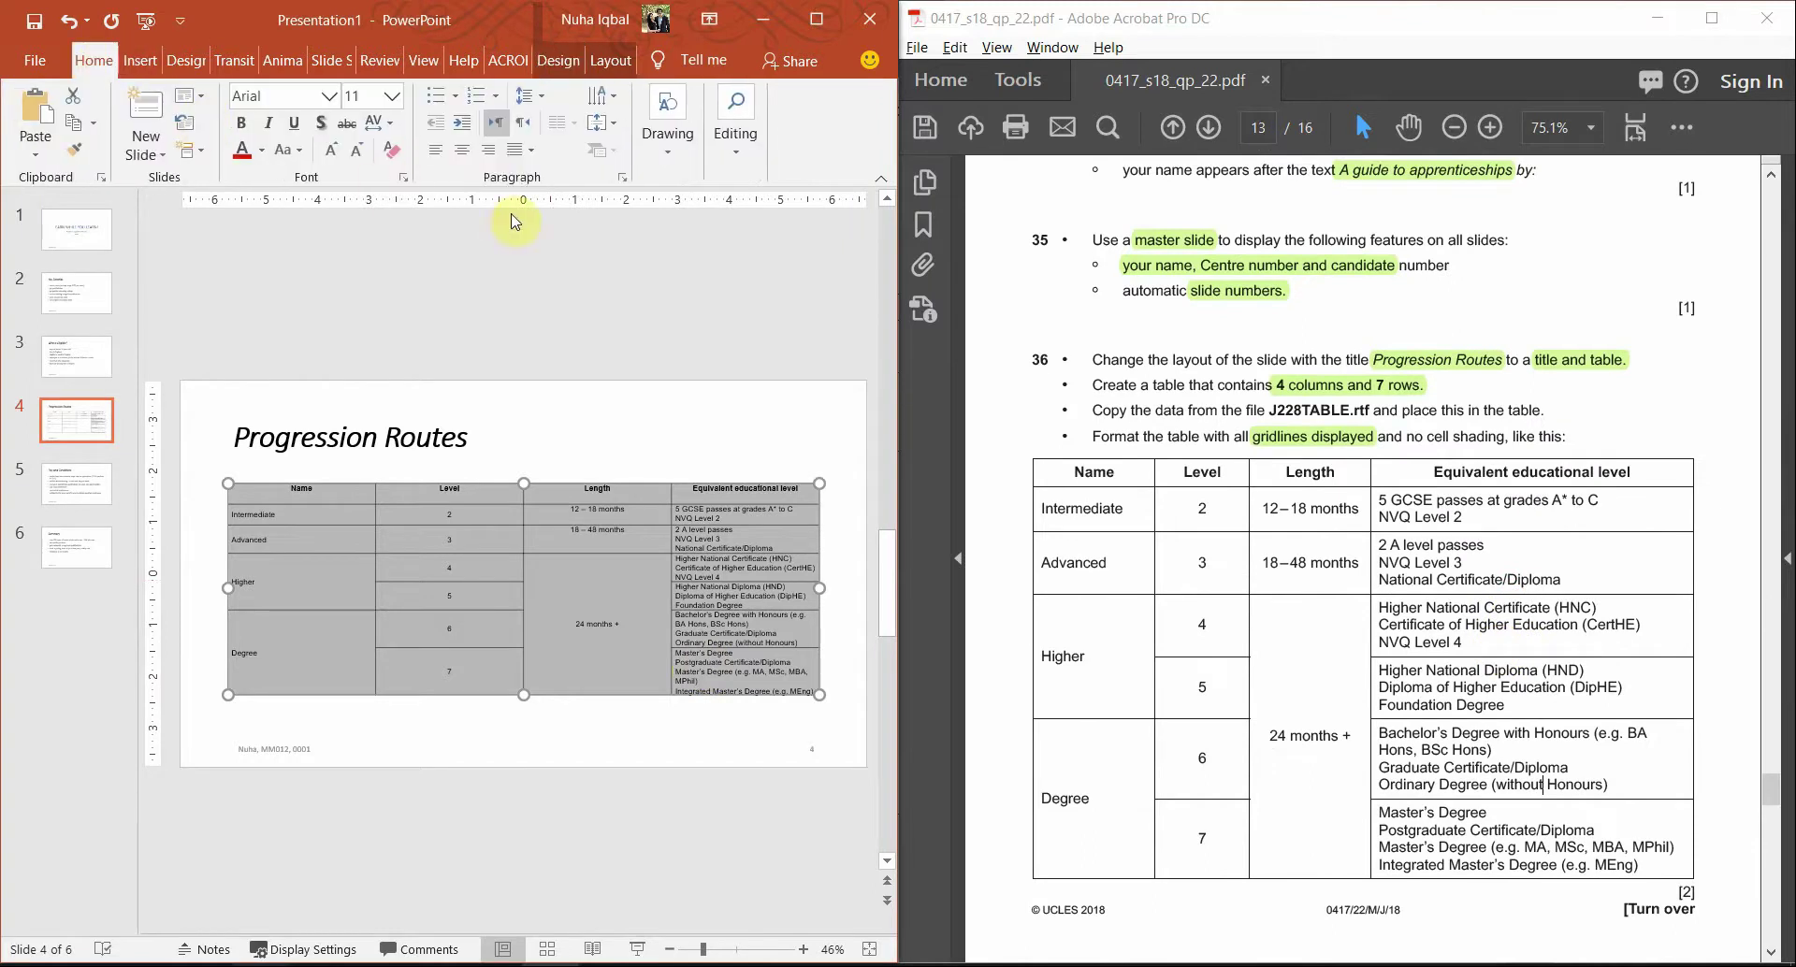
{"action": "left_click", "coordinate": [461, 152]}
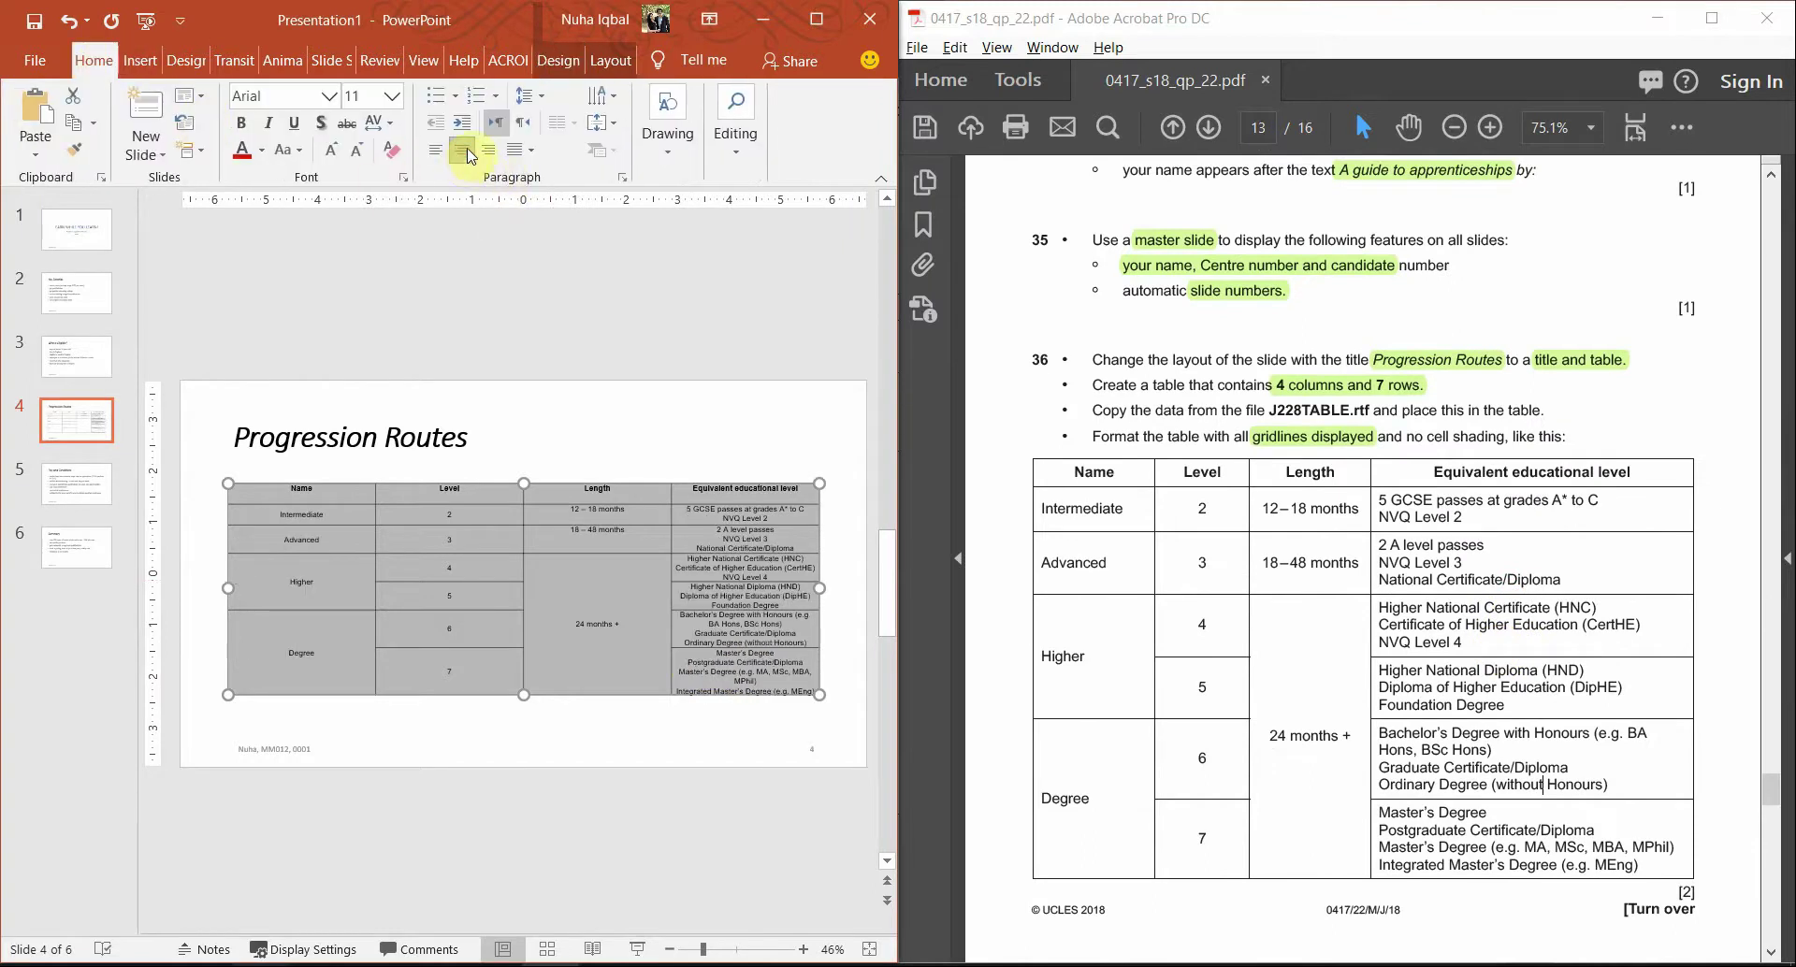
- Maximize the presentation window and centre the text of all the table's cells vertically
{"action": "left_click", "coordinate": [817, 19]}
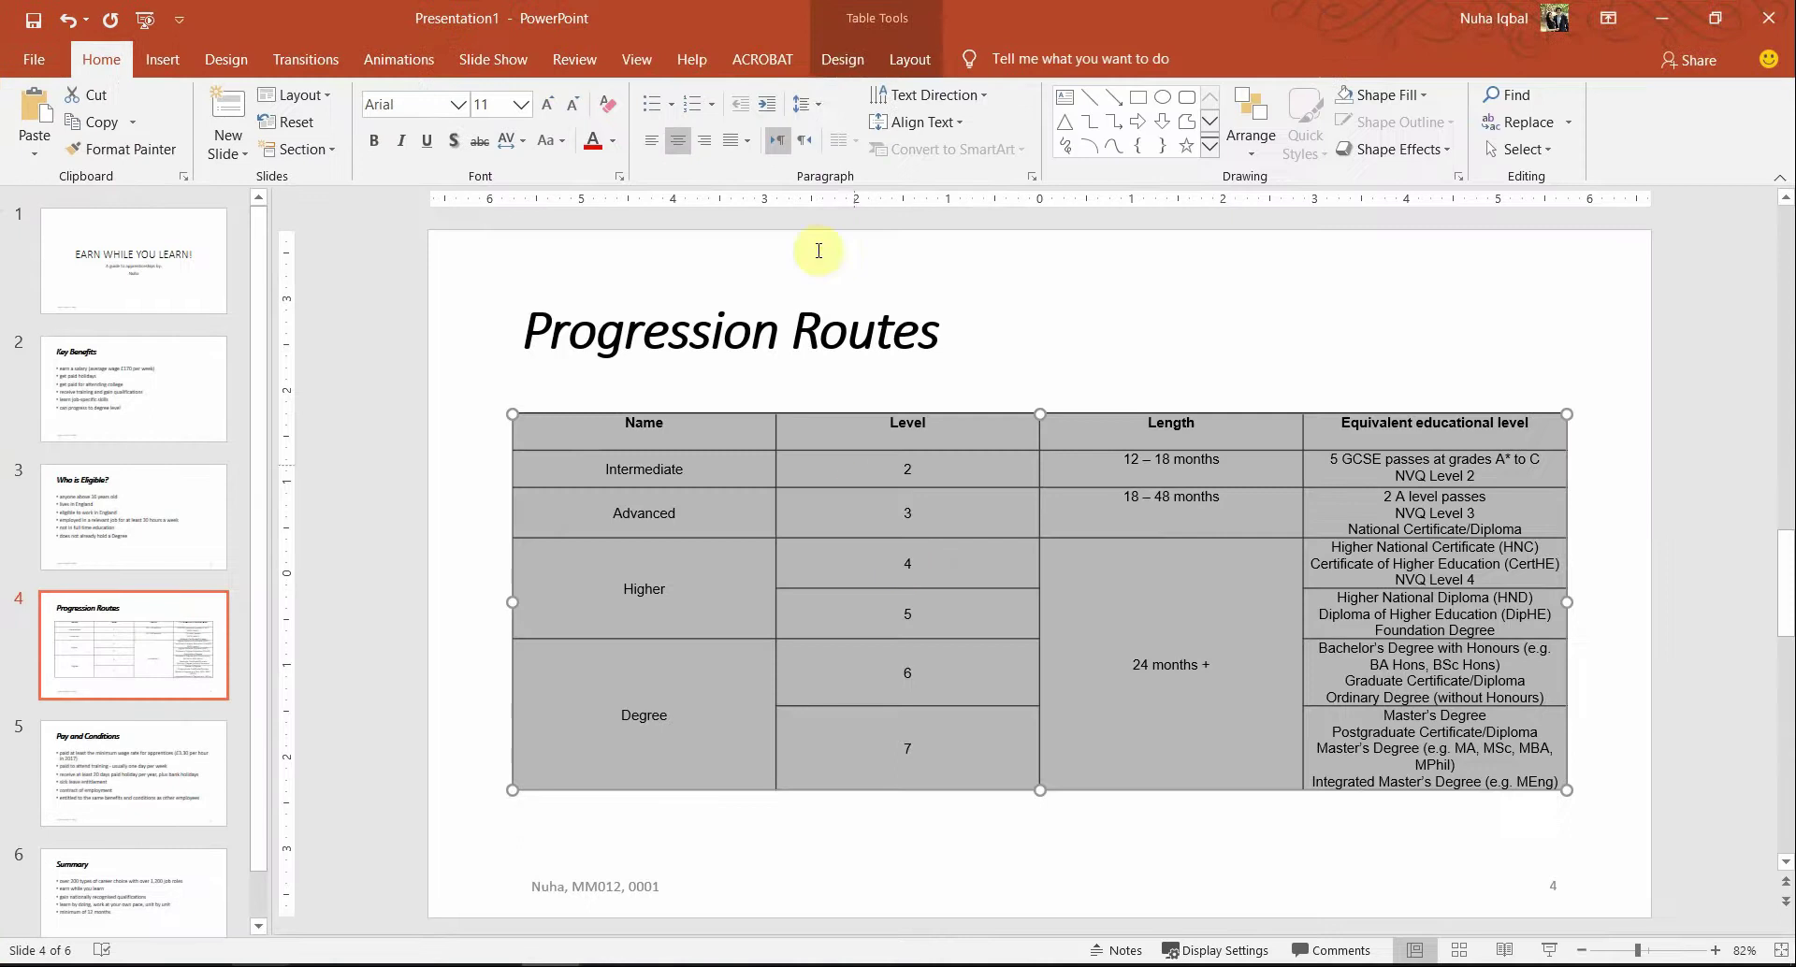
{"action": "left_click", "coordinate": [907, 58]}
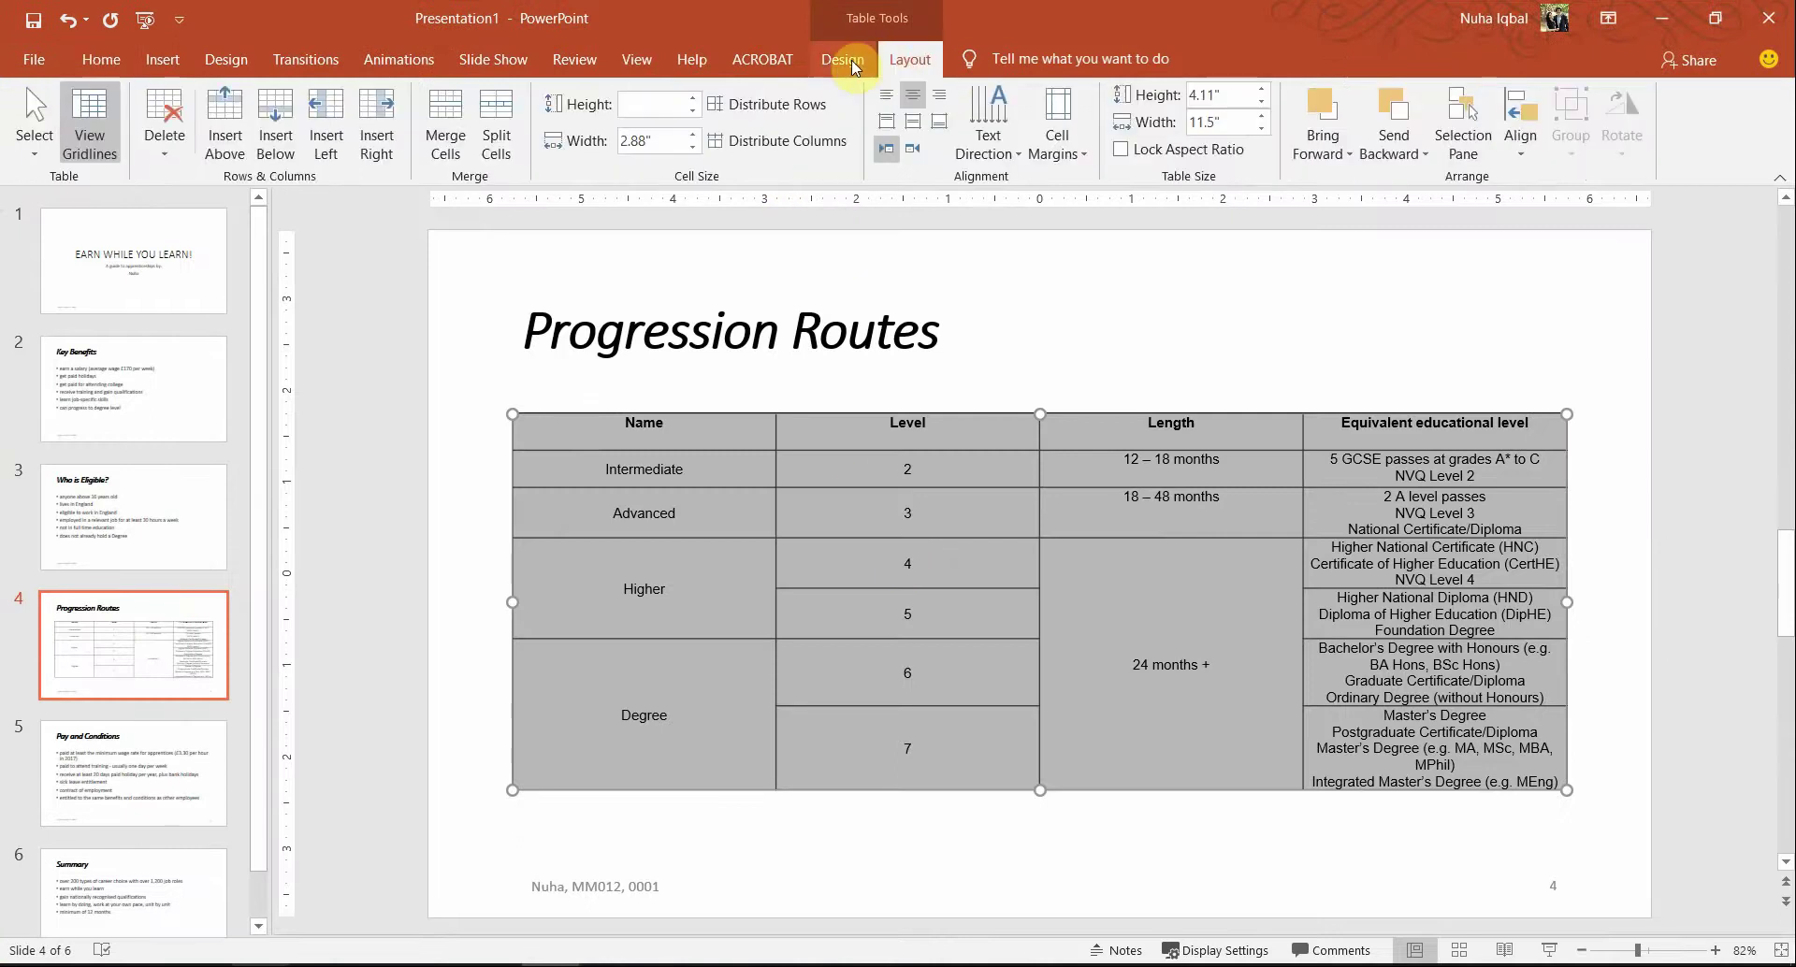
{"action": "left_click", "coordinate": [912, 132]}
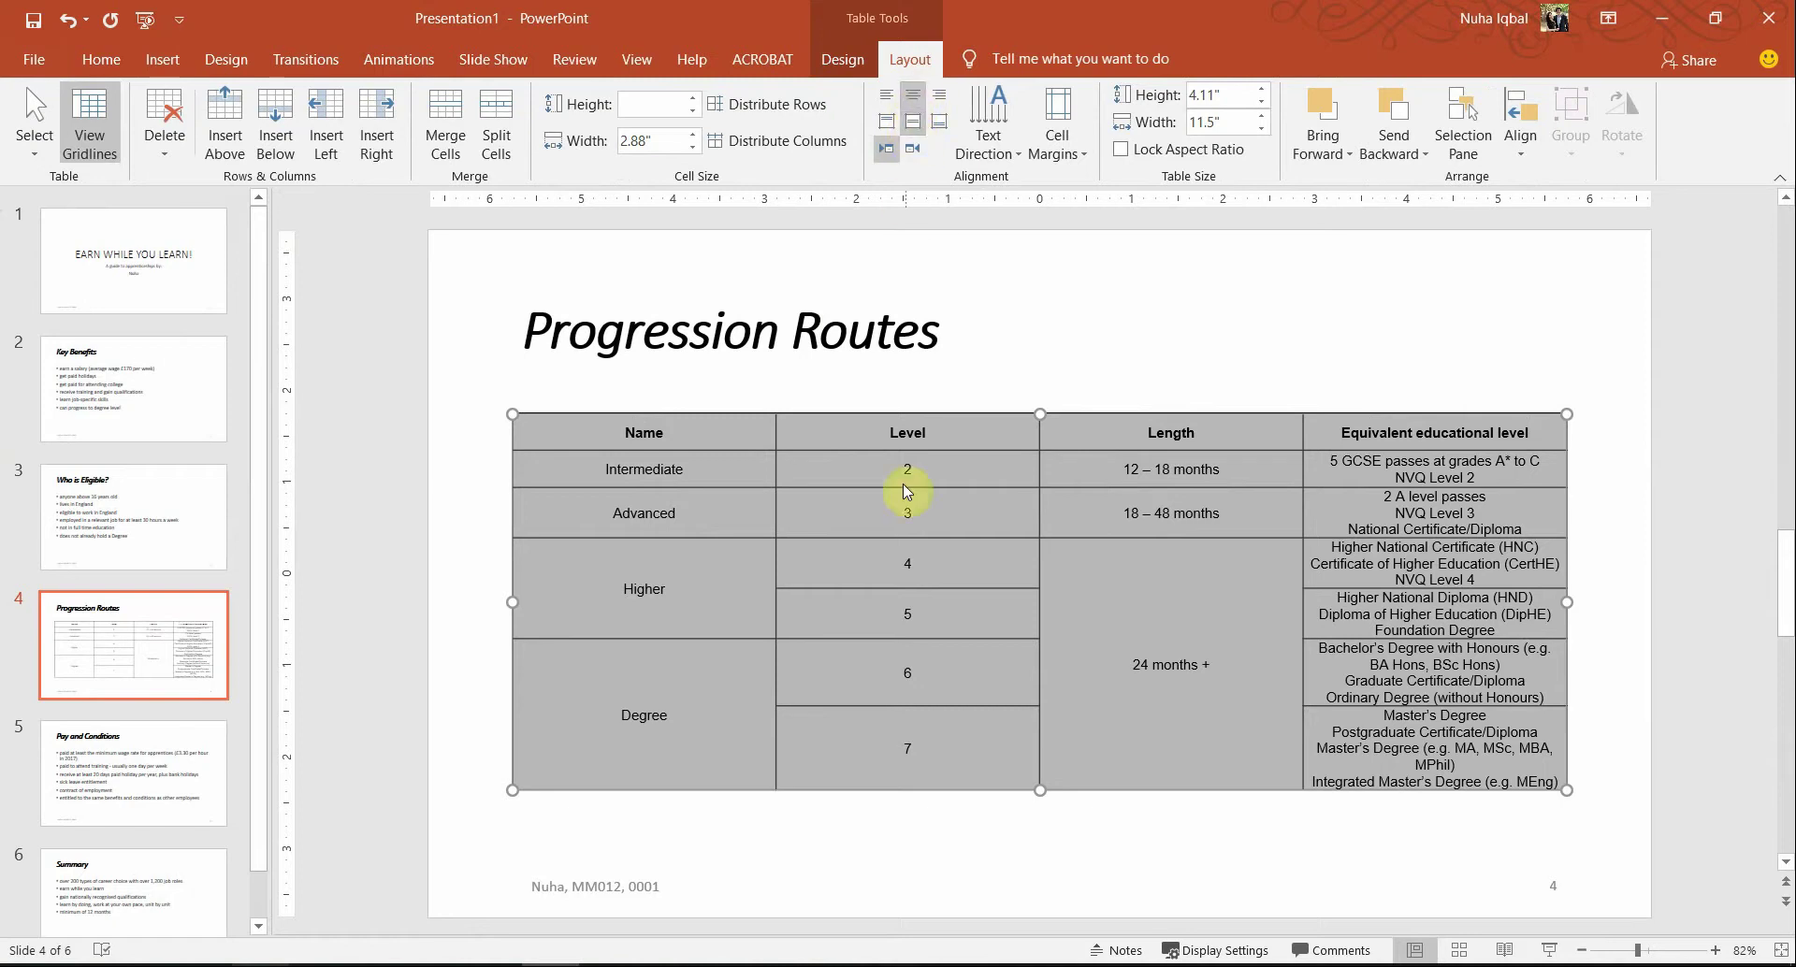
{"action": "left_click", "coordinate": [912, 610]}
- Compare the table's header row with the headings of the sample table in question 36 of the exam paper
{"action": "key", "text": "alt+Tab"}
{"action": "left_click", "coordinate": [1735, 33]}
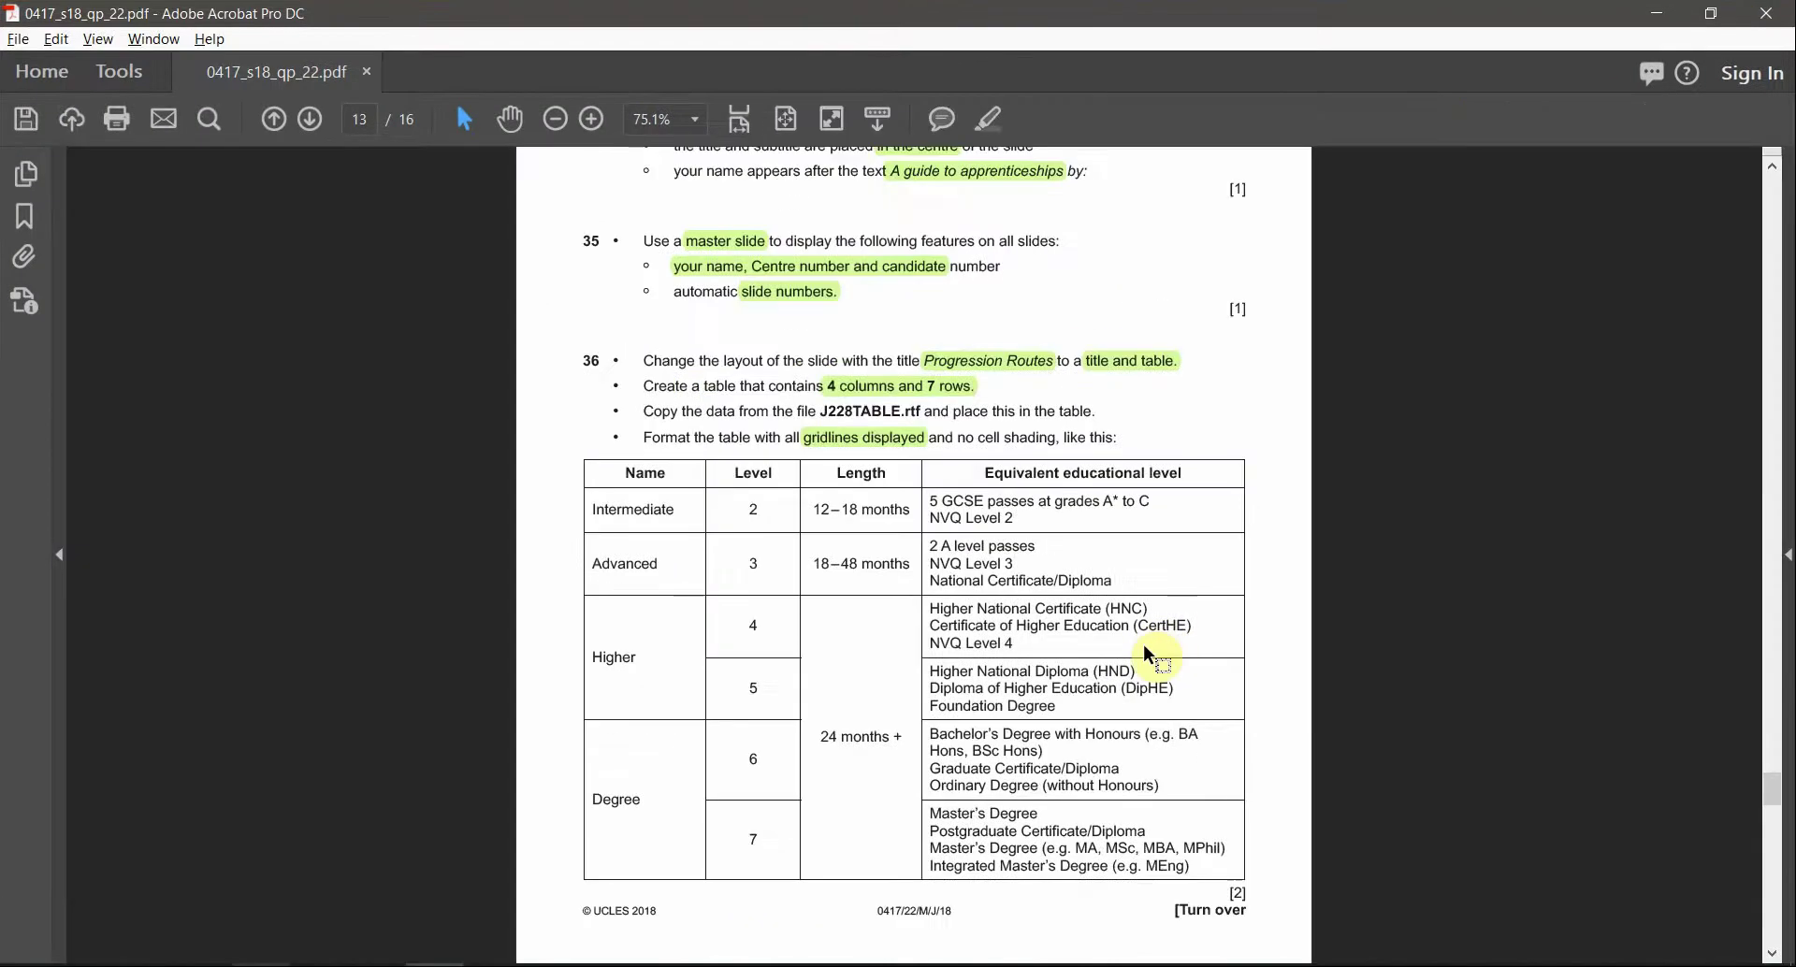
{"action": "scroll", "coordinate": [1149, 654], "scroll_direction": "up", "scroll_amount": 1}
{"action": "scroll", "coordinate": [1148, 655], "scroll_direction": "down", "scroll_amount": 1}
{"action": "left_click_drag", "start_coordinate": [1078, 370], "coordinate": [675, 370]}
{"action": "key", "text": "alt+Tab"}
{"action": "left_click_drag", "start_coordinate": [1293, 440], "coordinate": [742, 433]}
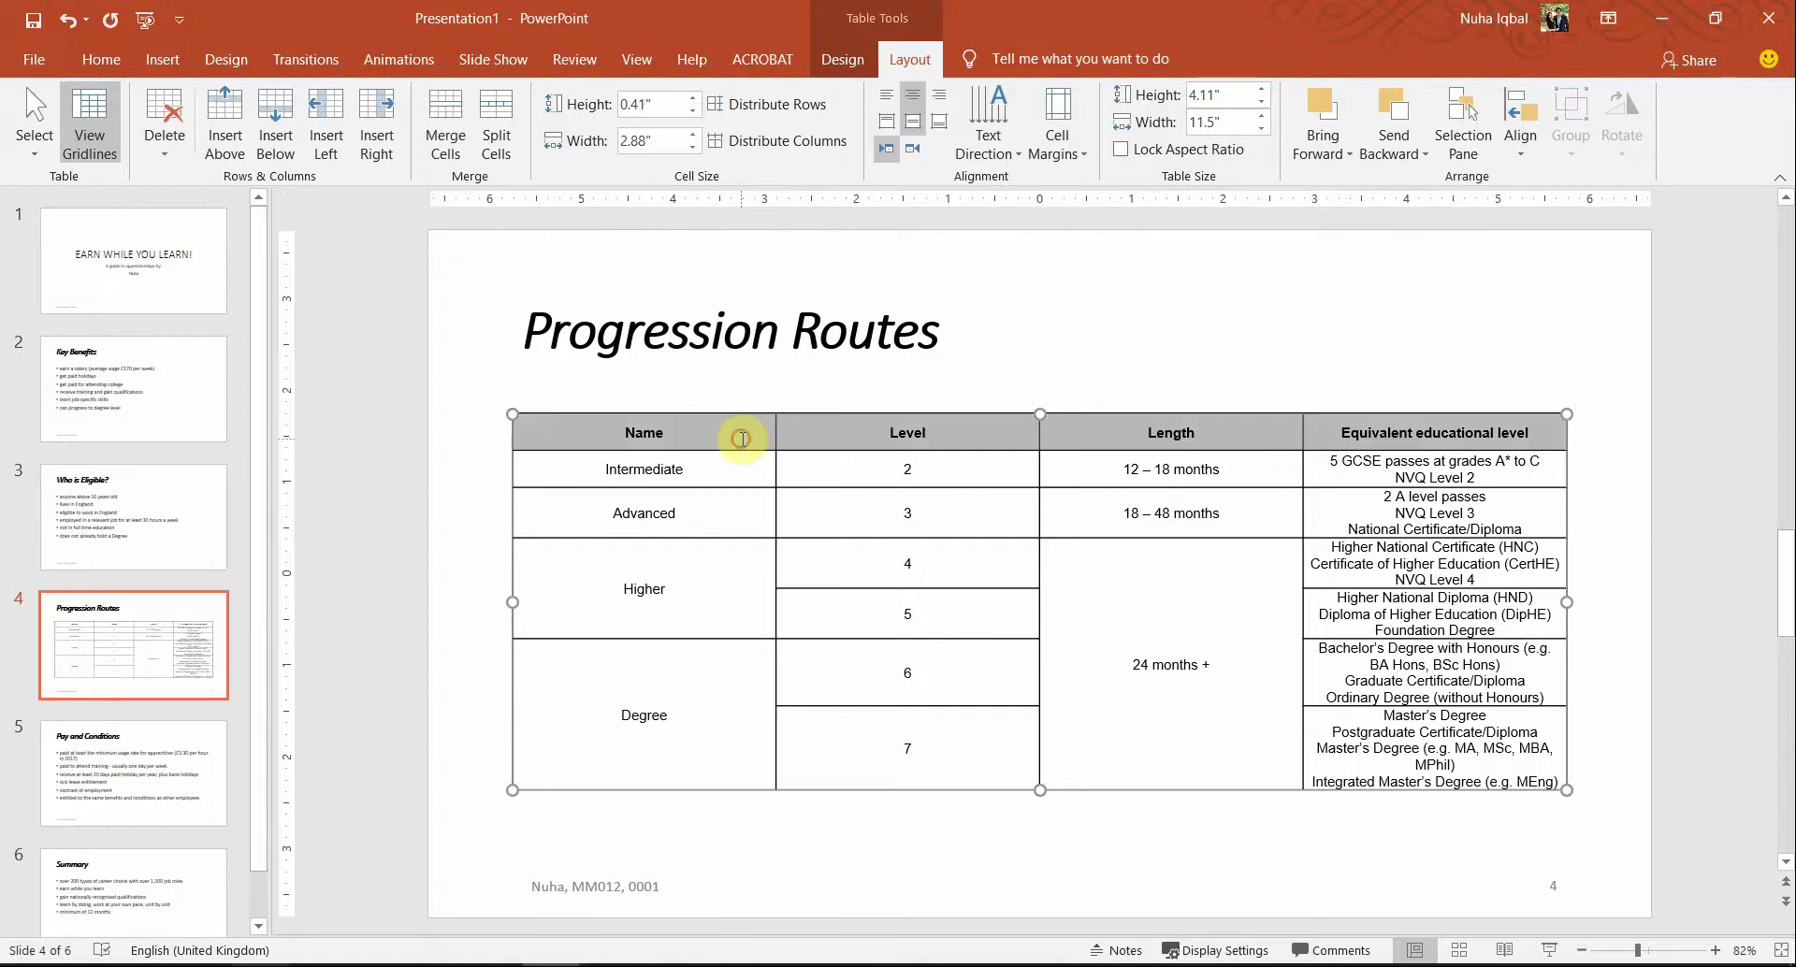
{"action": "left_click", "coordinate": [101, 59]}
{"action": "key", "text": "alt+Tab"}
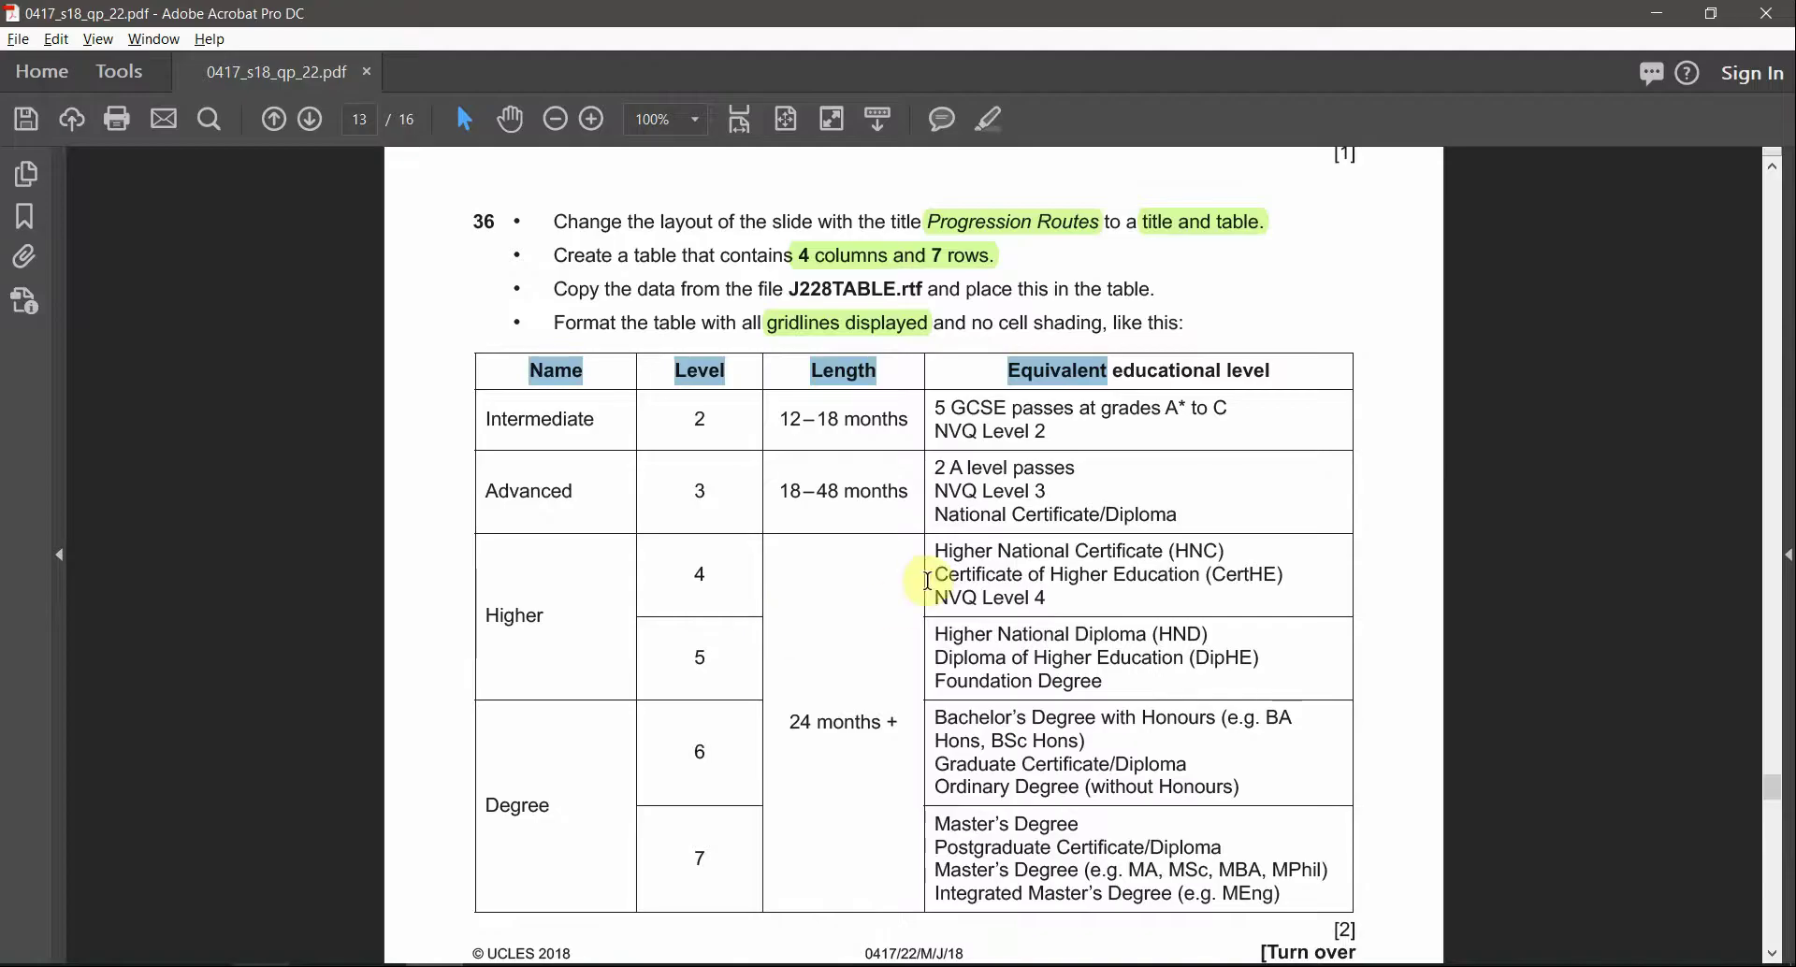
- Increase the font size of all text in the Progression Routes table to 12
{"action": "key", "text": "alt+Tab"}
{"action": "left_click", "coordinate": [987, 510]}
{"action": "left_click_drag", "start_coordinate": [712, 428], "coordinate": [1366, 774]}
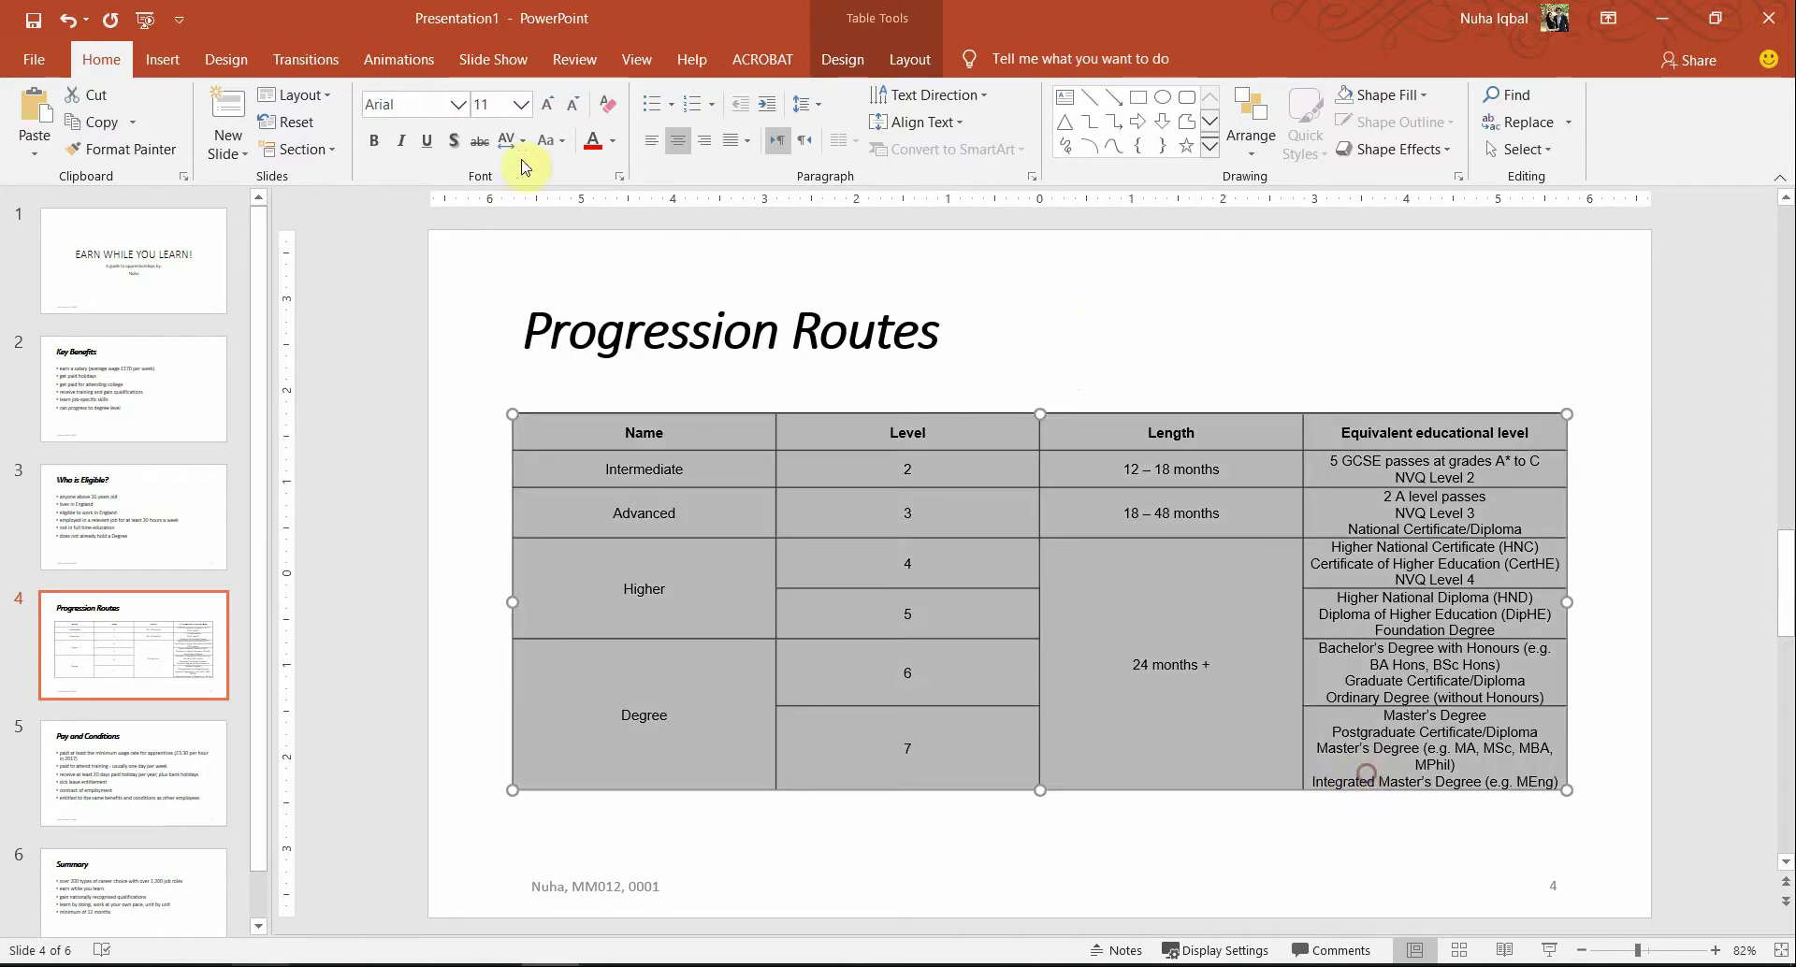
{"action": "left_click", "coordinate": [549, 106]}
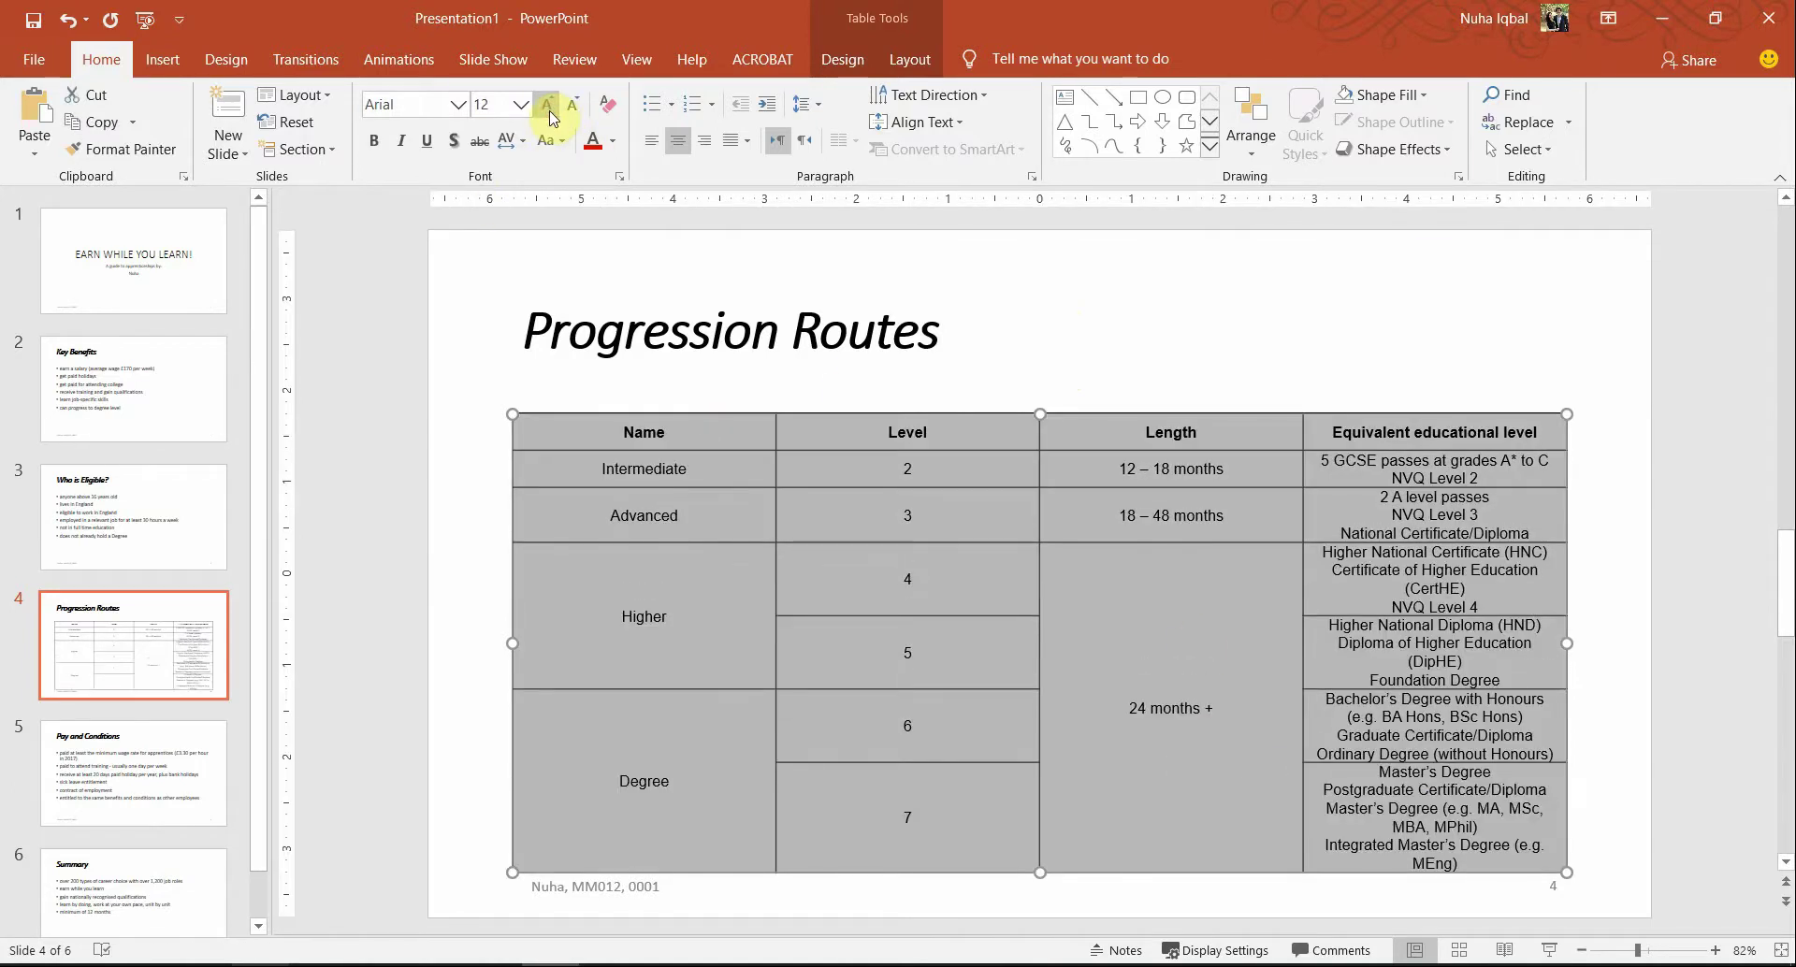
{"action": "key", "text": "alt+Tab"}
{"action": "key", "text": "alt+Tab"}
- Widen the Equivalent educational level column by narrowing Length, and narrow the Name column, following the sample table
{"action": "left_click", "coordinate": [1388, 628]}
{"action": "left_click_drag", "start_coordinate": [1296, 628], "coordinate": [1229, 636]}
{"action": "key", "text": "alt+Tab"}
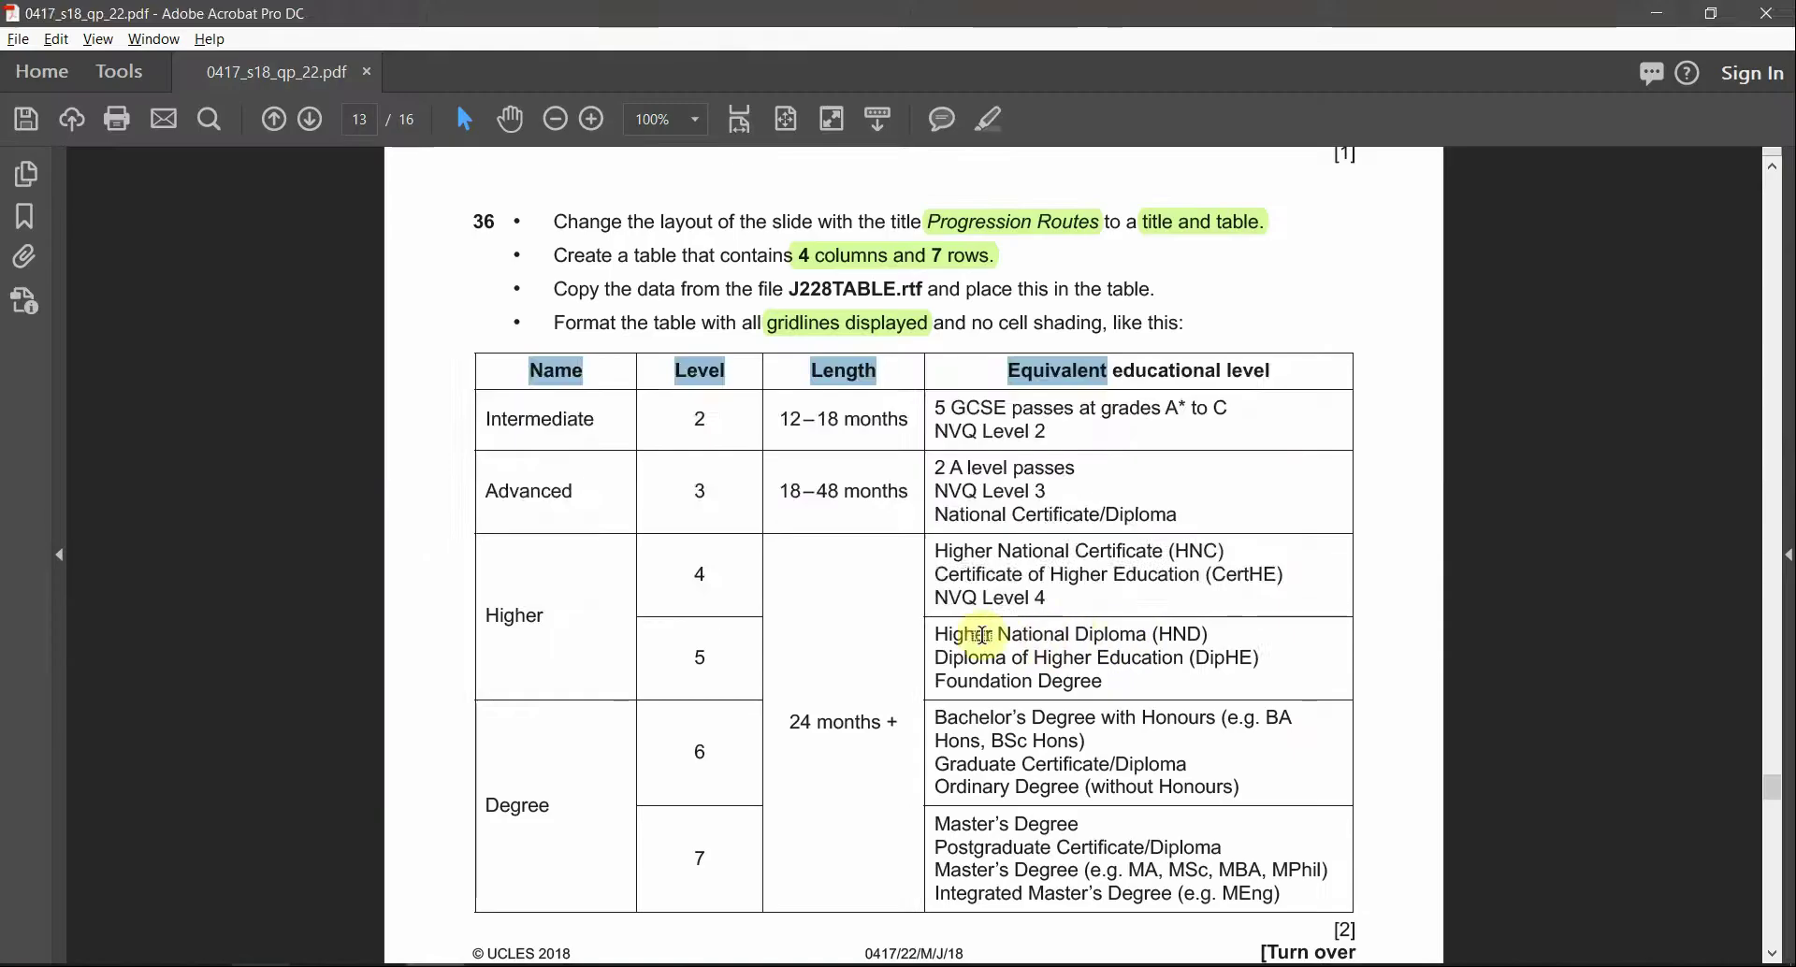
{"action": "key", "text": "alt+Tab"}
{"action": "left_click_drag", "start_coordinate": [772, 505], "coordinate": [674, 502]}
{"action": "key", "text": "alt+Tab"}
{"action": "key", "text": "alt+Tab"}
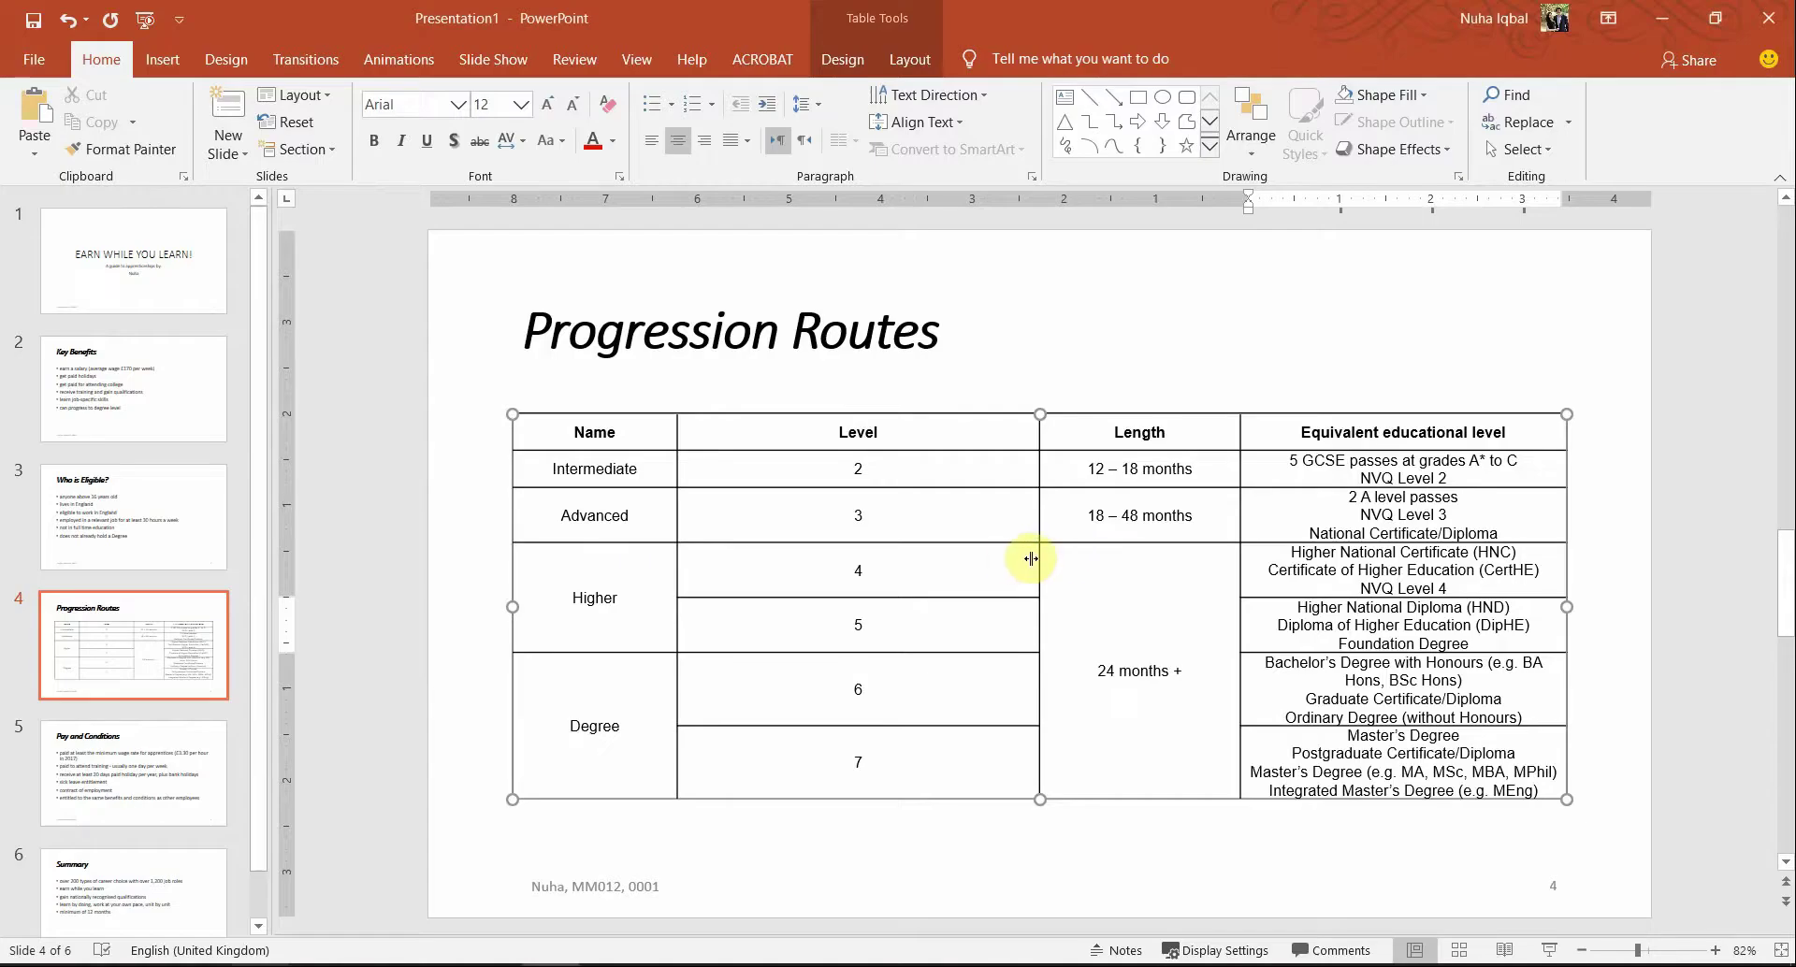
- Narrow the Level and Length columns so the Equivalent educational level column takes about half the table's width
{"action": "left_click_drag", "start_coordinate": [1029, 558], "coordinate": [844, 558]}
{"action": "key", "text": "alt+Tab"}
{"action": "key", "text": "alt+Tab"}
{"action": "left_click_drag", "start_coordinate": [1240, 569], "coordinate": [1033, 572]}
{"action": "key", "text": "alt+Tab"}
{"action": "key", "text": "alt+Tab"}
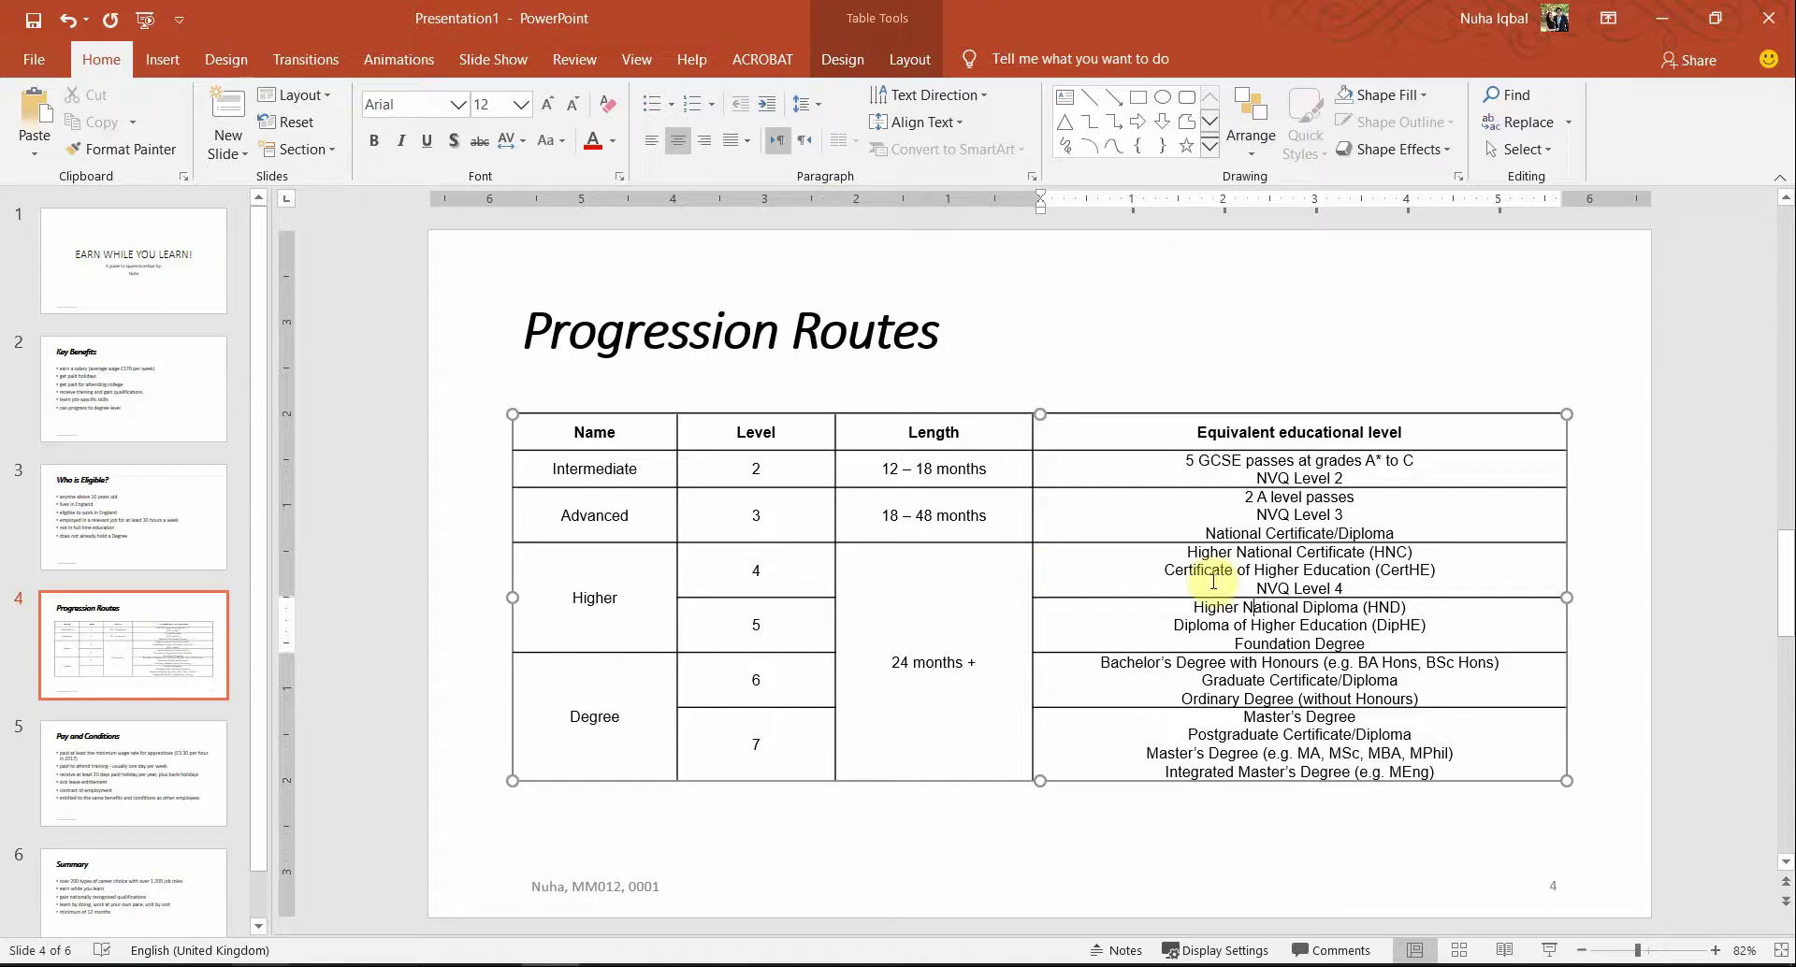
- Fine-tune the Name, Level and Length column widths to be roughly equal, with Length about 1.9 inches wide, checking against the sample table
{"action": "left_click", "coordinate": [687, 578]}
{"action": "left_click", "coordinate": [671, 564]}
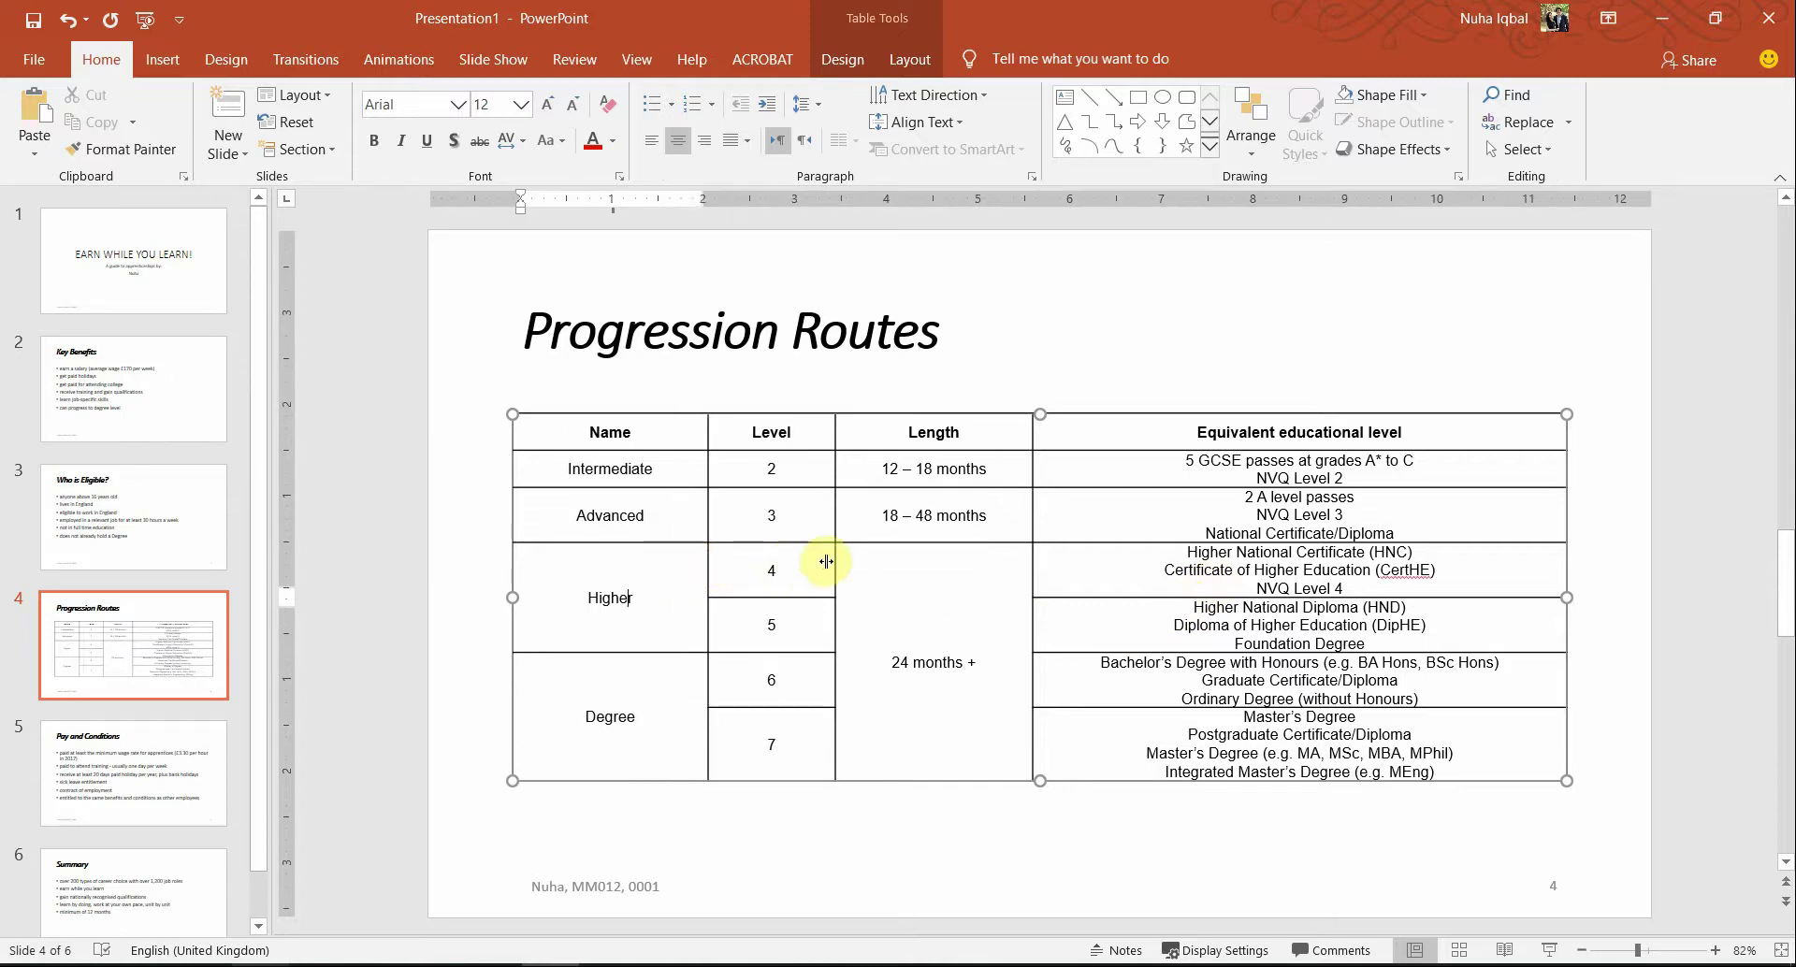
{"action": "left_click_drag", "start_coordinate": [831, 561], "coordinate": [864, 565]}
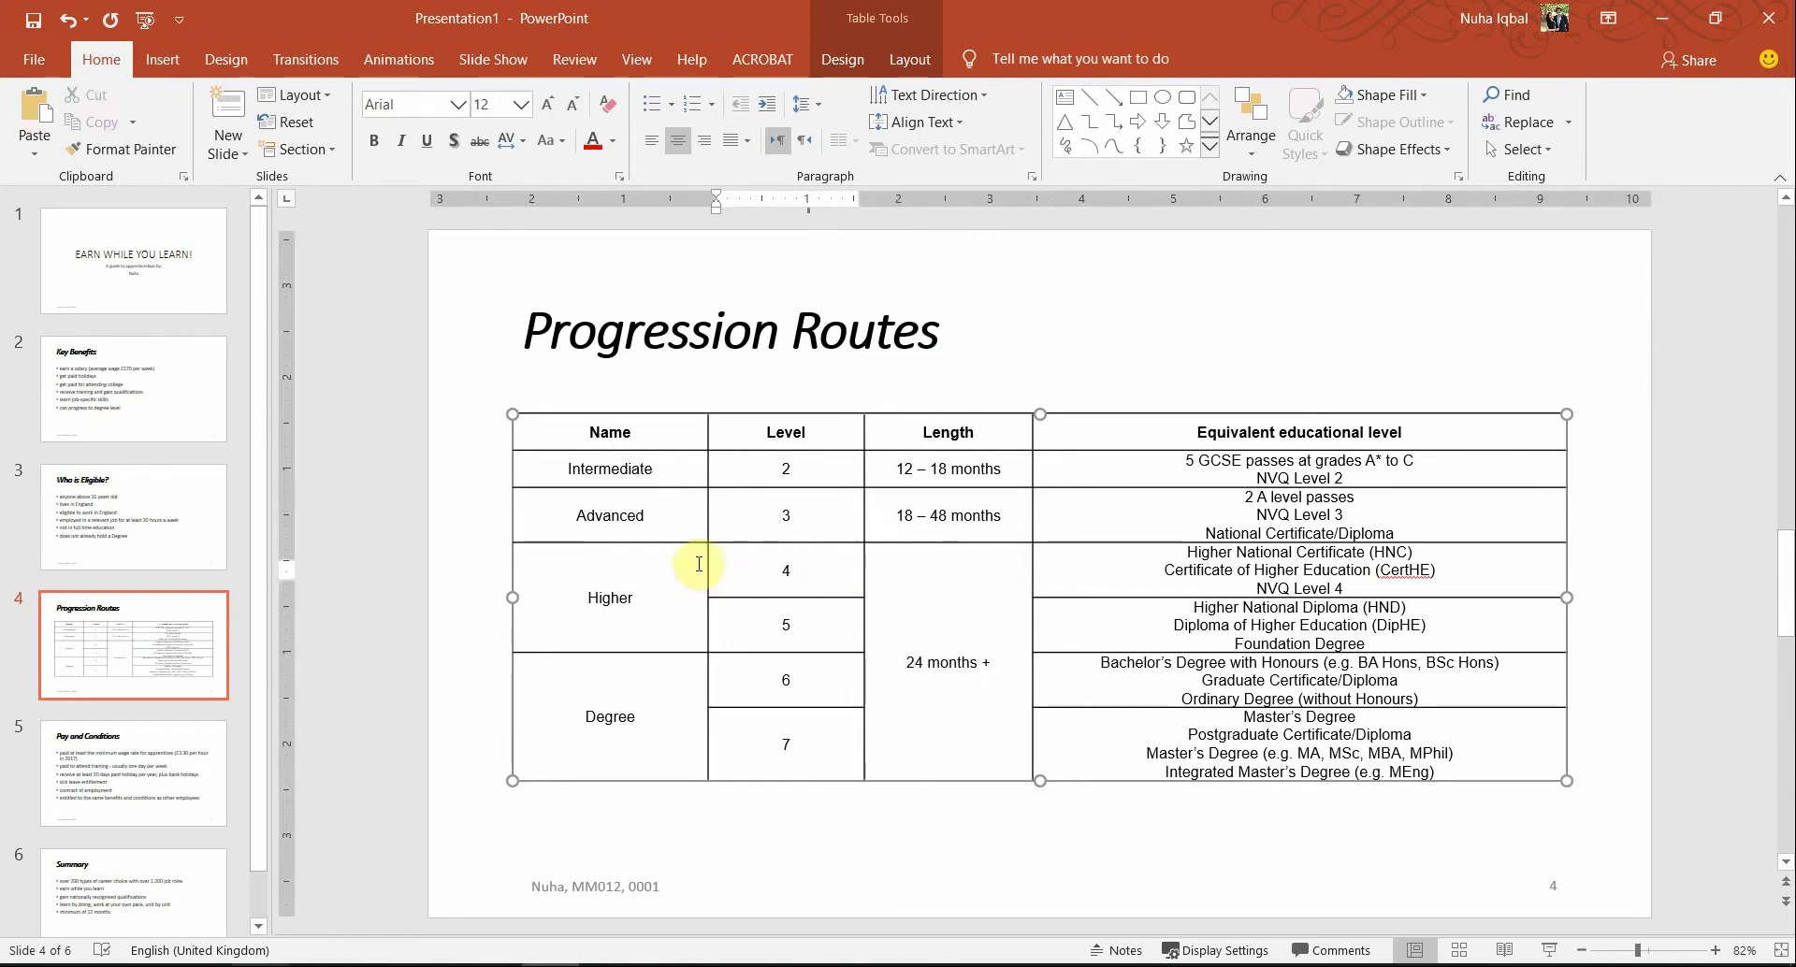
{"action": "left_click_drag", "start_coordinate": [693, 562], "coordinate": [690, 562]}
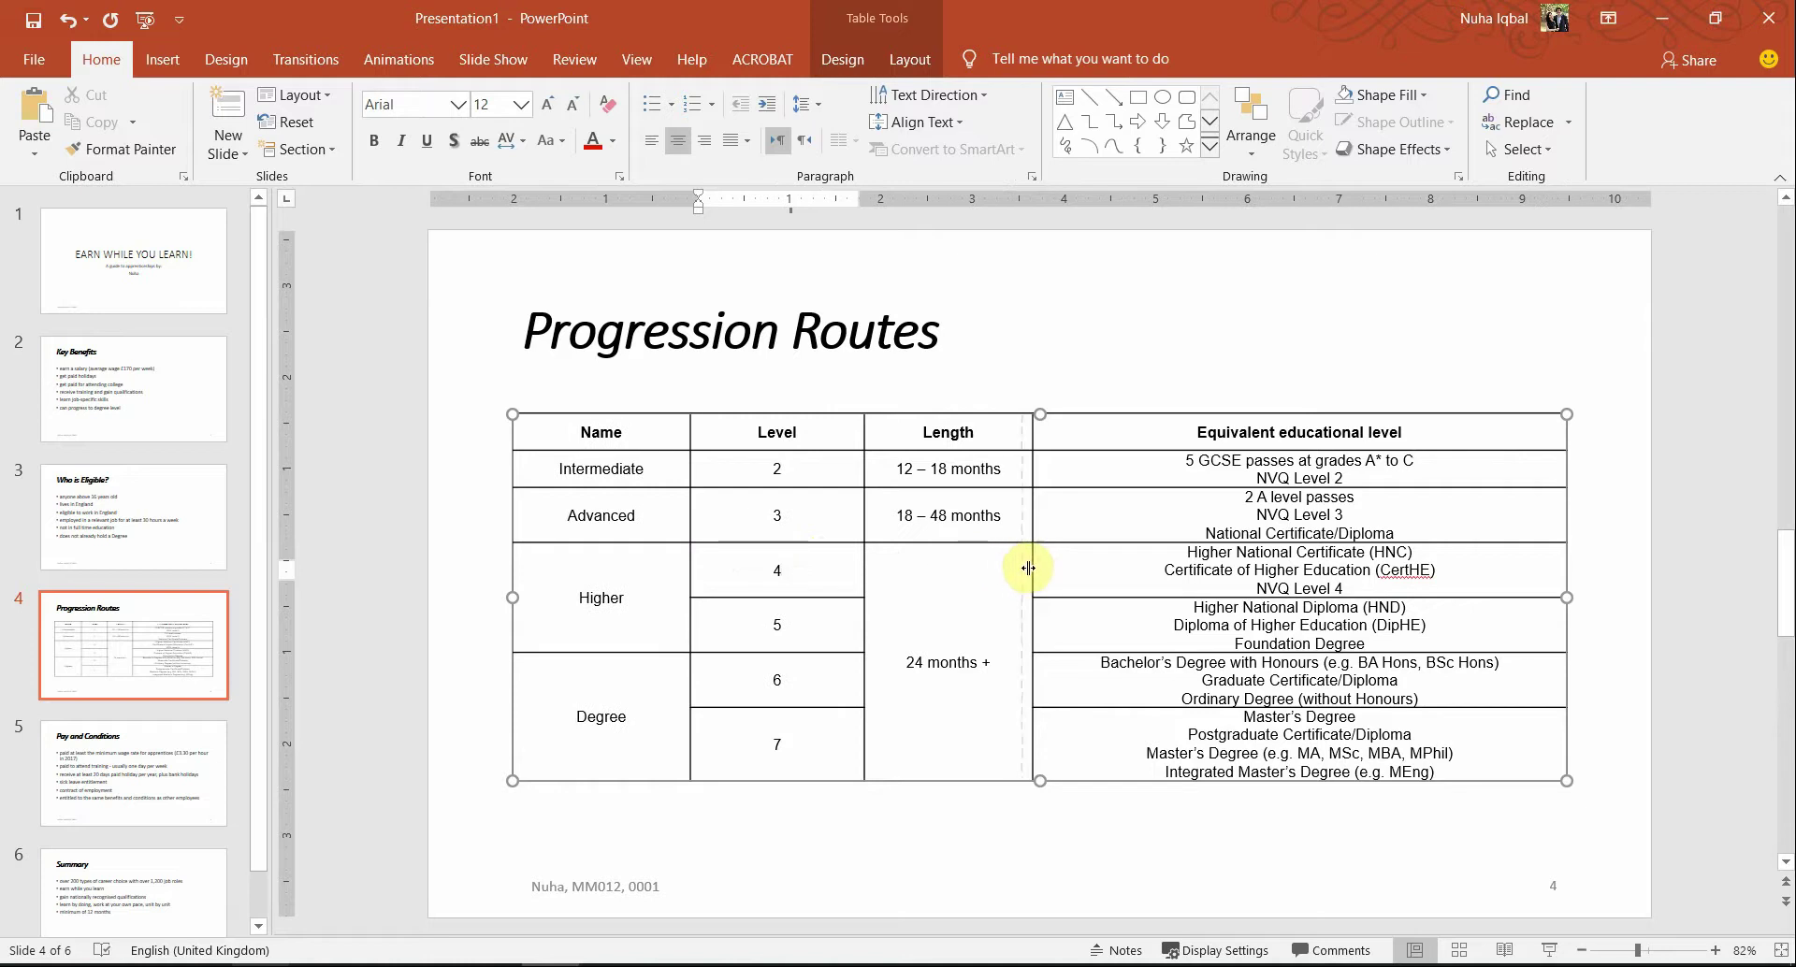
{"action": "left_click_drag", "start_coordinate": [1026, 569], "coordinate": [1026, 569]}
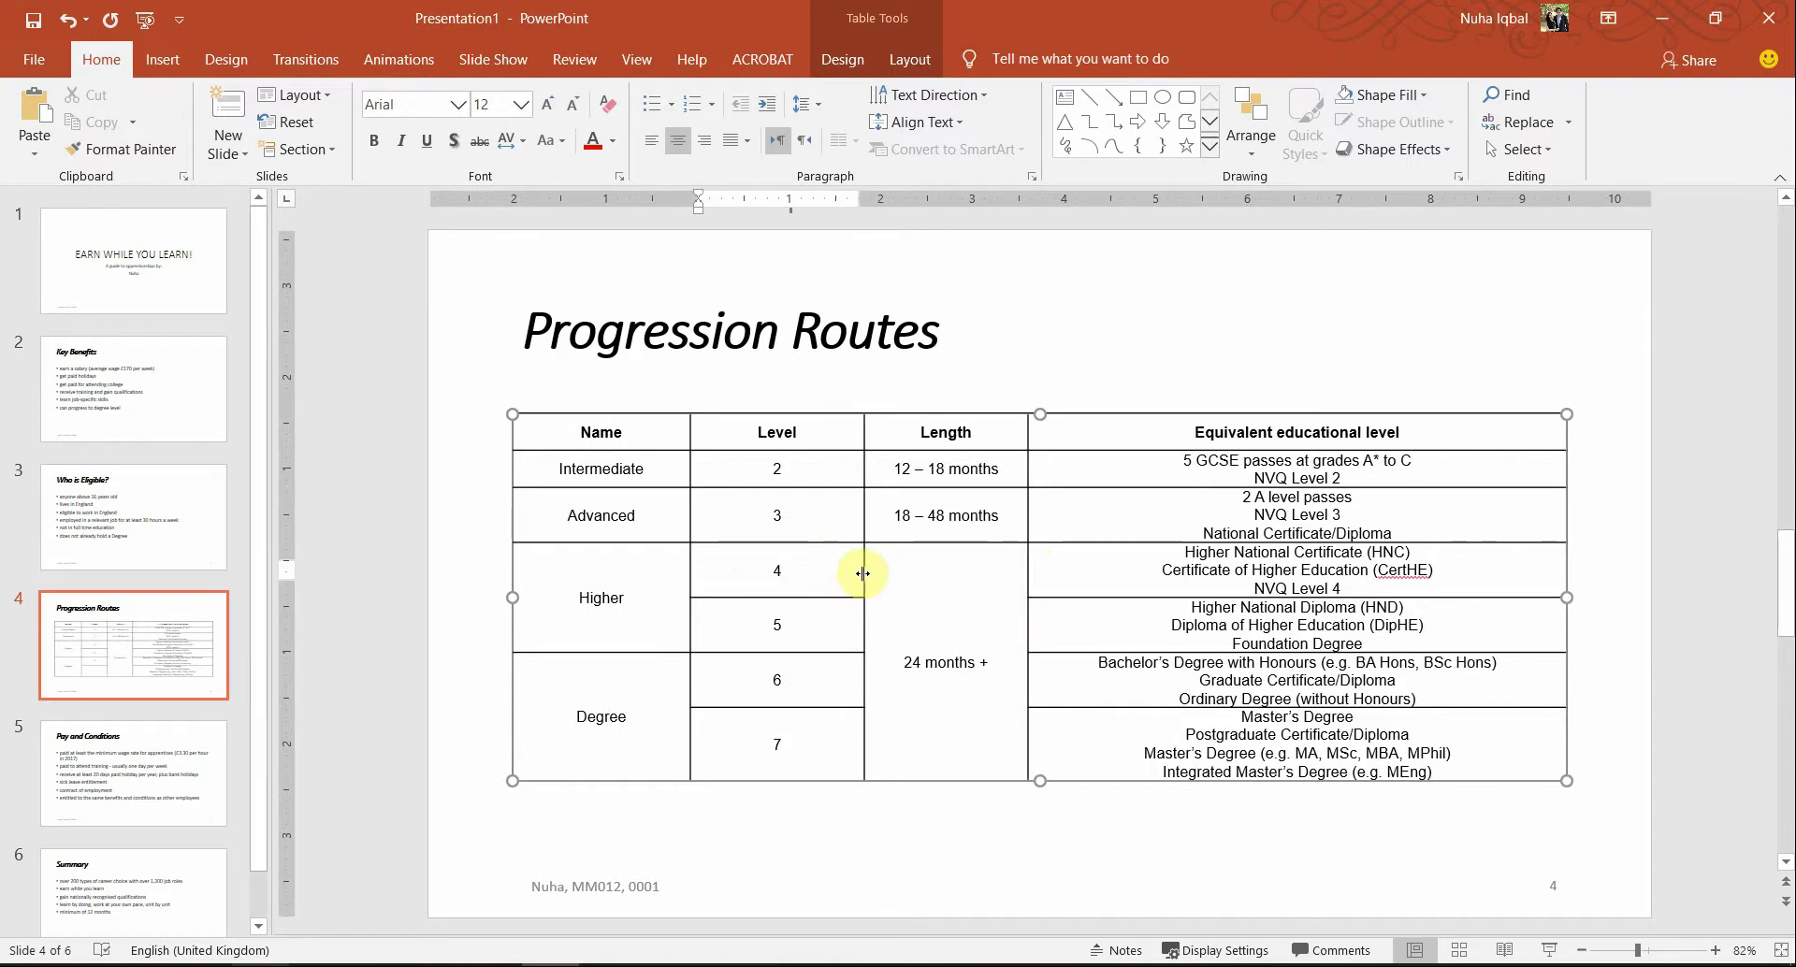
{"action": "key", "text": "alt+Tab"}
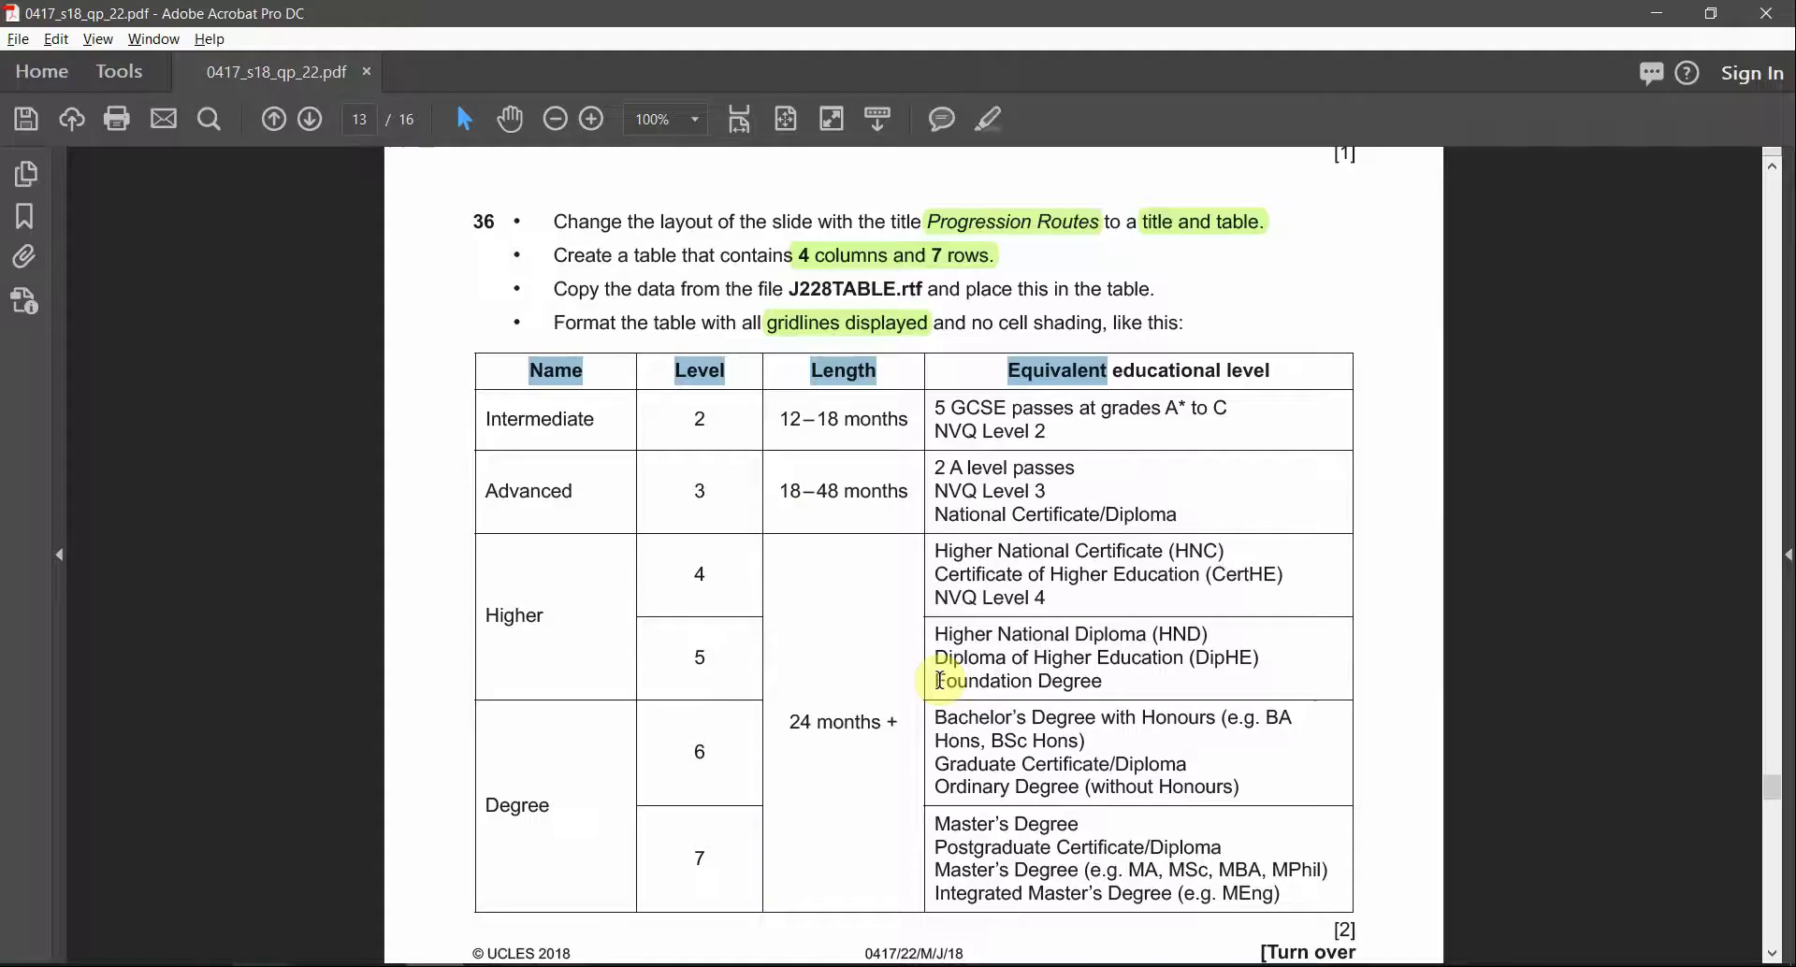
{"action": "left_click", "coordinate": [1077, 575]}
{"action": "key", "text": "alt+Tab"}
{"action": "key", "text": "alt+Tab"}
{"action": "key", "text": "alt+Tab"}
- Left-align the cells below the header in the Name and Equivalent educational level columns
{"action": "left_click_drag", "start_coordinate": [592, 479], "coordinate": [595, 731]}
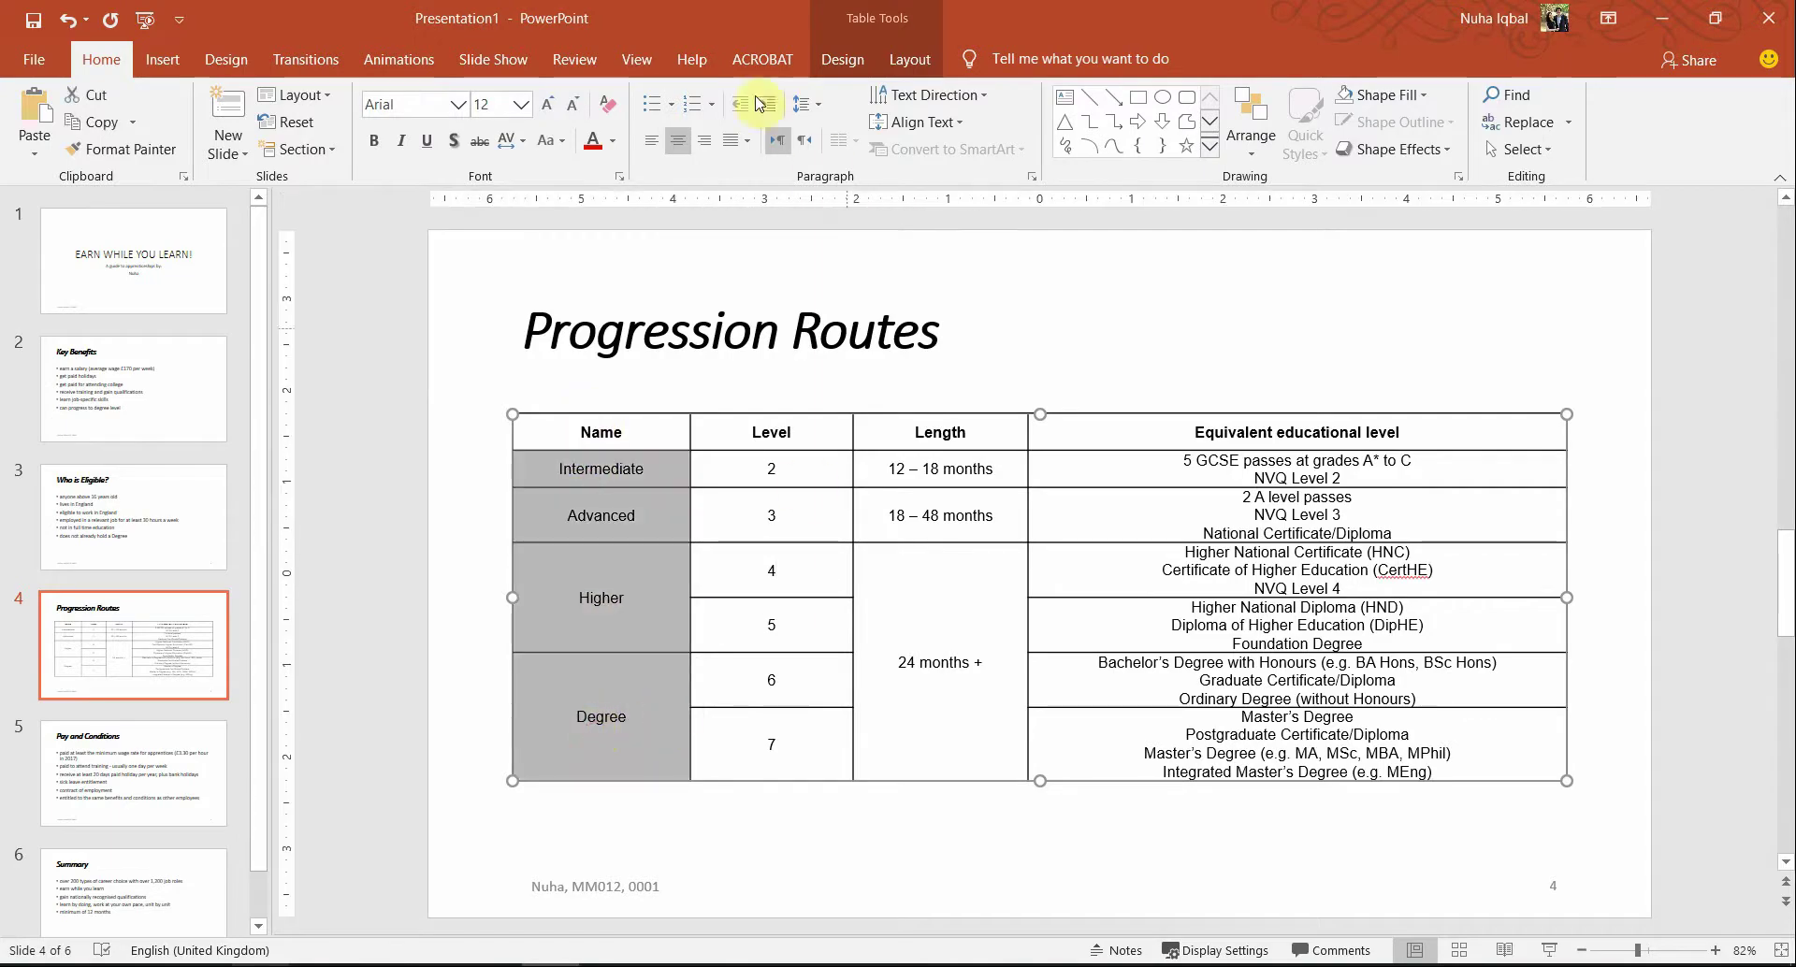
{"action": "left_click", "coordinate": [651, 139]}
{"action": "key", "text": "alt+Tab"}
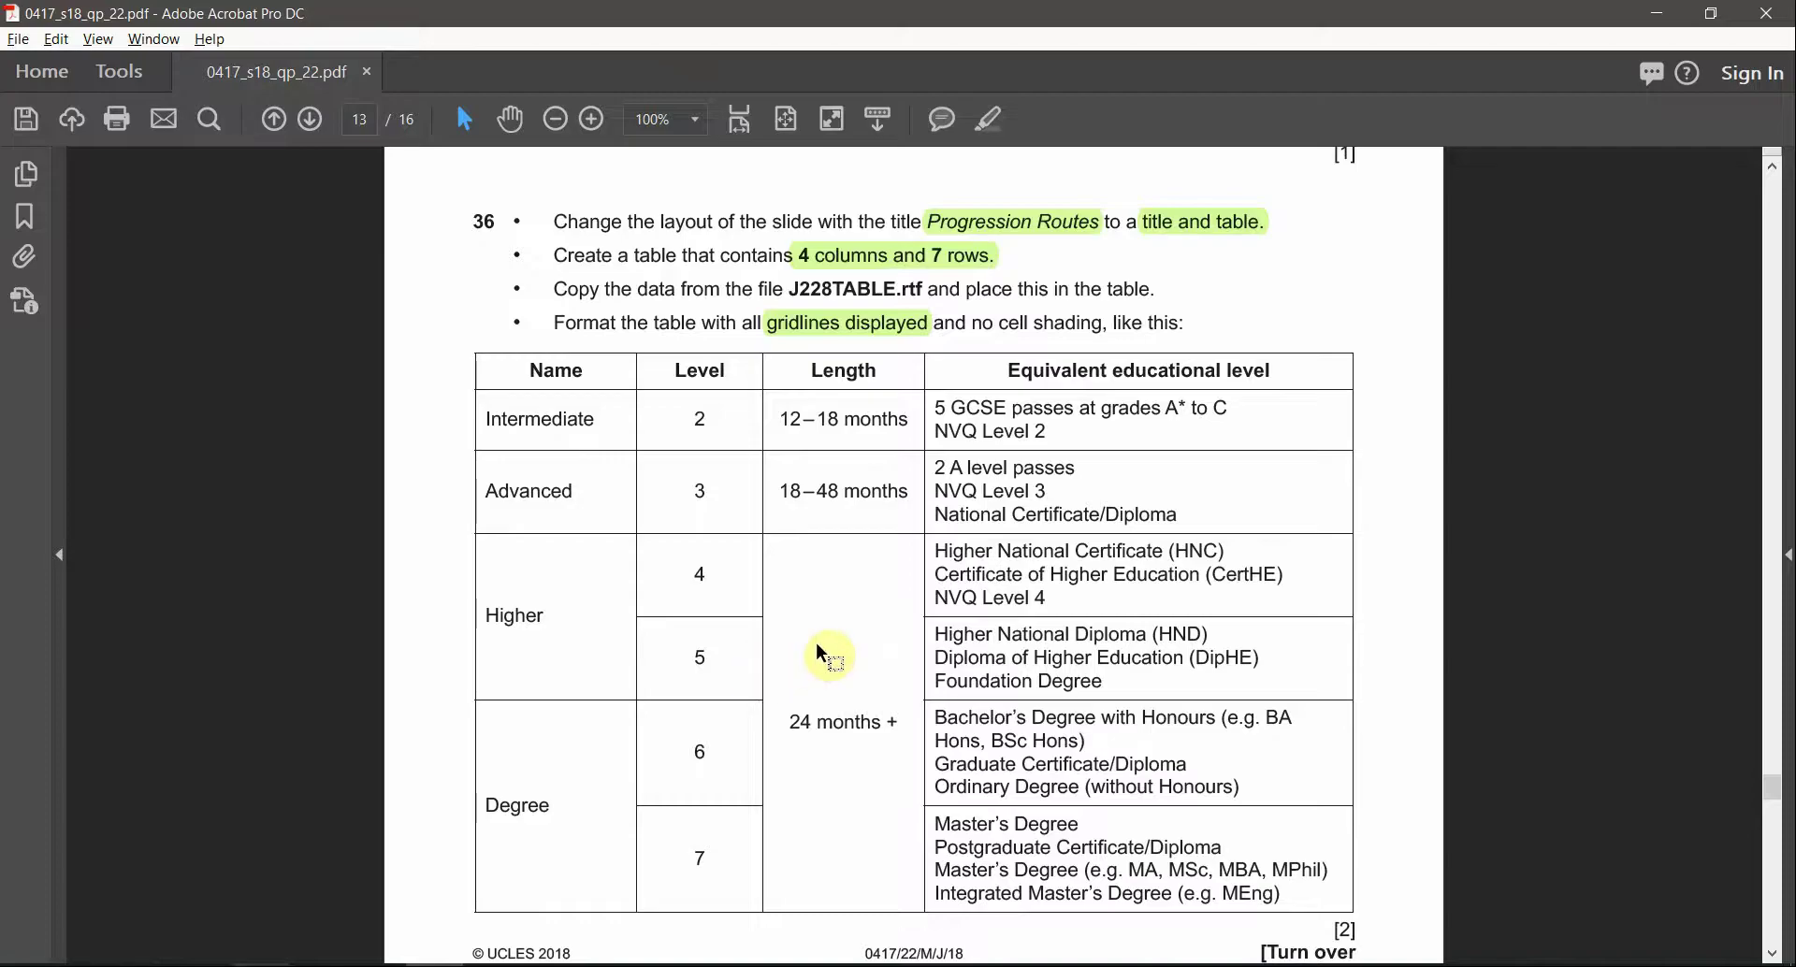
{"action": "left_click_drag", "start_coordinate": [1033, 429], "coordinate": [1022, 742]}
{"action": "left_click", "coordinate": [1022, 741]}
{"action": "key", "text": "alt+Tab"}
{"action": "left_click_drag", "start_coordinate": [1250, 465], "coordinate": [1201, 731]}
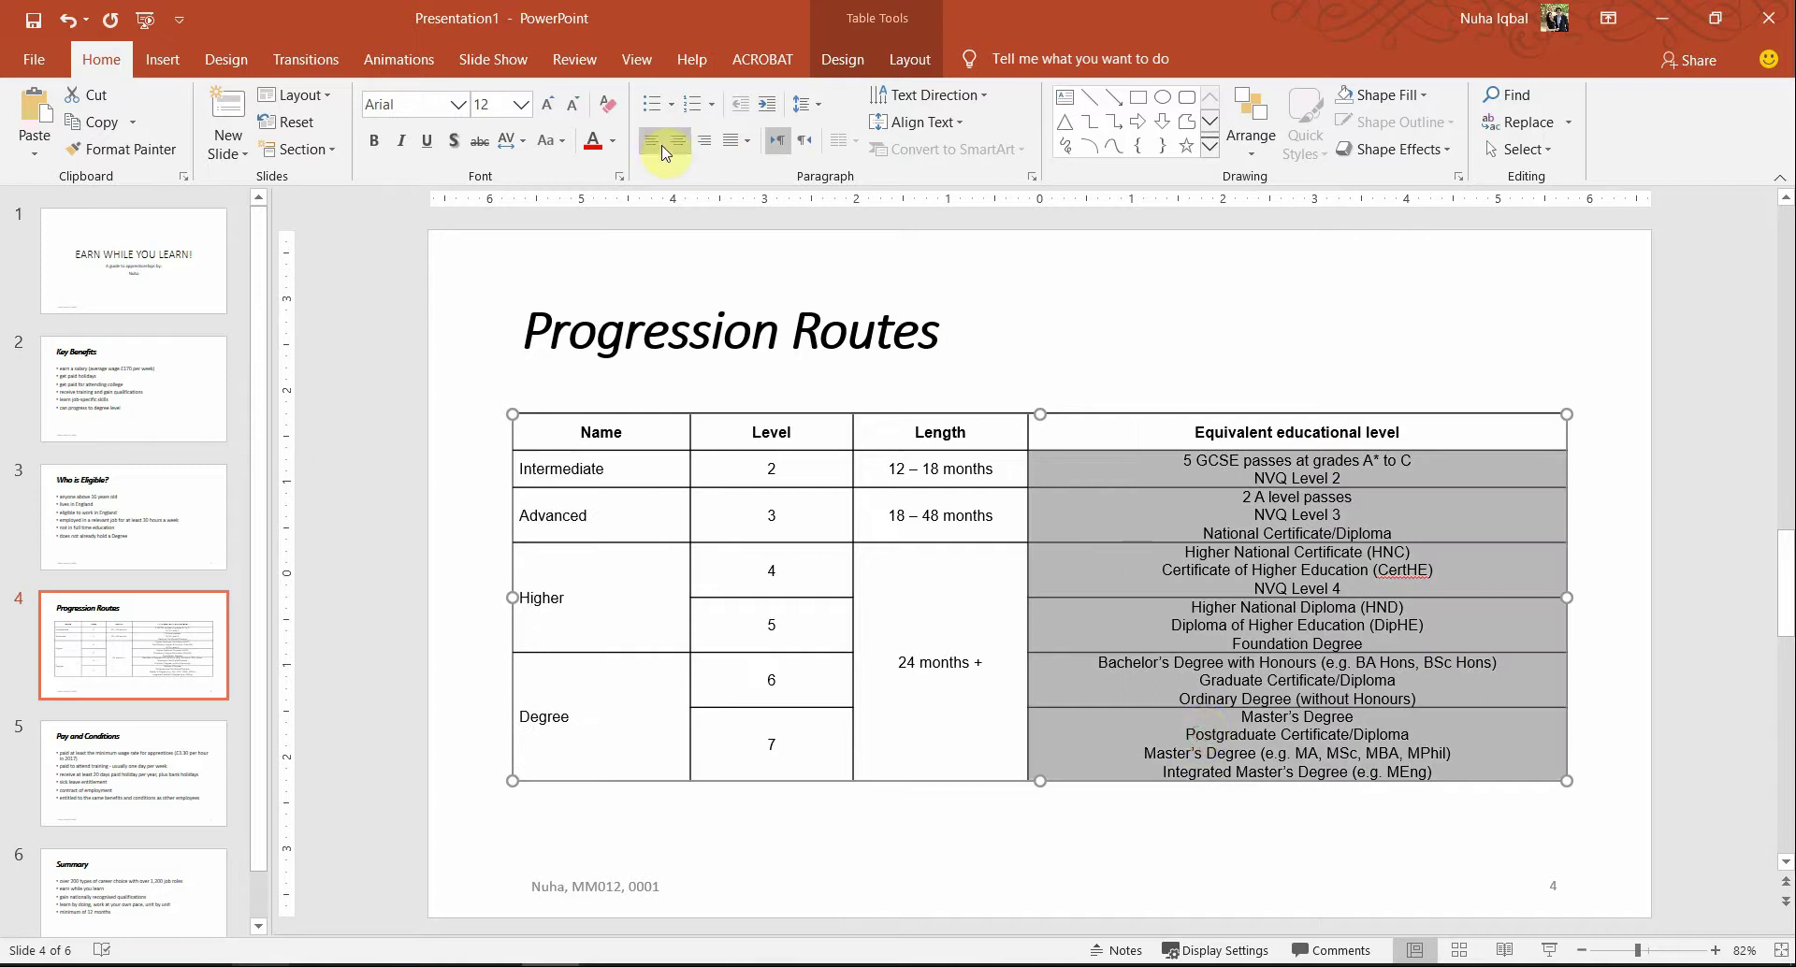
{"action": "left_click", "coordinate": [662, 148]}
{"action": "left_click", "coordinate": [1171, 641]}
- Compare the table with the sample again and increase the font size of all its text to 14
{"action": "key", "text": "alt+Tab"}
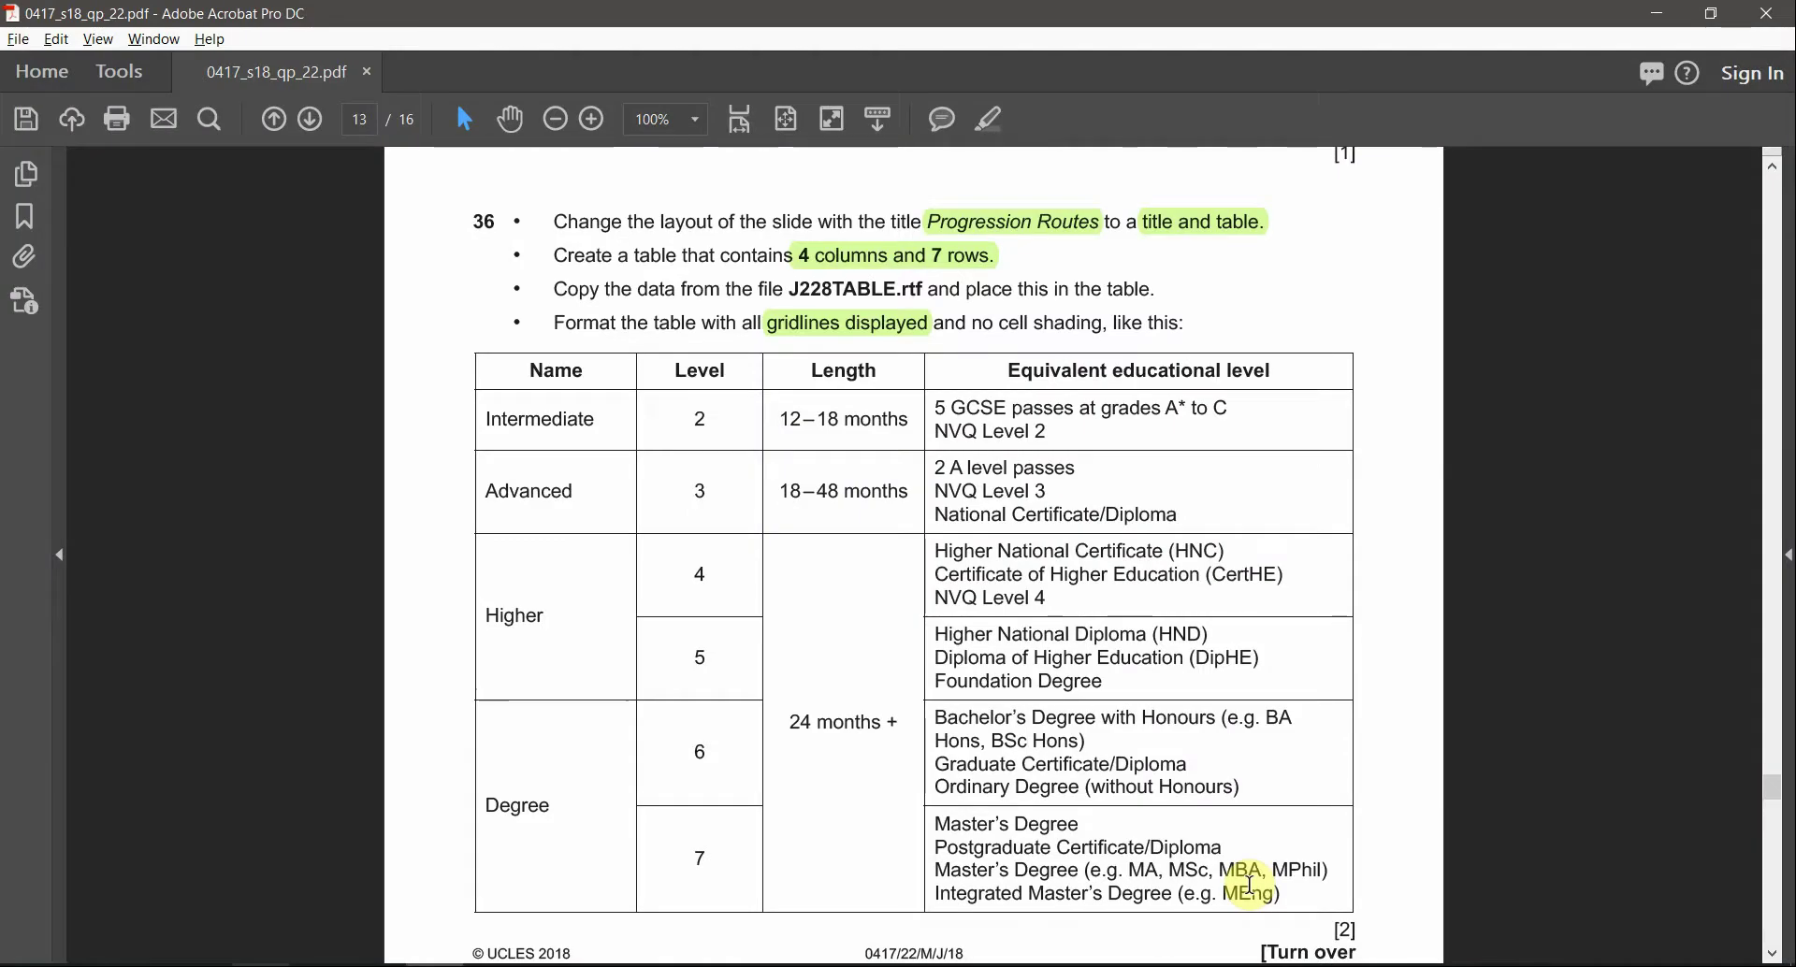
{"action": "key", "text": "alt+Tab"}
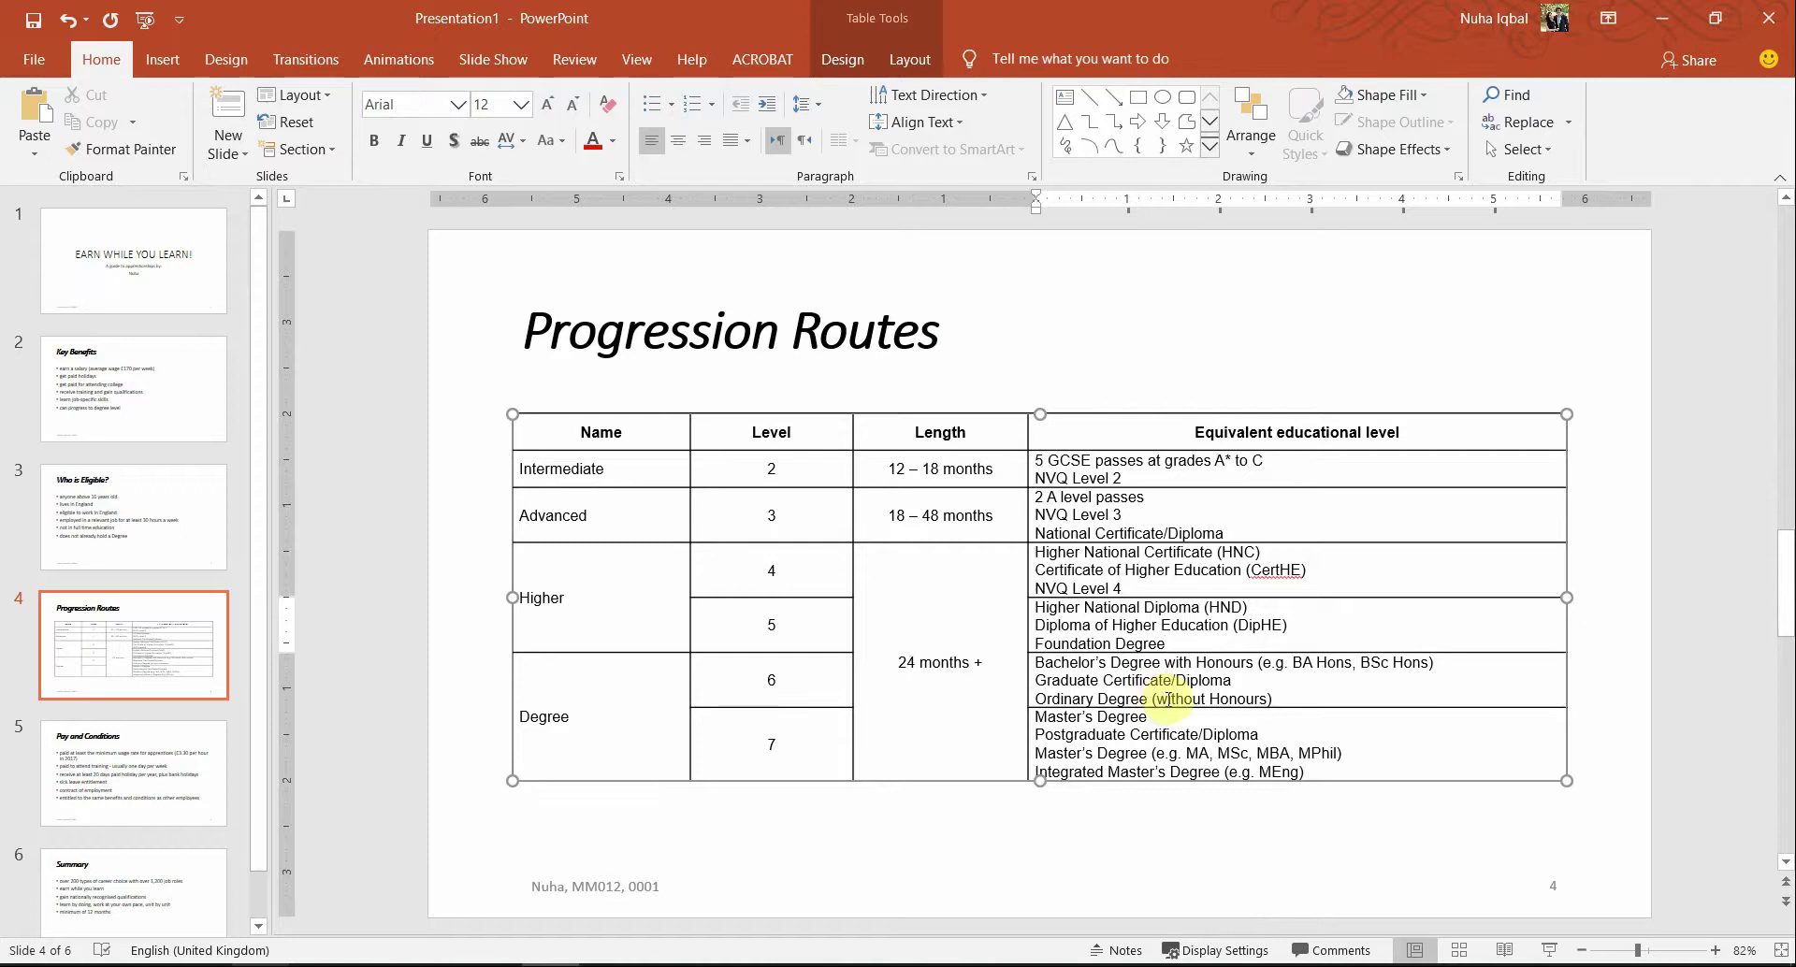
{"action": "key", "text": "alt+Tab"}
{"action": "key", "text": "alt+Tab"}
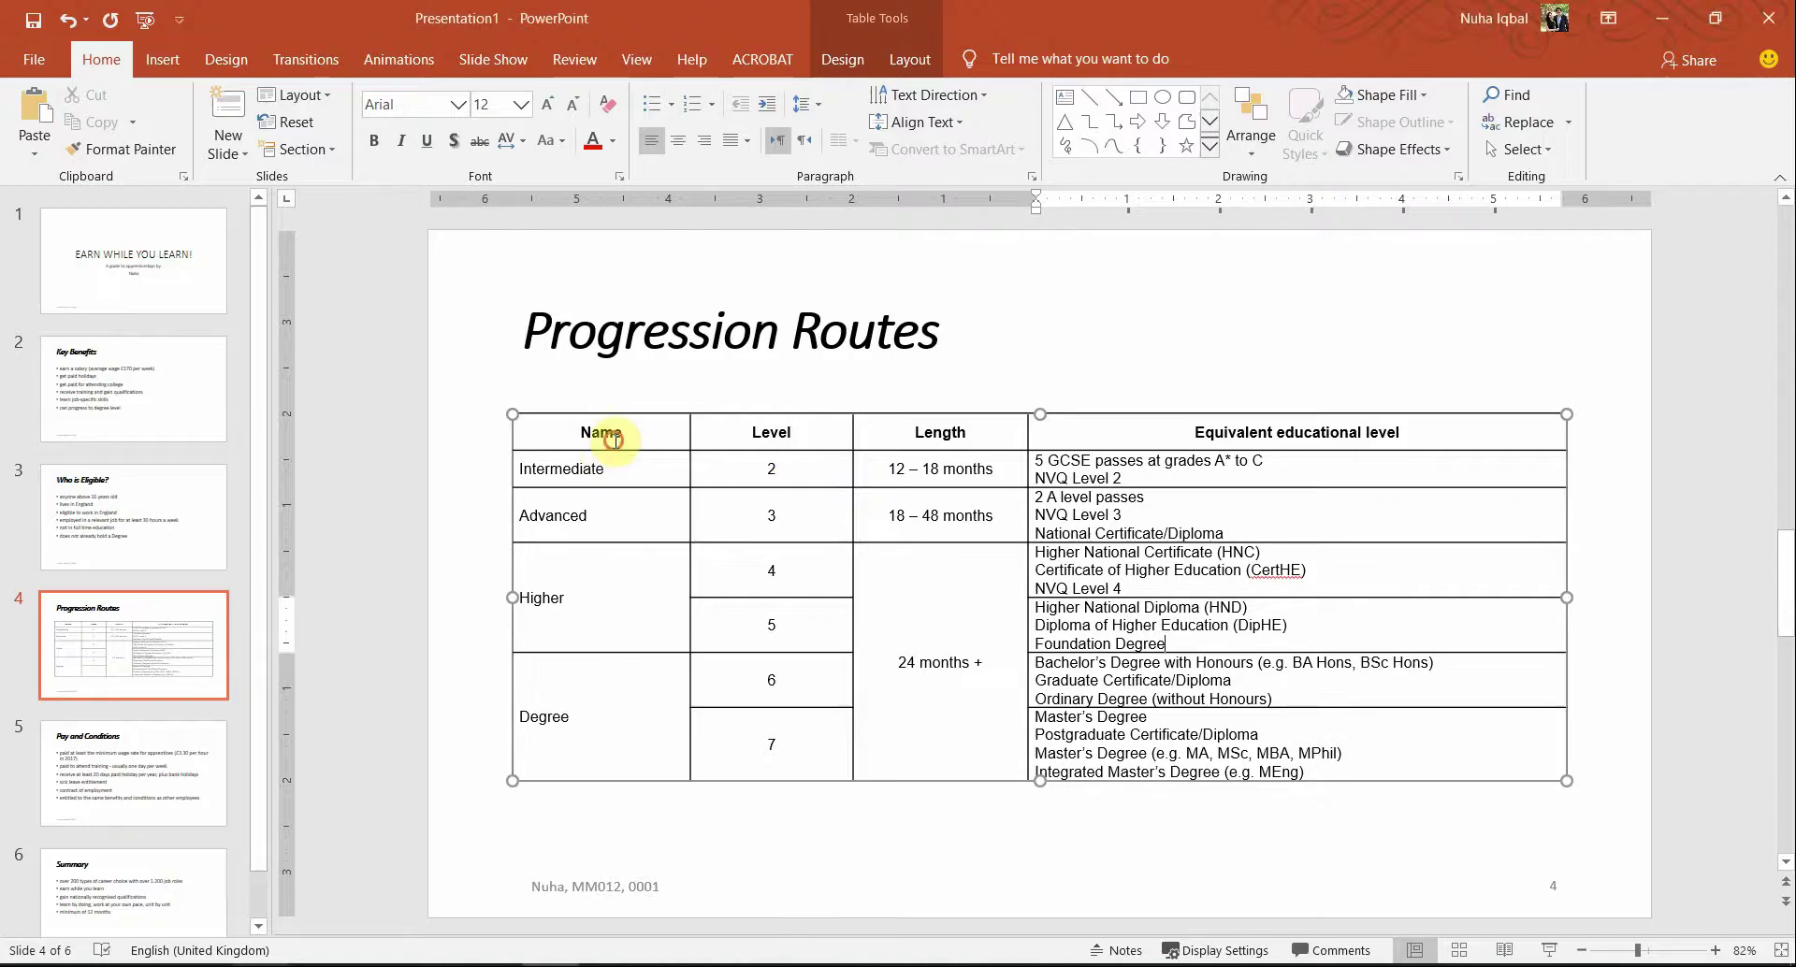
{"action": "left_click_drag", "start_coordinate": [612, 440], "coordinate": [1108, 725]}
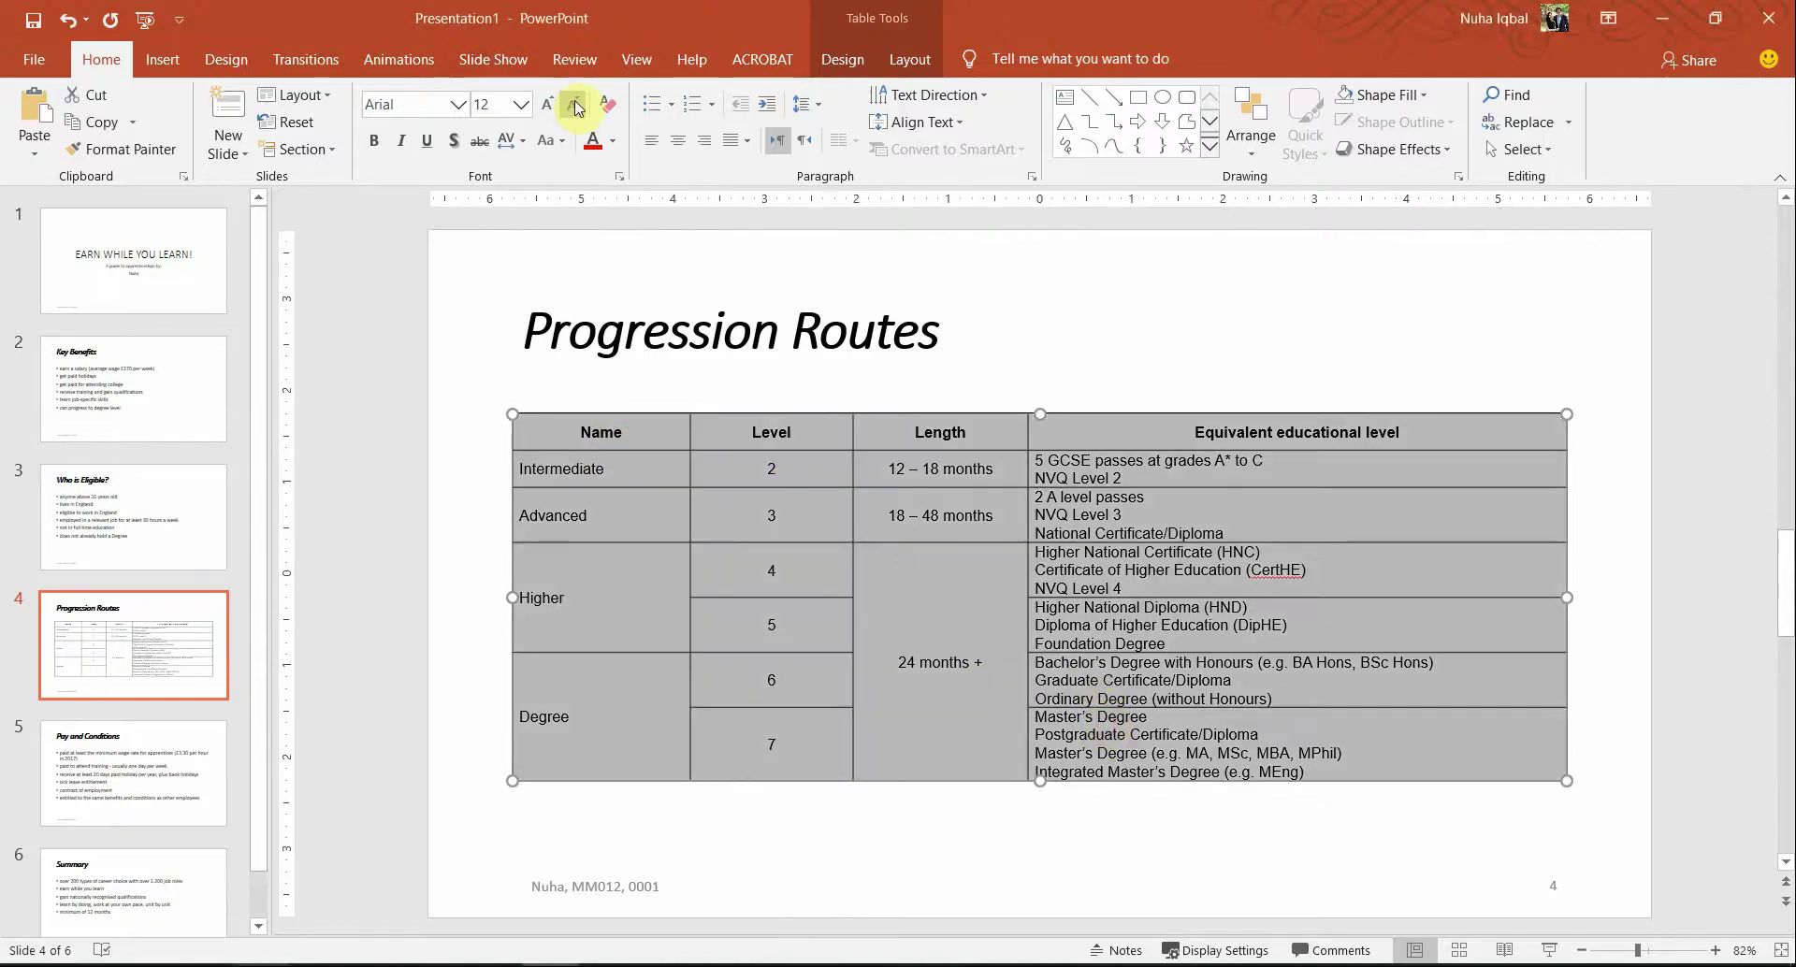
{"action": "left_click", "coordinate": [552, 110]}
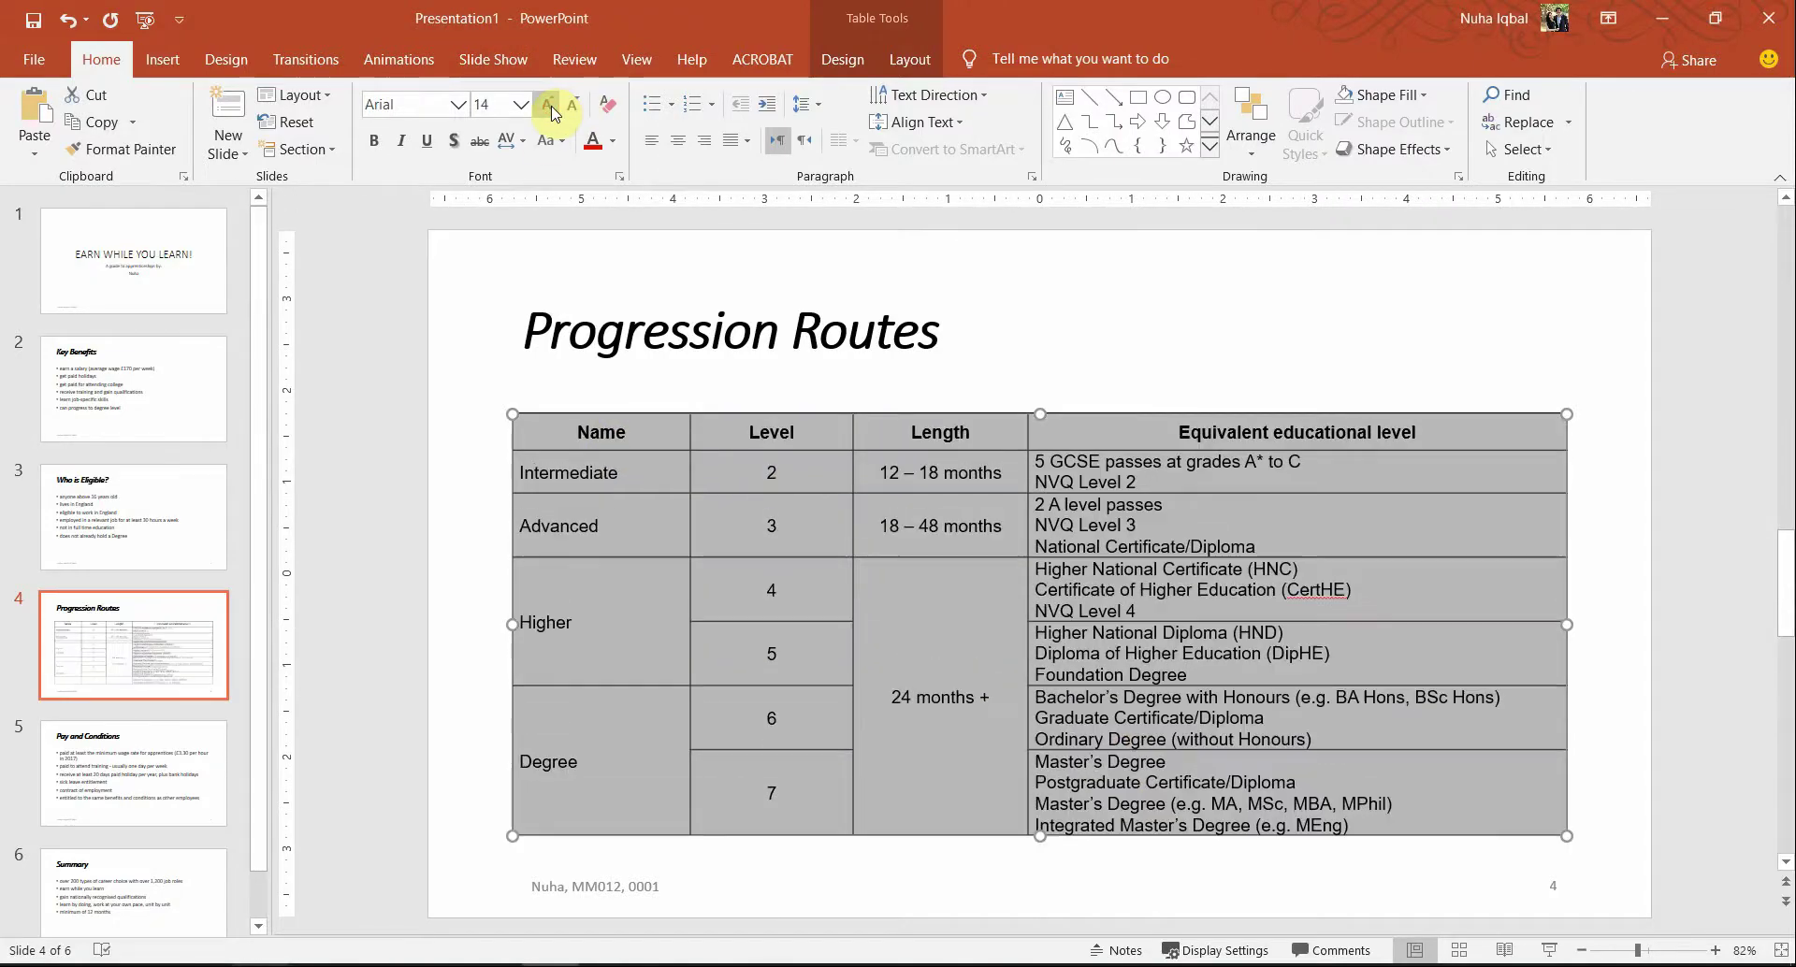
{"action": "left_click", "coordinate": [1212, 503]}
- Read questions 37 to 41 in the exam paper and select the row heading Levels of Apprenticeship in question 37
{"action": "key", "text": "alt+Tab"}
{"action": "scroll", "coordinate": [1345, 715], "scroll_direction": "down", "scroll_amount": 1}
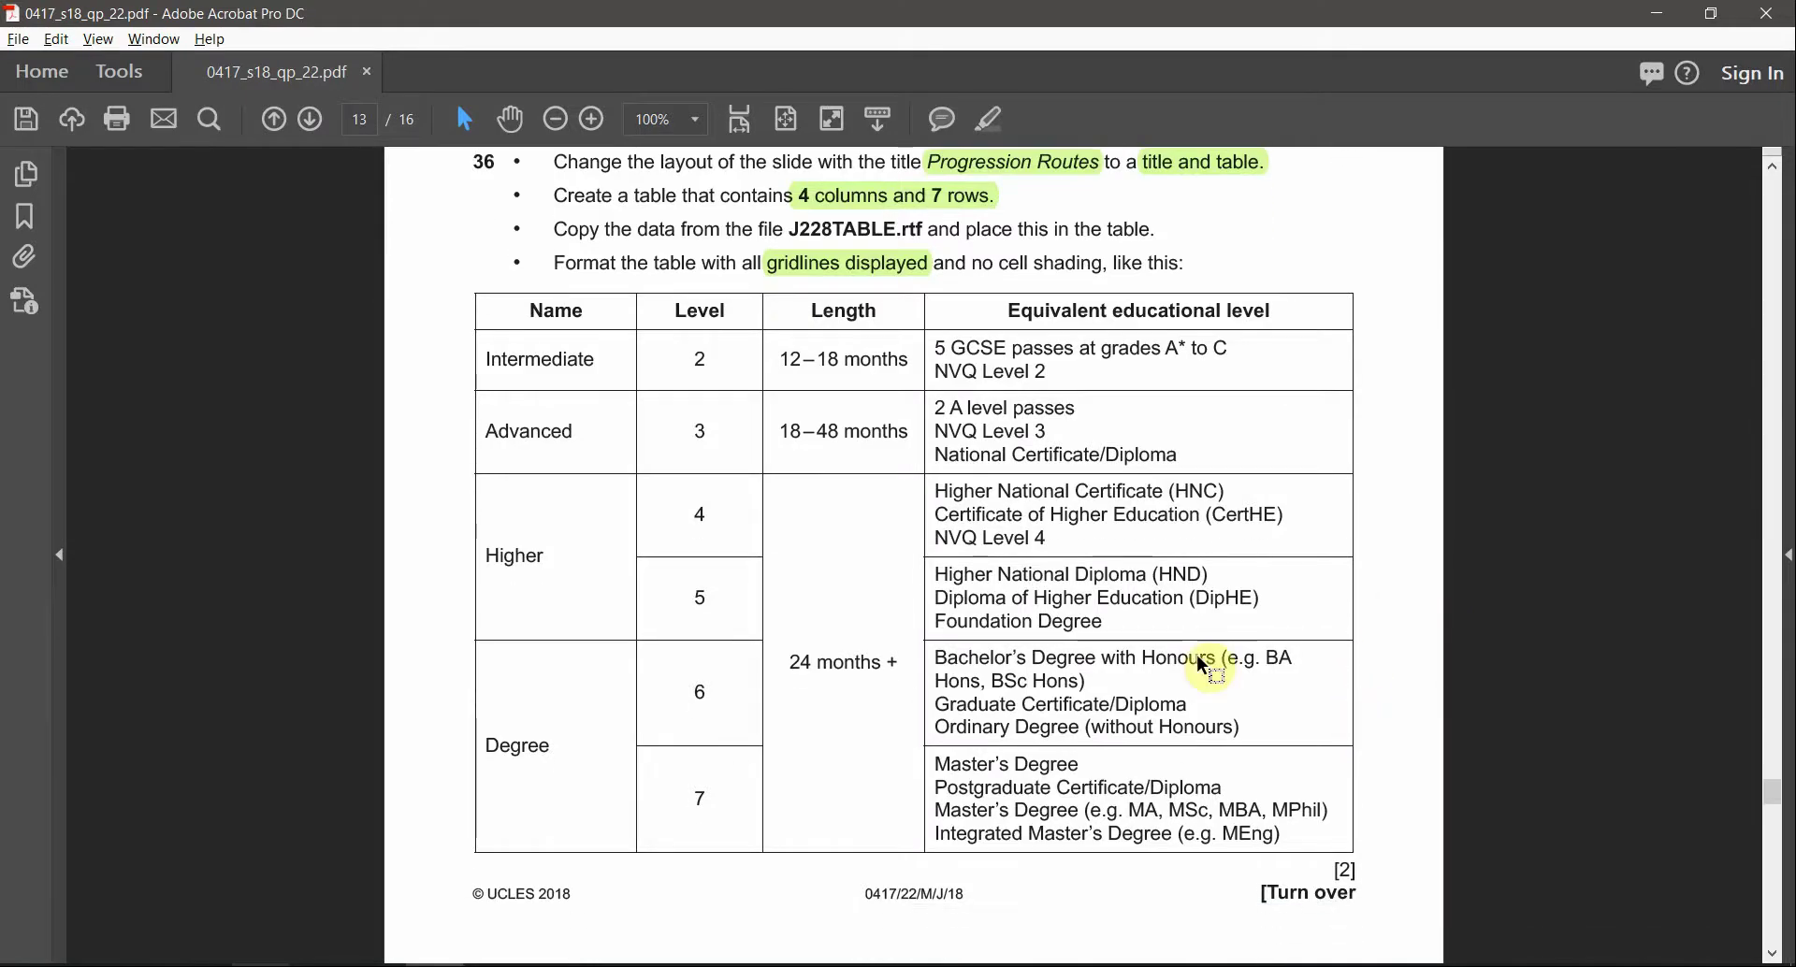
{"action": "scroll", "coordinate": [1203, 661], "scroll_direction": "down", "scroll_amount": 1}
{"action": "scroll", "coordinate": [1200, 666], "scroll_direction": "down", "scroll_amount": 2}
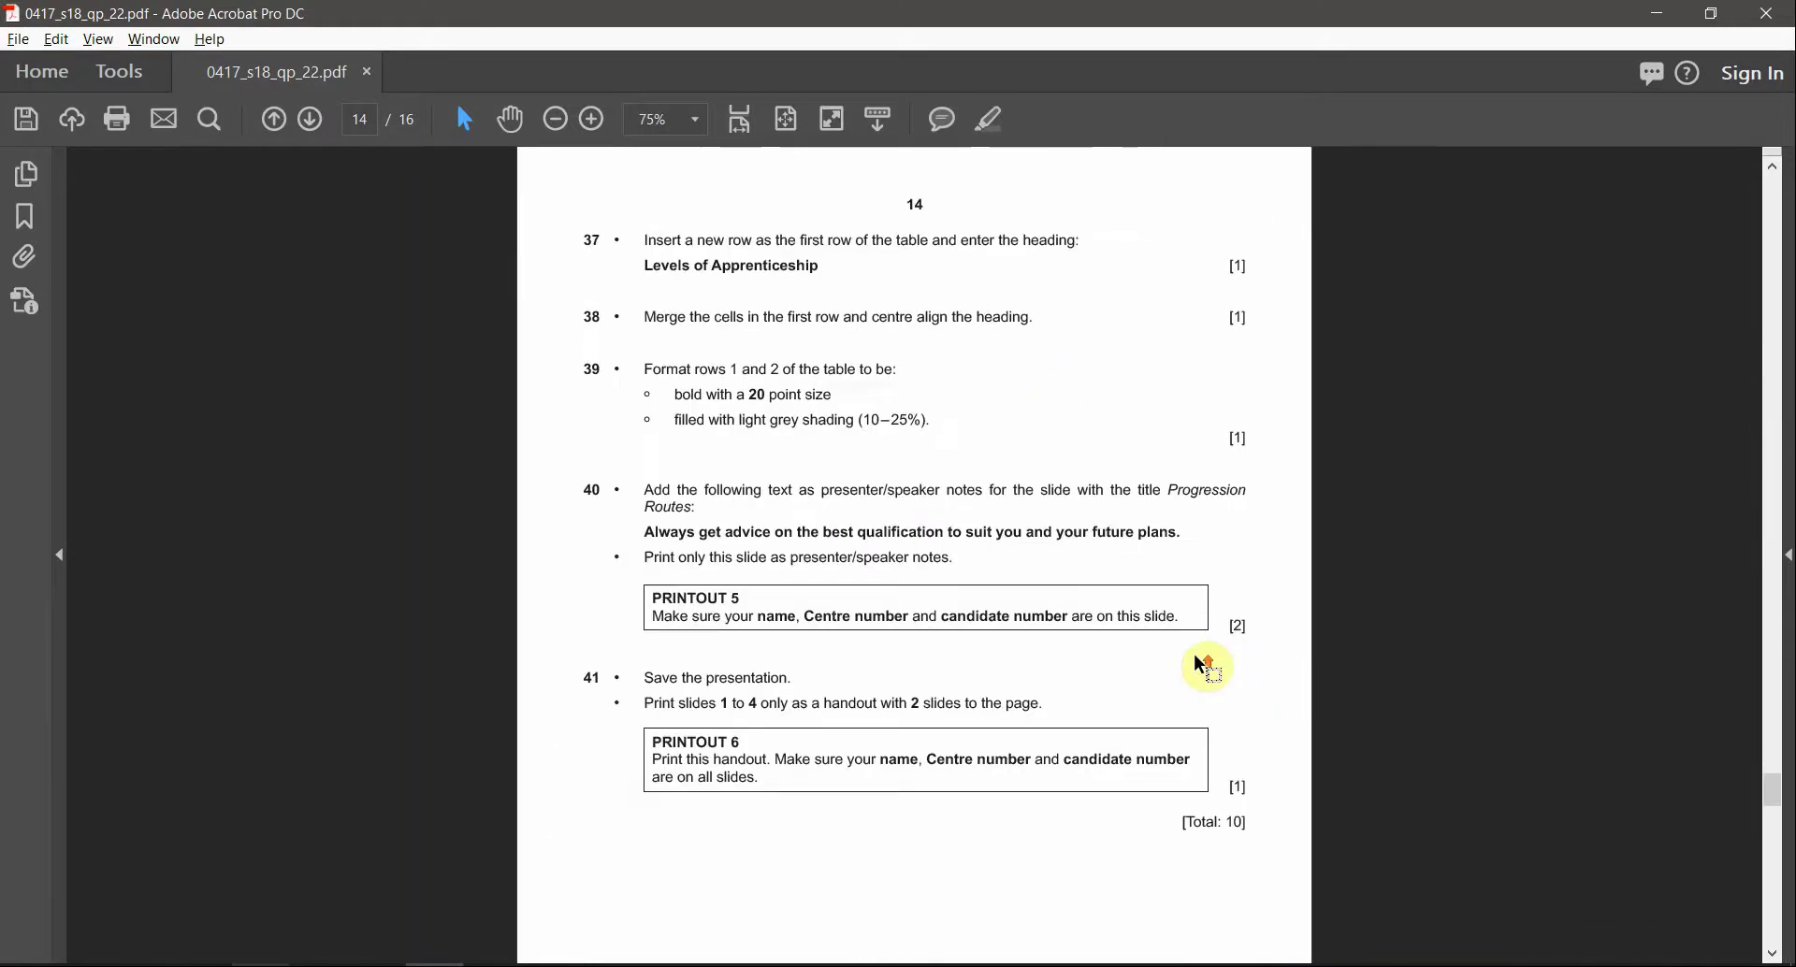
{"action": "scroll", "coordinate": [1199, 665], "scroll_direction": "up", "scroll_amount": 2}
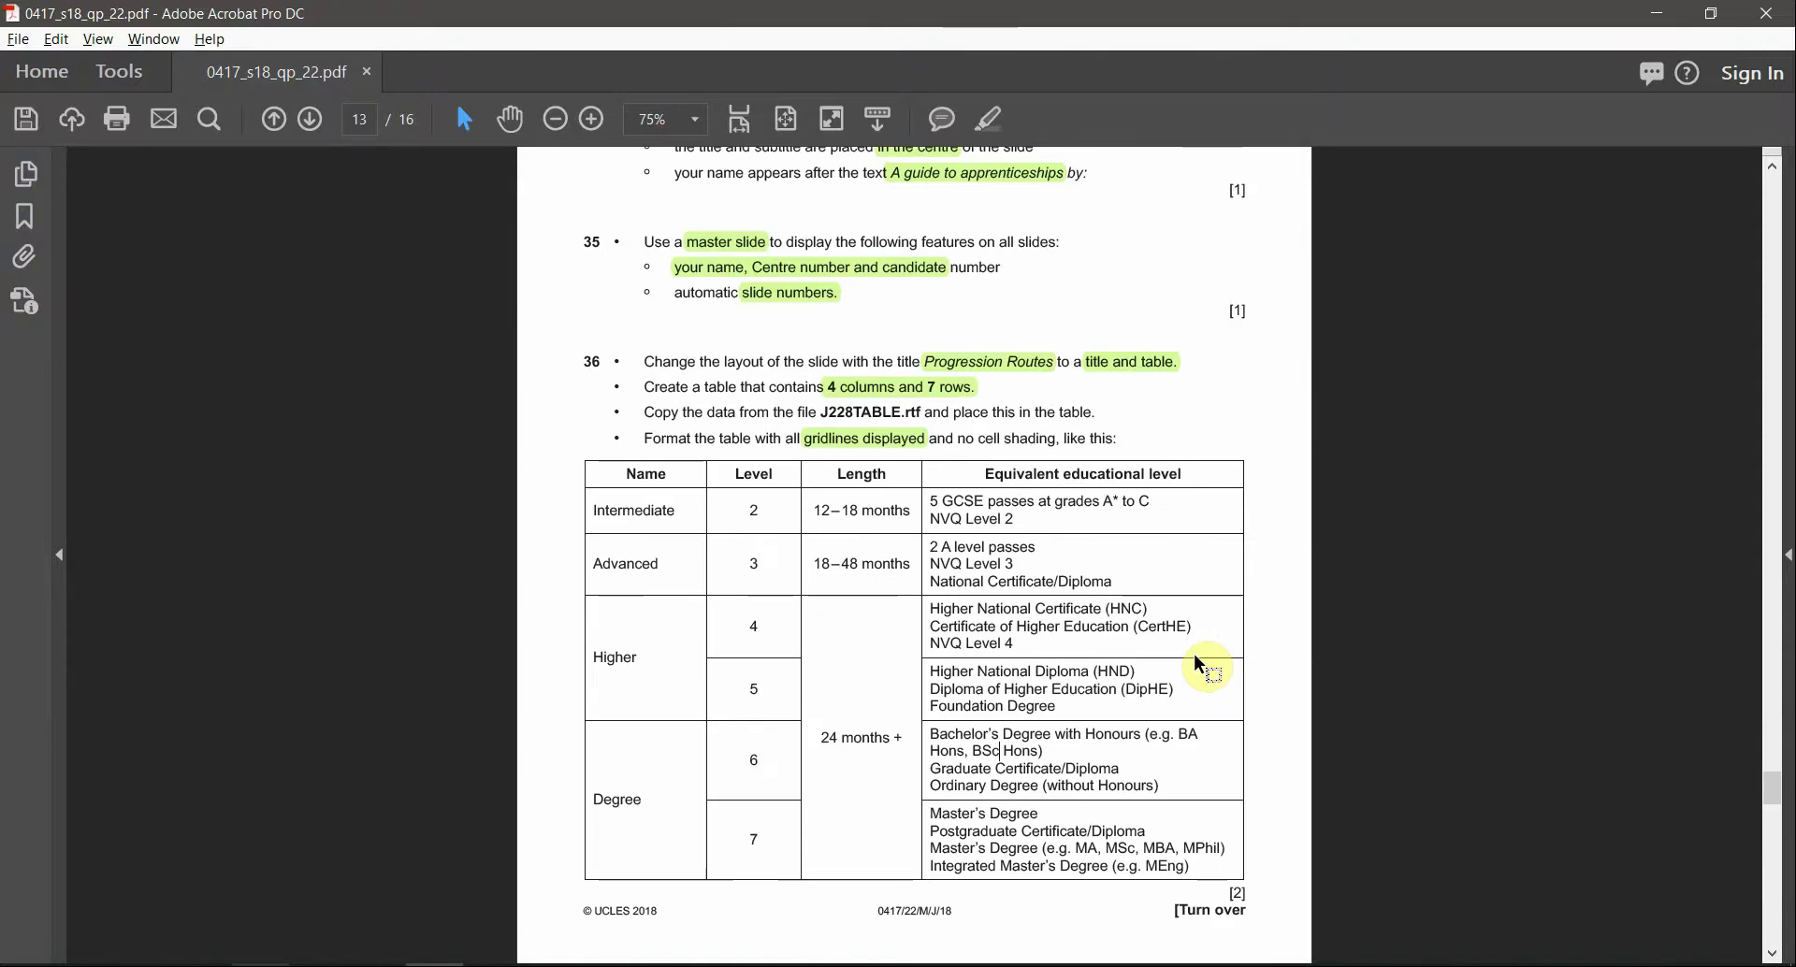
{"action": "scroll", "coordinate": [1200, 666], "scroll_direction": "down", "scroll_amount": 2}
{"action": "scroll", "coordinate": [870, 346], "scroll_direction": "up", "scroll_amount": 2}
{"action": "scroll", "coordinate": [870, 346], "scroll_direction": "up", "scroll_amount": 1}
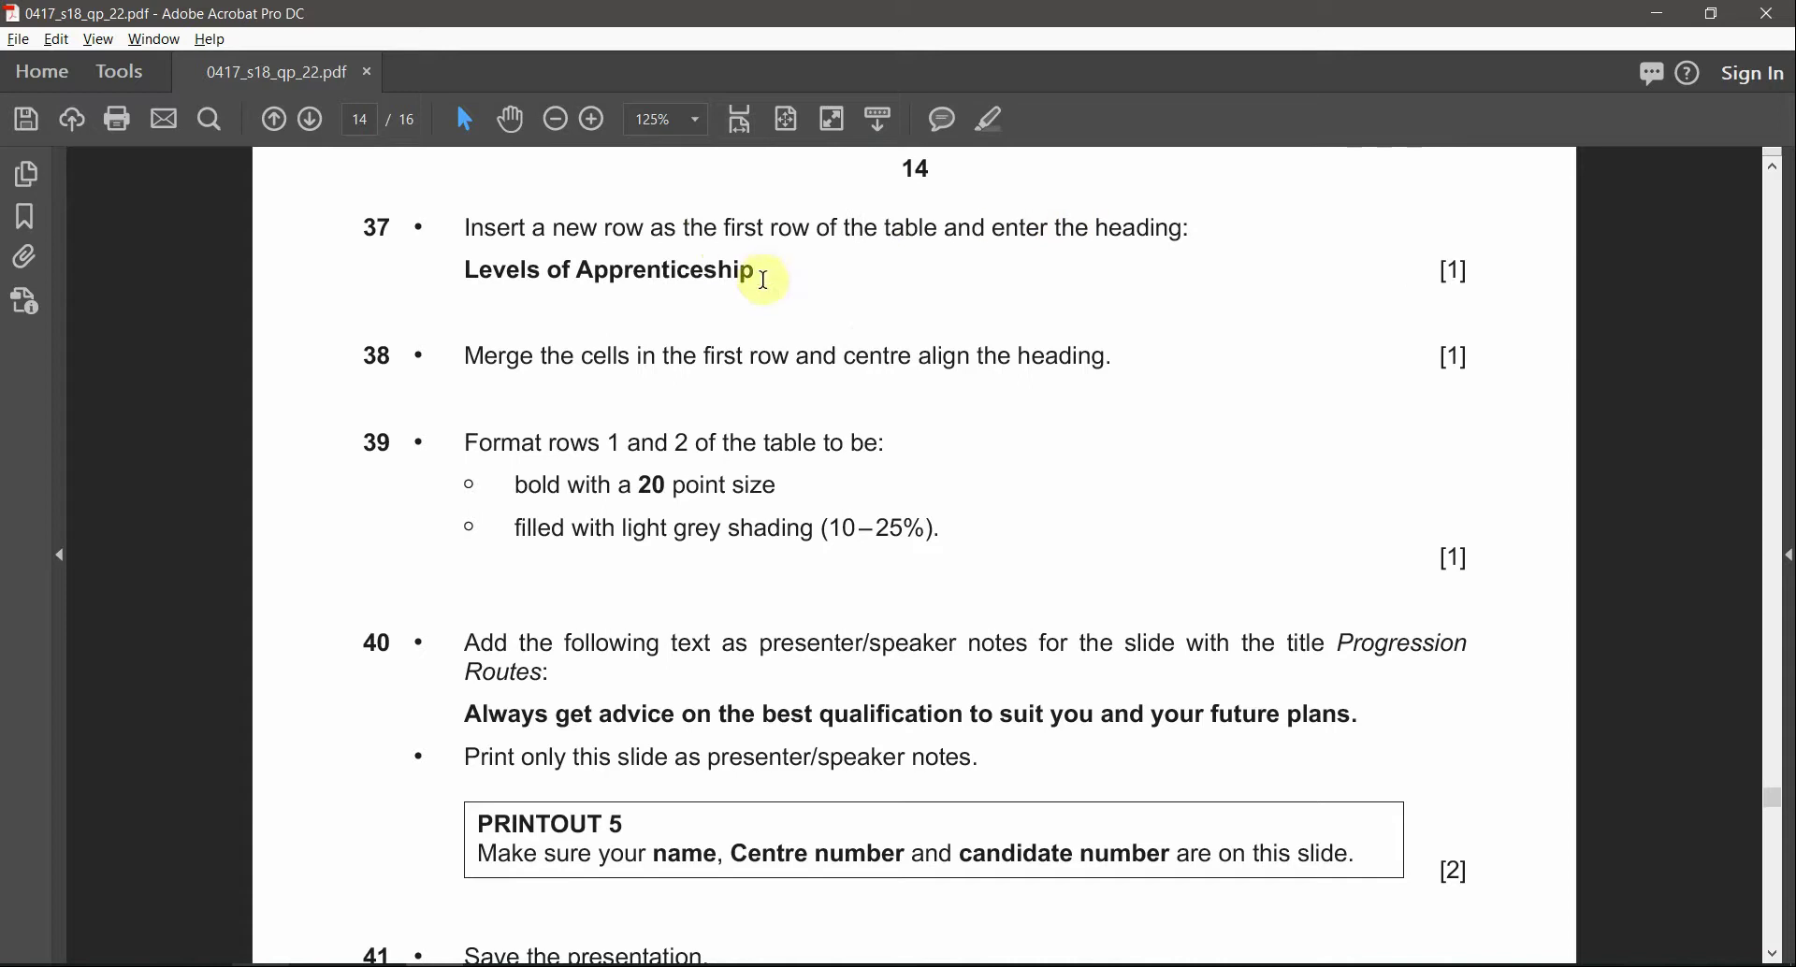
{"action": "left_click_drag", "start_coordinate": [755, 273], "coordinate": [467, 276]}
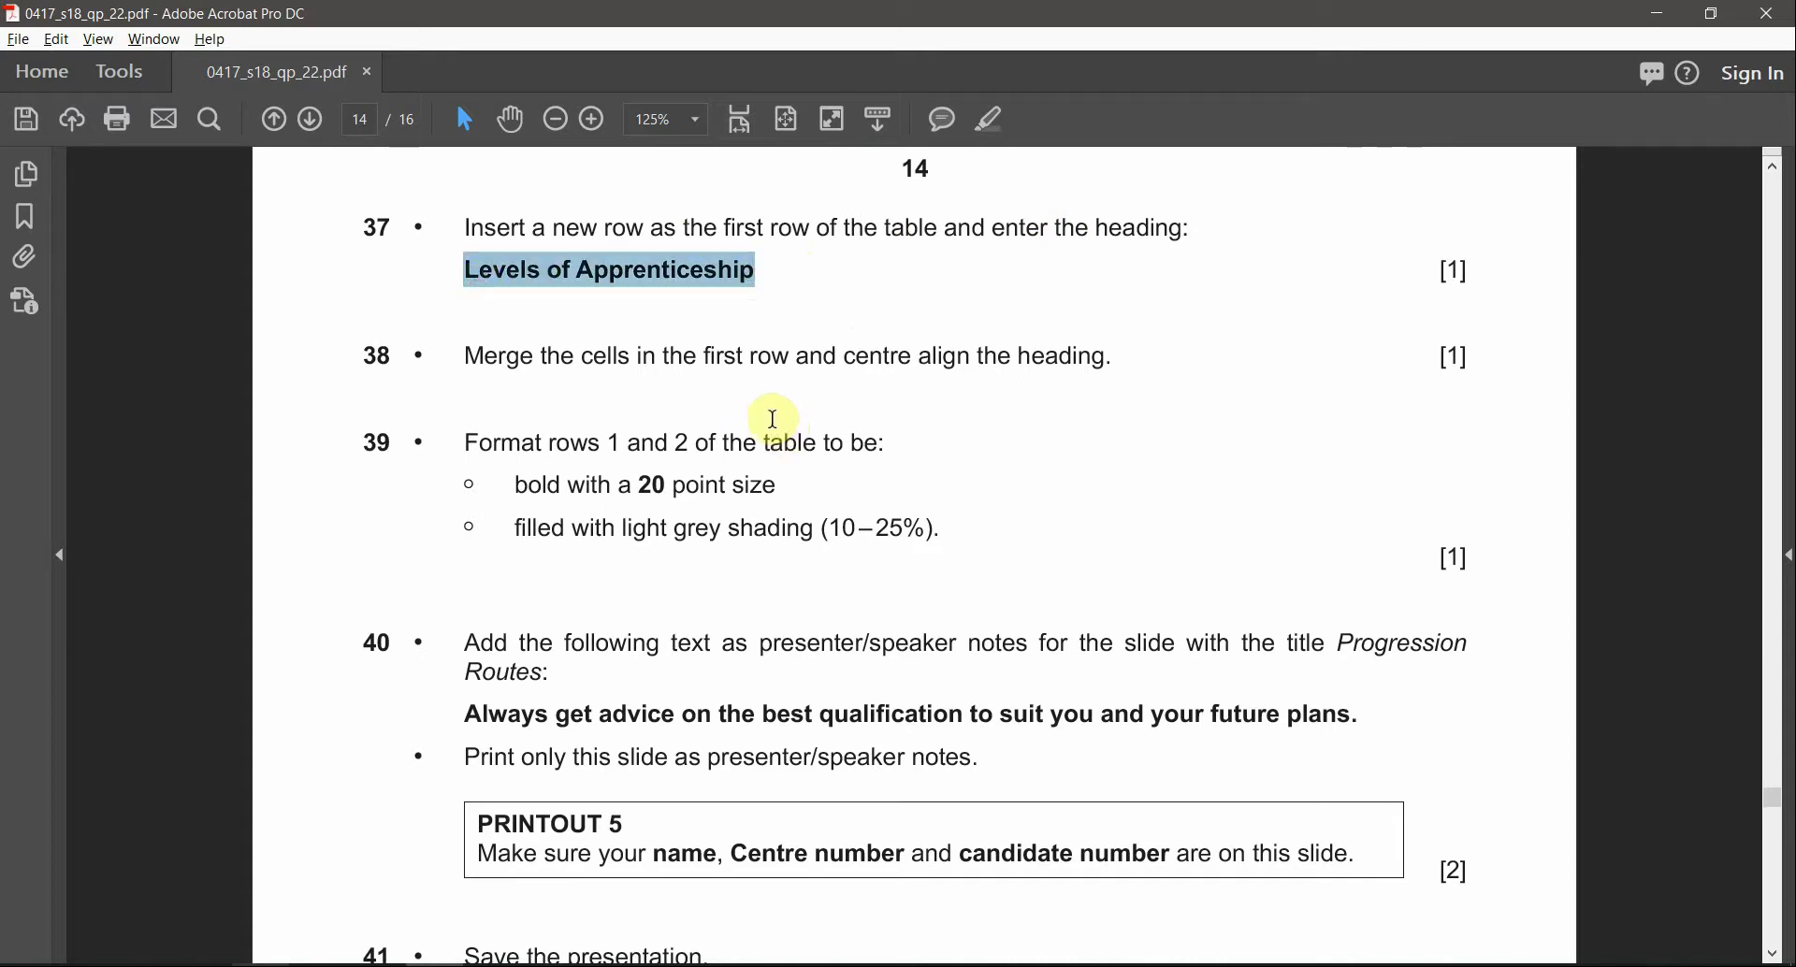
- Return to the Progression Routes slide in PowerPoint and insert a new row above the table's header row
{"action": "key", "text": "alt+Tab"}
{"action": "left_click", "coordinate": [936, 426]}
{"action": "right_click", "coordinate": [936, 428]}
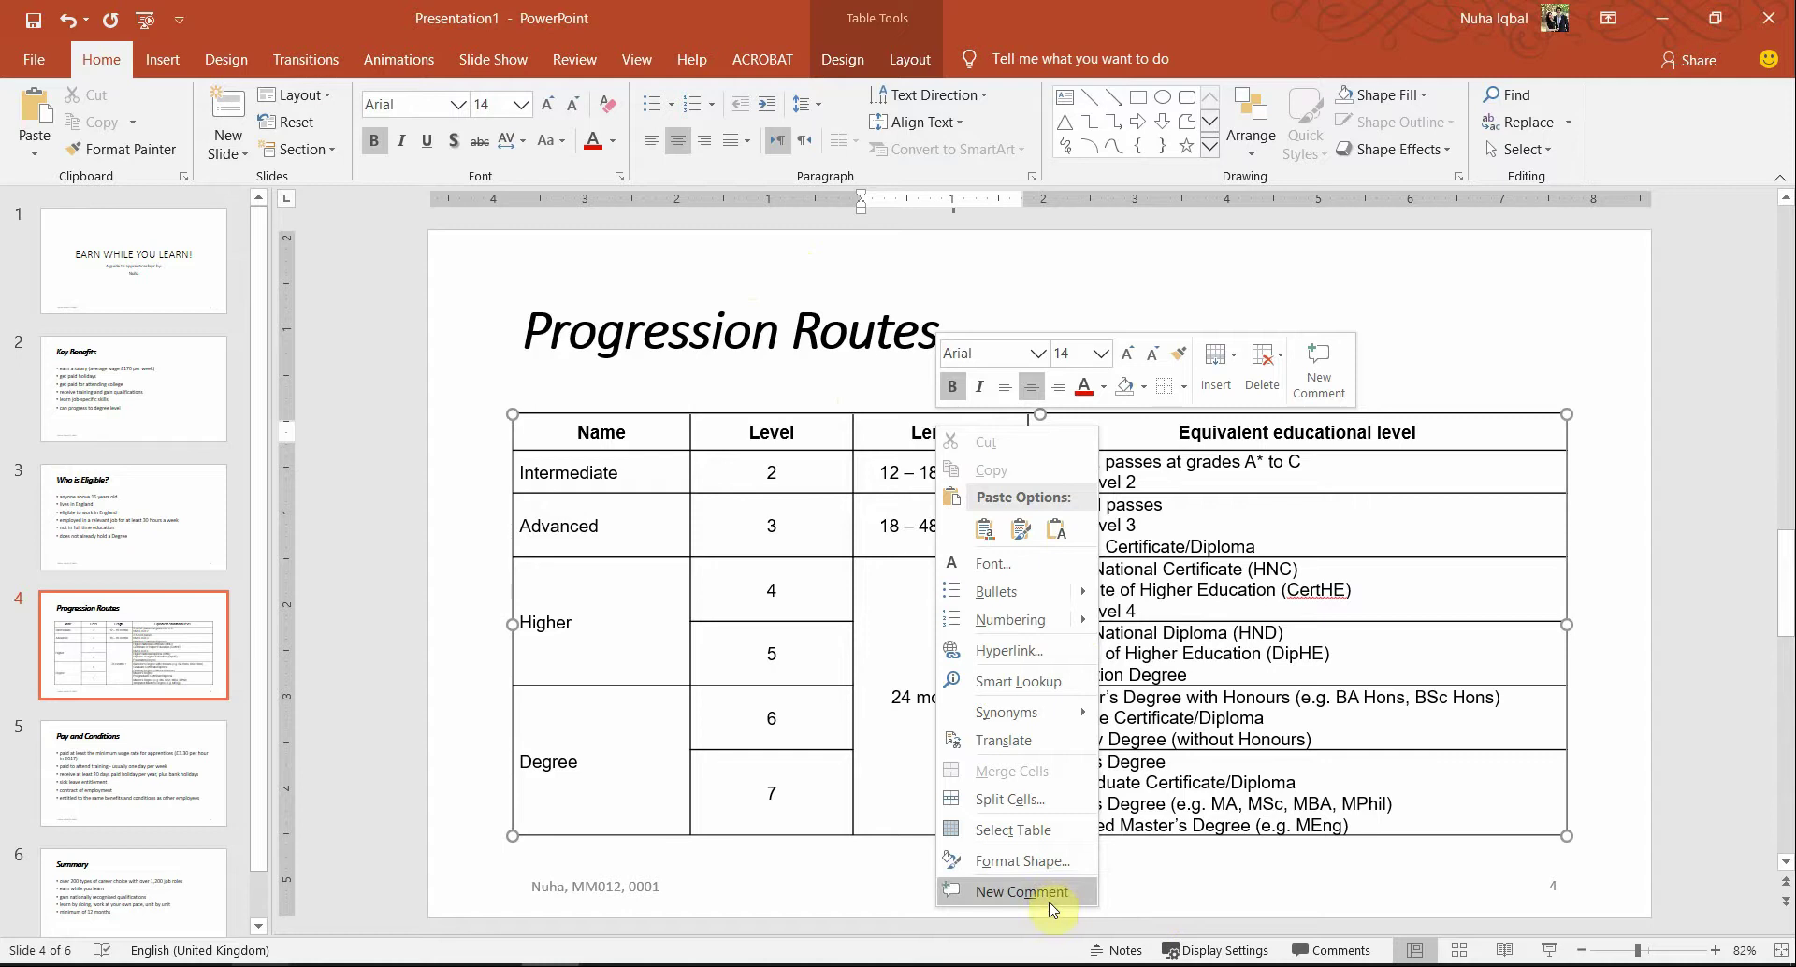
{"action": "left_click", "coordinate": [893, 61]}
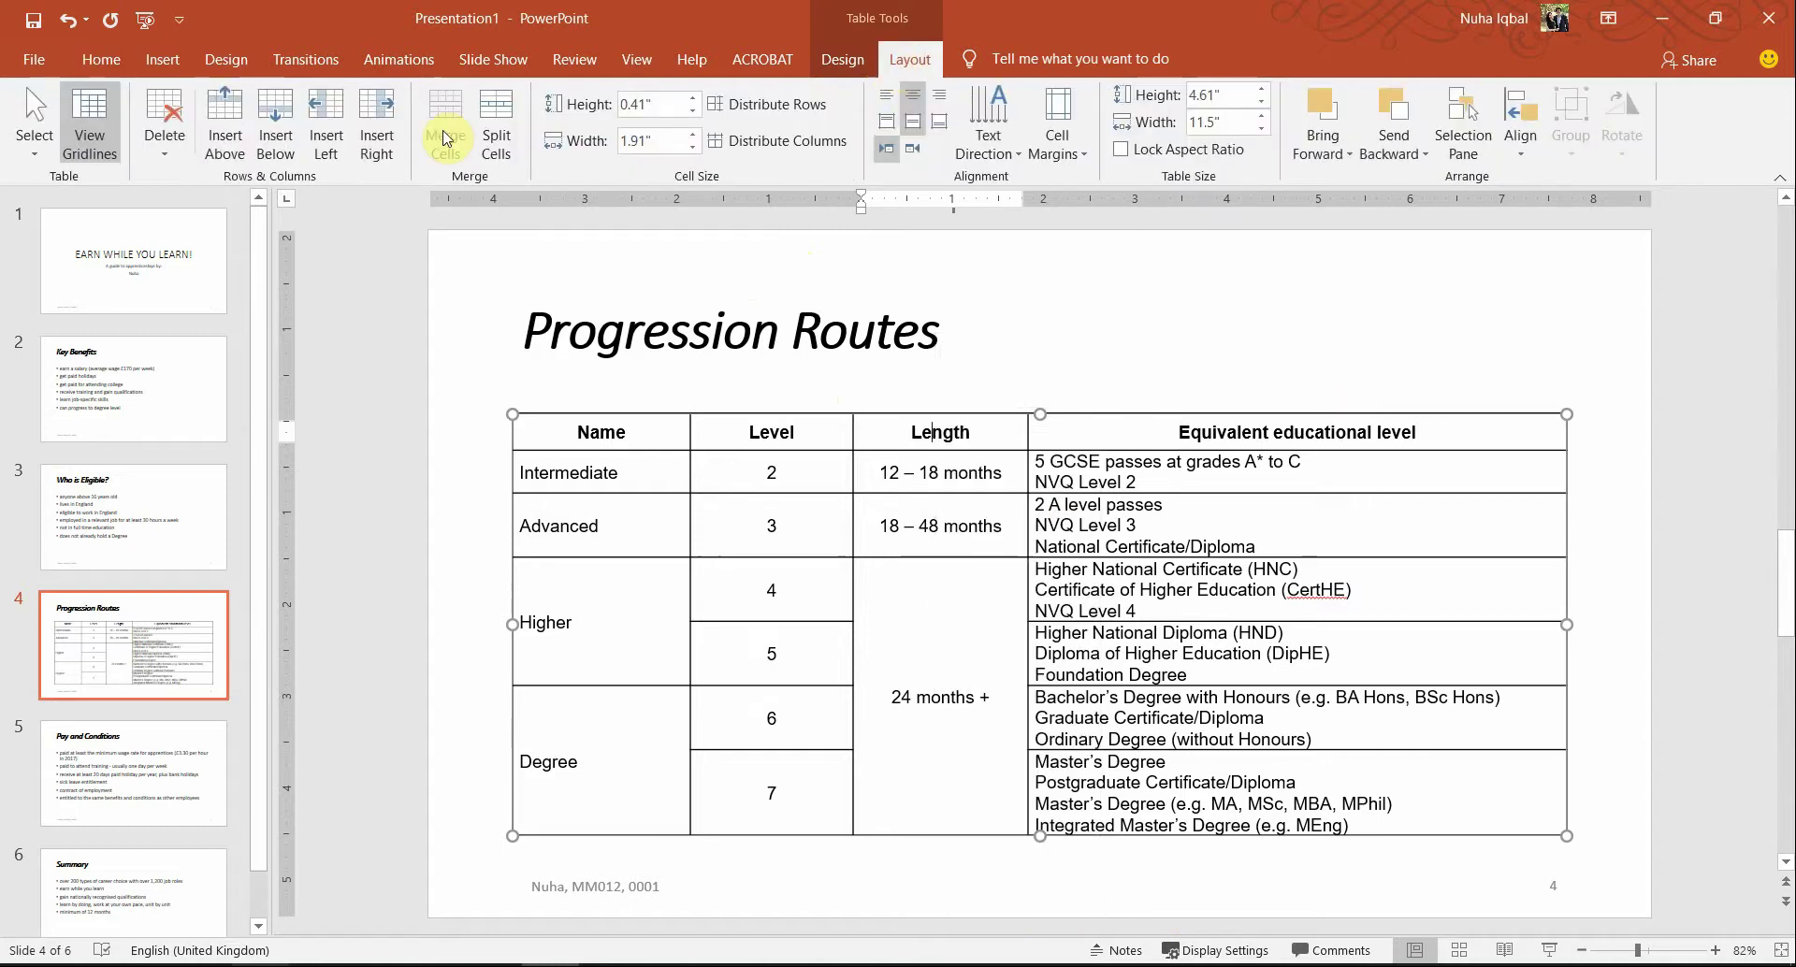
{"action": "left_click", "coordinate": [234, 134]}
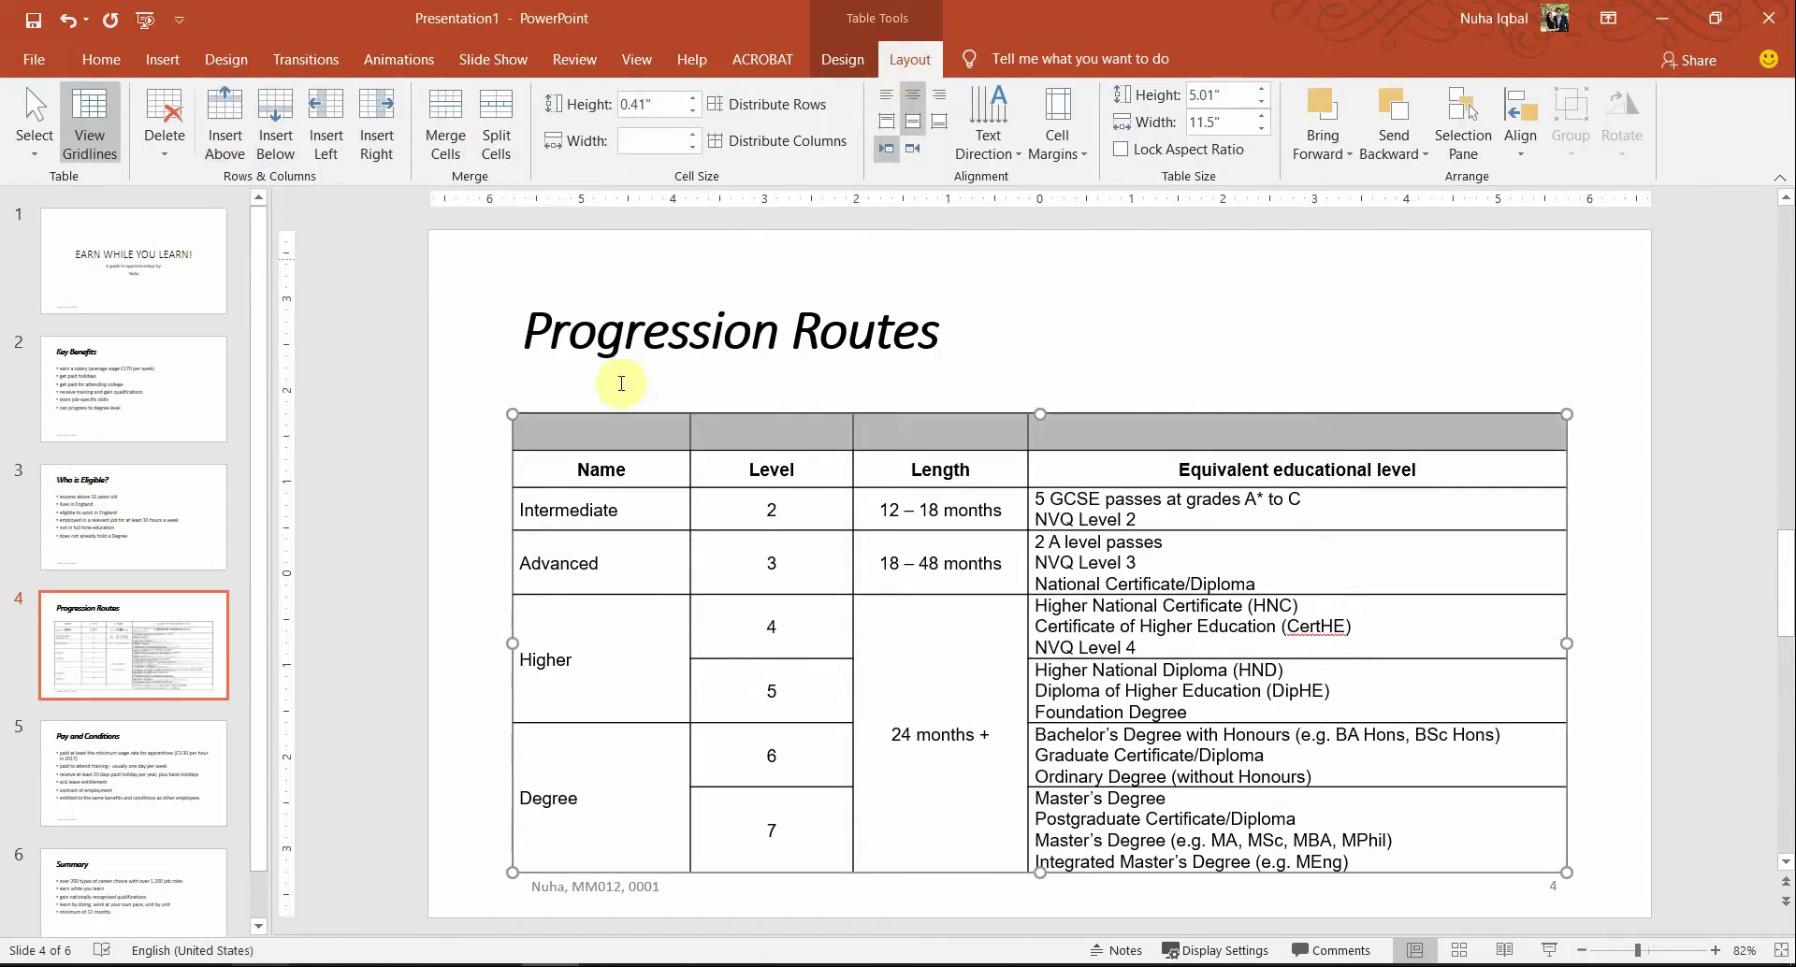
- Paste the heading Levels of Apprenticeship into the first cell of the new top row and make its text black
{"action": "left_click", "coordinate": [654, 438]}
{"action": "key", "text": "alt+Tab"}
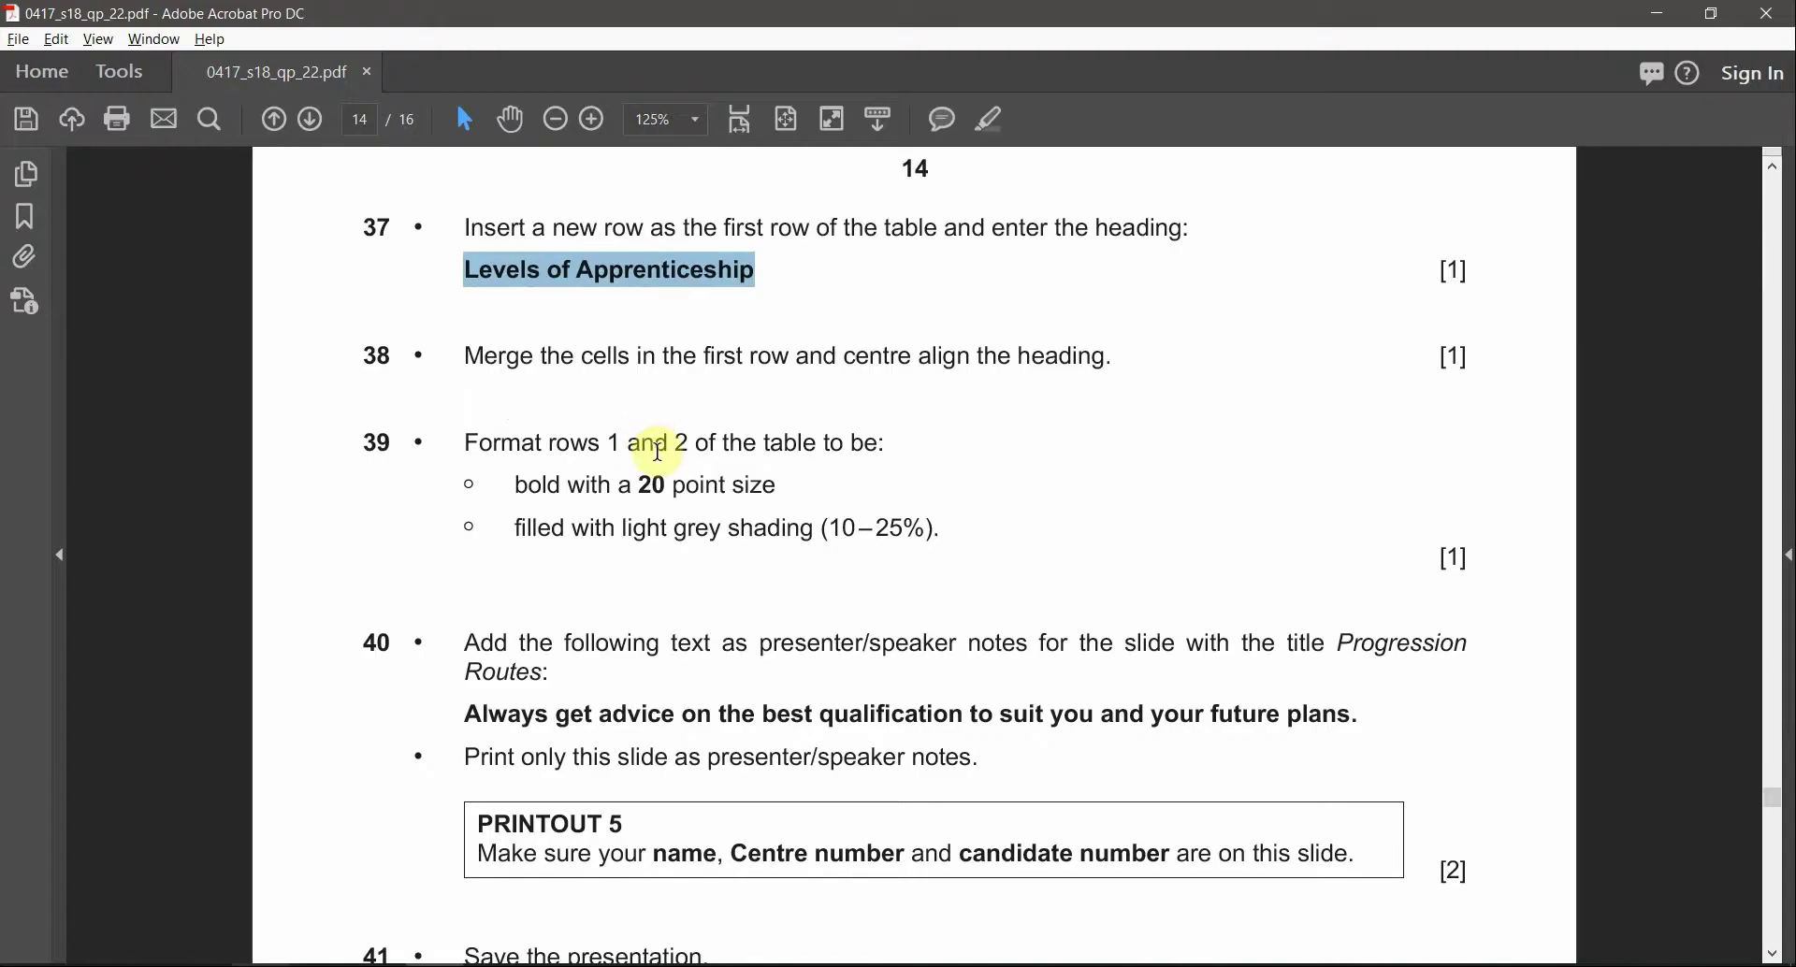
{"action": "key", "text": "alt+Tab"}
{"action": "key", "text": "ctrl+v"}
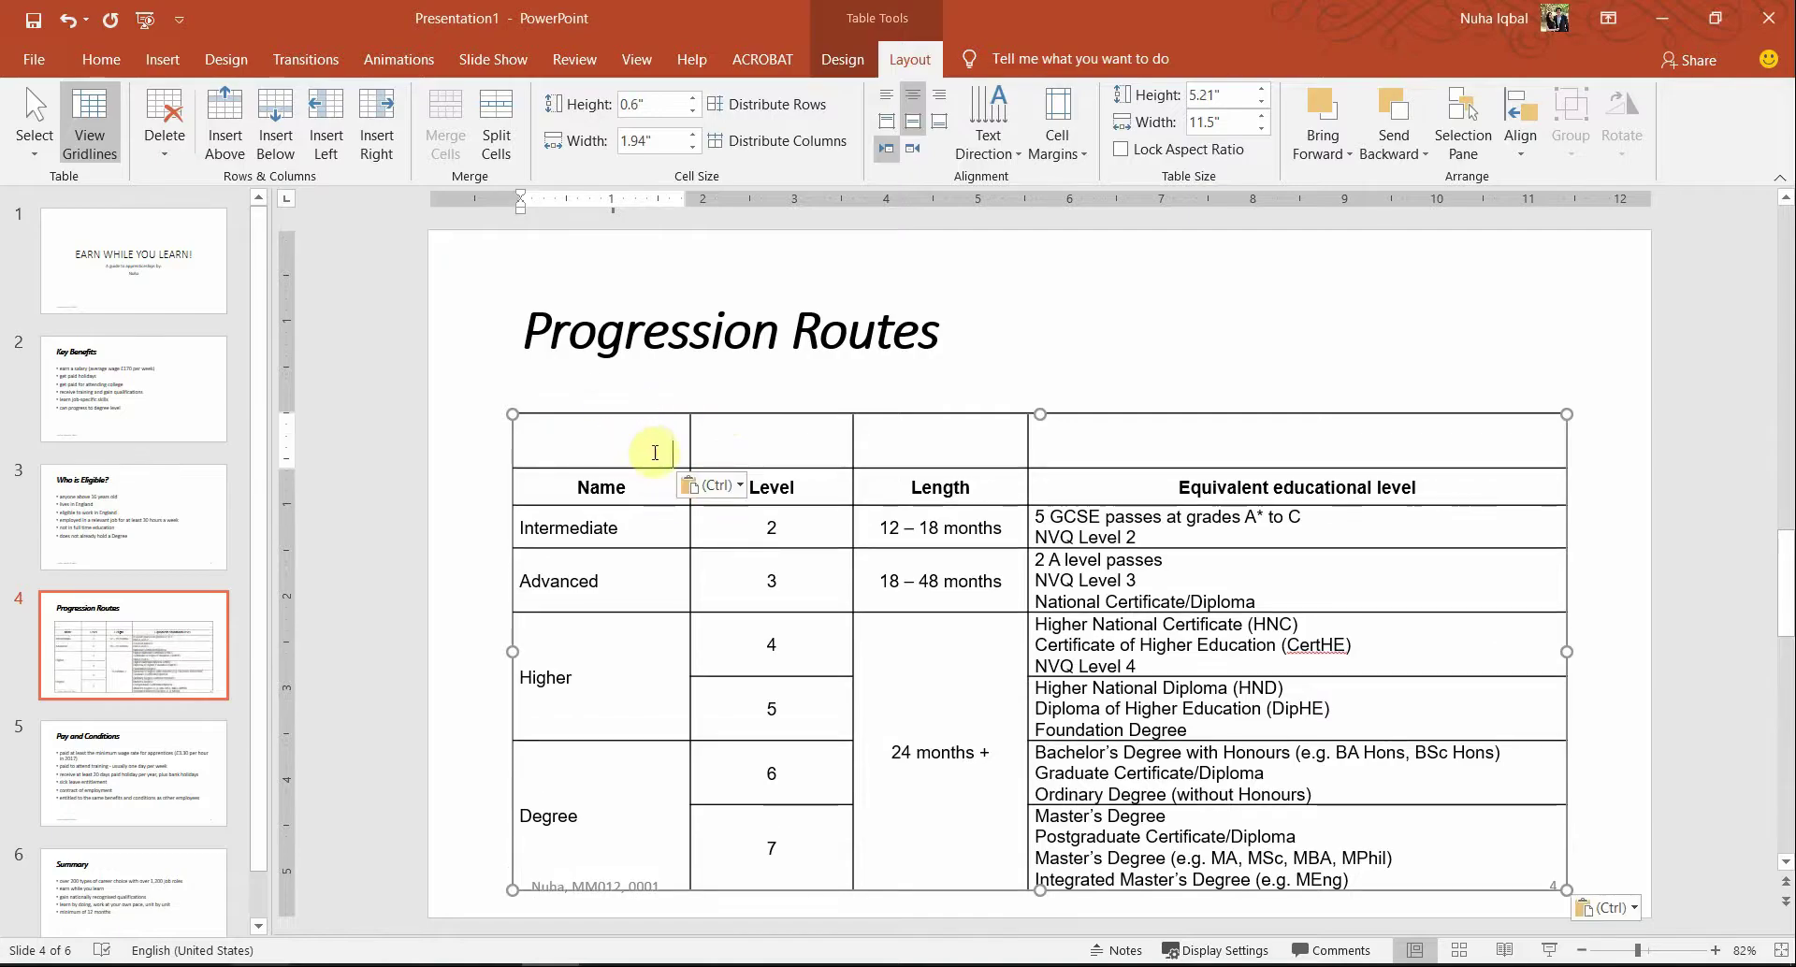
{"action": "left_click", "coordinate": [529, 429], "text": "shift"}
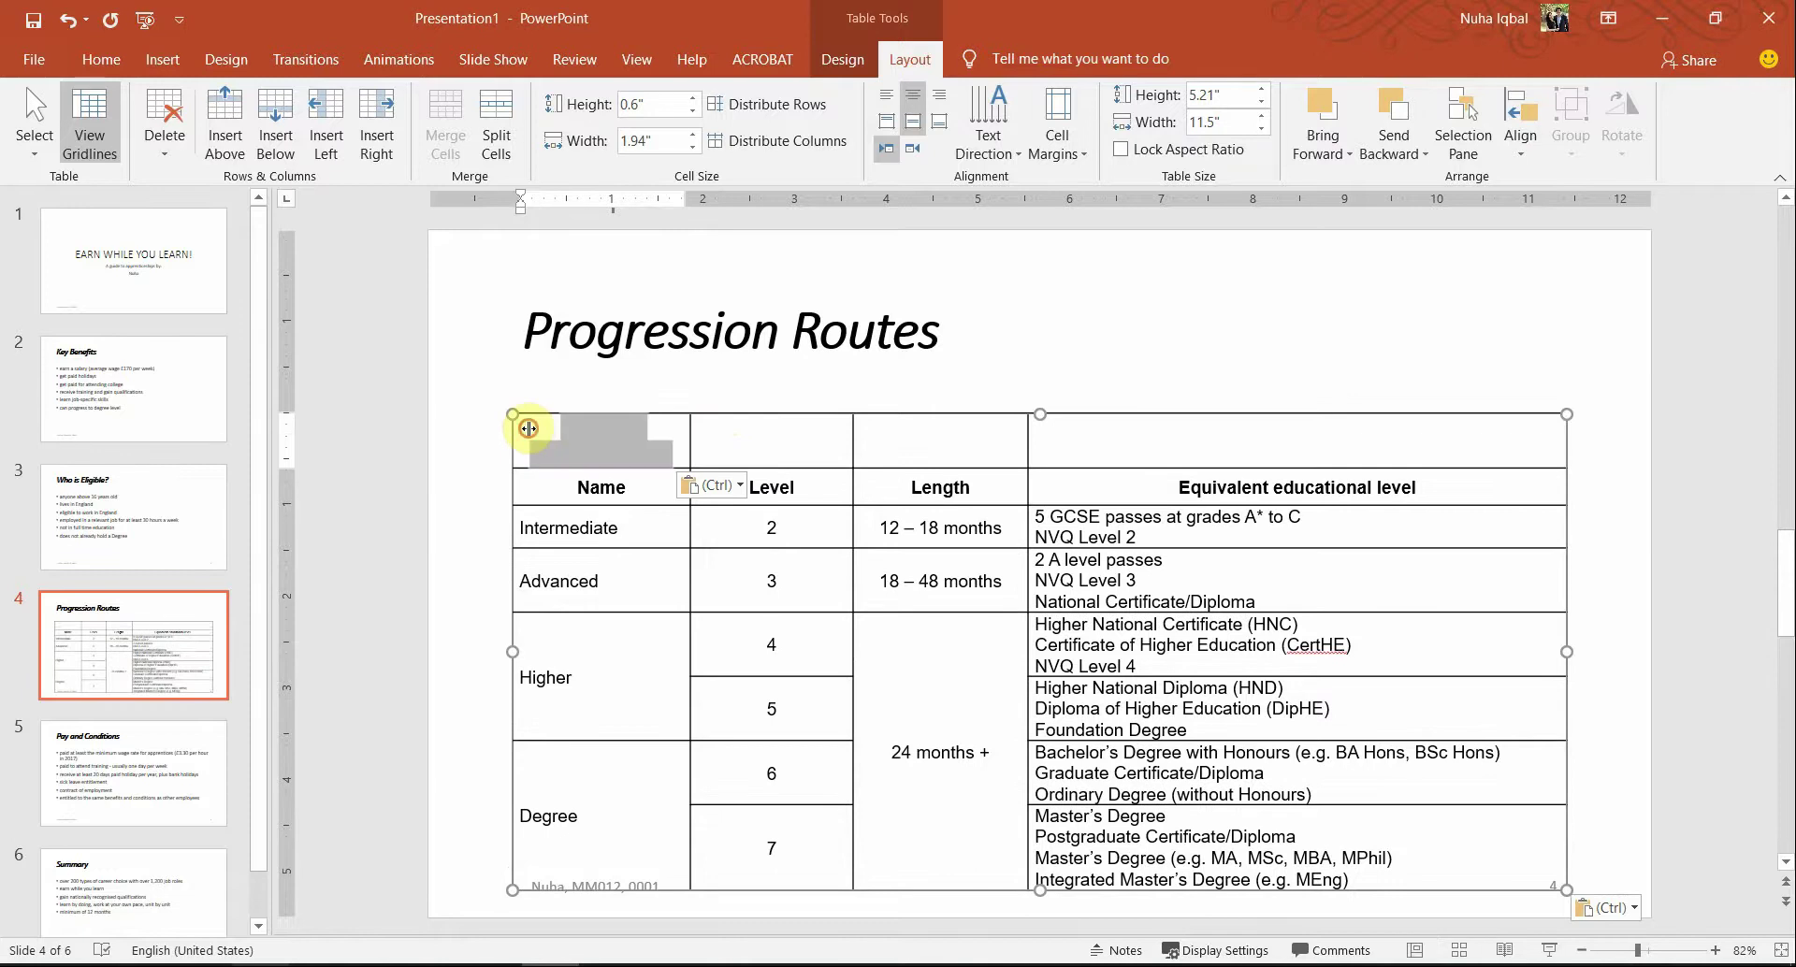
{"action": "left_click", "coordinate": [840, 59]}
{"action": "left_click", "coordinate": [1078, 96]}
{"action": "left_click", "coordinate": [780, 486]}
- Check question 38 in the exam paper and merge all cells in the table's first row
{"action": "key", "text": "alt+Tab"}
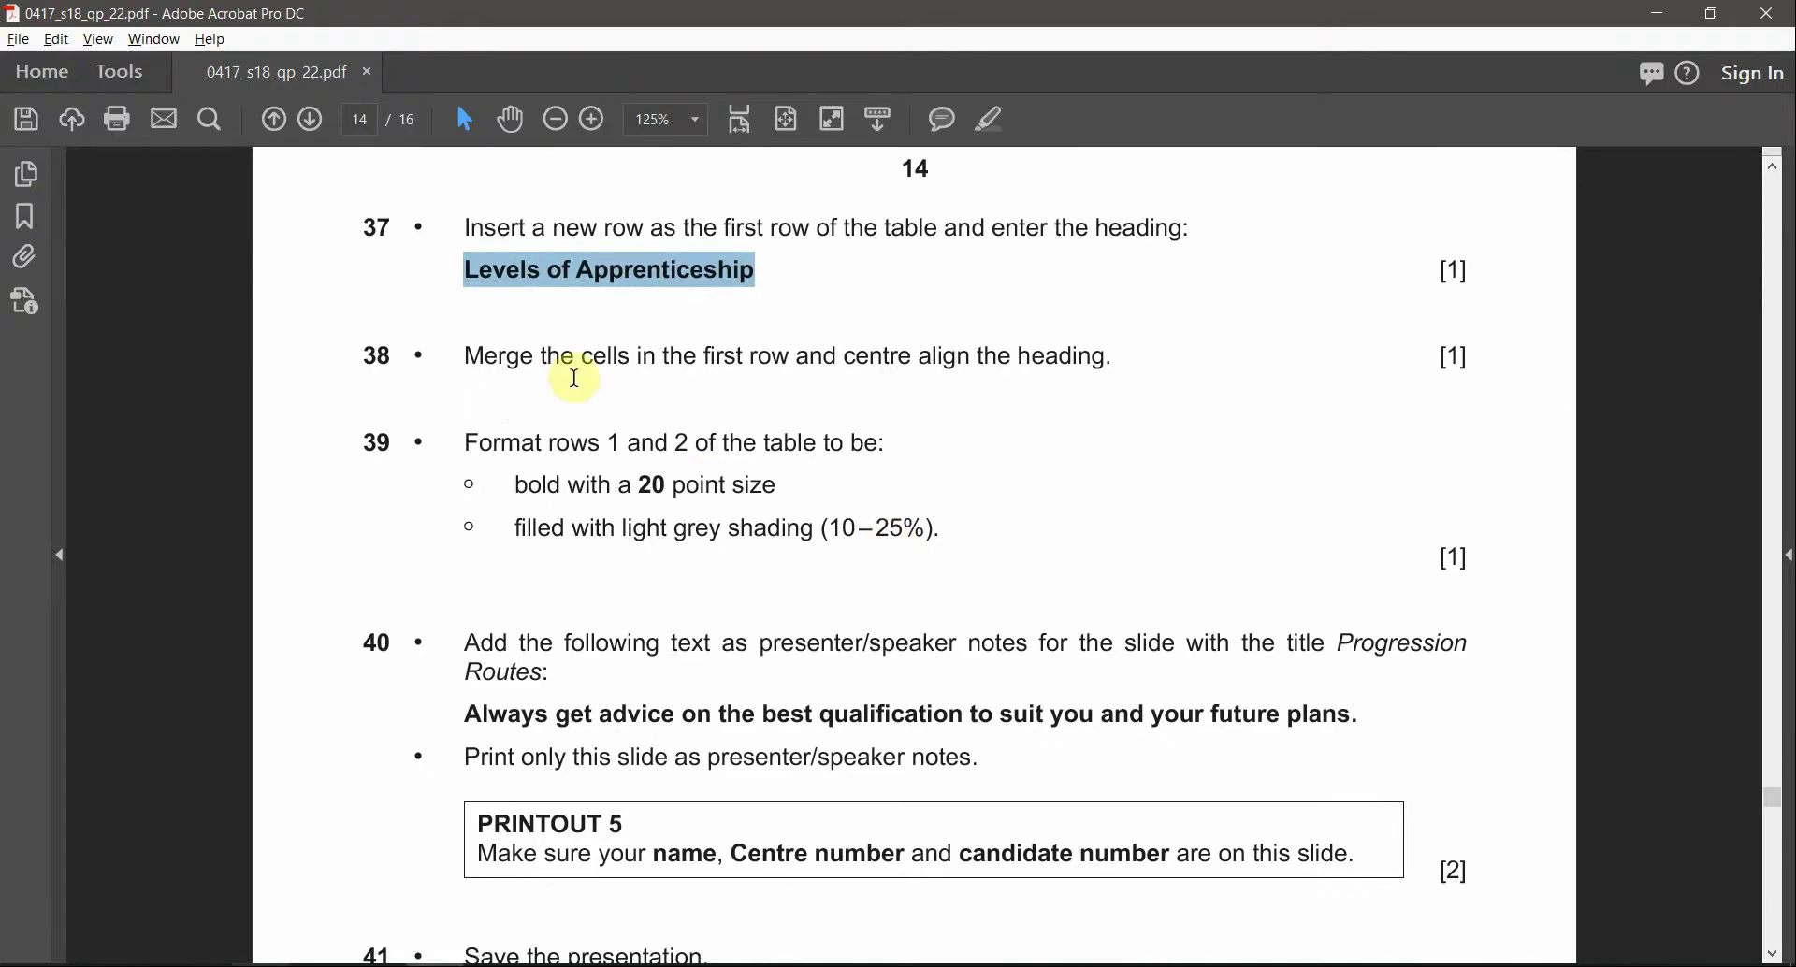
{"action": "left_click_drag", "start_coordinate": [541, 358], "coordinate": [808, 363]}
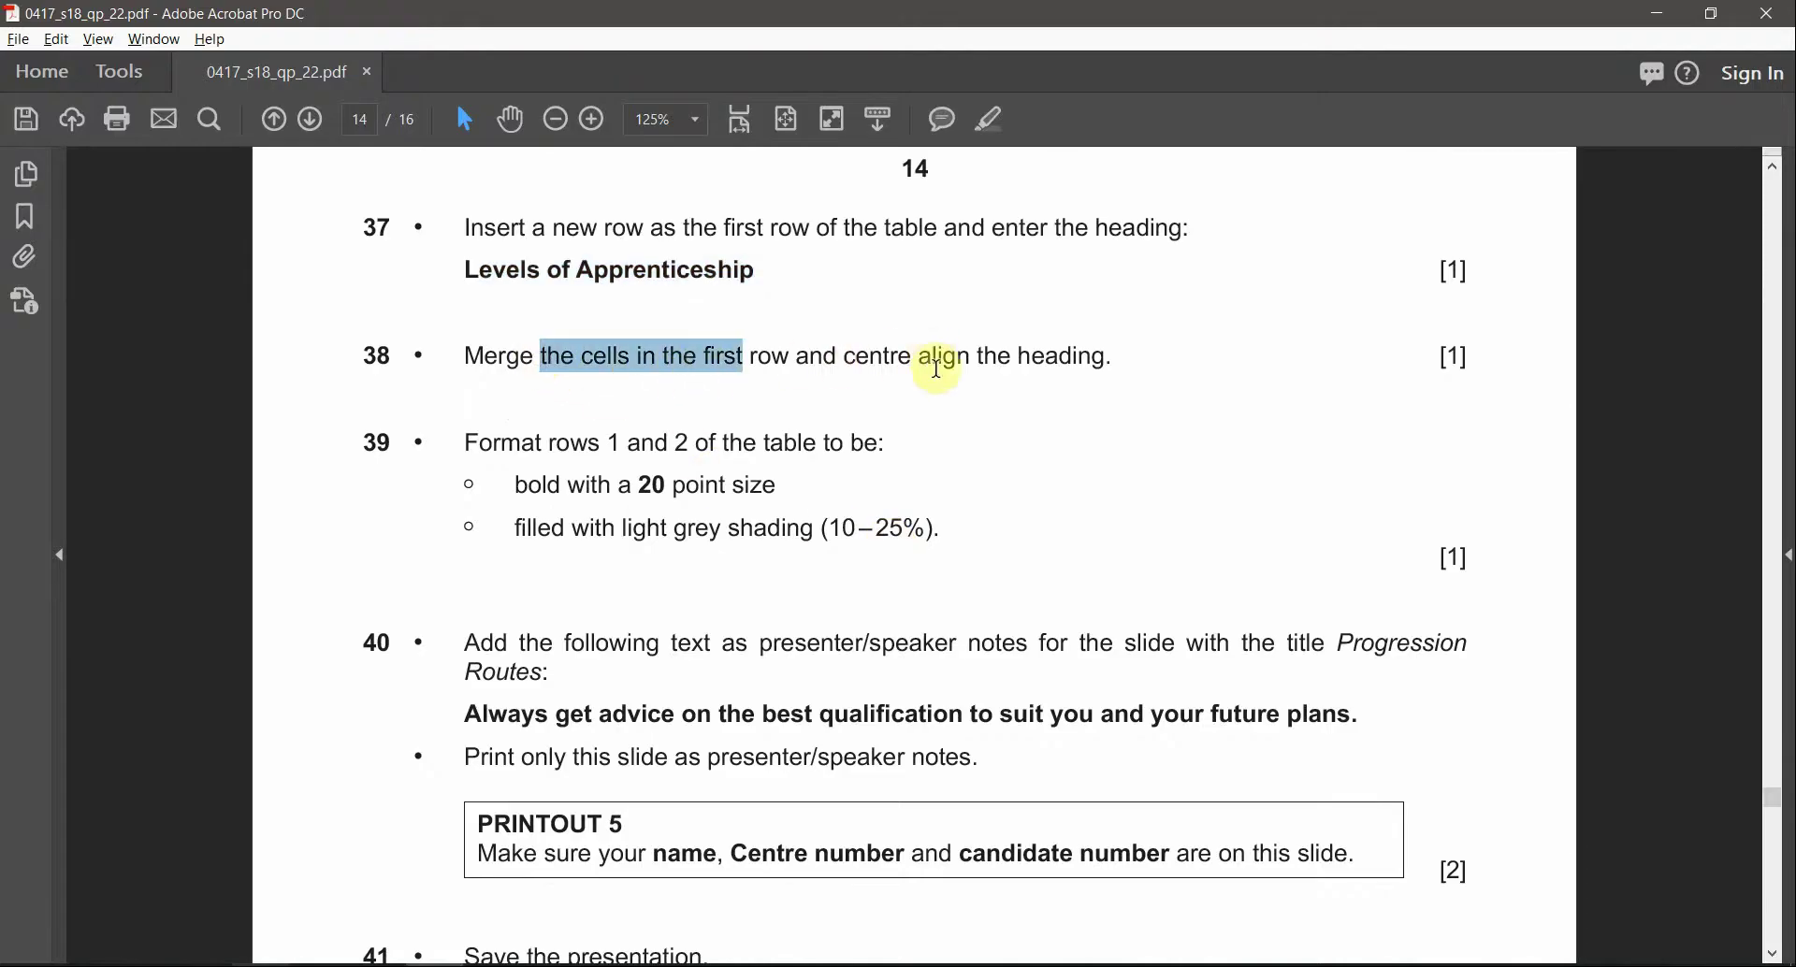
{"action": "key", "text": "alt+Tab"}
{"action": "left_click_drag", "start_coordinate": [626, 432], "coordinate": [1072, 438]}
{"action": "right_click", "coordinate": [1072, 444]}
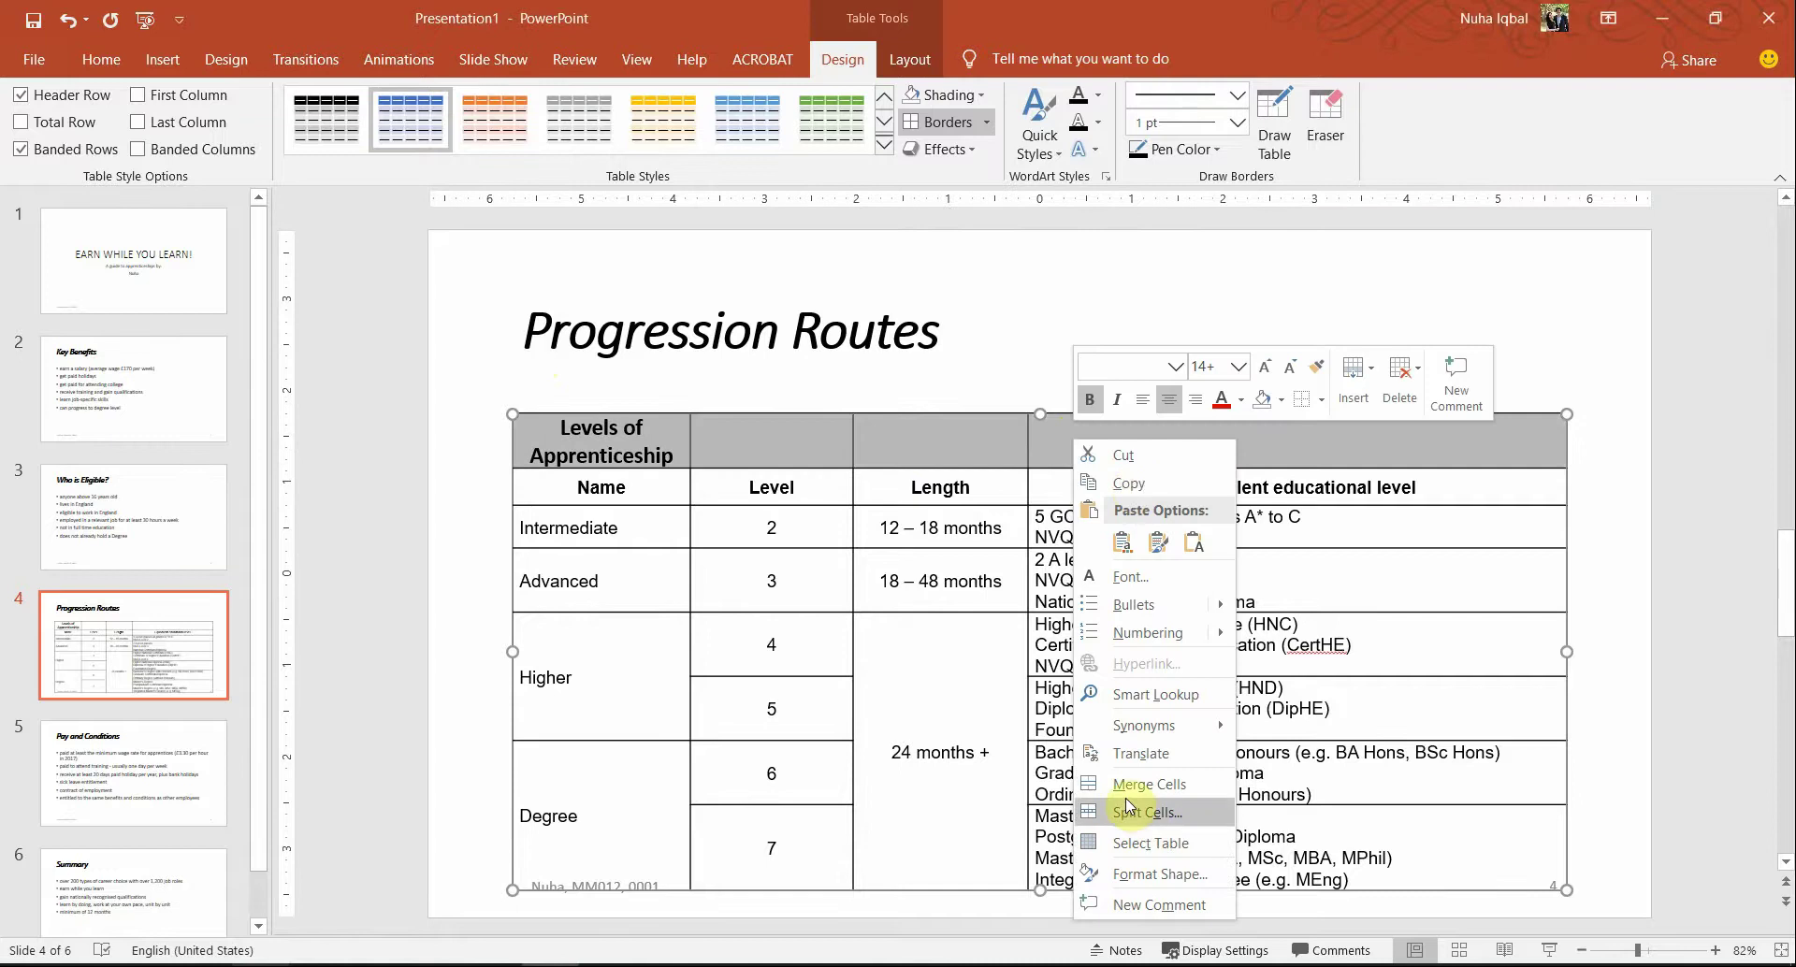
{"action": "left_click", "coordinate": [1152, 784]}
{"action": "key", "text": "Left"}
- Nudge the whole table up slightly on the slide, farther from the footer and closer to the title
{"action": "left_click", "coordinate": [1216, 416]}
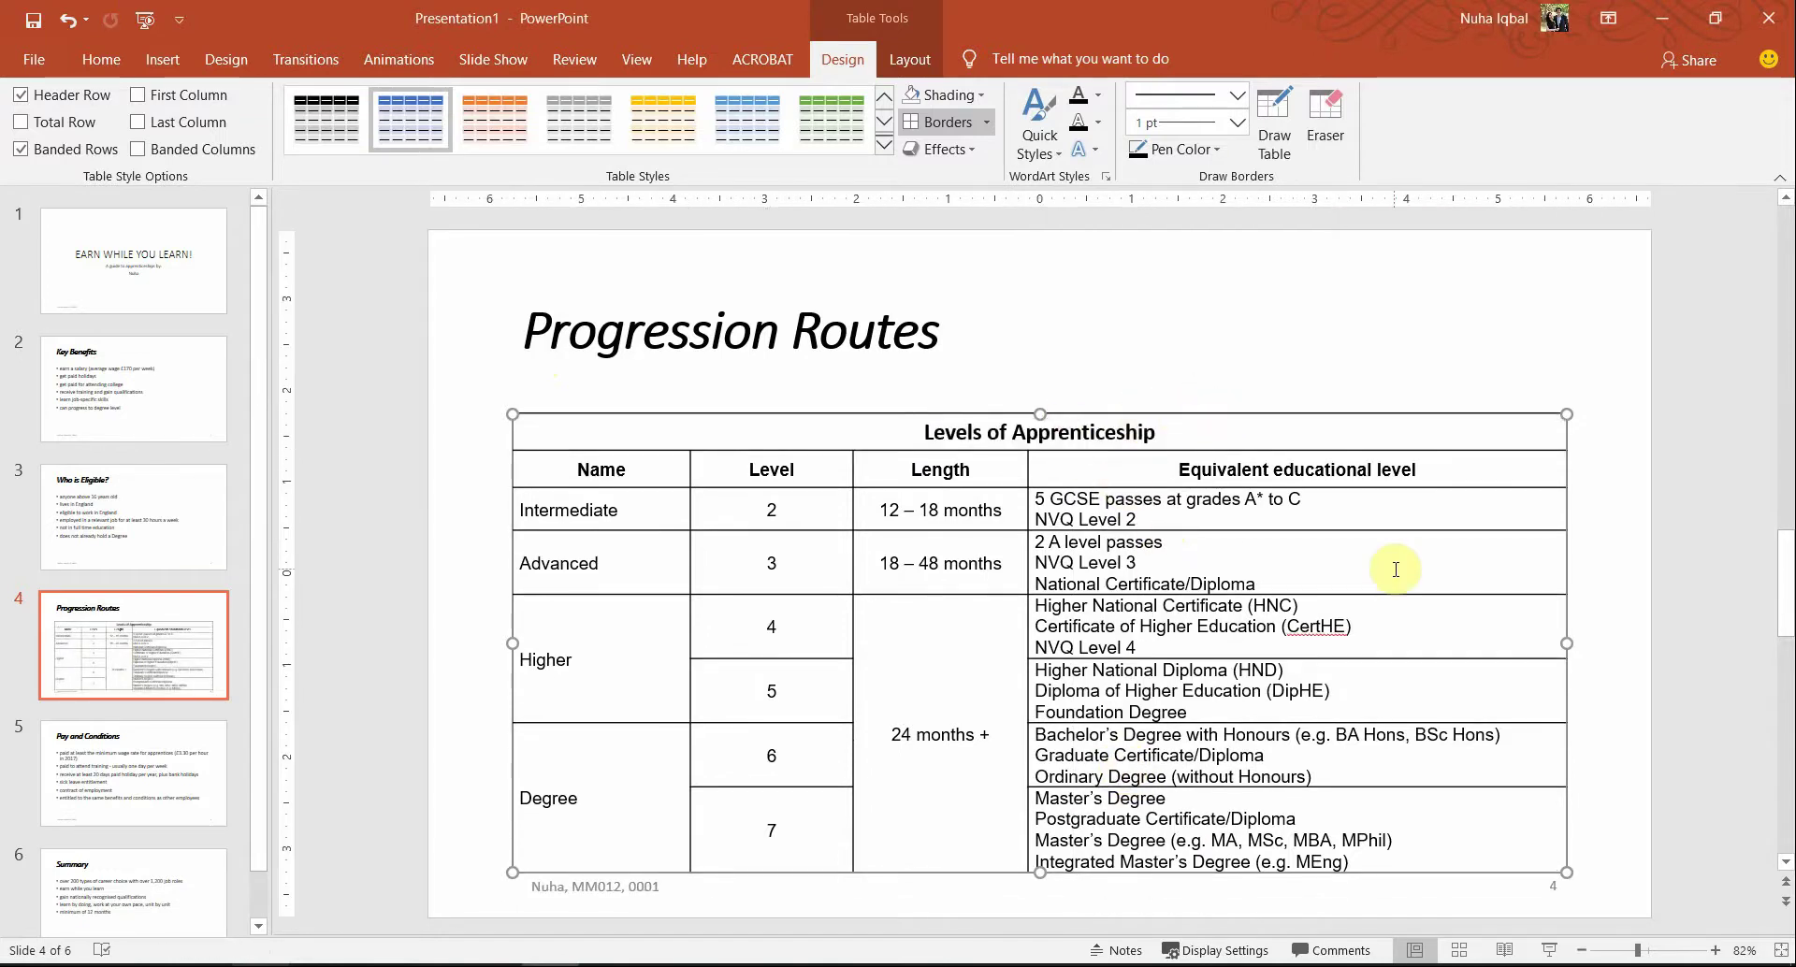
{"action": "key", "text": "ctrl+z"}
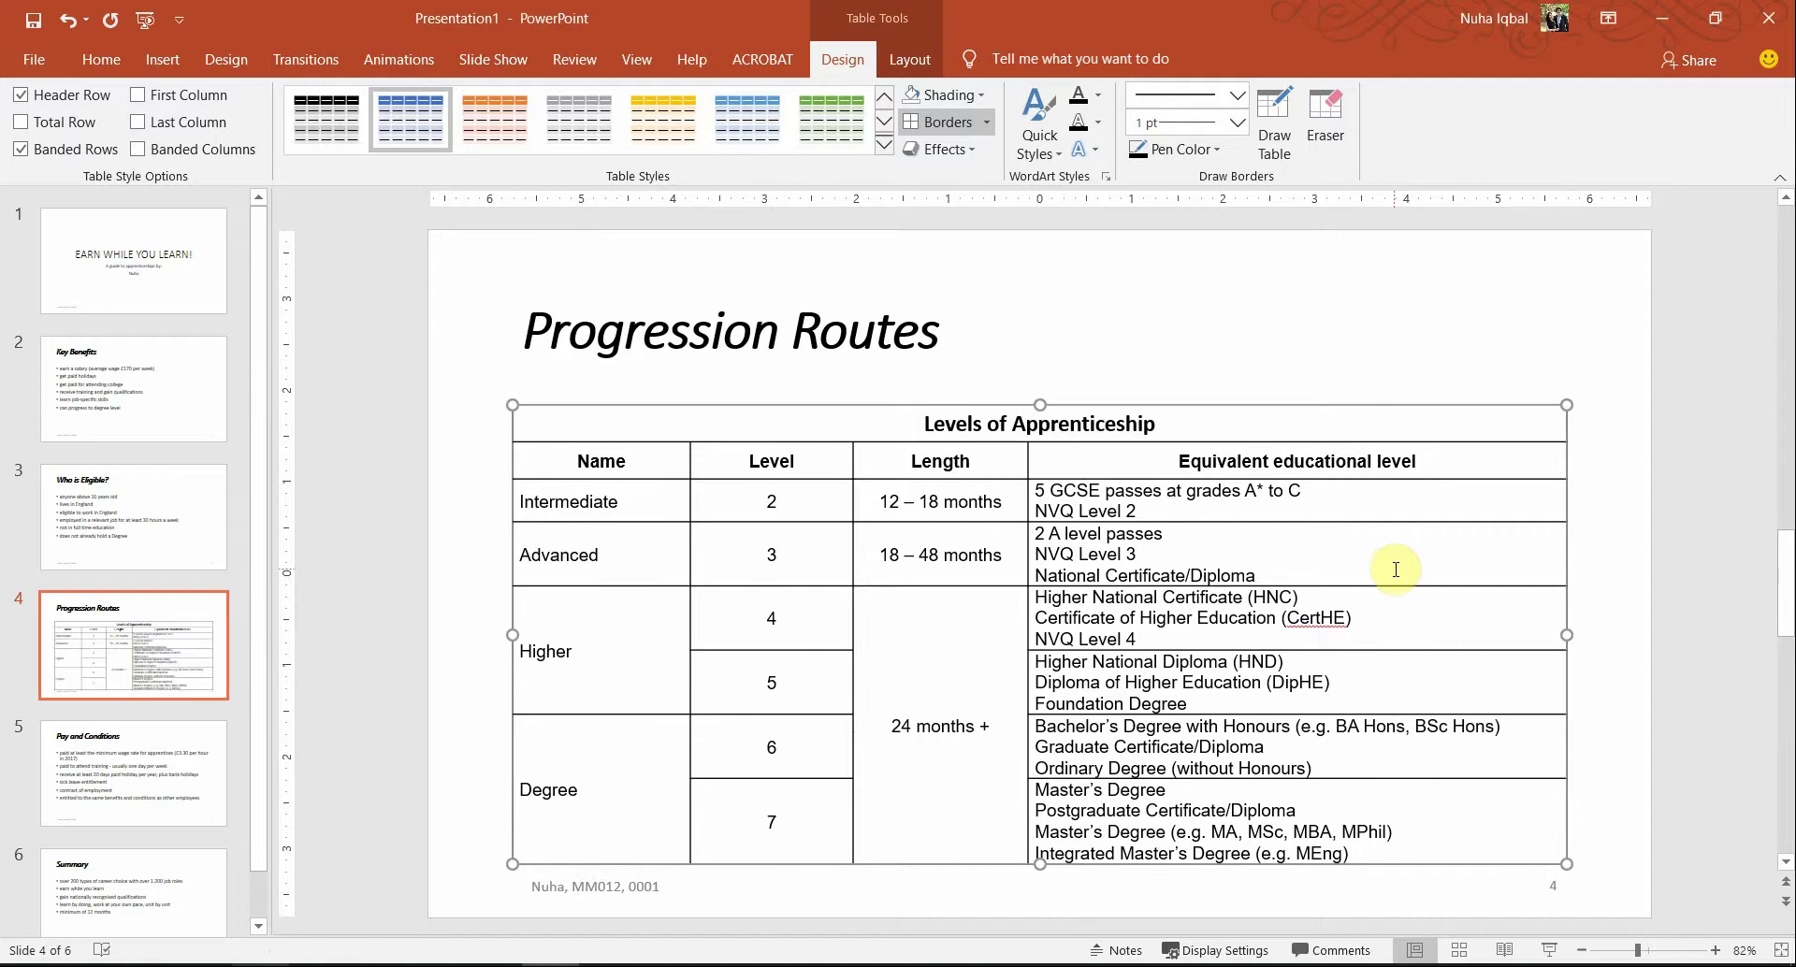
{"action": "key", "text": "ctrl+z"}
{"action": "key", "text": "ctrl+z"}
{"action": "key", "text": "ctrl+z"}
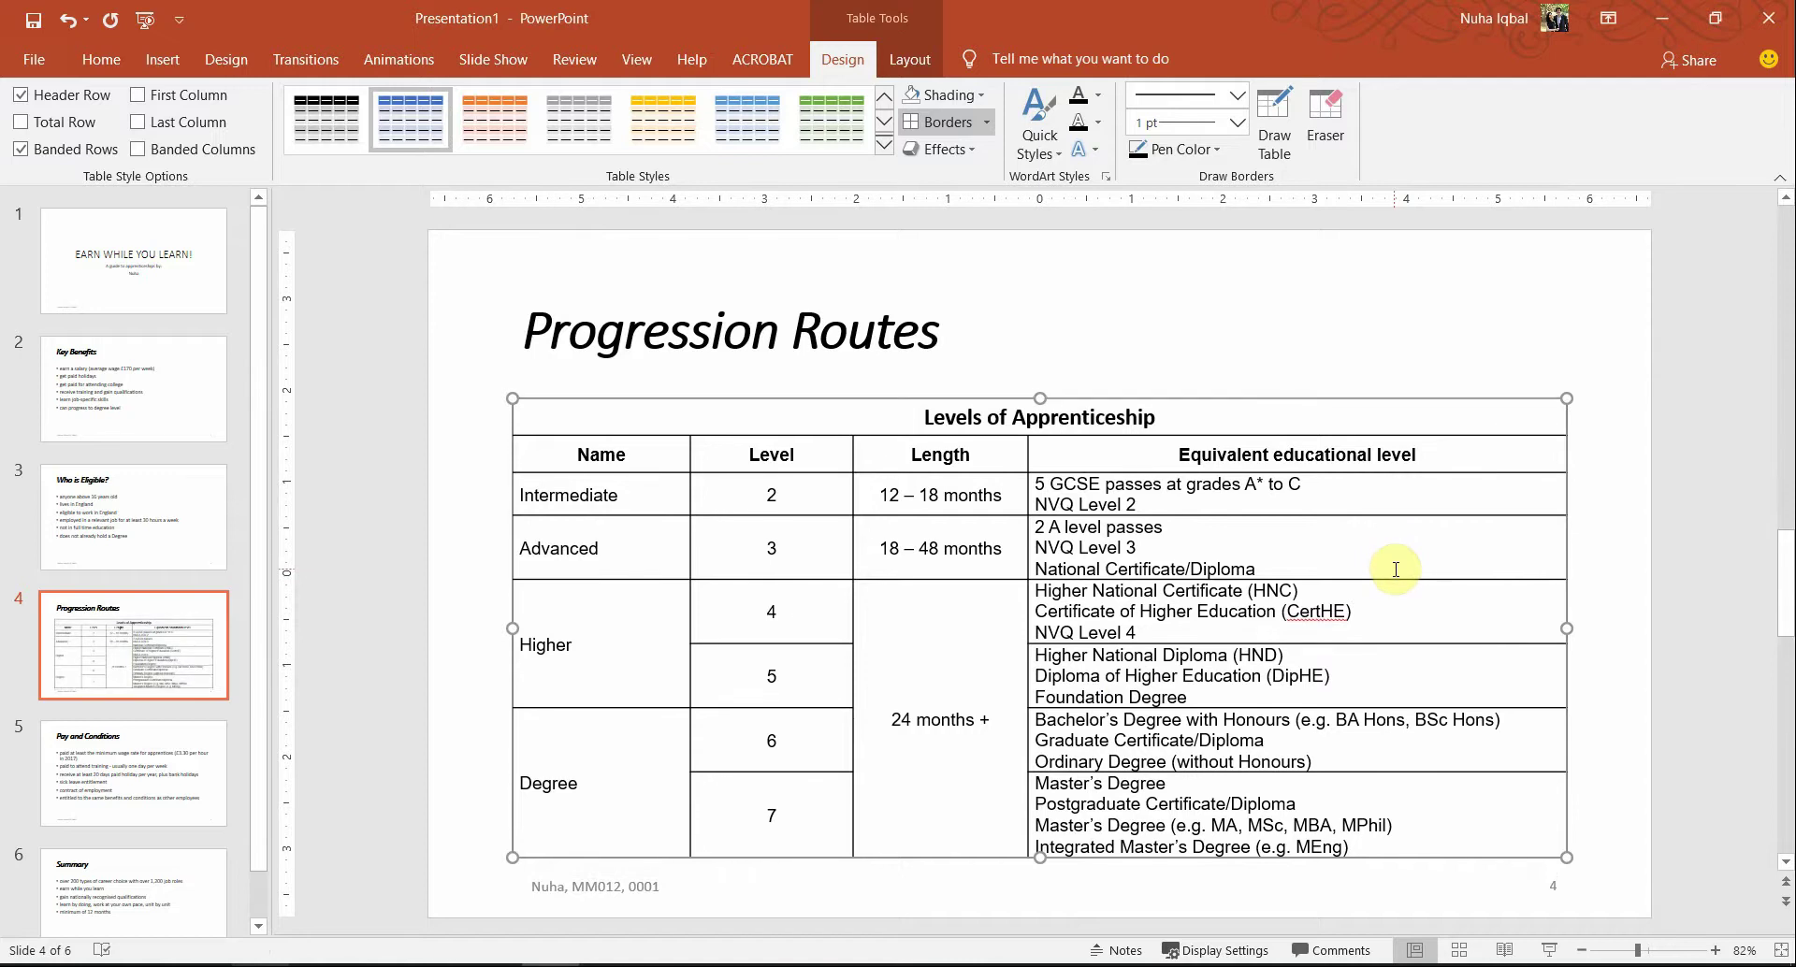
{"action": "key", "text": "ctrl+z"}
{"action": "key", "text": "ctrl+z"}
{"action": "key", "text": "ctrl+z"}
{"action": "key", "text": "ctrl+z"}
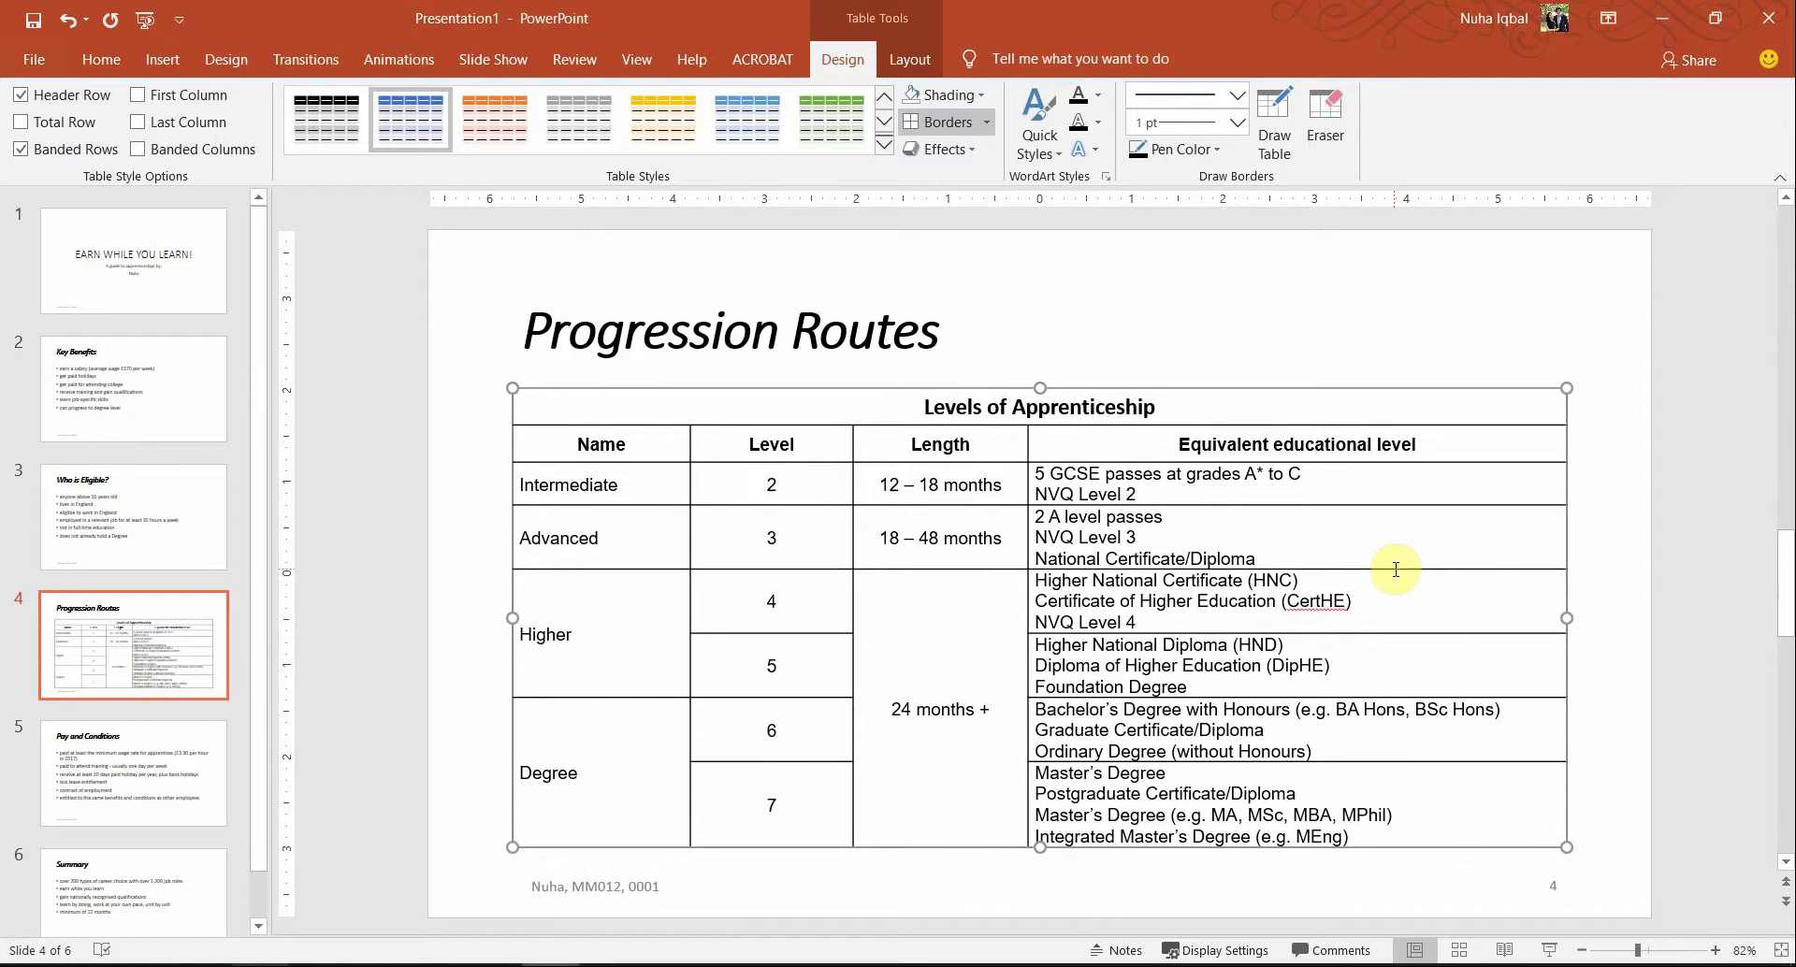
{"action": "key", "text": "ctrl+z"}
- Read question 39 in the exam paper and highlight the requirement "20 point size"
{"action": "key", "text": "alt+Tab"}
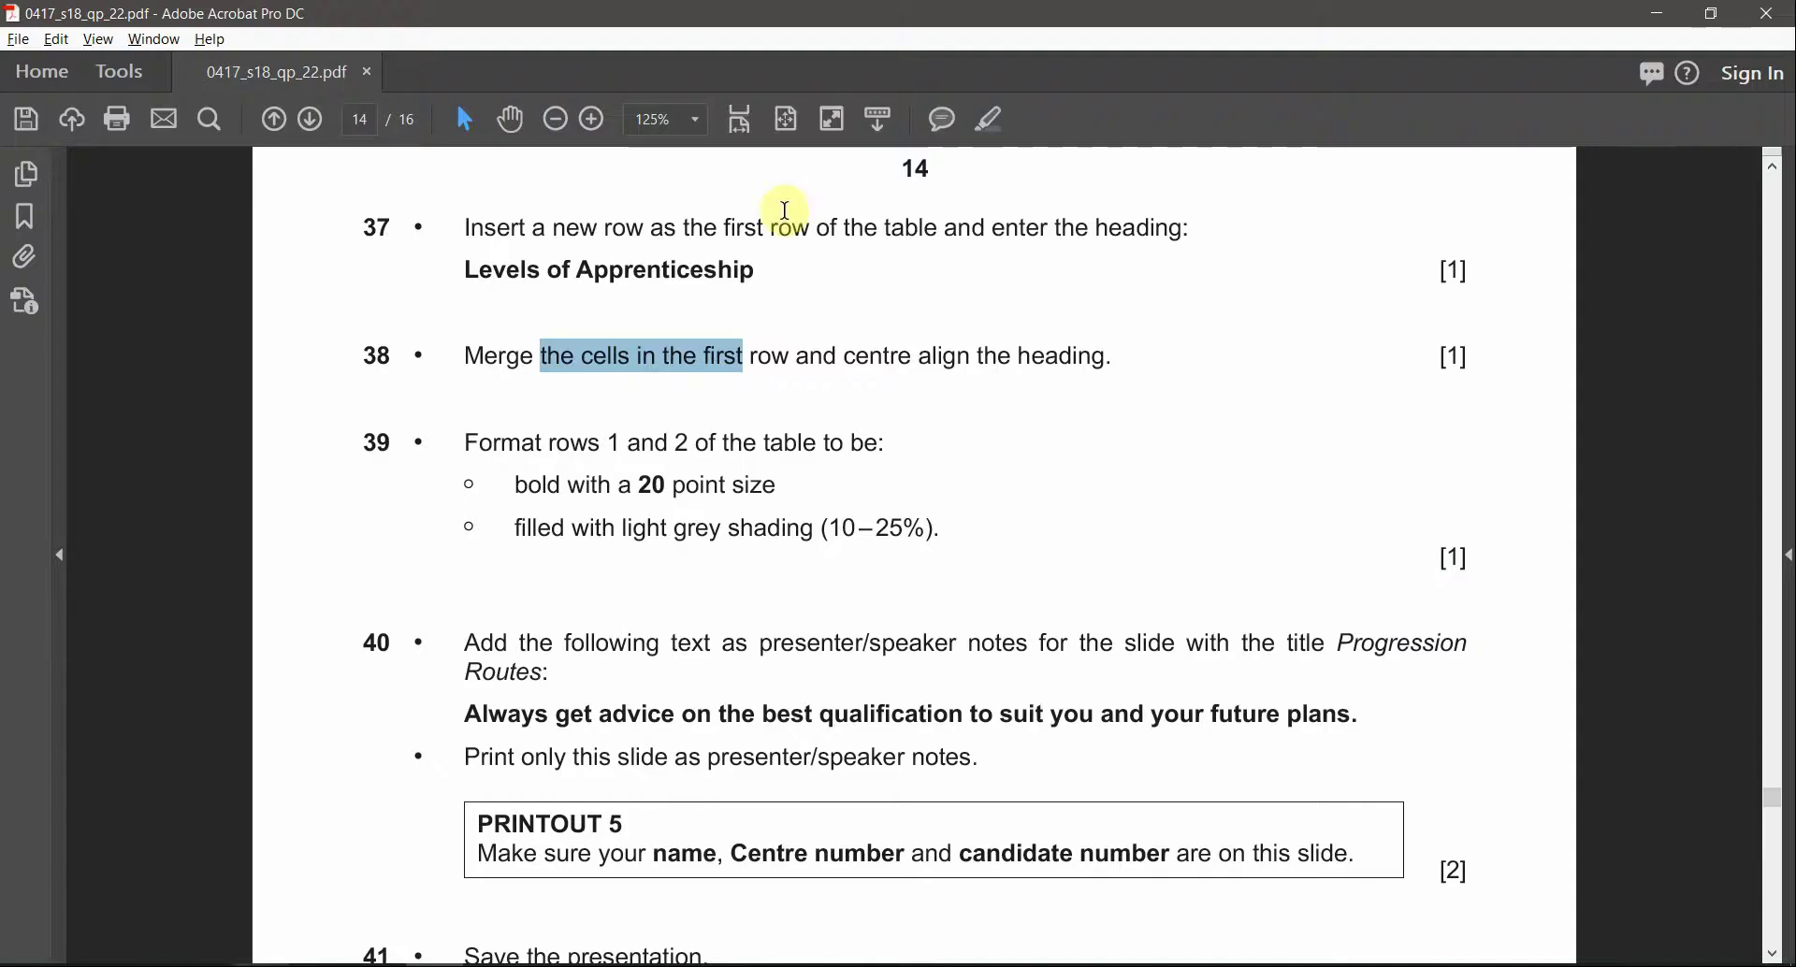
{"action": "left_click", "coordinate": [705, 430]}
{"action": "left_click_drag", "start_coordinate": [608, 443], "coordinate": [811, 441]}
{"action": "left_click", "coordinate": [643, 485]}
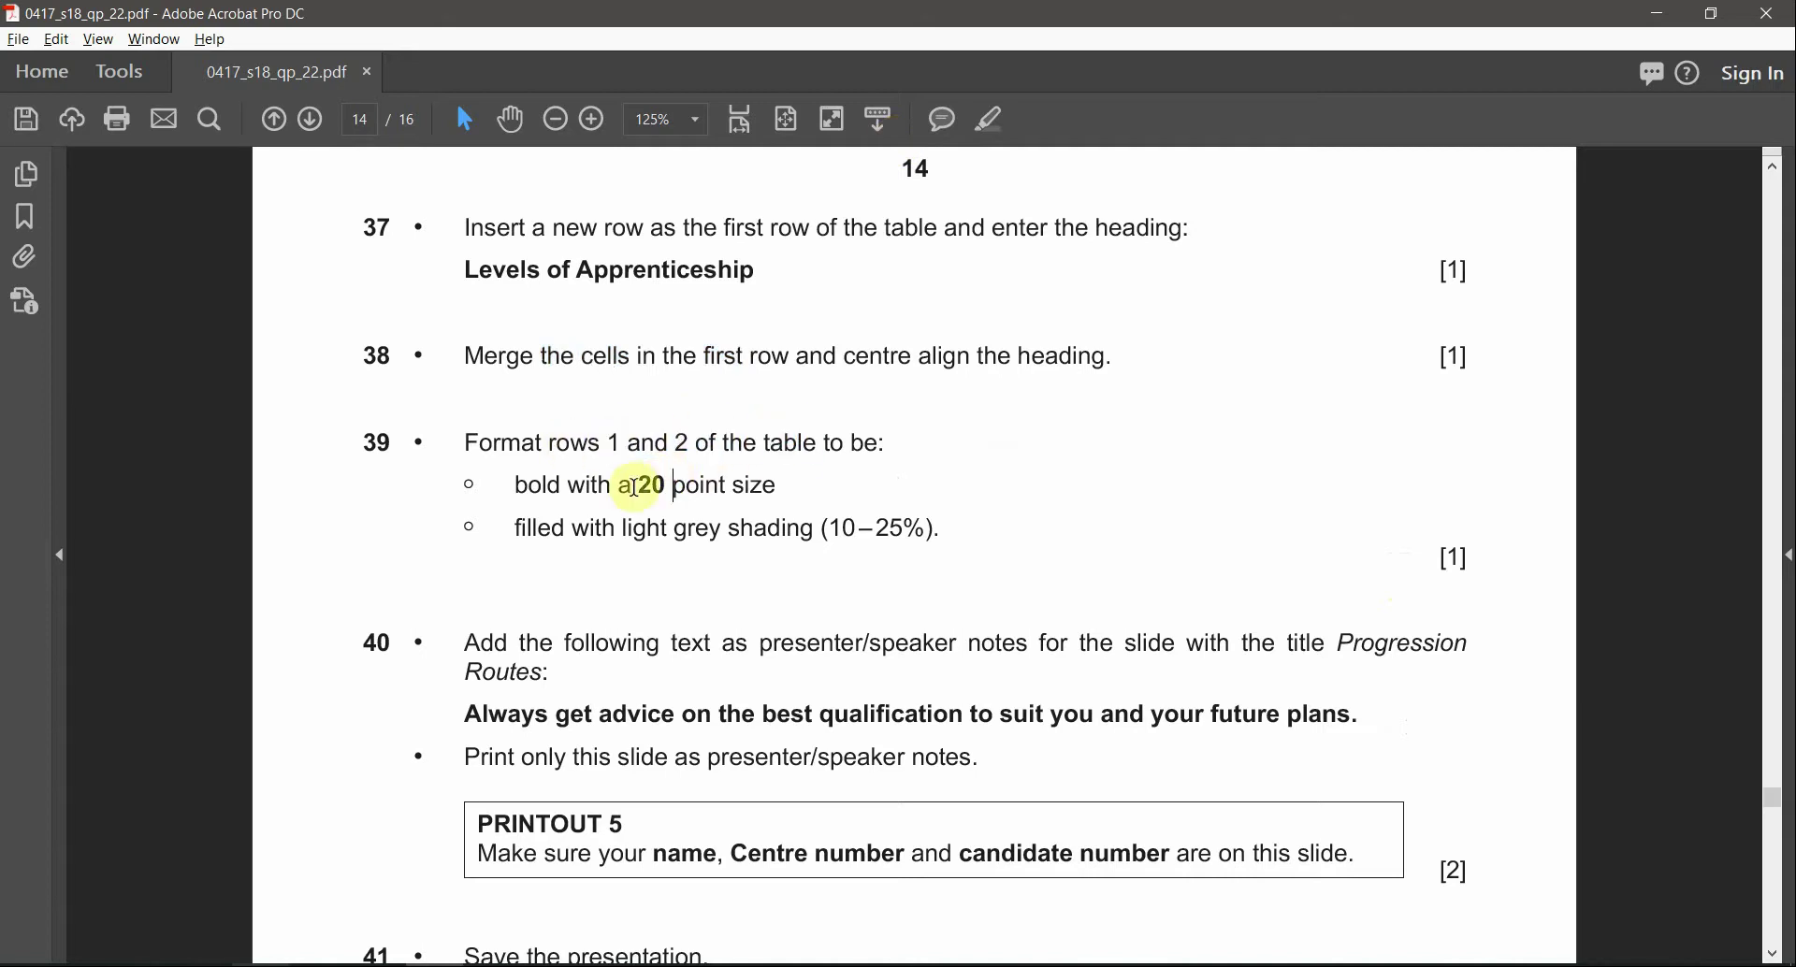
{"action": "left_click_drag", "start_coordinate": [638, 487], "coordinate": [778, 486]}
{"action": "left_click", "coordinate": [990, 118]}
- Set the font size of the table's first two rows to 20 and check it against the exam paper
{"action": "key", "text": "alt+Tab"}
{"action": "left_click_drag", "start_coordinate": [681, 400], "coordinate": [1149, 428]}
{"action": "left_click", "coordinate": [101, 59]}
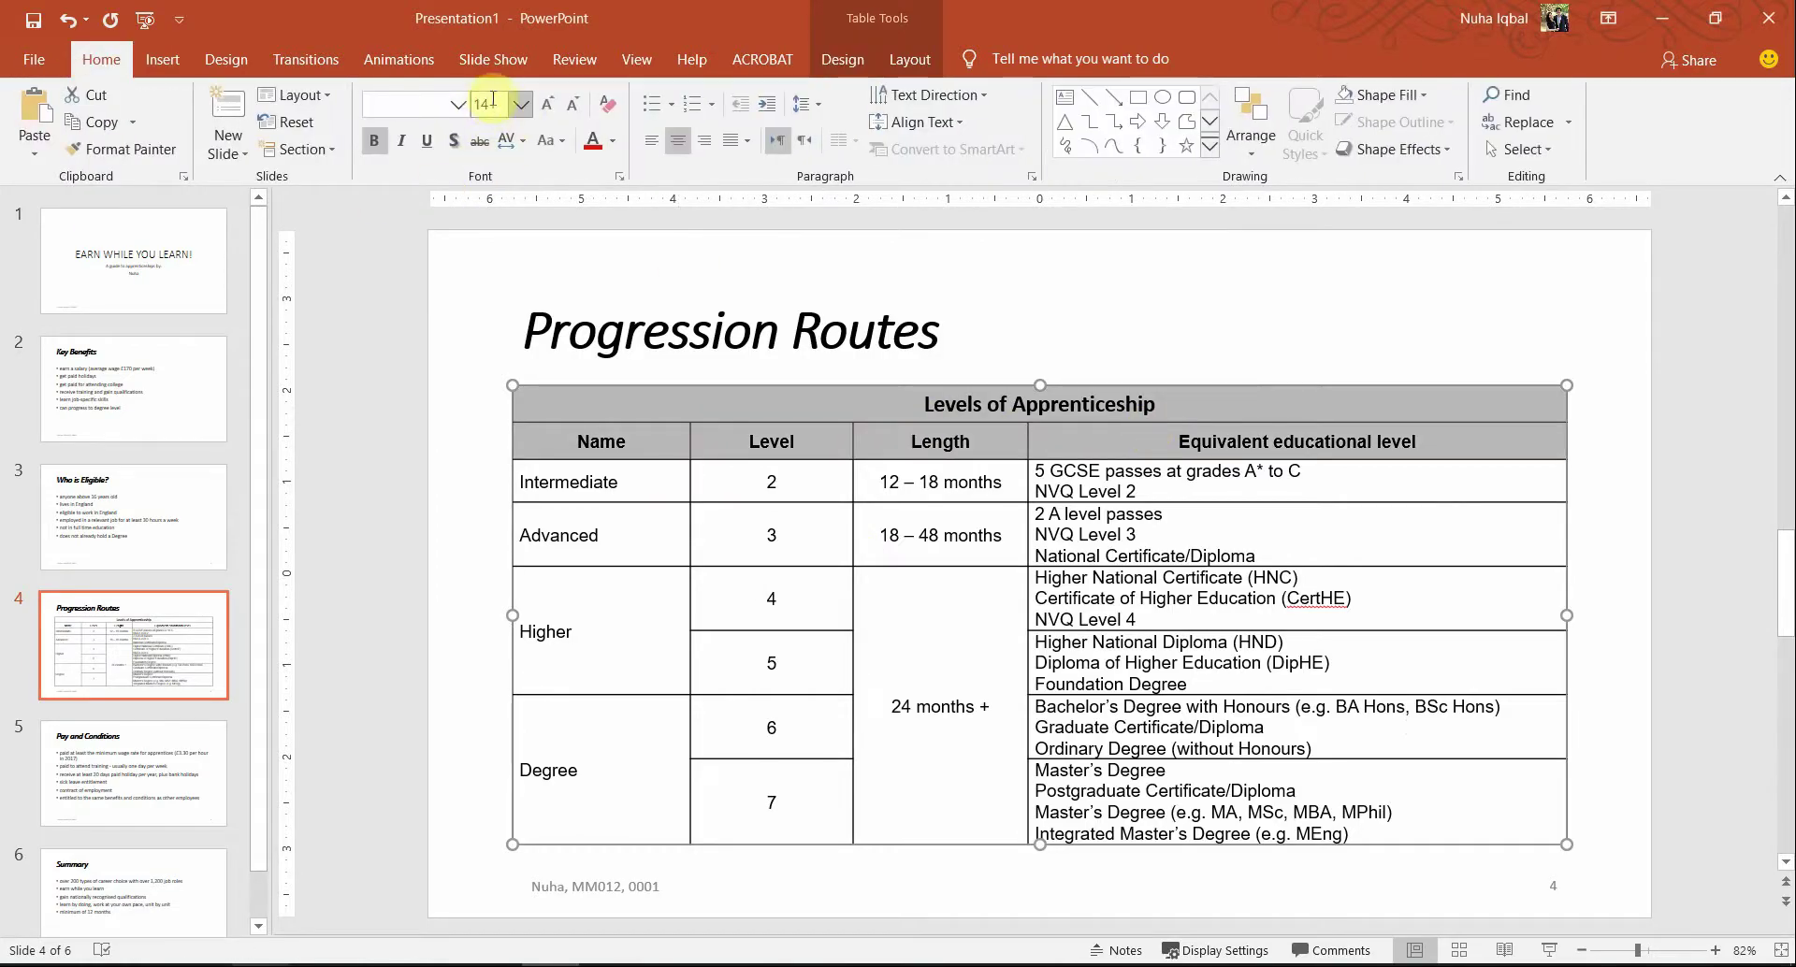
{"action": "type", "text": "20"}
{"action": "key", "text": "Return"}
{"action": "key", "text": "alt+Tab"}
{"action": "key", "text": "alt+Tab"}
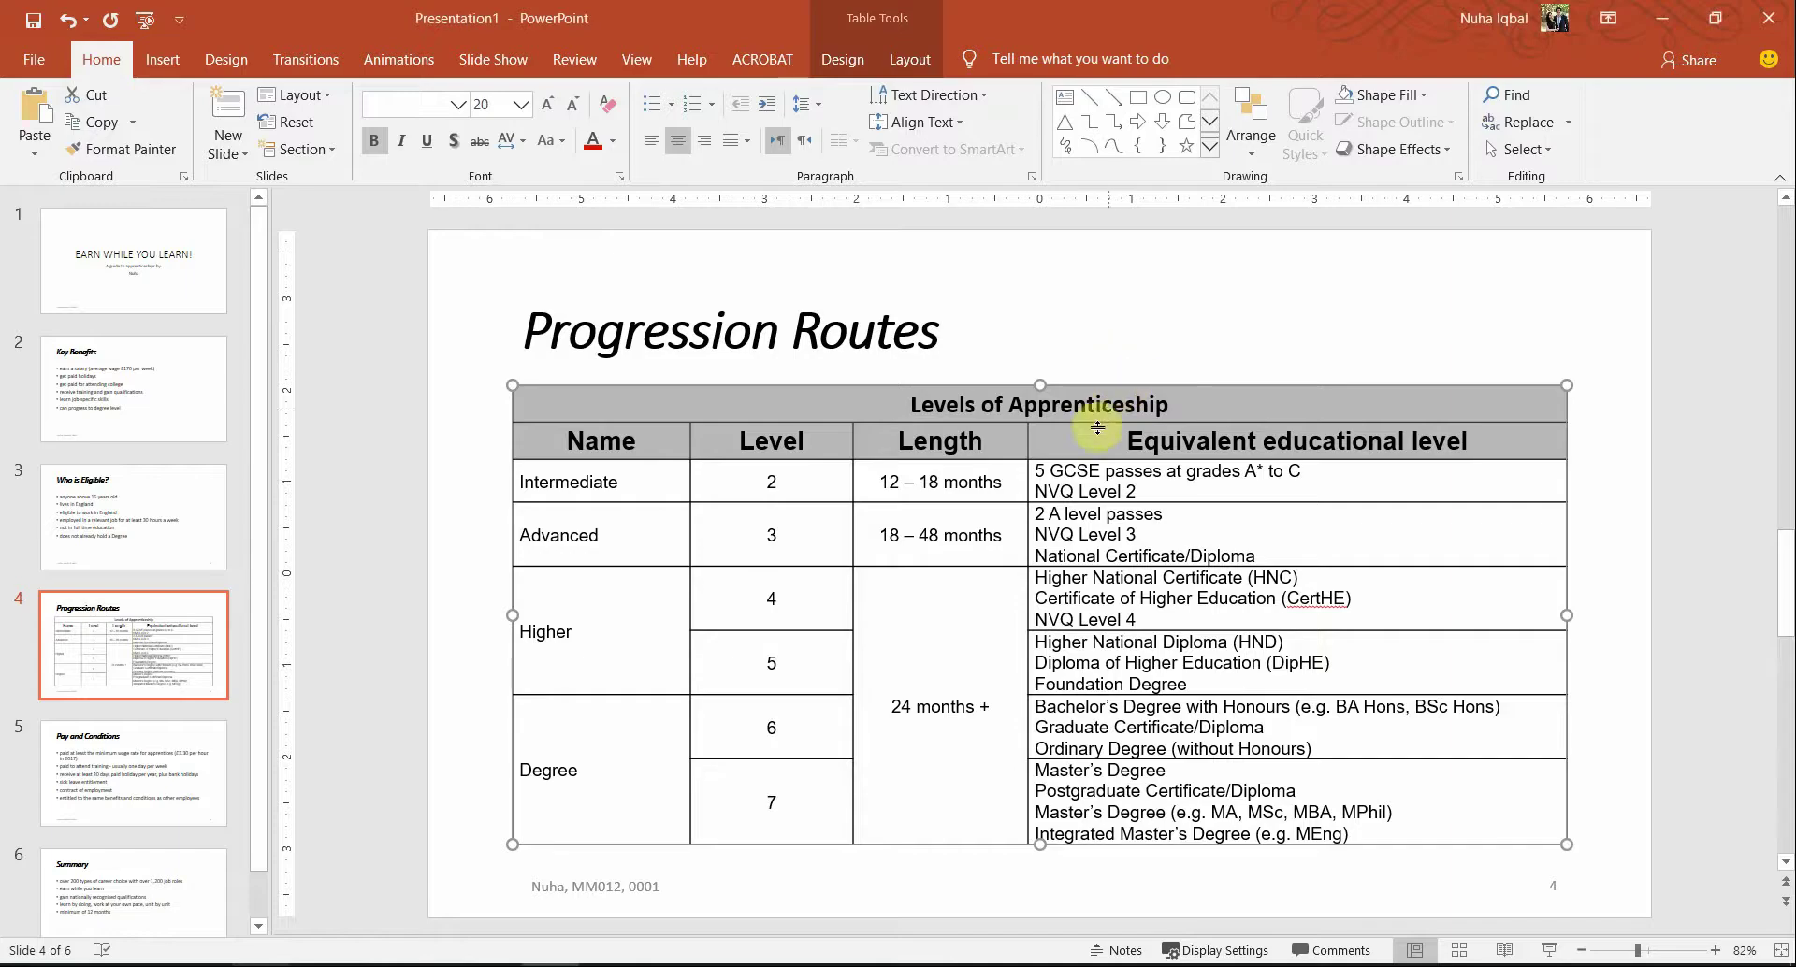
- Compare the fonts used in the table's cells and set the font of the whole table to Arial
{"action": "left_click", "coordinate": [1072, 404]}
{"action": "left_click", "coordinate": [958, 437]}
{"action": "left_click", "coordinate": [977, 407]}
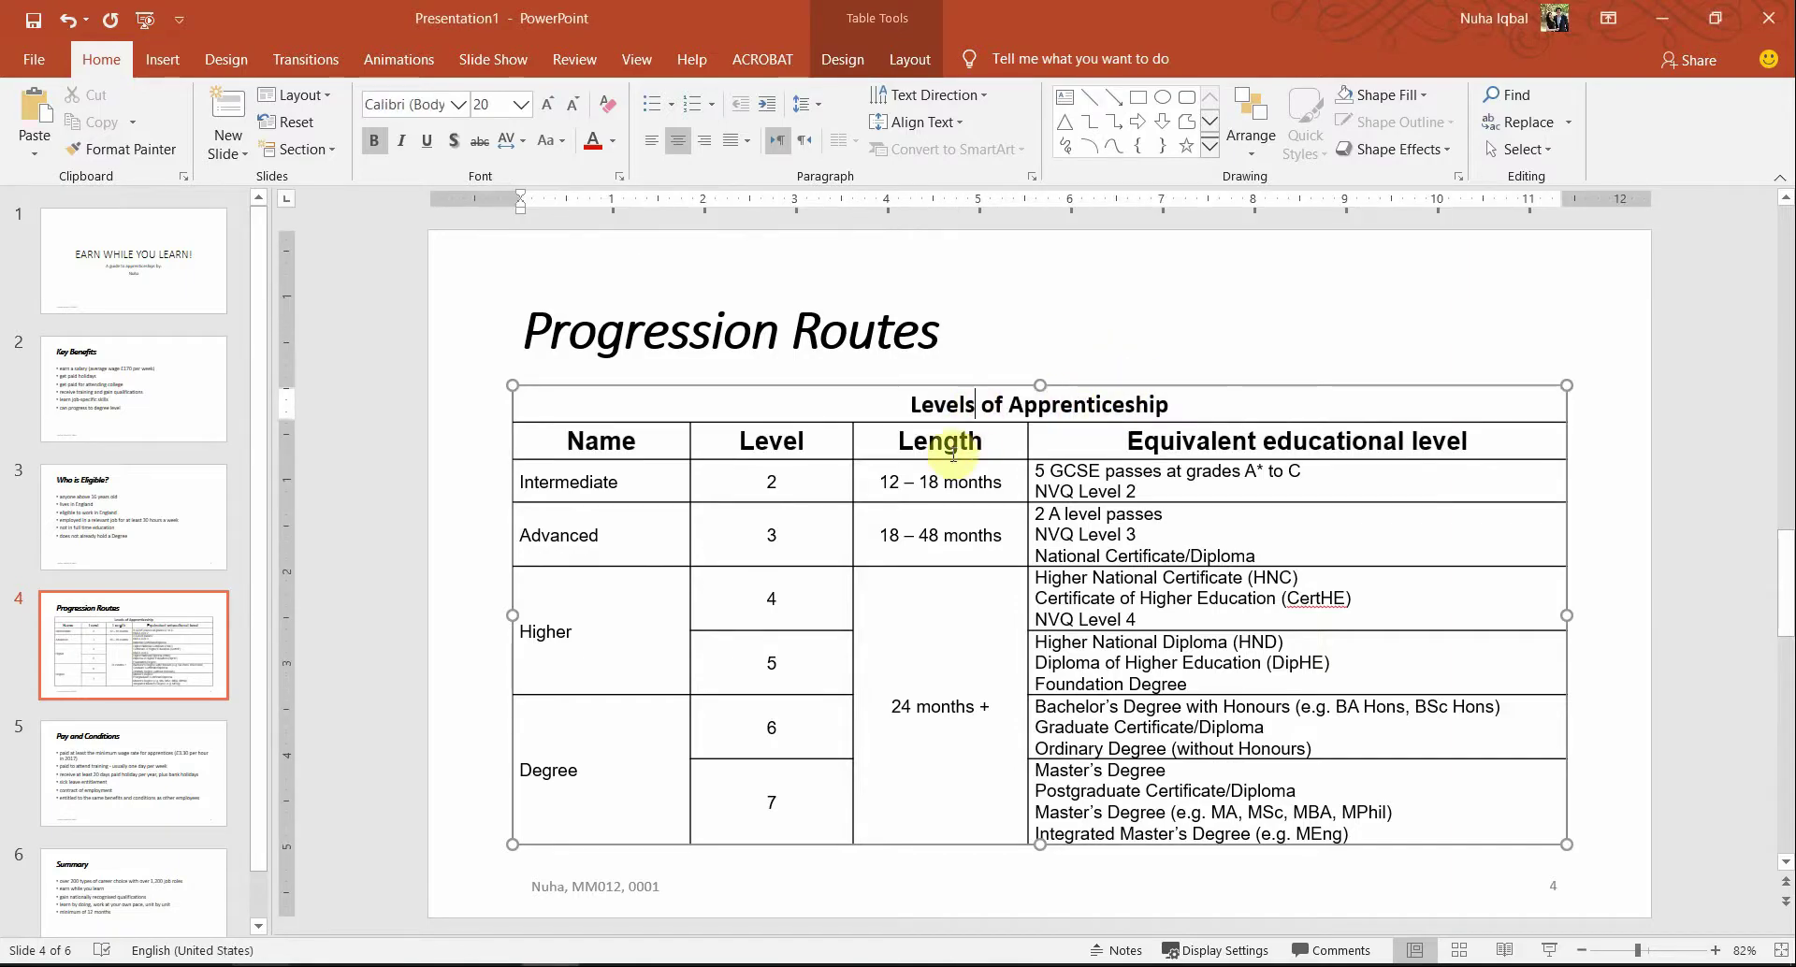
{"action": "key", "text": "alt+Tab"}
{"action": "key", "text": "alt+Tab"}
{"action": "left_click", "coordinate": [1158, 472]}
{"action": "left_click", "coordinate": [1120, 535]}
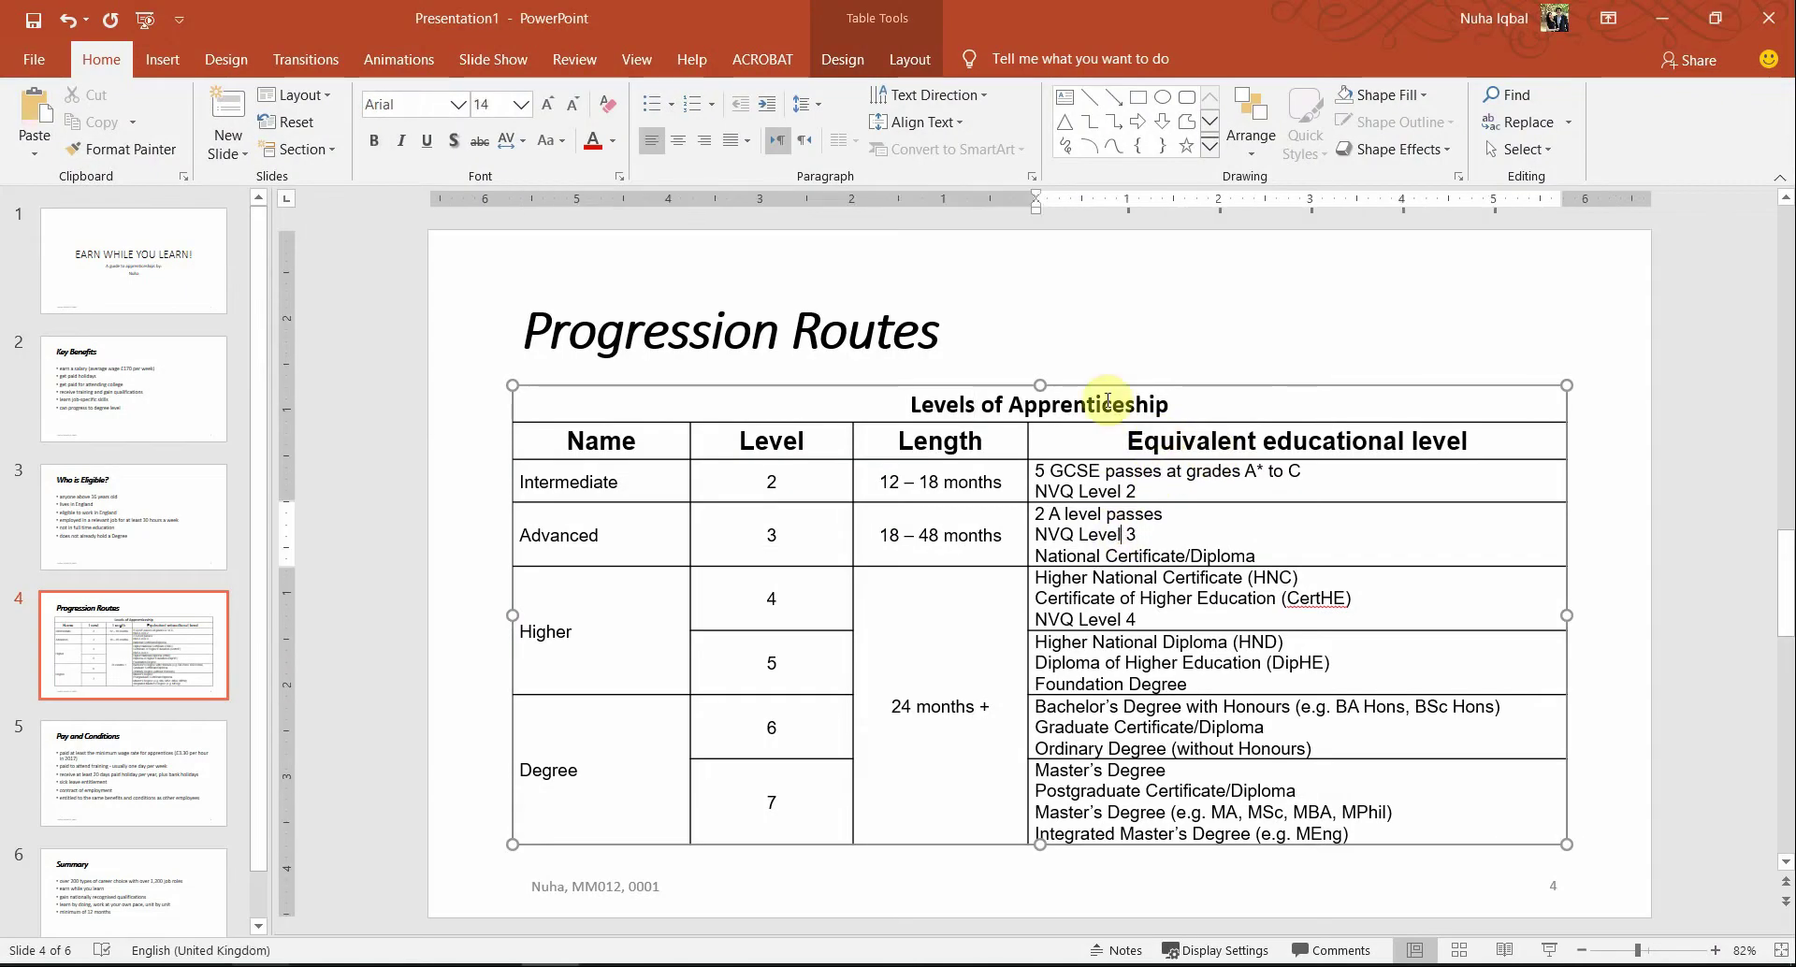
{"action": "mouse_move", "coordinate": [690, 409]}
{"action": "left_mouse_down"}
{"action": "mouse_move", "coordinate": [833, 561]}
{"action": "mouse_move", "coordinate": [1237, 790]}
{"action": "left_mouse_up"}
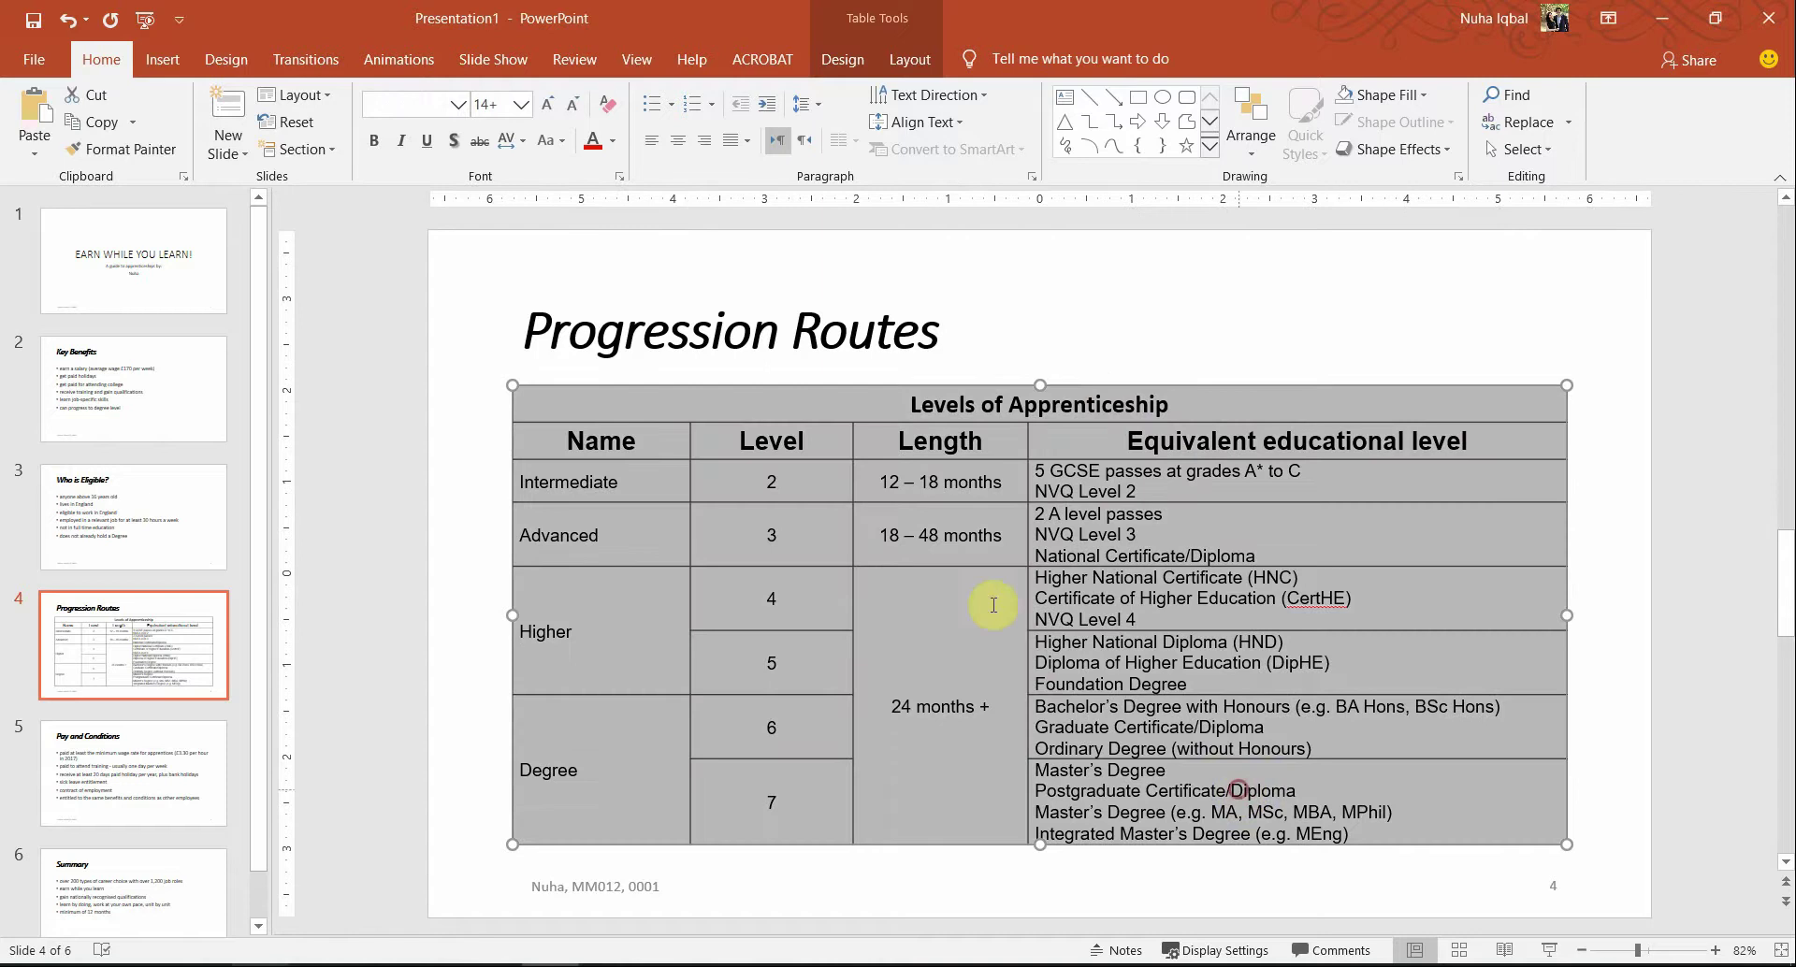
{"action": "left_click", "coordinate": [454, 104]}
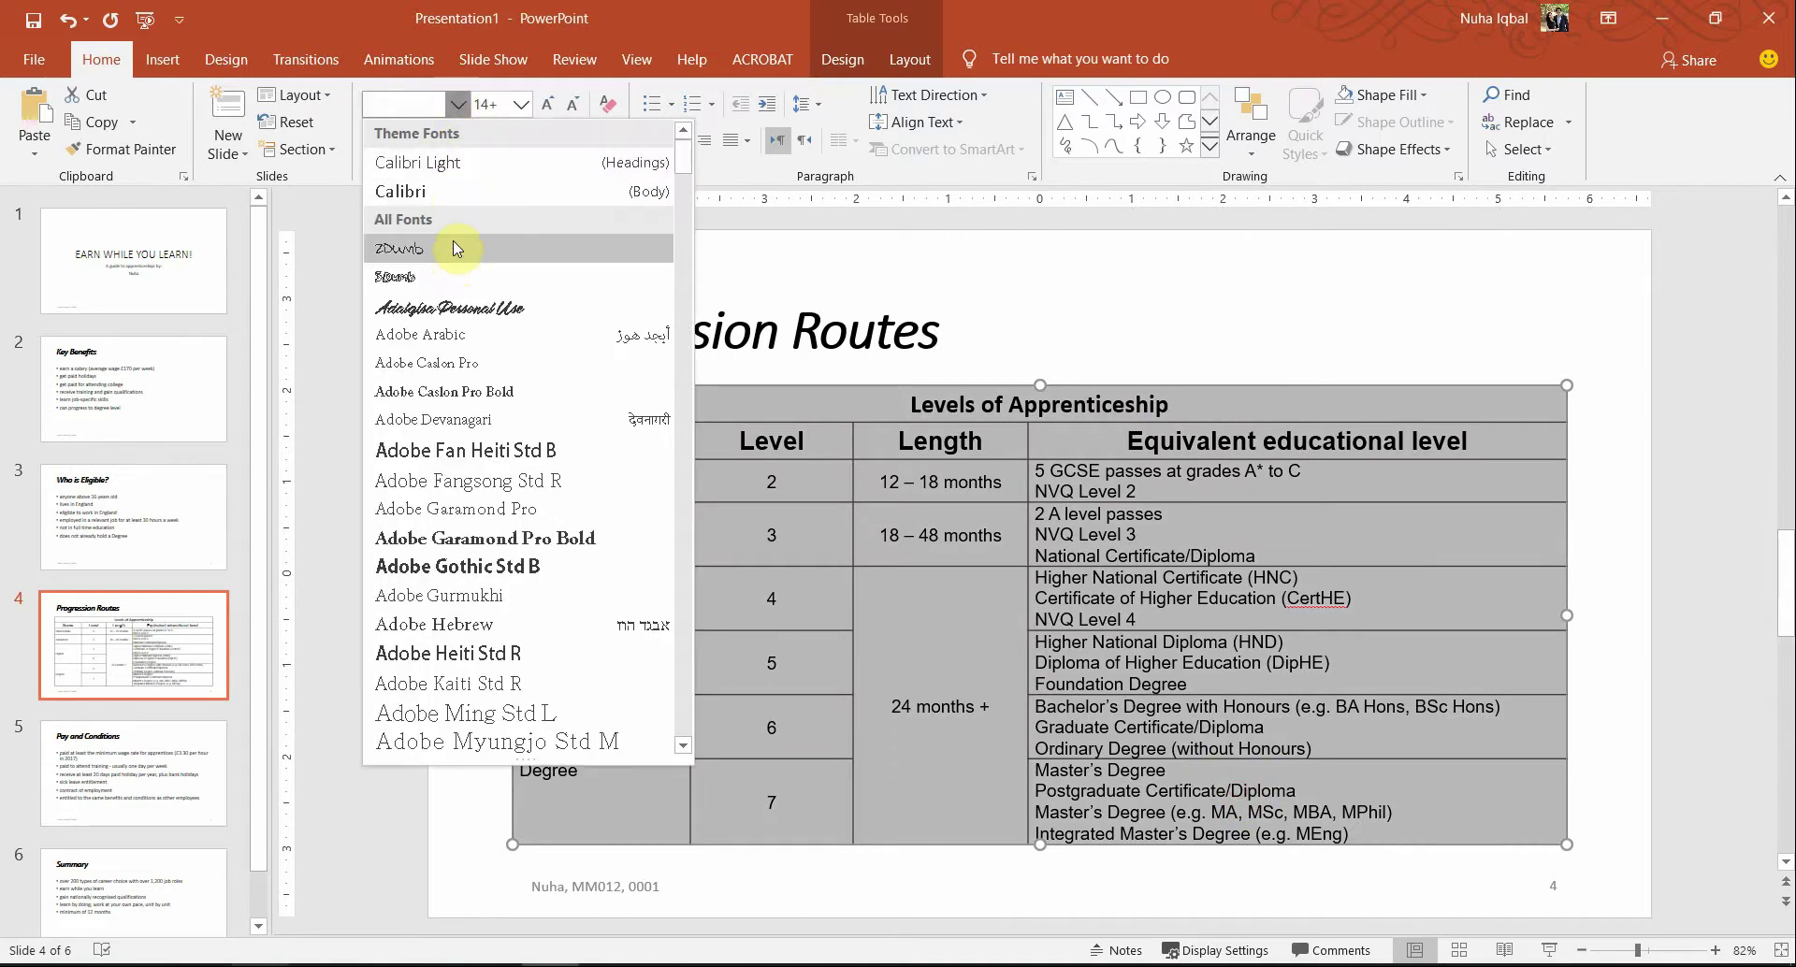
{"action": "type", "text": "Ae"}
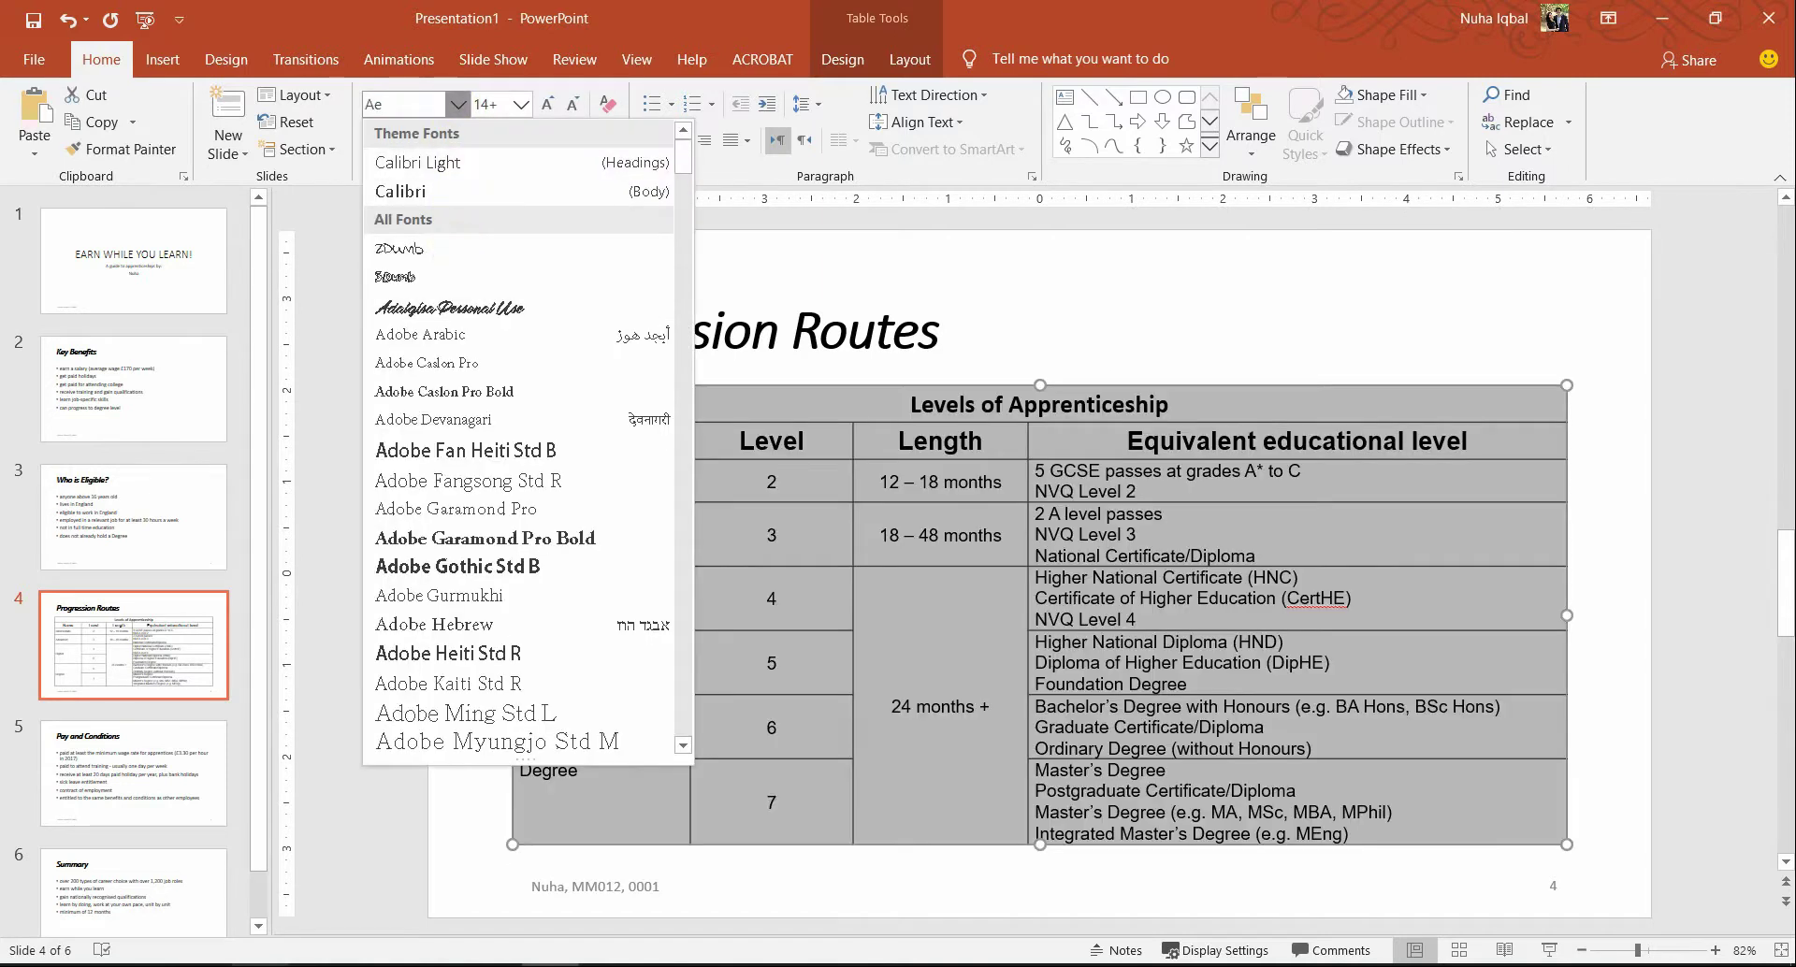
{"action": "type", "text": "roa"}
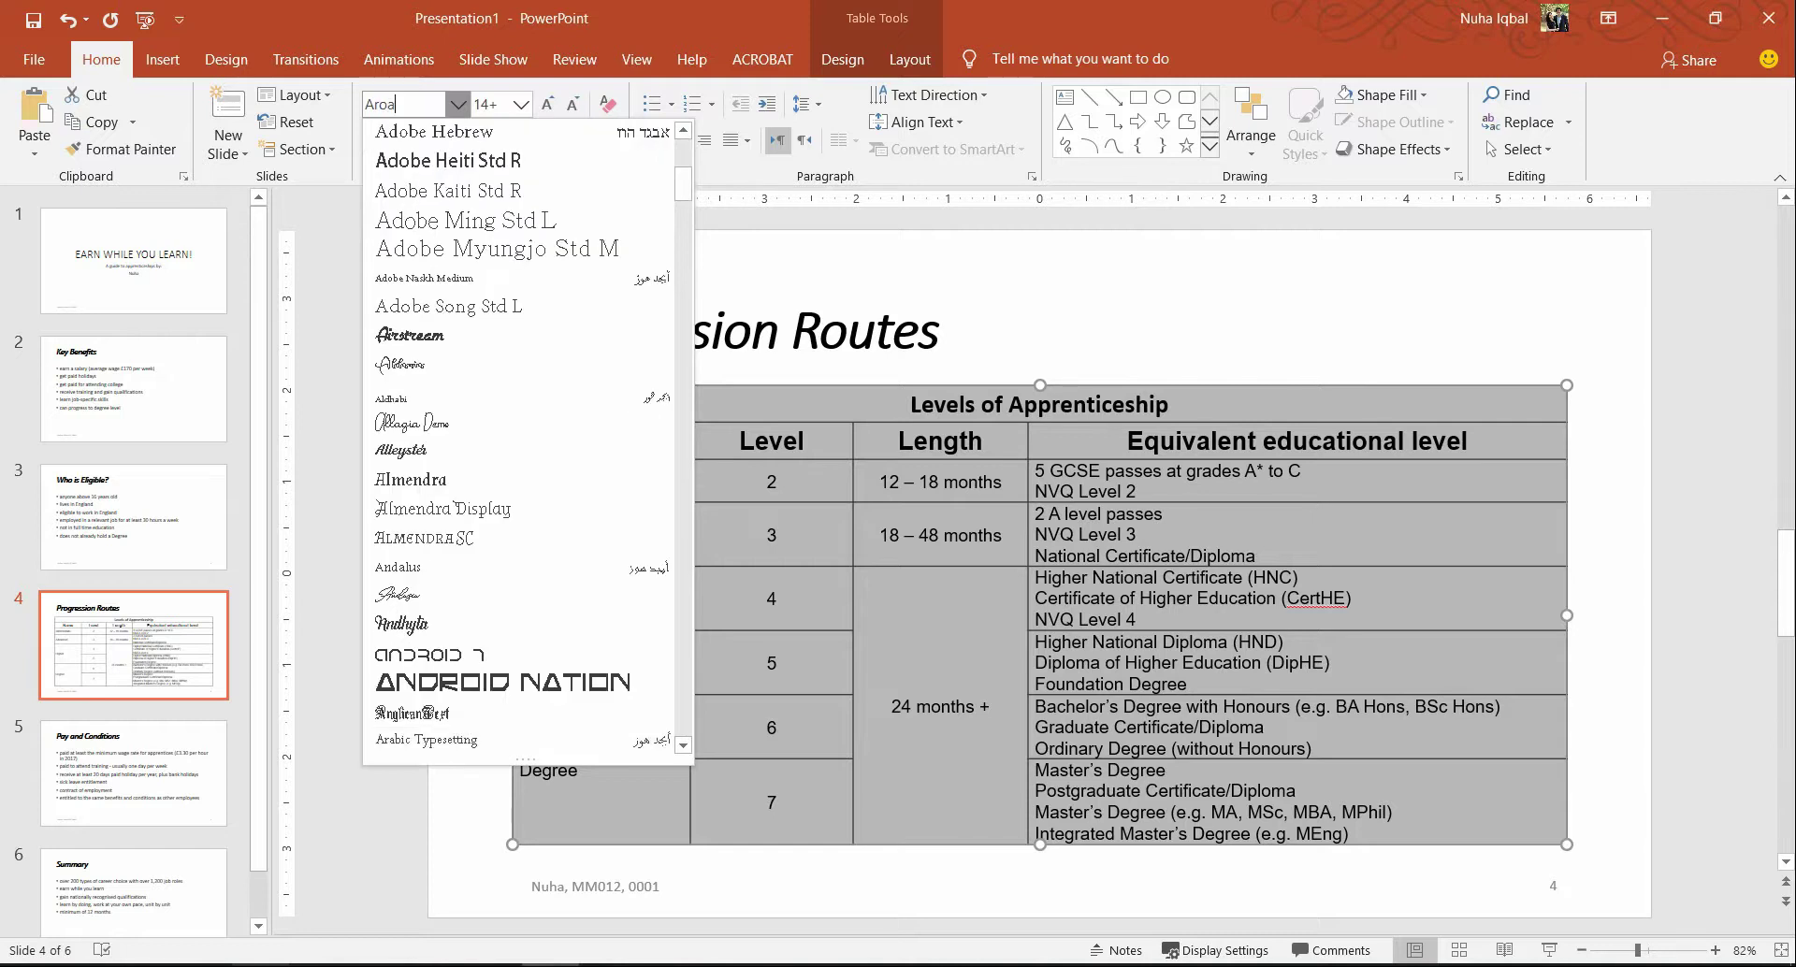
{"action": "type", "text": "ial"}
{"action": "key", "text": "Return"}
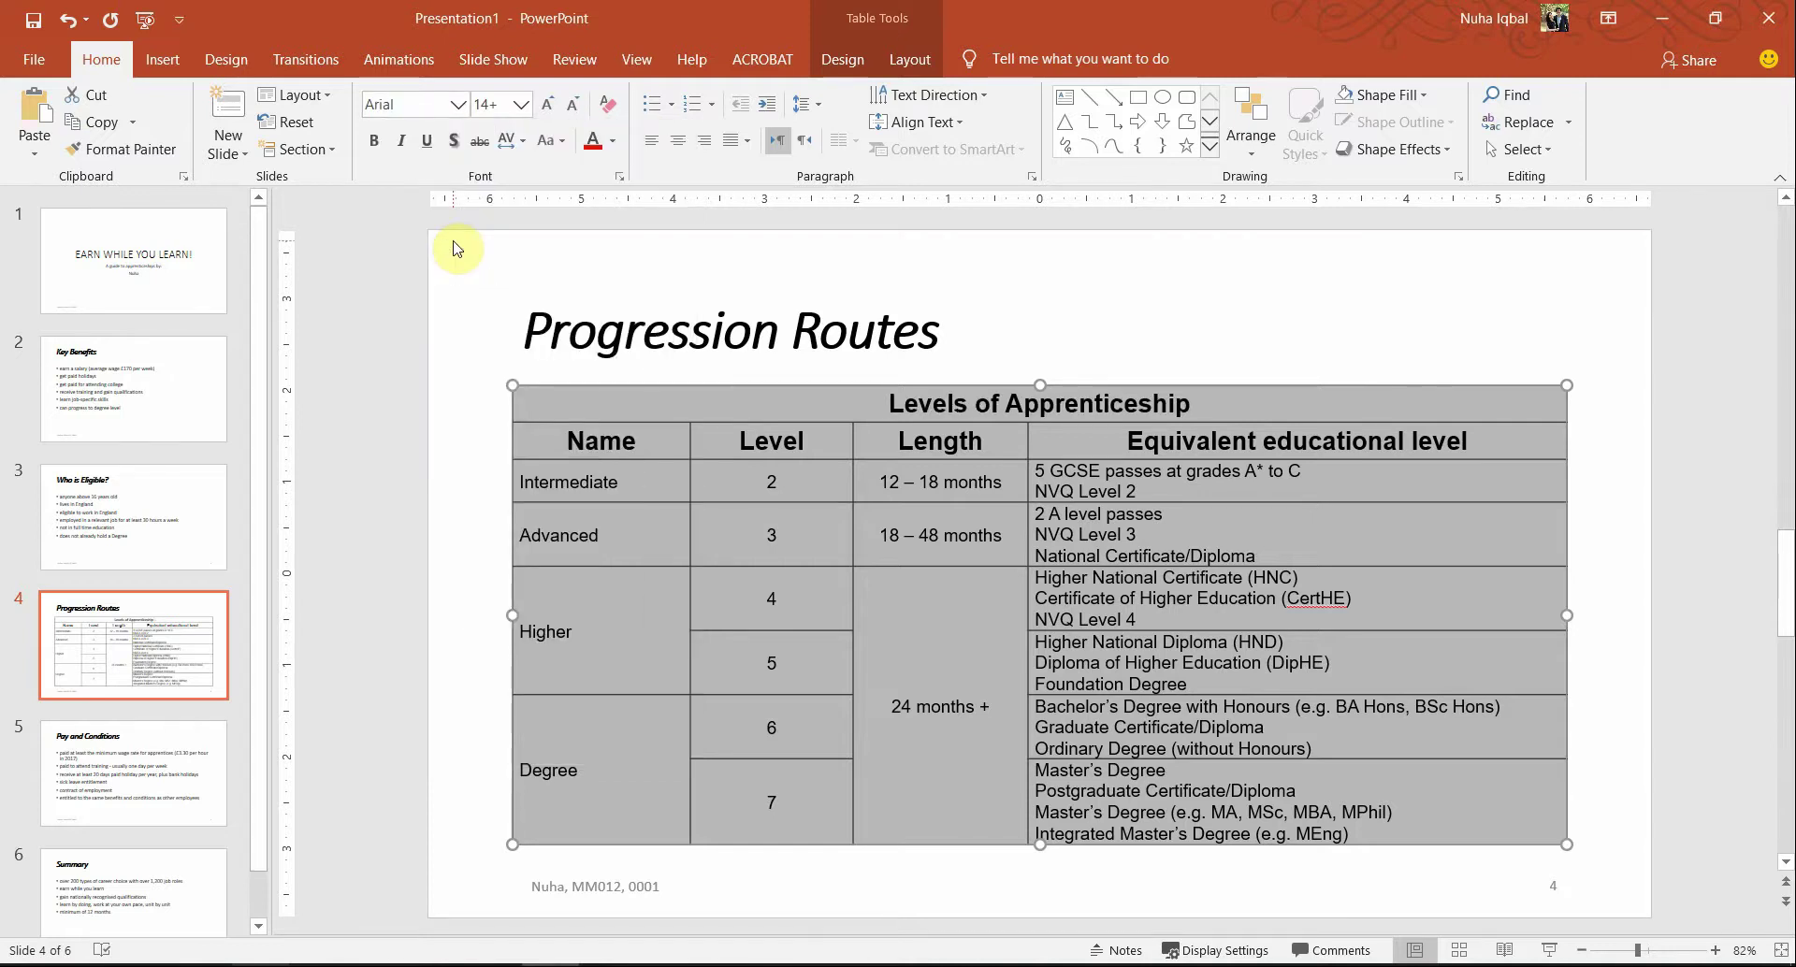
{"action": "left_click", "coordinate": [1250, 435]}
- Check the required 10–25% light grey shading in question 39 of the exam paper
{"action": "key", "text": "alt+Tab"}
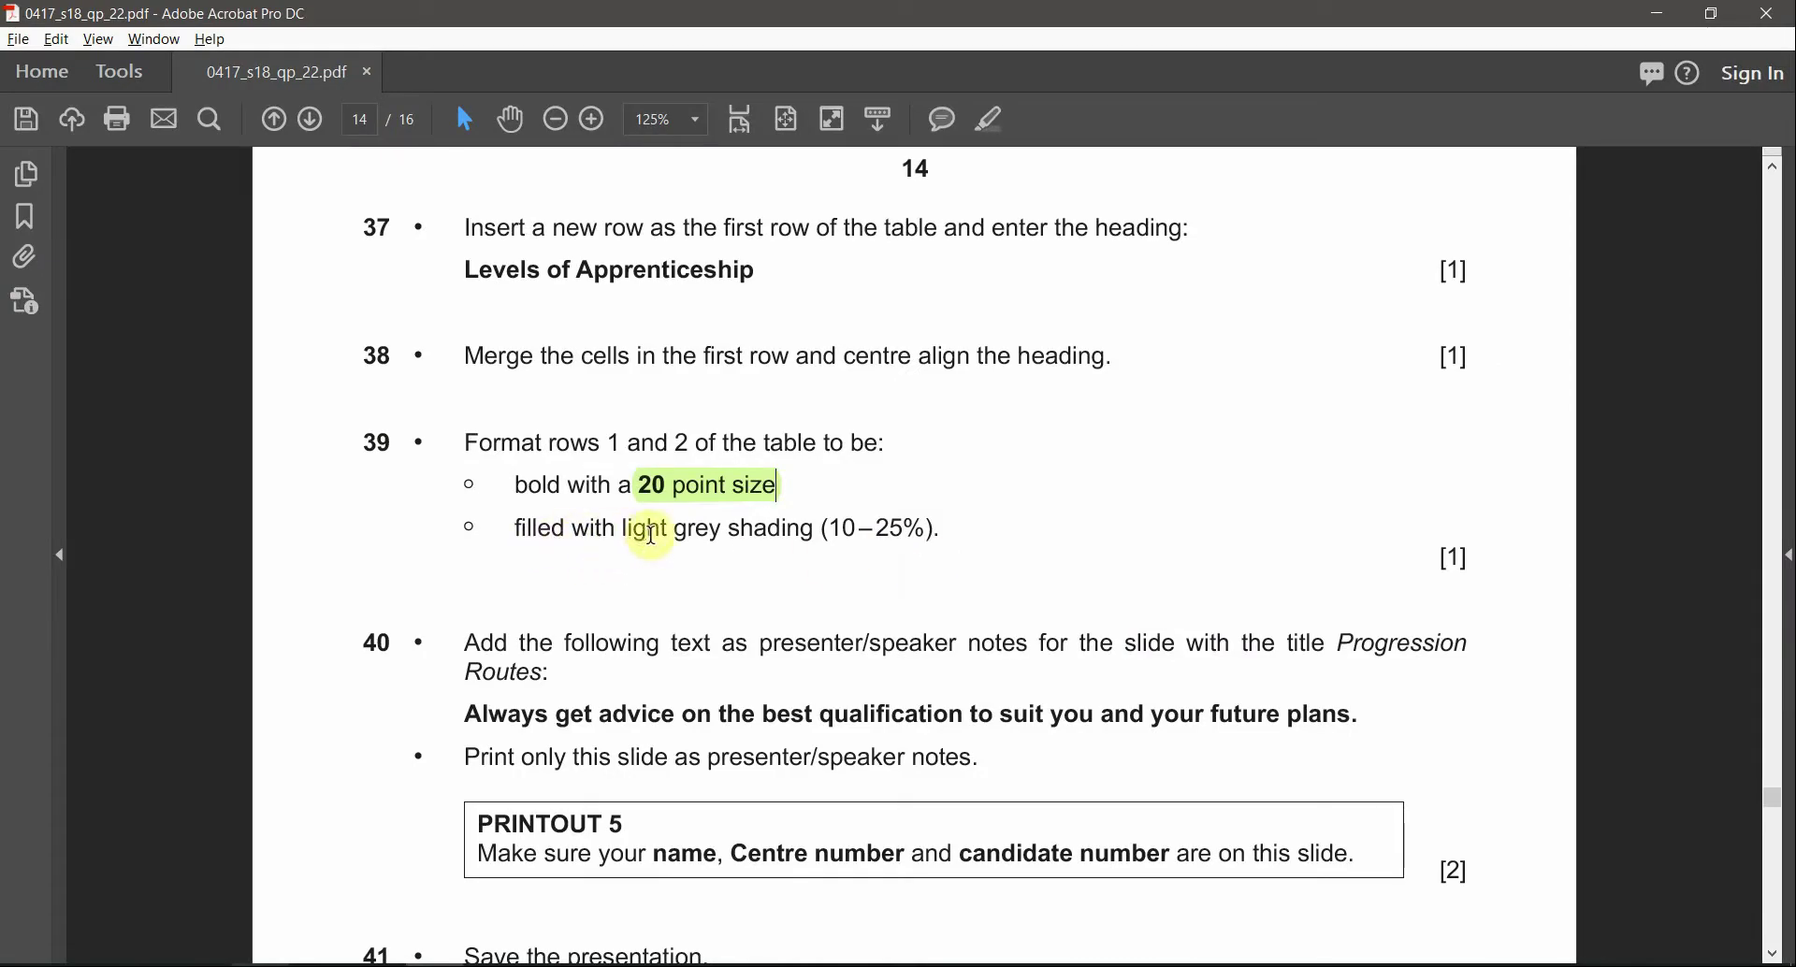
{"action": "left_click_drag", "start_coordinate": [830, 526], "coordinate": [934, 519]}
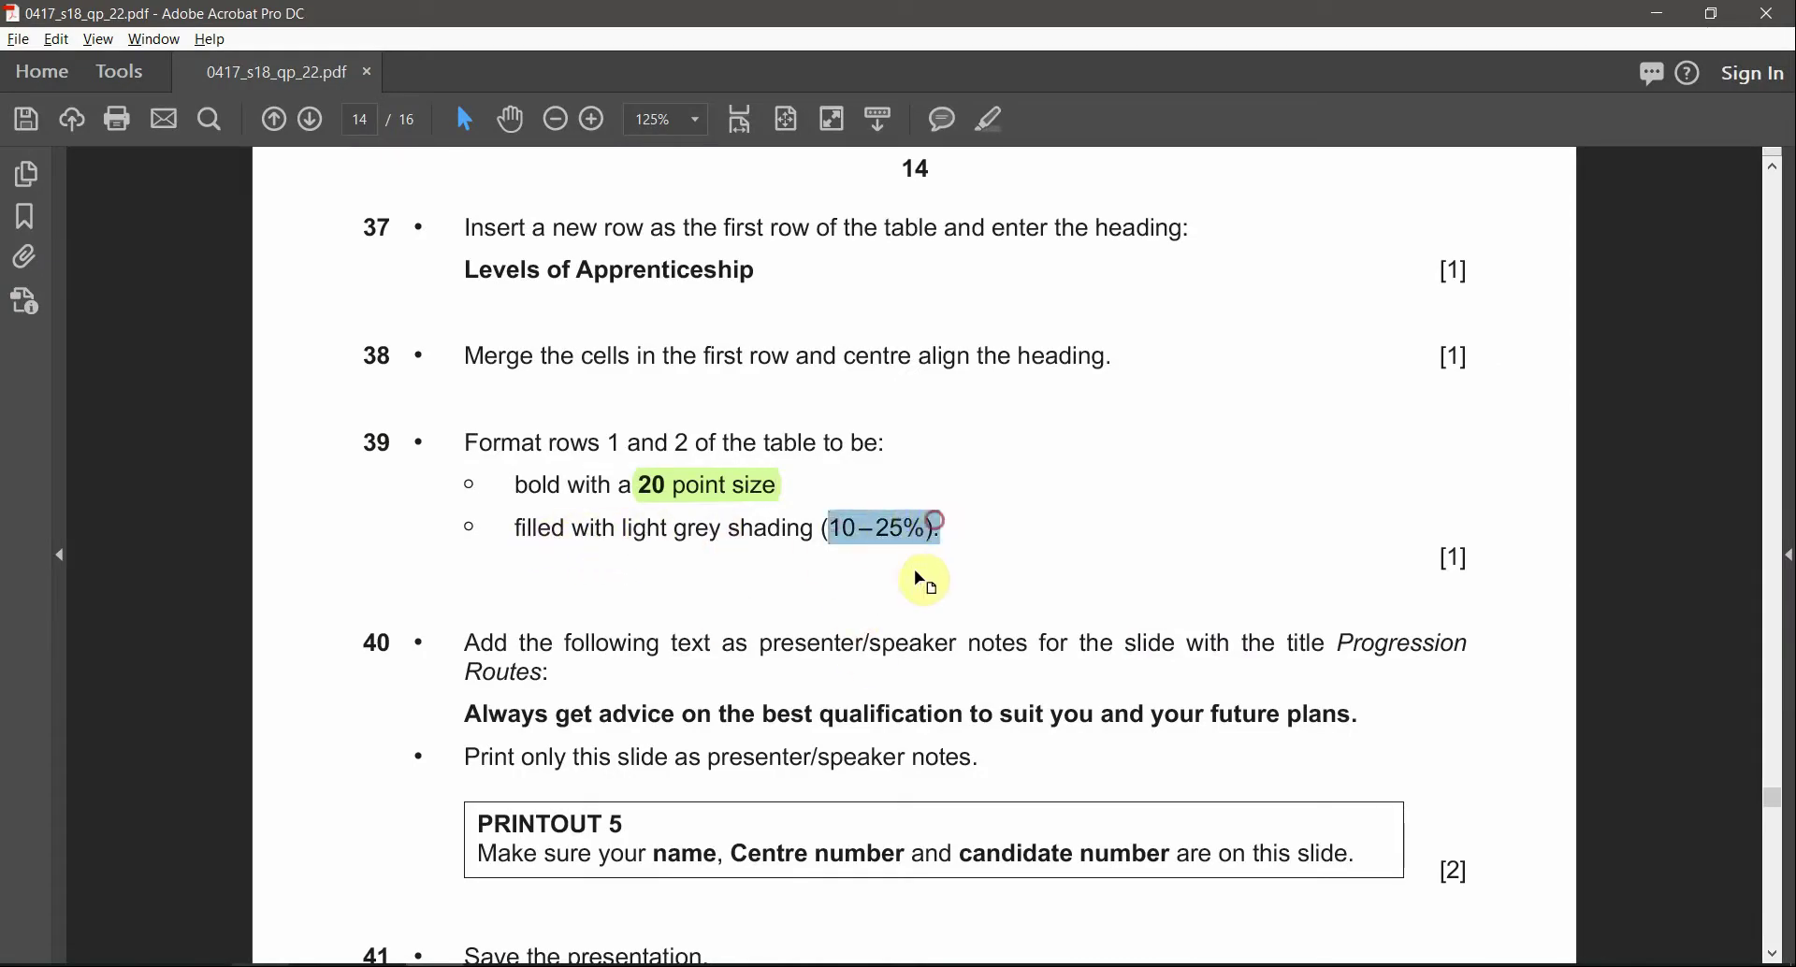
{"action": "key", "text": "alt+Tab"}
- Fill the table's first two rows with light grey shading within the 10–25% range, rechecking the exam paper
{"action": "left_click_drag", "start_coordinate": [1003, 402], "coordinate": [623, 411]}
{"action": "key", "text": "ctrl+z"}
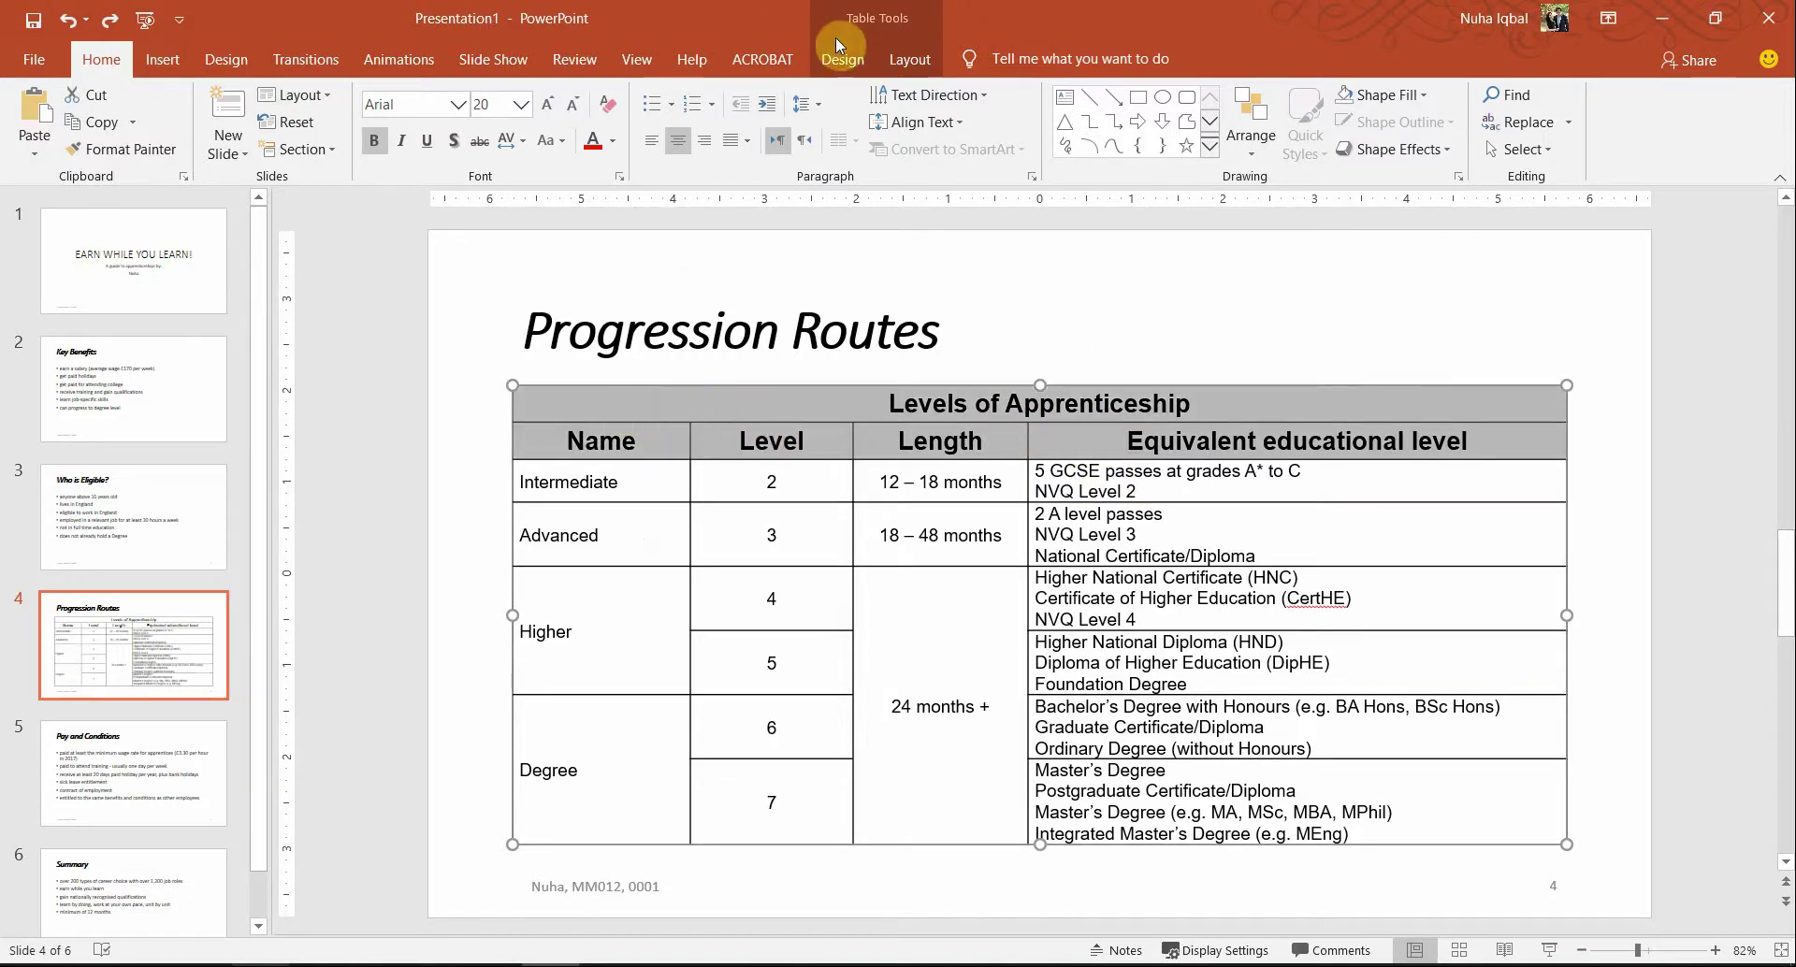
{"action": "left_click", "coordinate": [842, 59]}
{"action": "left_click", "coordinate": [909, 59]}
{"action": "left_click", "coordinate": [842, 59]}
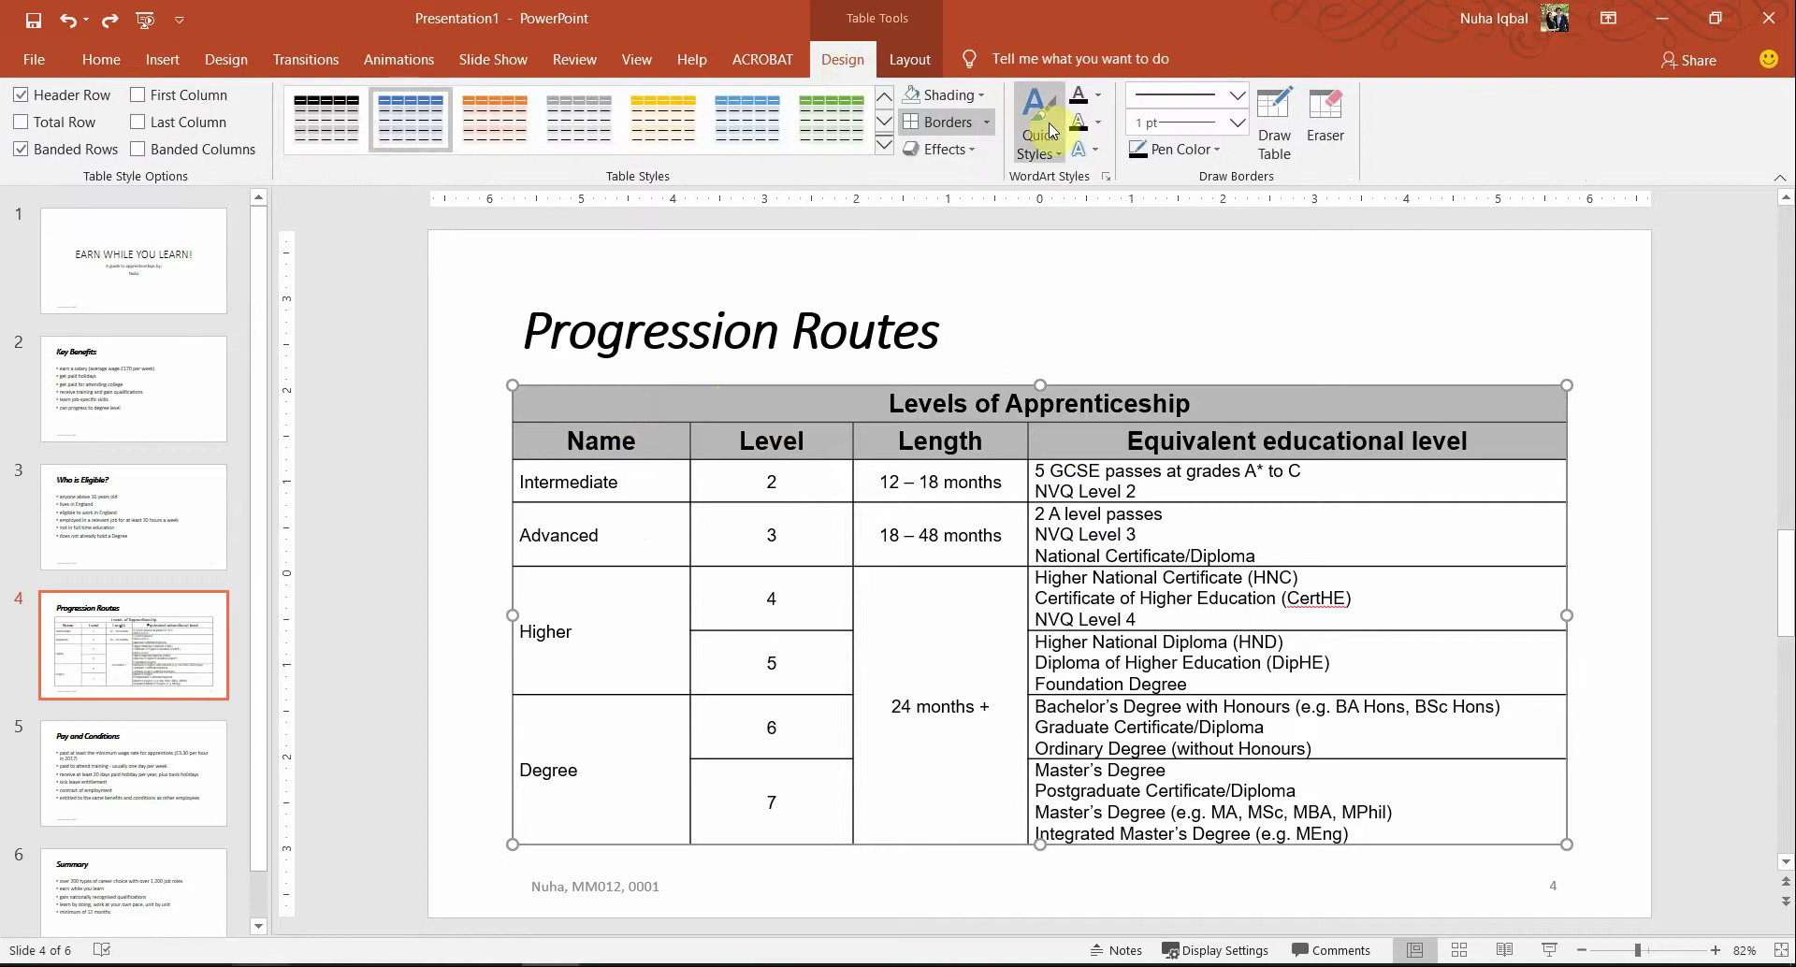
{"action": "left_click", "coordinate": [982, 101]}
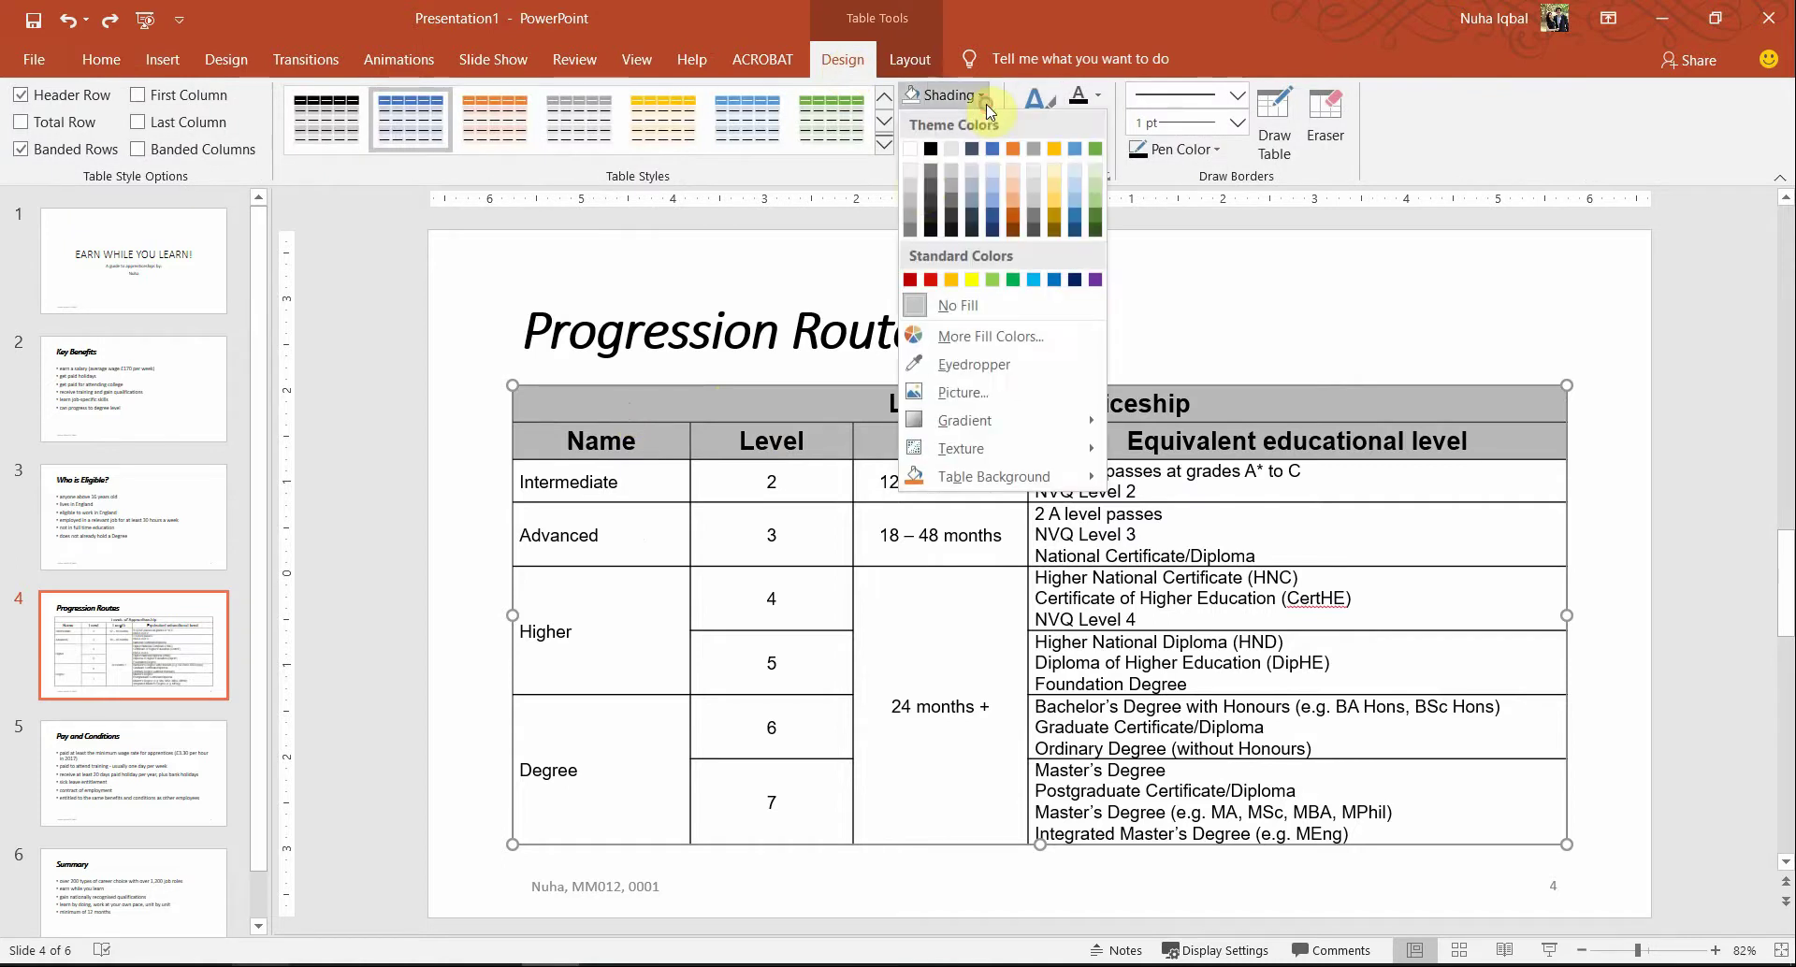
{"action": "left_click", "coordinate": [916, 190]}
{"action": "key", "text": "alt+Tab"}
{"action": "key", "text": "alt+Tab"}
{"action": "key", "text": "alt+Tab"}
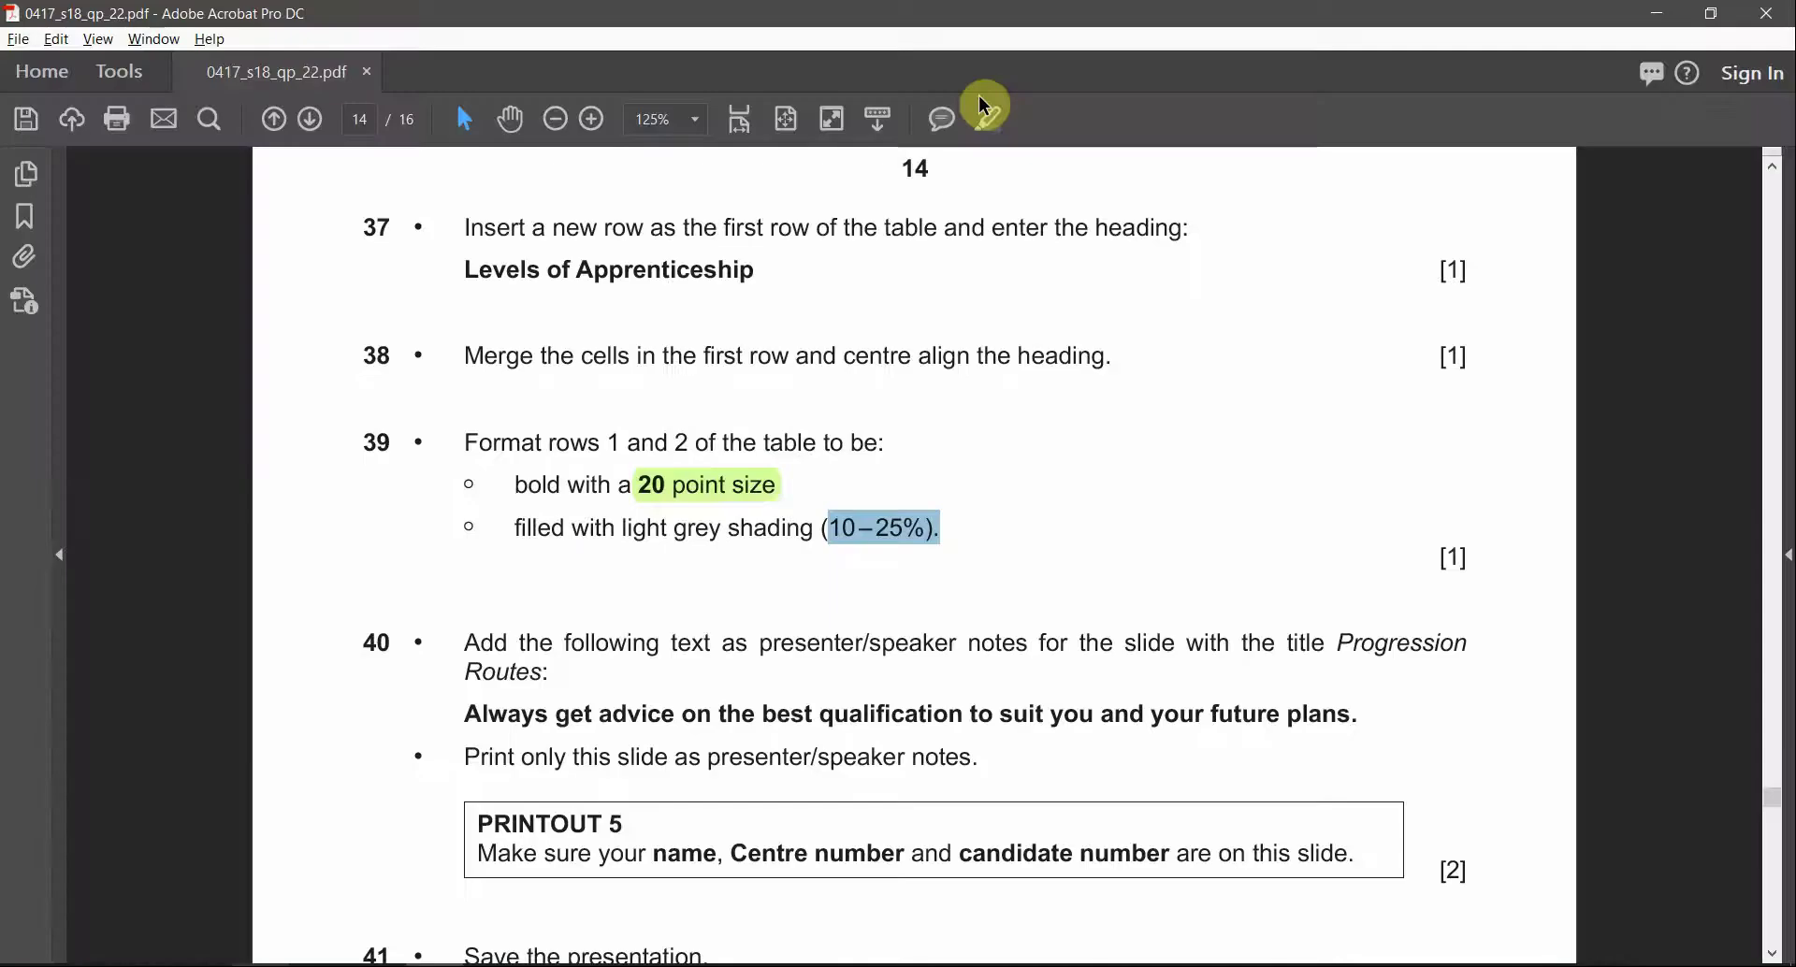
{"action": "key", "text": "alt+Tab"}
{"action": "left_click", "coordinate": [981, 94]}
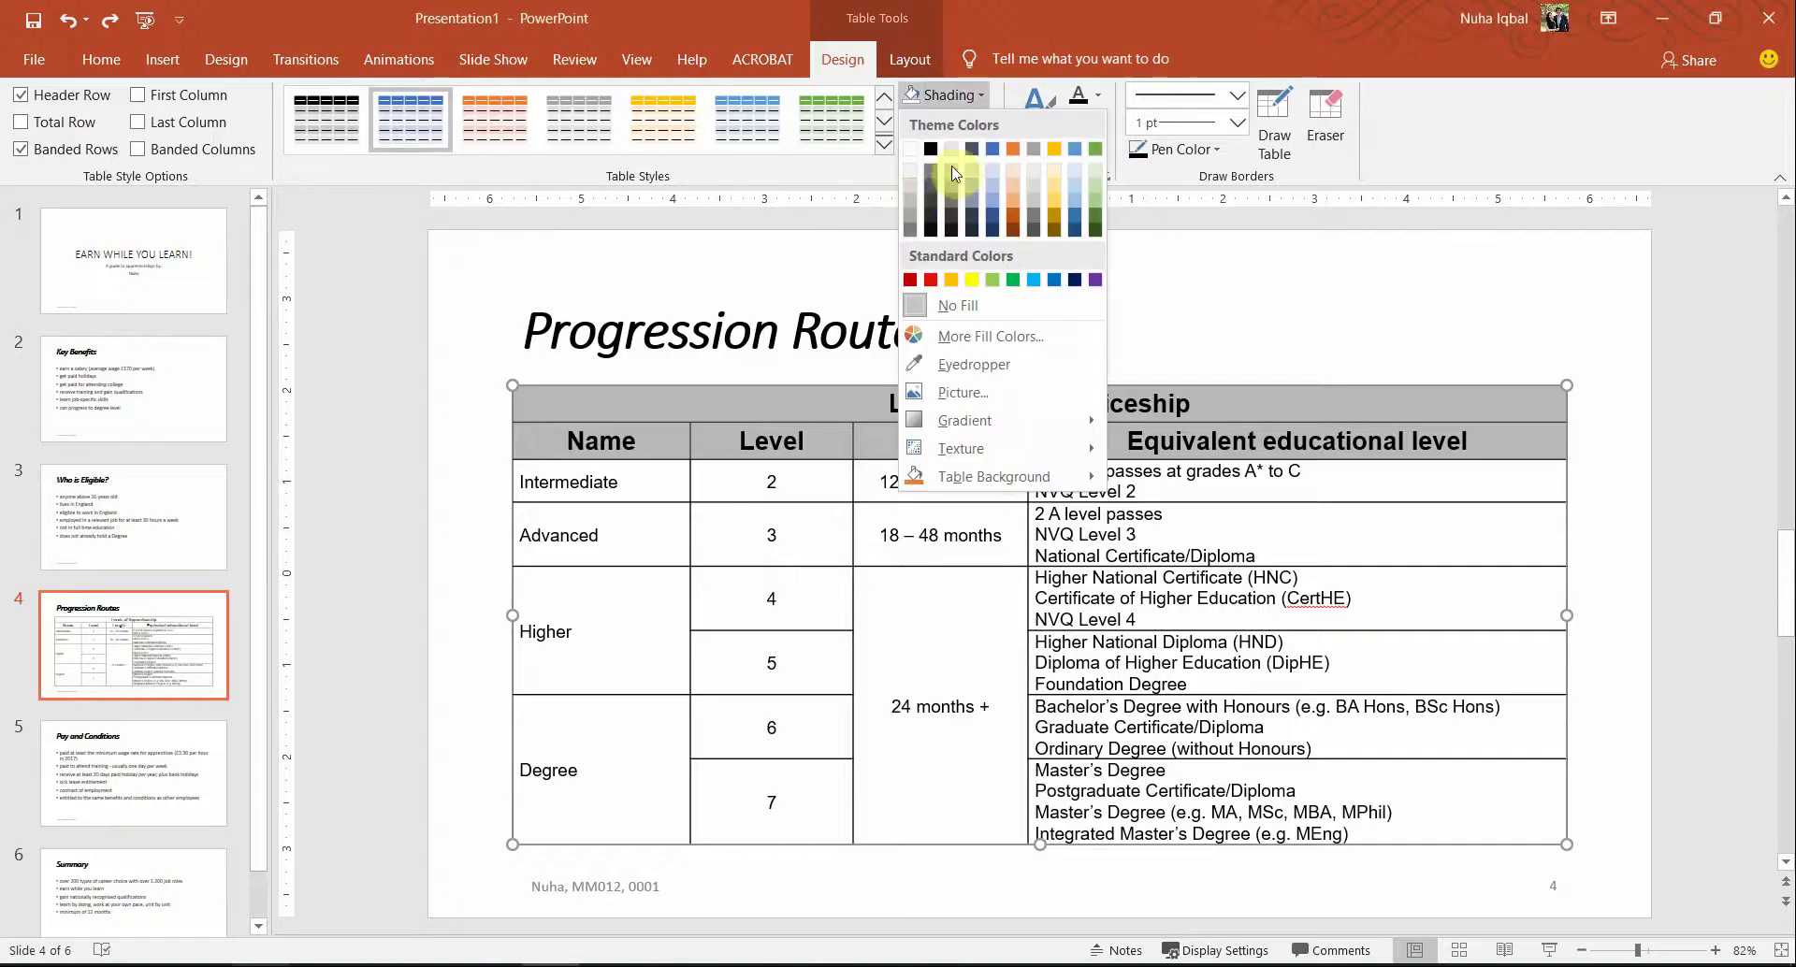
{"action": "left_click", "coordinate": [907, 182]}
{"action": "left_click", "coordinate": [1092, 457]}
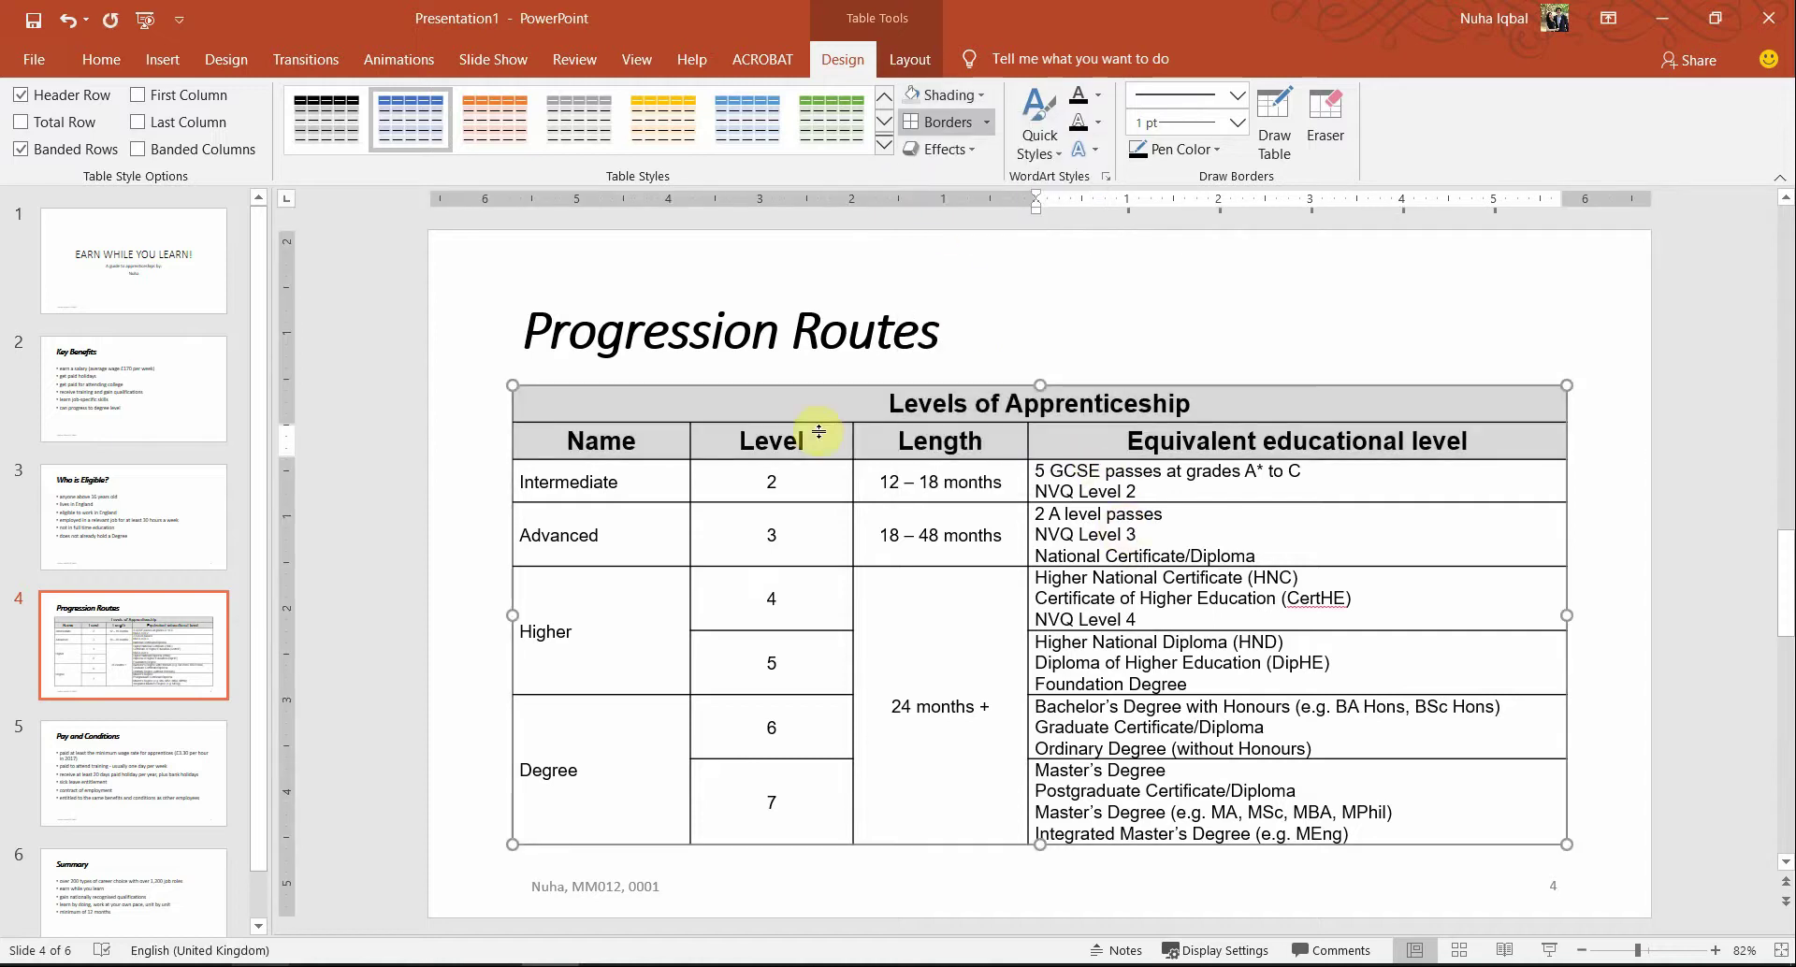
- Inspect the shaded rows and check the font settings of the Intermediate cell
{"action": "left_click_drag", "start_coordinate": [873, 417], "coordinate": [1106, 441]}
{"action": "left_click", "coordinate": [1073, 586]}
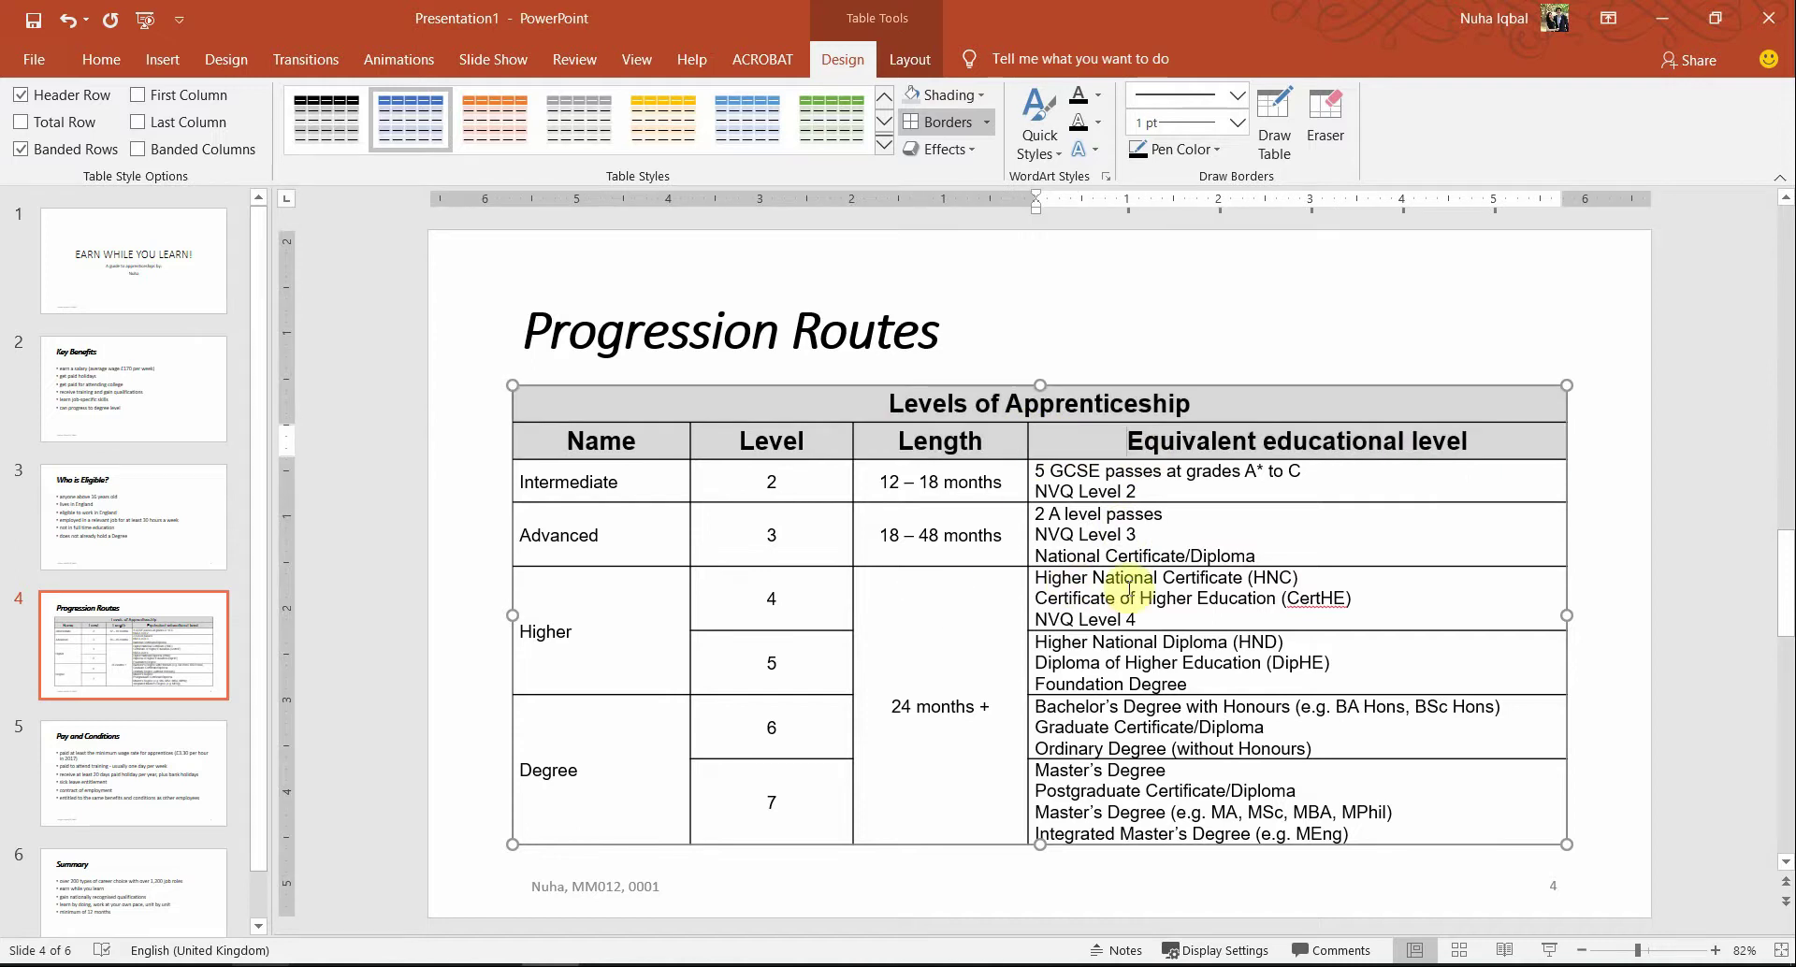
{"action": "left_click", "coordinate": [640, 490]}
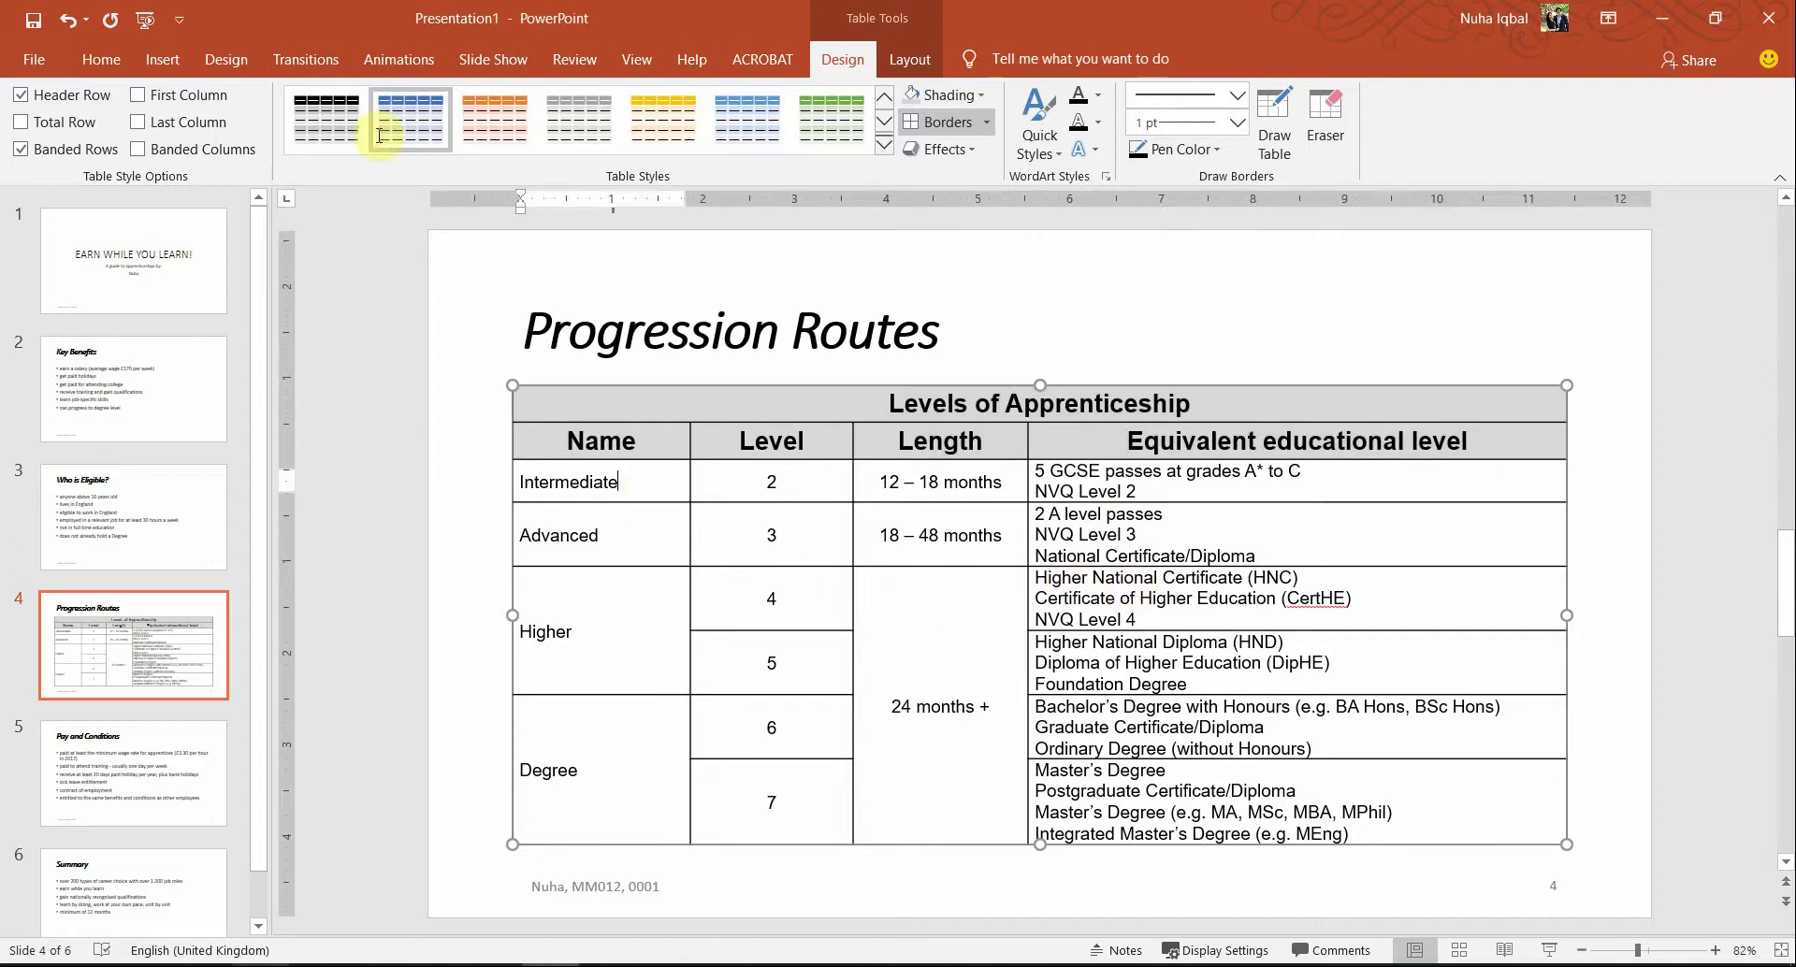
{"action": "left_click", "coordinate": [101, 61]}
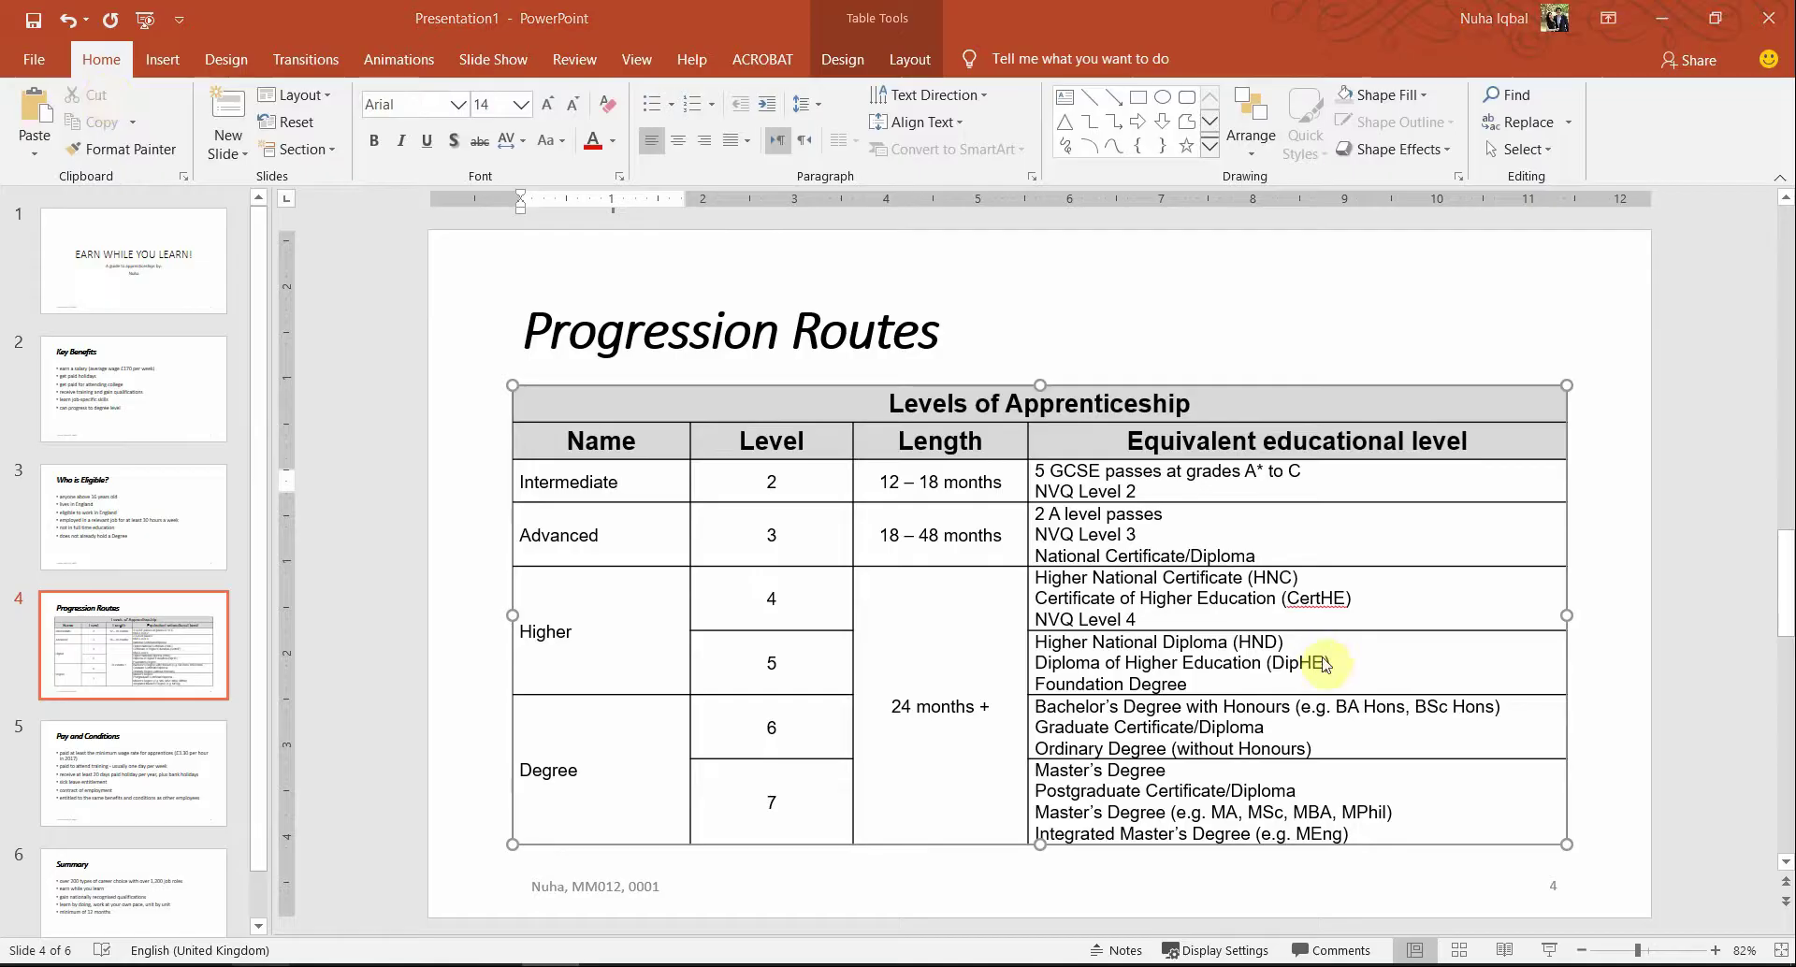
- Switch to the exam paper in Acrobat, highlight the 10–25% shading requirement in question 39 and read question 40
{"action": "key", "text": "alt+Tab"}
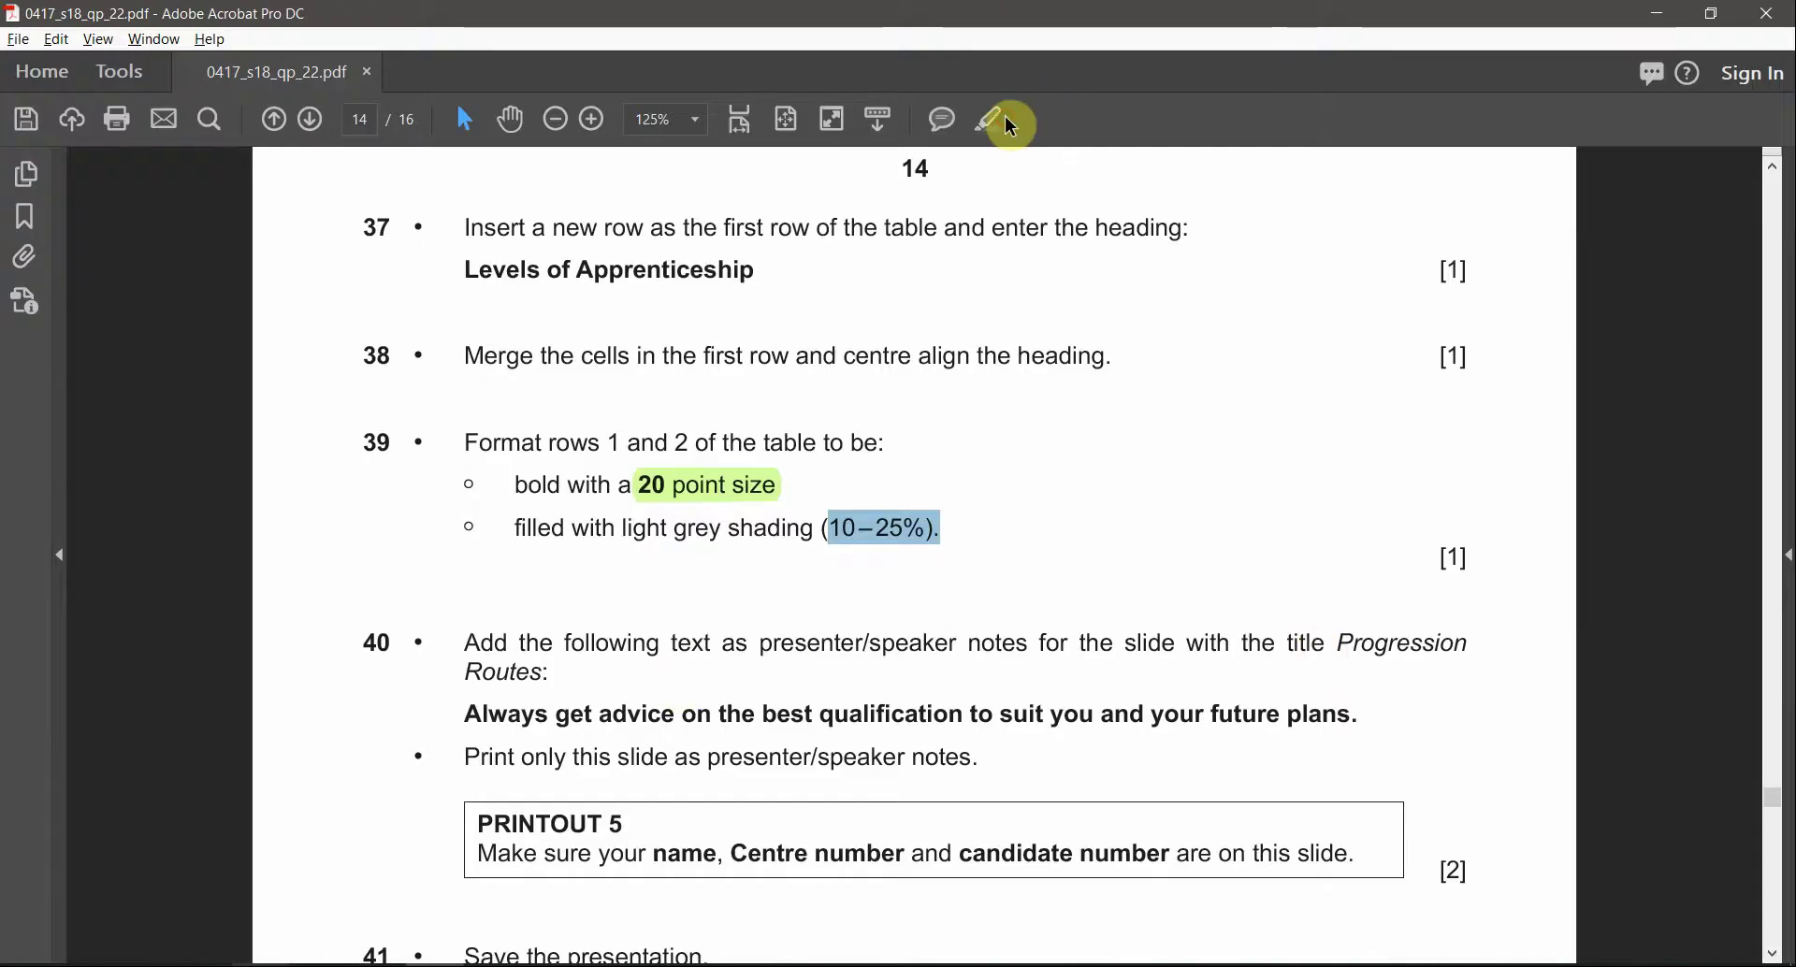
{"action": "left_click", "coordinate": [992, 119]}
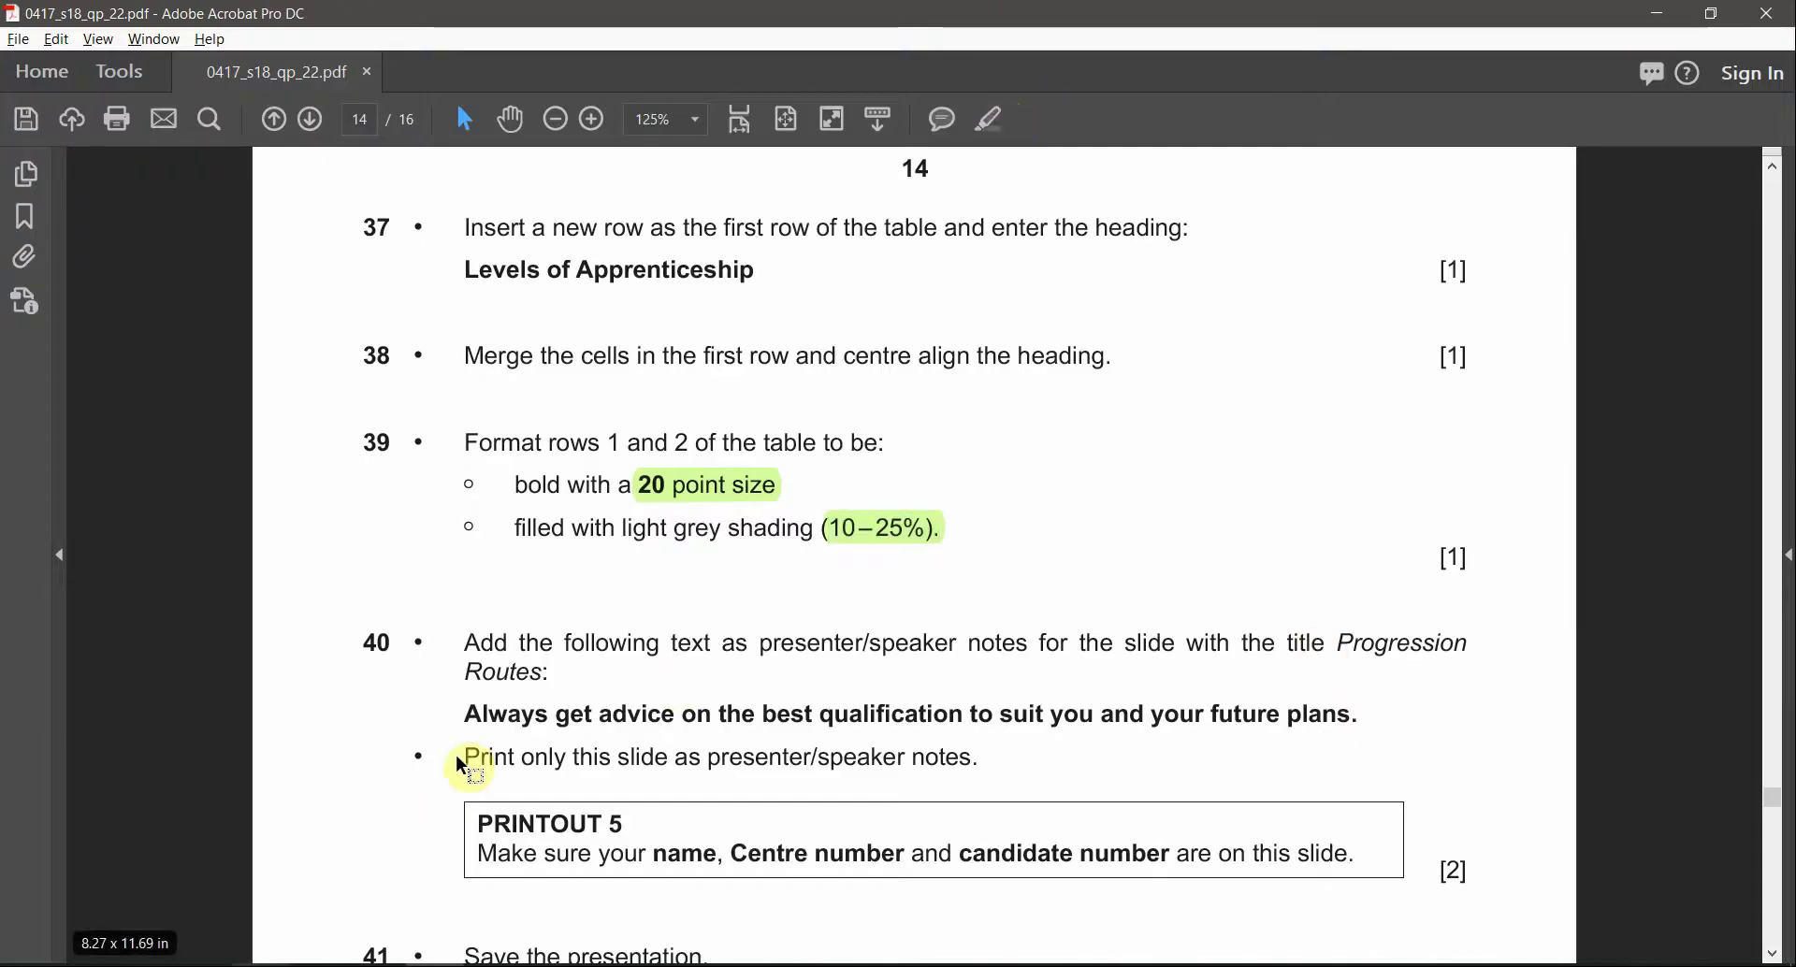
{"action": "scroll", "coordinate": [833, 569], "scroll_direction": "down", "scroll_amount": 1}
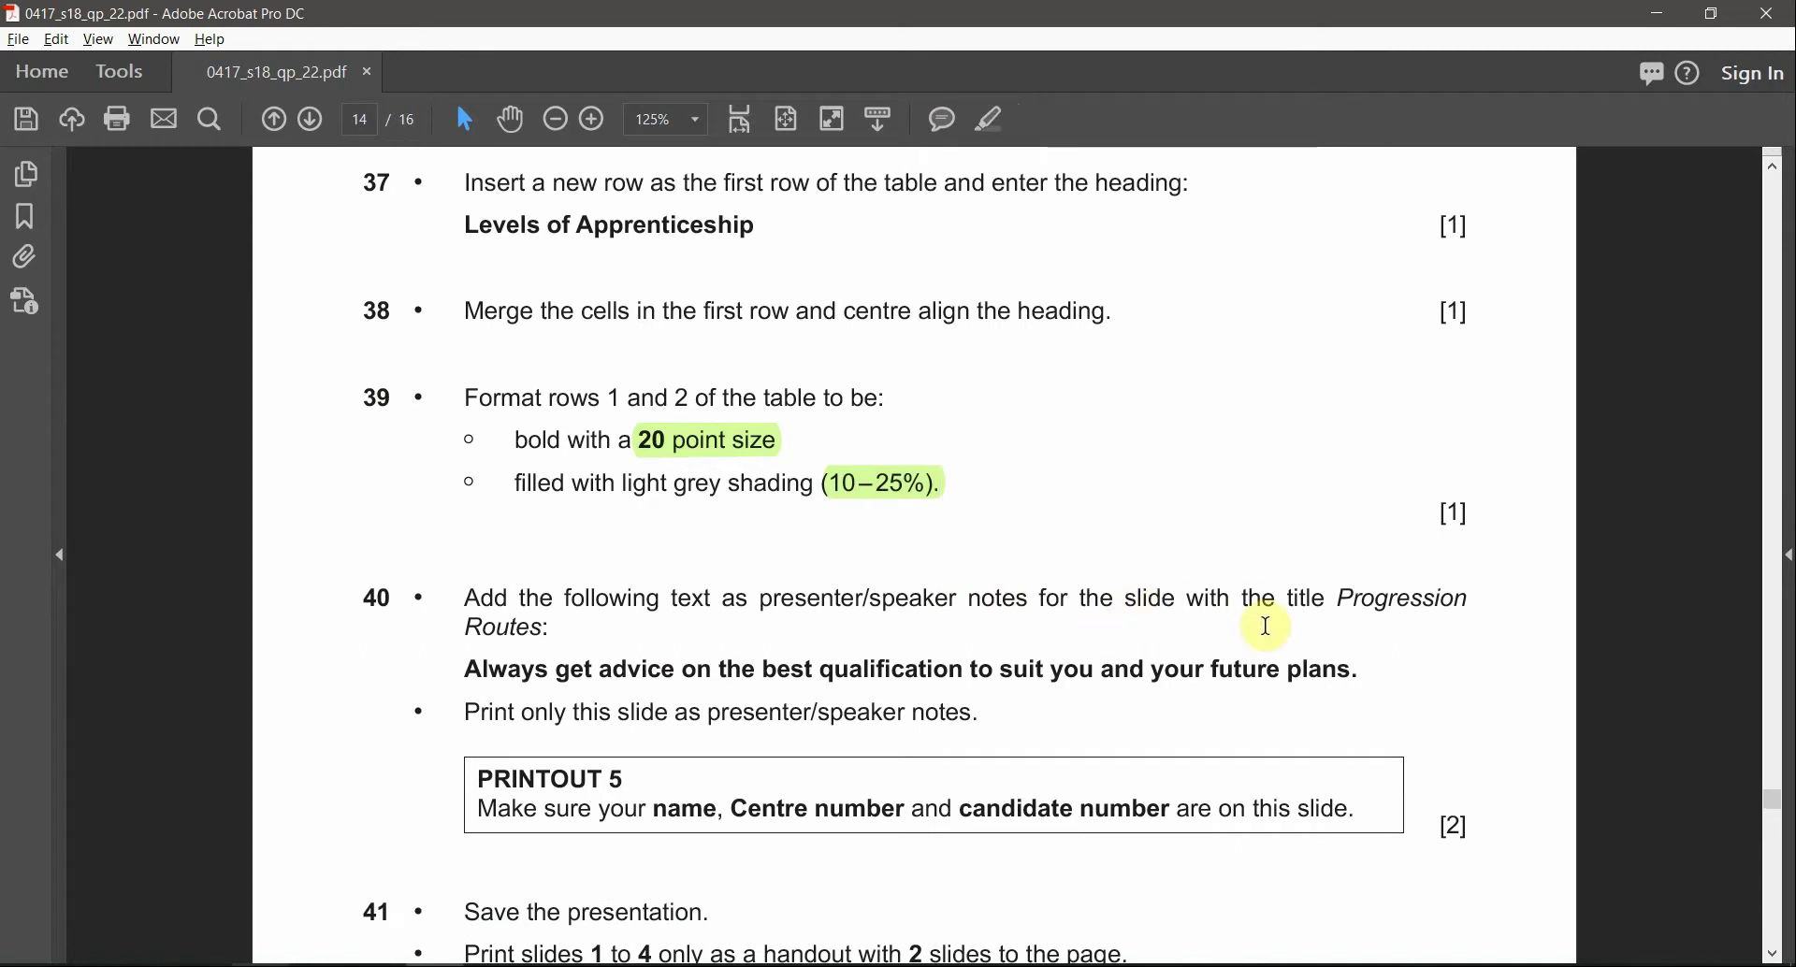
{"action": "scroll", "coordinate": [739, 709], "scroll_direction": "down", "scroll_amount": 2}
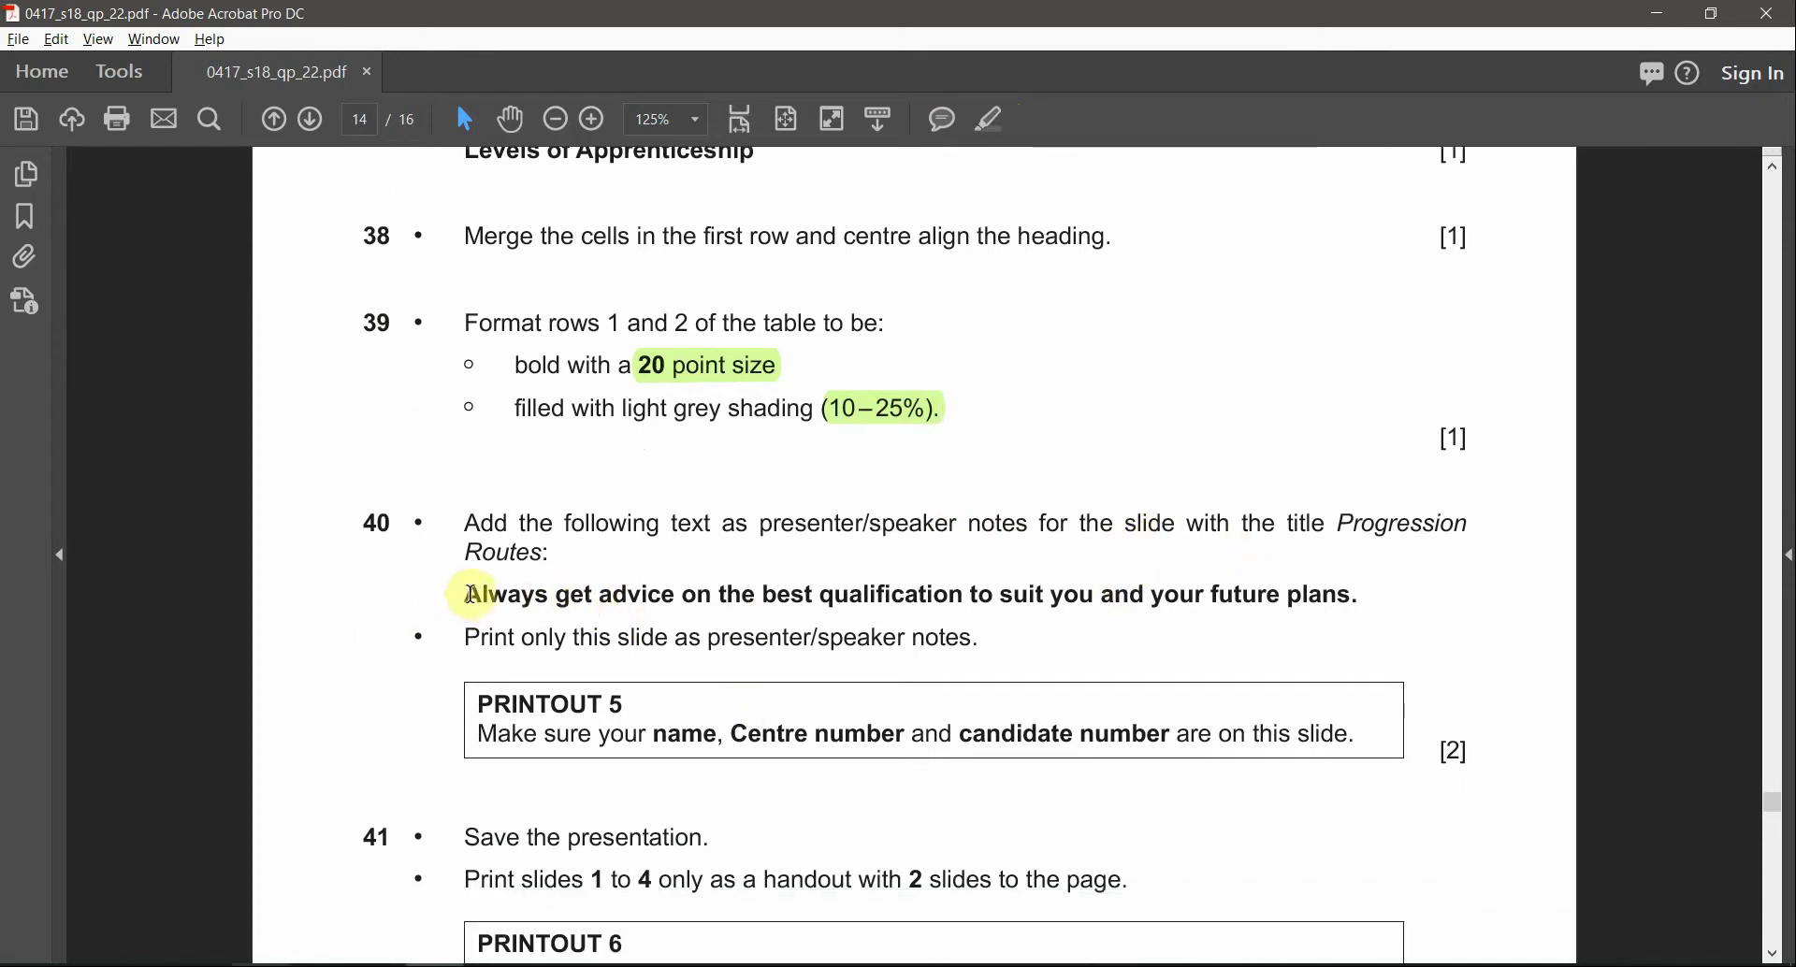
- Copy the sentence "Always get advice on the best qualification to suit you and your future plans." into the Progression Routes slide's speaker notes in PowerPoint
{"action": "left_click_drag", "start_coordinate": [468, 595], "coordinate": [1326, 598]}
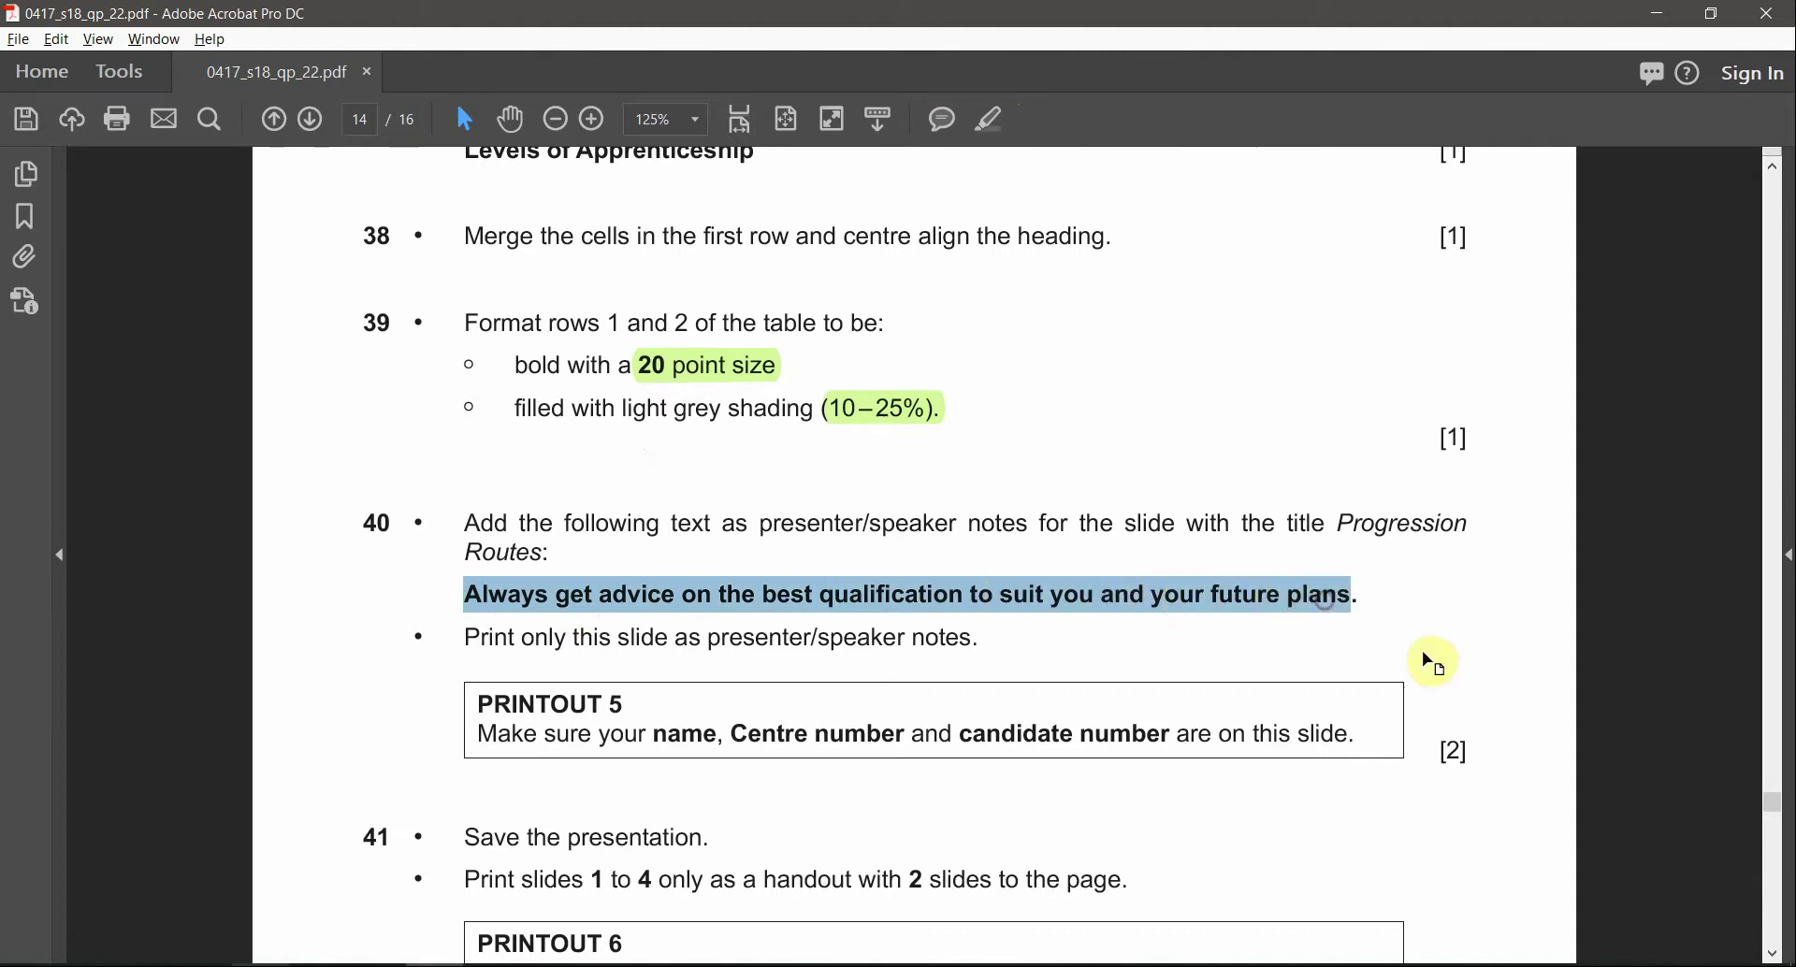
{"action": "left_click", "coordinate": [1386, 601]}
{"action": "left_click_drag", "start_coordinate": [1377, 599], "coordinate": [468, 595]}
{"action": "key", "text": "ctrl+c"}
{"action": "key", "text": "alt+Tab"}
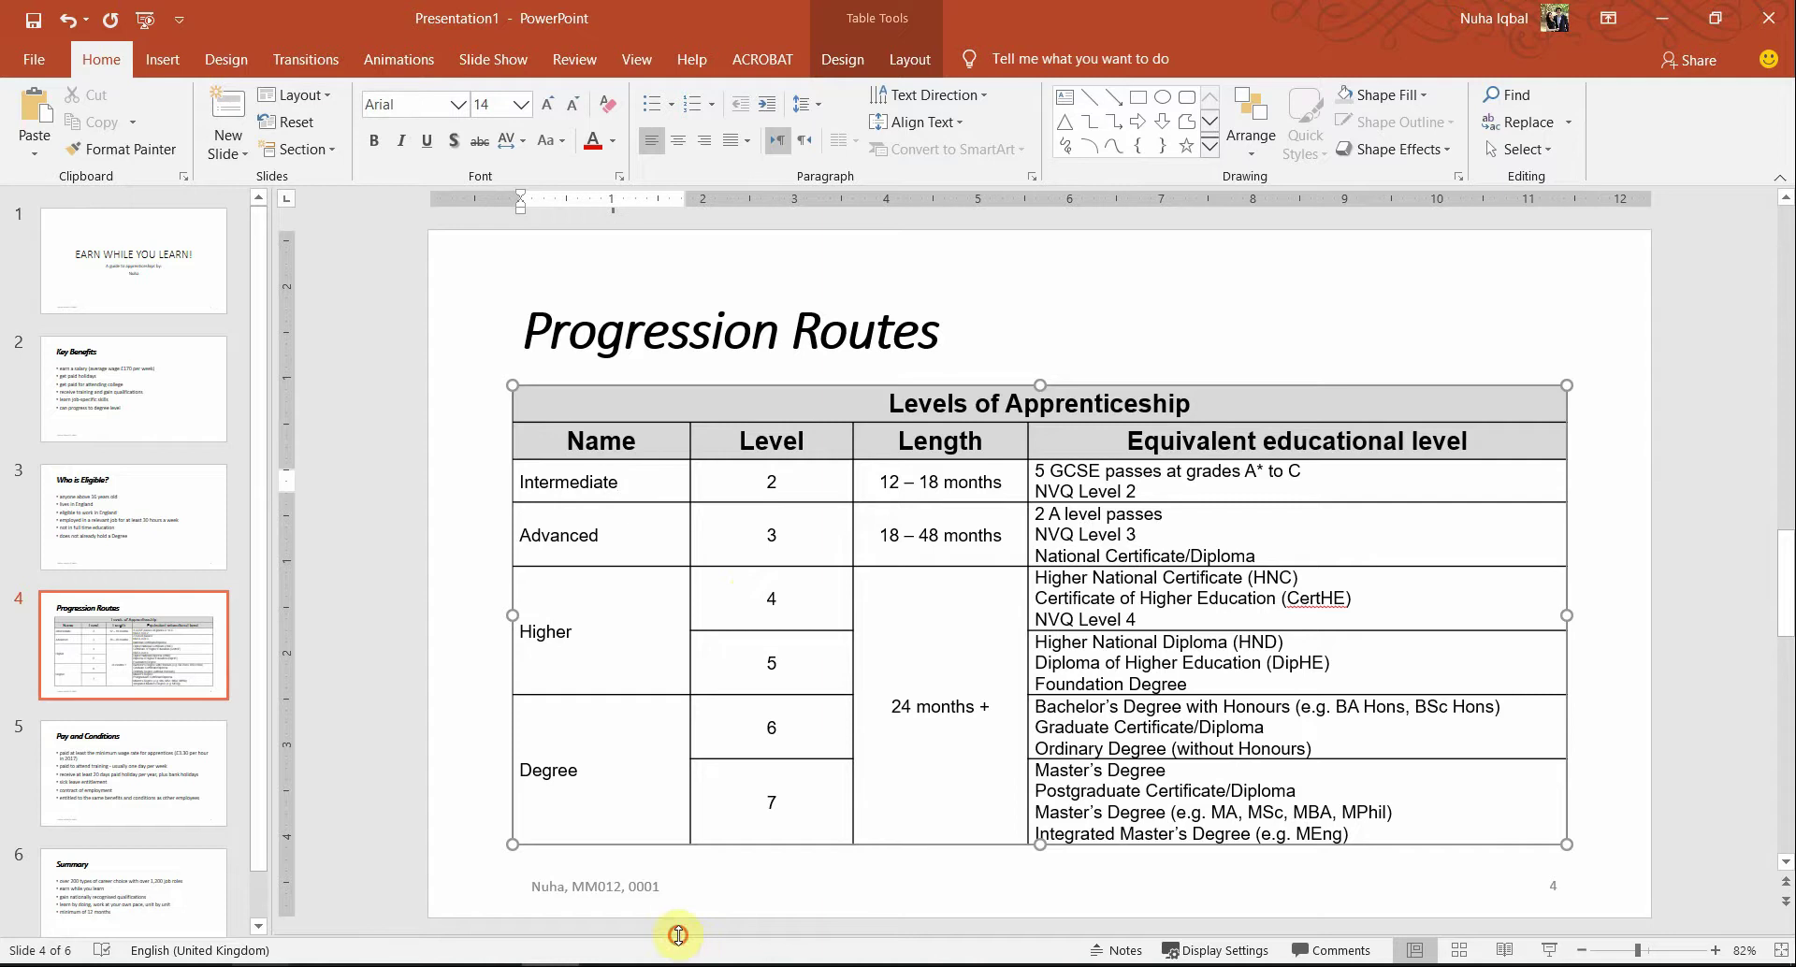
{"action": "left_click_drag", "start_coordinate": [683, 926], "coordinate": [673, 845]}
{"action": "left_click", "coordinate": [557, 887]}
{"action": "key", "text": "ctrl+v"}
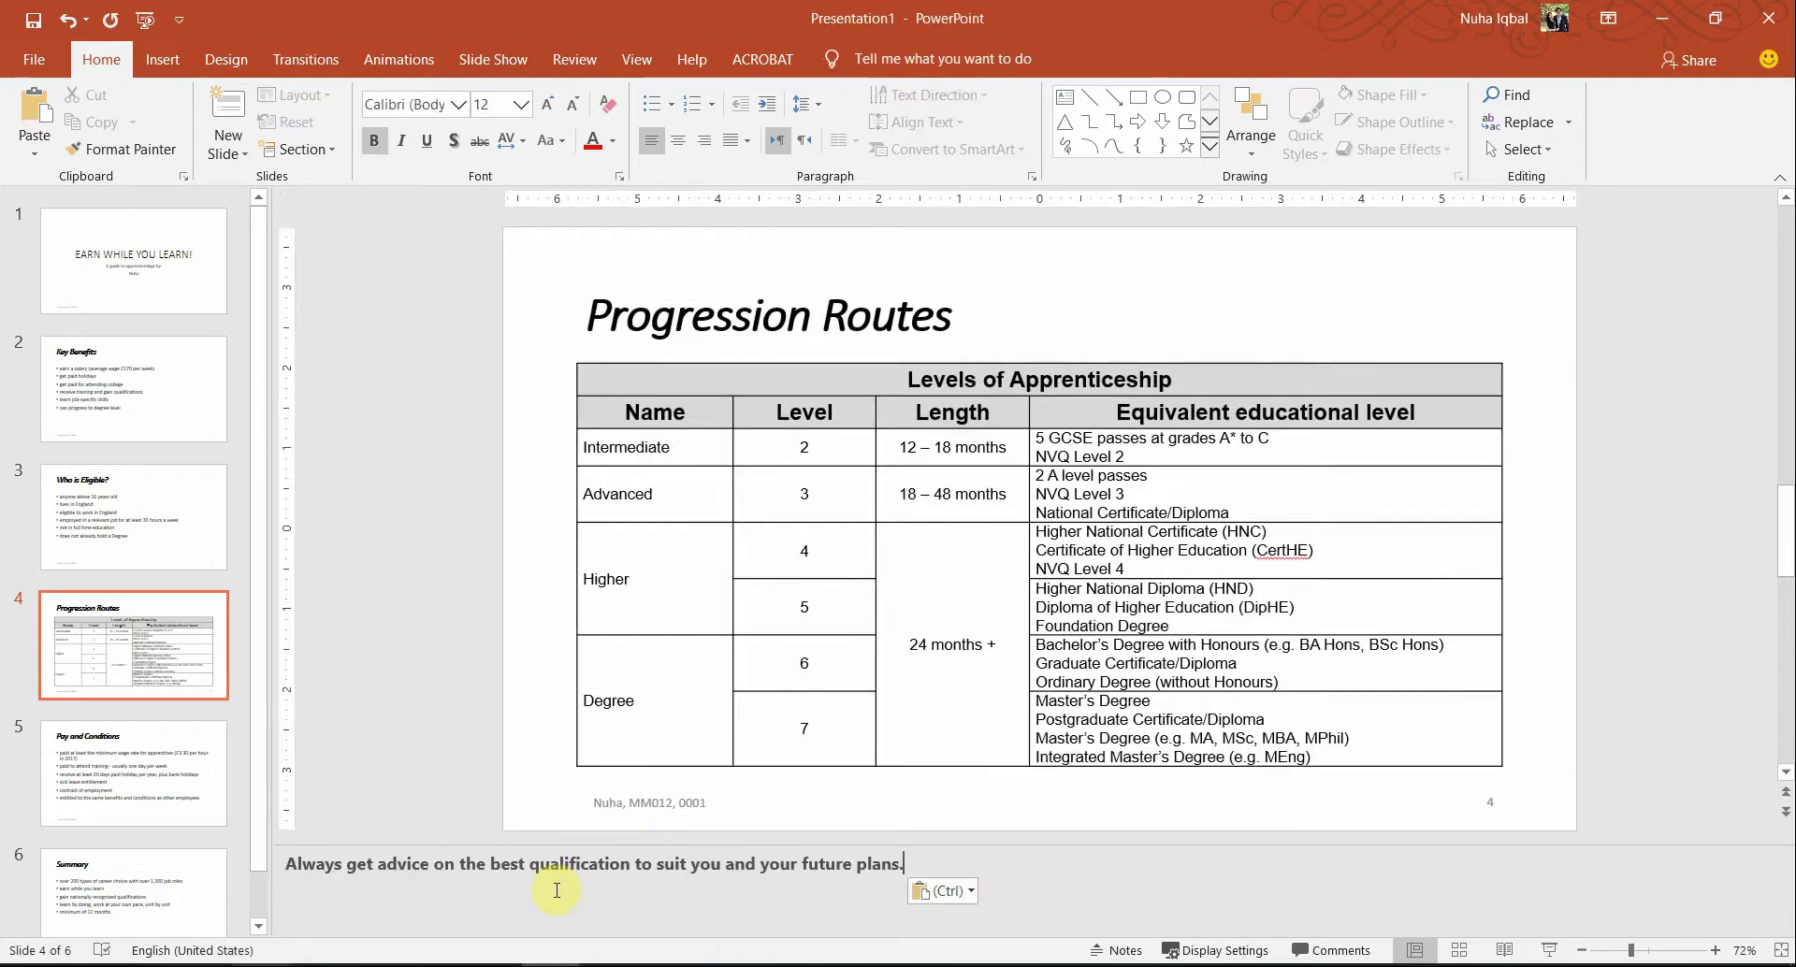
- Switch to the exam paper in Acrobat and highlight the PRINTOUT 5 heading under question 40
{"action": "key", "text": "alt+Tab"}
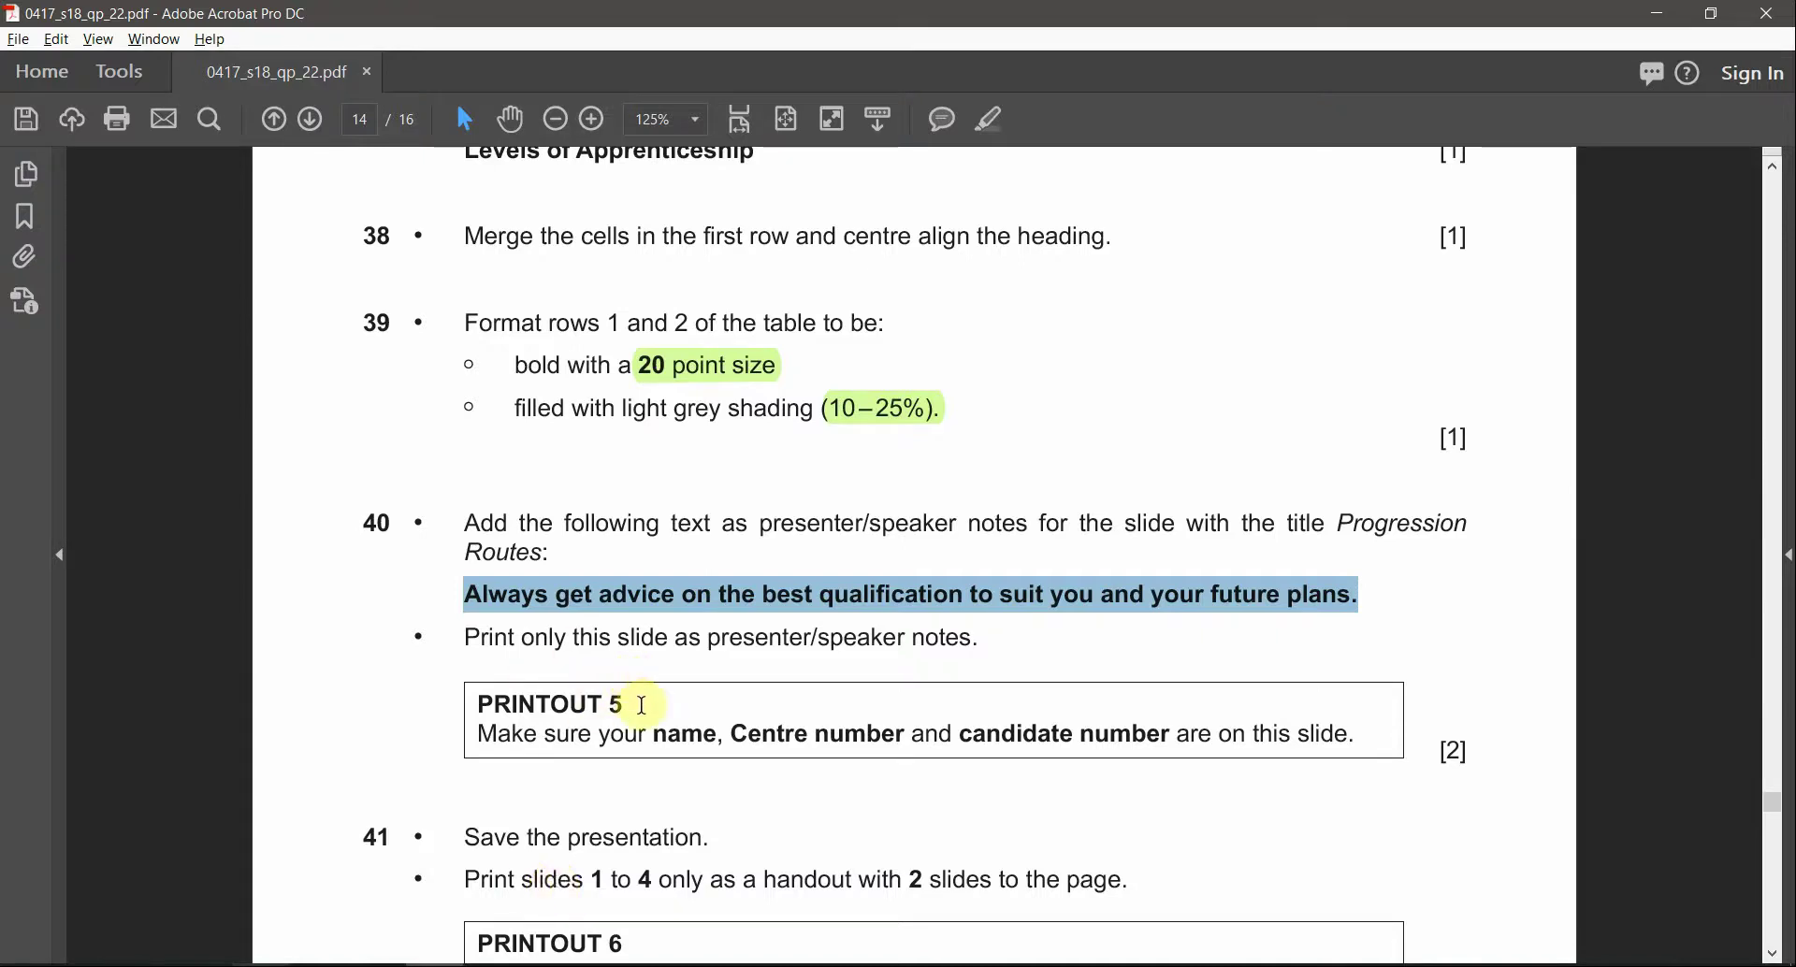
{"action": "left_click_drag", "start_coordinate": [643, 707], "coordinate": [481, 705]}
{"action": "left_click", "coordinate": [988, 123]}
- Return to PowerPoint, open the print settings and check the slide range and printer options
{"action": "key", "text": "alt+Tab"}
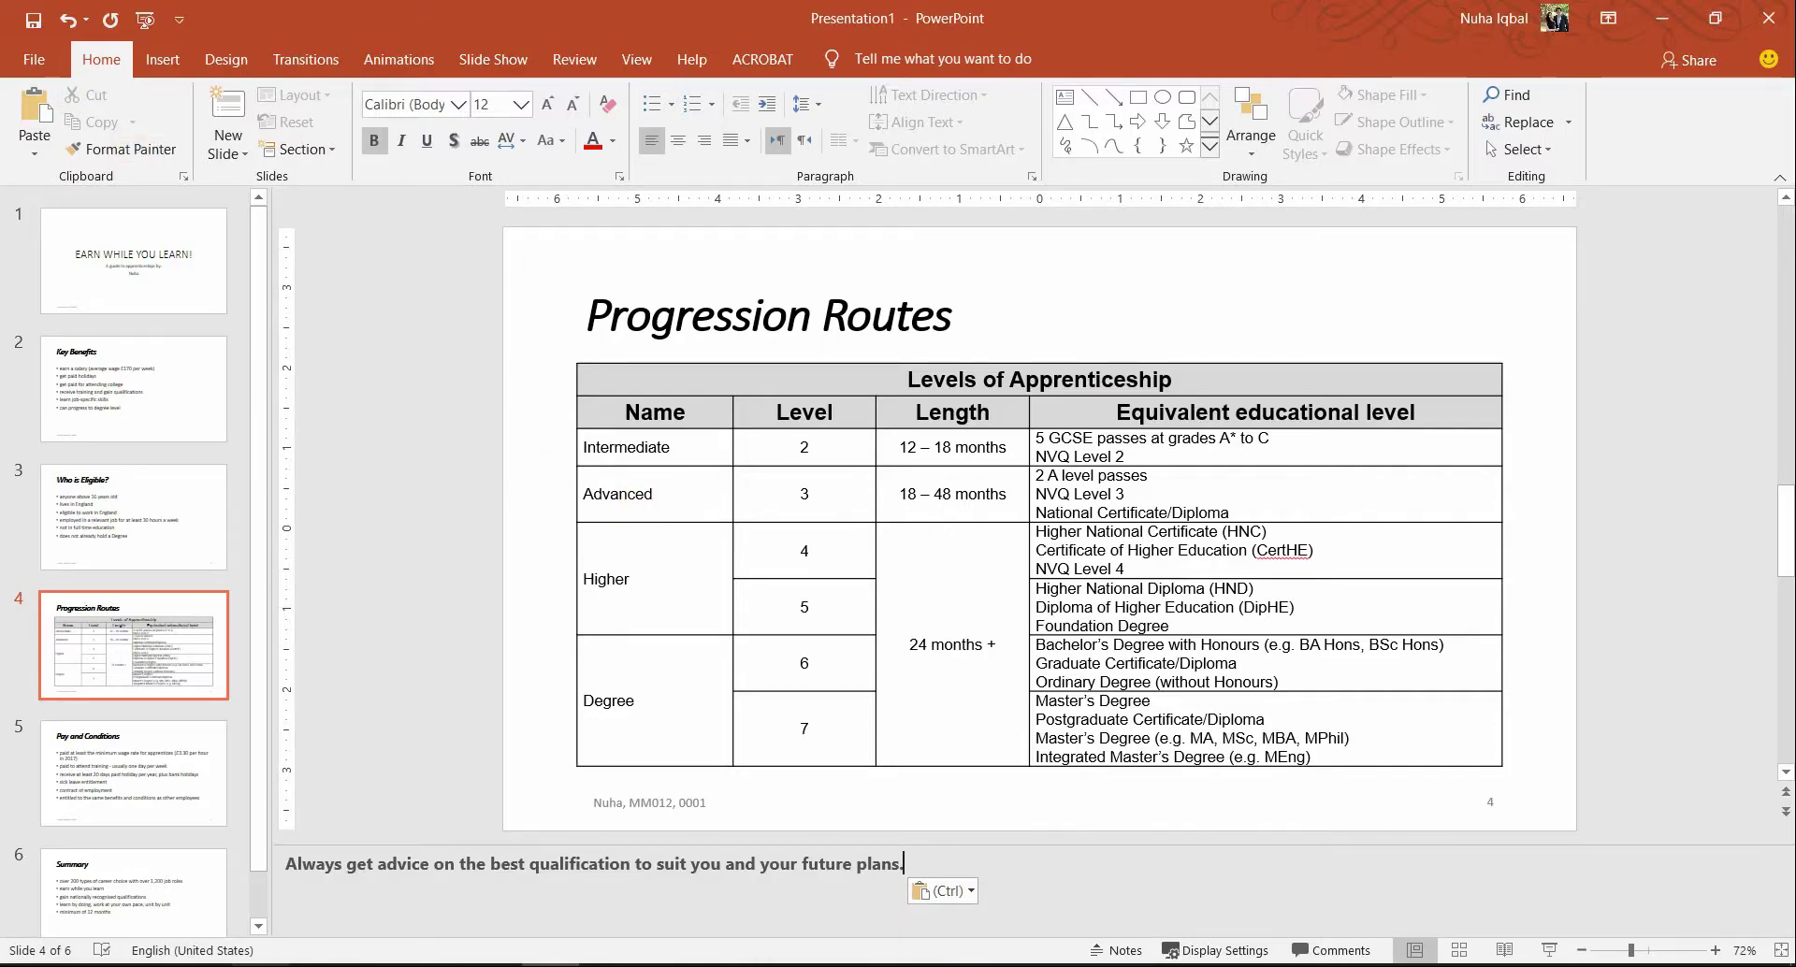
{"action": "left_click", "coordinate": [34, 59]}
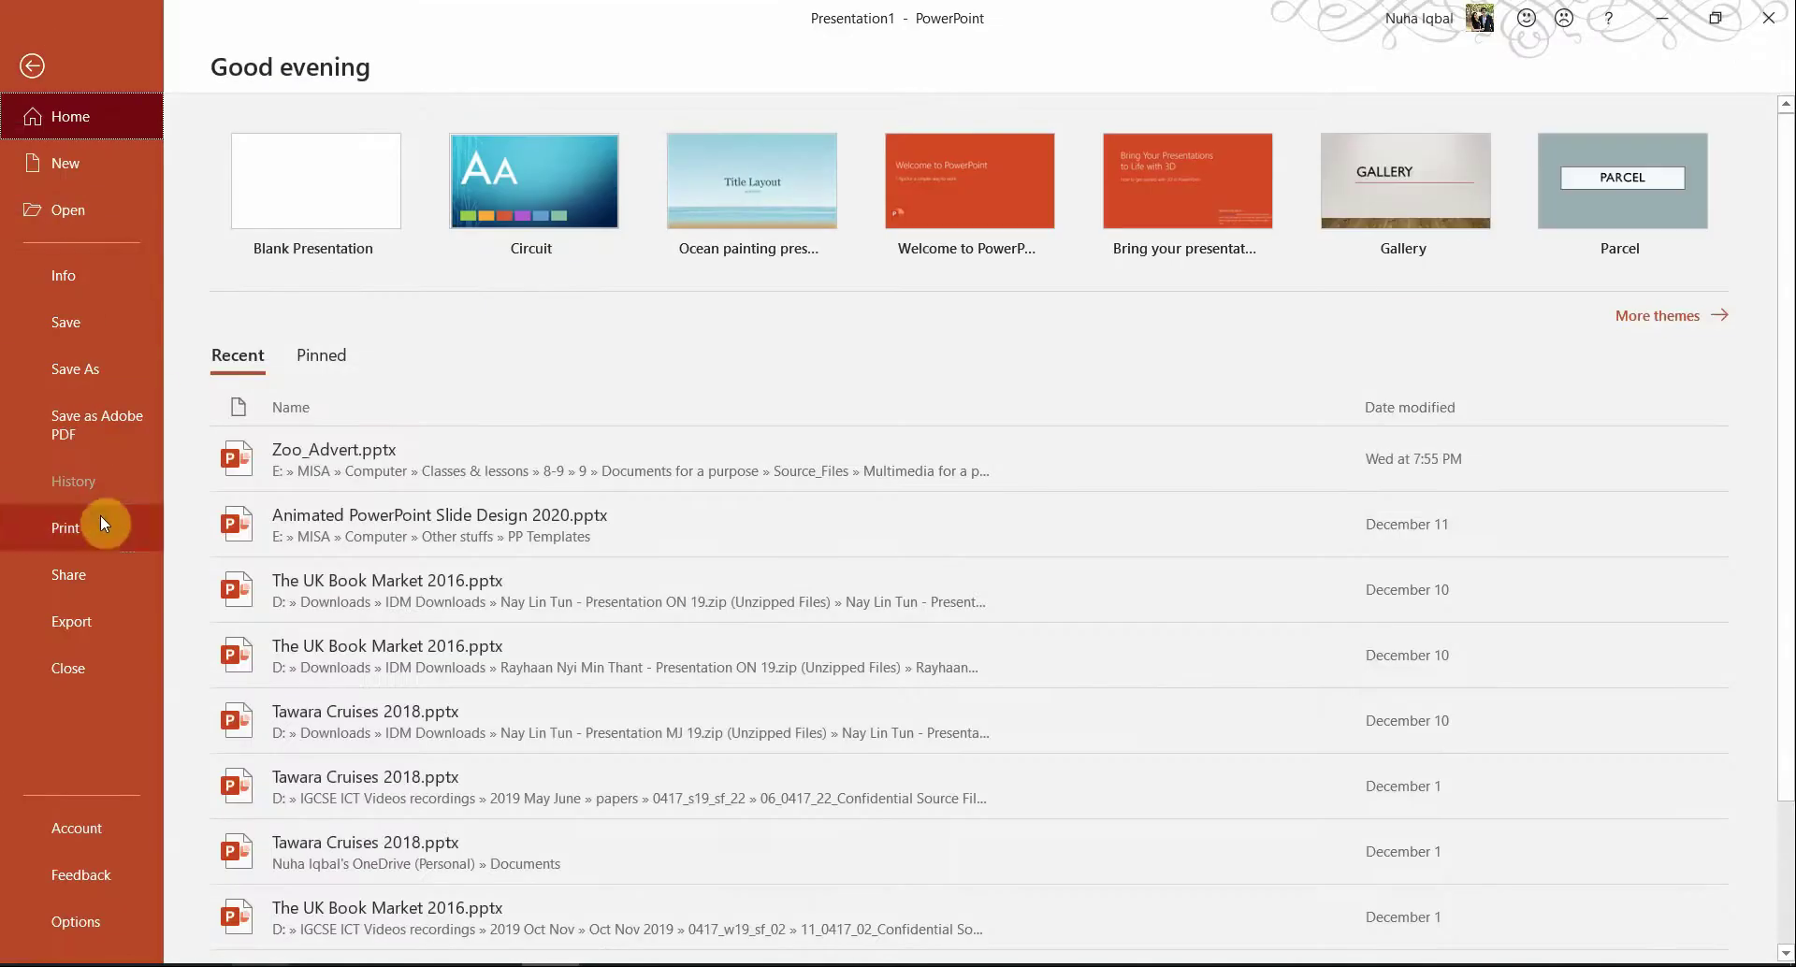
{"action": "left_click", "coordinate": [99, 521]}
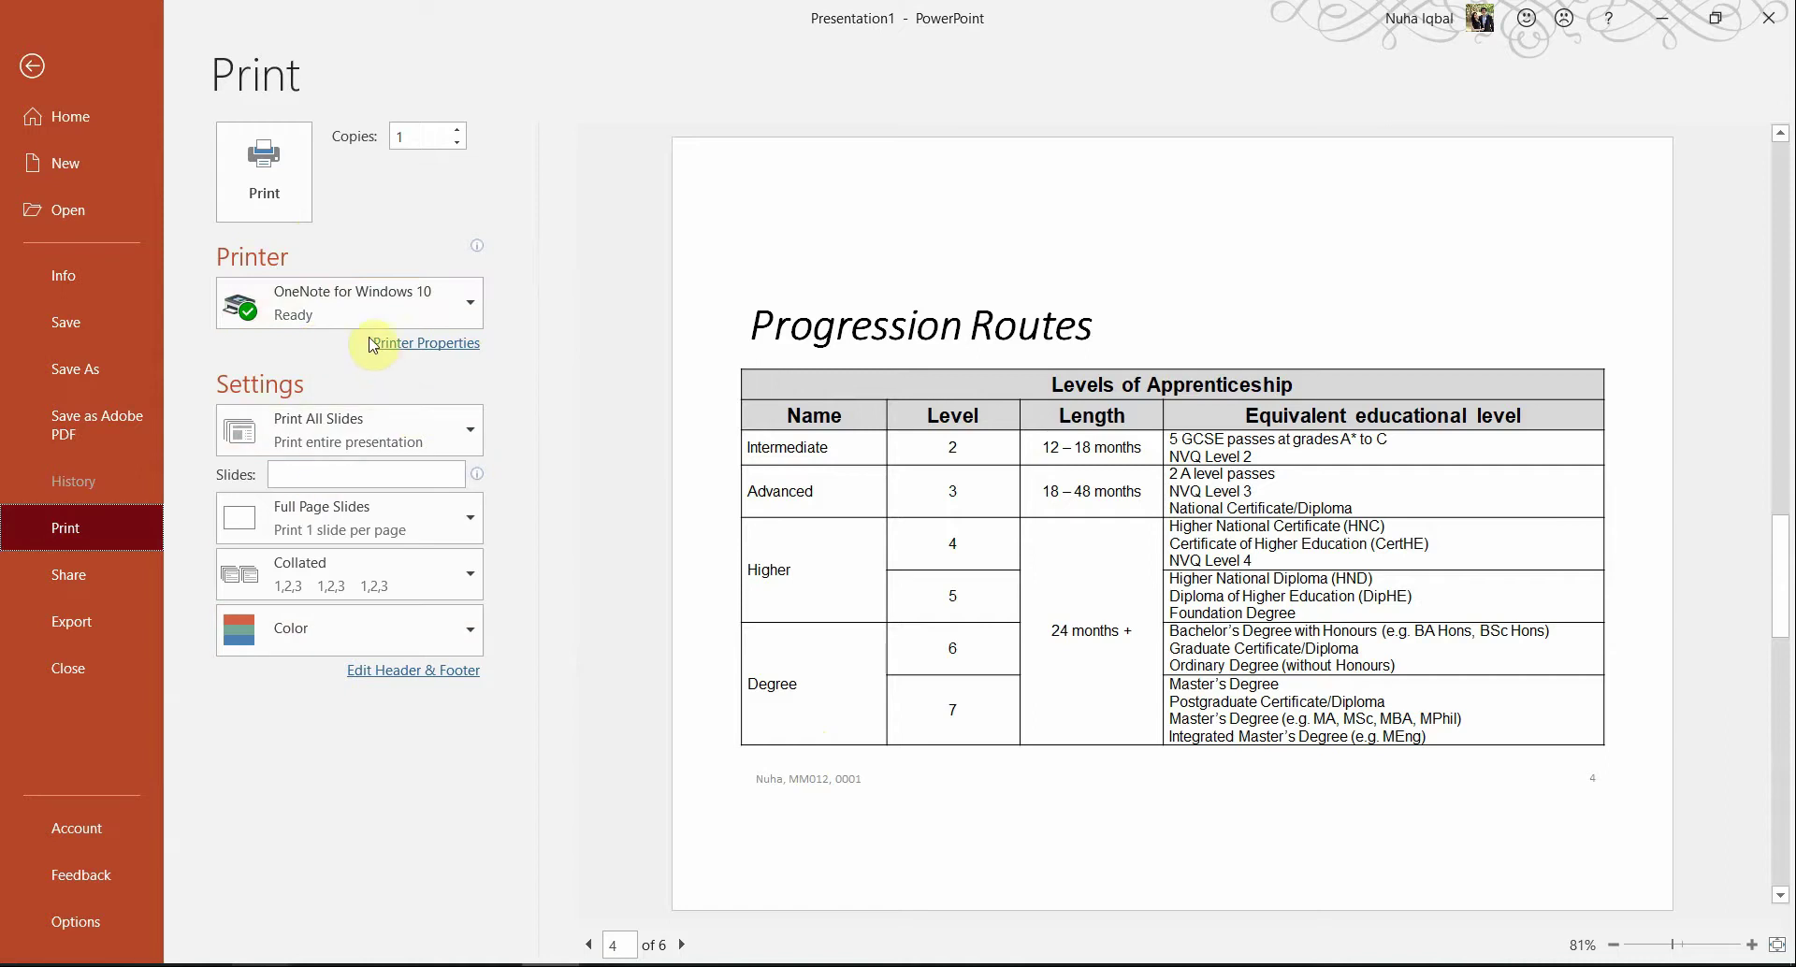
{"action": "left_click", "coordinate": [409, 428]}
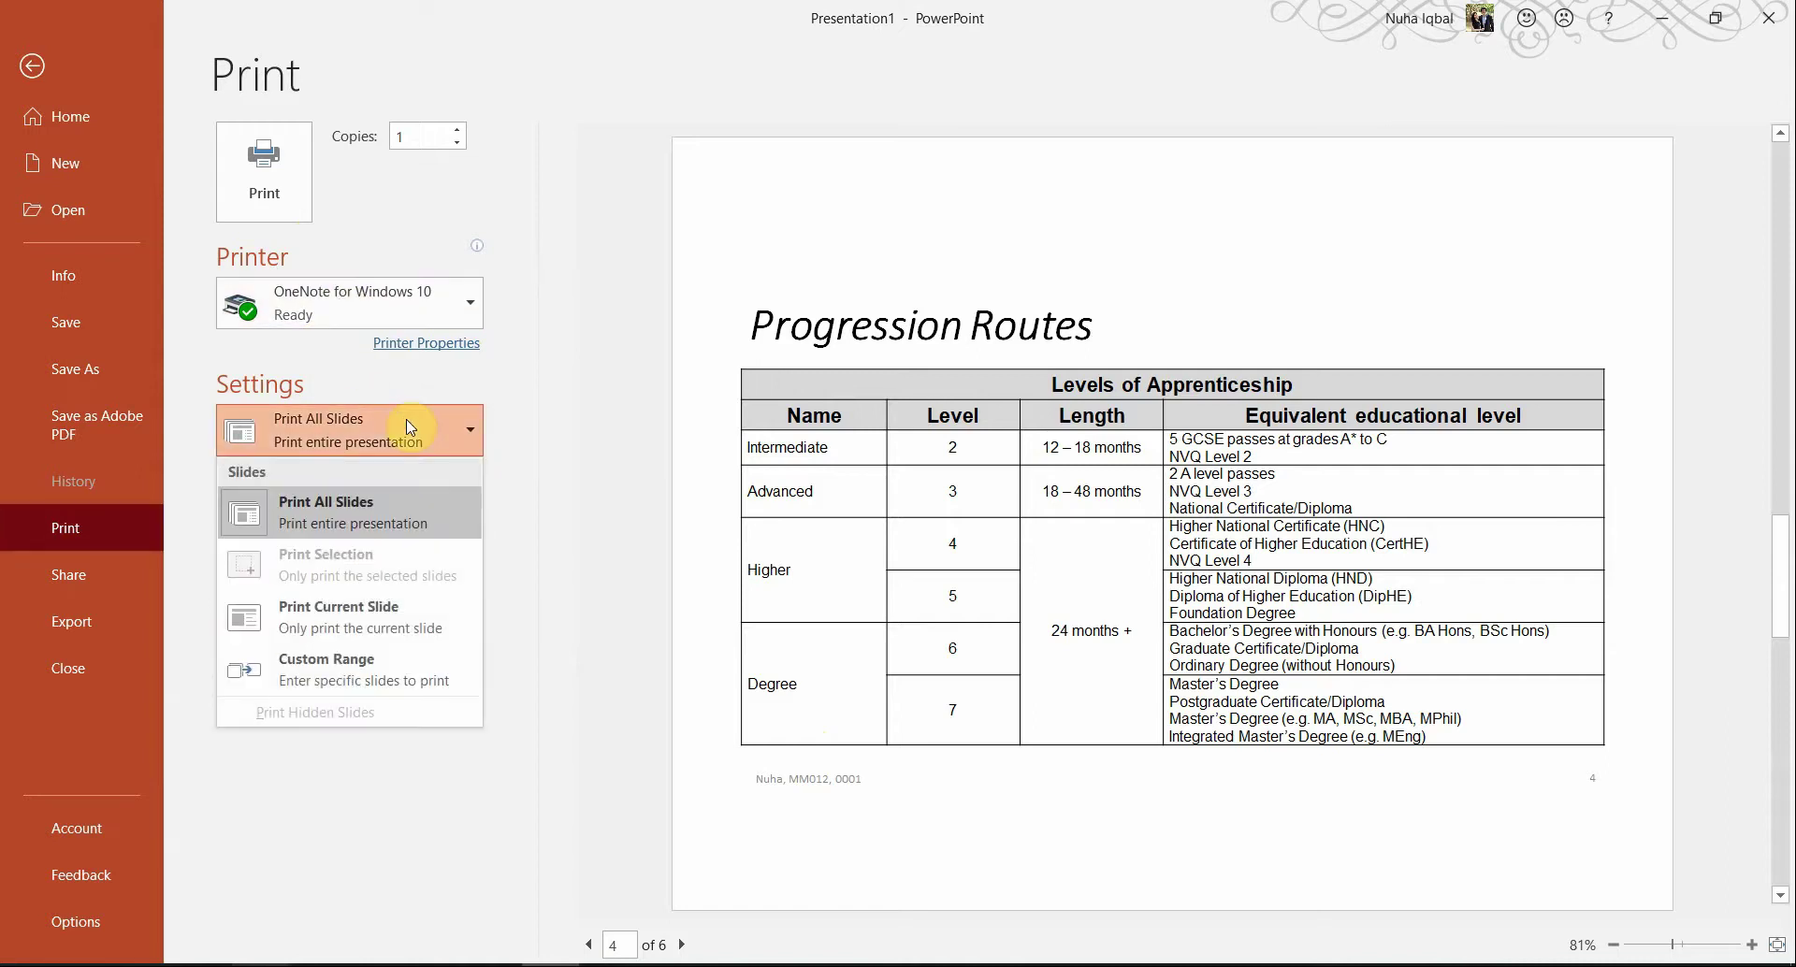
{"action": "left_click", "coordinate": [409, 427]}
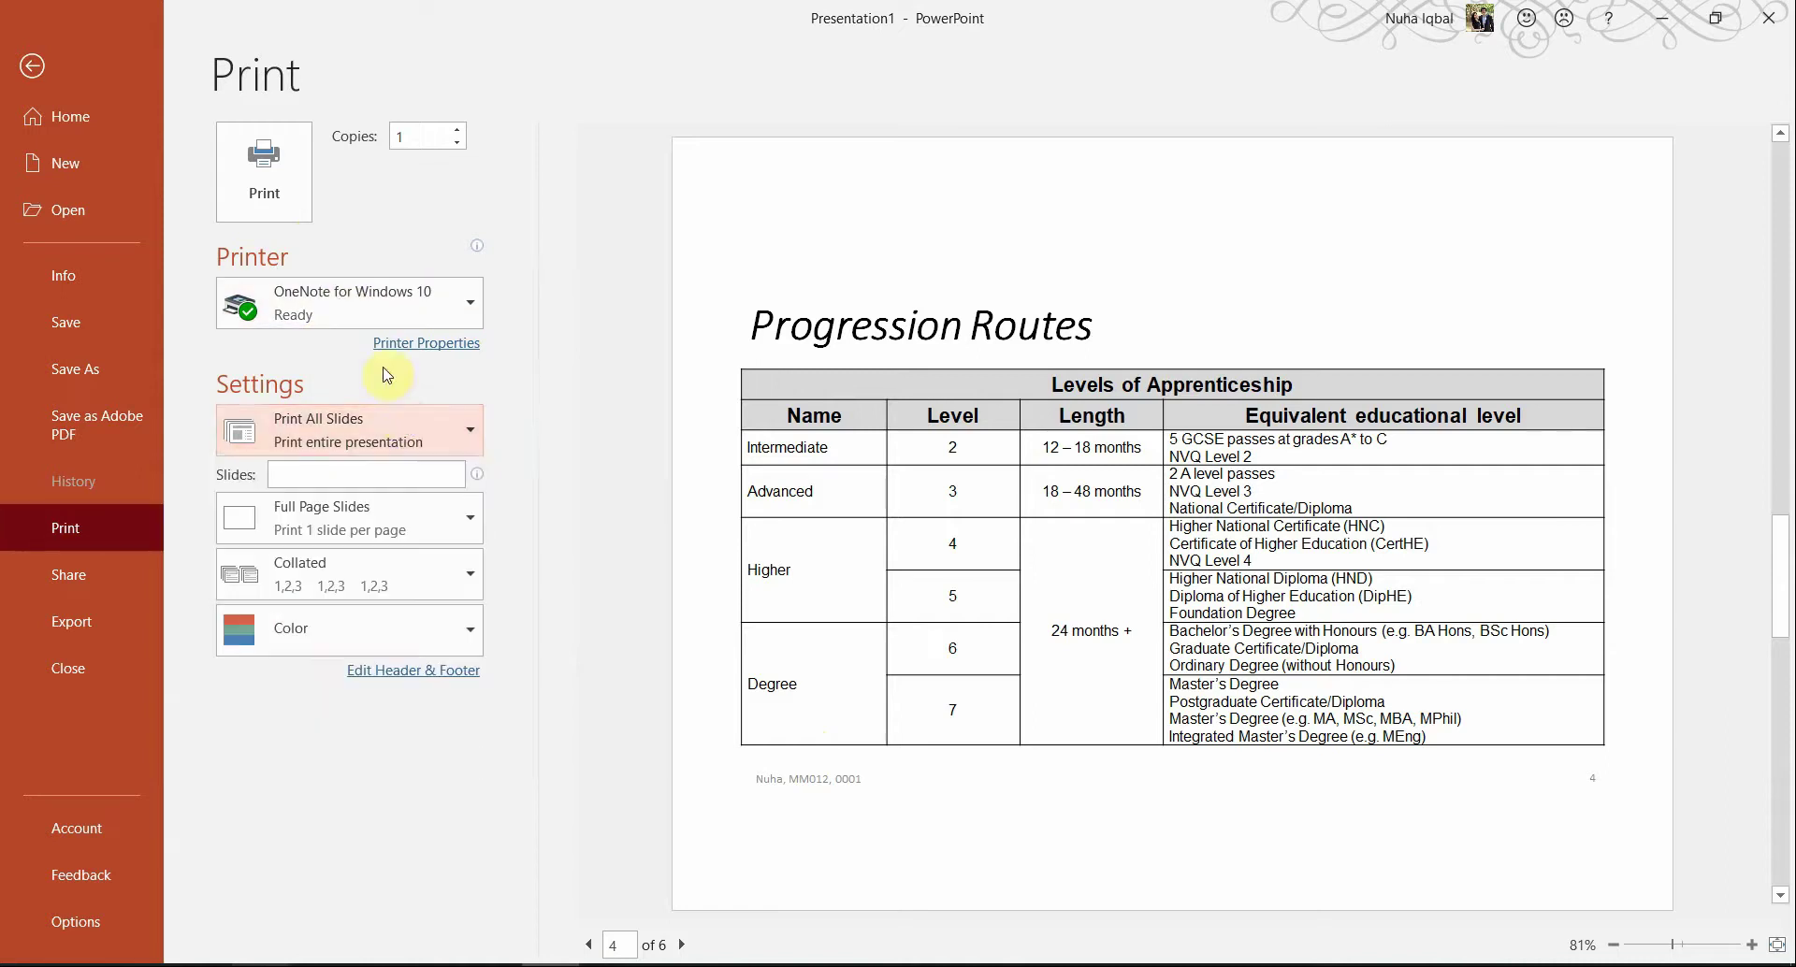
{"action": "left_click", "coordinate": [368, 309]}
{"action": "left_click", "coordinate": [364, 304]}
{"action": "left_click", "coordinate": [436, 346]}
{"action": "left_click", "coordinate": [542, 562]}
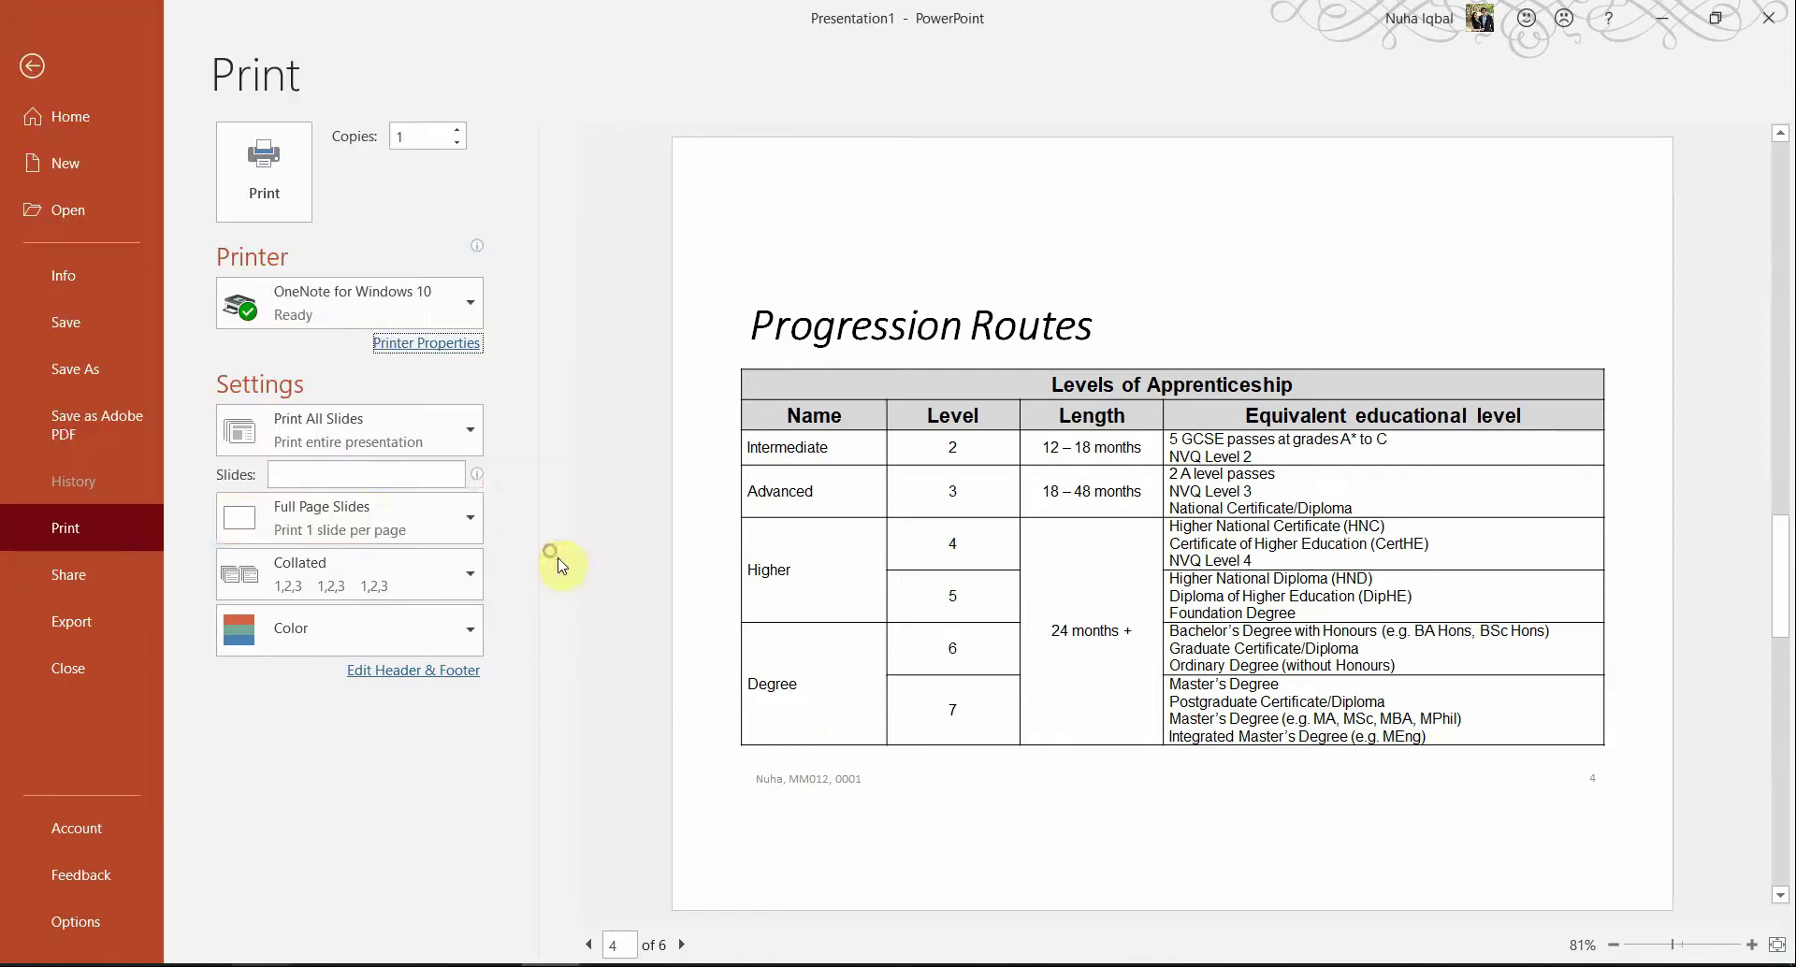
- Set the print layout to Notes Pages and restrict the printout to the current Progression Routes slide
{"action": "left_click", "coordinate": [391, 526]}
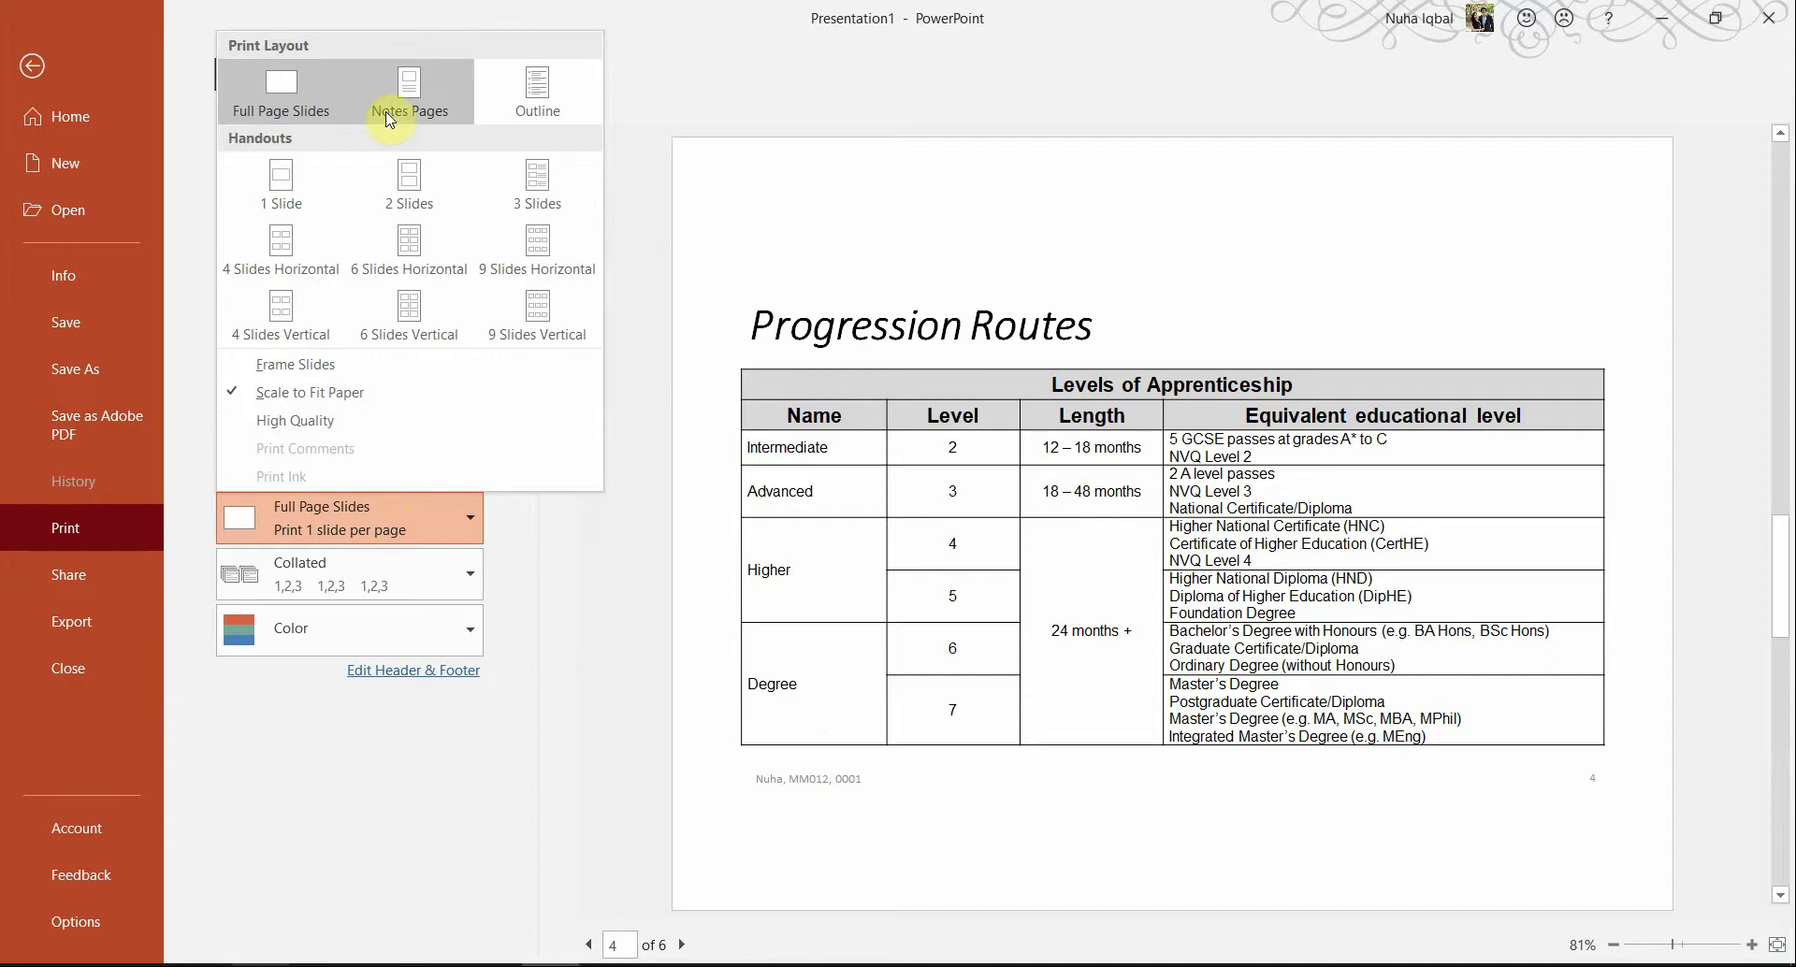
{"action": "left_click", "coordinate": [337, 523]}
{"action": "left_click", "coordinate": [304, 539]}
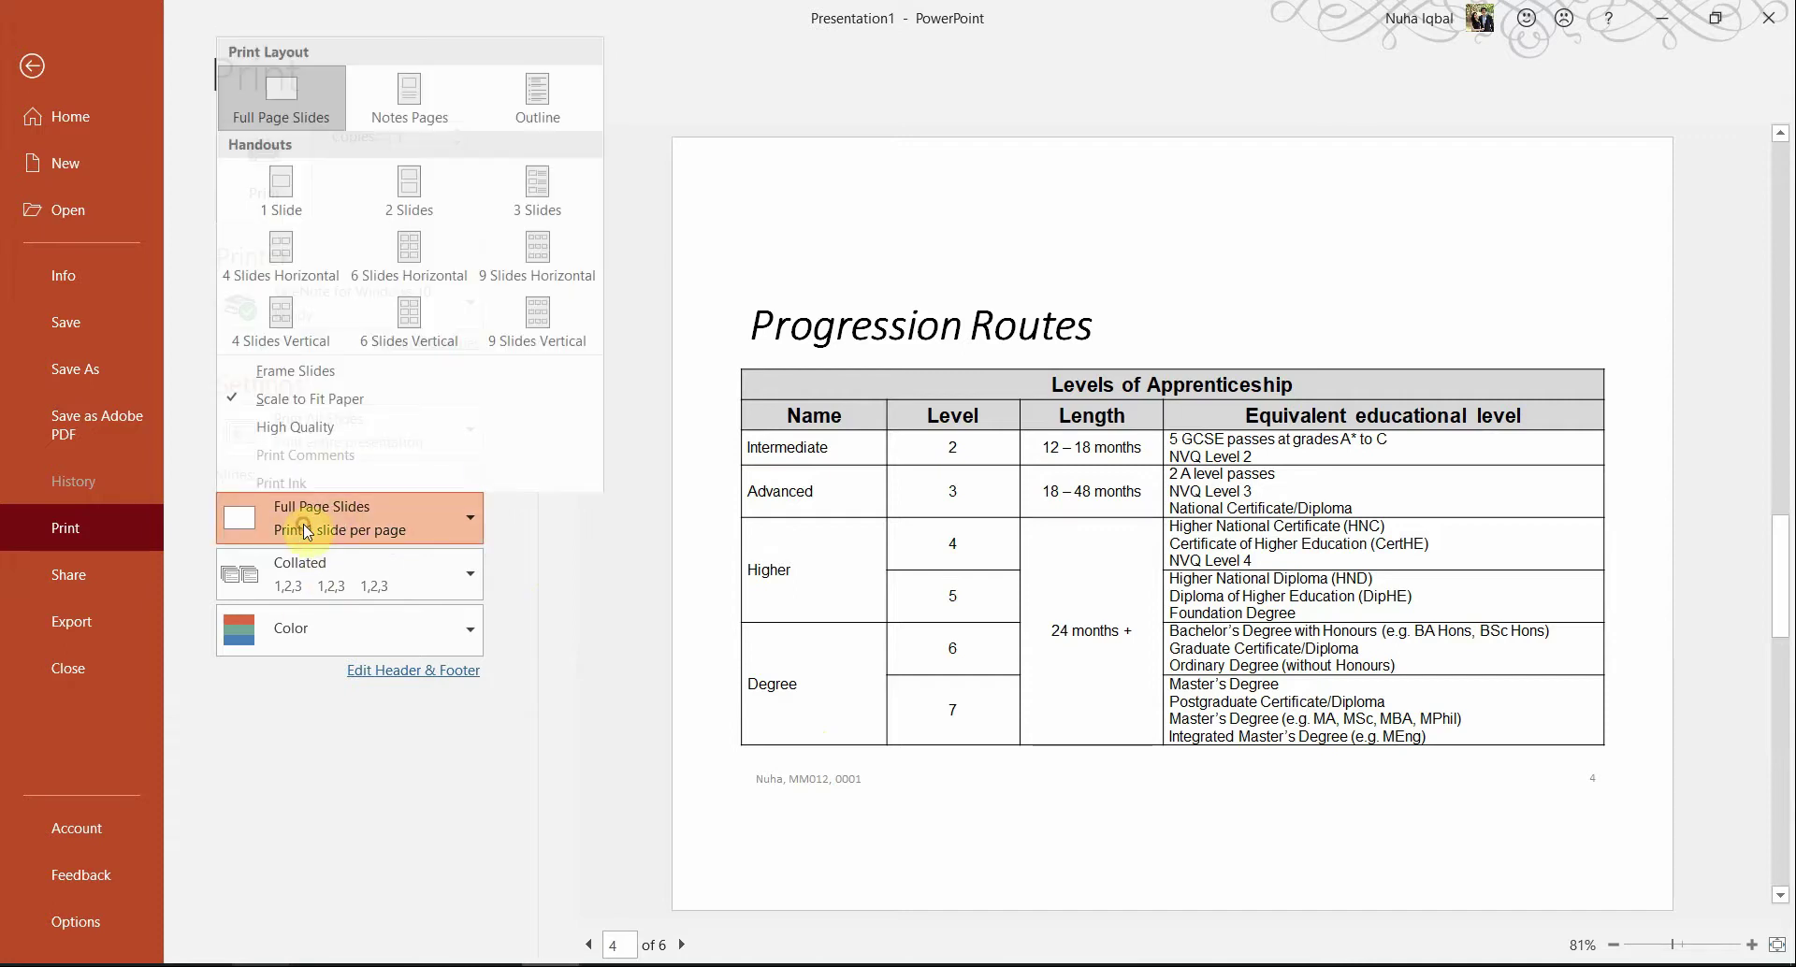
{"action": "left_click", "coordinate": [421, 106]}
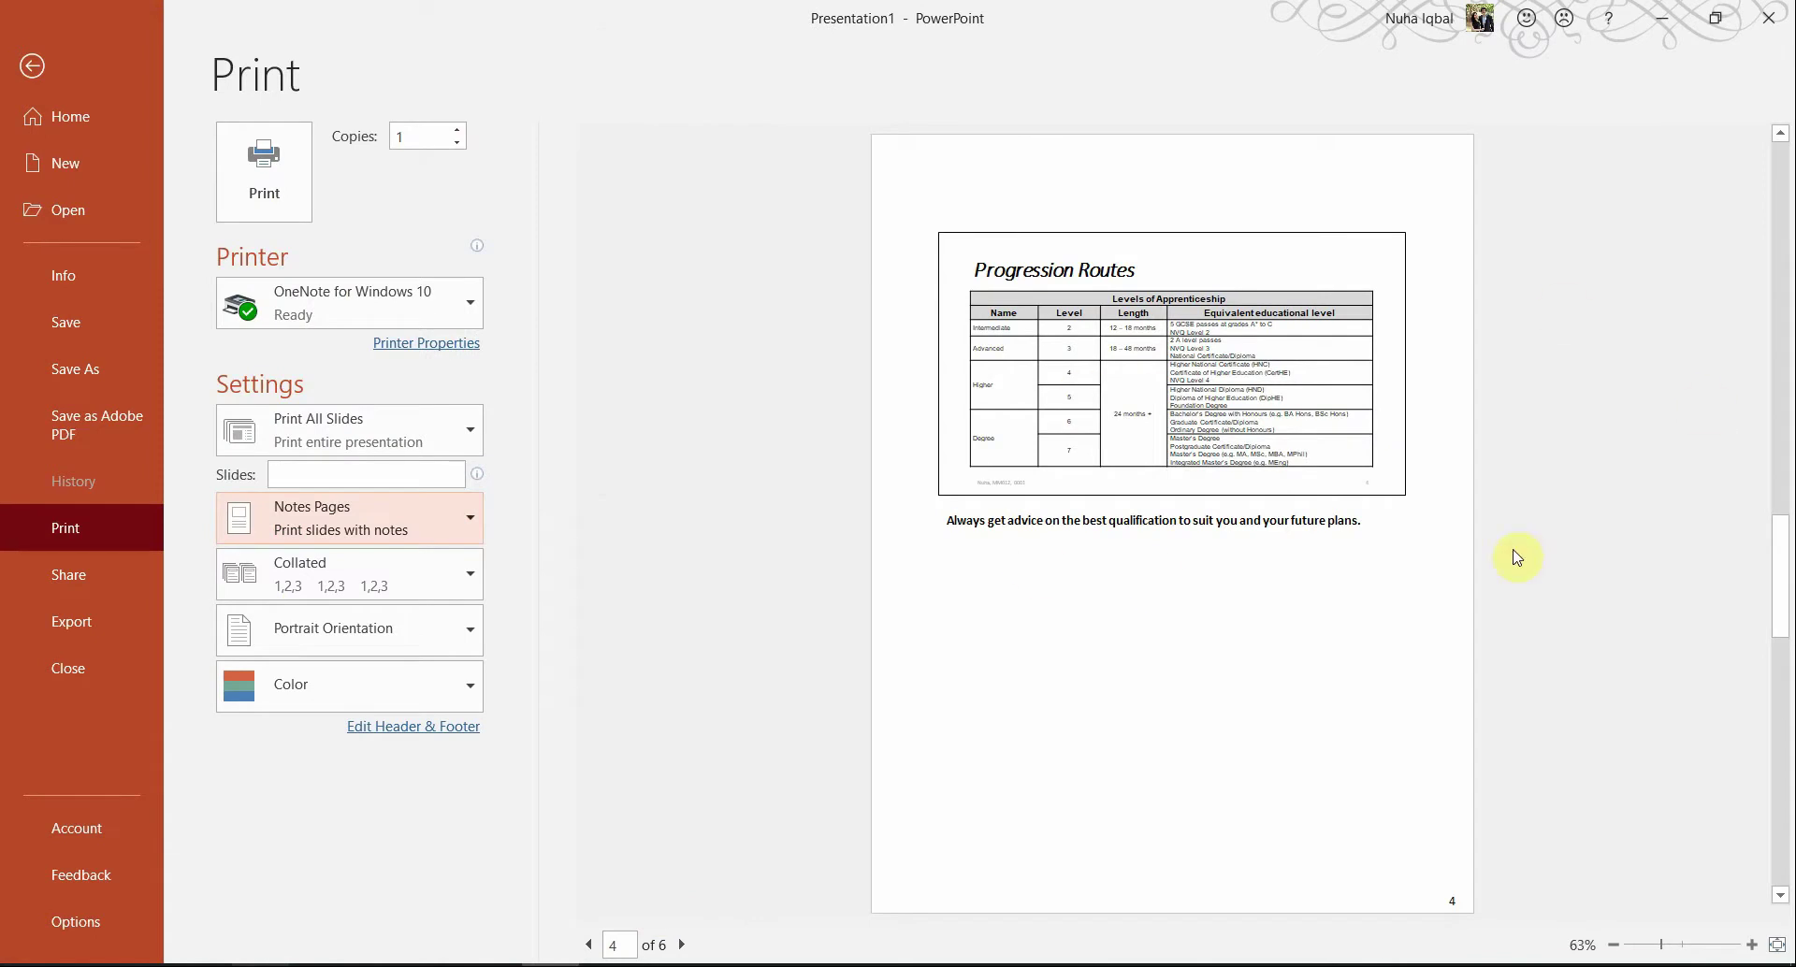
{"action": "left_click", "coordinate": [323, 436]}
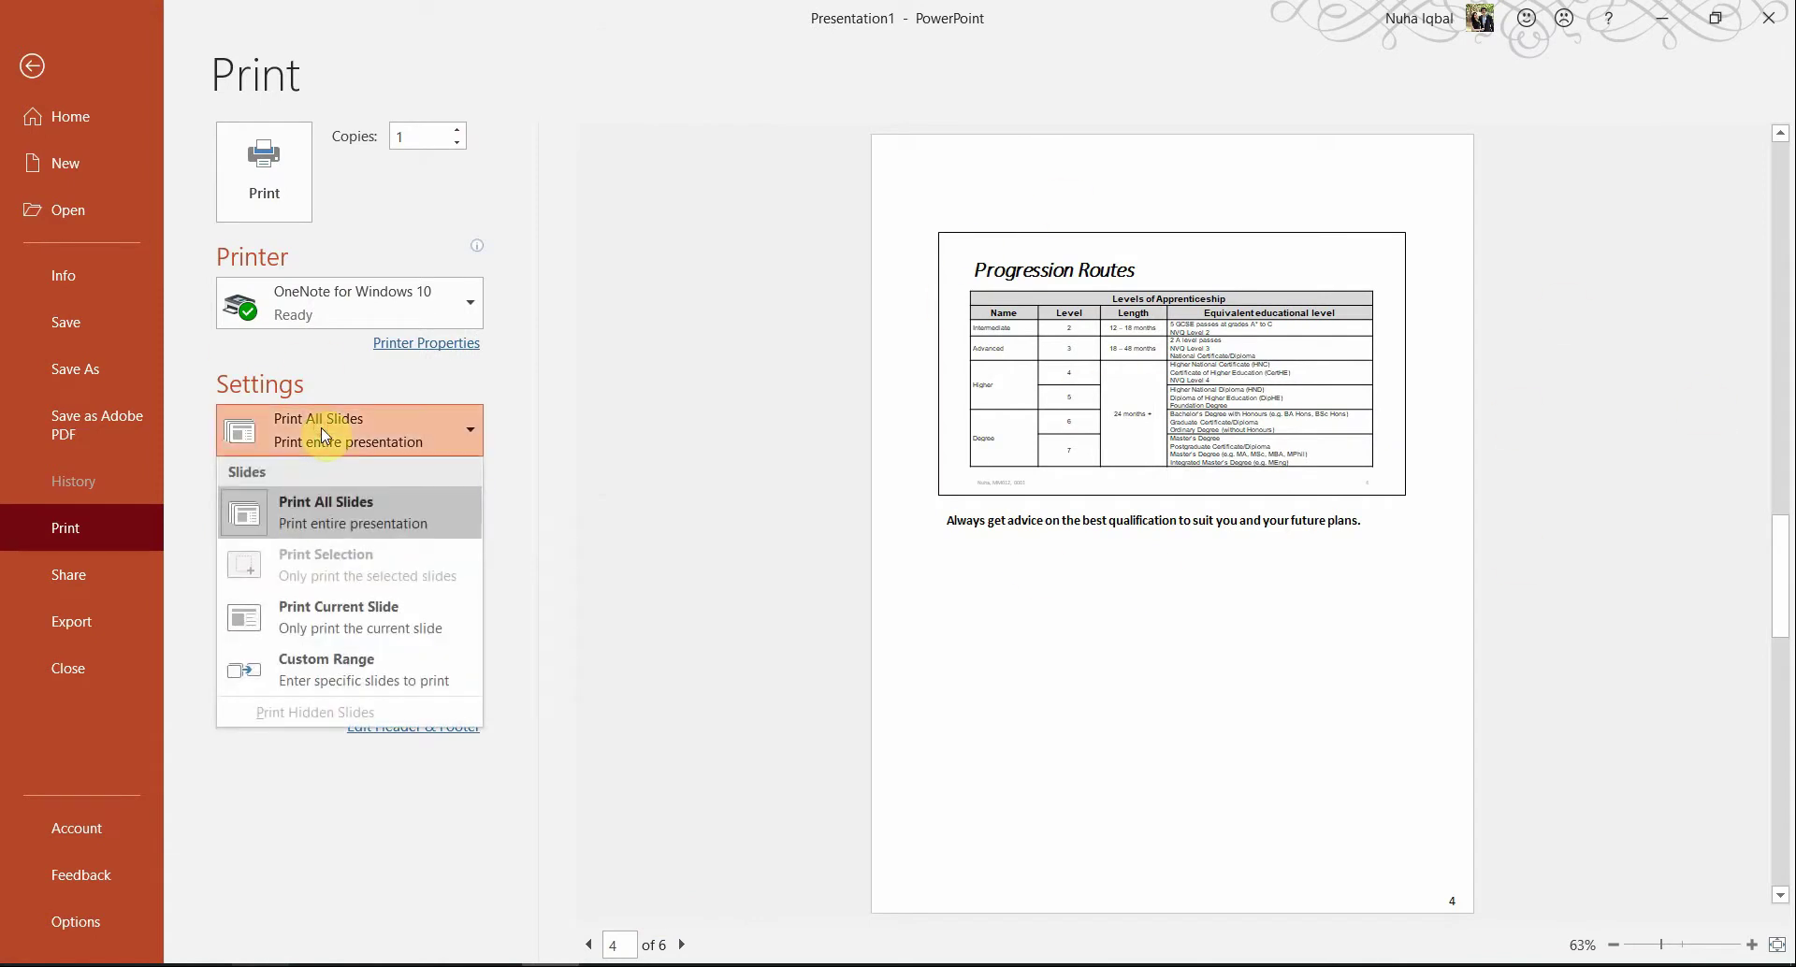
{"action": "left_click", "coordinate": [360, 625]}
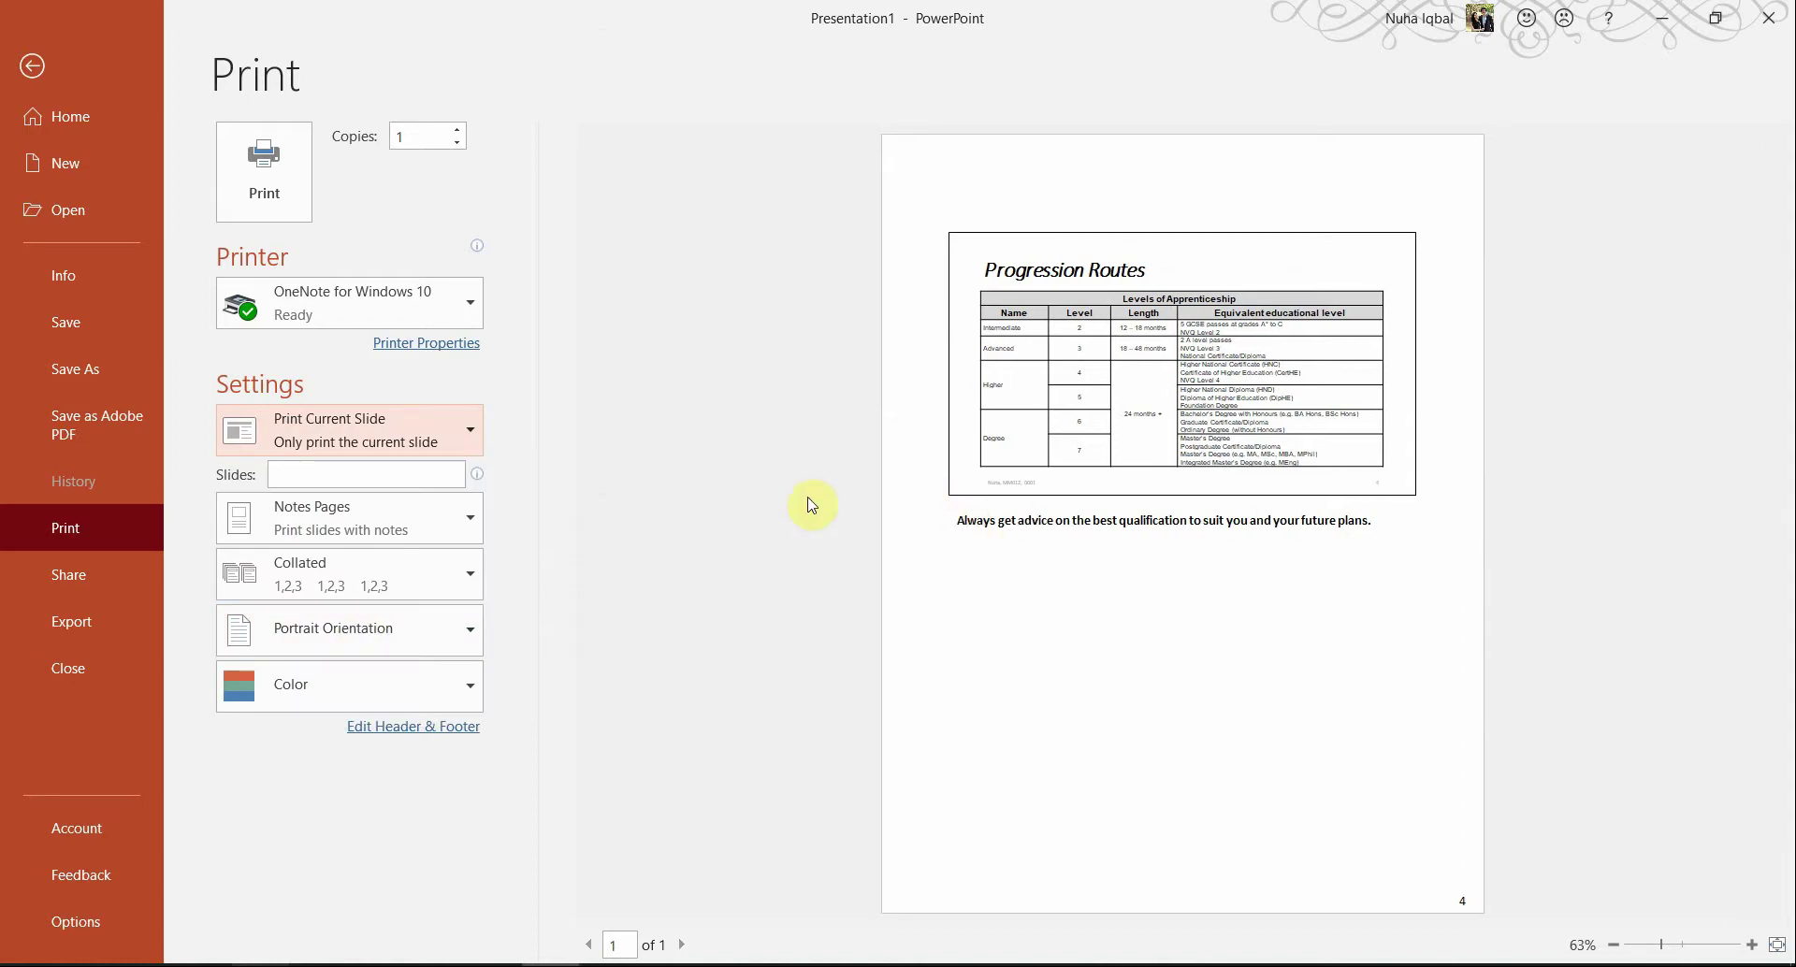
- Switch to the exam paper in Acrobat and check question 41 for the saving and handout printing requirements
{"action": "key", "text": "alt+Tab"}
{"action": "scroll", "coordinate": [786, 733], "scroll_direction": "down", "scroll_amount": 3}
{"action": "scroll", "coordinate": [783, 733], "scroll_direction": "down", "scroll_amount": 1}
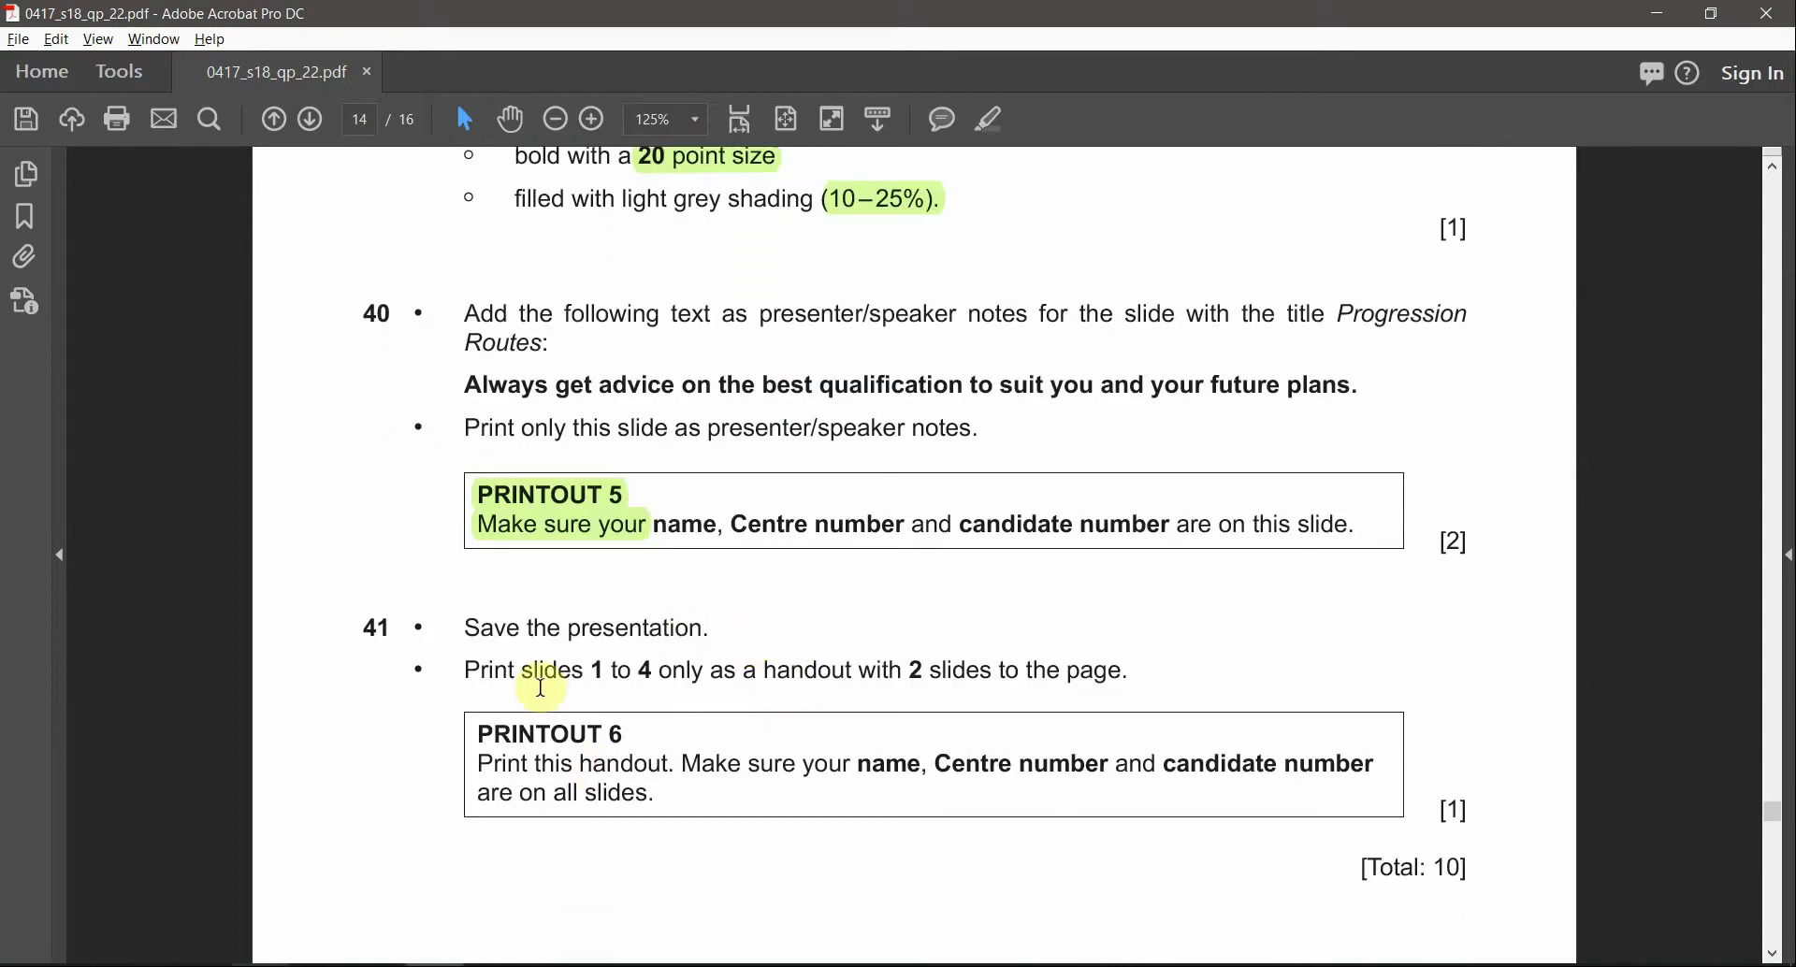
{"action": "left_click_drag", "start_coordinate": [593, 672], "coordinate": [696, 682]}
{"action": "left_click", "coordinate": [734, 674]}
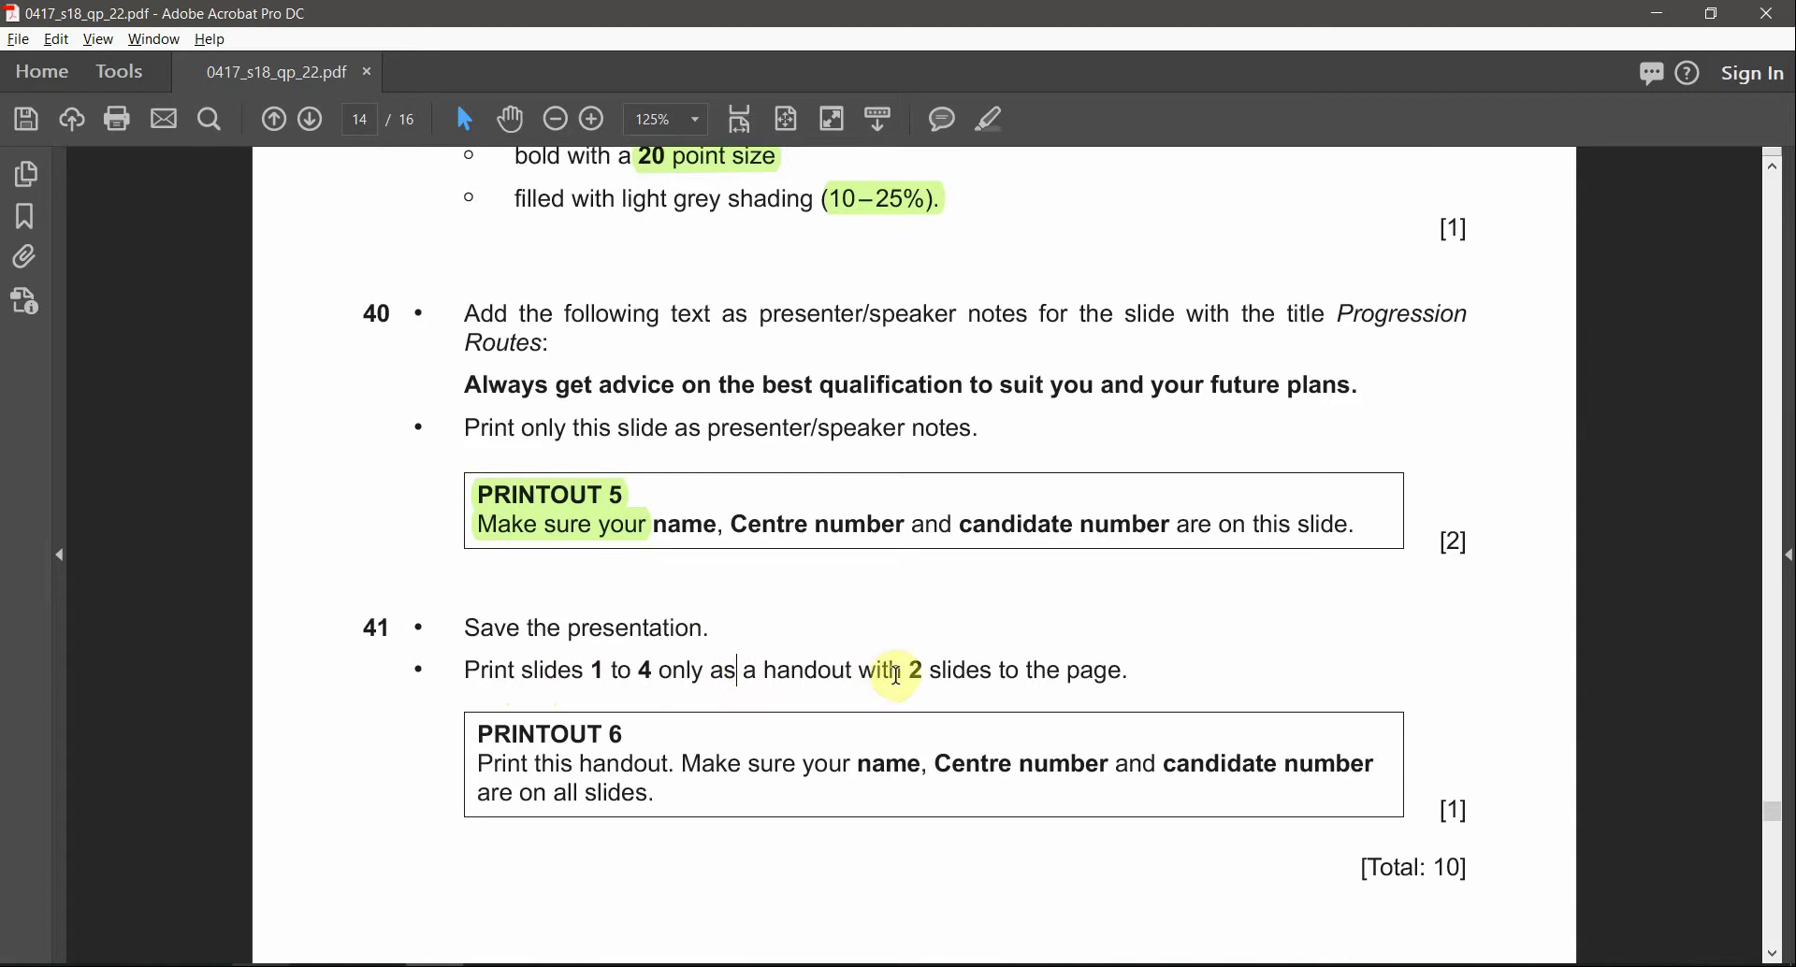
- Return to PowerPoint, leave the print settings and browse for a location for saving the presentation
{"action": "key", "text": "alt+Tab"}
{"action": "left_click", "coordinate": [32, 65]}
{"action": "left_click", "coordinate": [32, 30]}
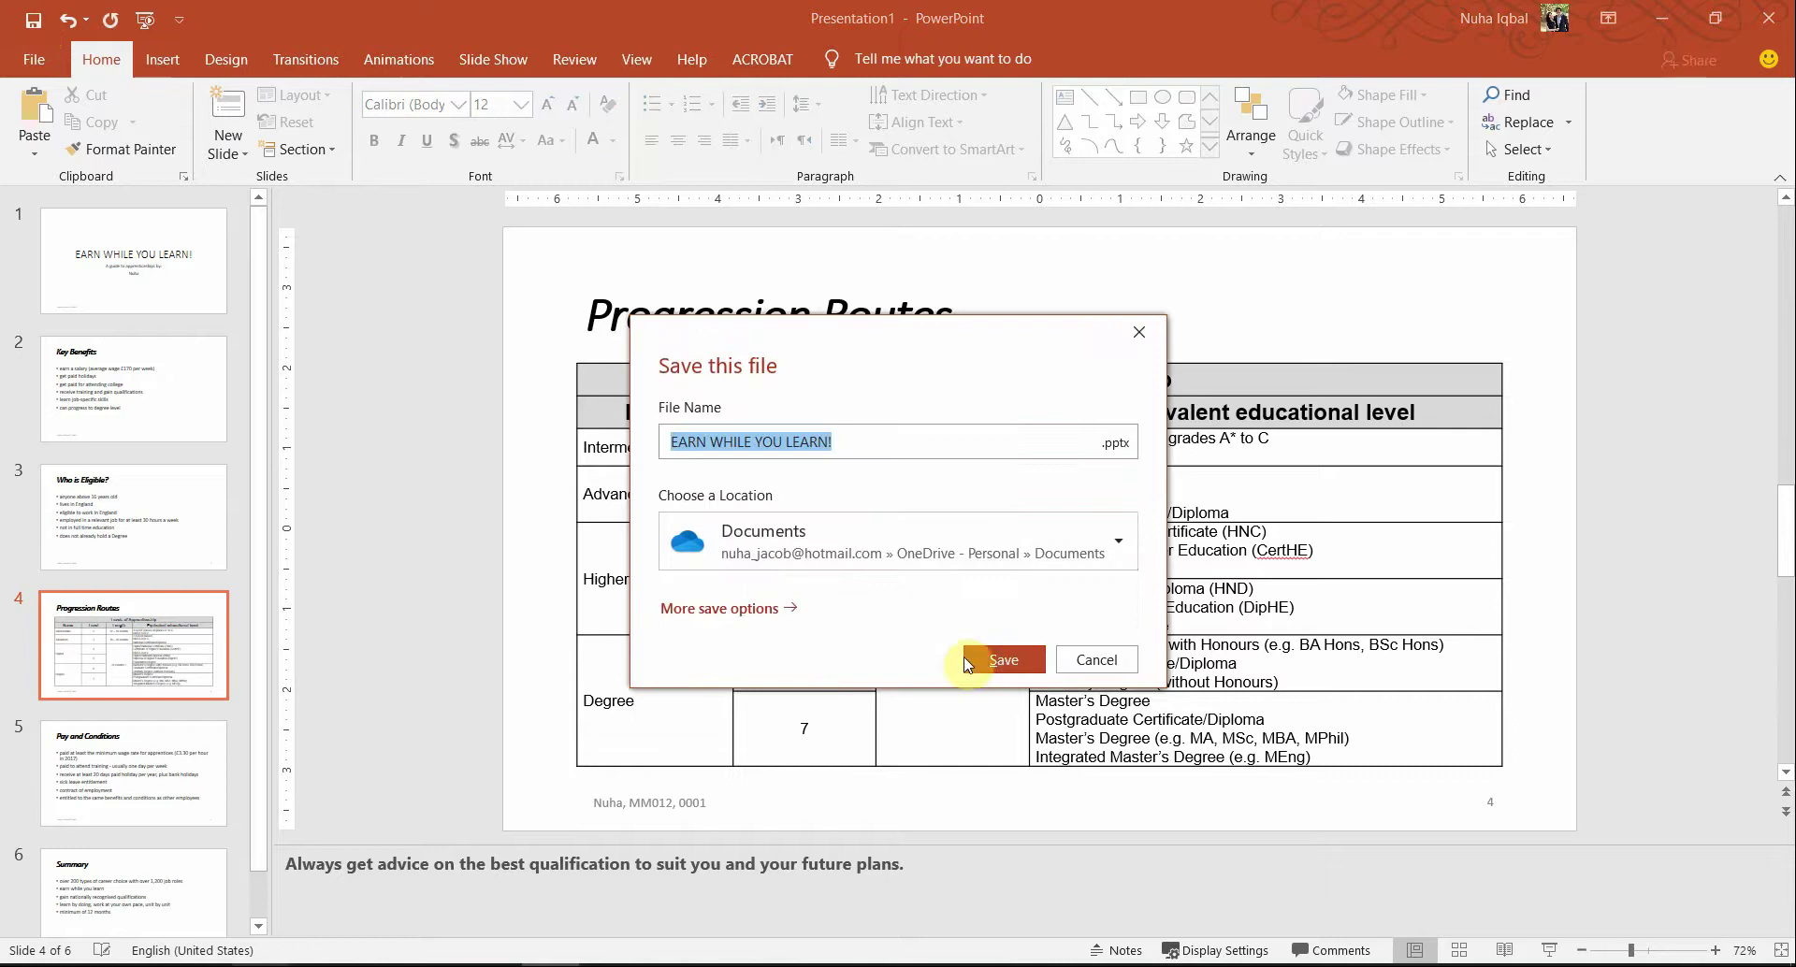
{"action": "left_click", "coordinate": [749, 610]}
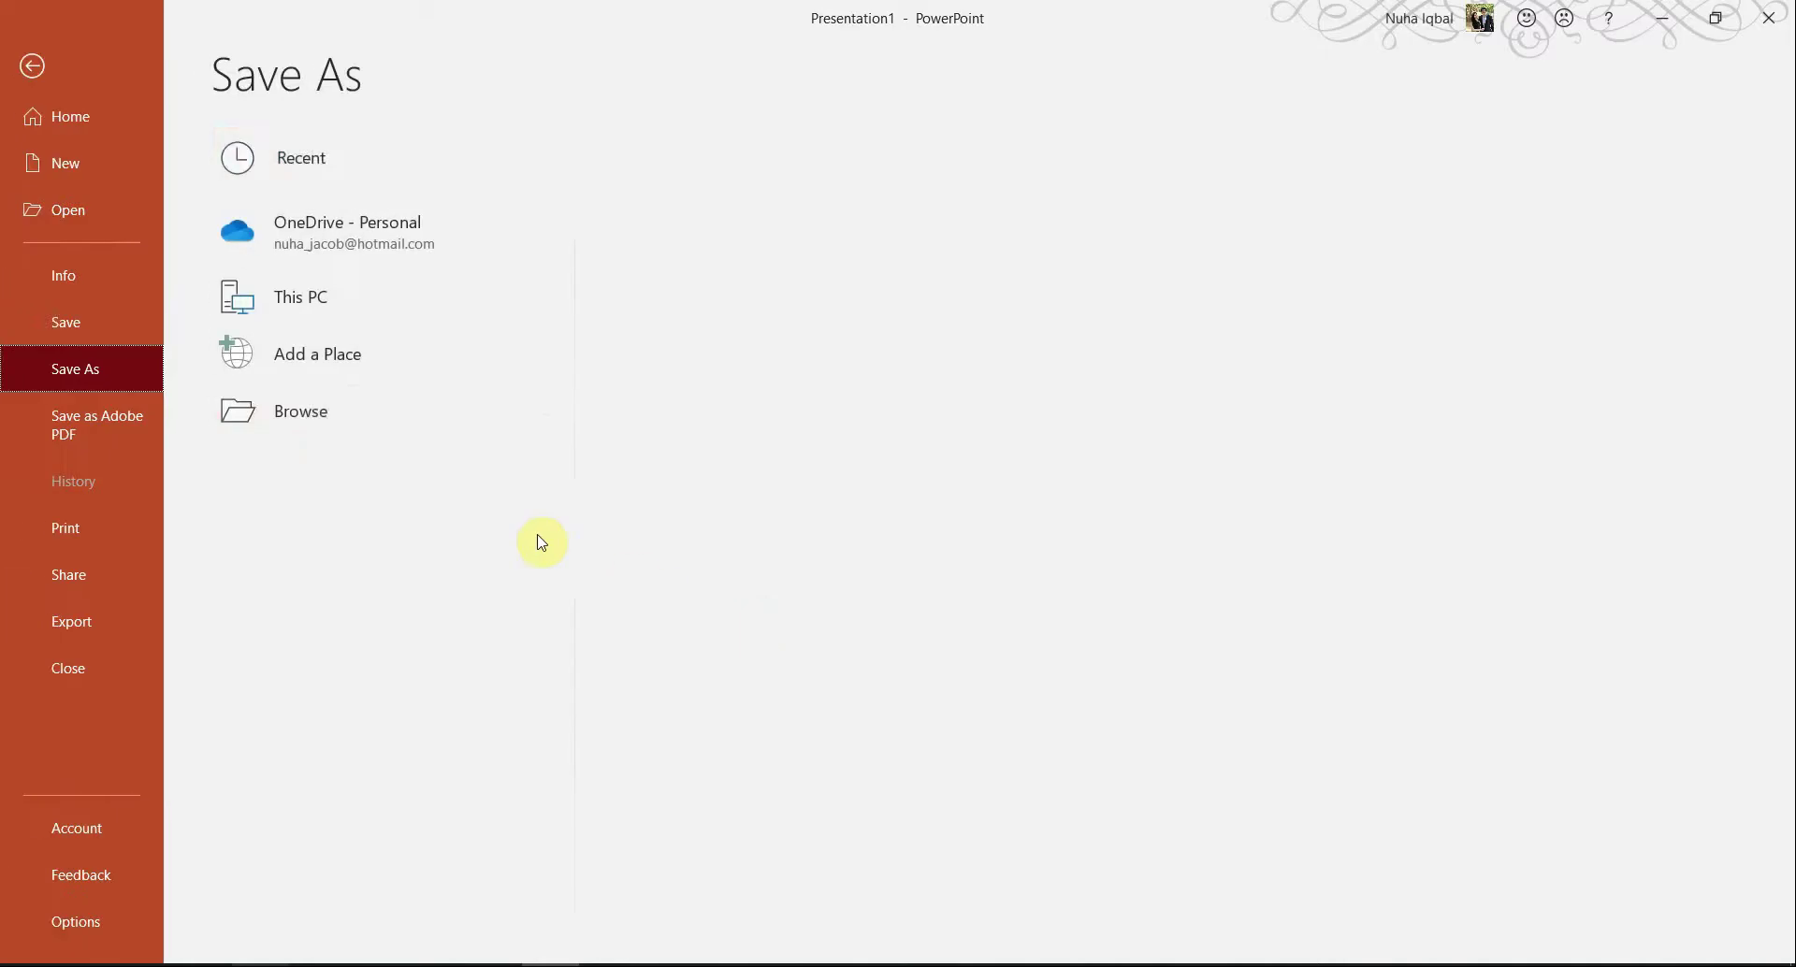
{"action": "left_click", "coordinate": [369, 432]}
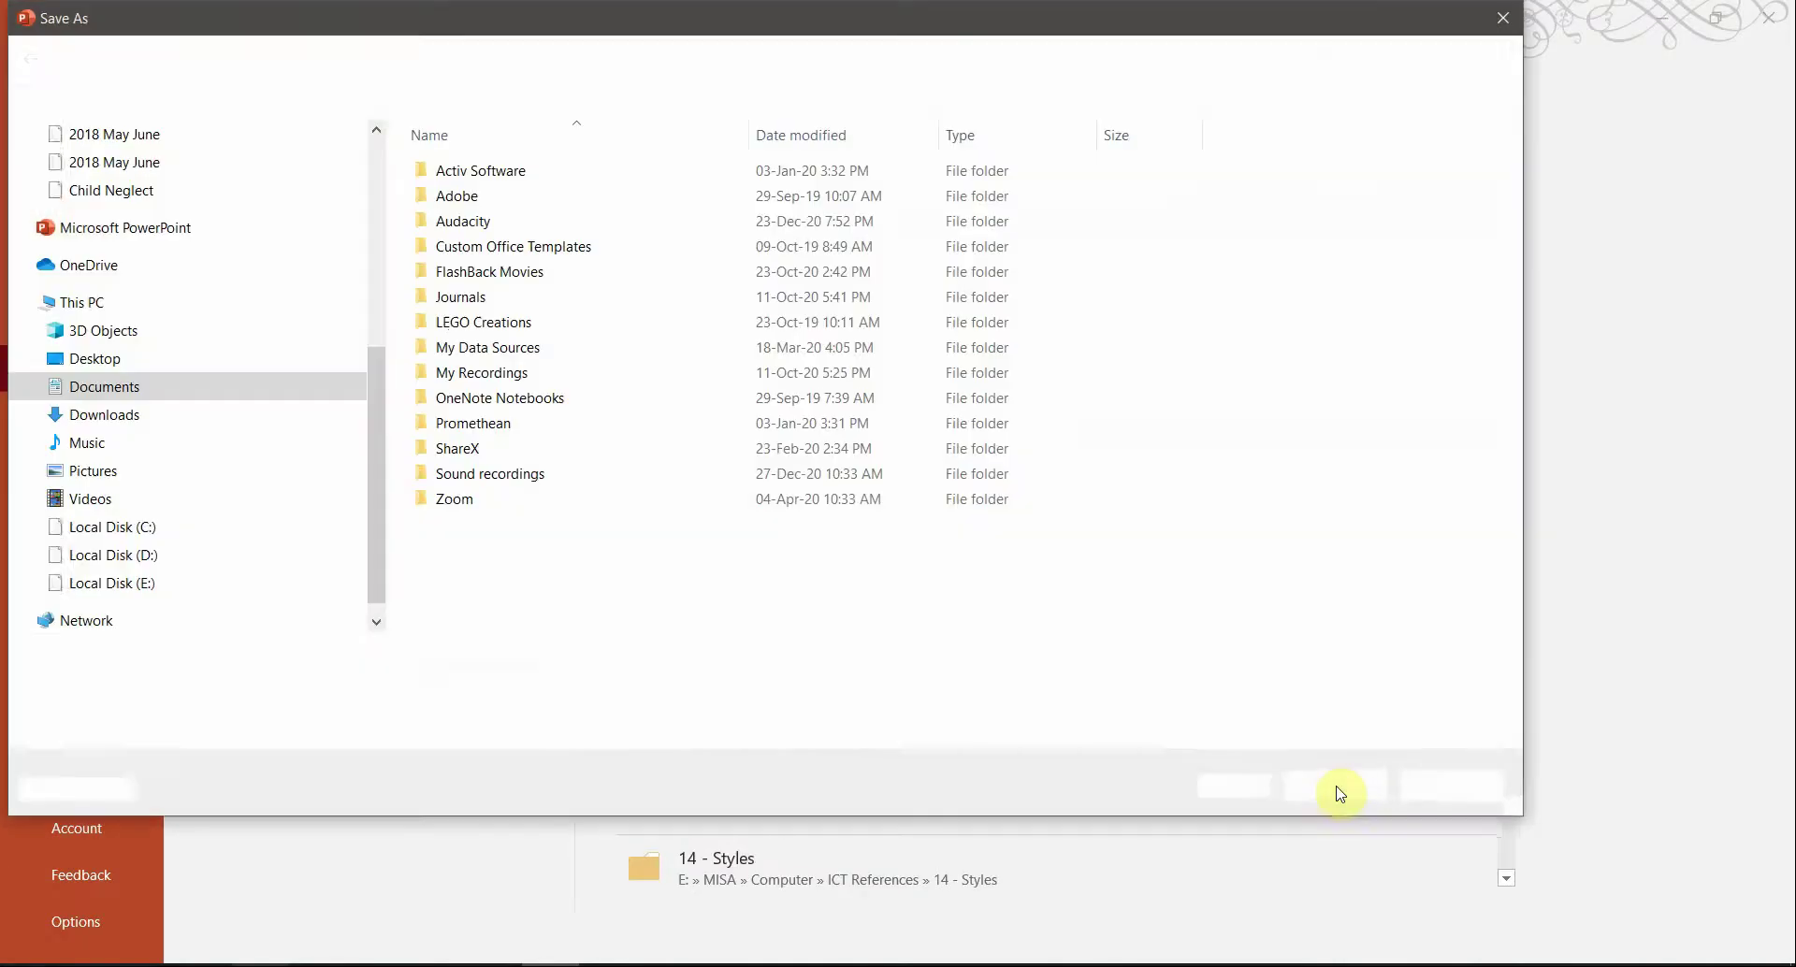
- Copy the path of the 06_0417_22_Confidential Source Files 2018 folder from File Explorer and save the presentation there as EARN WHILE YOU LEARN!.pptx
{"action": "key", "text": "alt+Tab"}
{"action": "left_click", "coordinate": [1015, 207]}
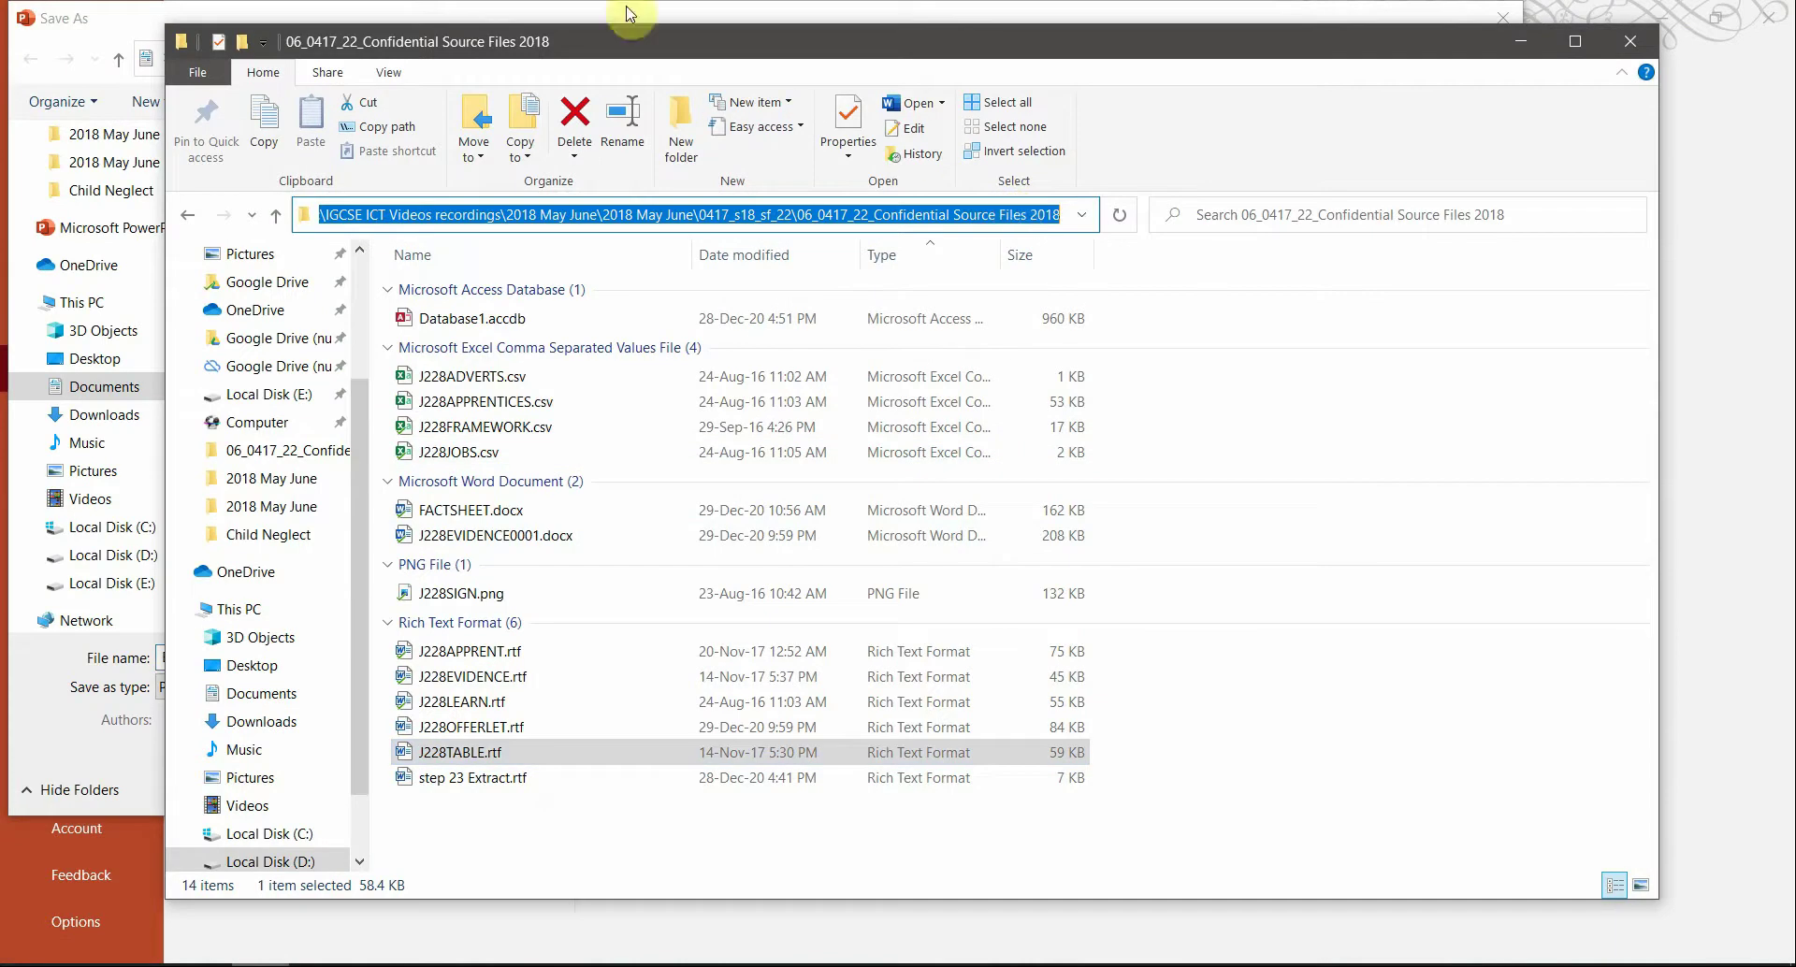
{"action": "key", "text": "ctrl+c"}
{"action": "left_click", "coordinate": [287, 21]}
{"action": "key", "text": "ctrl+v"}
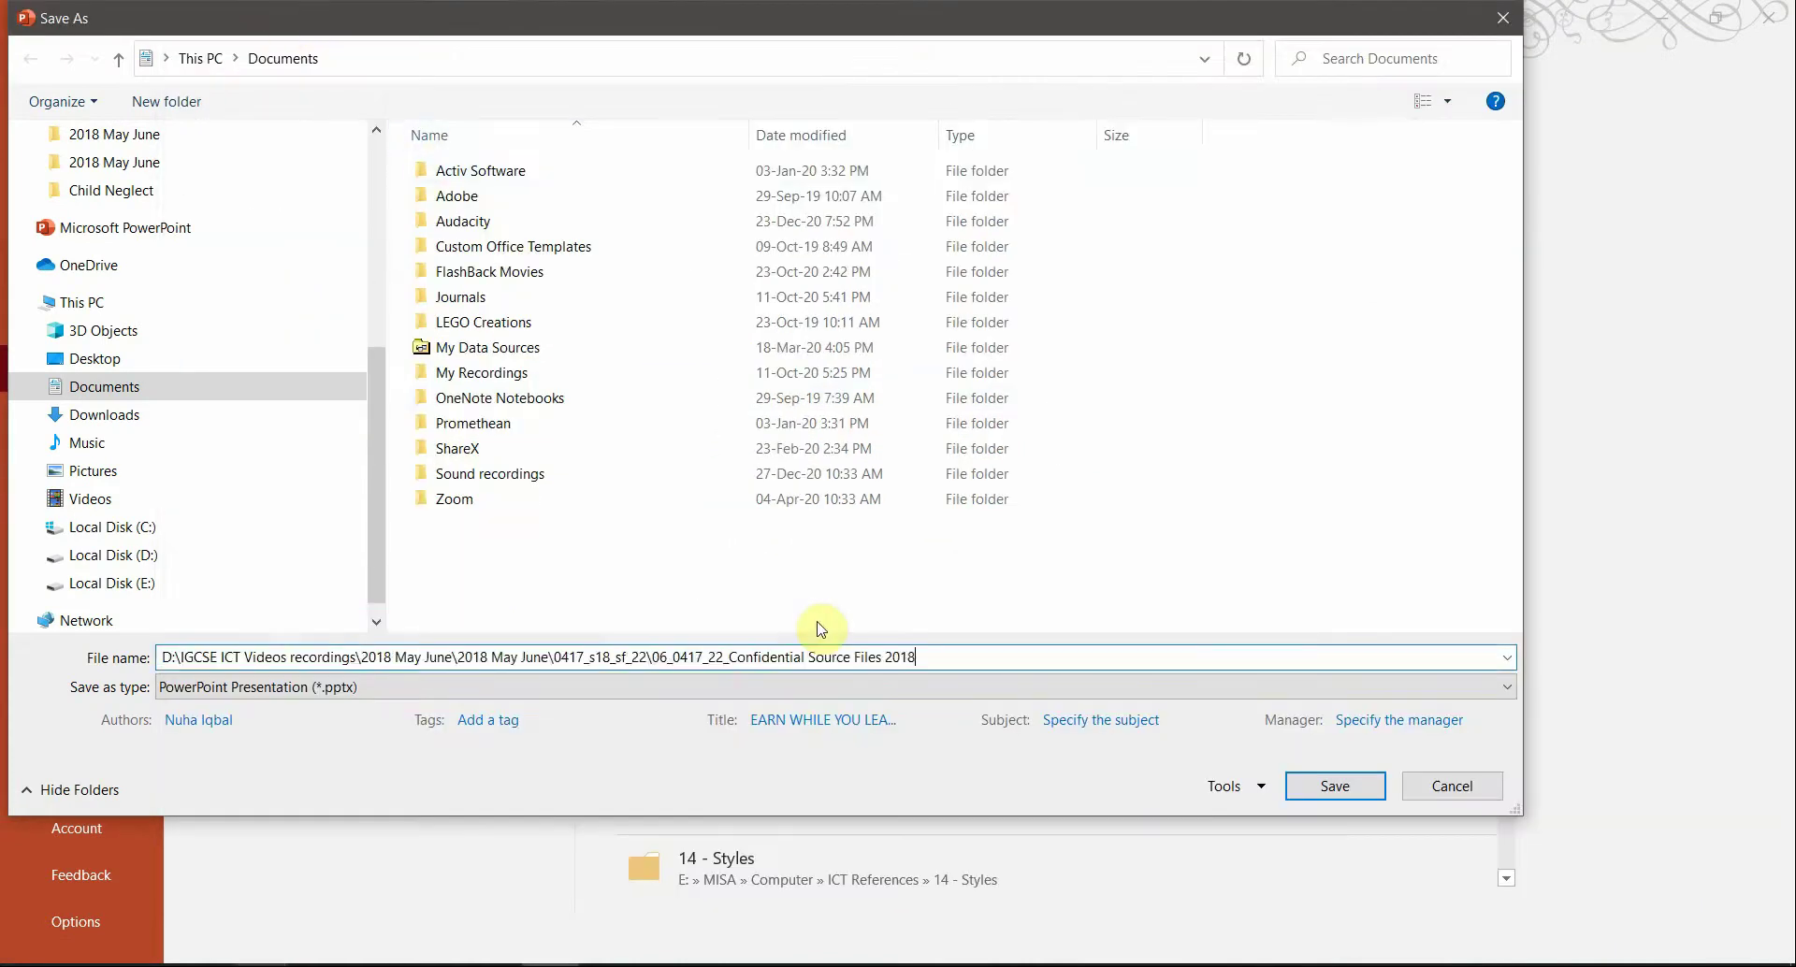
{"action": "key", "text": "Return"}
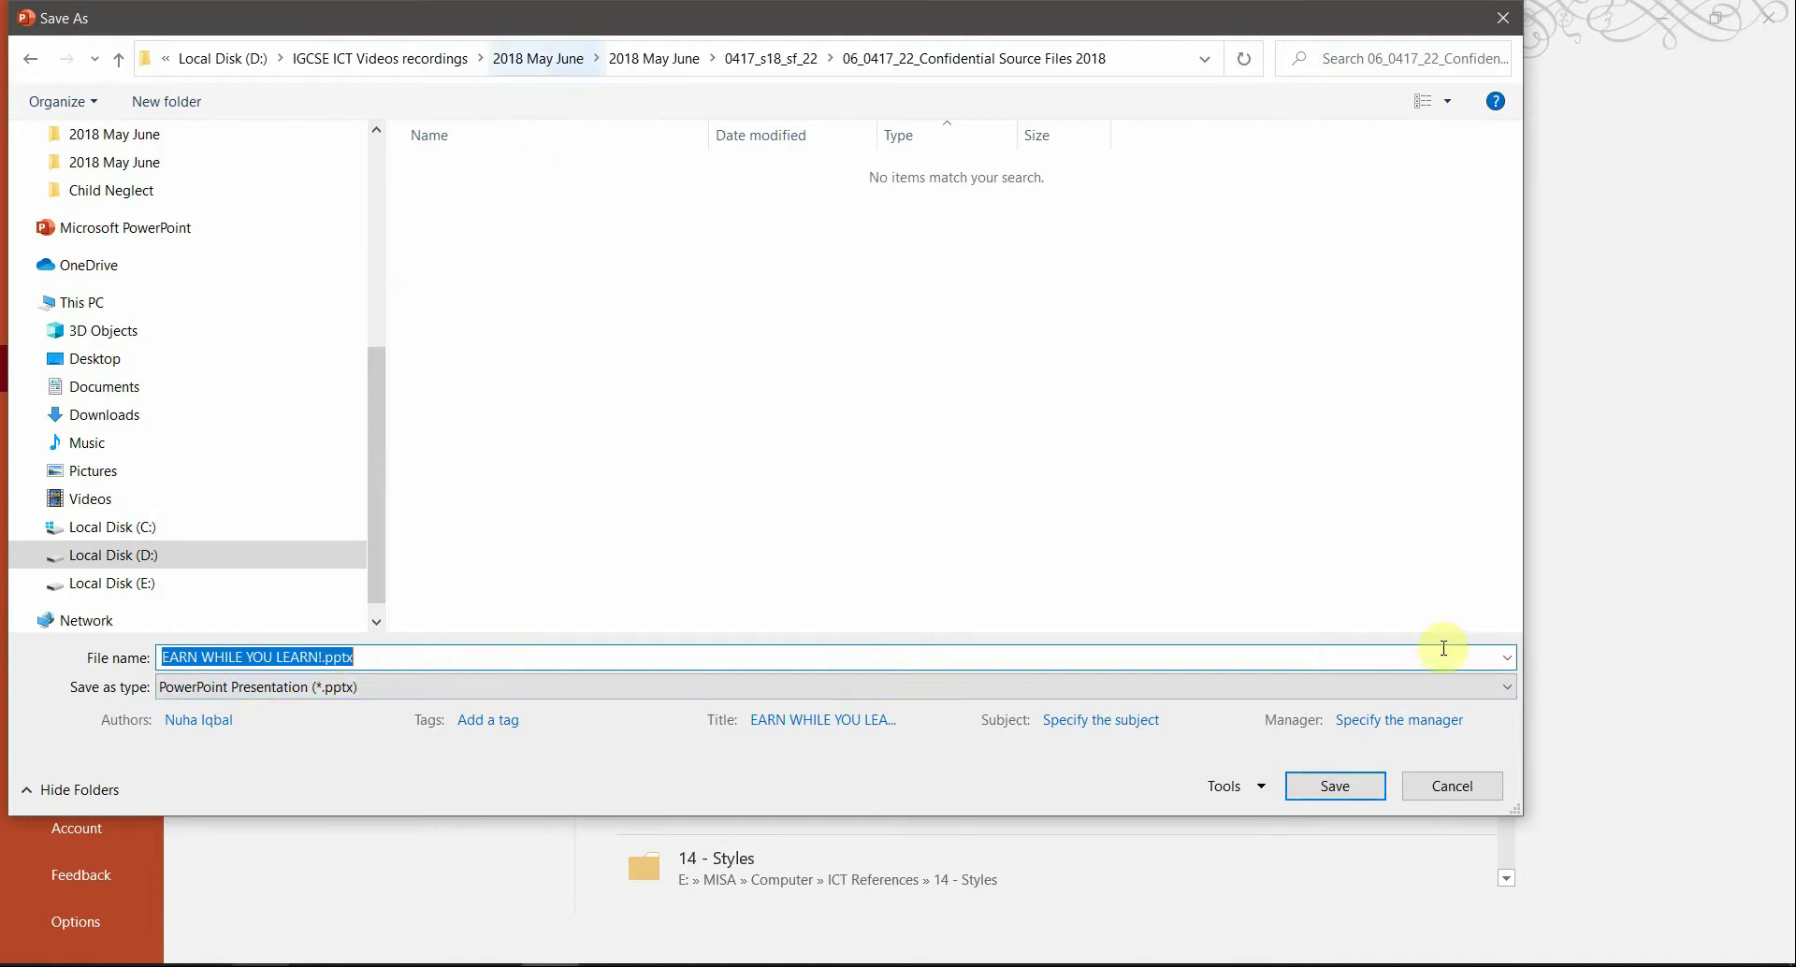
{"action": "left_click", "coordinate": [1362, 793]}
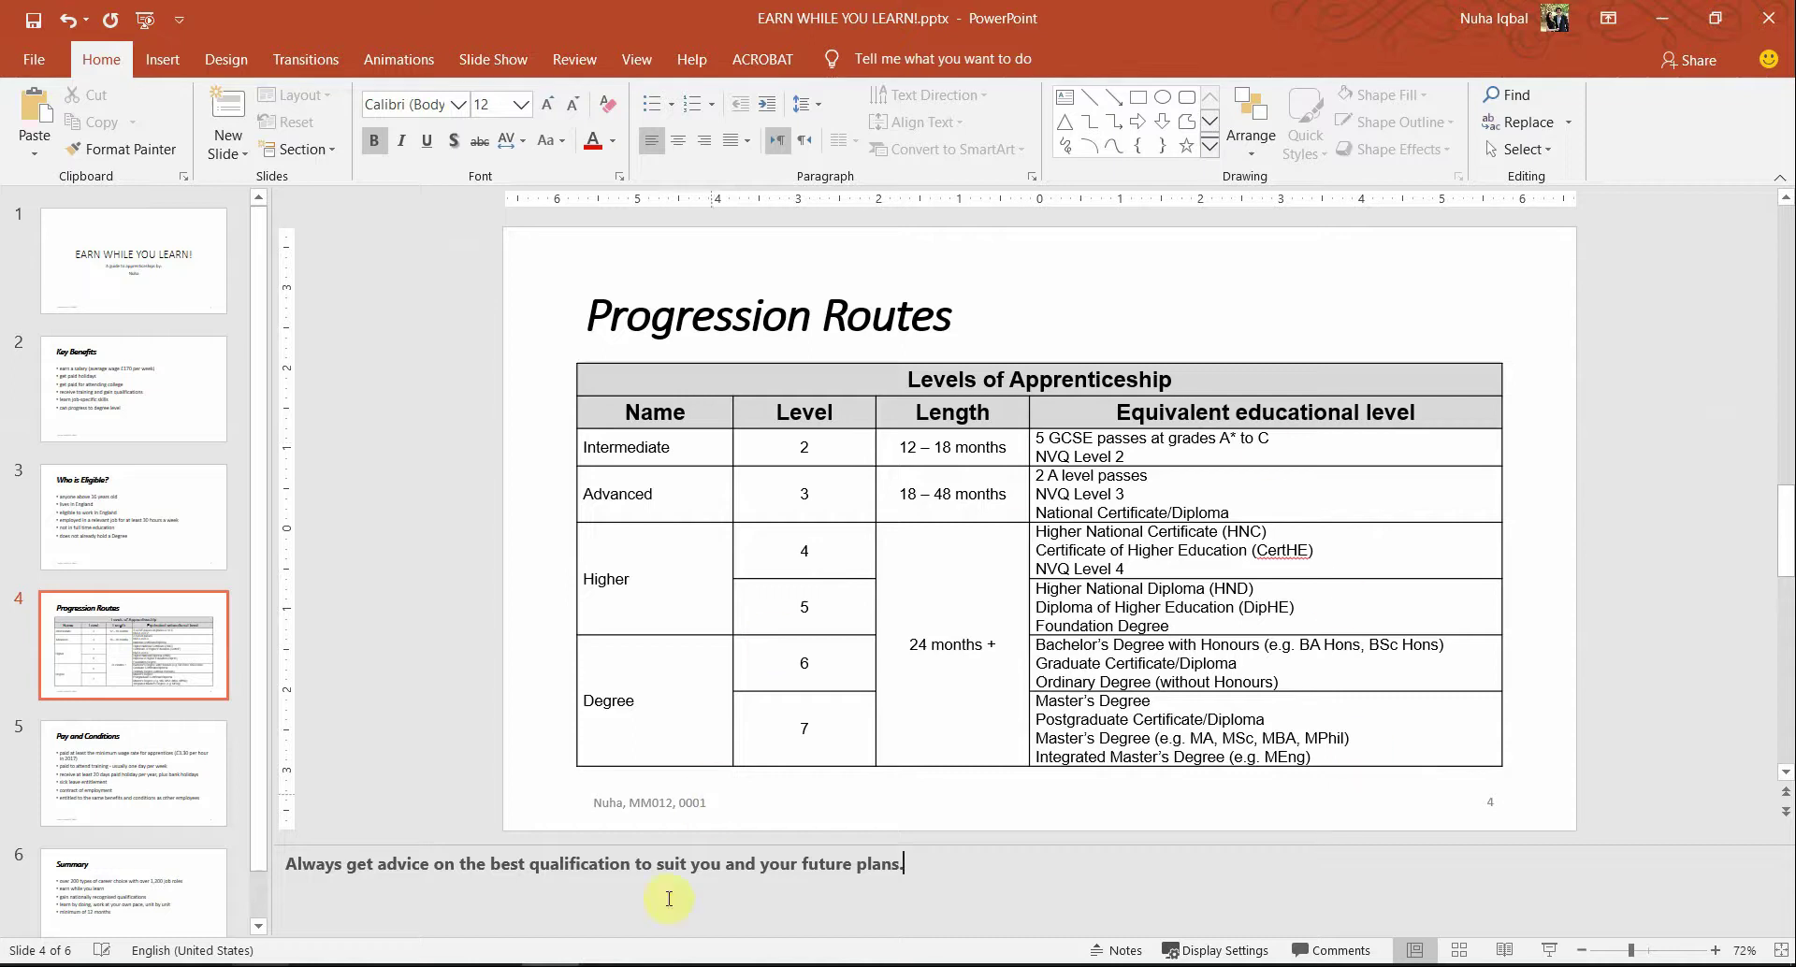
- Switch to the exam paper in Acrobat and highlight "Print slides 1 to 4 only" in question 41
{"action": "key", "text": "alt+Tab"}
{"action": "key", "text": "alt+Tab"}
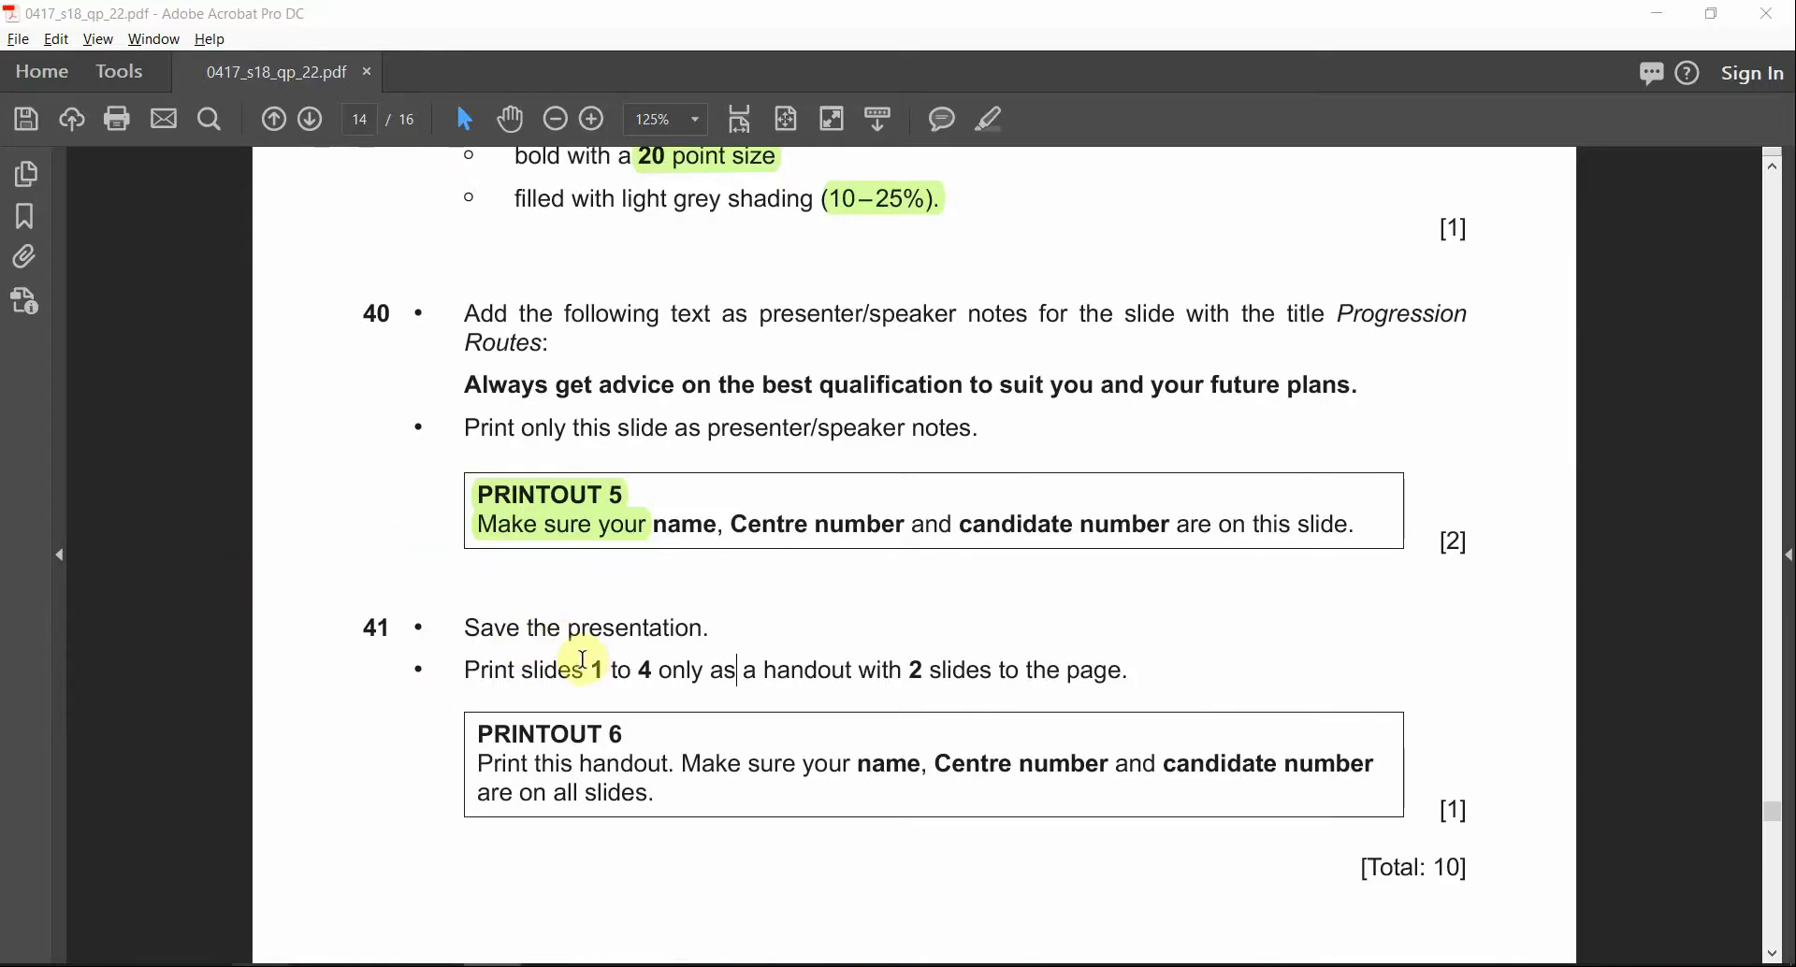
{"action": "left_click_drag", "start_coordinate": [591, 663], "coordinate": [652, 670]}
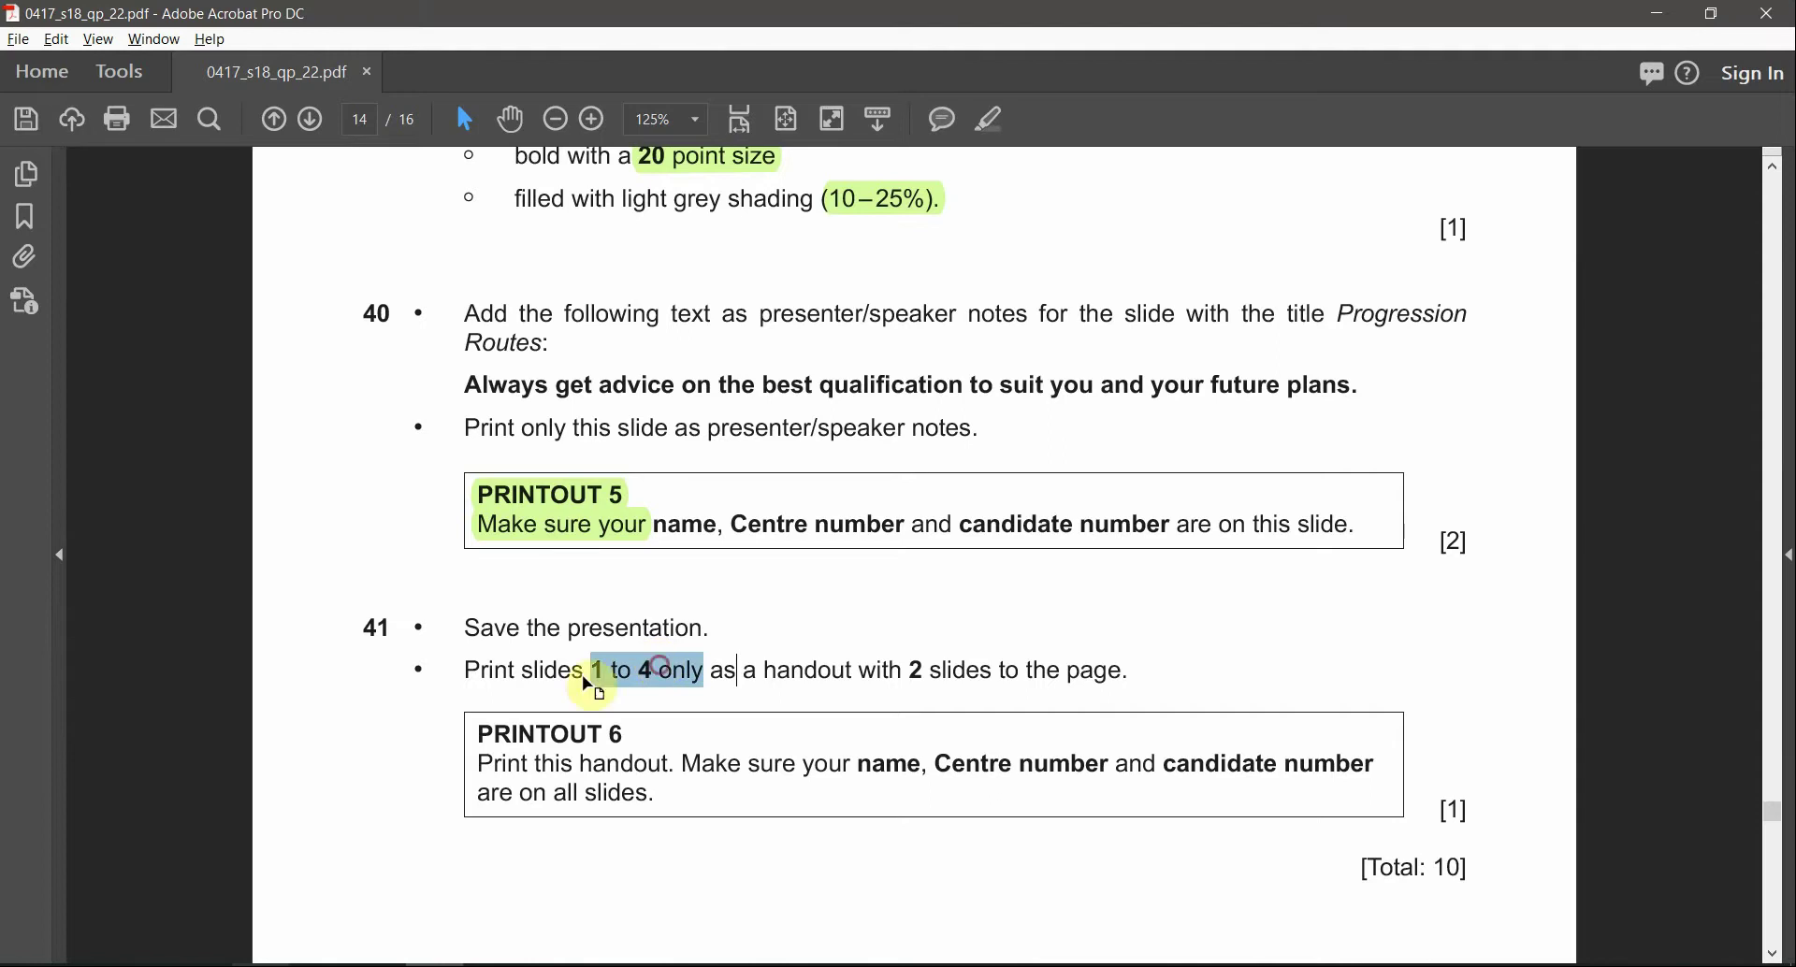
{"action": "left_click", "coordinate": [524, 670]}
{"action": "left_click_drag", "start_coordinate": [467, 670], "coordinate": [703, 671]}
{"action": "left_click", "coordinate": [989, 123]}
- Return to PowerPoint and look through the six slides to tell which ones belong in the handout
{"action": "key", "text": "alt+Tab"}
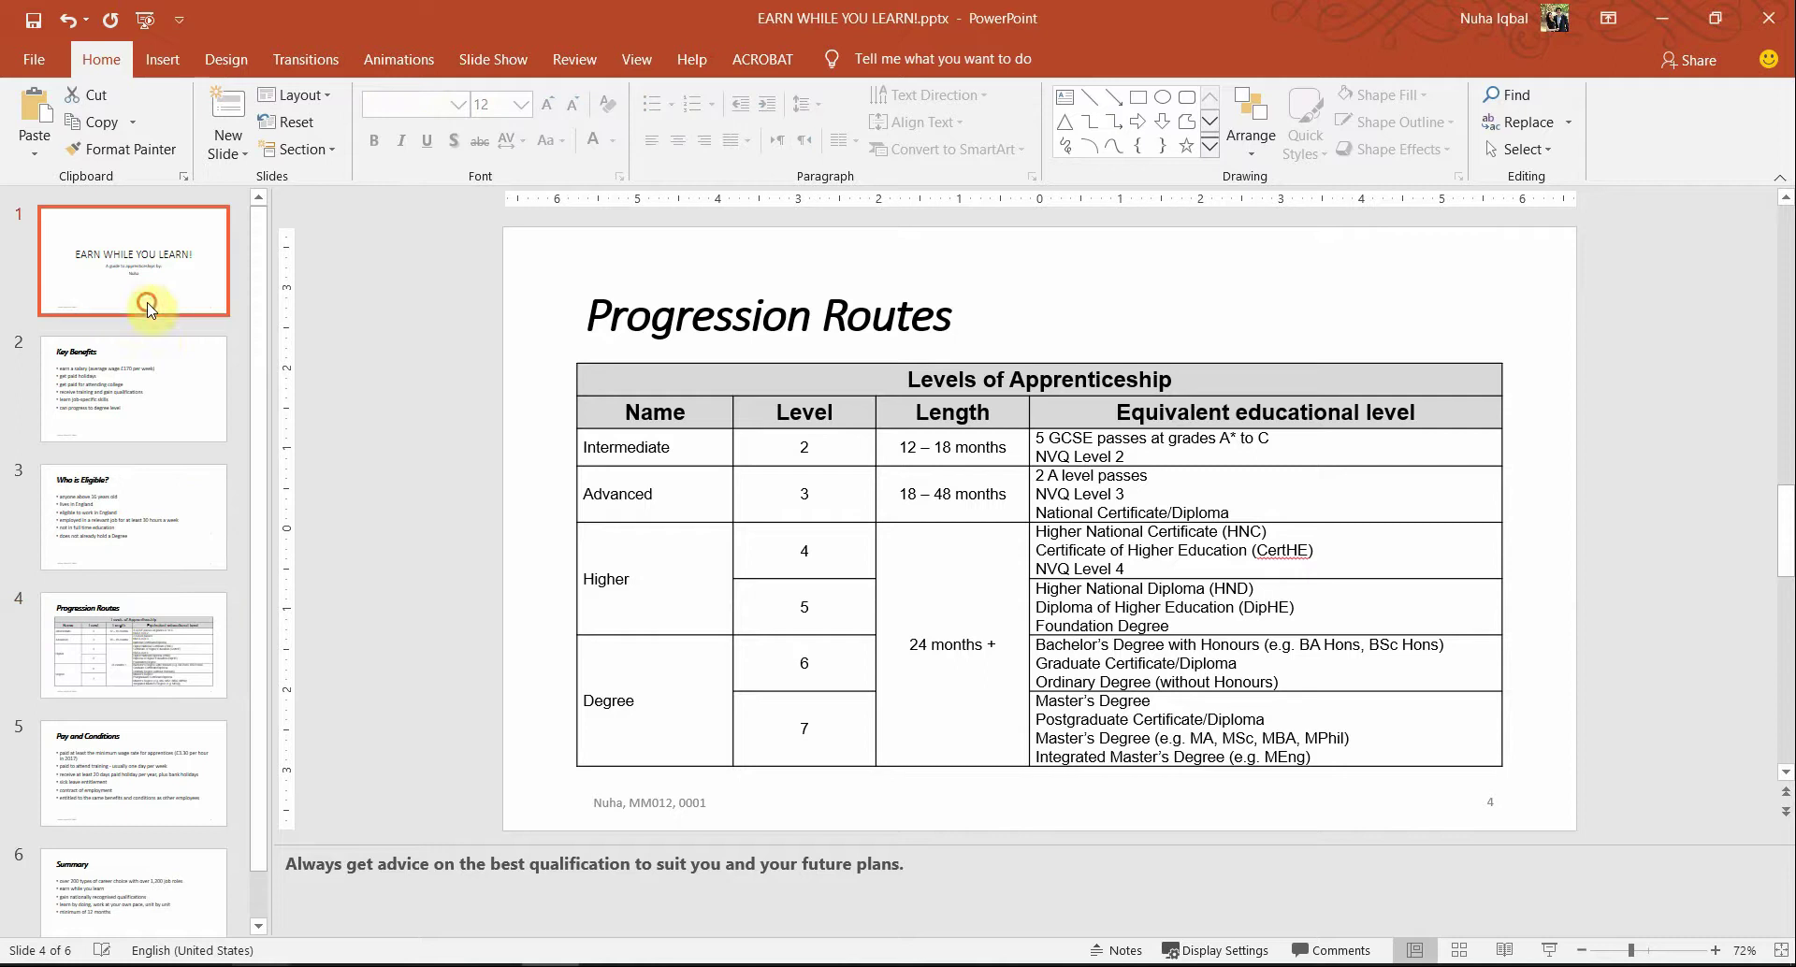
{"action": "left_click", "coordinate": [160, 403]}
{"action": "left_click", "coordinate": [140, 528]}
{"action": "left_click", "coordinate": [131, 641]}
{"action": "scroll", "coordinate": [132, 674], "scroll_direction": "down", "scroll_amount": 1}
{"action": "left_click", "coordinate": [130, 735]}
{"action": "left_click", "coordinate": [128, 865]}
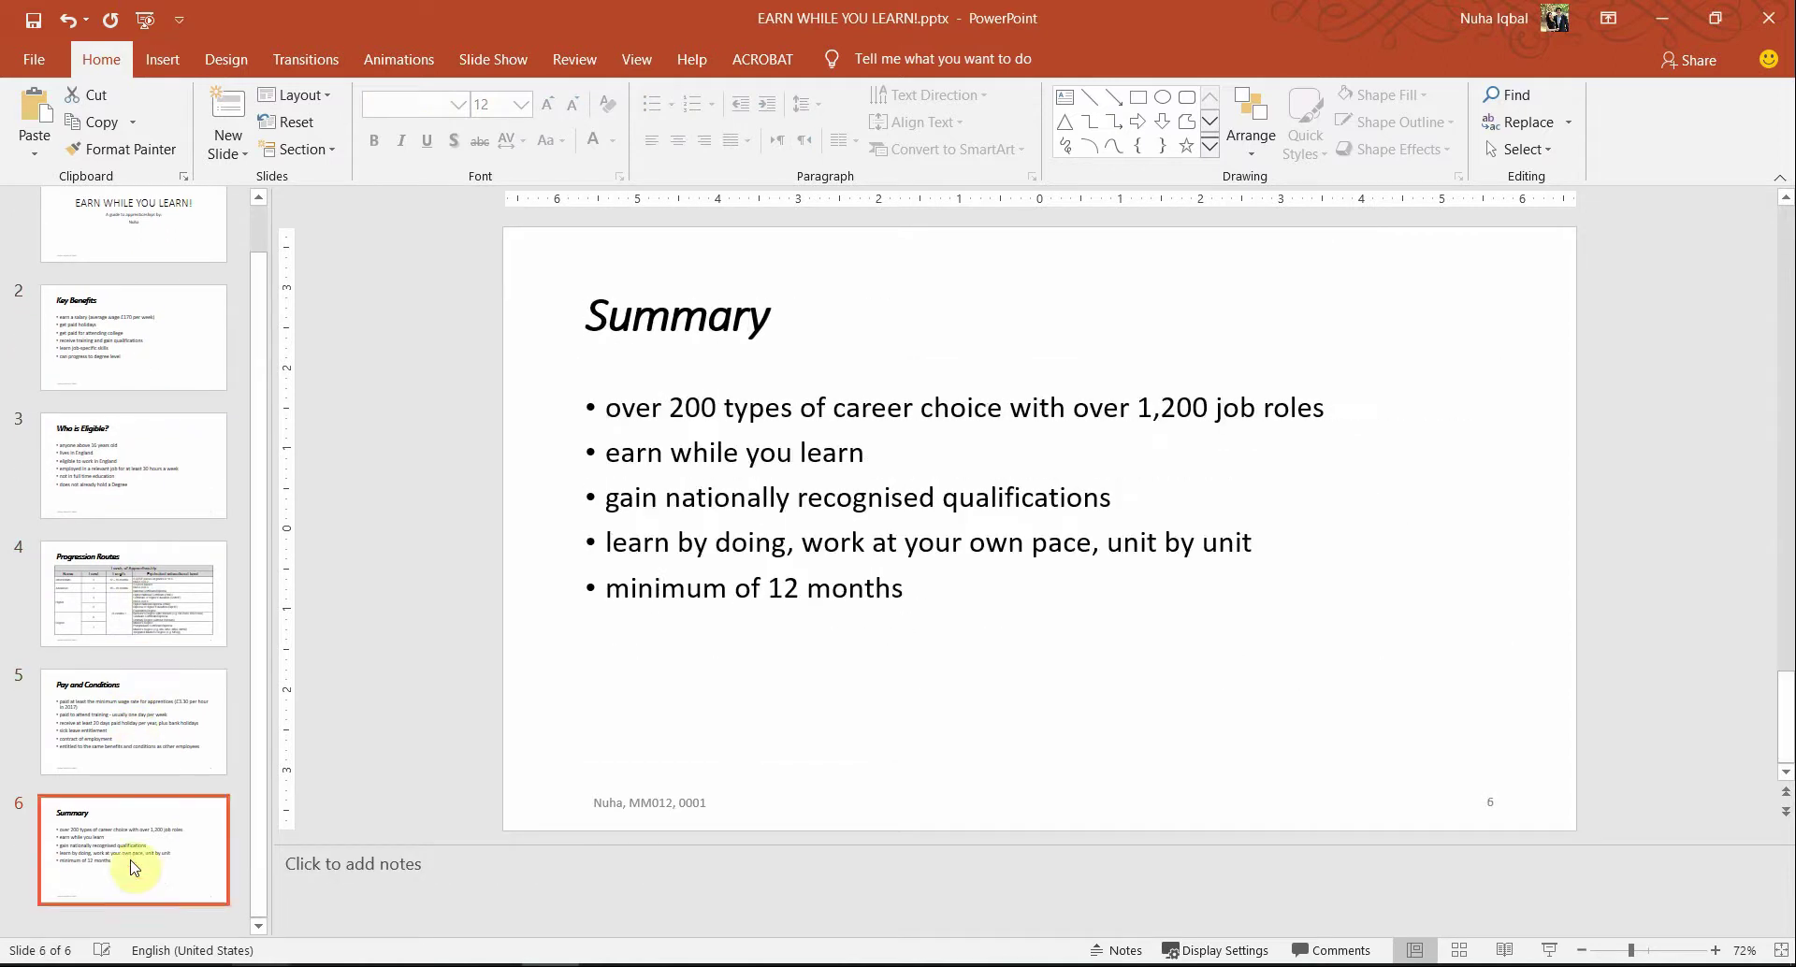
{"action": "left_click", "coordinate": [128, 748]}
{"action": "left_click", "coordinate": [115, 862]}
- Select slides 1 to 4 of the presentation
{"action": "left_click", "coordinate": [154, 615]}
{"action": "scroll", "coordinate": [150, 618], "scroll_direction": "up", "scroll_amount": 2}
{"action": "left_click", "coordinate": [130, 276], "text": "shift"}
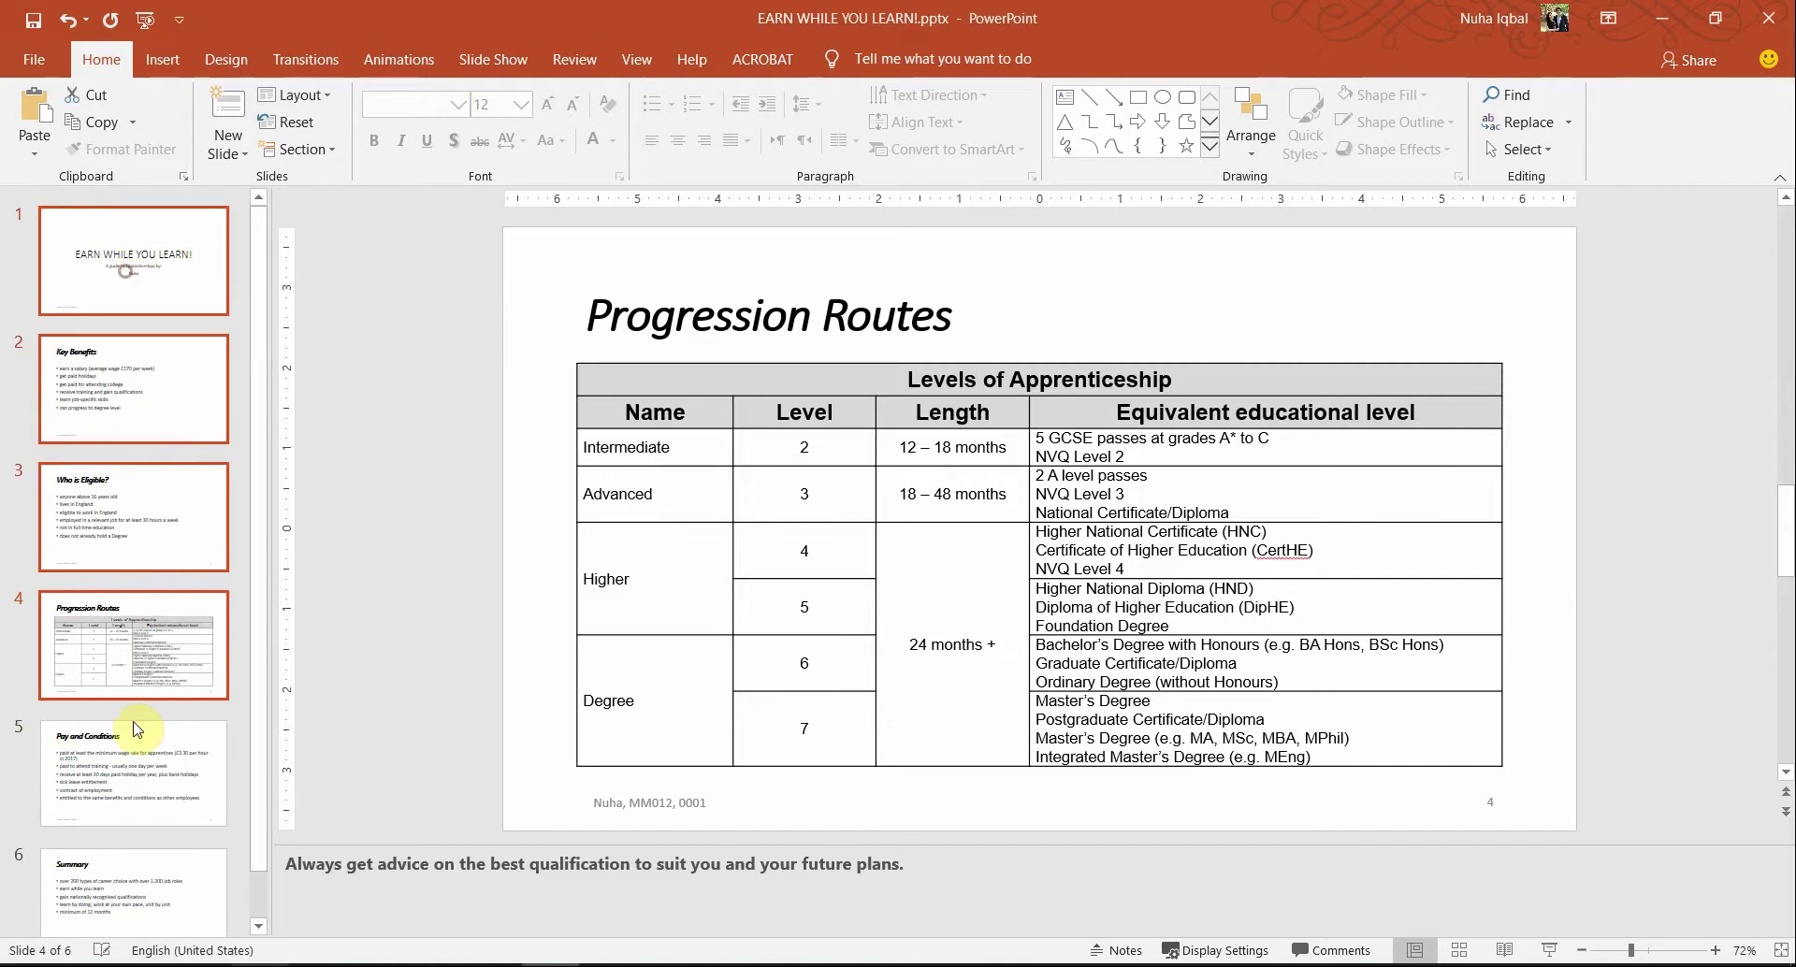
- Open the print settings and set the print range to slides 1-4
{"action": "left_click", "coordinate": [56, 75]}
{"action": "left_click", "coordinate": [113, 524]}
{"action": "left_click", "coordinate": [379, 423]}
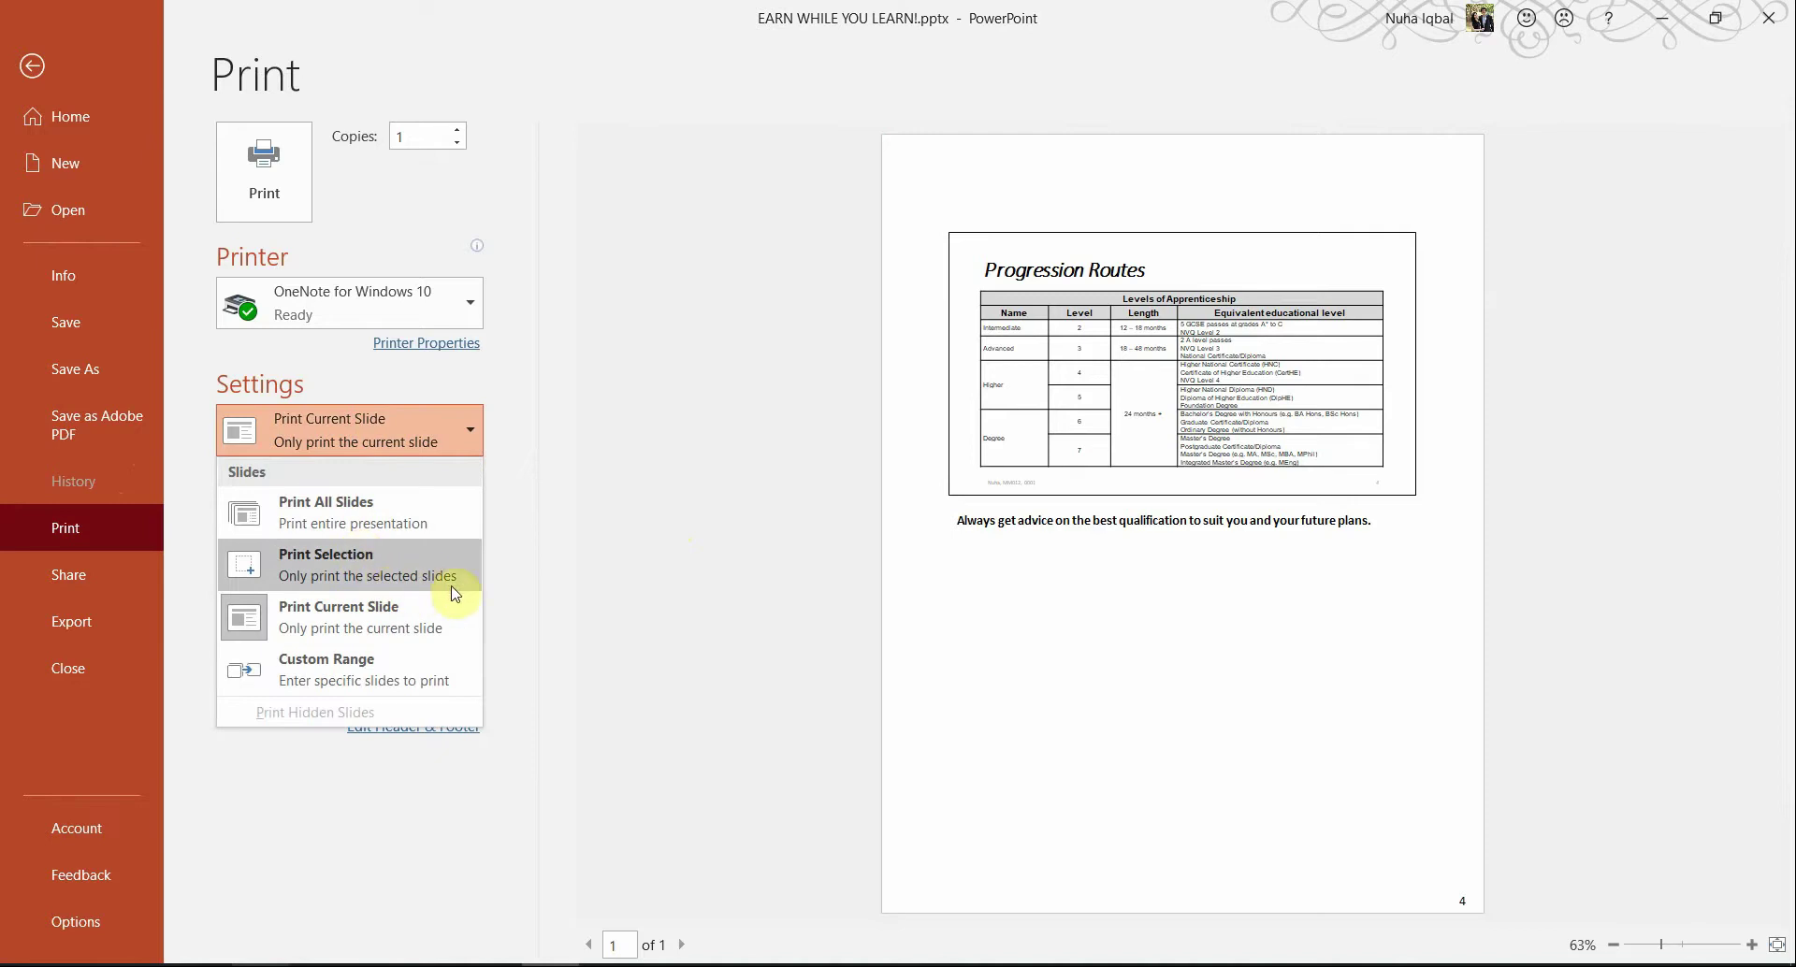
{"action": "left_click", "coordinate": [417, 529]}
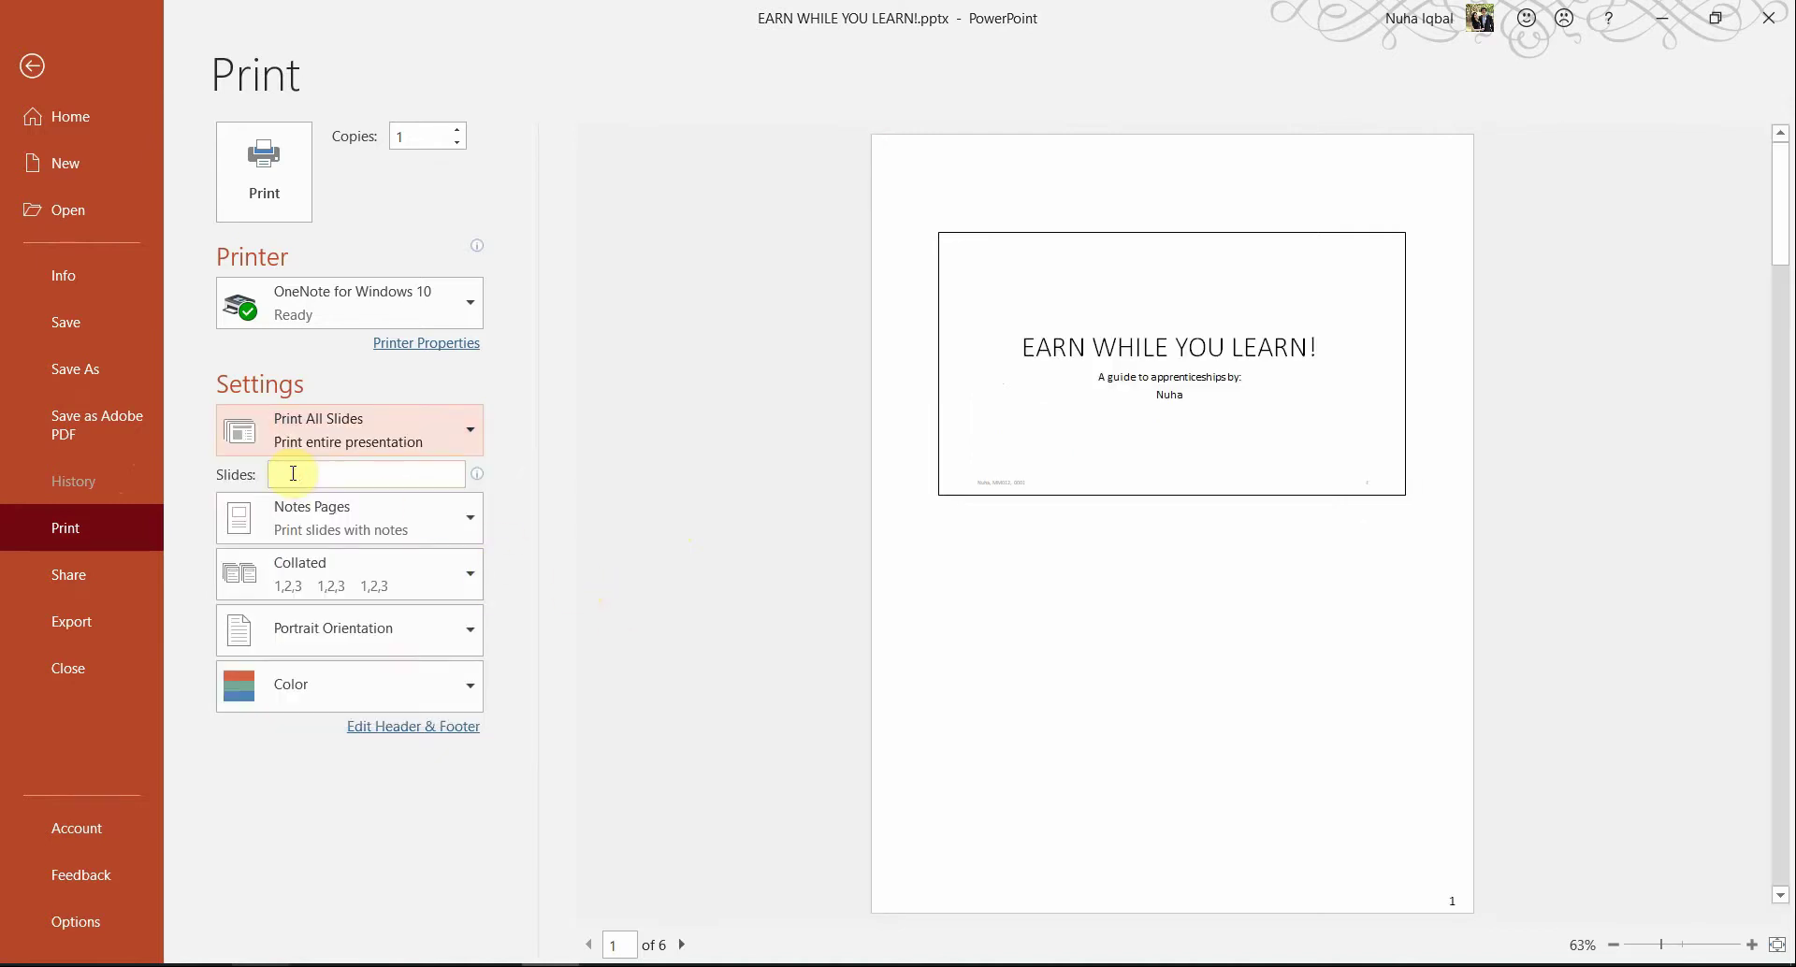
{"action": "type", "text": "1-4"}
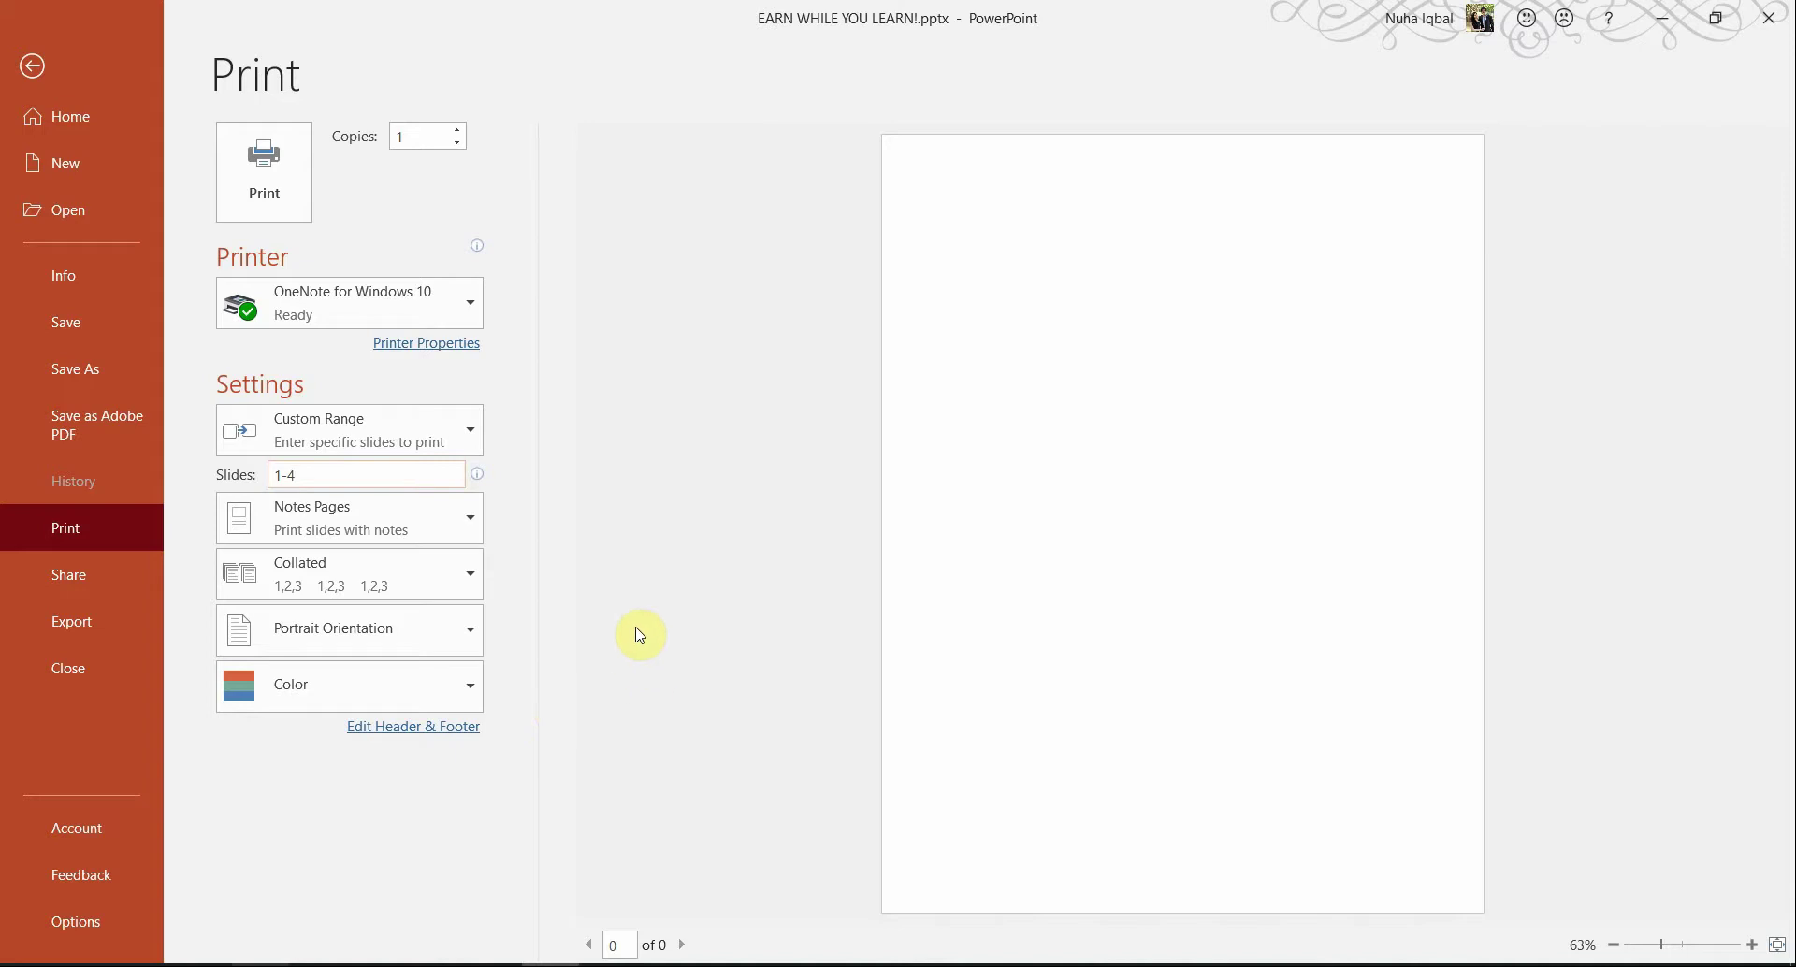
- Switch to the exam paper in Acrobat and highlight "2 slides to the page" in question 41
{"action": "key", "text": "alt+Tab"}
{"action": "key", "text": "alt+Tab"}
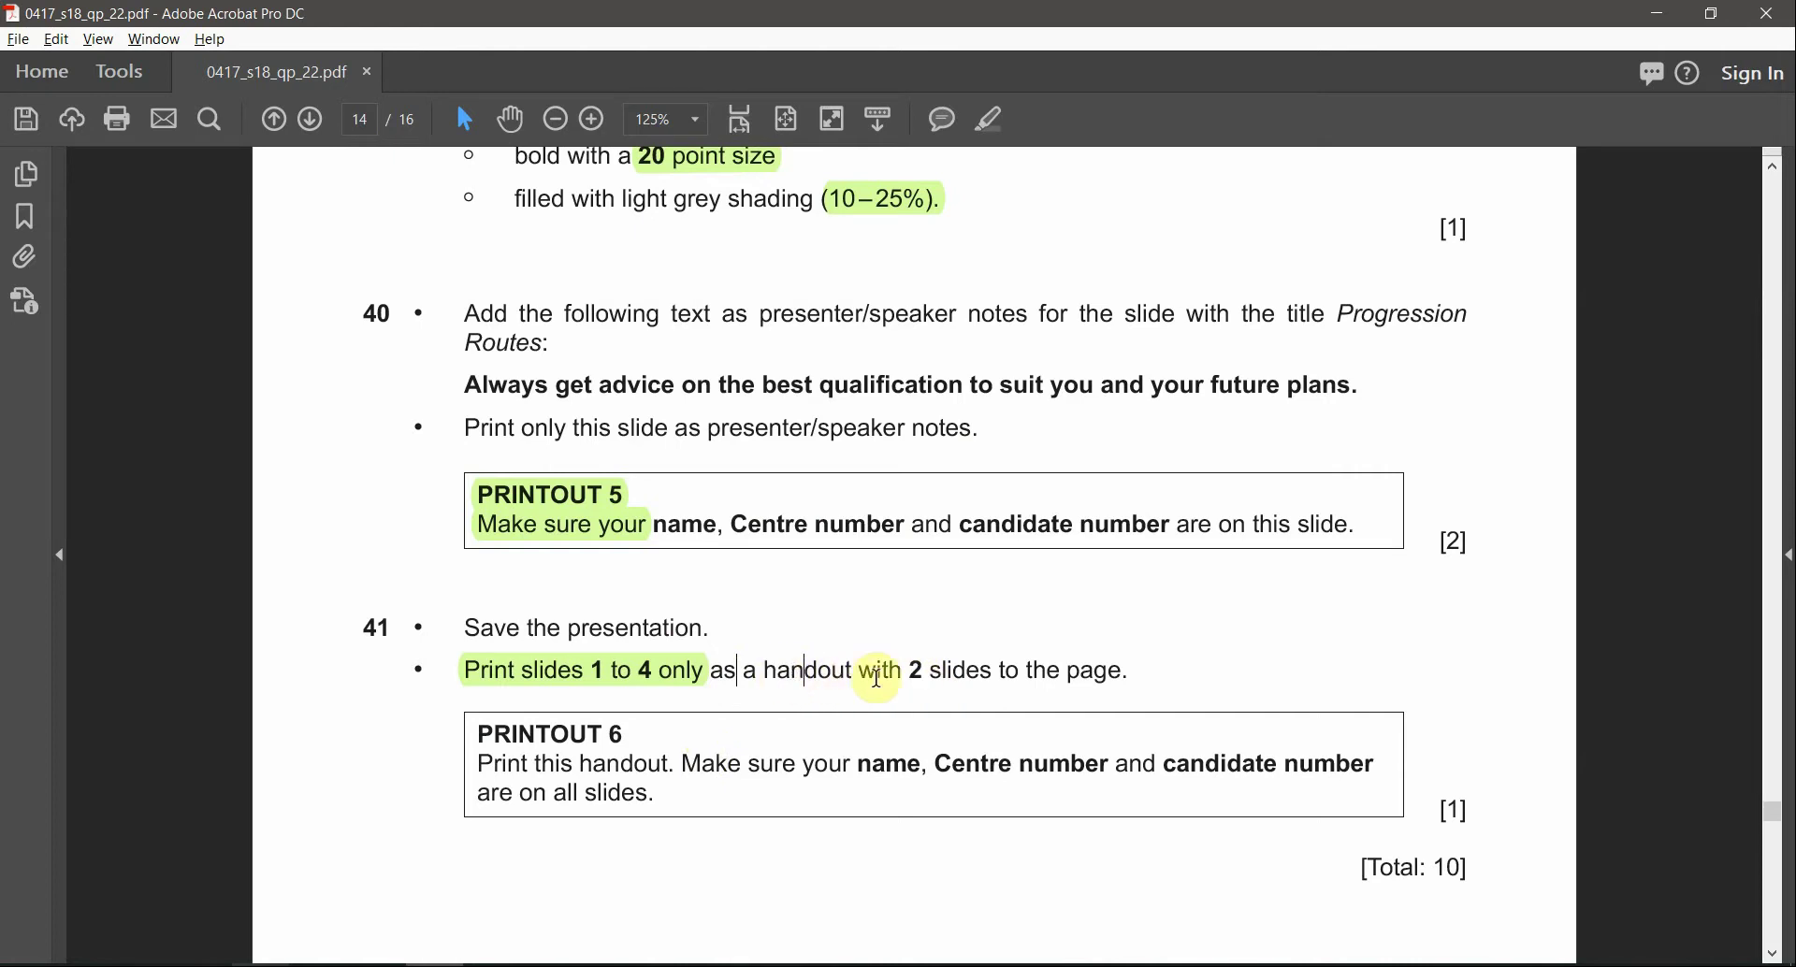
{"action": "left_click_drag", "start_coordinate": [911, 672], "coordinate": [1121, 672]}
{"action": "left_click", "coordinate": [997, 118]}
- Return to PowerPoint, set the print layout to handouts with 2 slides per page and check the preview pages
{"action": "key", "text": "alt+Tab"}
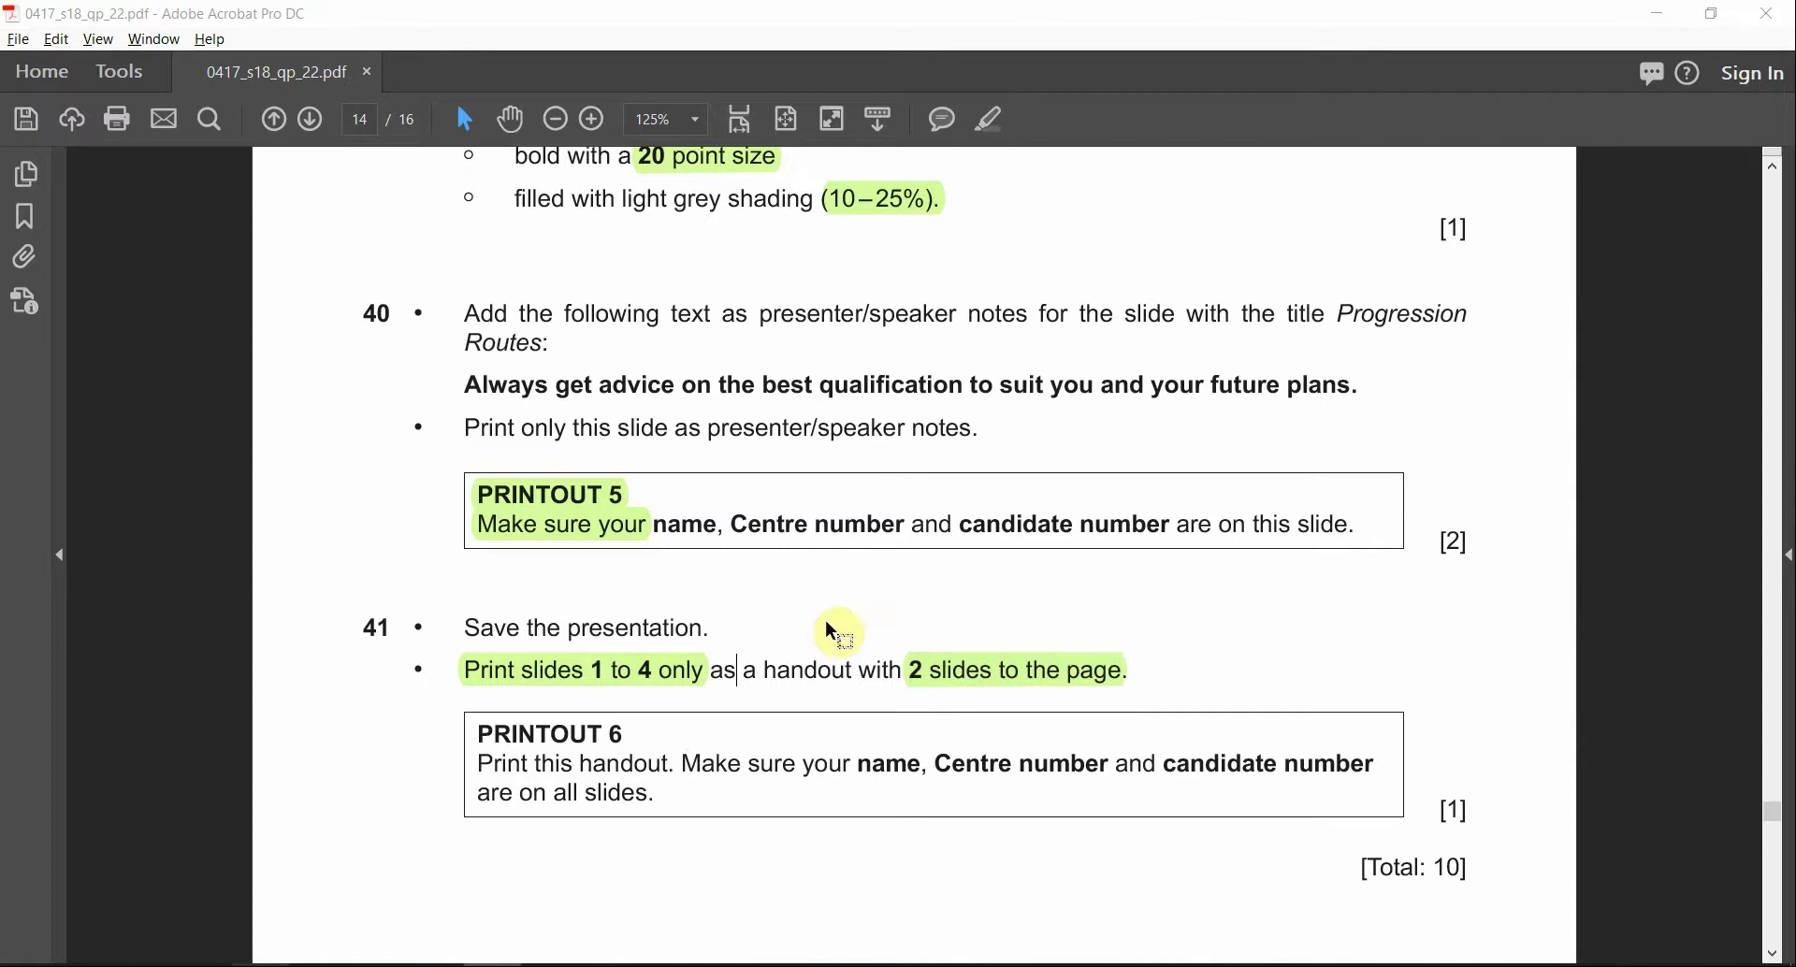
{"action": "key", "text": "alt+Tab"}
{"action": "key", "text": "alt+Tab"}
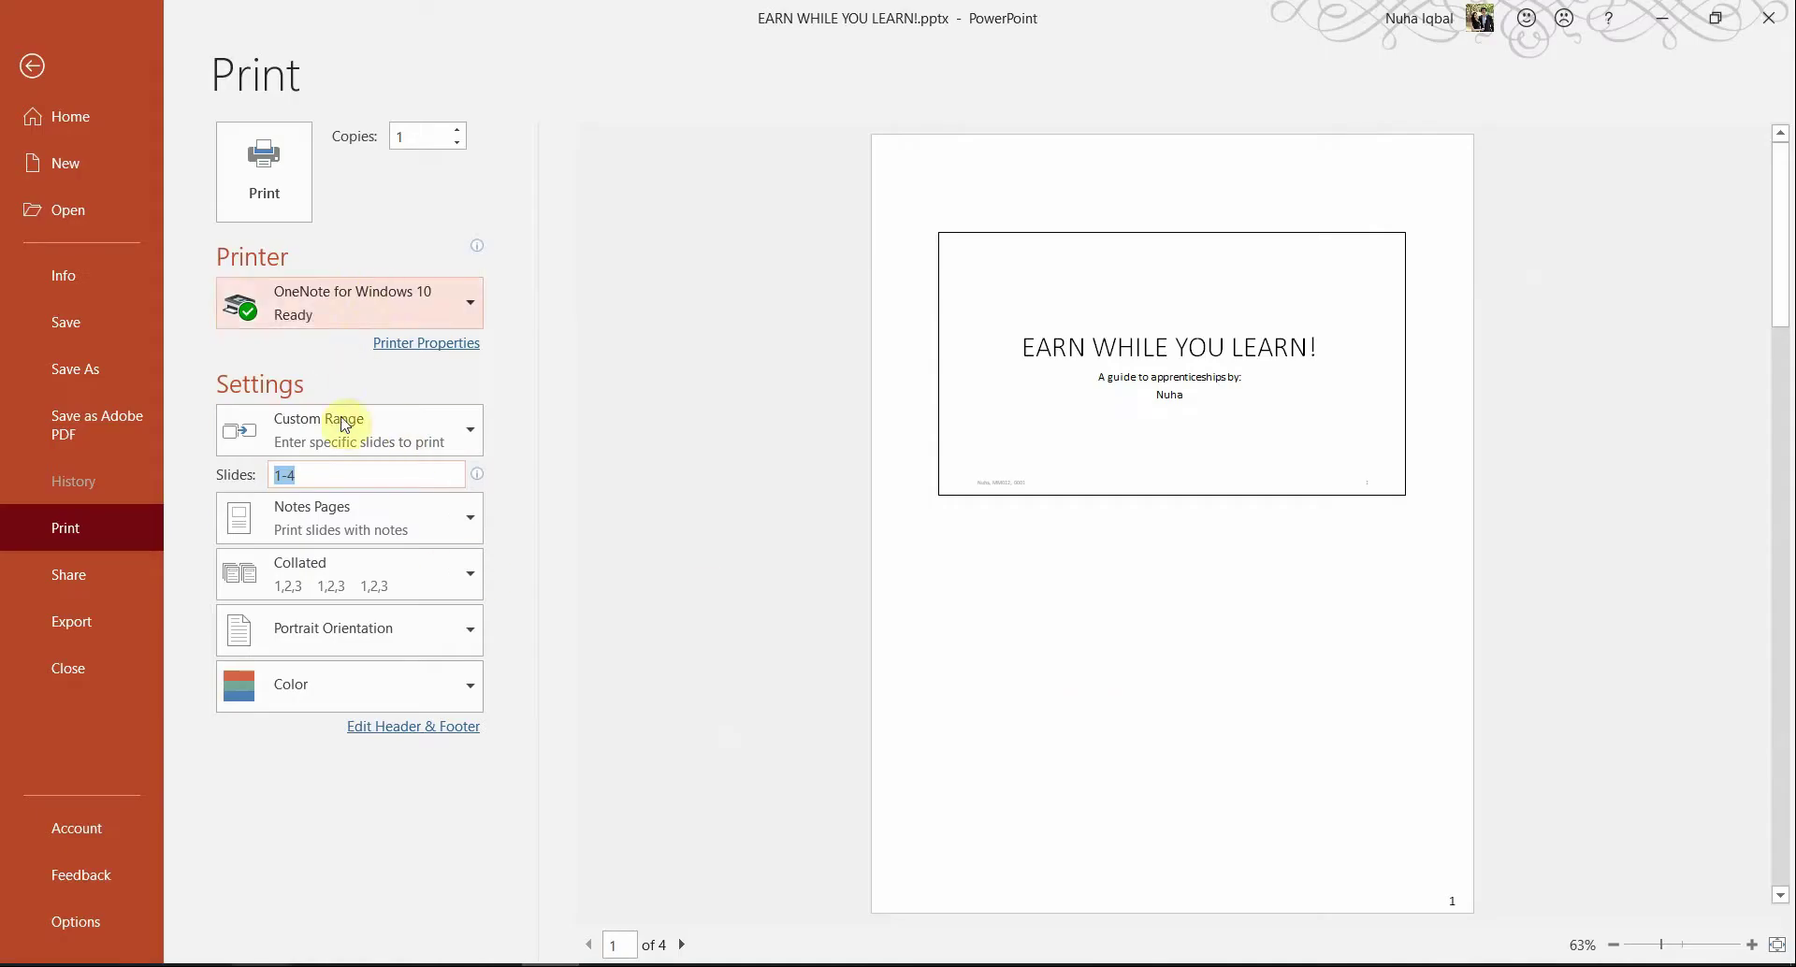
{"action": "left_click", "coordinate": [339, 430]}
{"action": "left_click", "coordinate": [339, 431]}
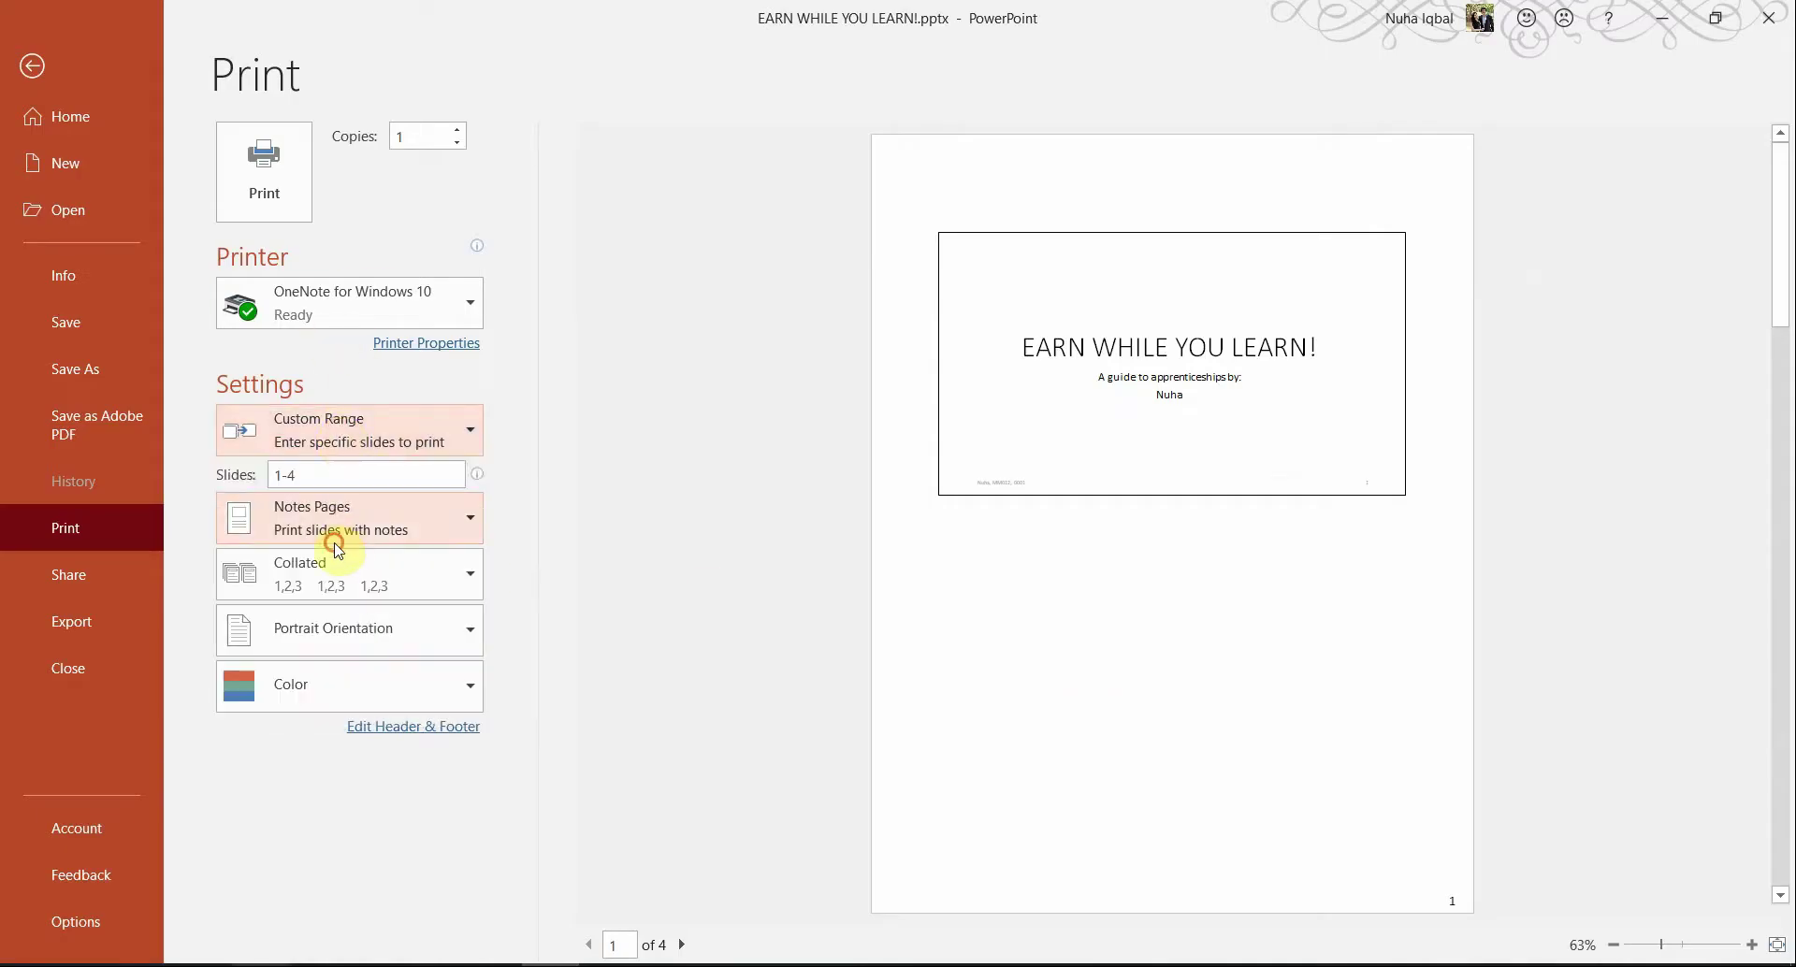
{"action": "left_click", "coordinate": [338, 528]}
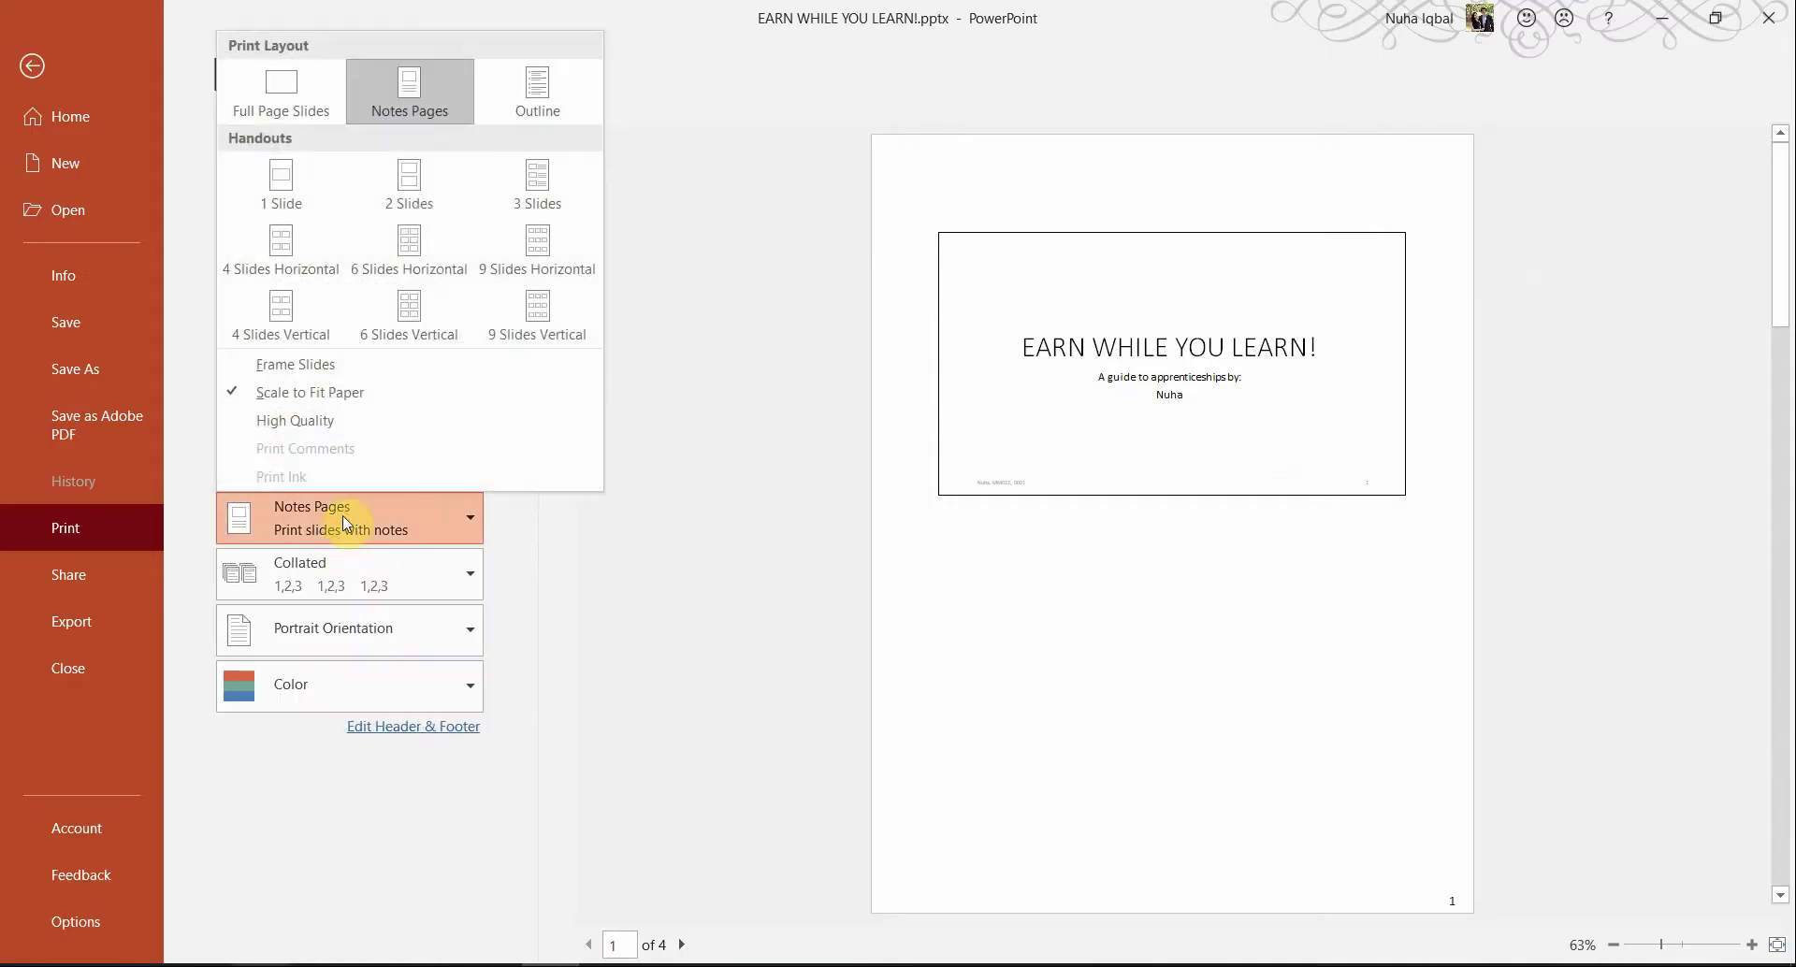
{"action": "left_click", "coordinate": [409, 181]}
{"action": "scroll", "coordinate": [1688, 650], "scroll_direction": "down", "scroll_amount": 1}
{"action": "scroll", "coordinate": [1688, 650], "scroll_direction": "up", "scroll_amount": 1}
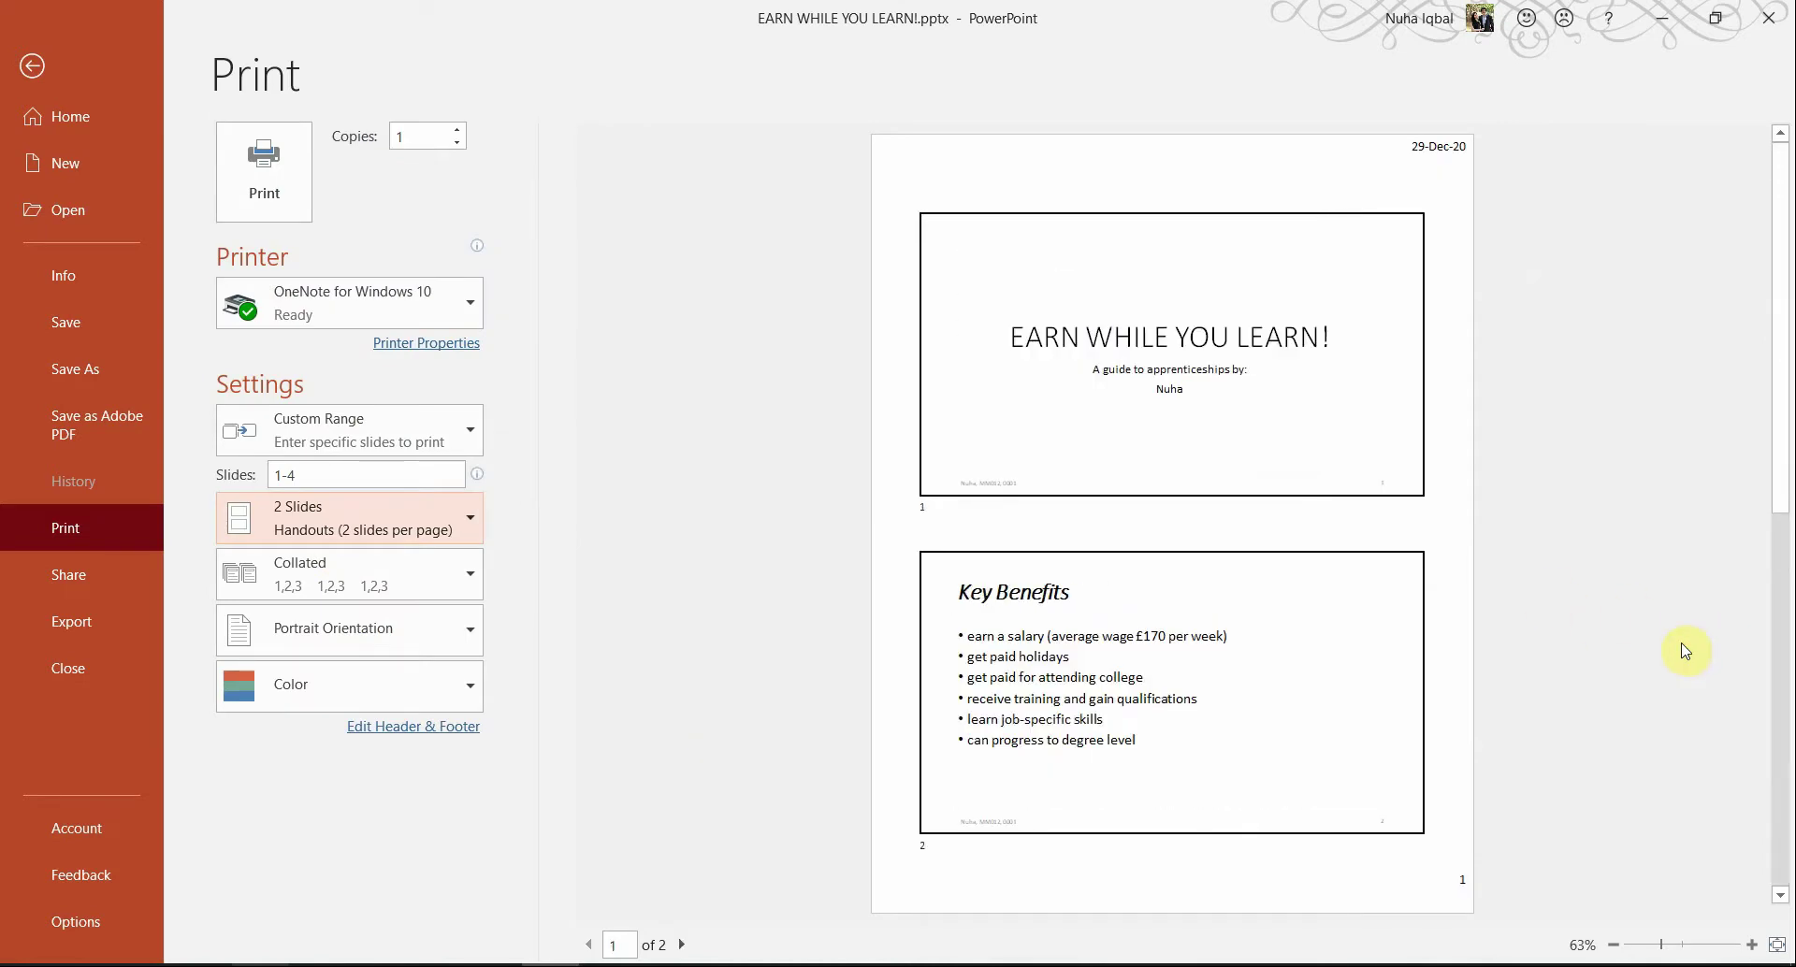
{"action": "scroll", "coordinate": [1685, 652], "scroll_direction": "down", "scroll_amount": 1}
{"action": "scroll", "coordinate": [1686, 650], "scroll_direction": "up", "scroll_amount": 1}
{"action": "scroll", "coordinate": [1676, 667], "scroll_direction": "down", "scroll_amount": 1}
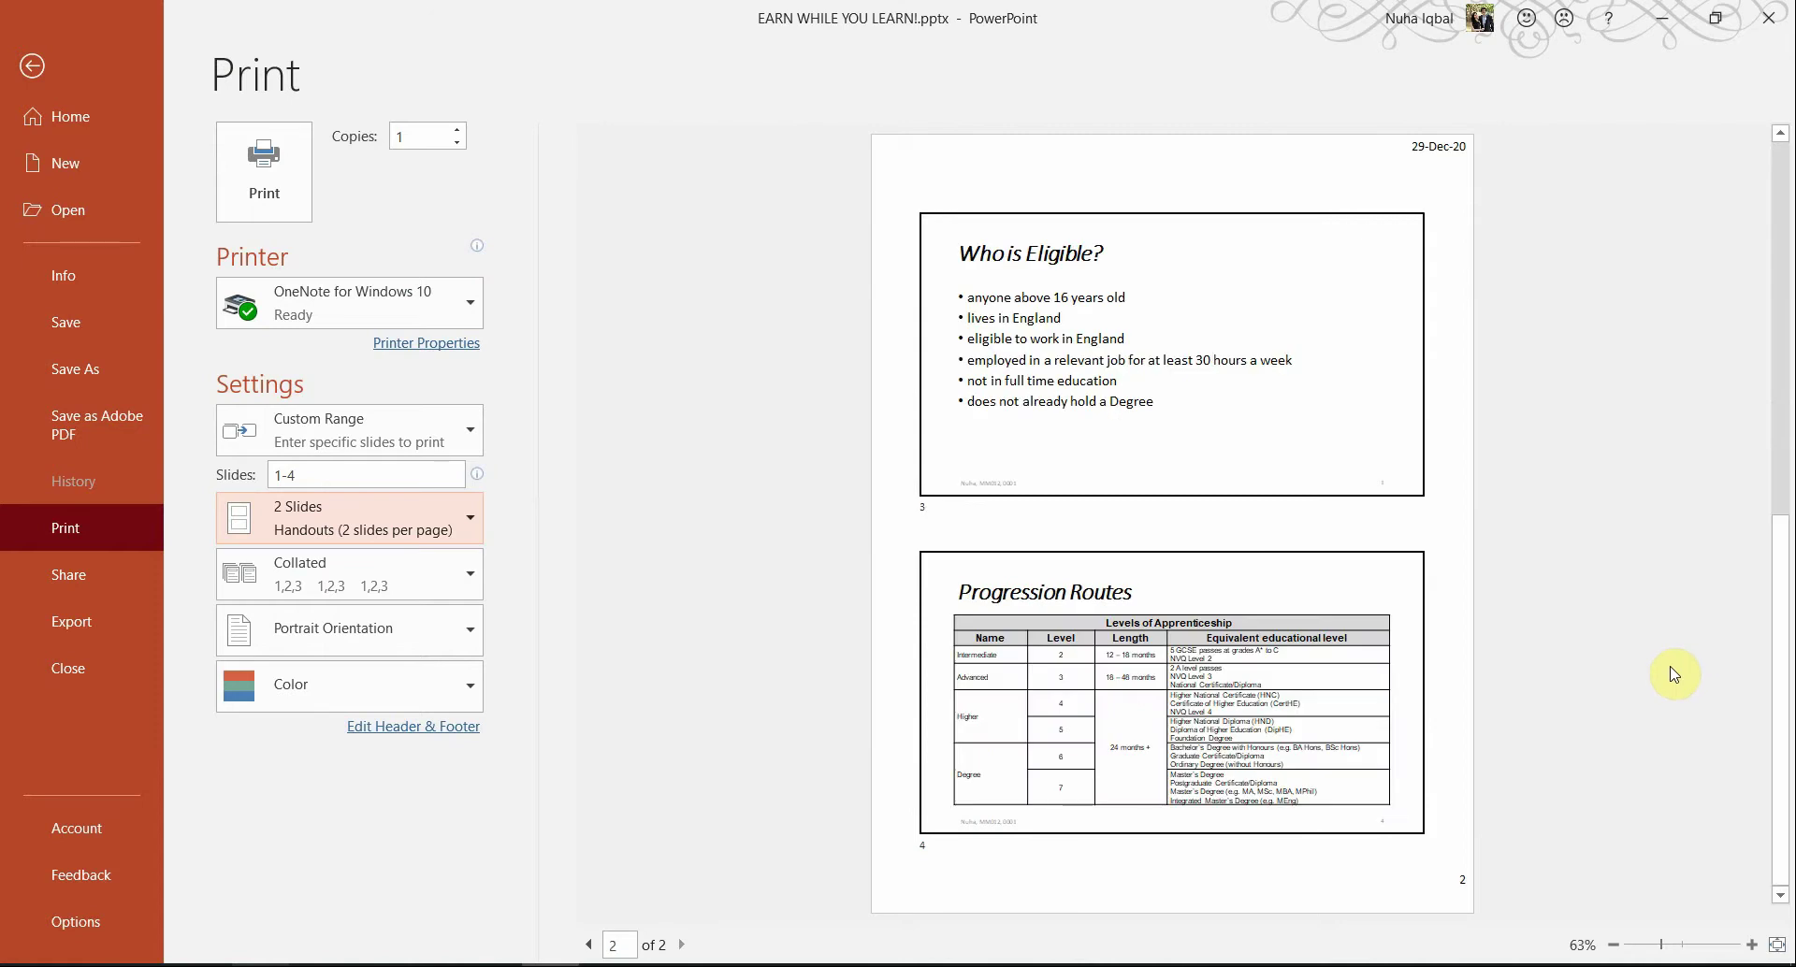
{"action": "scroll", "coordinate": [1674, 674], "scroll_direction": "up", "scroll_amount": 1}
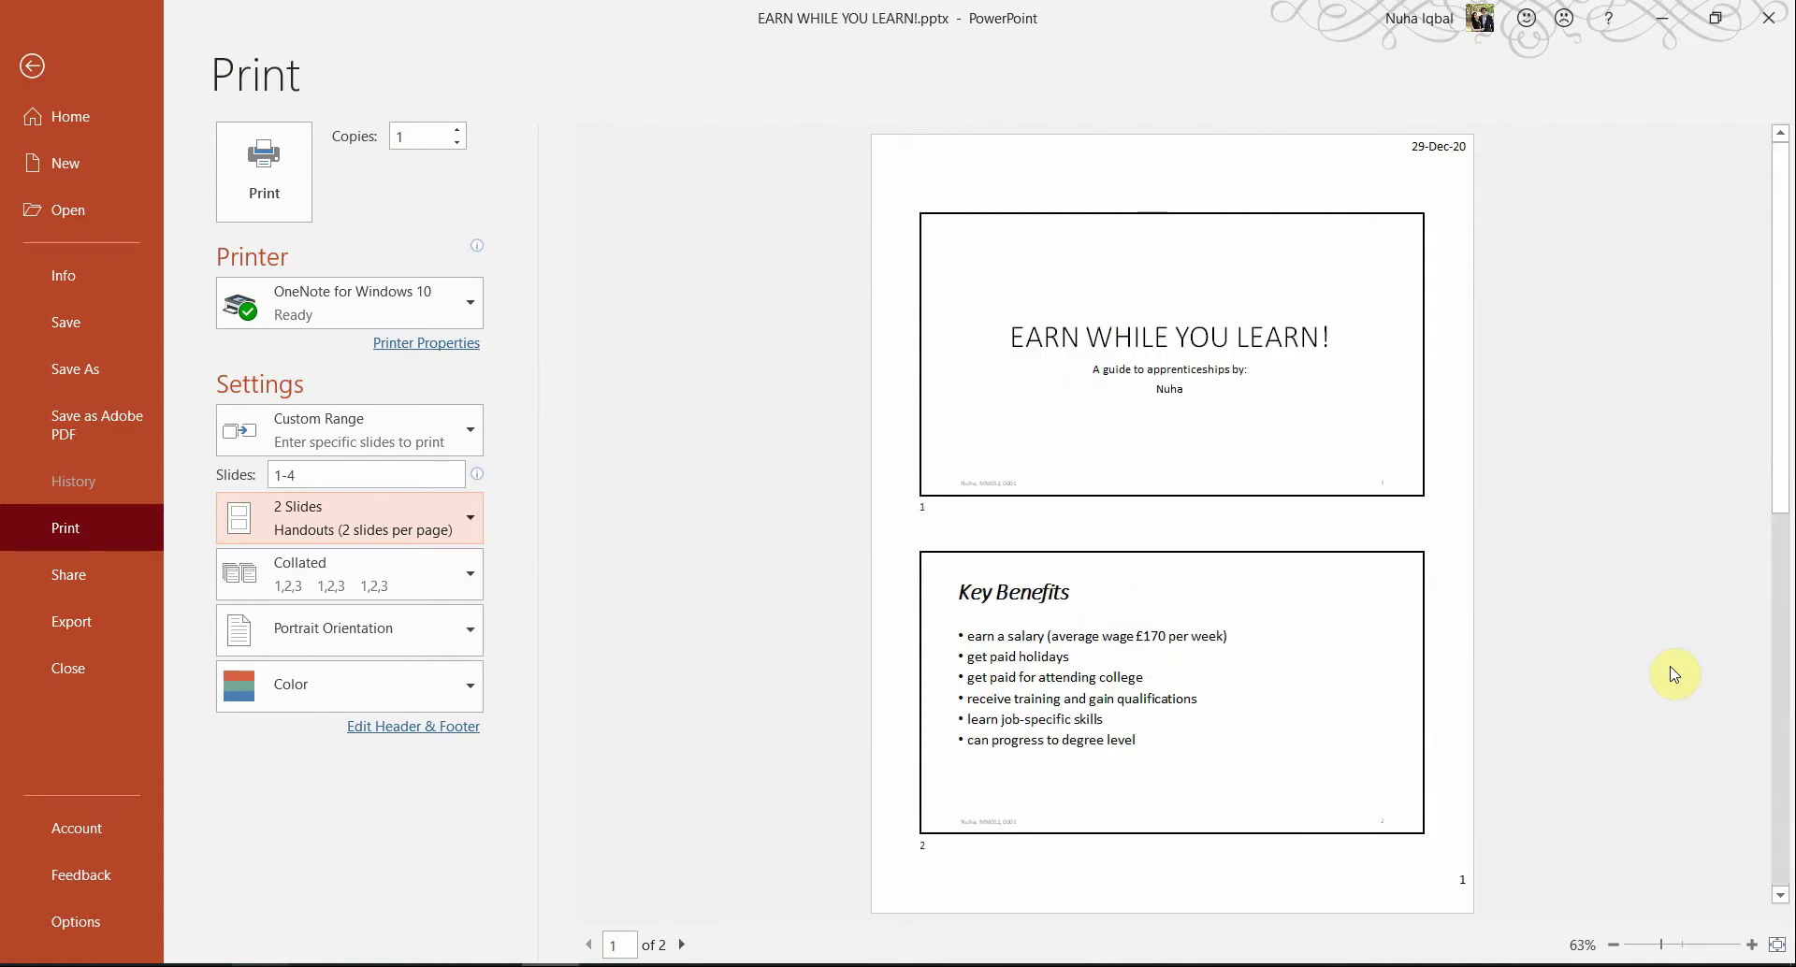
- Switch to the exam paper in Acrobat and highlight "PRINTOUT 6 Print this handout." under question 41
{"action": "key", "text": "alt+Tab"}
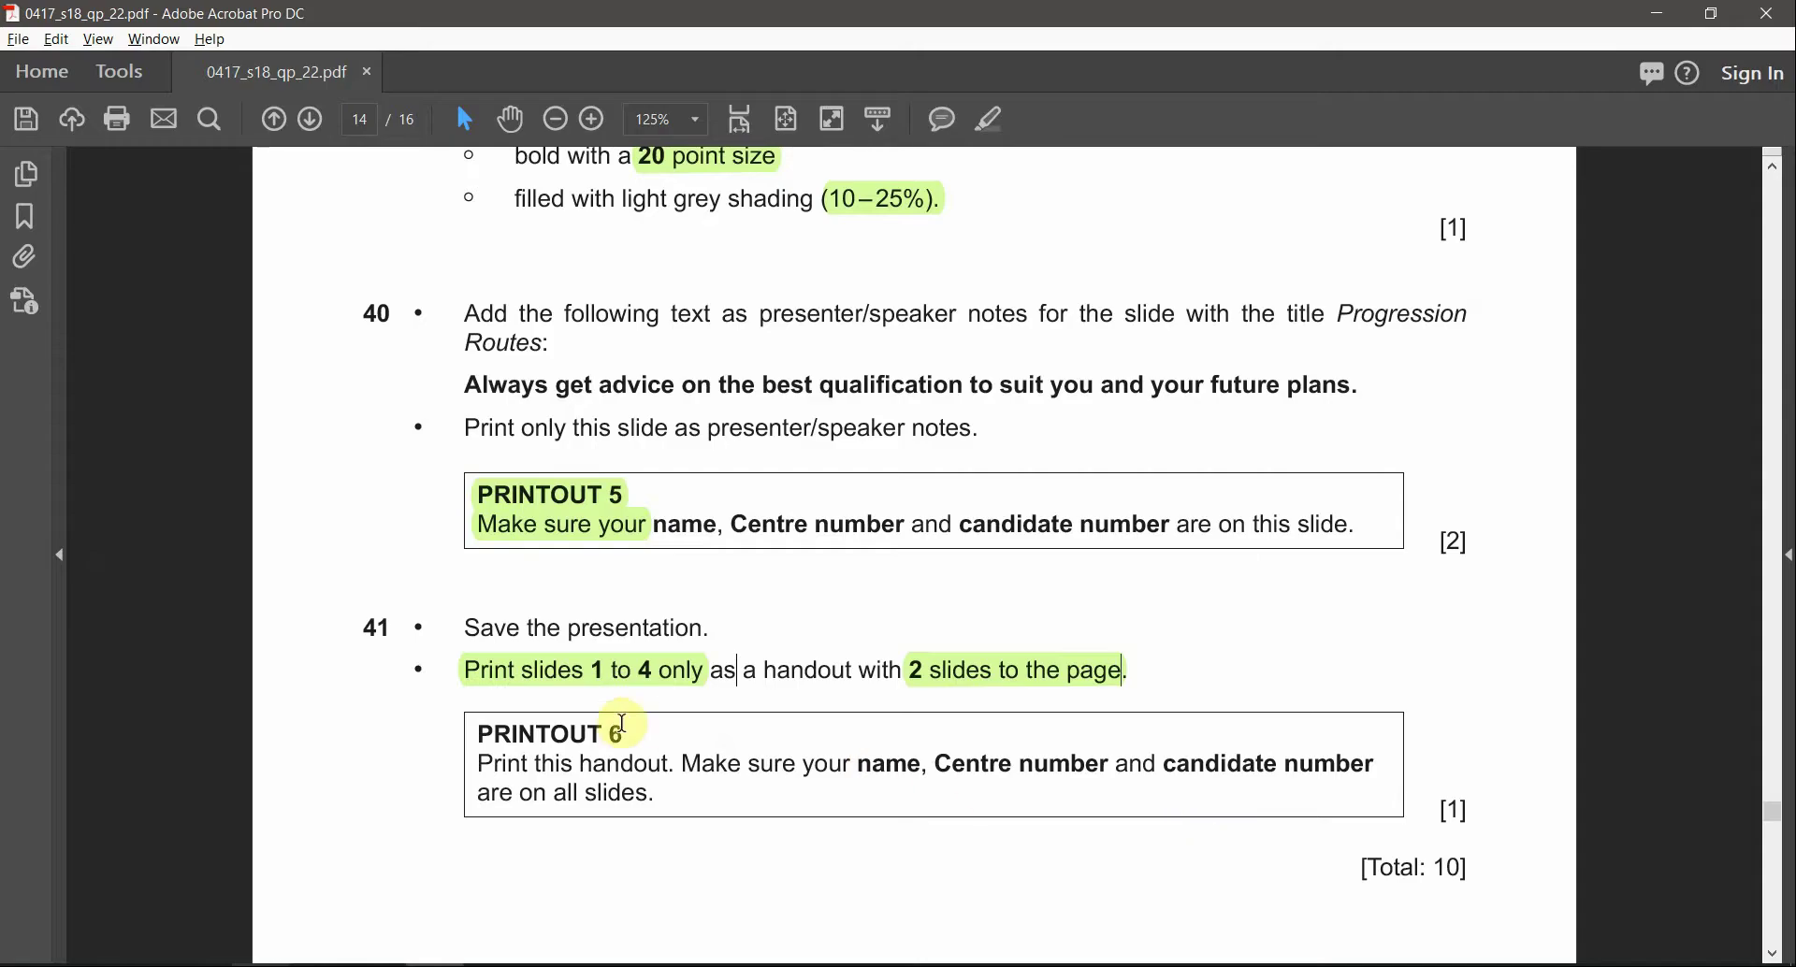
{"action": "left_click_drag", "start_coordinate": [617, 733], "coordinate": [508, 716]}
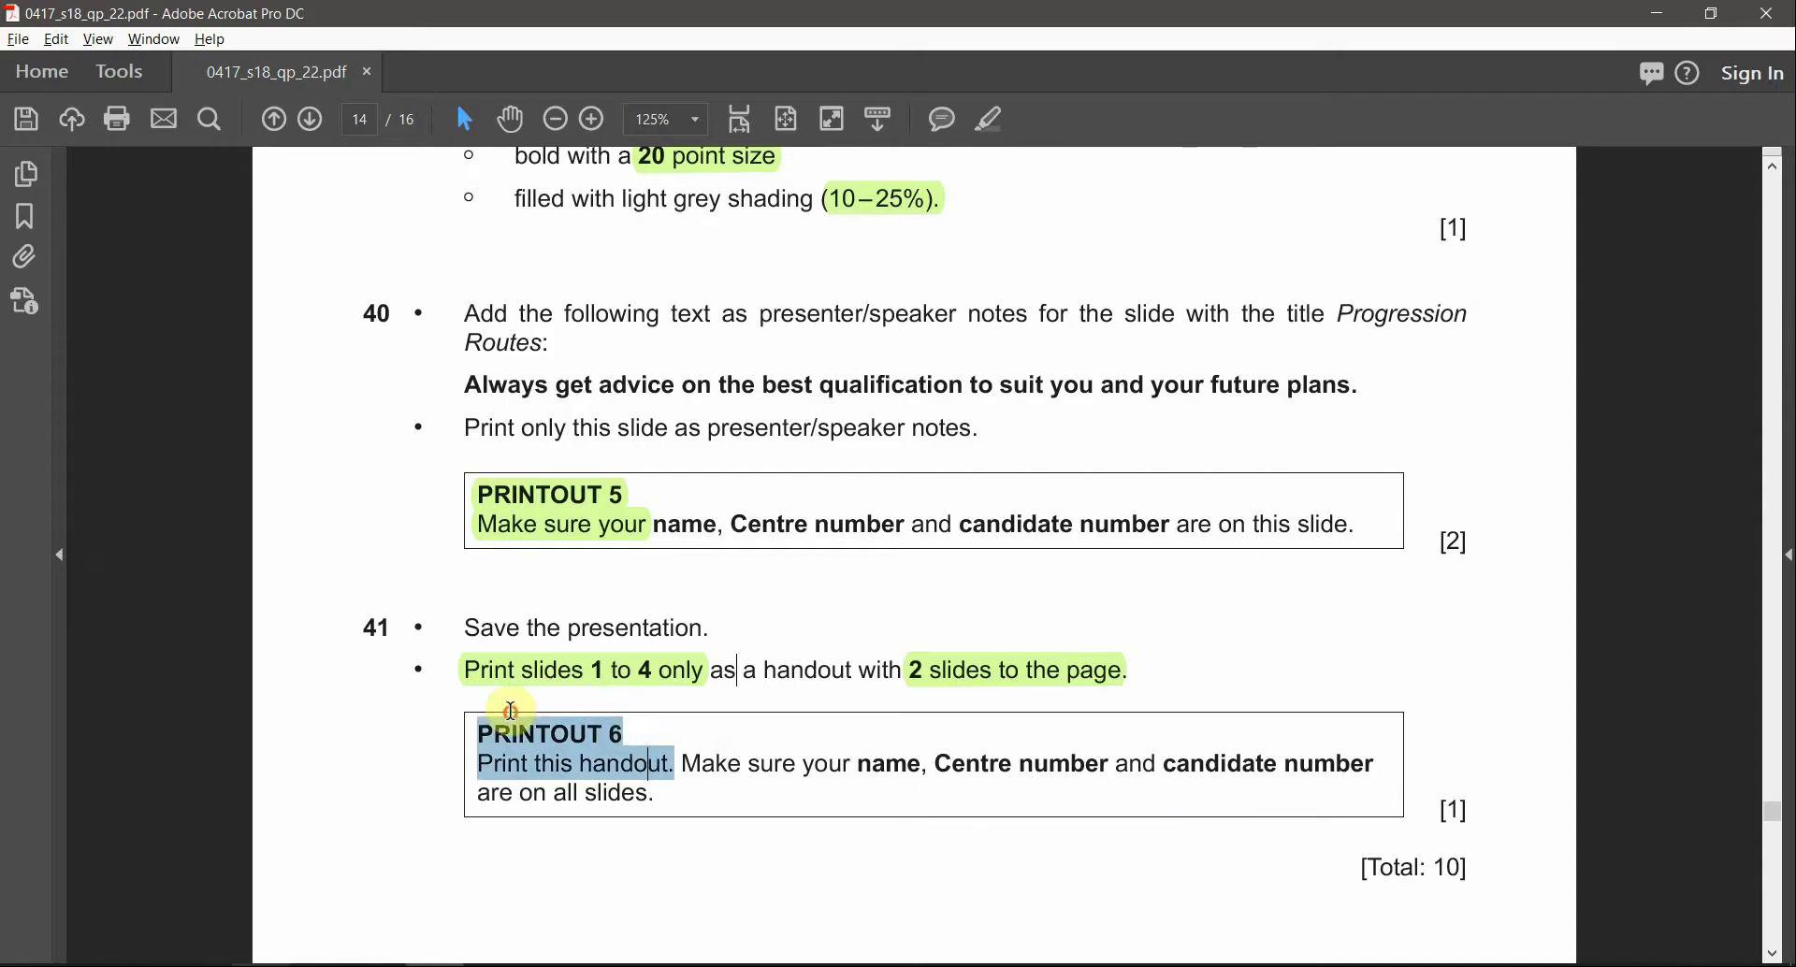
{"action": "left_click", "coordinate": [994, 117]}
- Move on to page 15 of the exam paper and read Task 7, question 42, about printing the Evidence Document
{"action": "key", "text": "ctrl+minus"}
{"action": "scroll", "coordinate": [1416, 682], "scroll_direction": "down", "scroll_amount": 2}
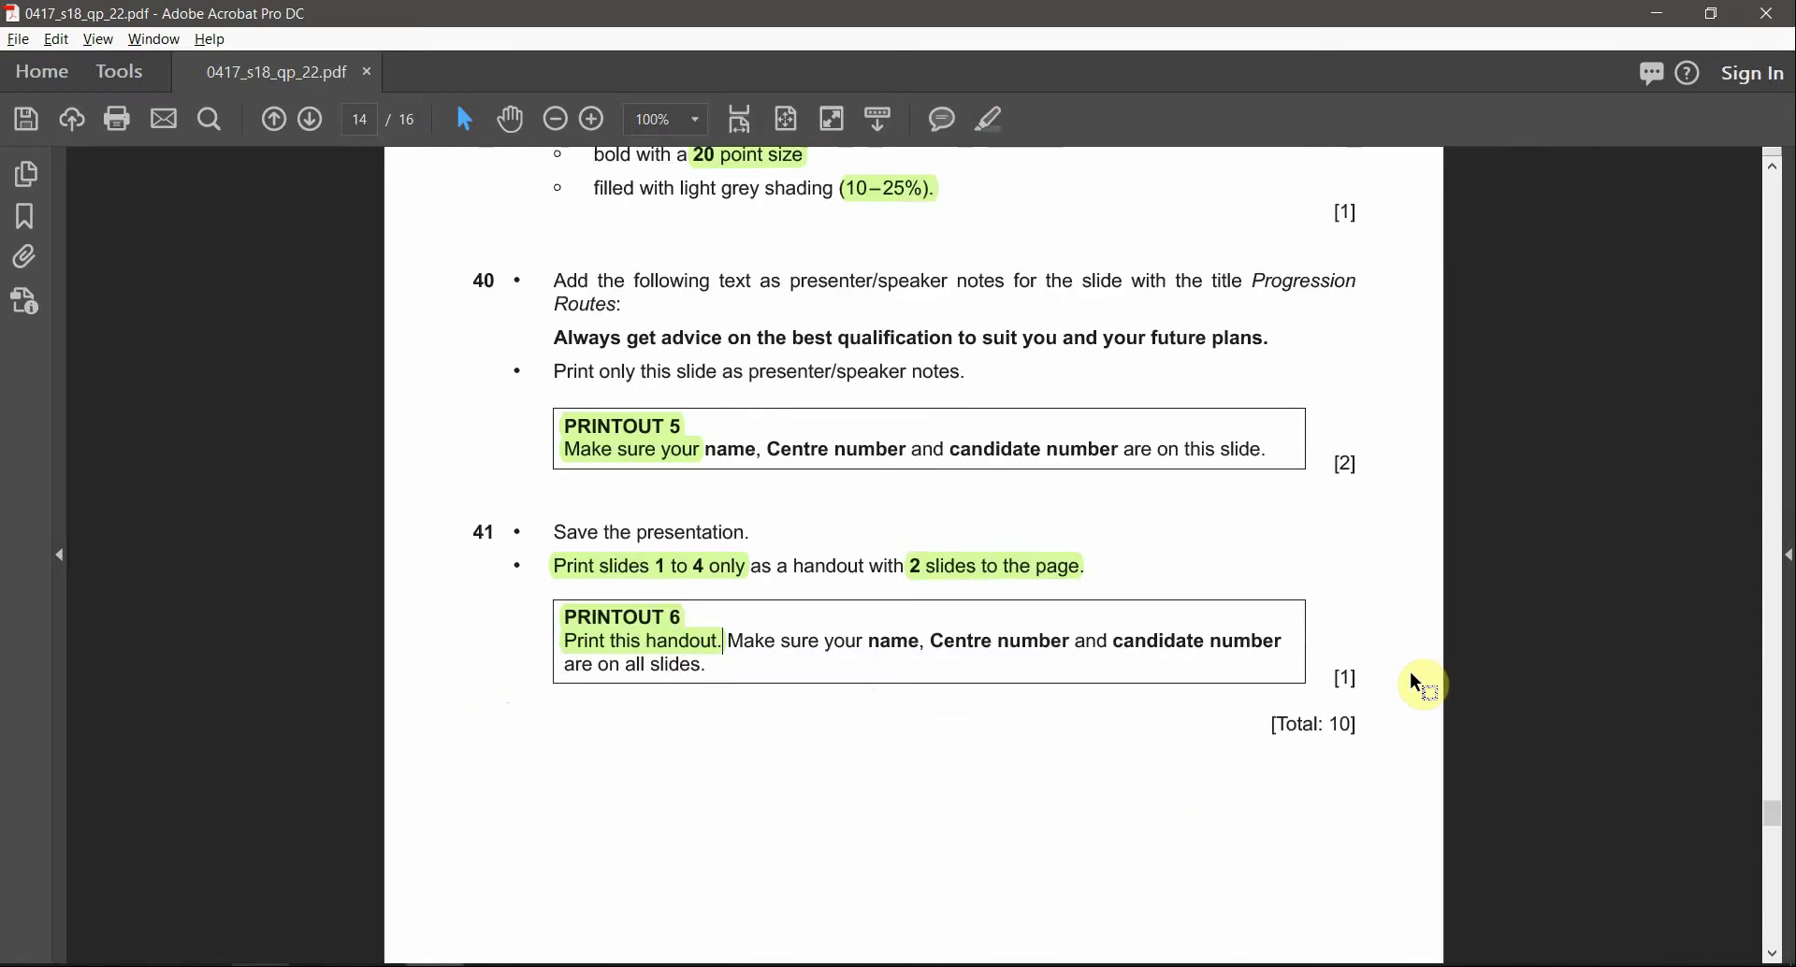
{"action": "key", "text": "ctrl+minus"}
{"action": "scroll", "coordinate": [1416, 682], "scroll_direction": "down", "scroll_amount": 5}
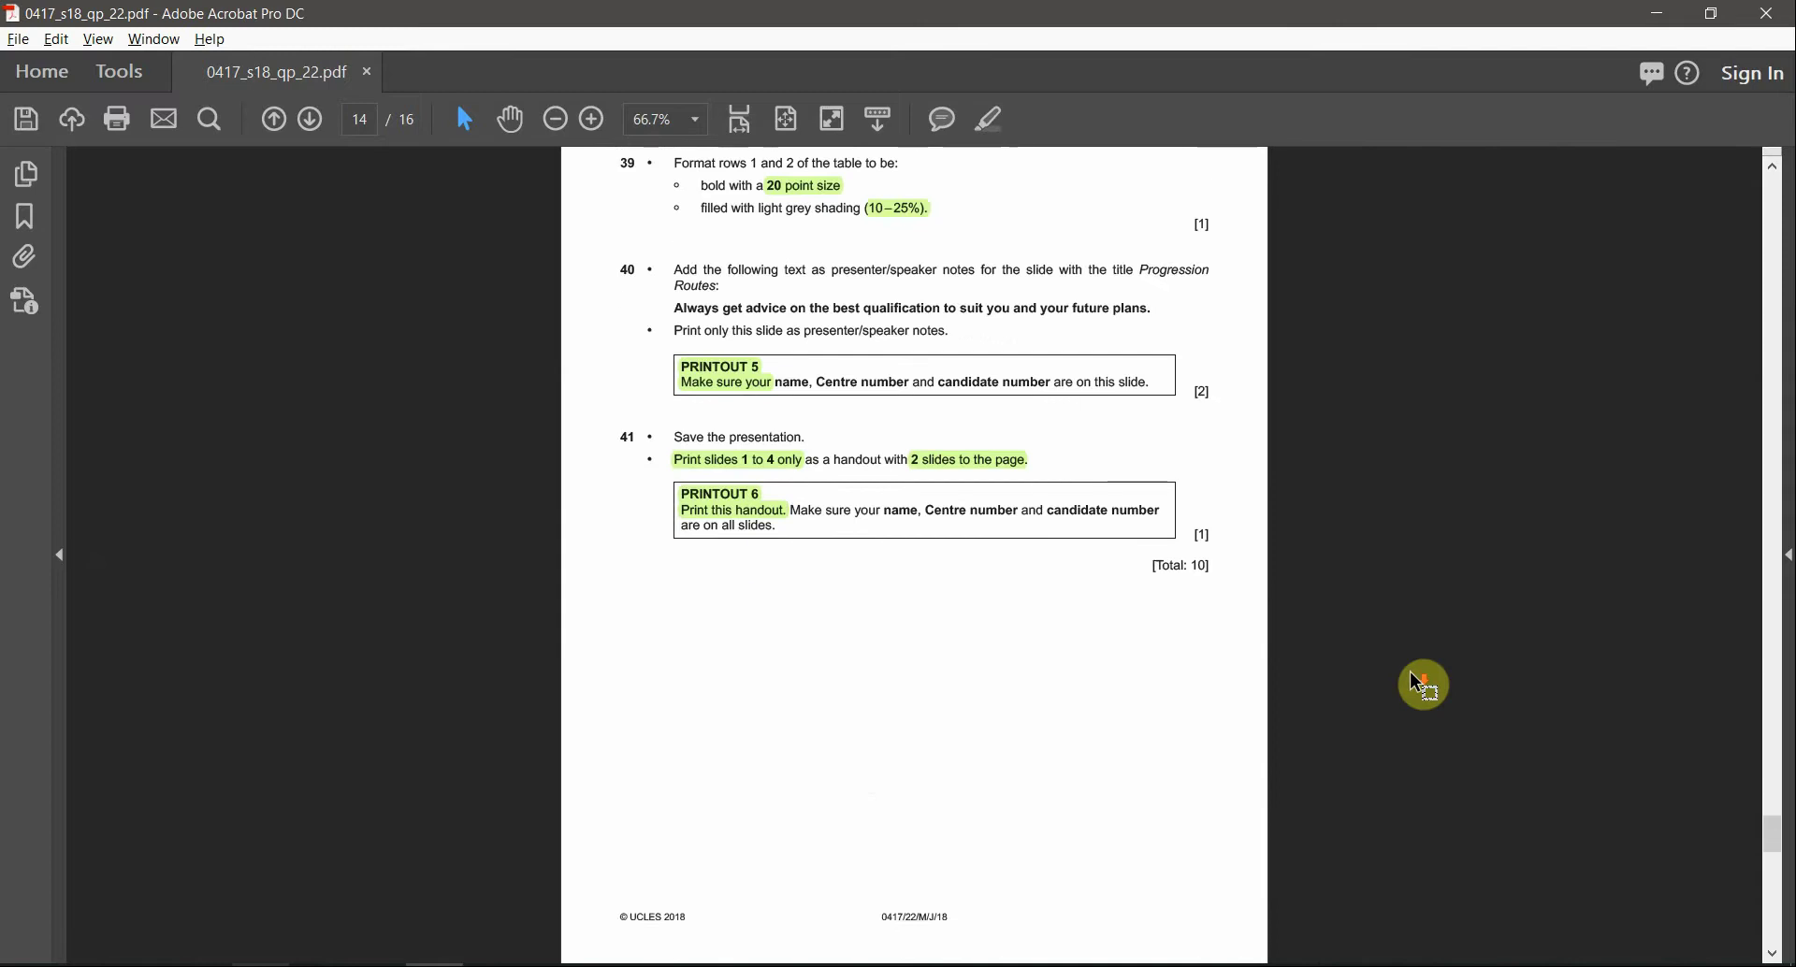
{"action": "scroll", "coordinate": [1419, 685], "scroll_direction": "up", "scroll_amount": 1}
{"action": "key", "text": "ctrl+plus"}
{"action": "key", "text": "ctrl+plus"}
{"action": "key", "text": "ctrl+plus"}
{"action": "key", "text": "ctrl+plus"}
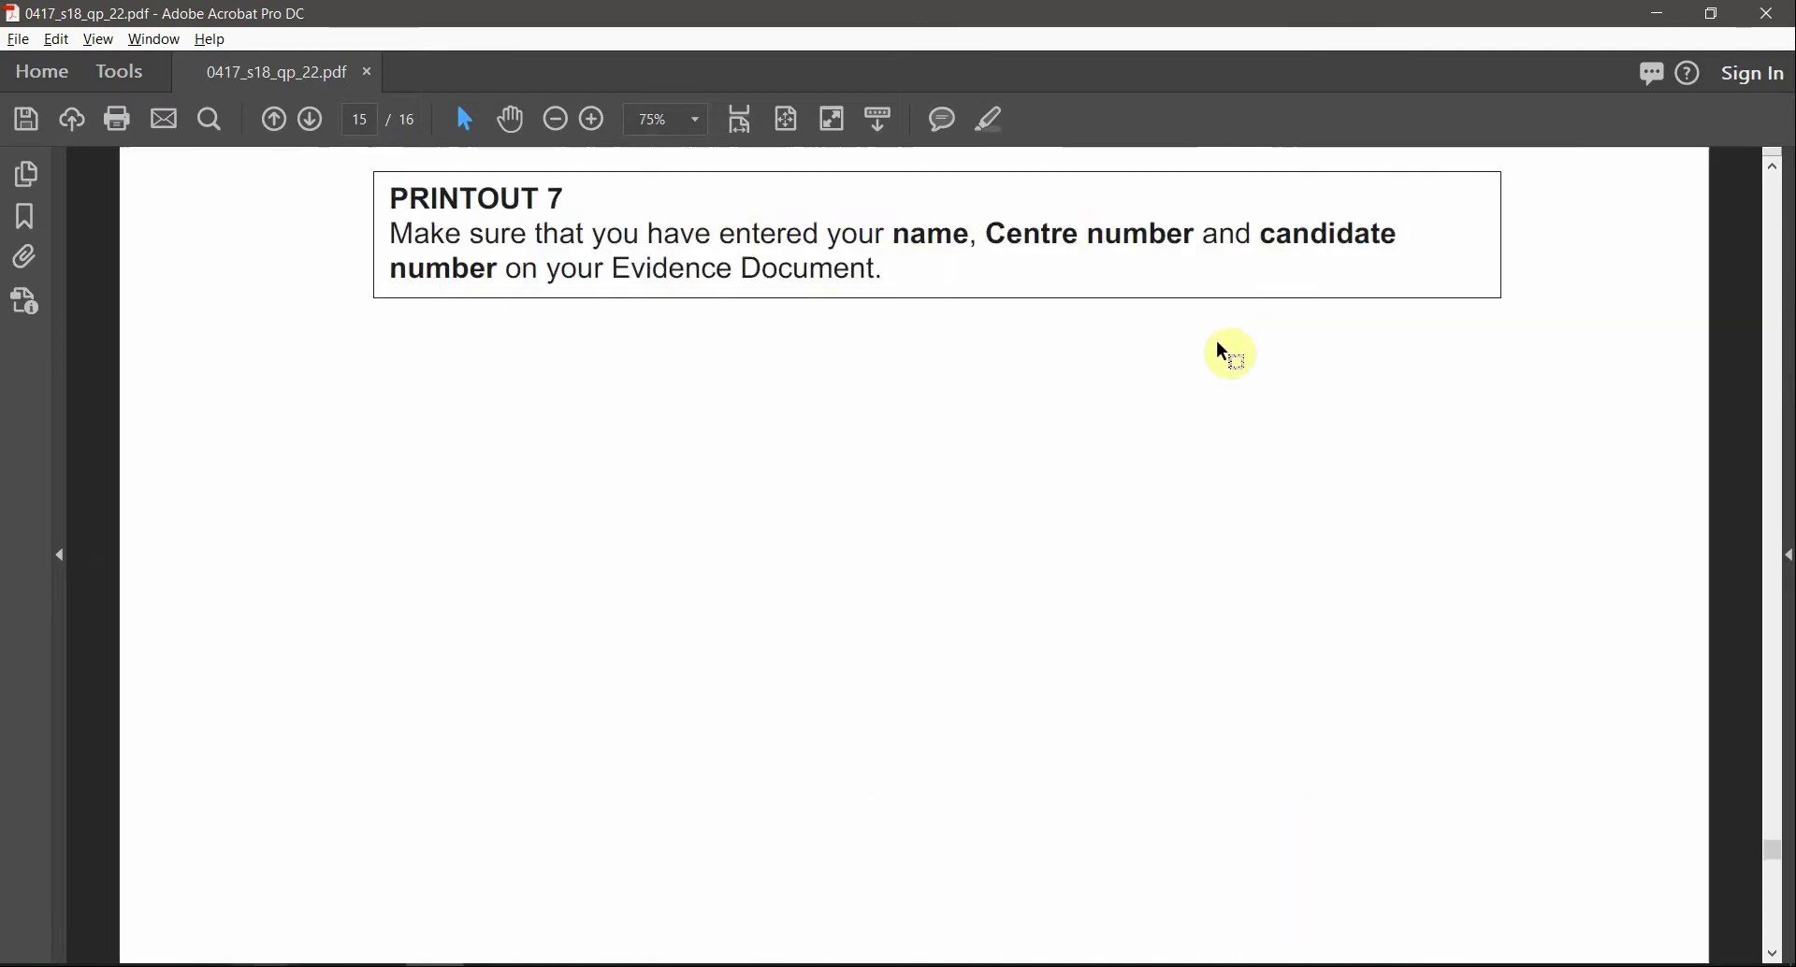
{"action": "scroll", "coordinate": [1223, 350], "scroll_direction": "up", "scroll_amount": 3}
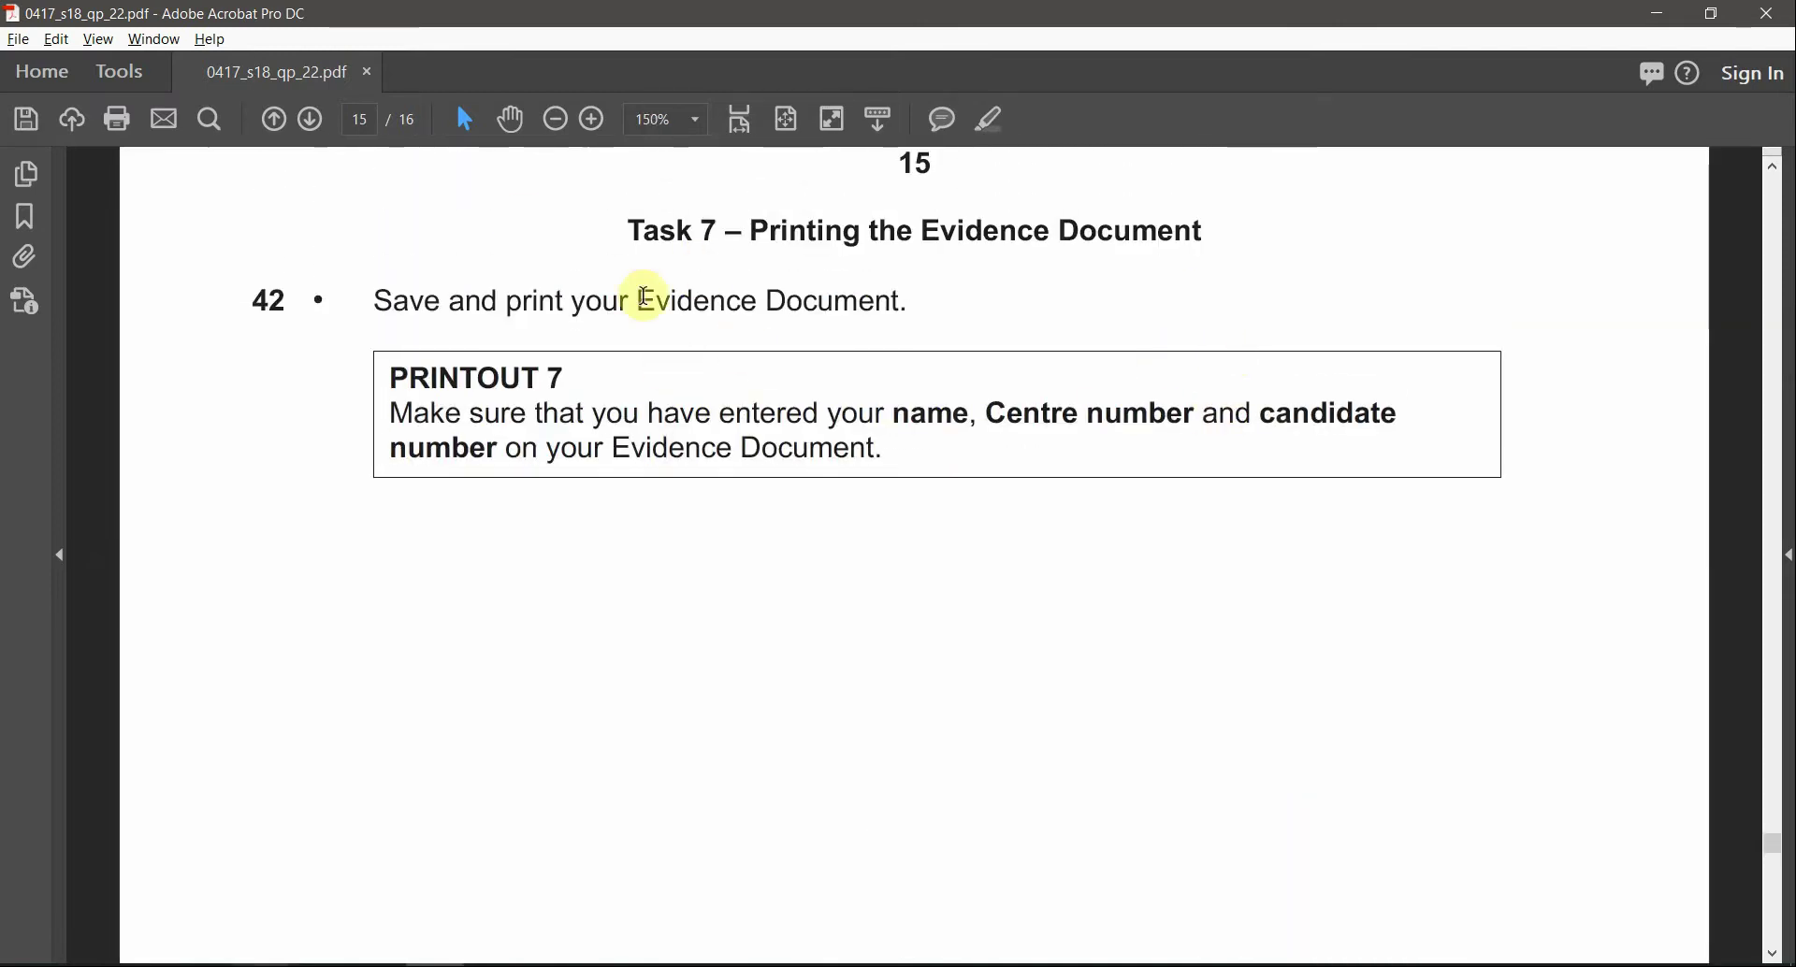
- Switch to File Explorer and open J228EVIDENCE0001.docx from the 06_0417_22_Confidential Source Files 2018 folder in Word
{"action": "key", "text": "alt+Tab"}
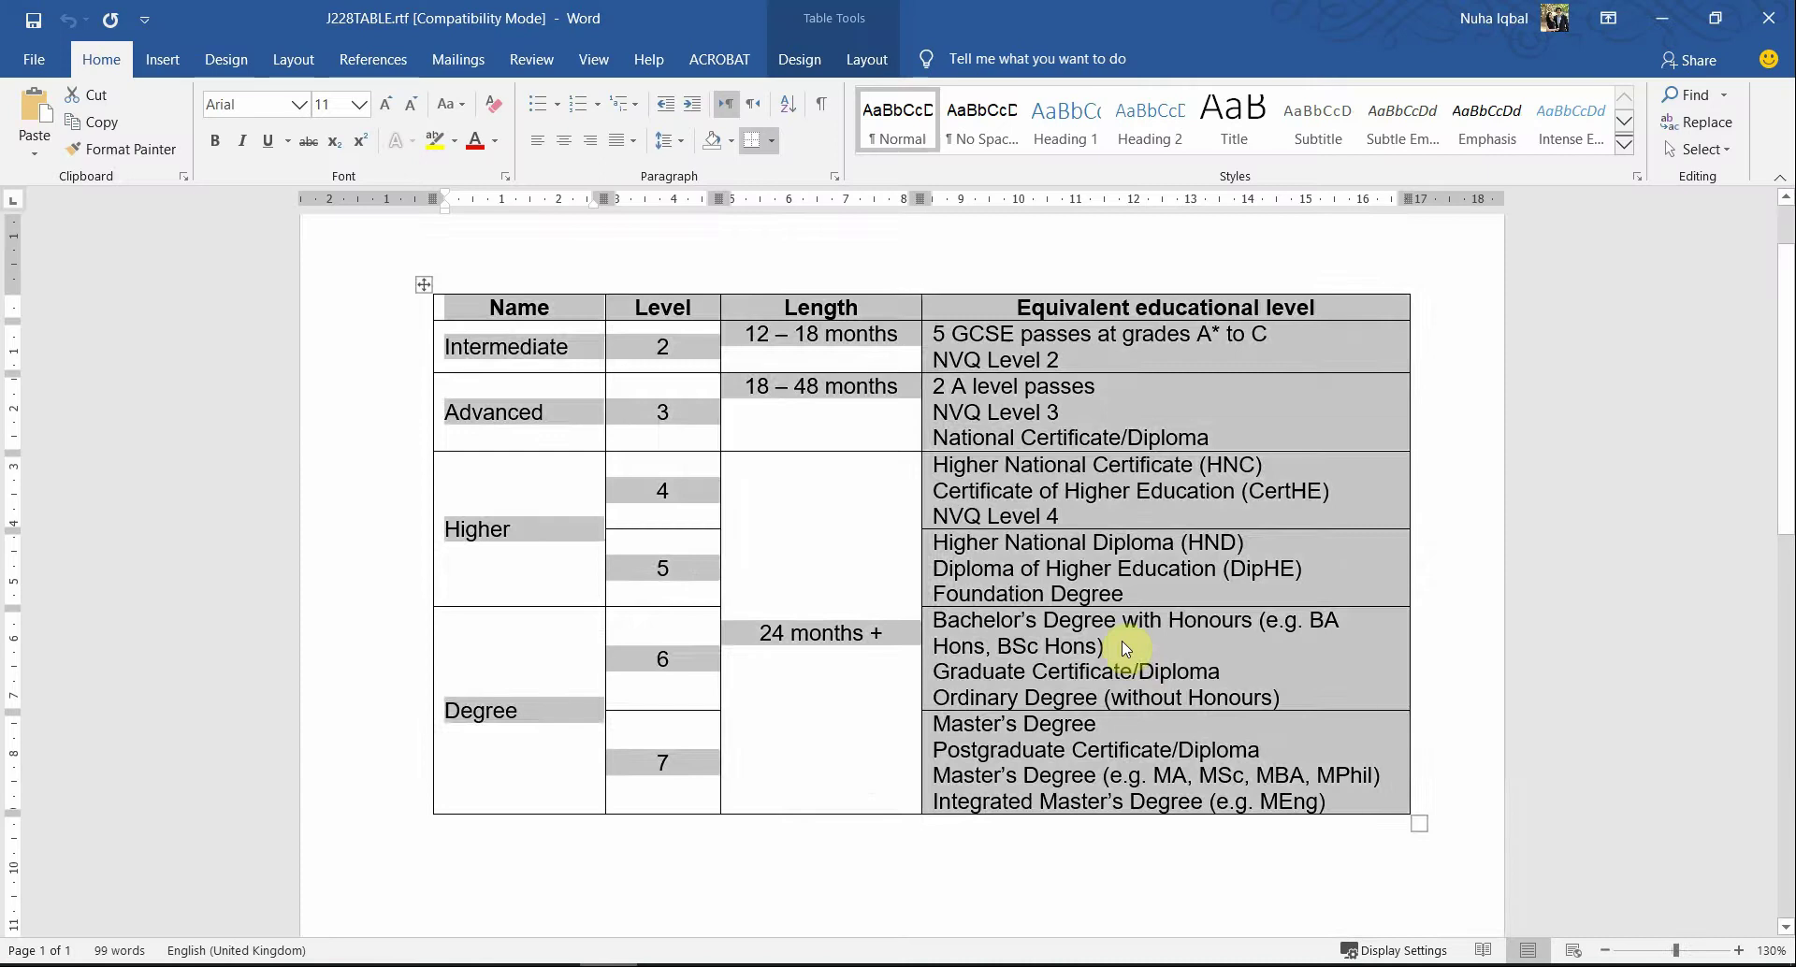
{"action": "scroll", "coordinate": [1126, 648], "scroll_direction": "down", "scroll_amount": 5}
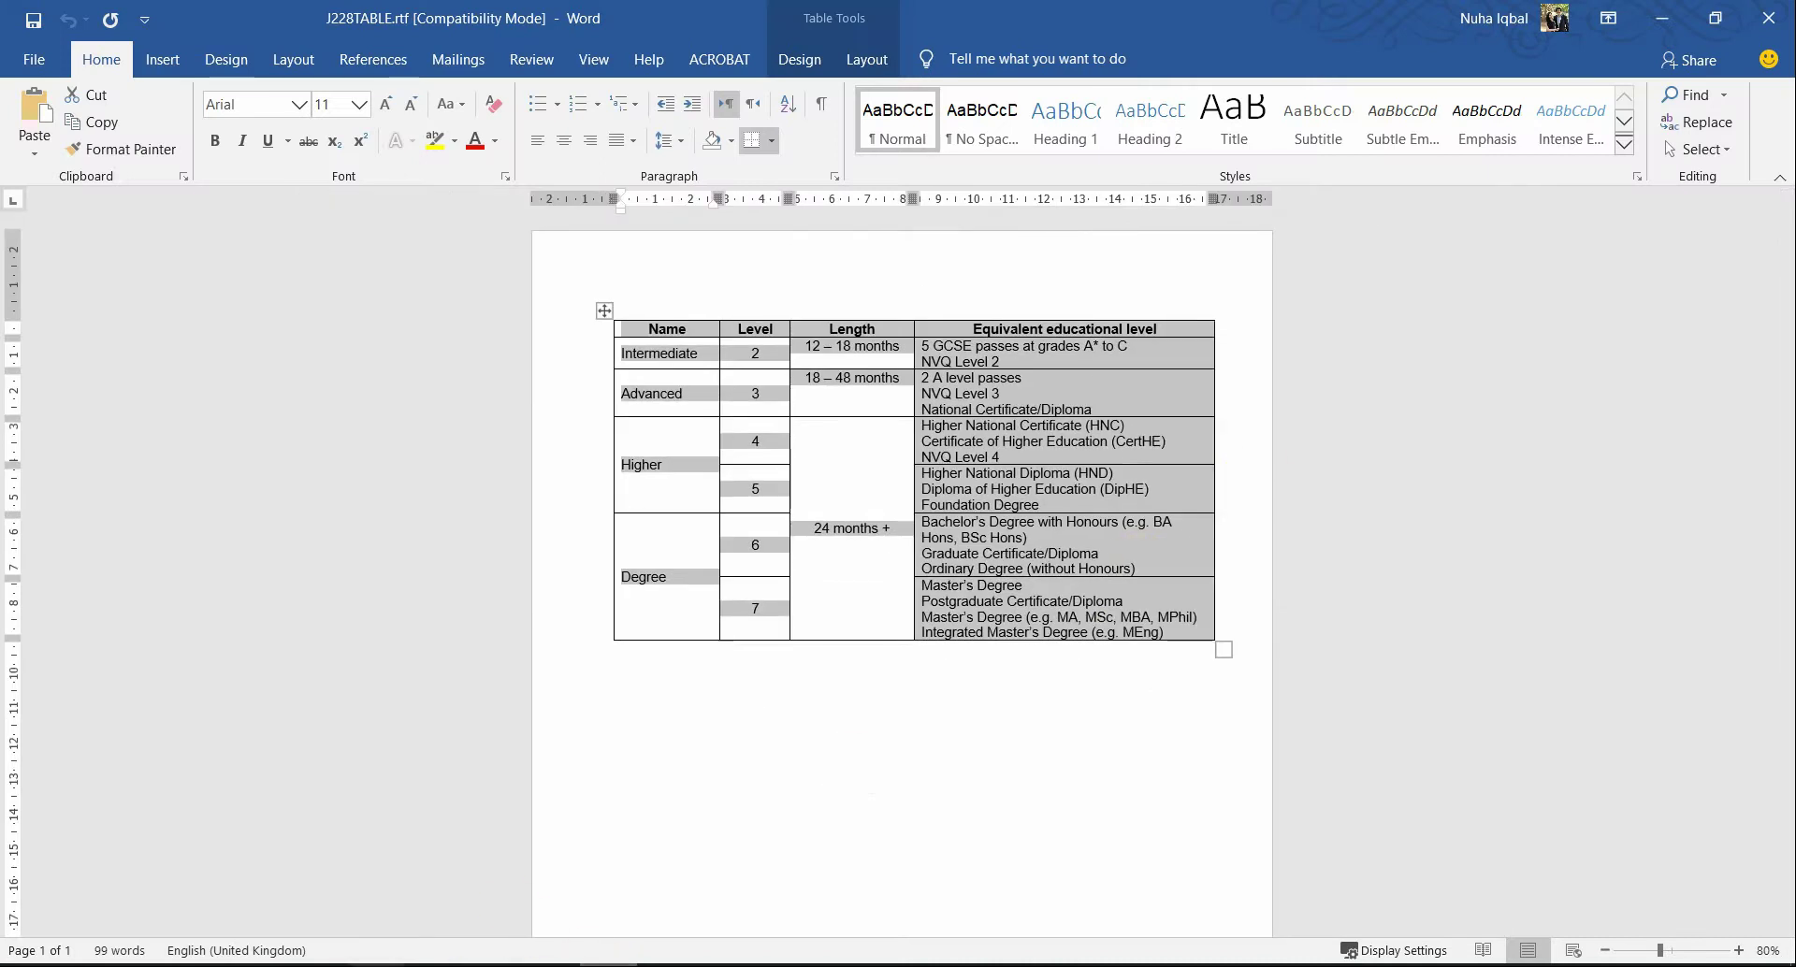
{"action": "key", "text": "alt+Tab"}
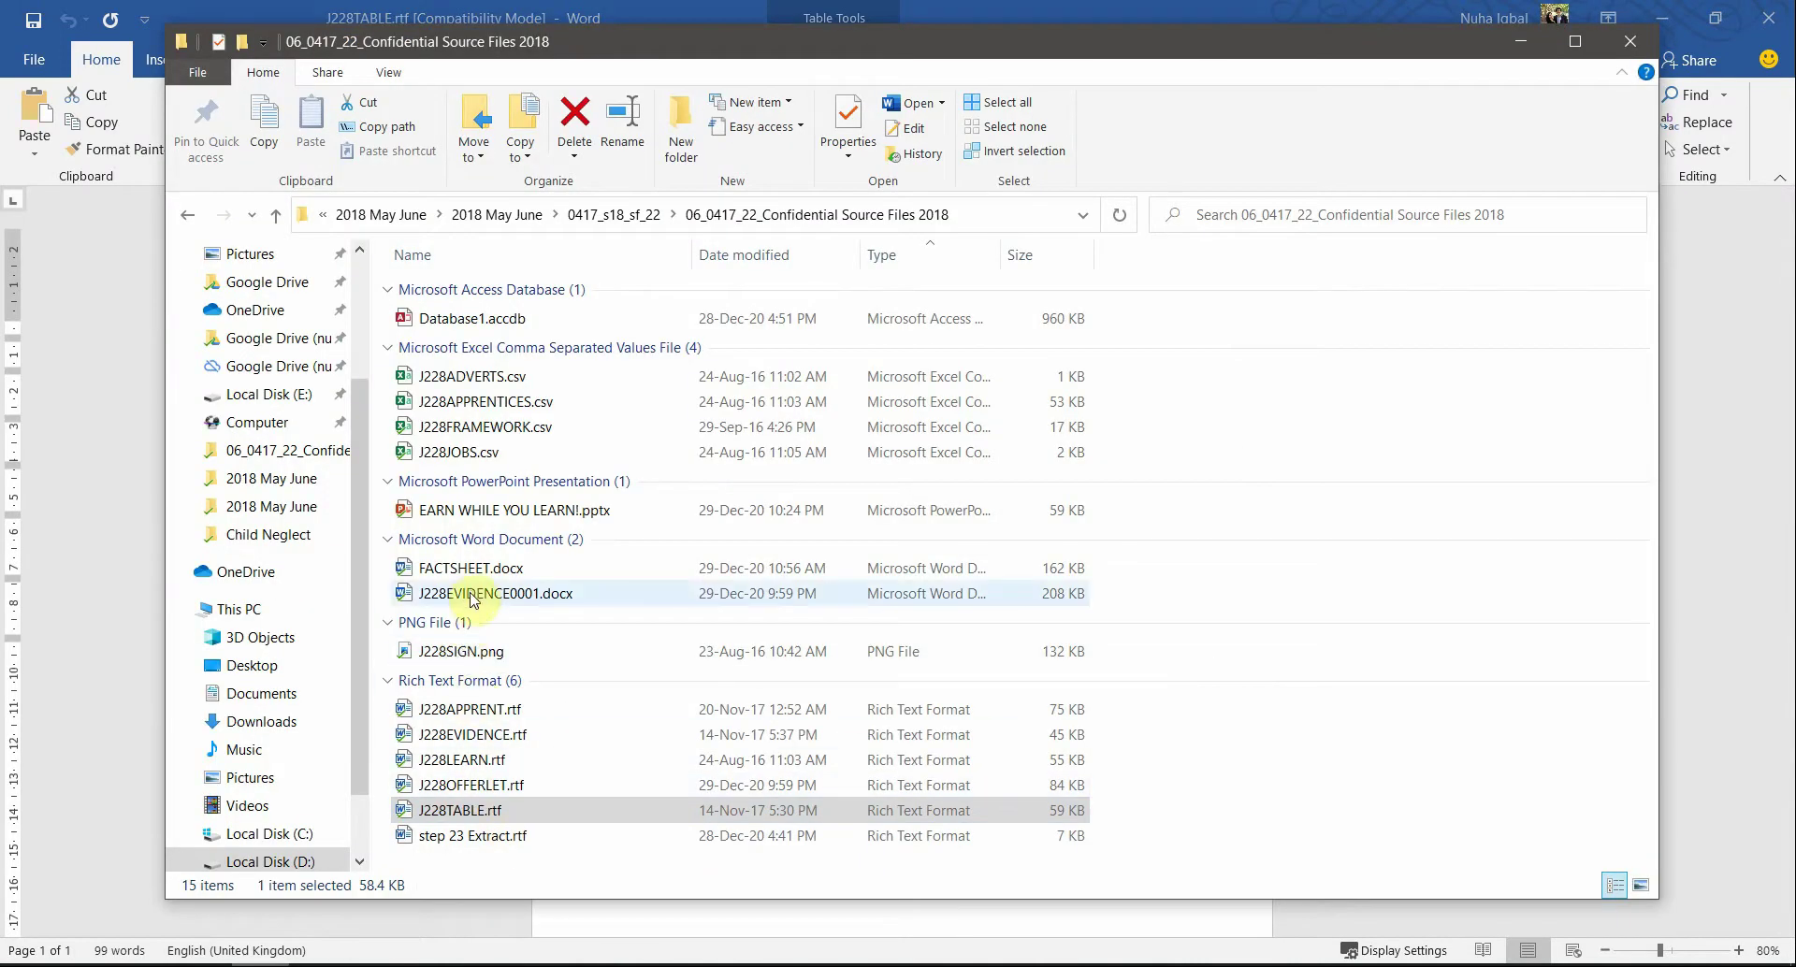
{"action": "double_click", "coordinate": [472, 595]}
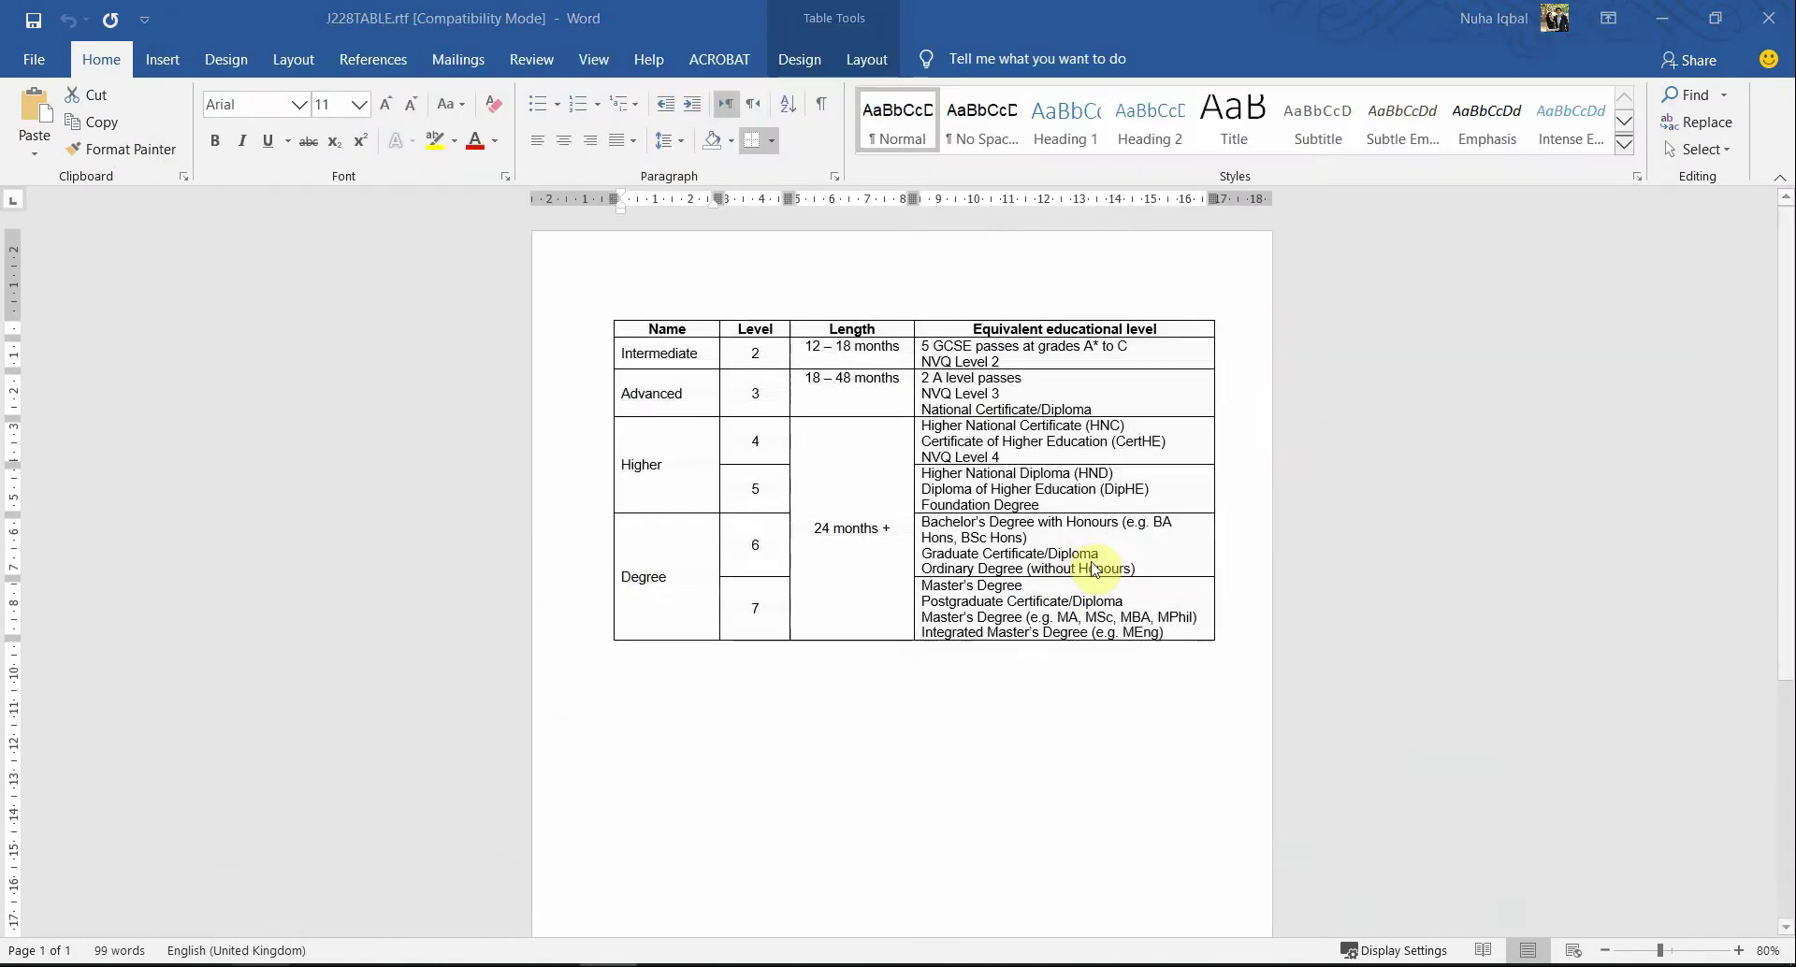
- Look through the Evidence Document's pages, checking the header details and the evidence screenshots for each step
{"action": "scroll", "coordinate": [1090, 563], "scroll_direction": "down", "scroll_amount": 4}
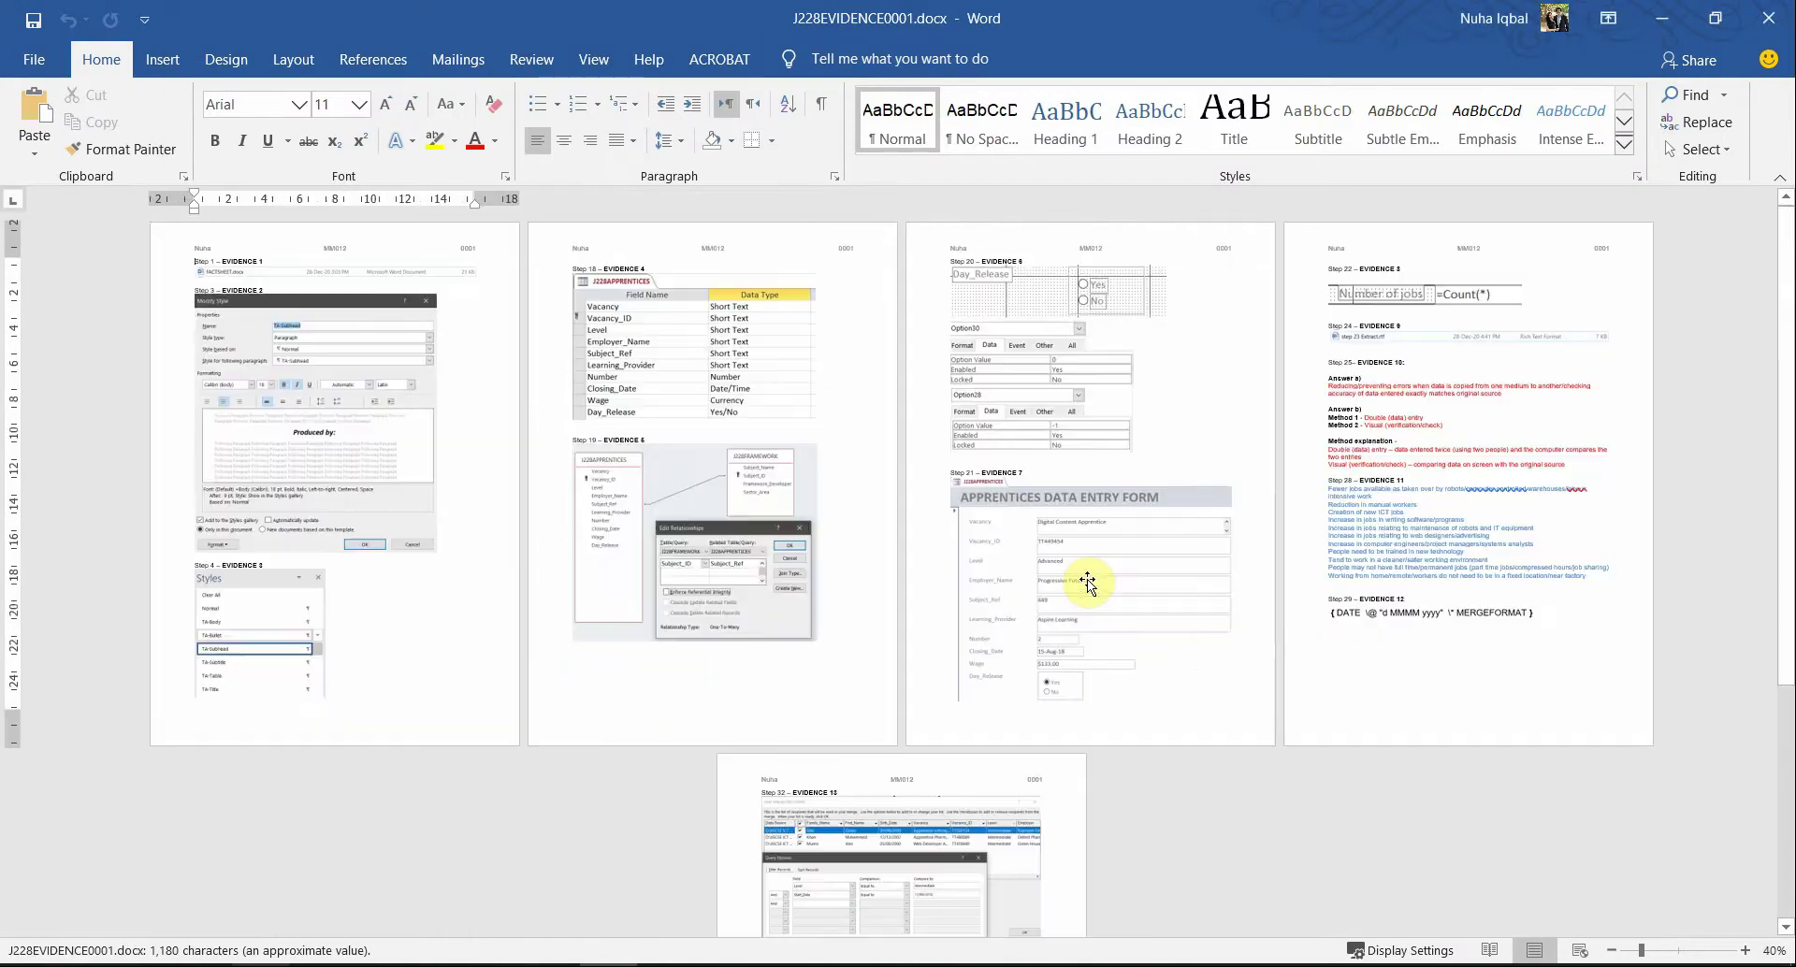
{"action": "scroll", "coordinate": [1090, 579], "scroll_direction": "down", "scroll_amount": 3}
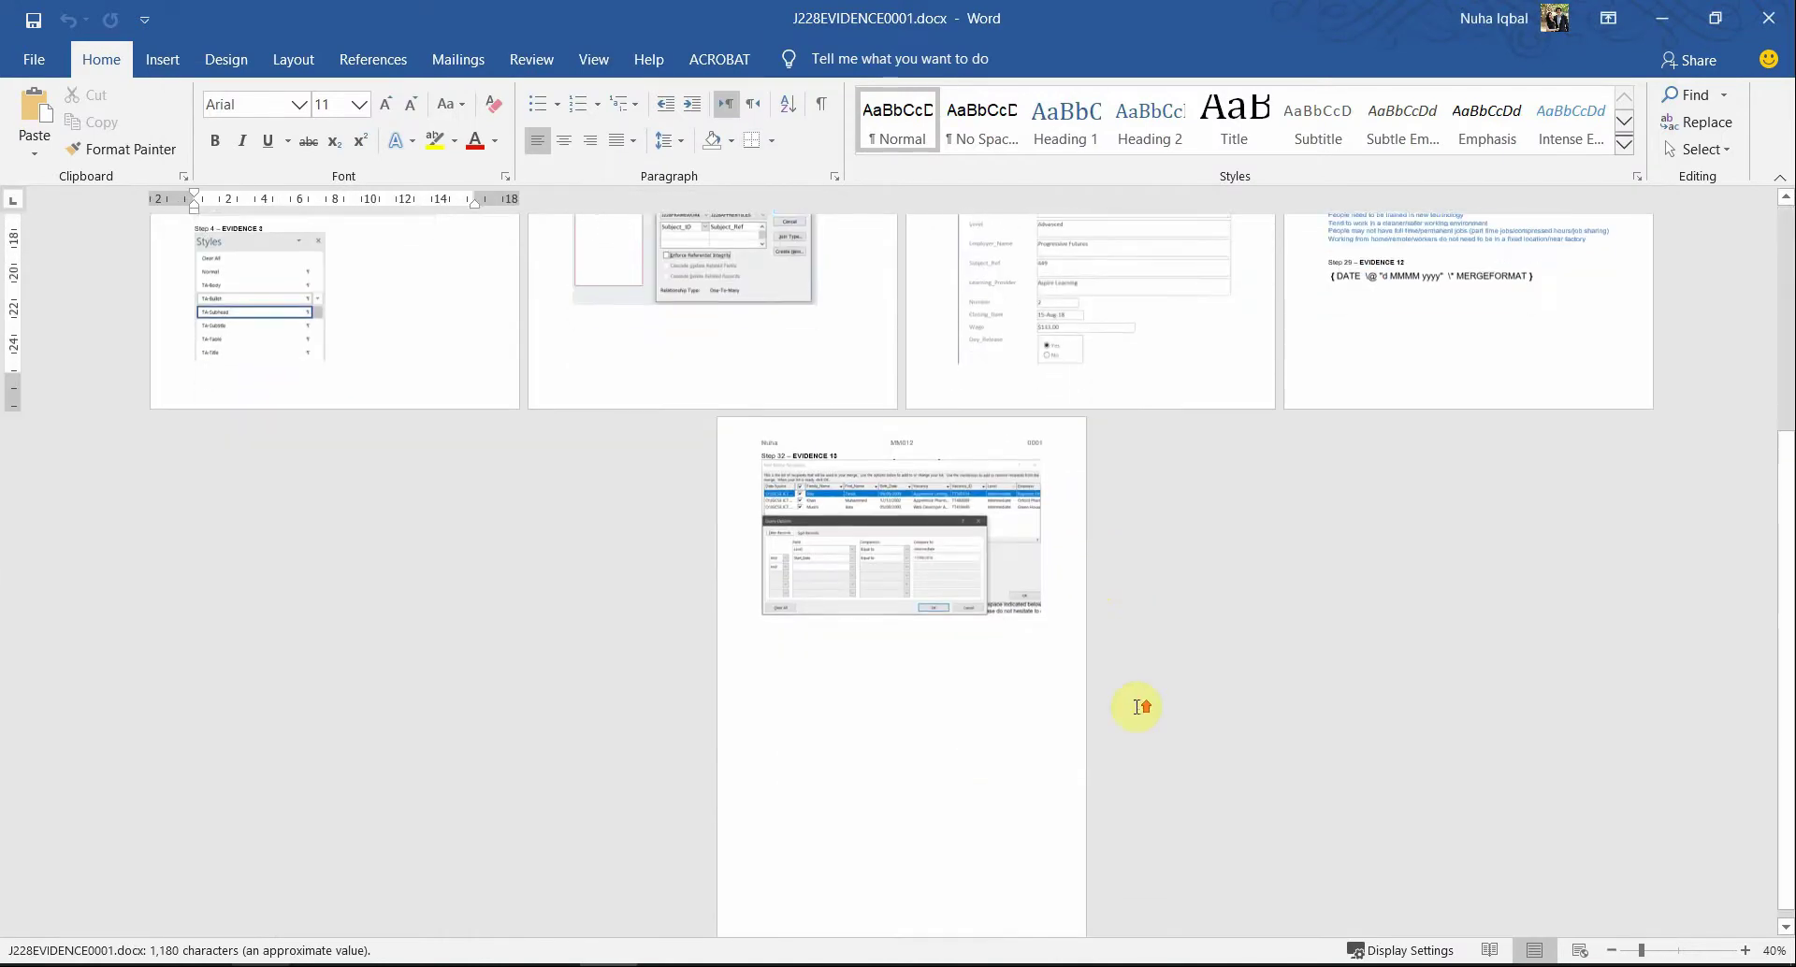
{"action": "scroll", "coordinate": [1136, 708], "scroll_direction": "up", "scroll_amount": 4}
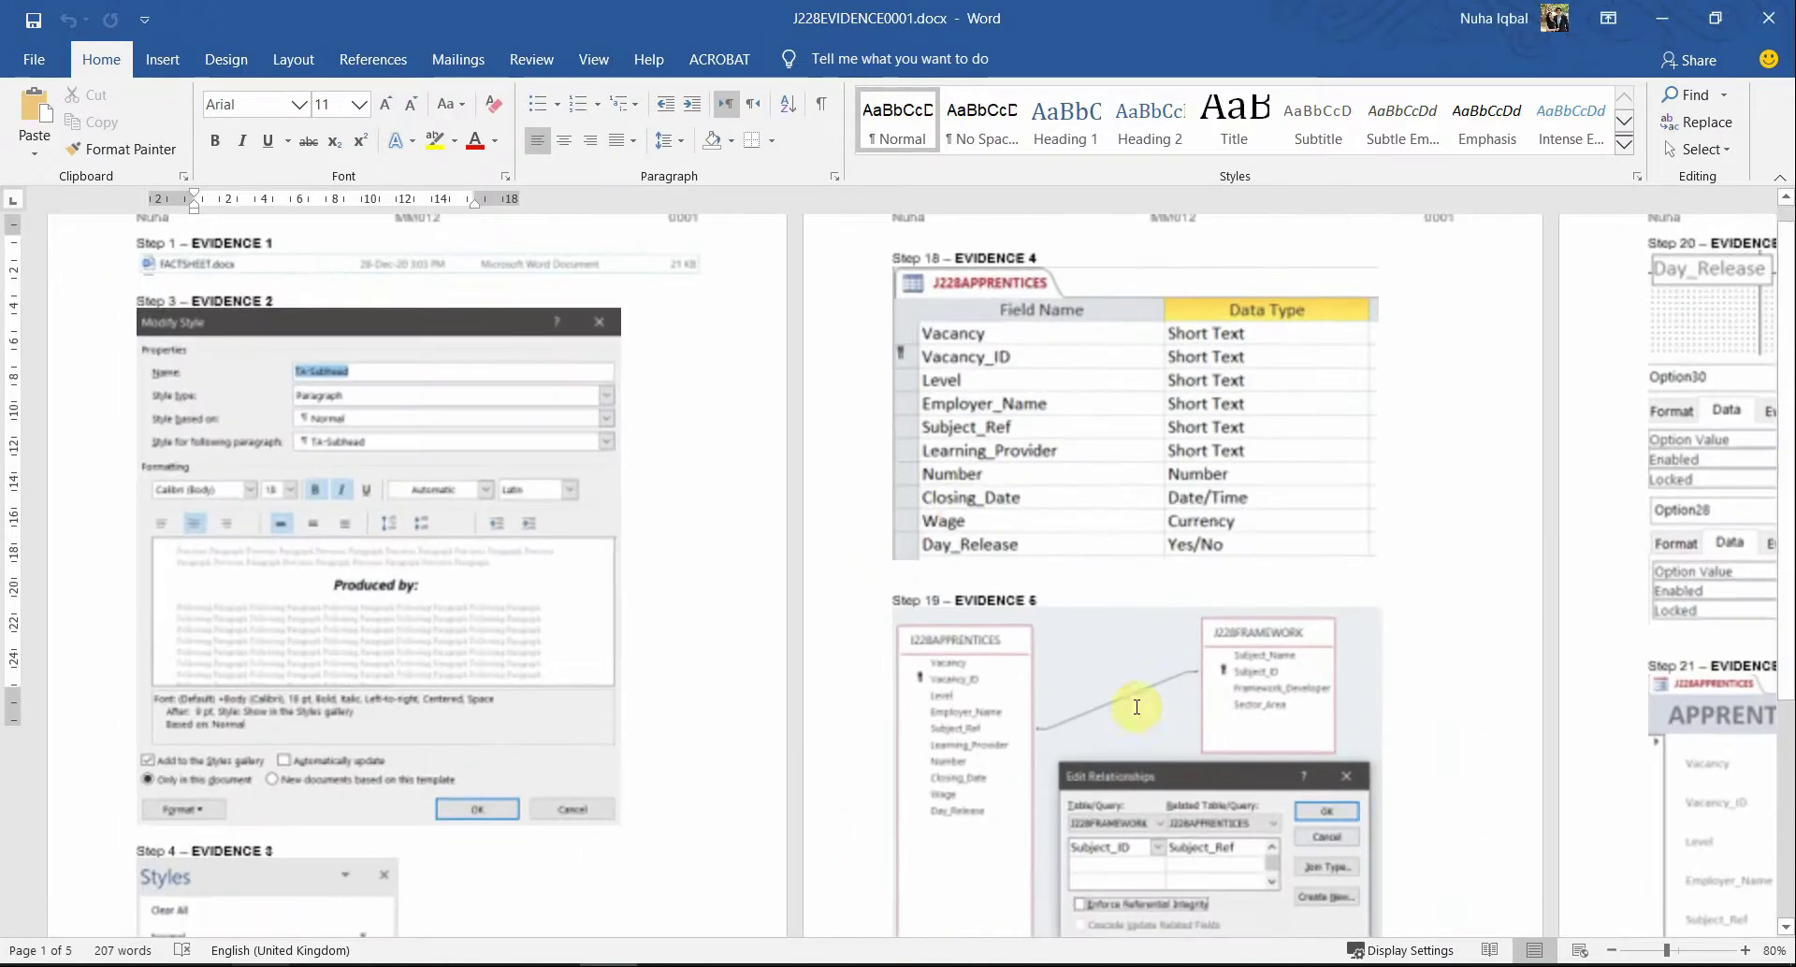
{"action": "scroll", "coordinate": [477, 321], "scroll_direction": "up", "scroll_amount": 2}
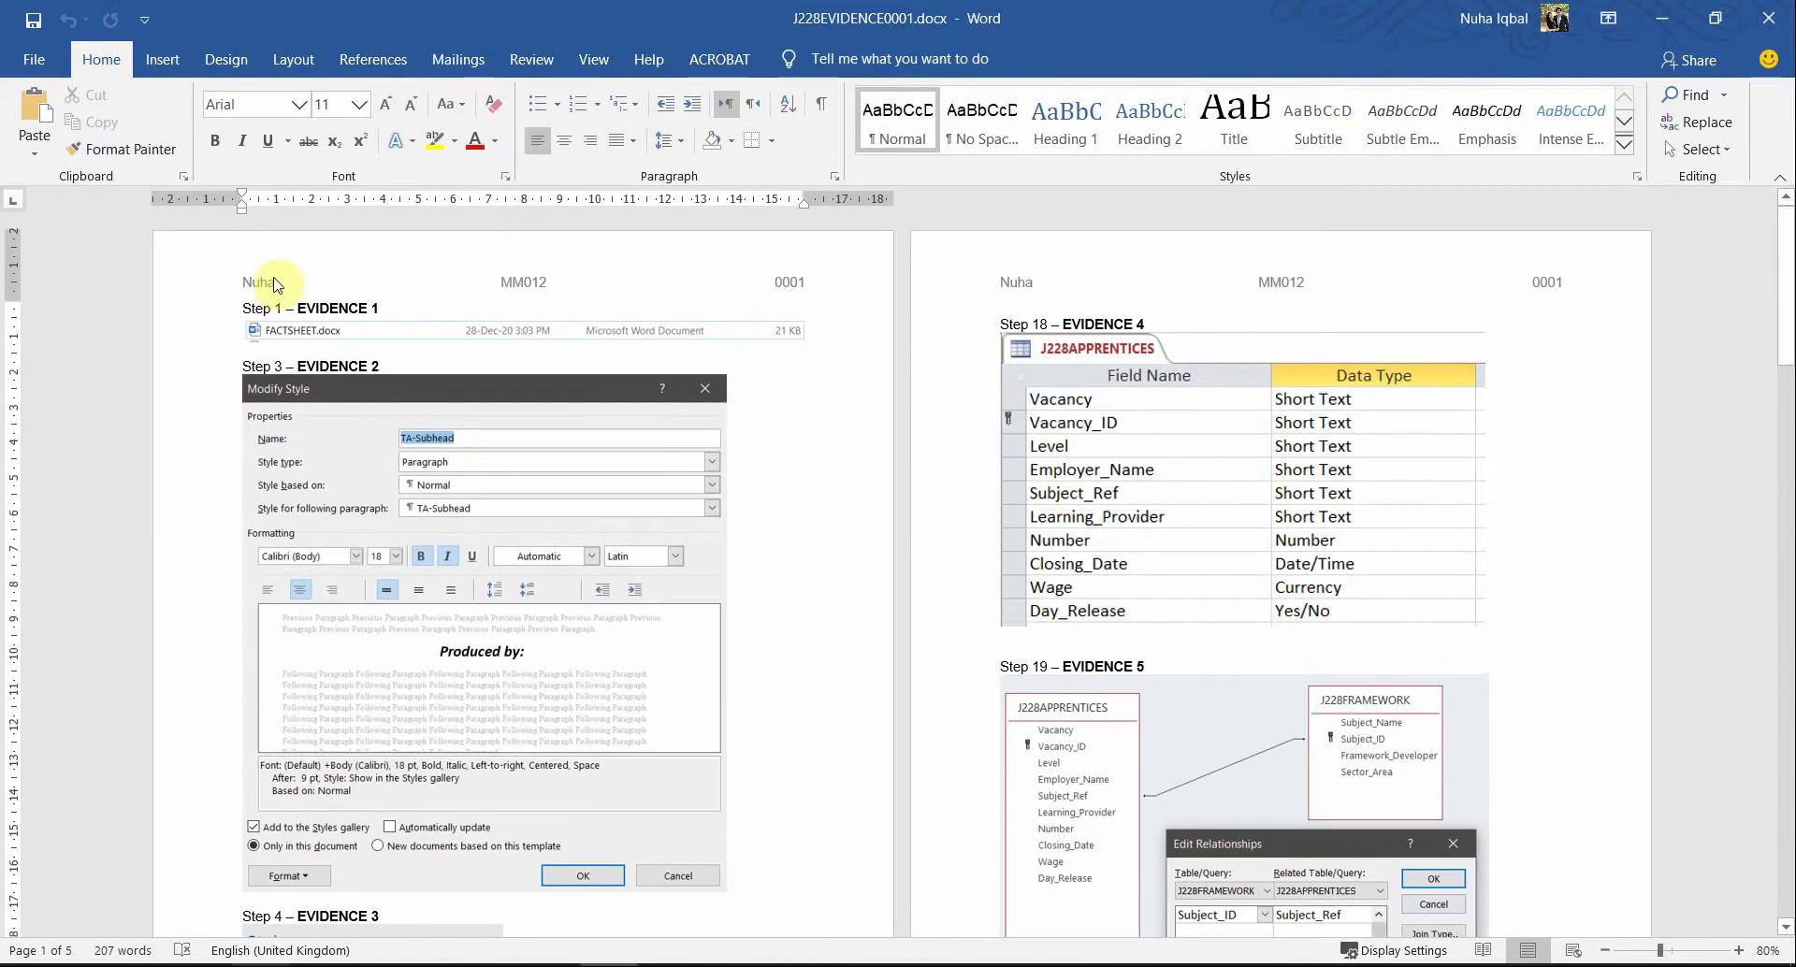
{"action": "scroll", "coordinate": [1363, 453], "scroll_direction": "down", "scroll_amount": 8}
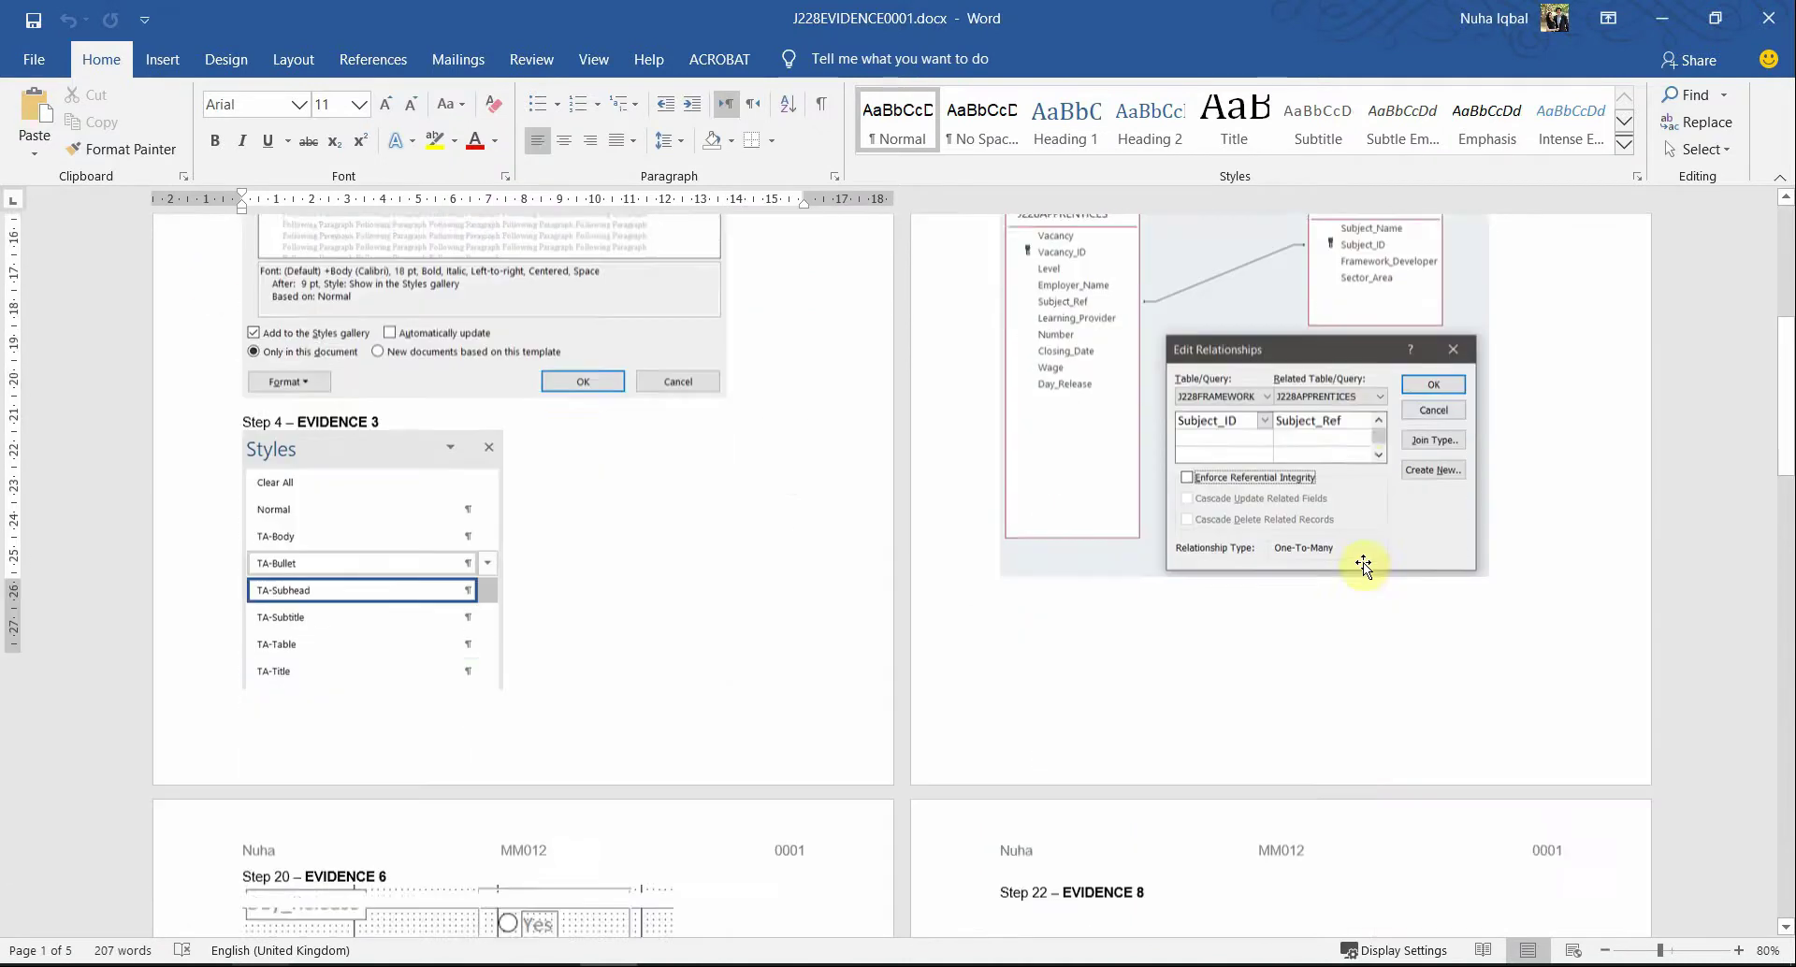